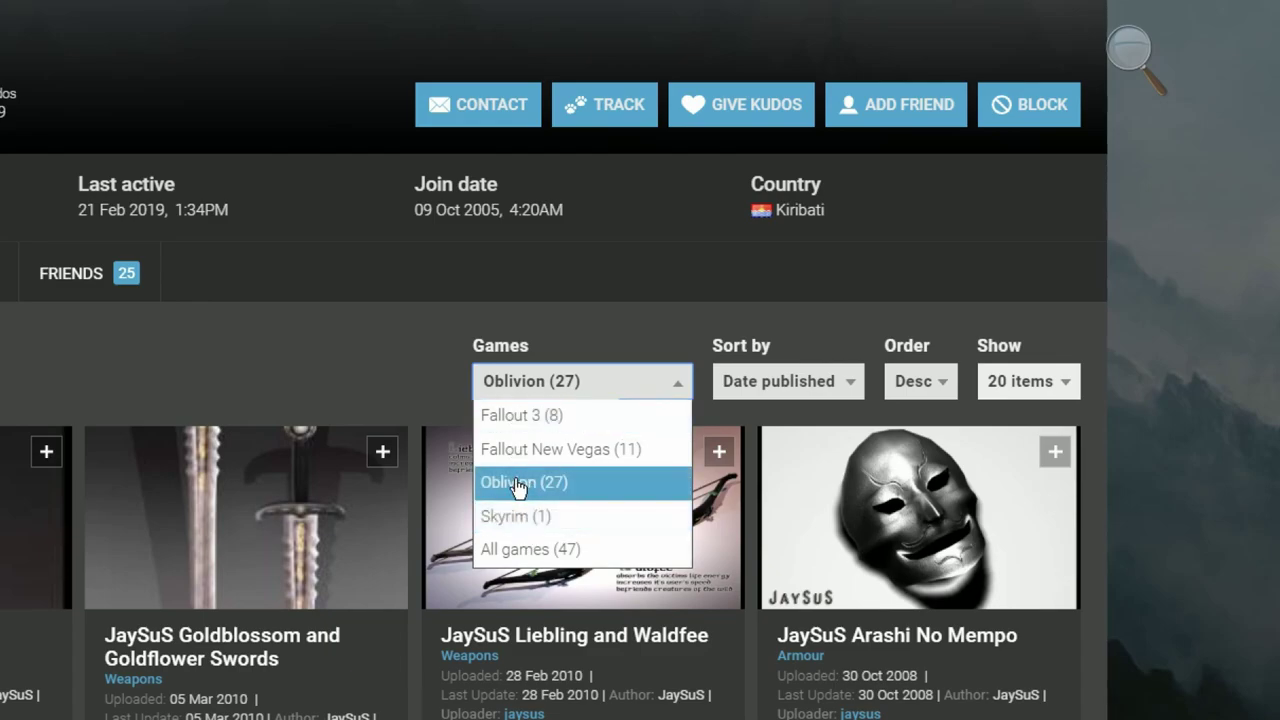
- Filter the author's mod list to Oblivion and browse the JaySuS mods it offers
click(516, 487)
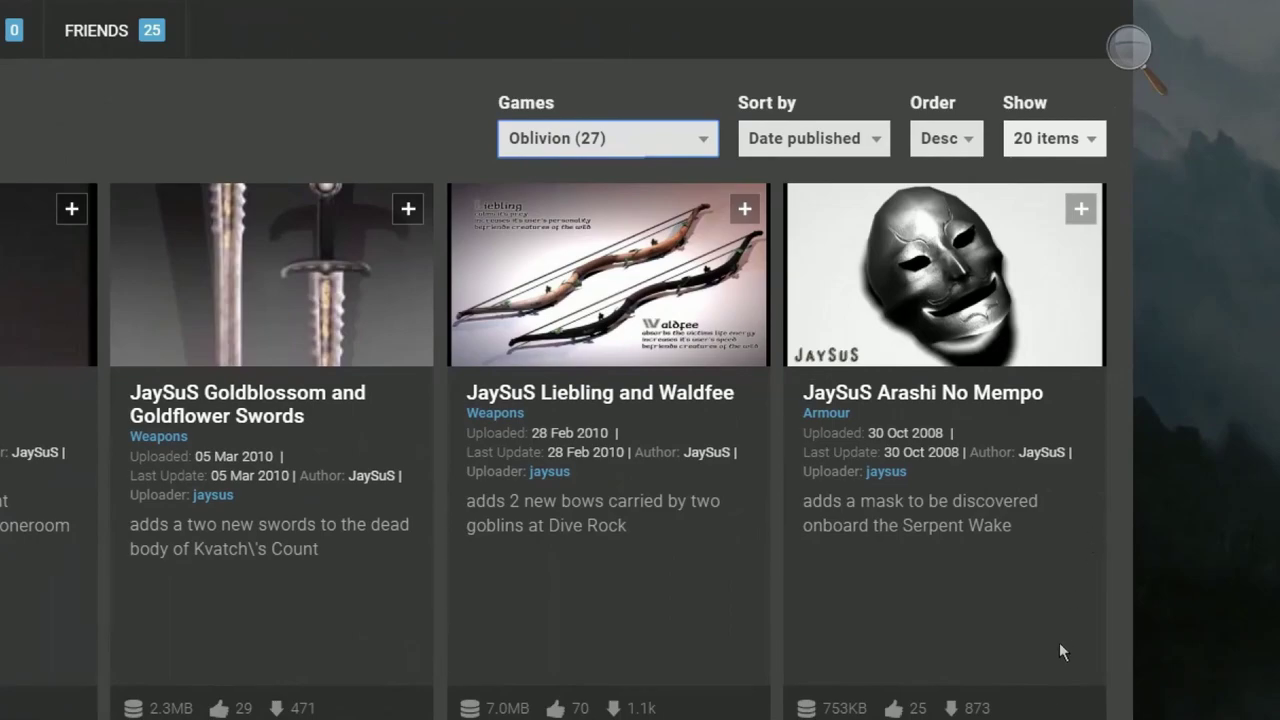
scroll(1059, 642, down, 3)
scroll(1020, 562, down, 4)
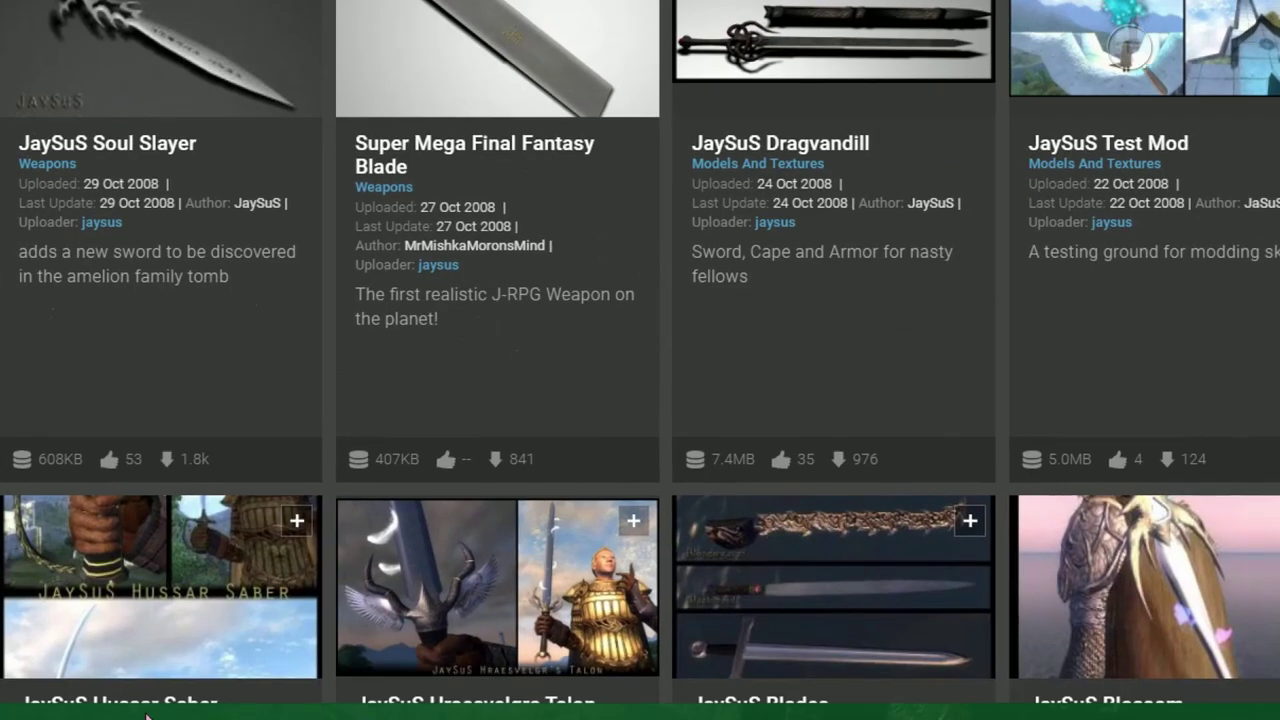
scroll(218, 503, down, 4)
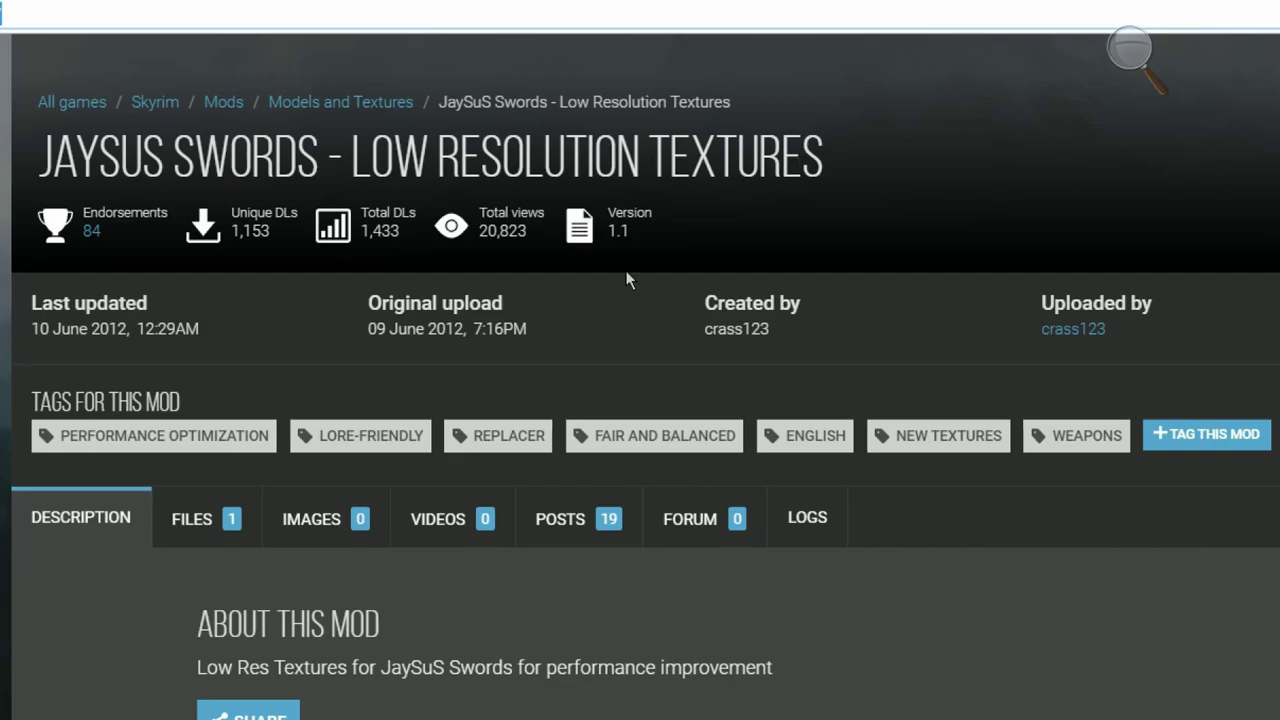
- Check the main file of JaySuS Swords - Low Resolution Textures for its V13D version and preview its file contents
click(214, 529)
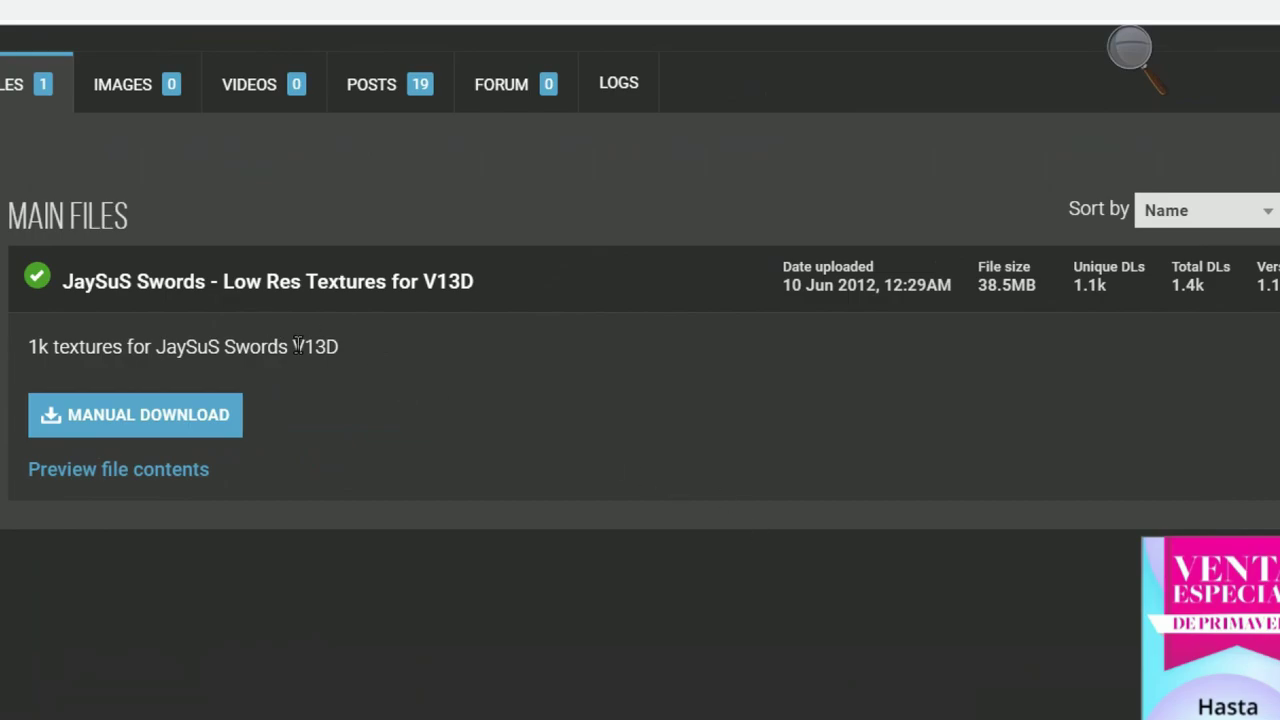
drag(297, 346, 333, 346)
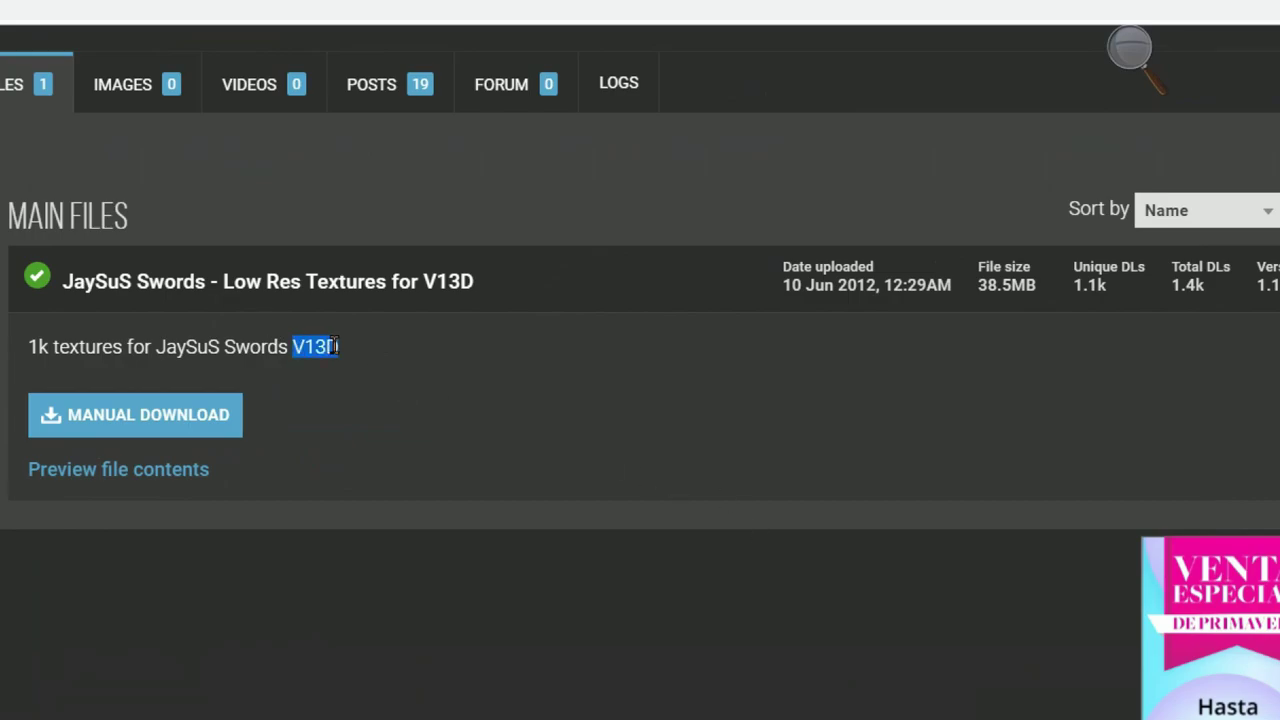
click(357, 432)
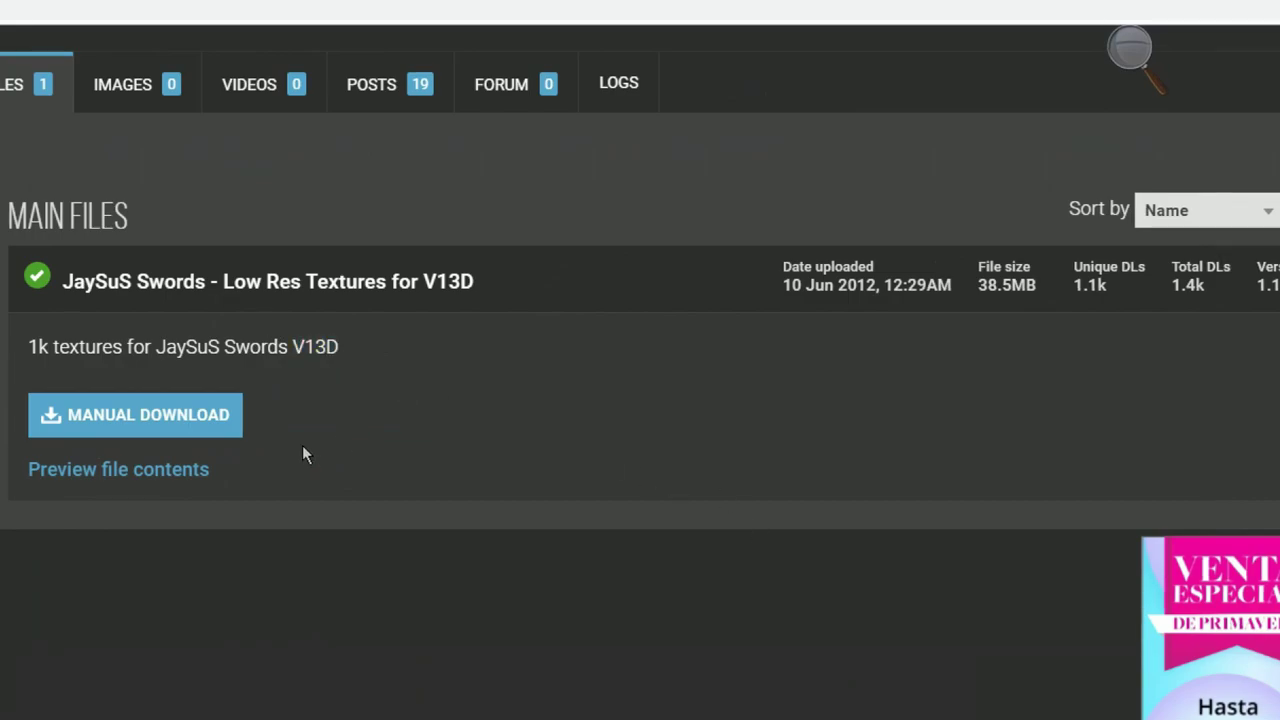
click(120, 472)
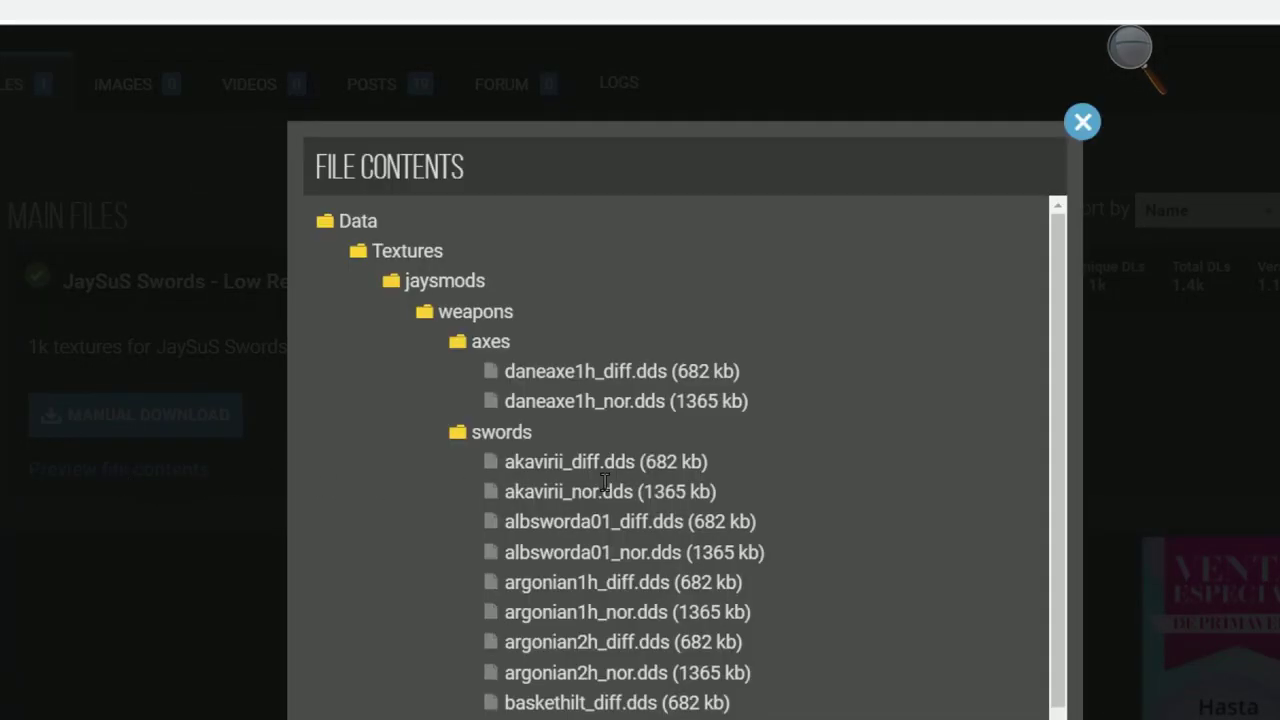
scroll(605, 484, down, 4)
scroll(605, 484, up, 5)
scroll(605, 484, down, 4)
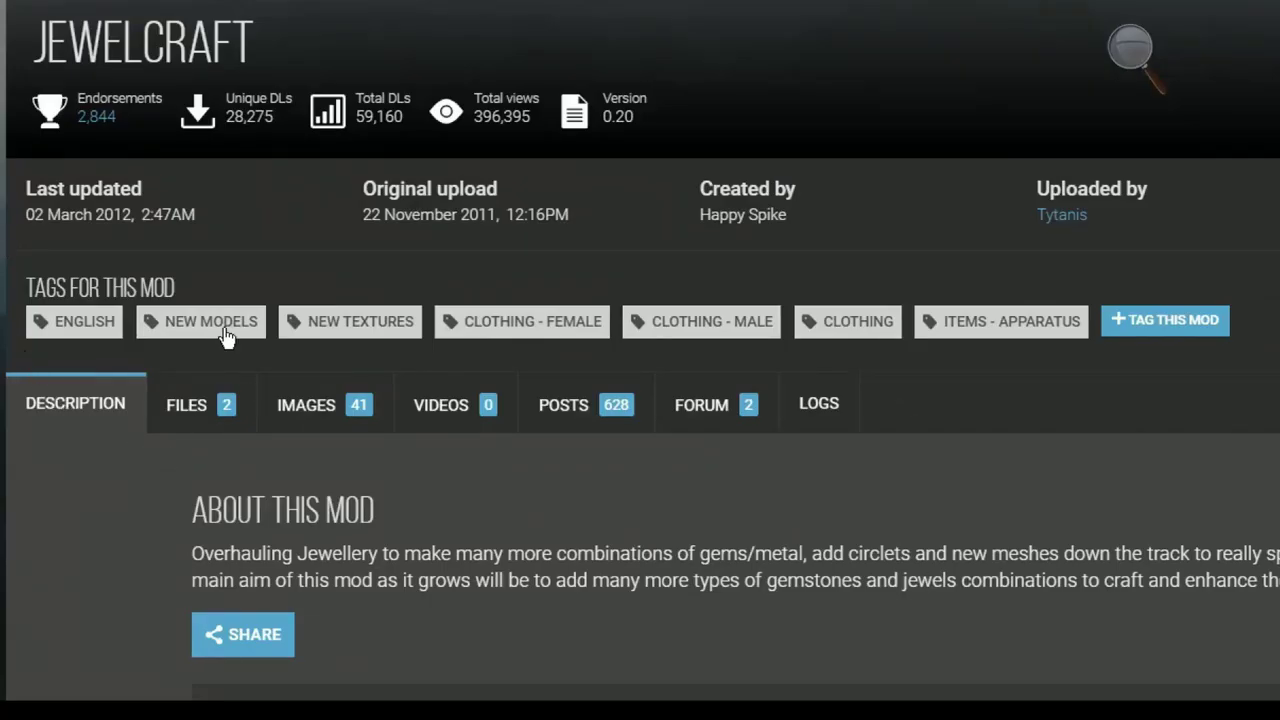
- Read the JewelCraft mod's description, including its installation instructions and change history
scroll(314, 123, up, 3)
scroll(237, 277, down, 6)
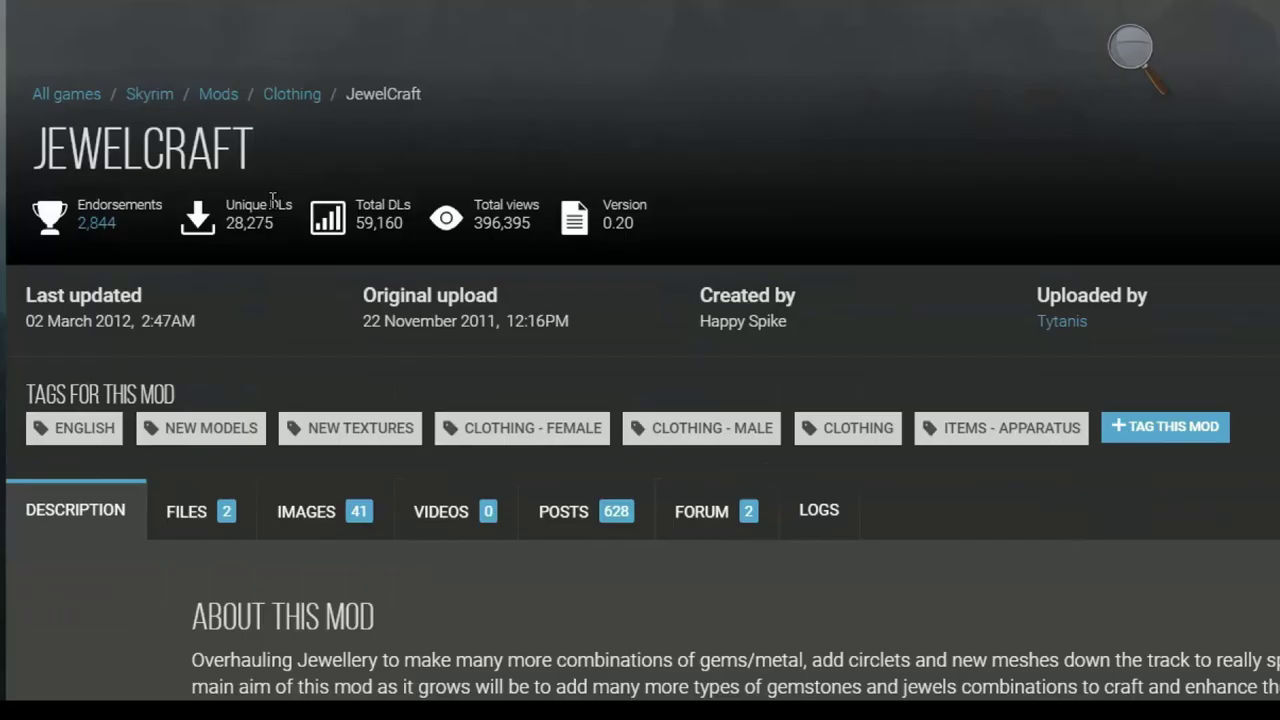
scroll(193, 658, down, 4)
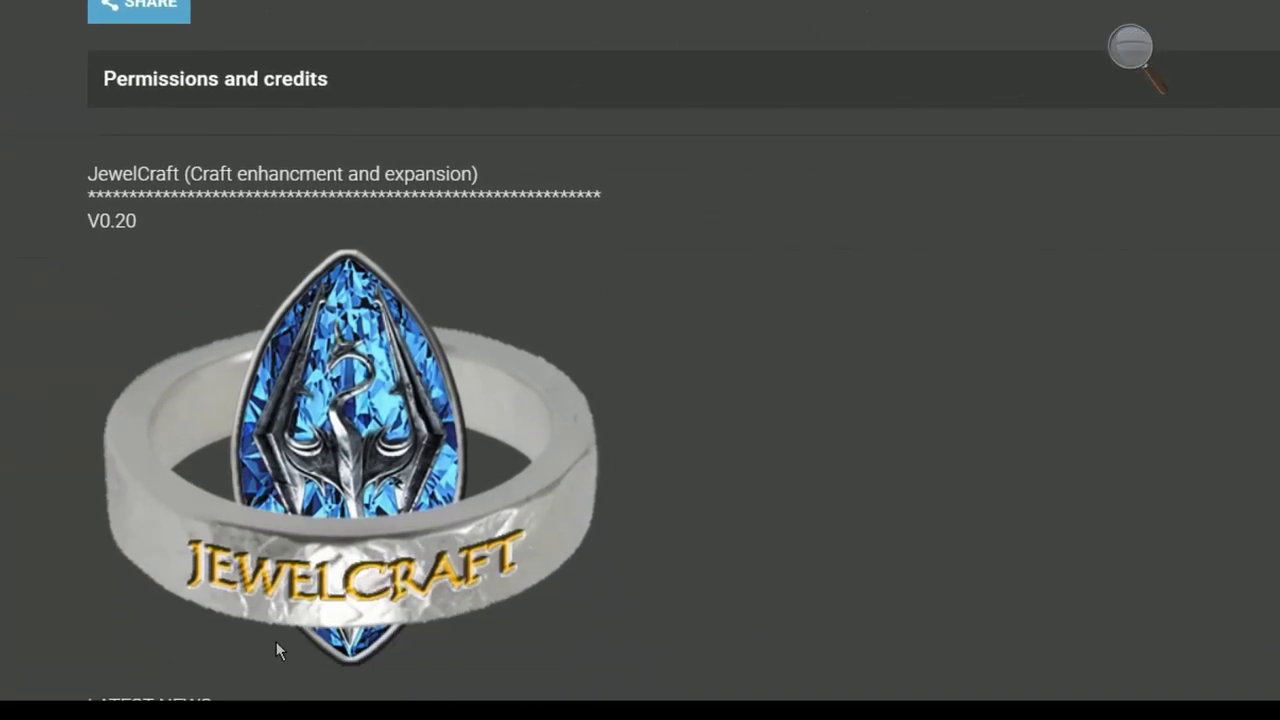
scroll(417, 399, down, 20)
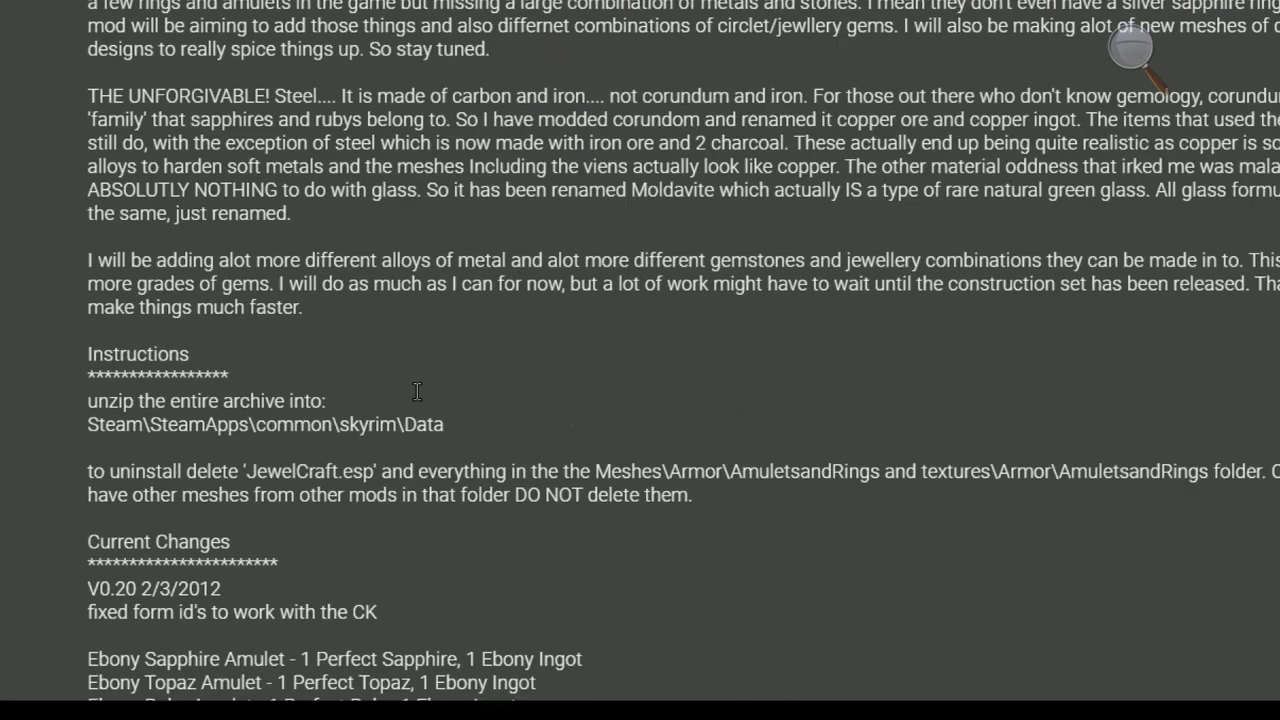
scroll(417, 399, down, 5)
scroll(417, 399, up, 20)
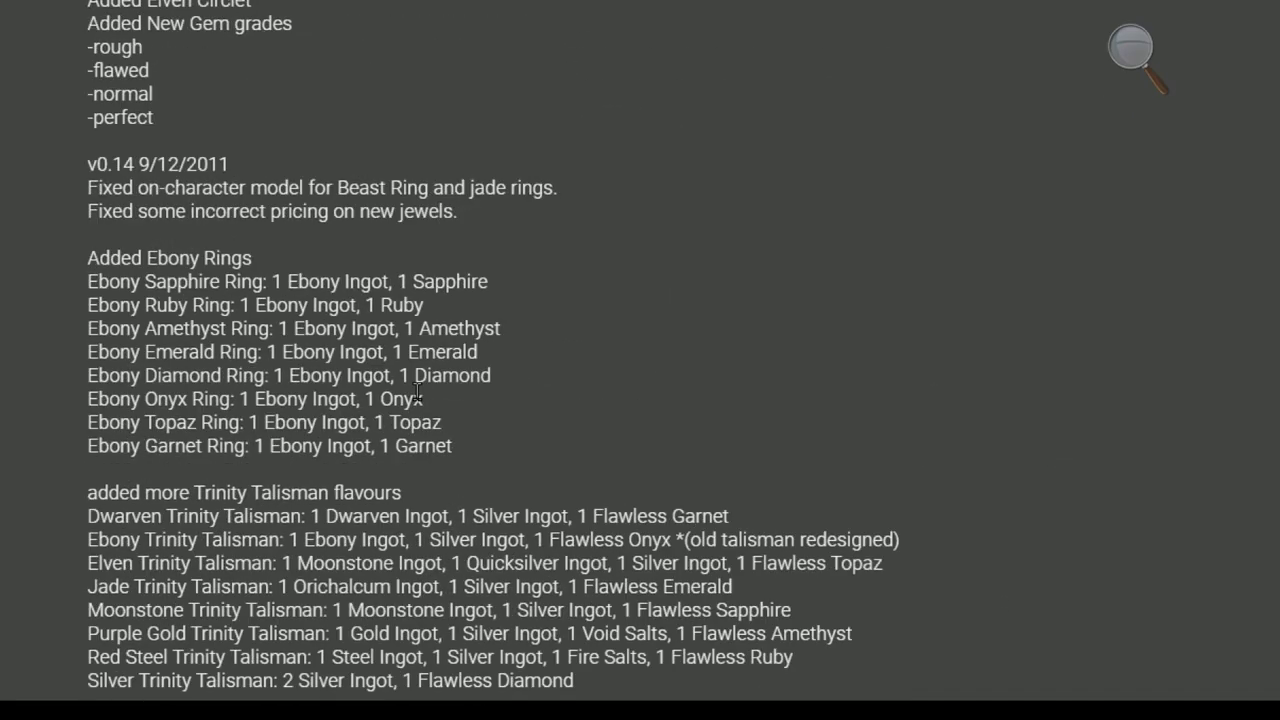
scroll(261, 278, up, 4)
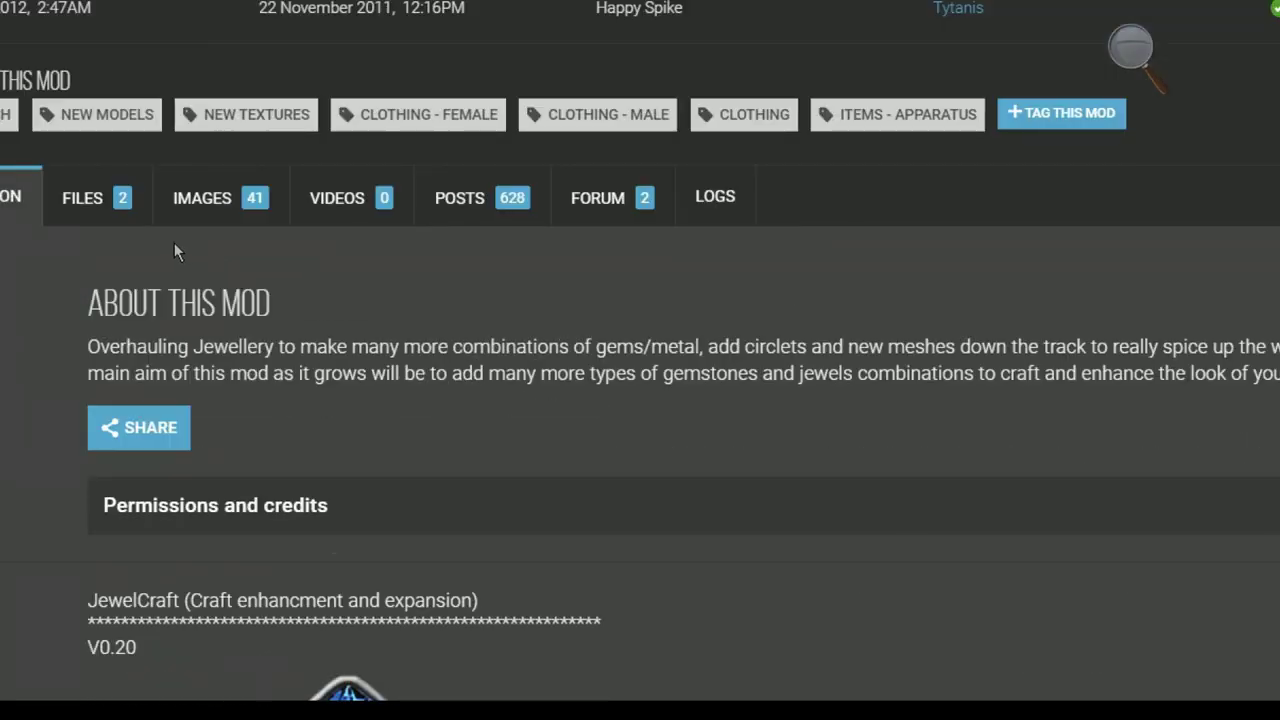
- Browse the image gallery of the JewelCraft mod
click(214, 199)
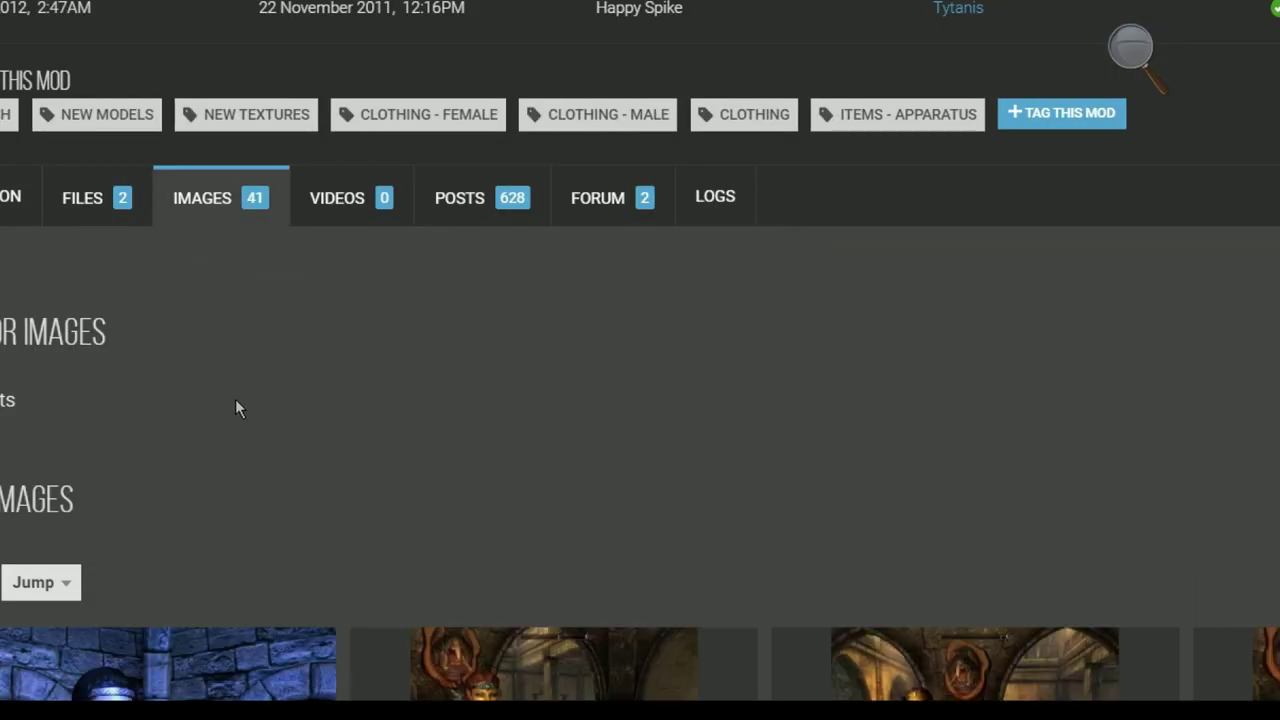
scroll(351, 440, down, 2)
scroll(351, 462, down, 3)
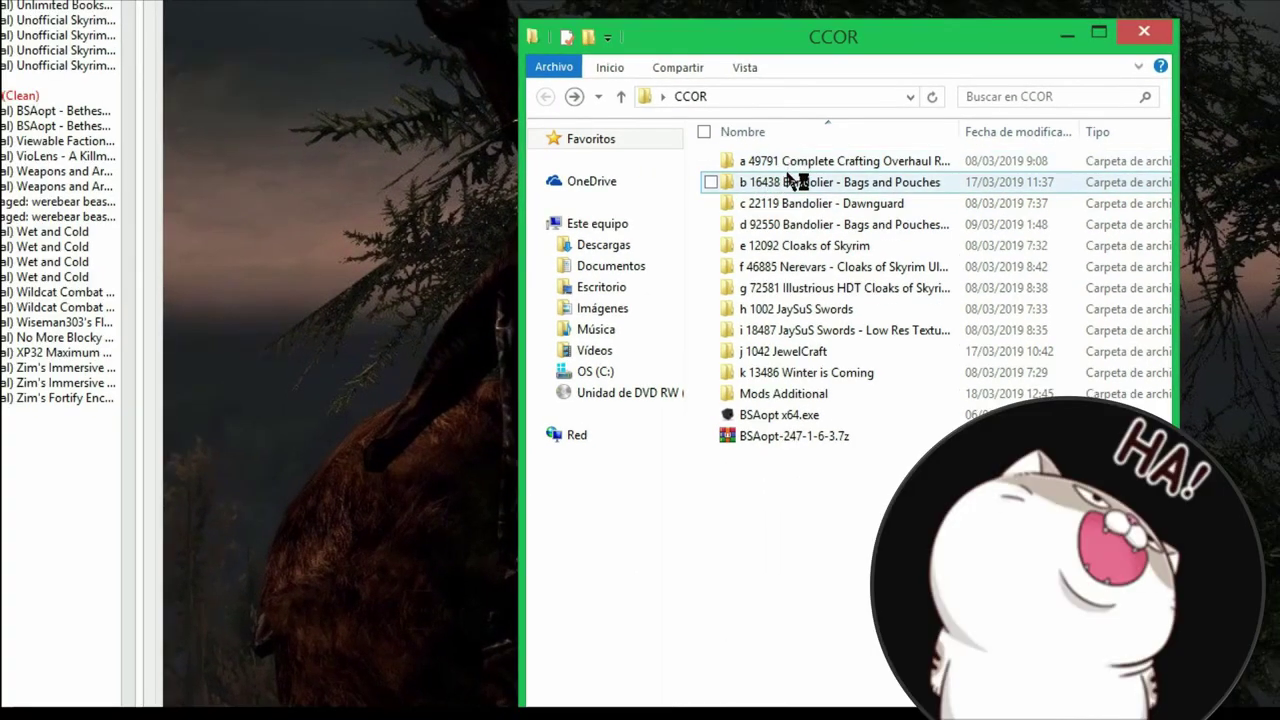
- Widen the name column of the CCOR folder to fit the full folder names
double_click(957, 129)
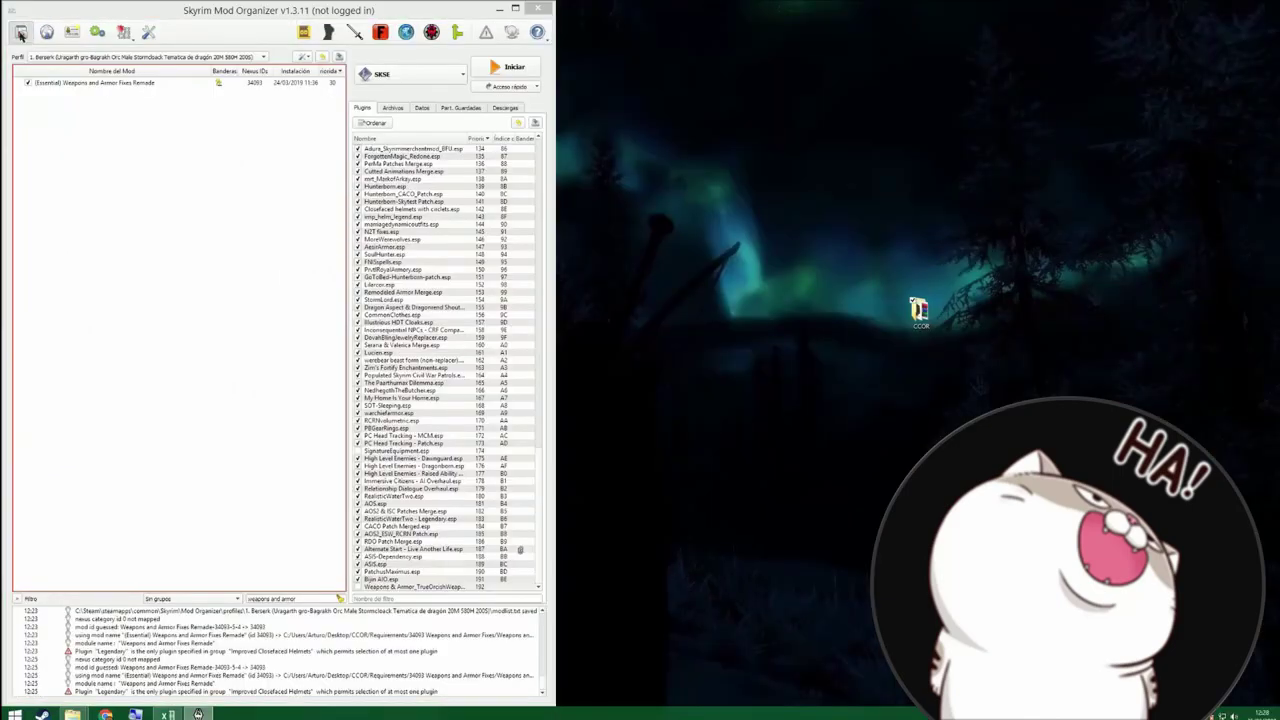
- Switch to Mod Organizer and start installing the Weapons and Armor Fixes Remade archive from the CCOR Requirements folder
click(20, 35)
double_click(349, 336)
double_click(436, 211)
double_click(430, 211)
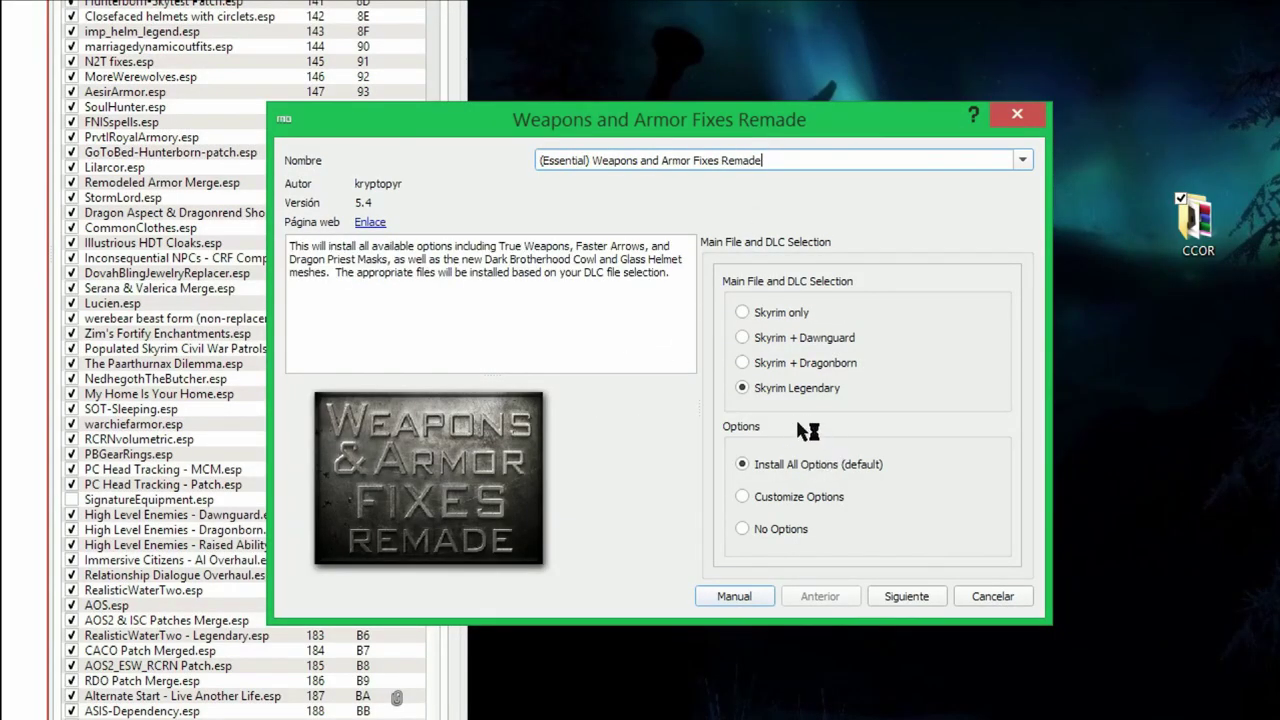
- Customize the installation with True Orcish Weapons, Dragon Priest Masks, Dark Brotherhood Mask Fix and Better Fitting Glass Helmet Meshes, leaving out Faster Arrows and Bolts
click(770, 497)
click(912, 600)
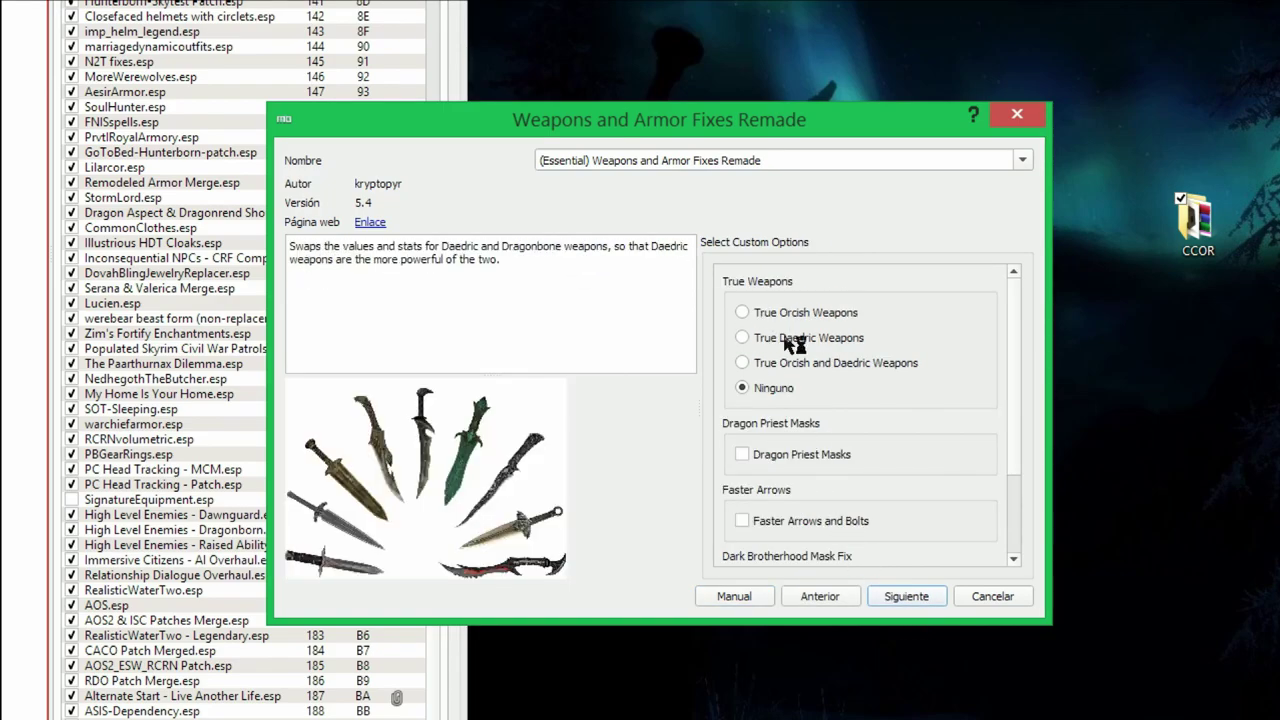
click(783, 314)
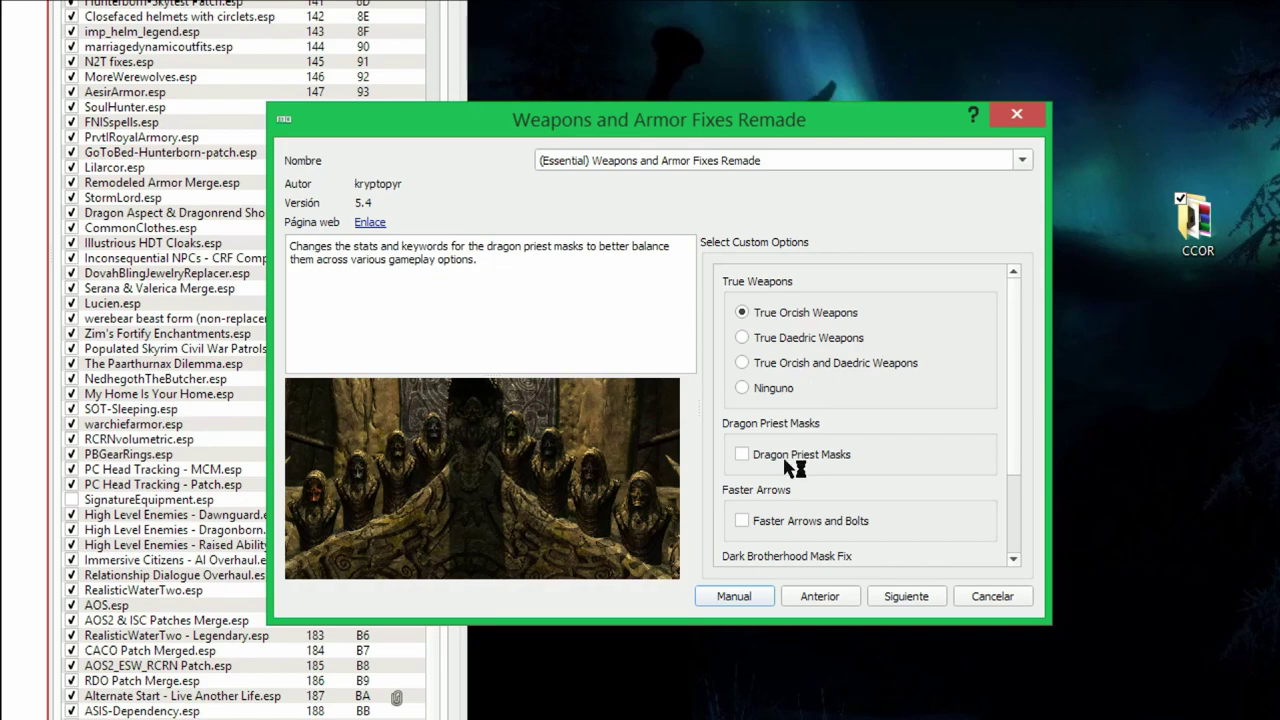
scroll(829, 523, down, 2)
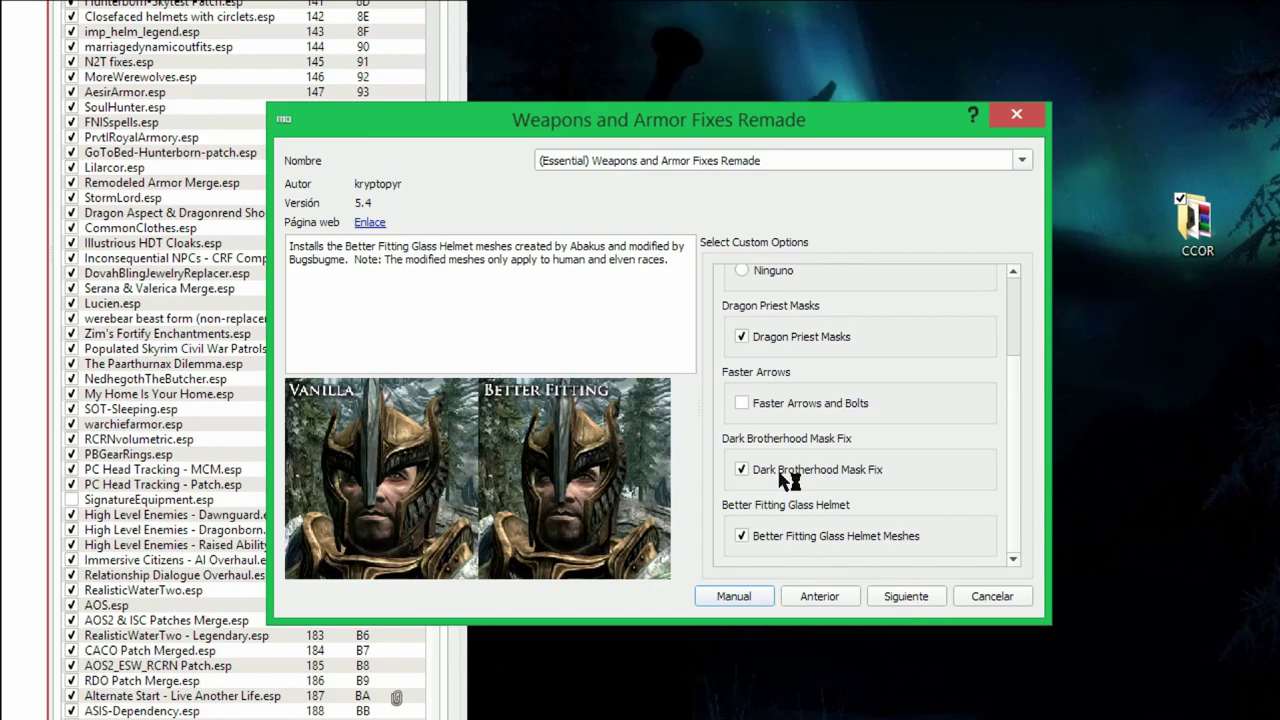
click(908, 598)
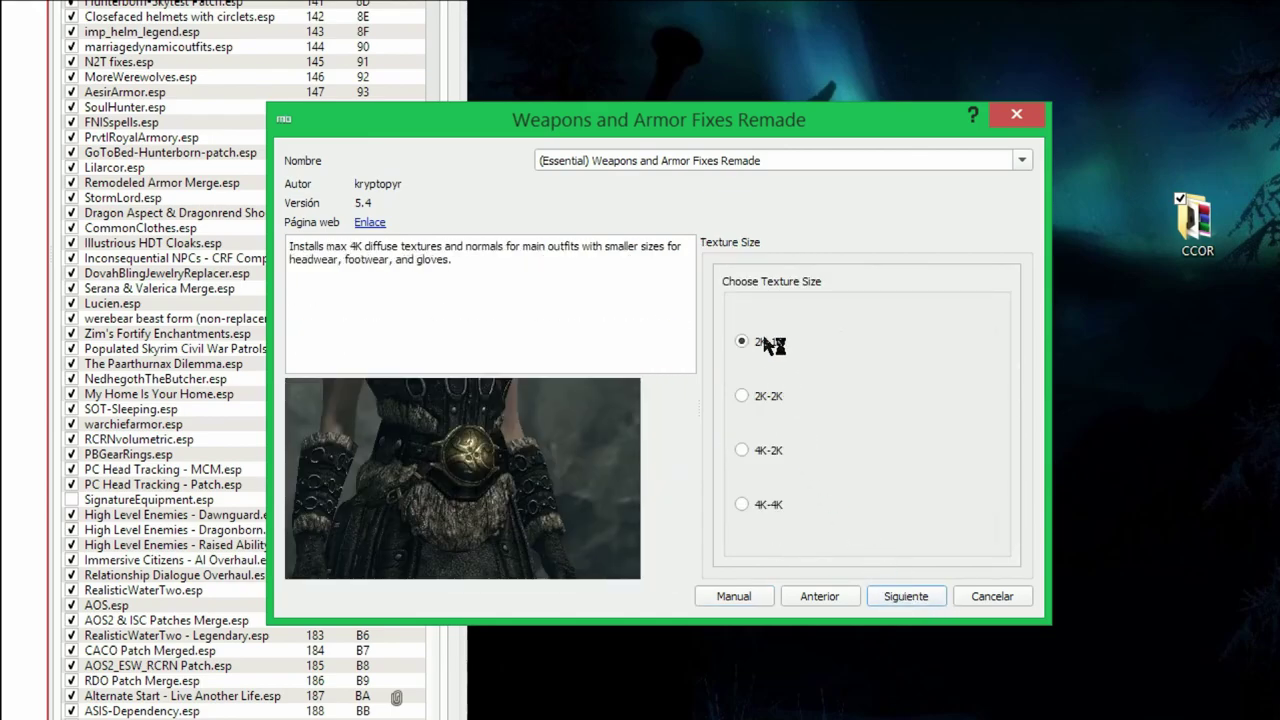
- Look through the 2K-2K, 4K-2K and 4K-4K texture sizes and choose 2K-1K for the installation
click(776, 396)
click(770, 452)
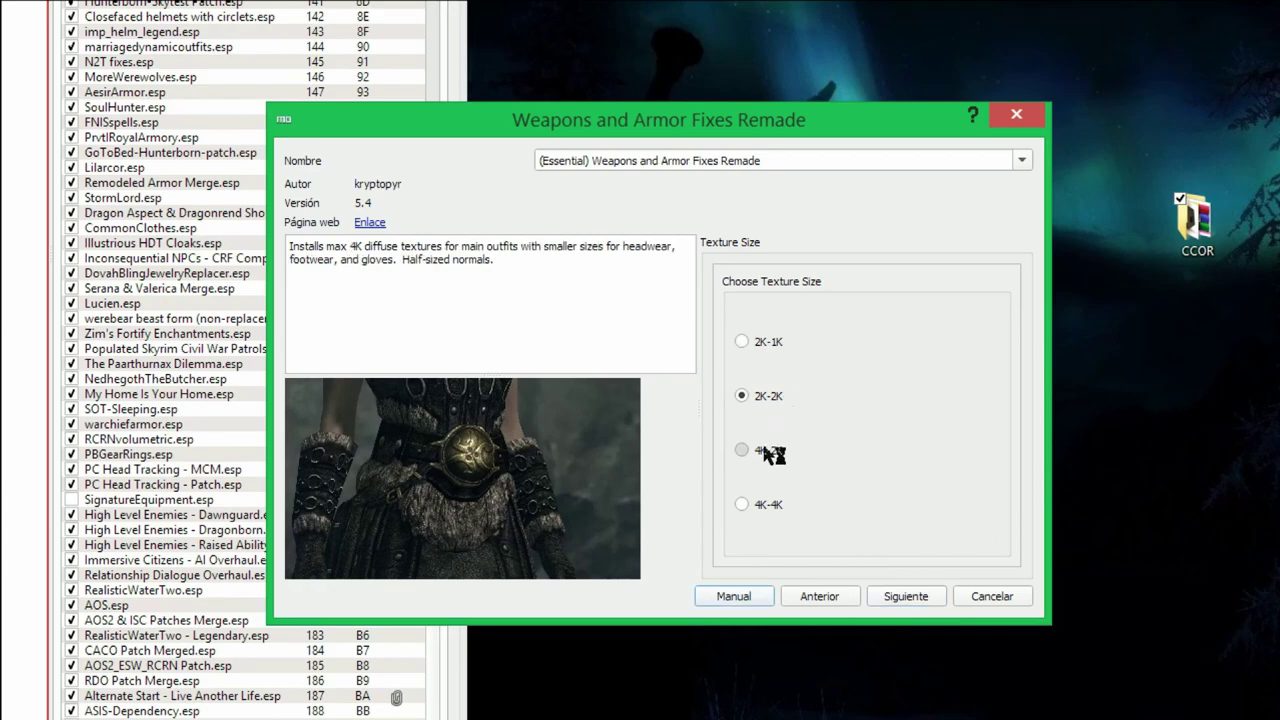
click(768, 508)
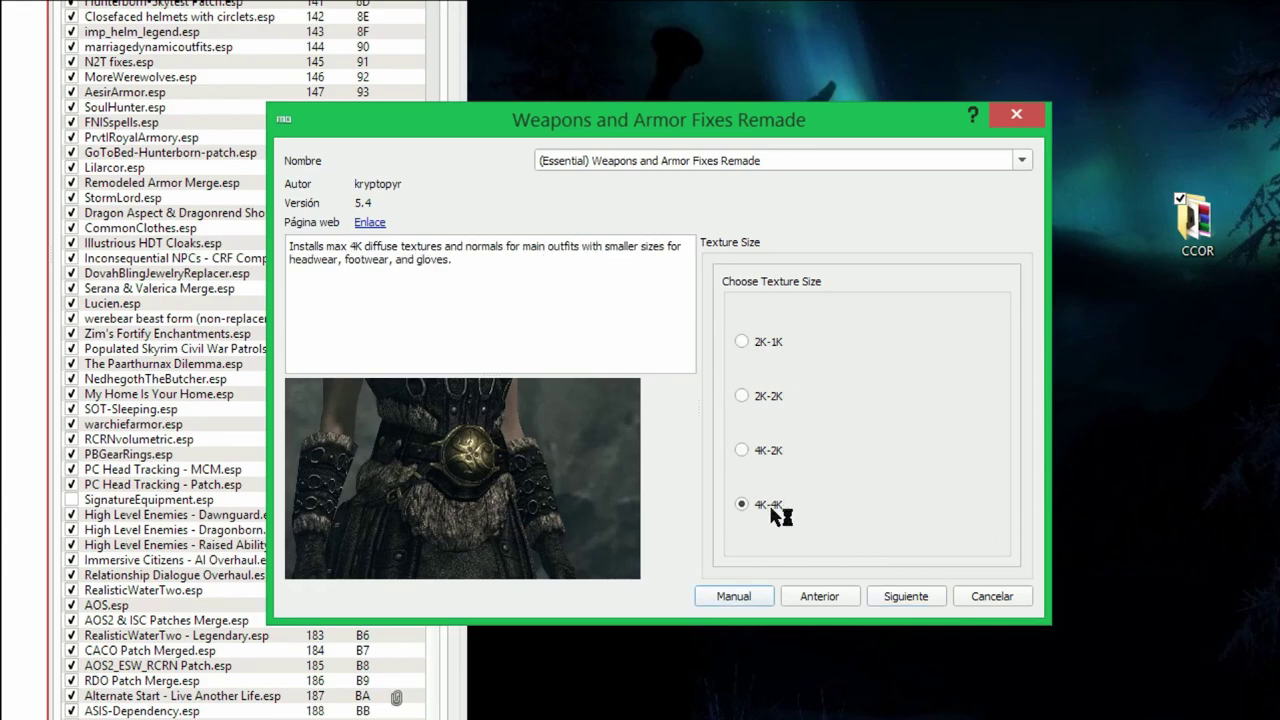
click(764, 342)
click(906, 605)
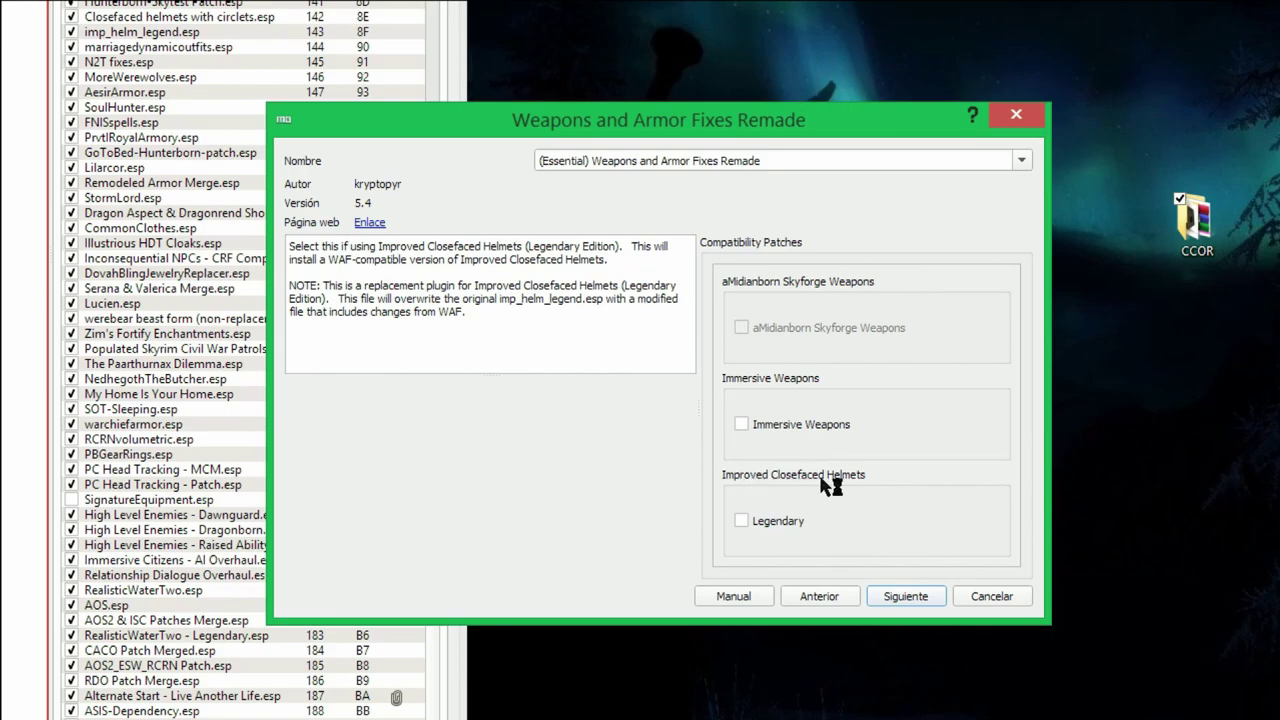
- Enable the Legendary compatibility patch for Improved Closefaced Helmets and recheck the previously chosen custom options
click(740, 521)
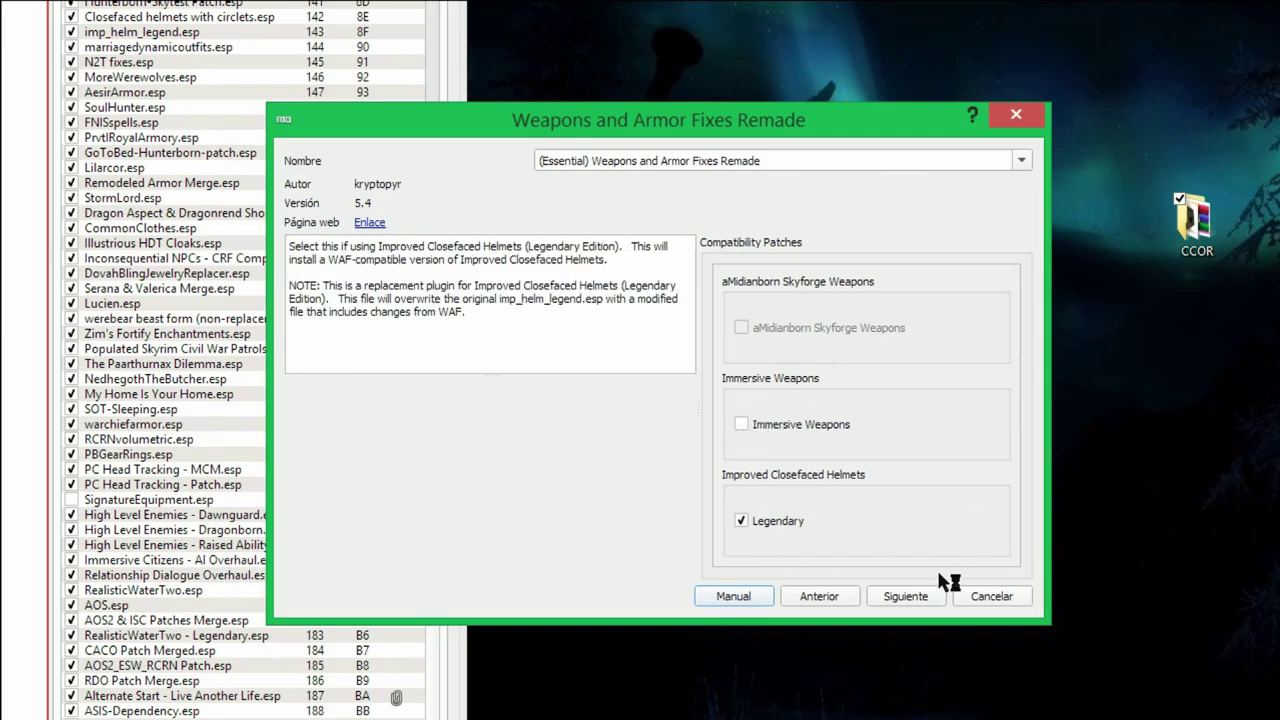
click(818, 597)
scroll(749, 423, up, 3)
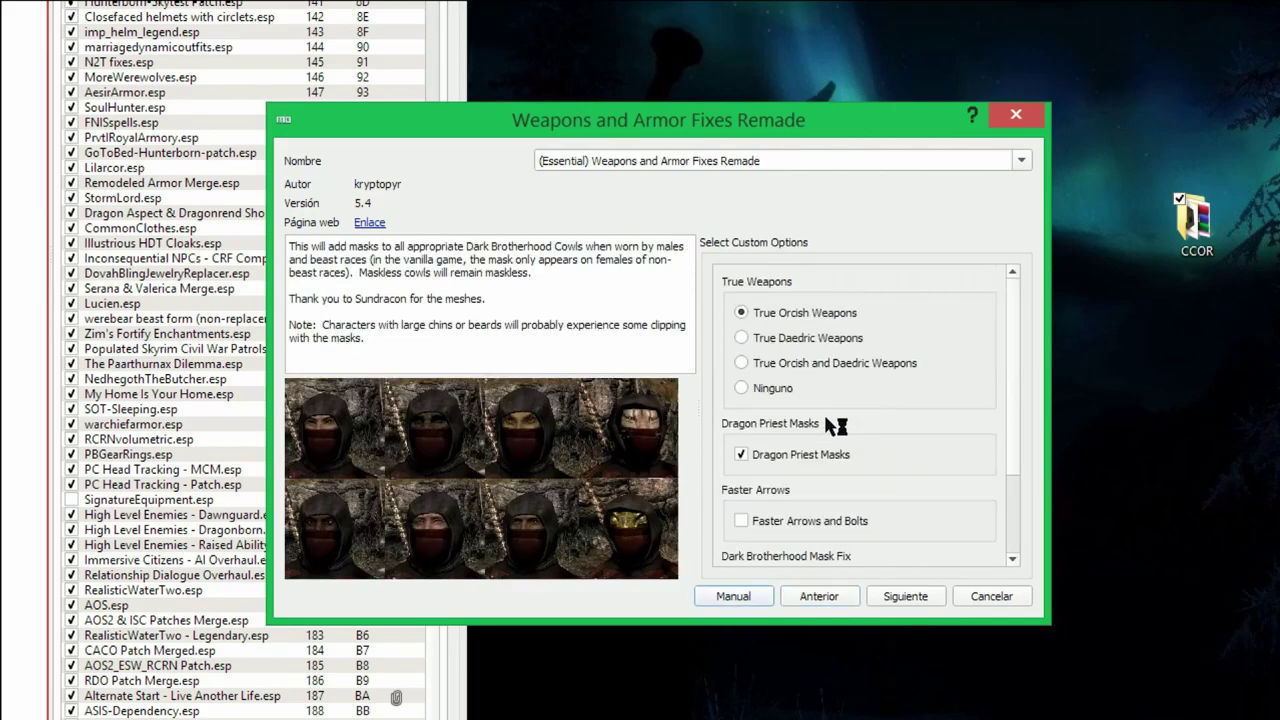
click(905, 597)
click(905, 597)
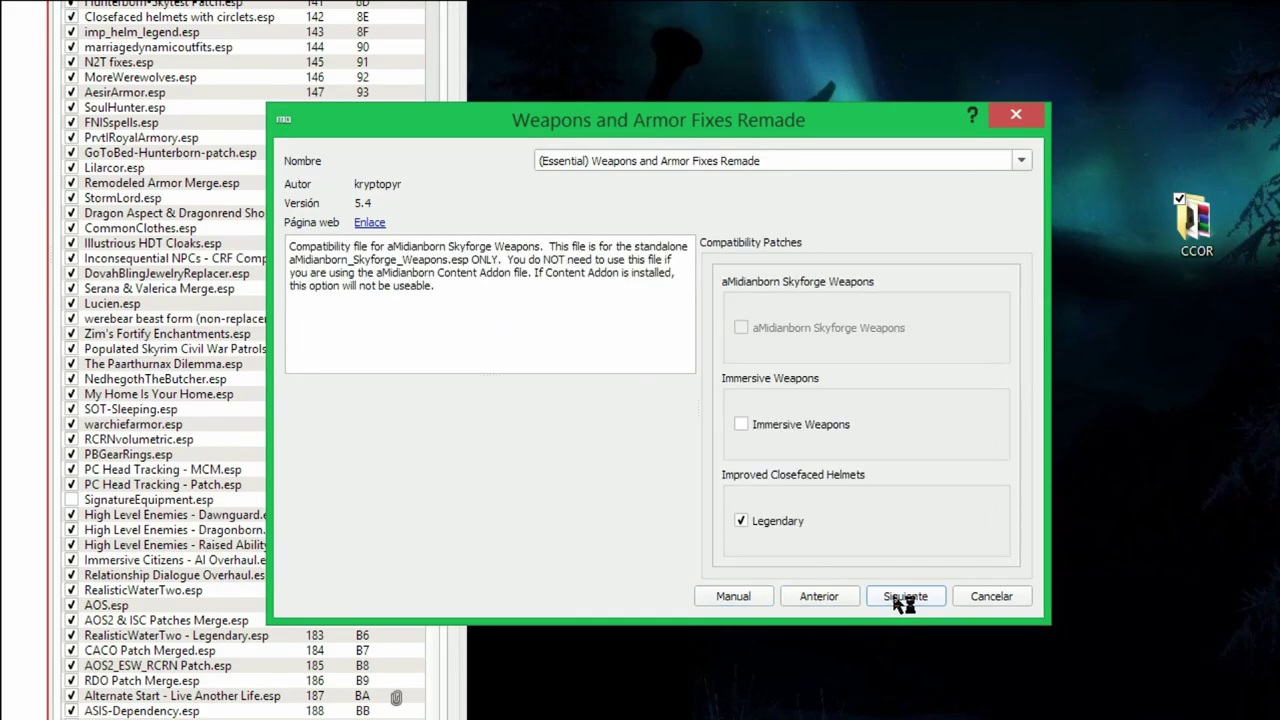
mouse_move(780, 521)
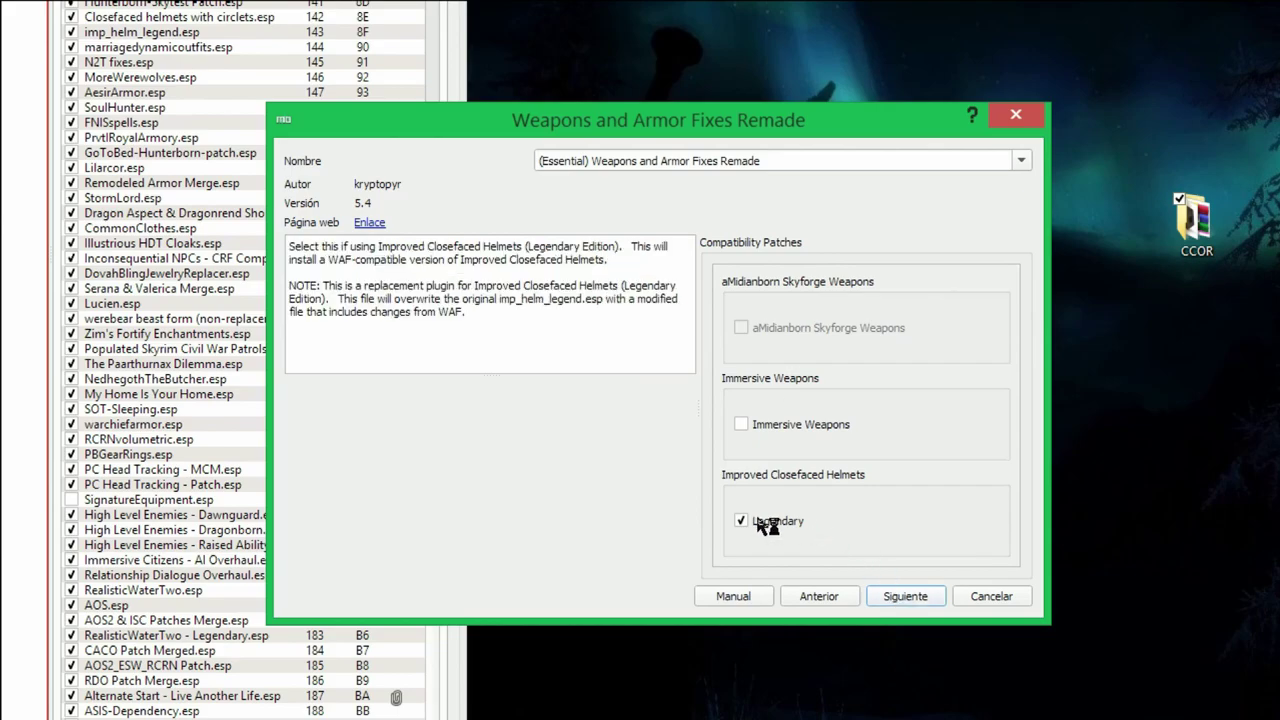
- Finish the installation without the Read Me file, replacing the existing Weapons and Armor Fixes Remade mod
click(910, 597)
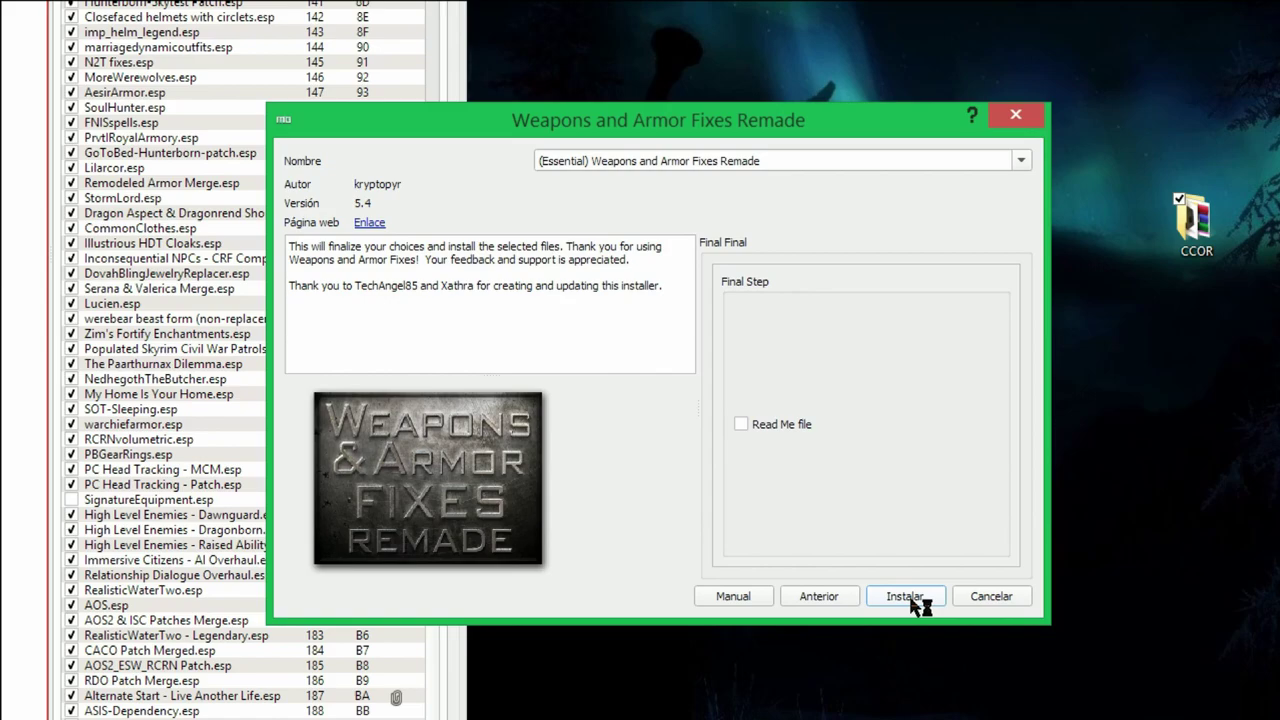
click(905, 597)
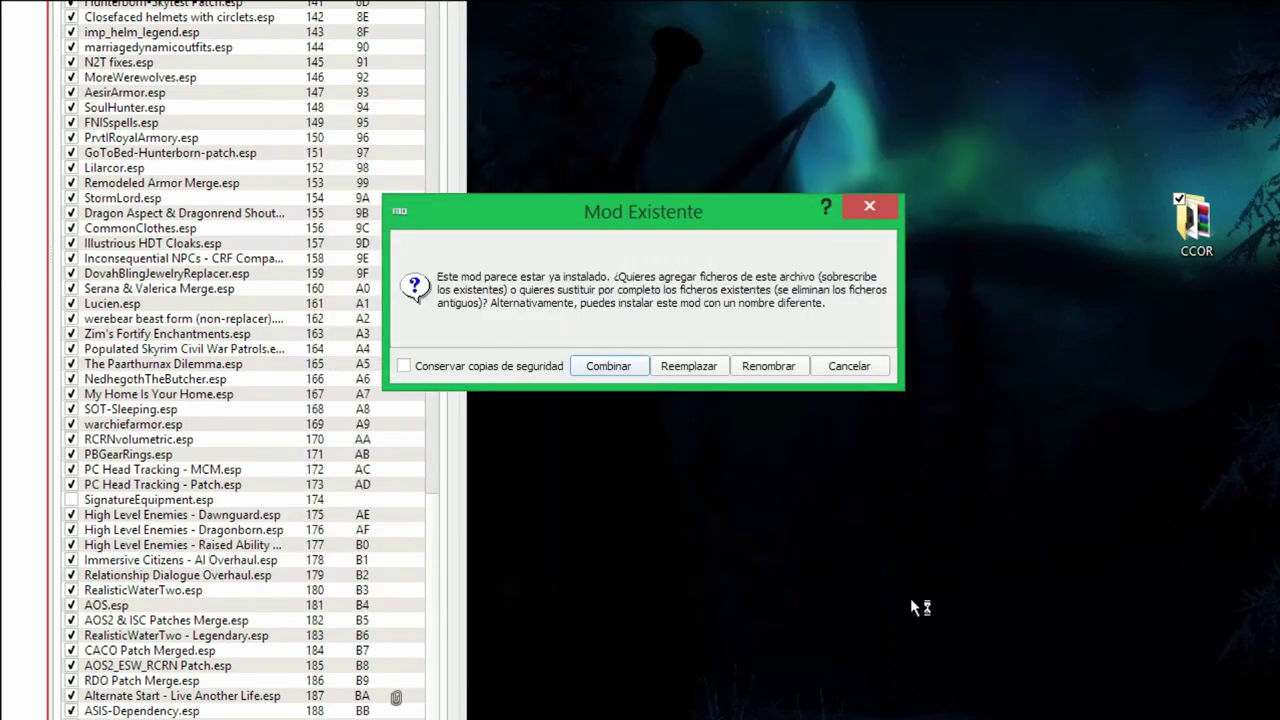
click(688, 367)
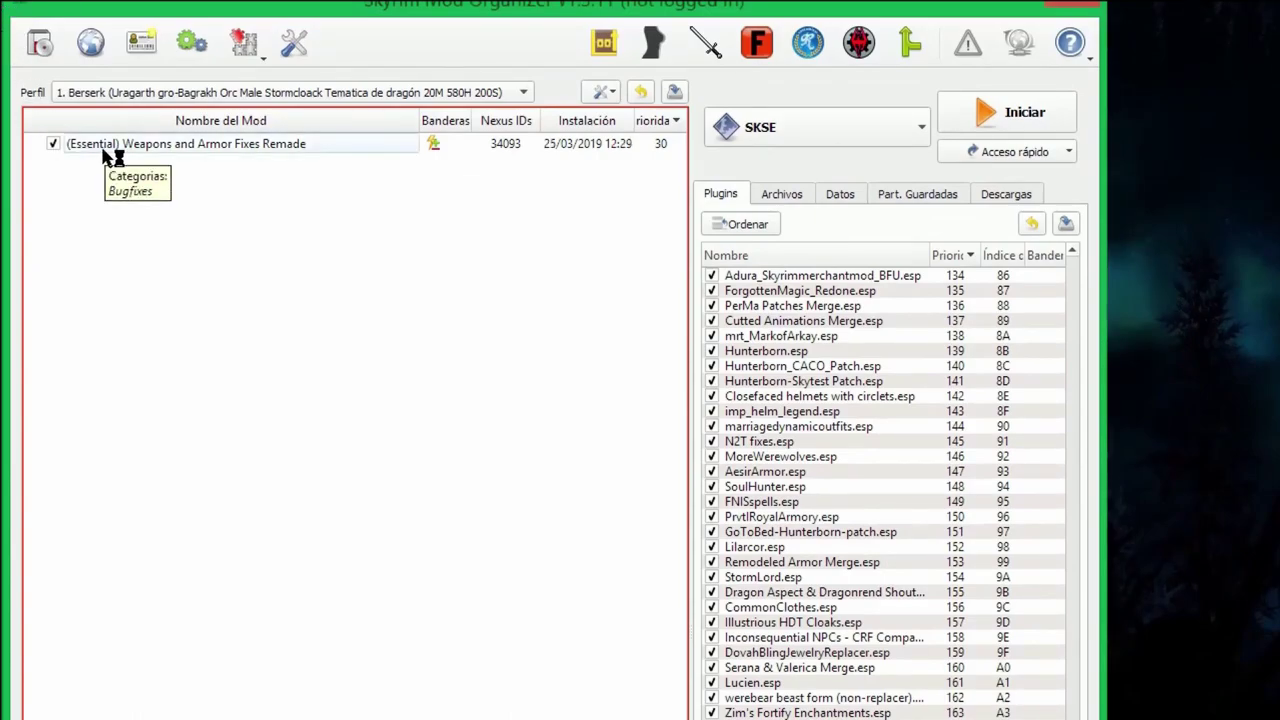
- Open the information for Weapons and Armor Fixes Remade, review its available ESPs including imp_helm_legend.esp, and close it
click(103, 152)
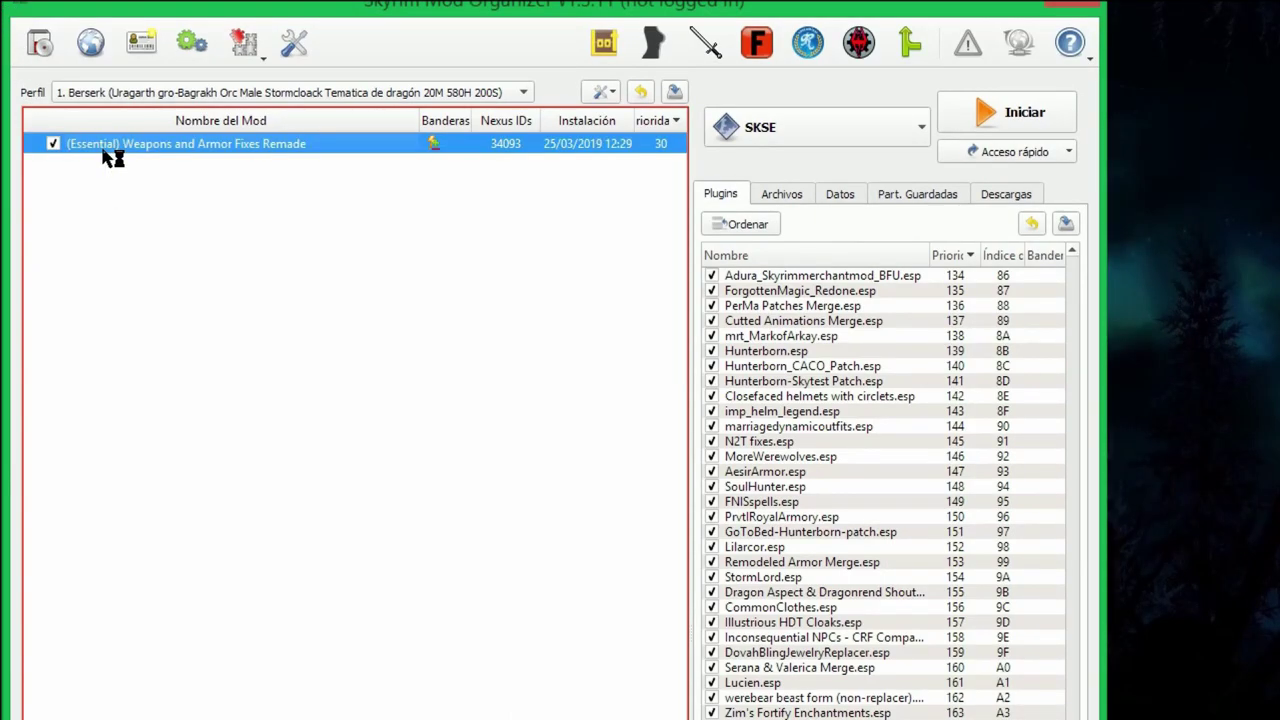
double_click(193, 145)
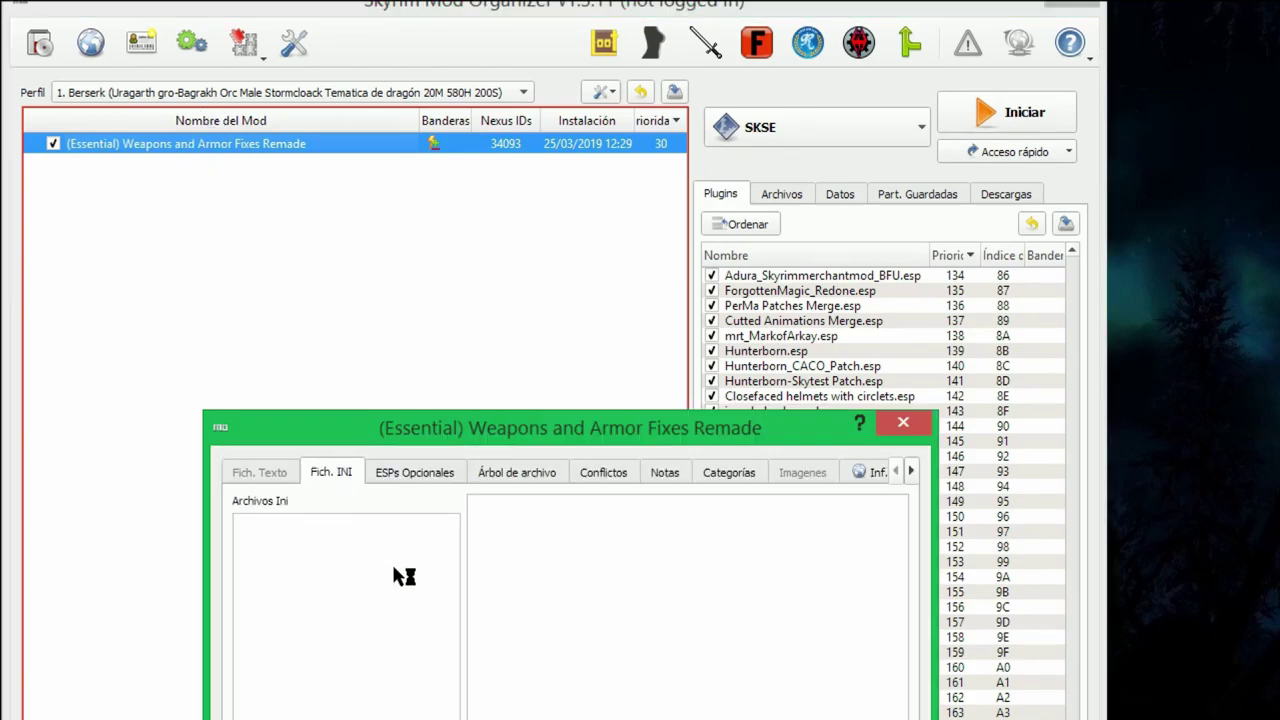
click(424, 472)
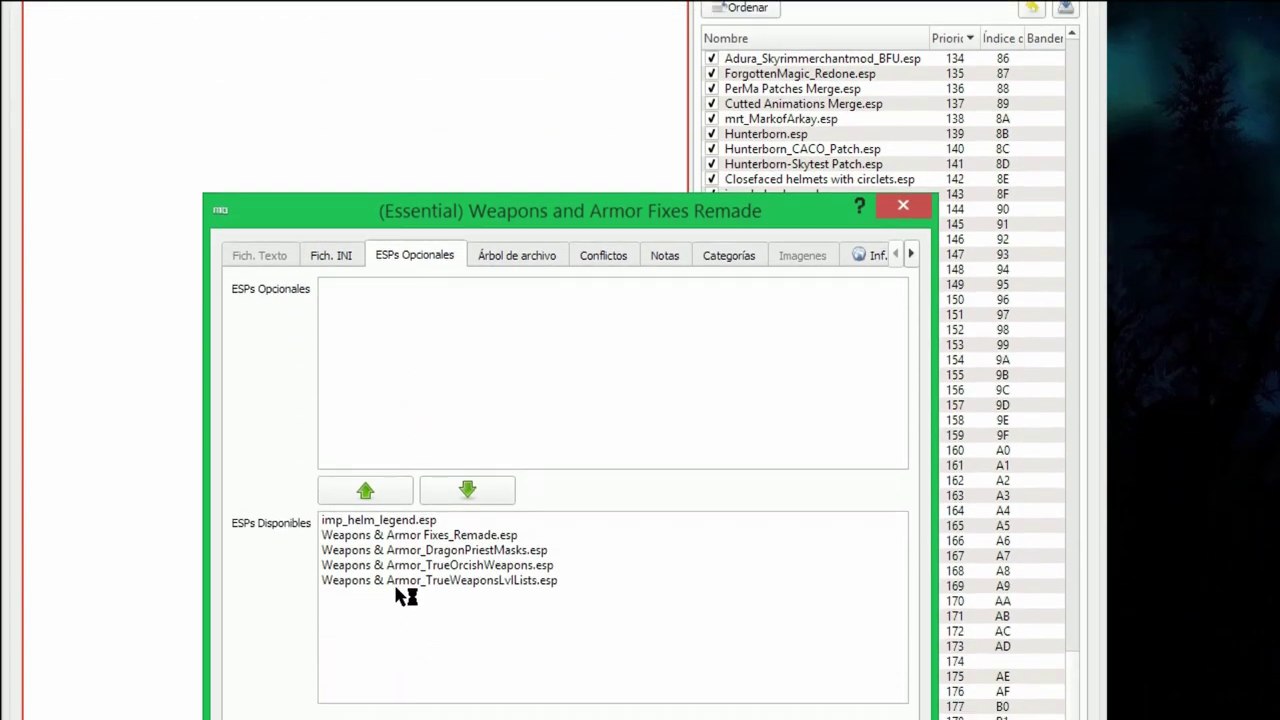
click(452, 537)
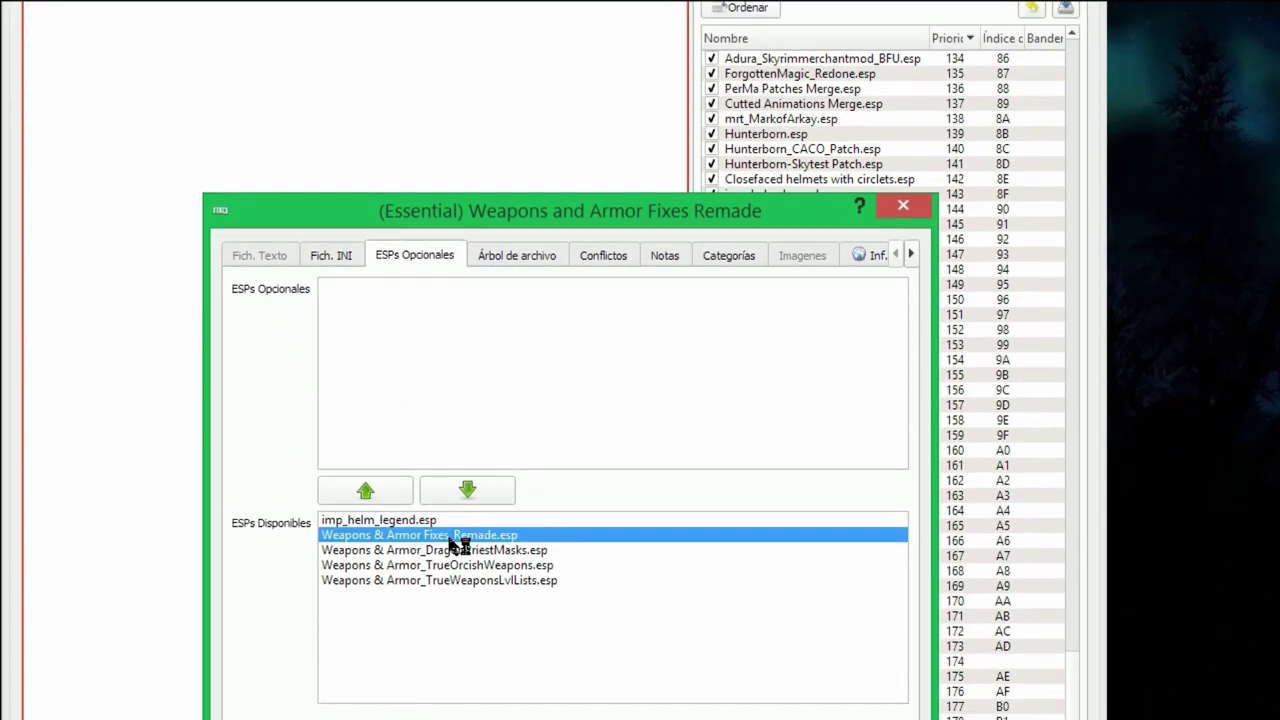
click(457, 551)
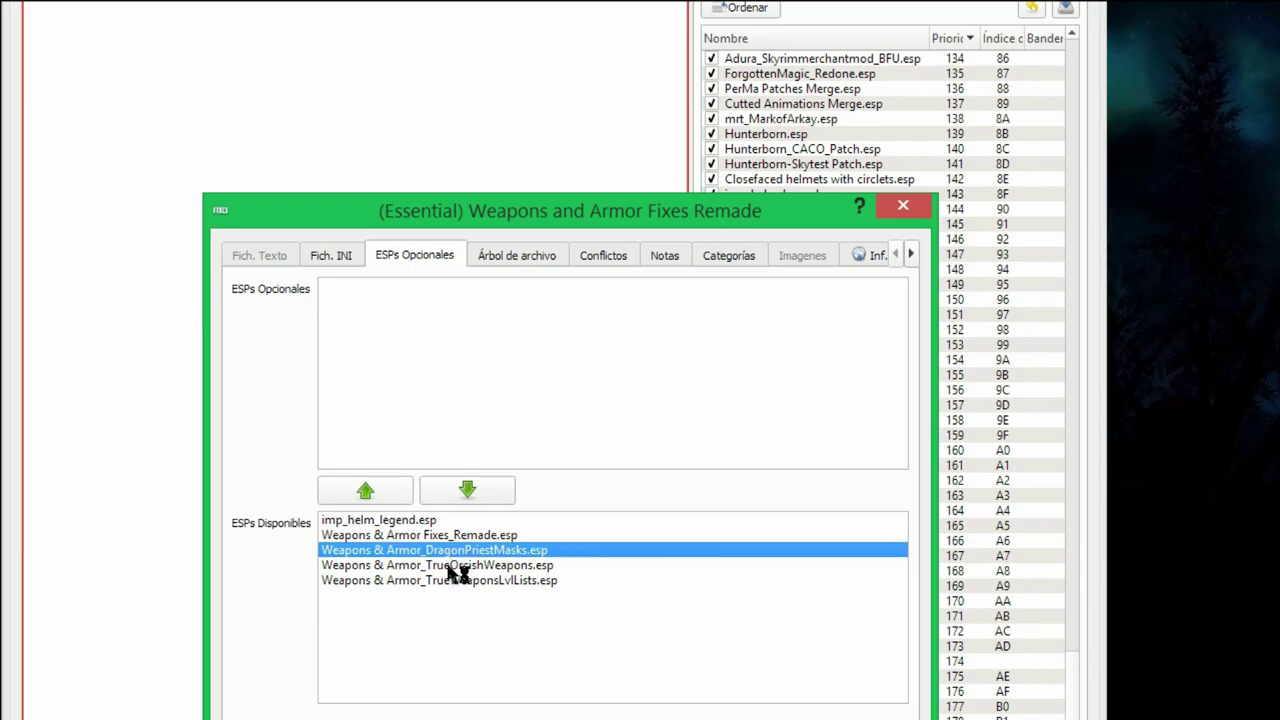
click(452, 567)
click(487, 550)
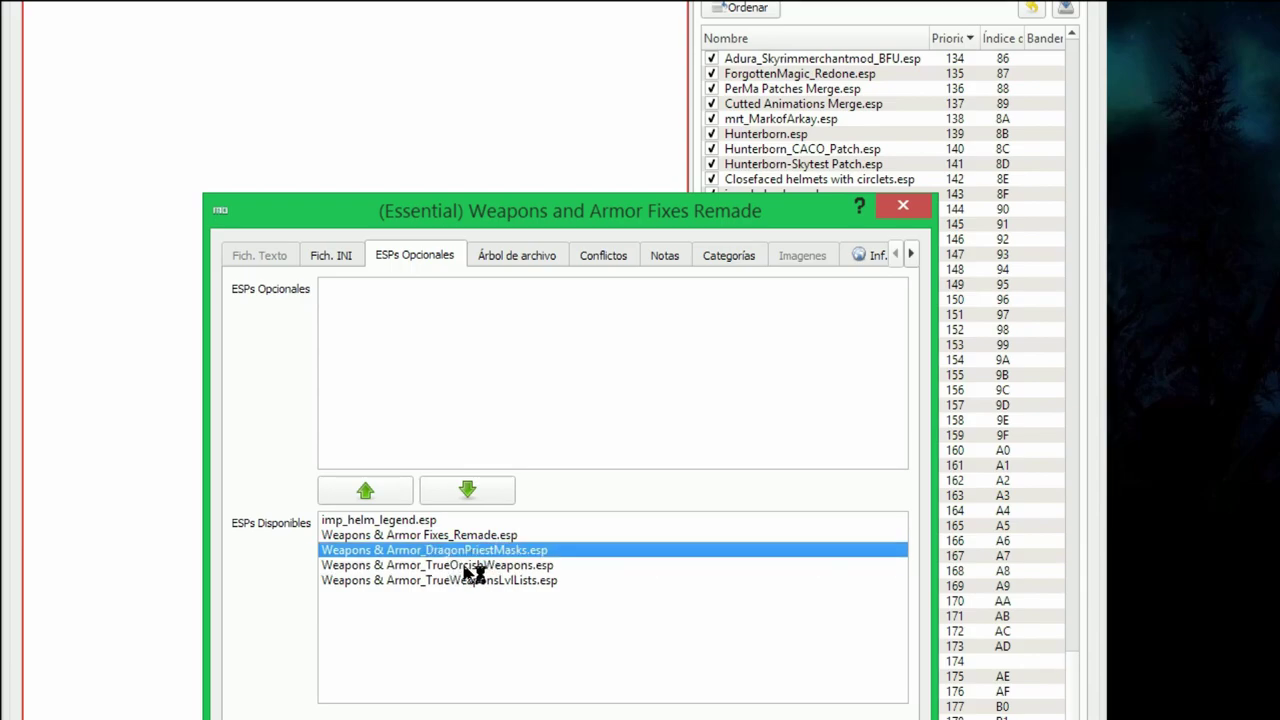
click(466, 567)
click(458, 580)
click(400, 521)
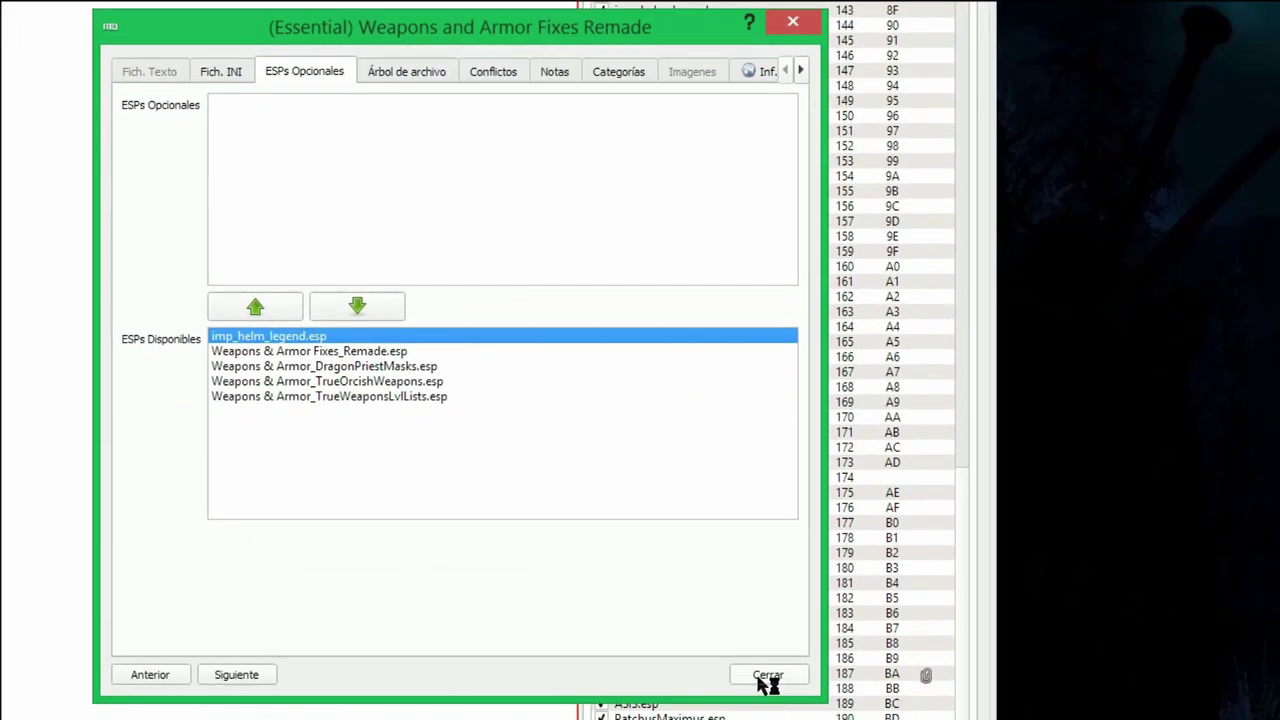
click(767, 677)
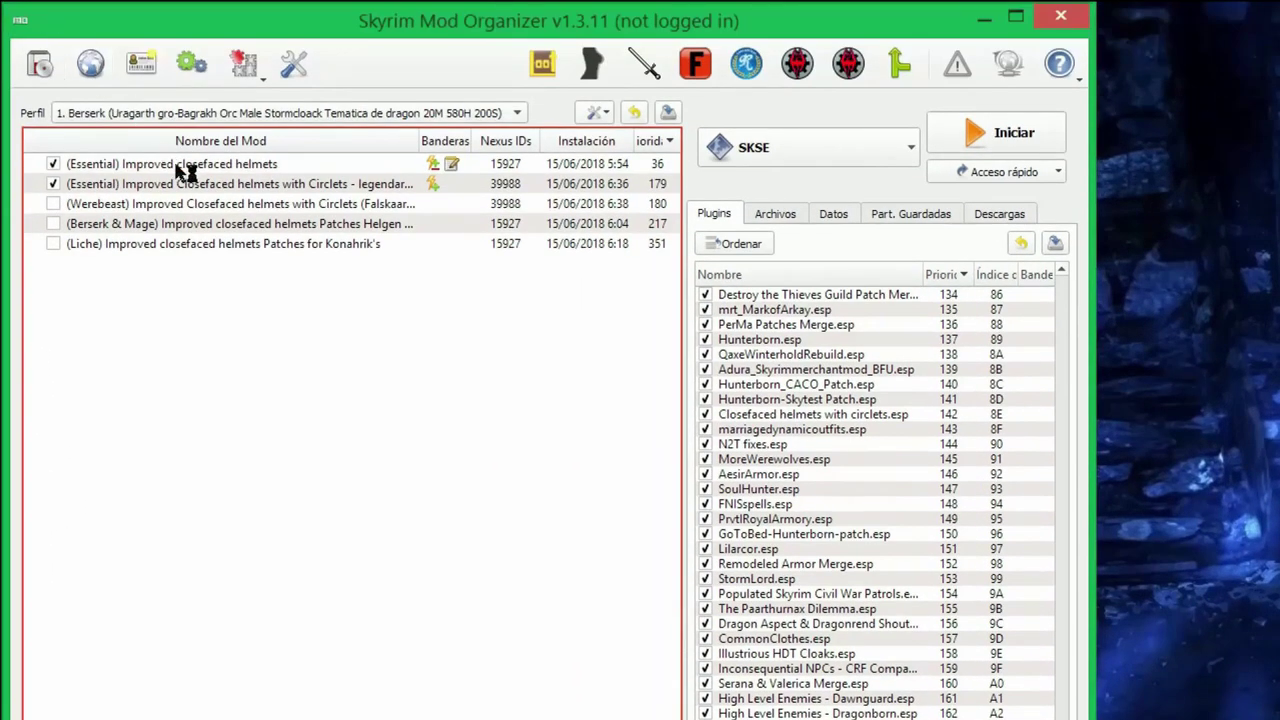
- Move imp_helm_legend.esp of Improved closefaced helmets to the available ESPs and back to the optional ones, and check the mod's file tree
double_click(180, 170)
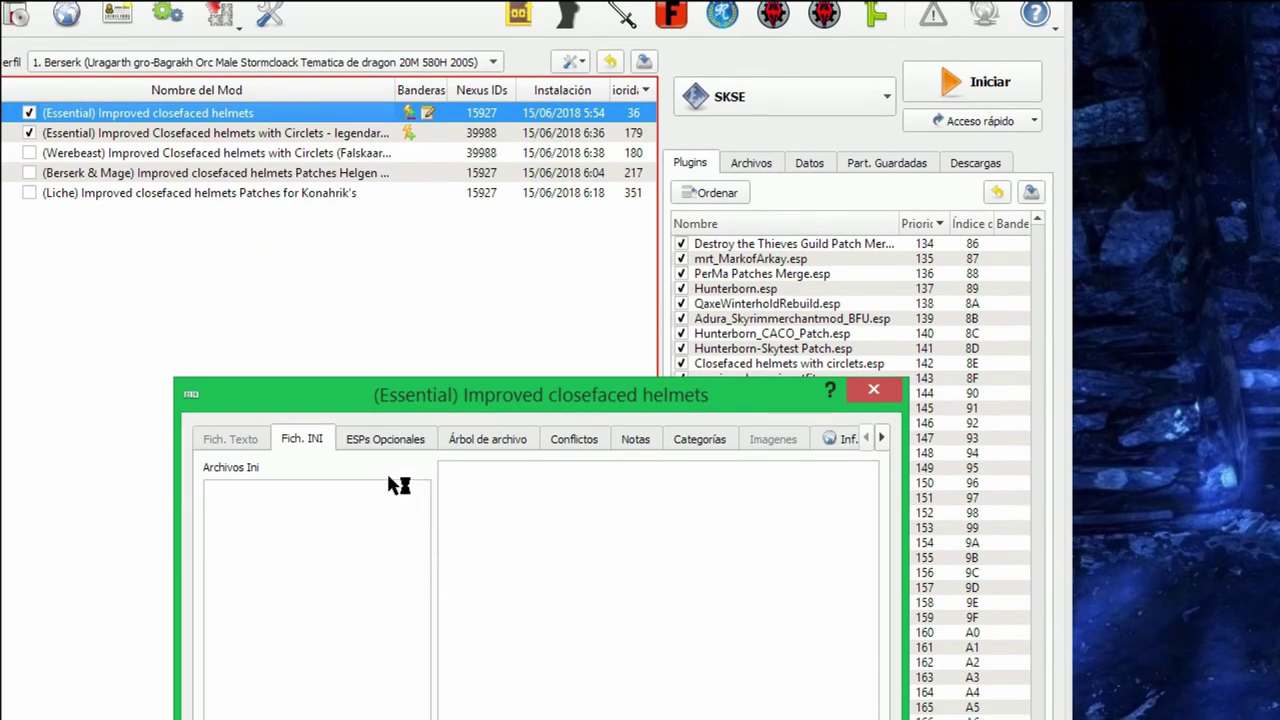
click(400, 441)
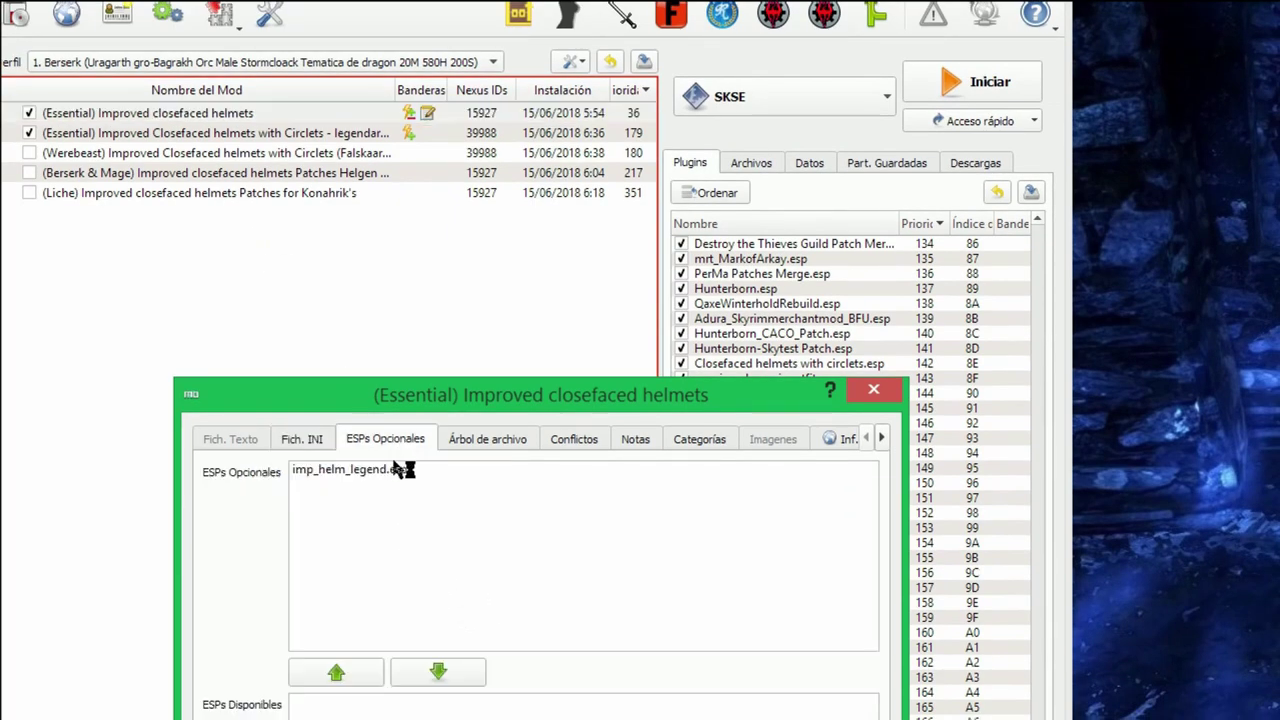
click(351, 468)
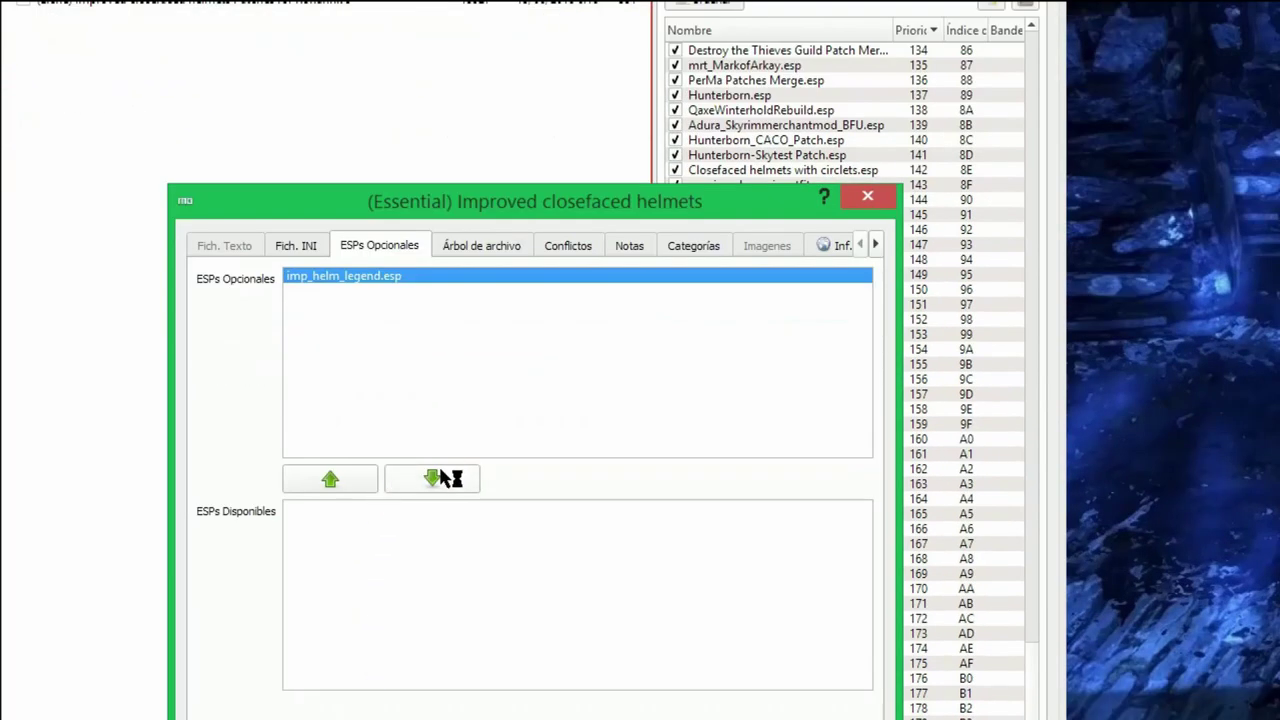
click(436, 482)
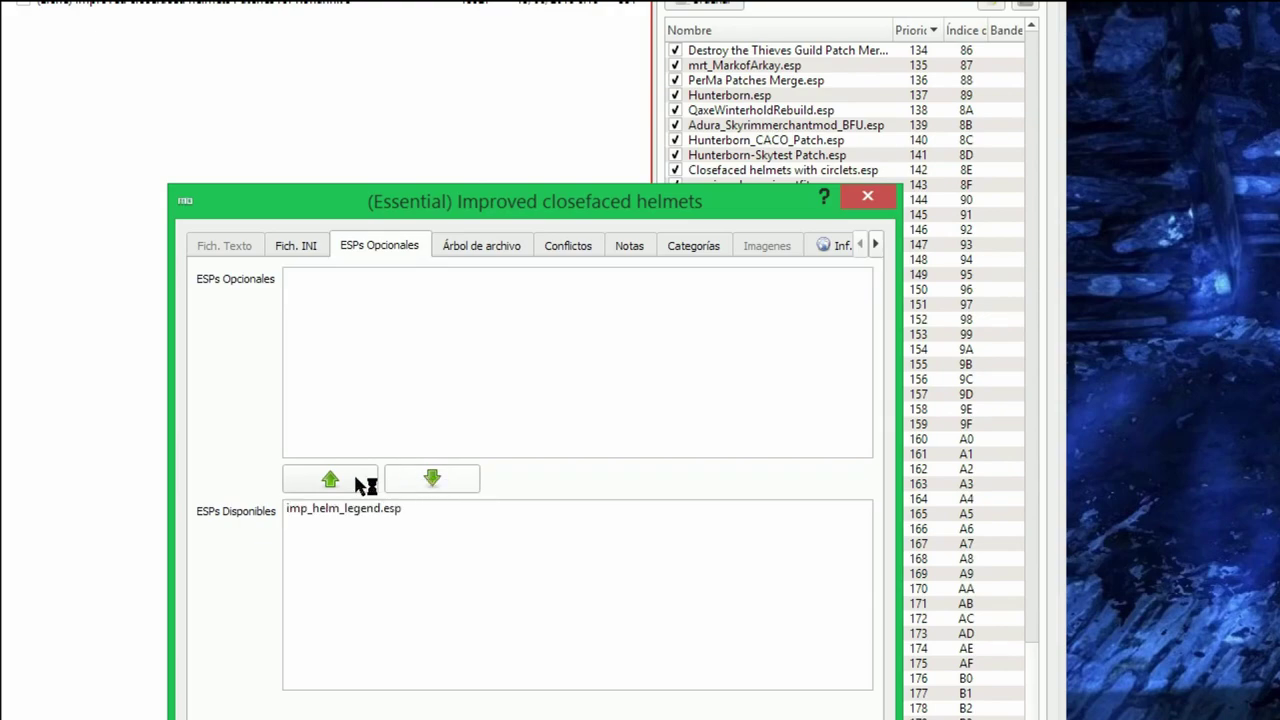
click(337, 510)
click(333, 484)
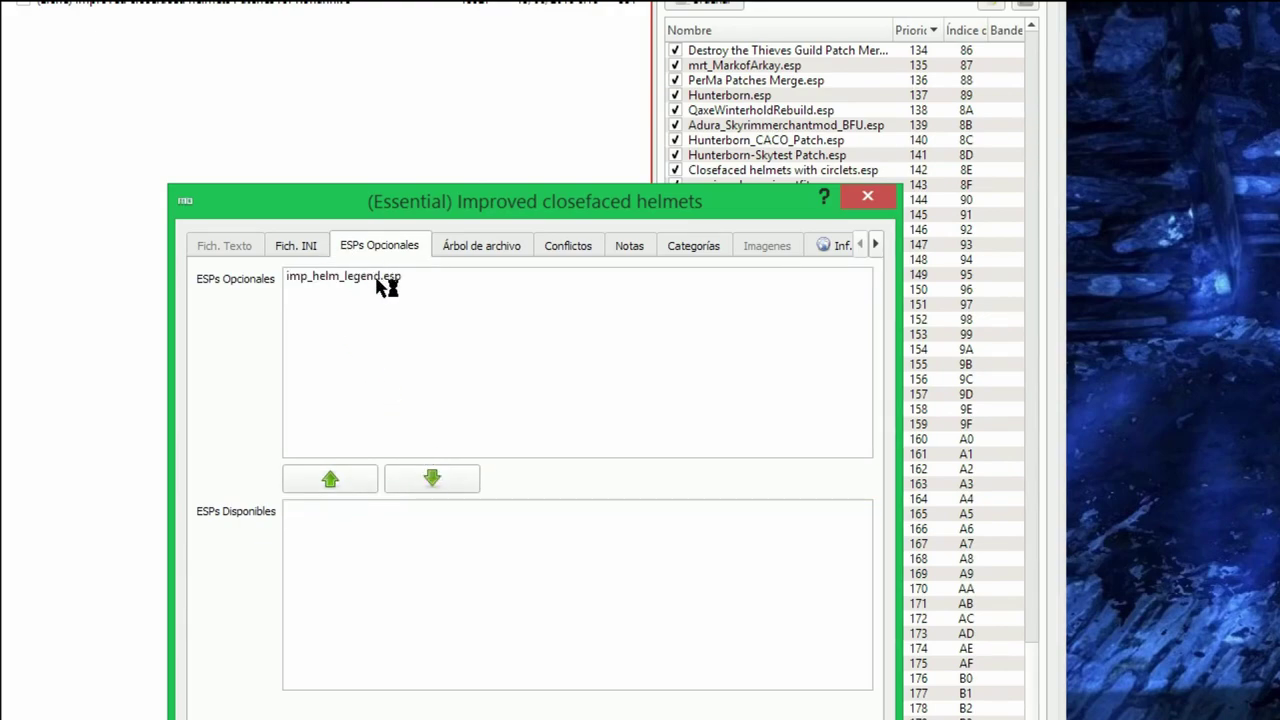
click(497, 248)
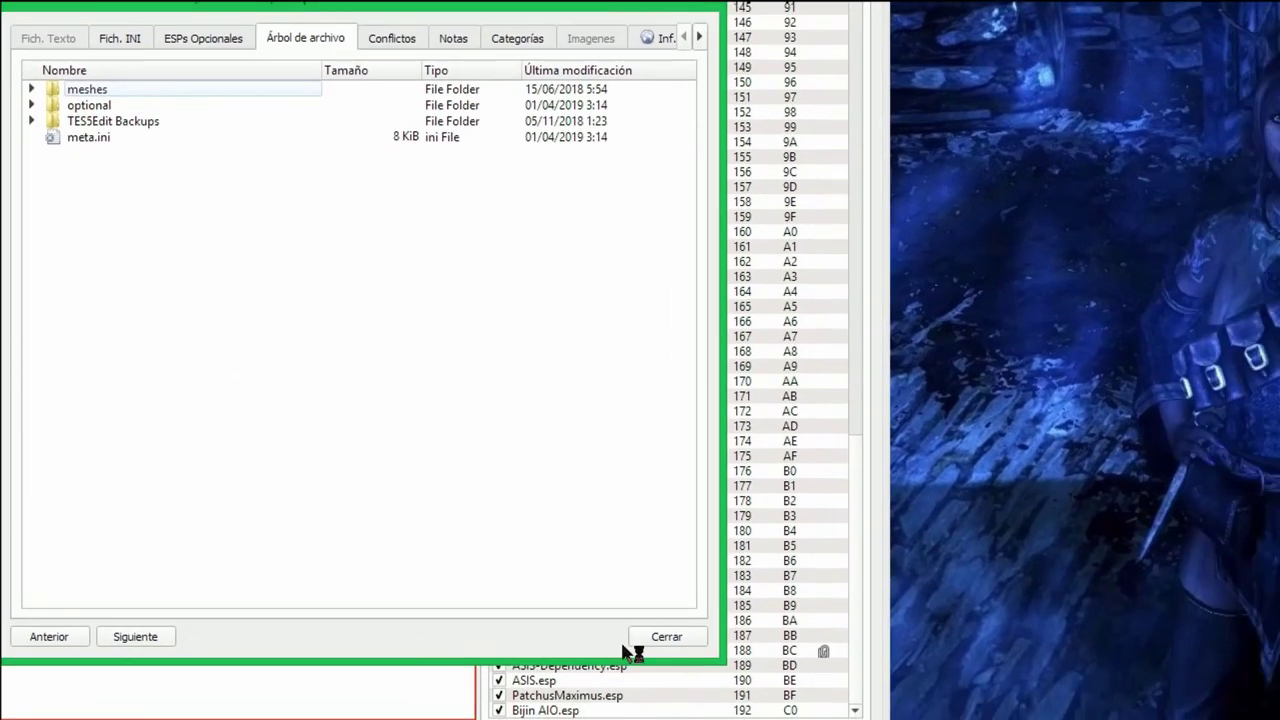
click(664, 640)
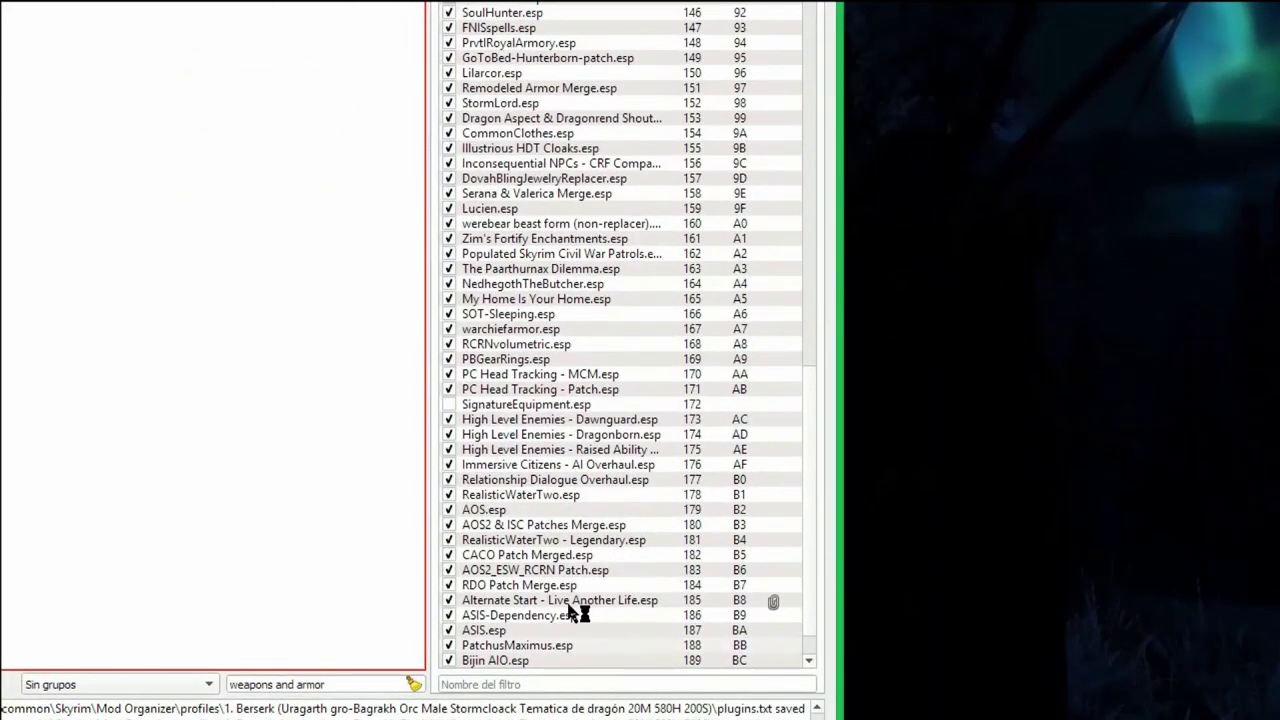
- Disable Weapons & Armor Fixes_Remade.esp in the load order and inspect the flagged PatchusMaximus.esp and AOS2 & ISC Patches Merge.esp
drag(505, 620, 494, 703)
drag(572, 670, 455, 618)
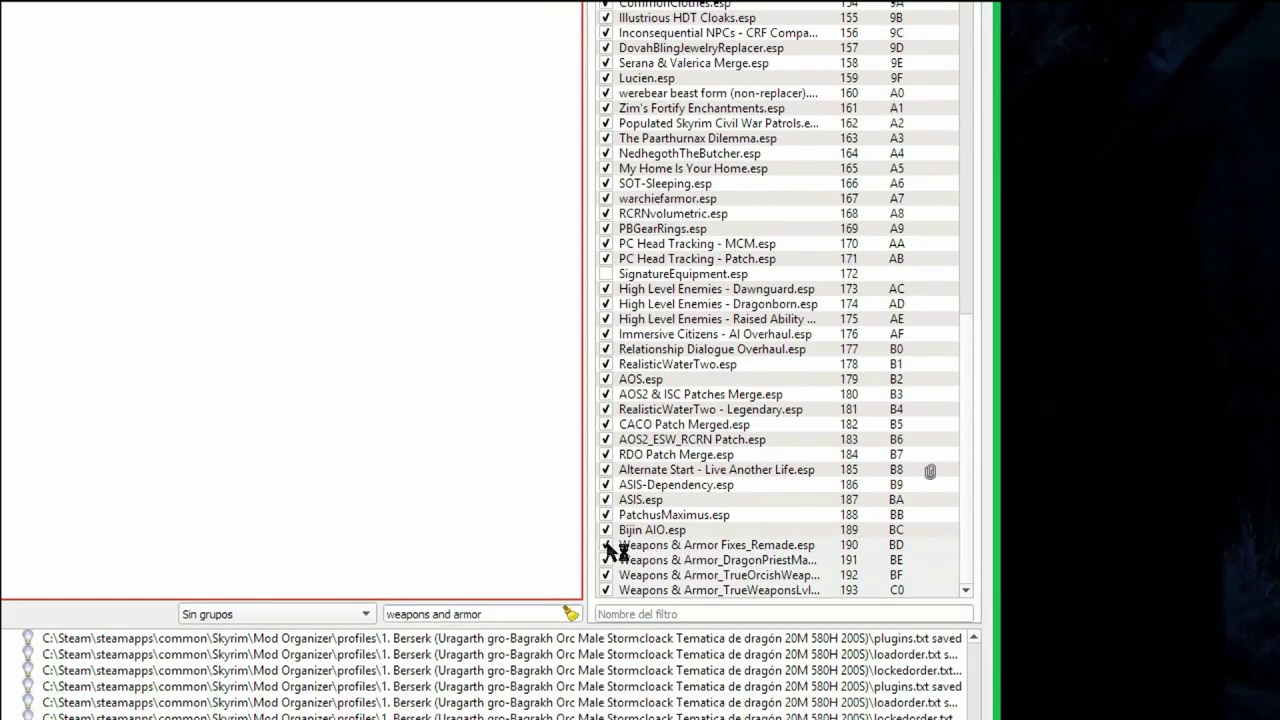
click(607, 546)
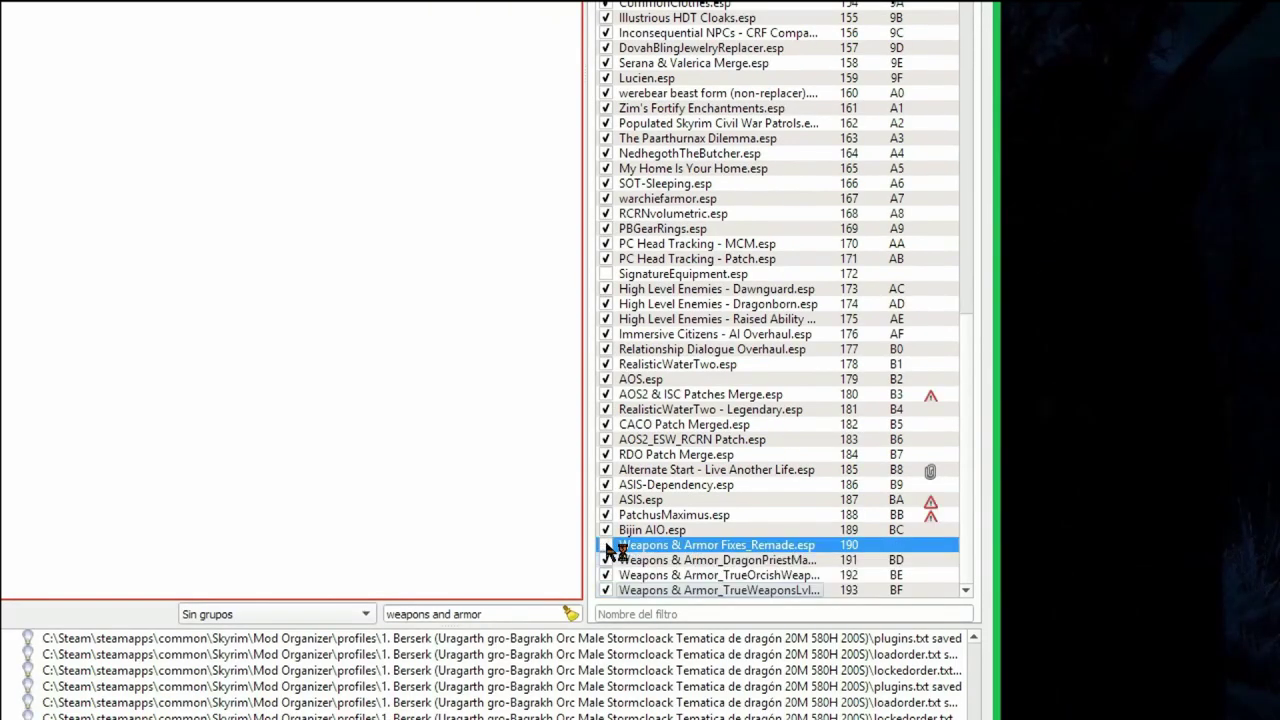
click(716, 515)
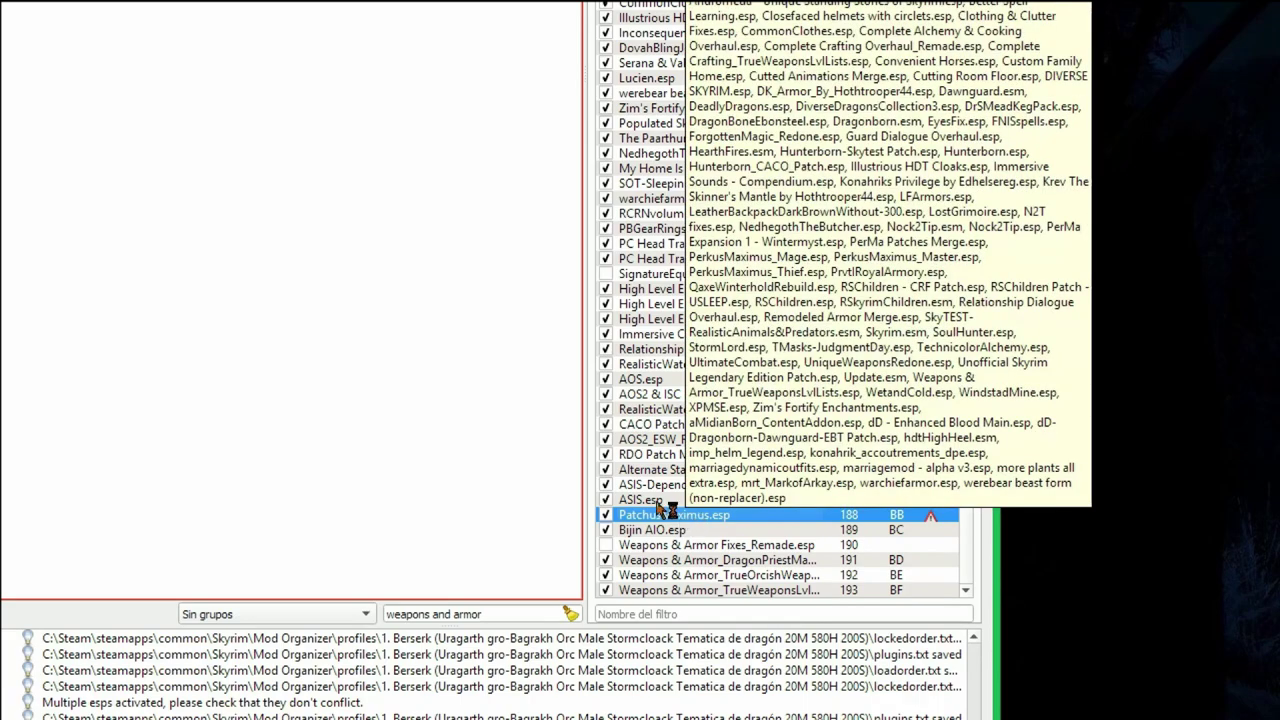
click(655, 397)
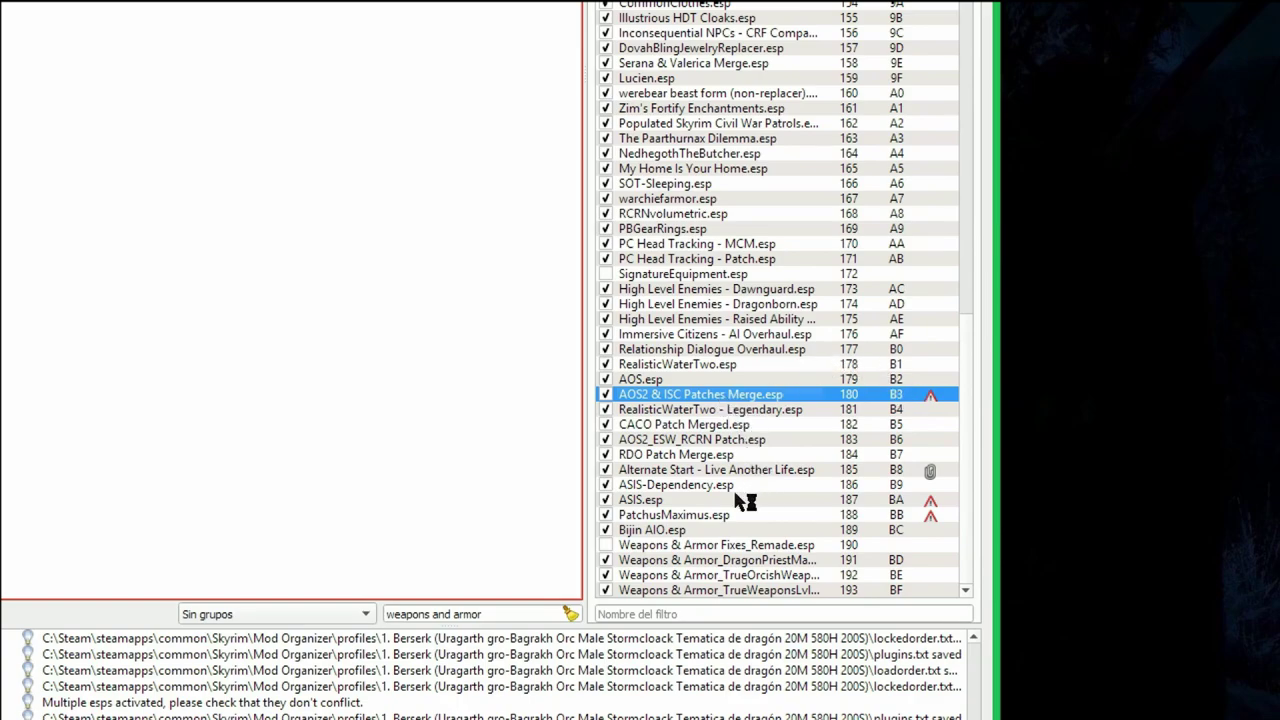
- Look through the plugin load order and examine the dependency warning on AOS2 & ISC Patches Merge.esp
scroll(740, 501, up, 5)
scroll(740, 501, up, 20)
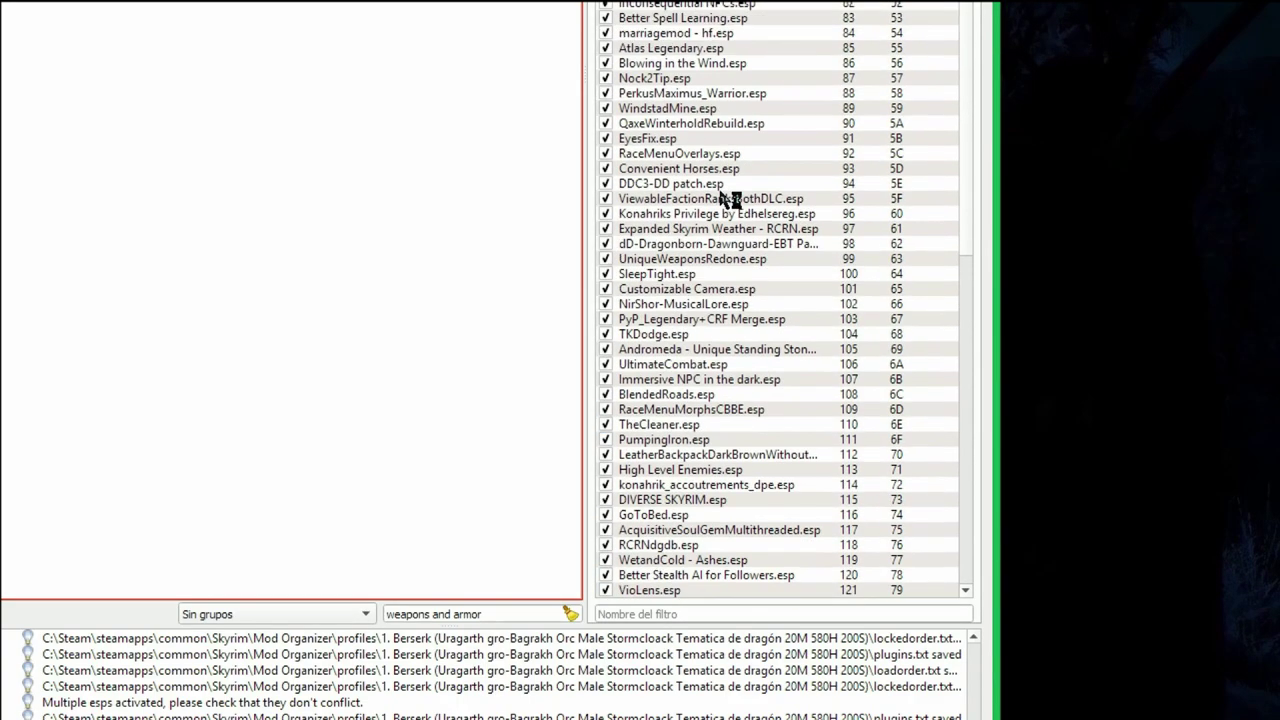
scroll(725, 198, up, 13)
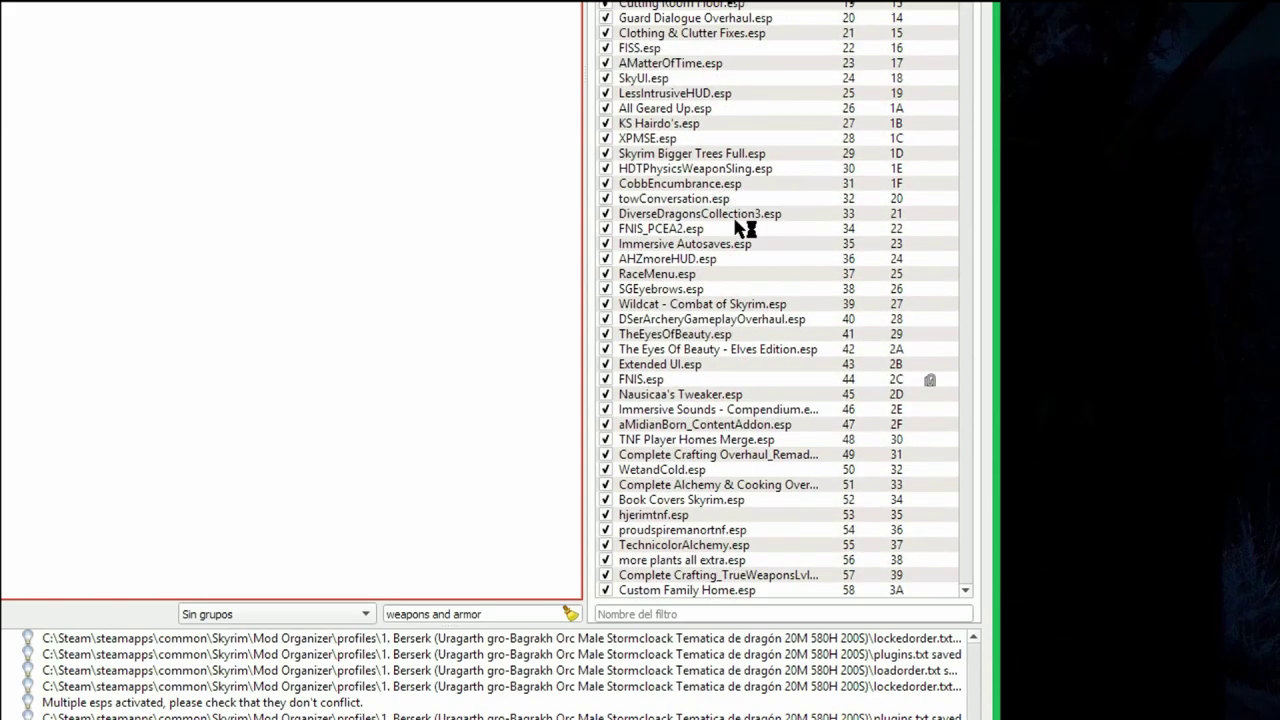
scroll(720, 65, up, 6)
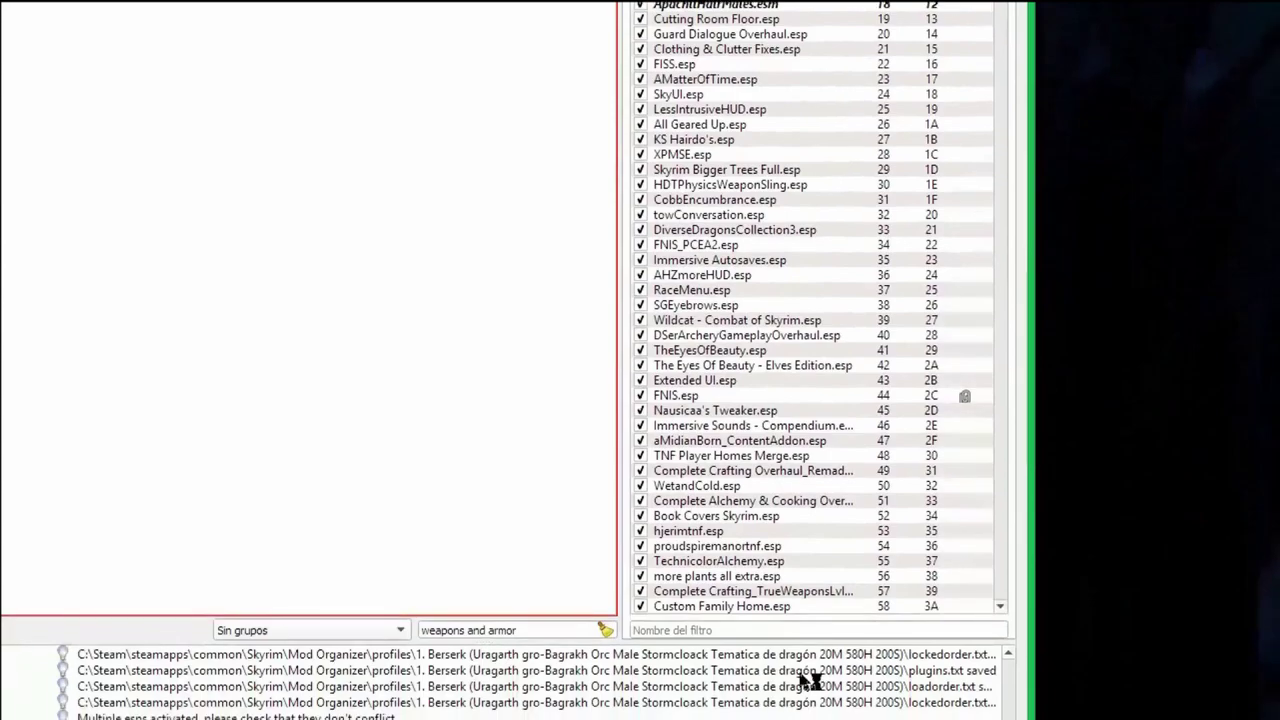
scroll(784, 410, down, 20)
click(786, 411)
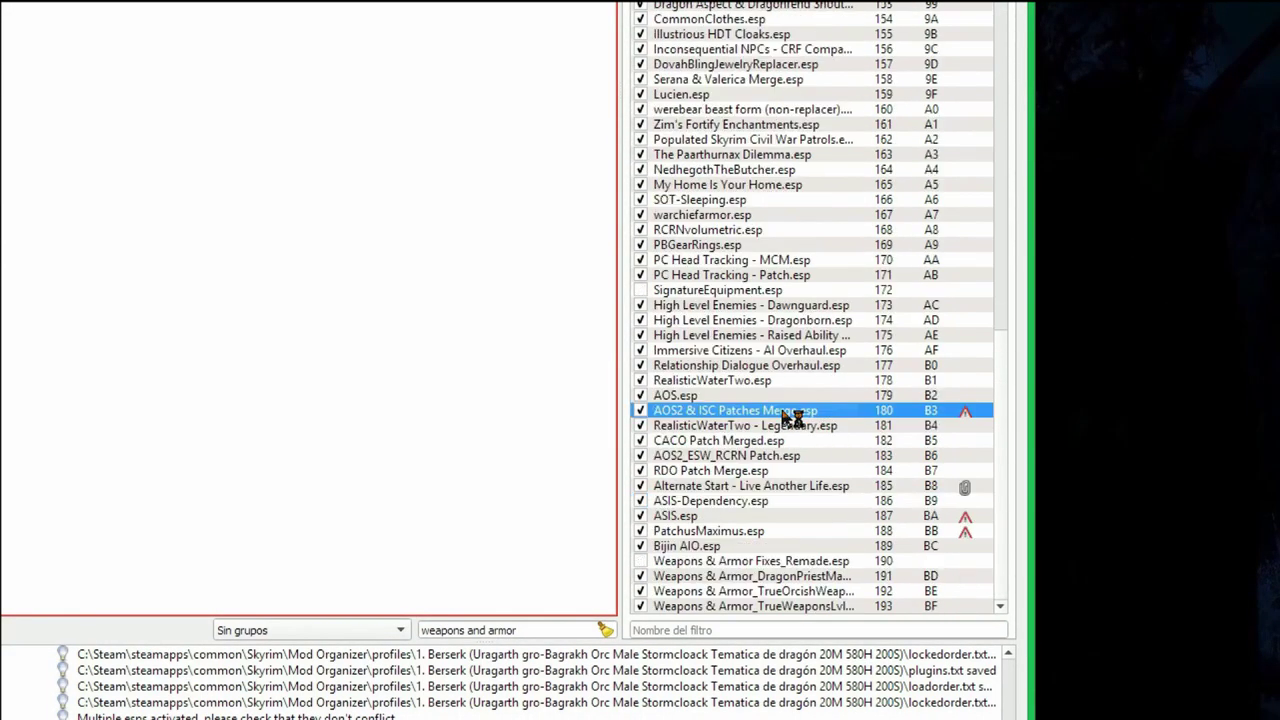
drag(790, 418, 725, 415)
mouse_move(726, 413)
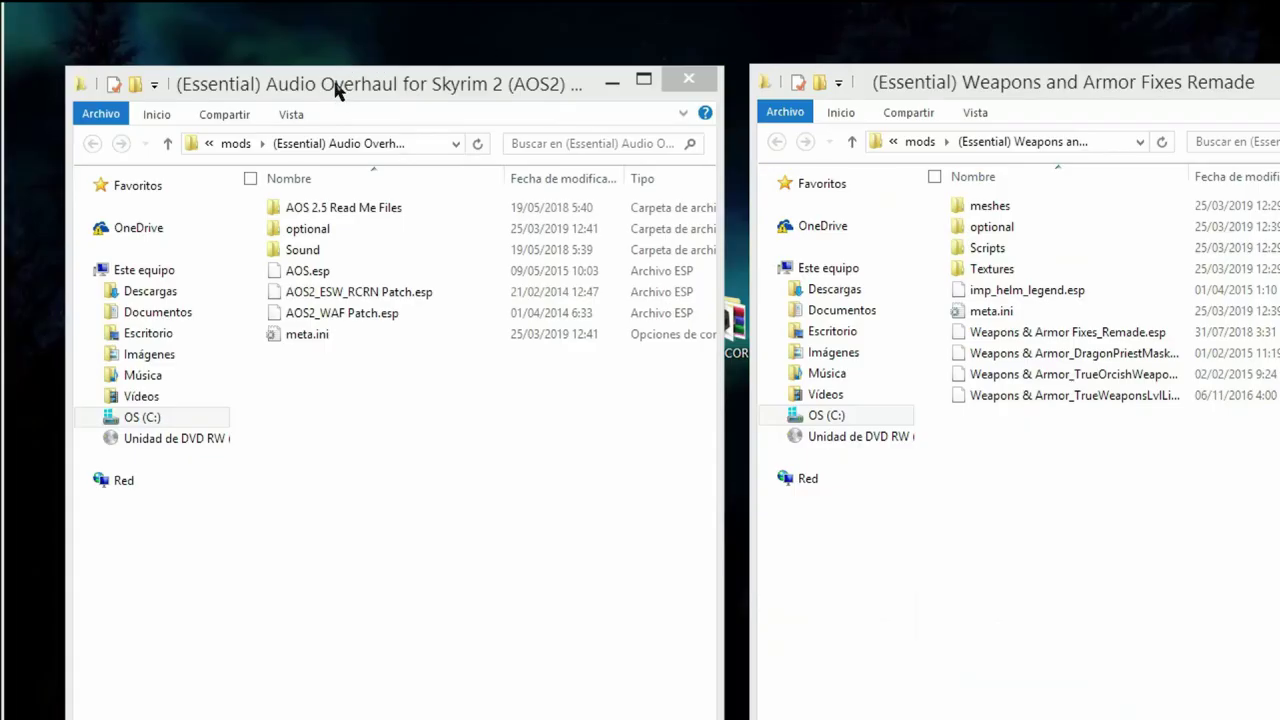
- Compare the Audio Overhaul for Skyrim 2 and Weapons and Armor Fixes Remade mod folders, and close the latter
click(336, 88)
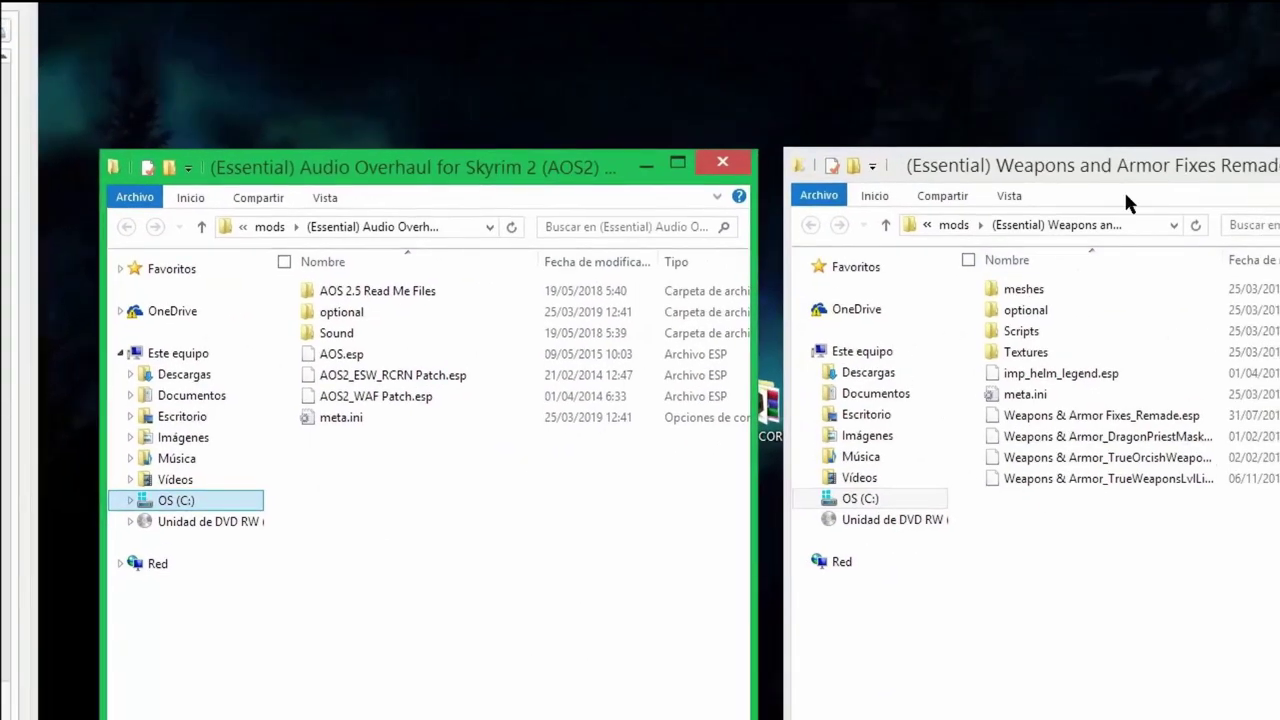
click(1125, 173)
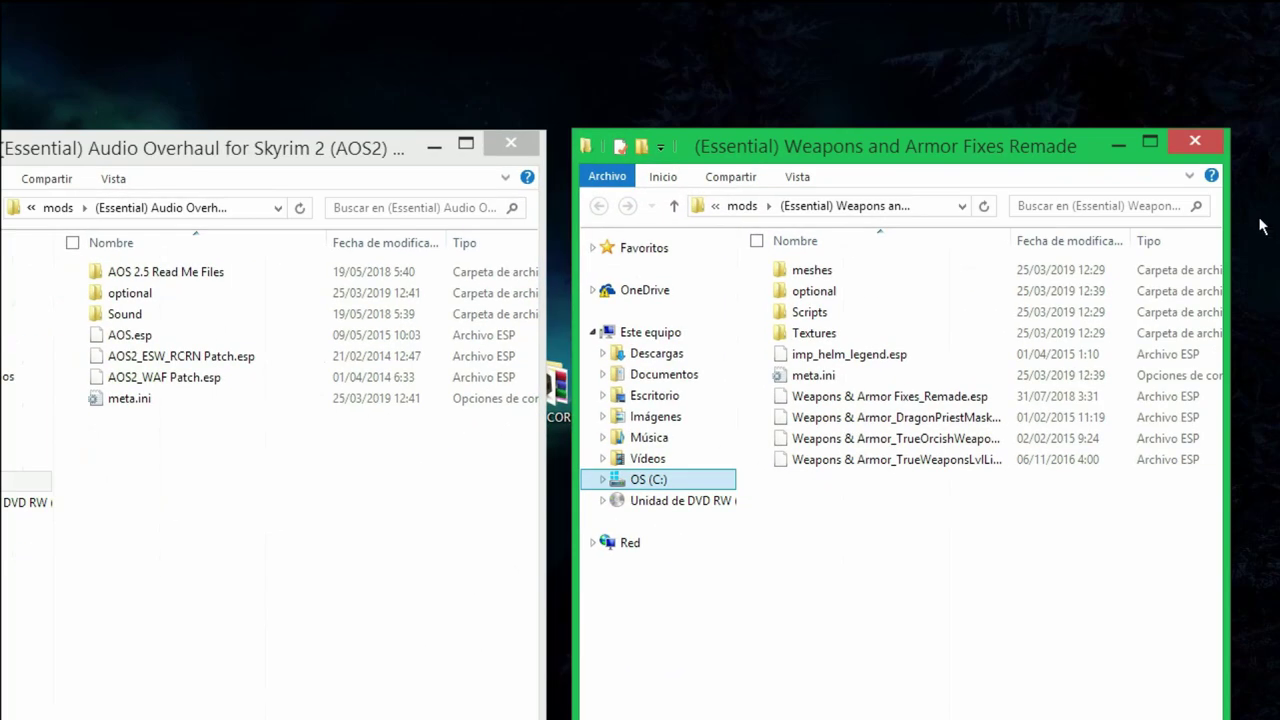
click(1187, 147)
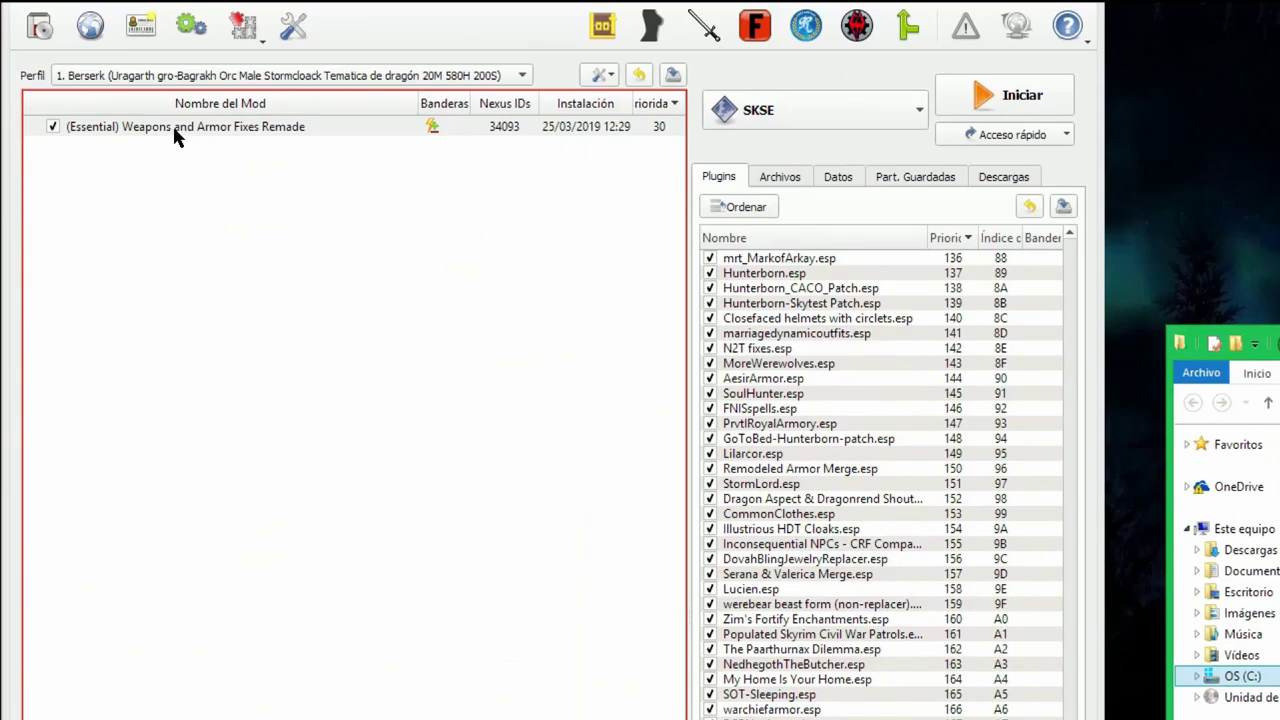
- Open the Weapons and Armor Fixes Remade folder in the file explorer and move AOS2_WAF Patch.esp there from the Audio Overhaul for Skyrim 2 folder
right_click(174, 131)
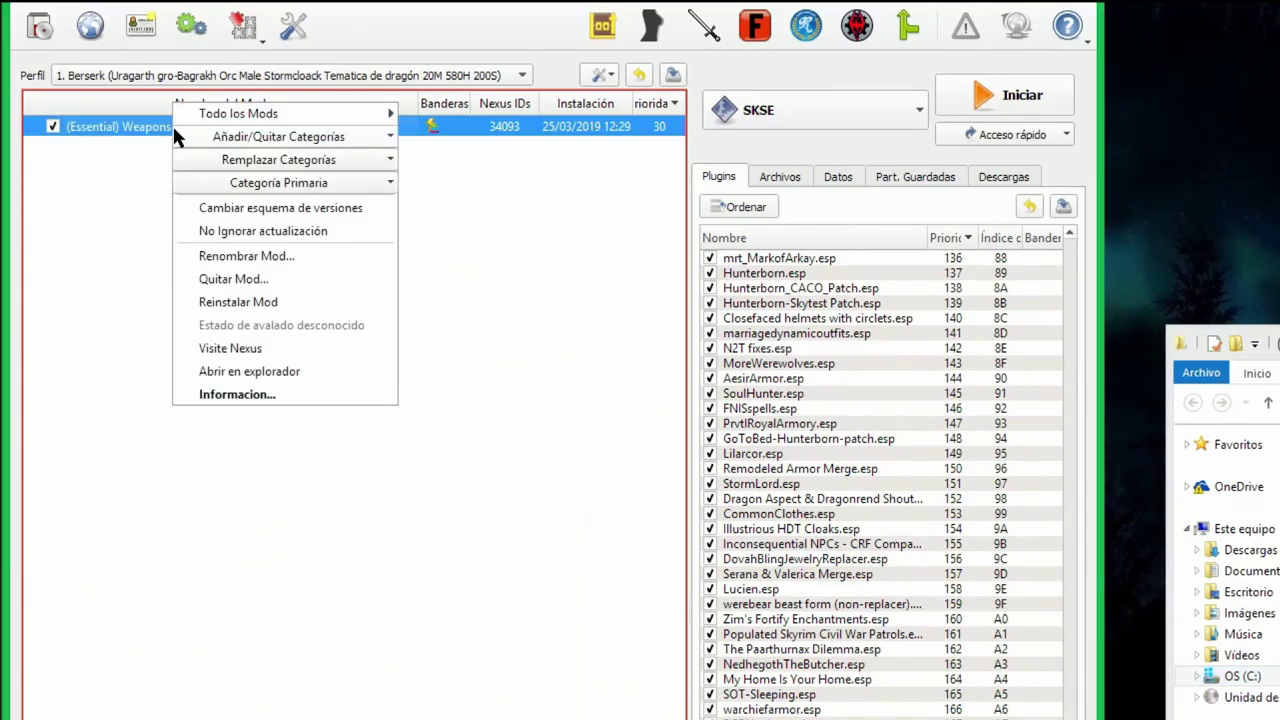
click(233, 373)
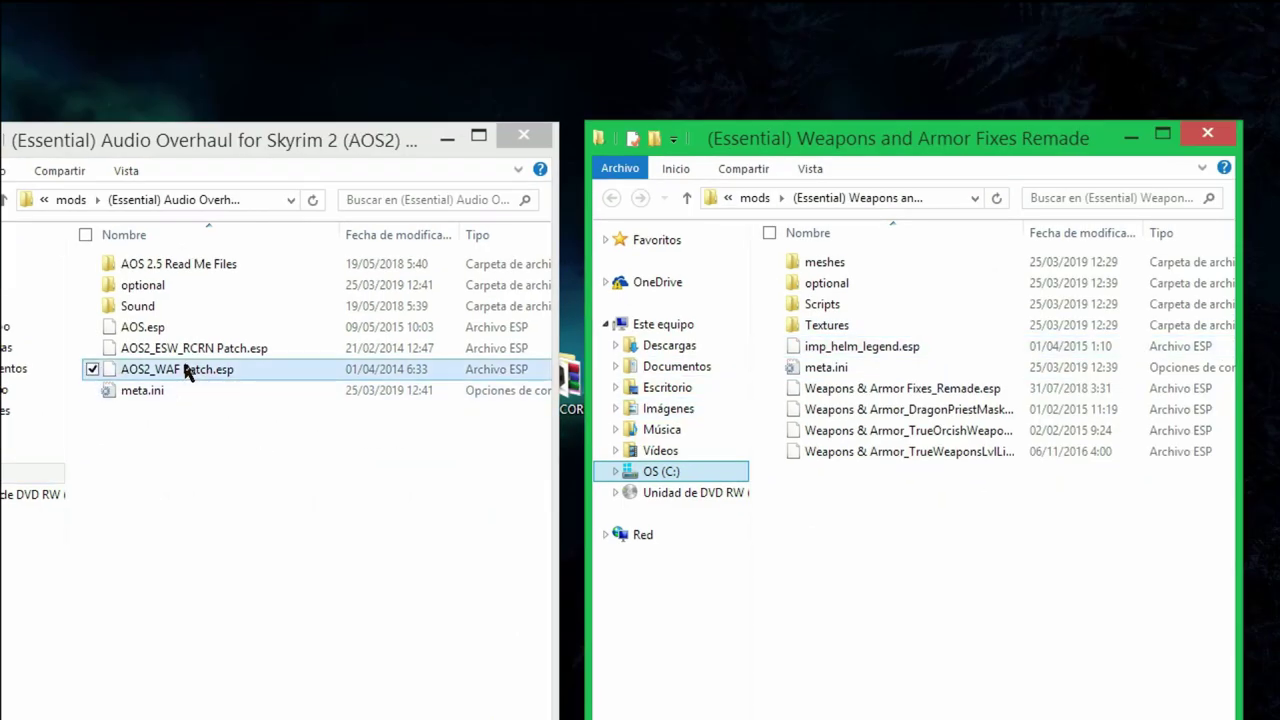
click(190, 370)
right_click(205, 369)
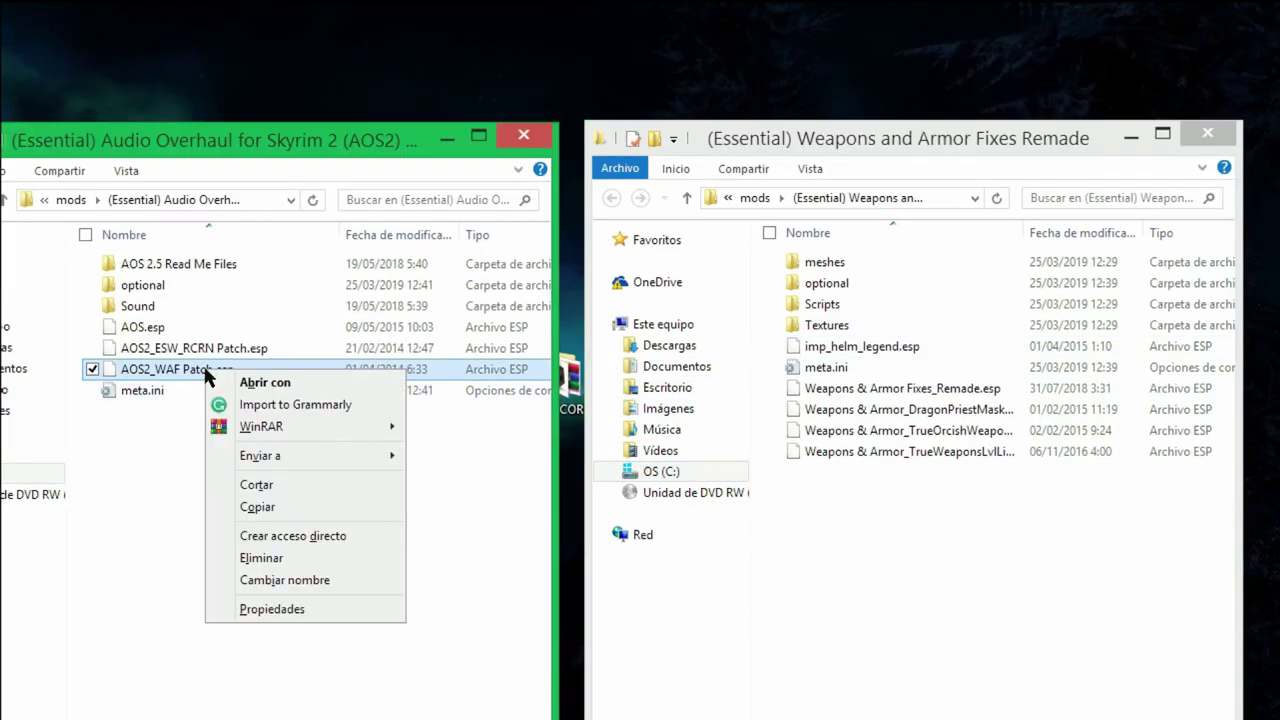
click(257, 508)
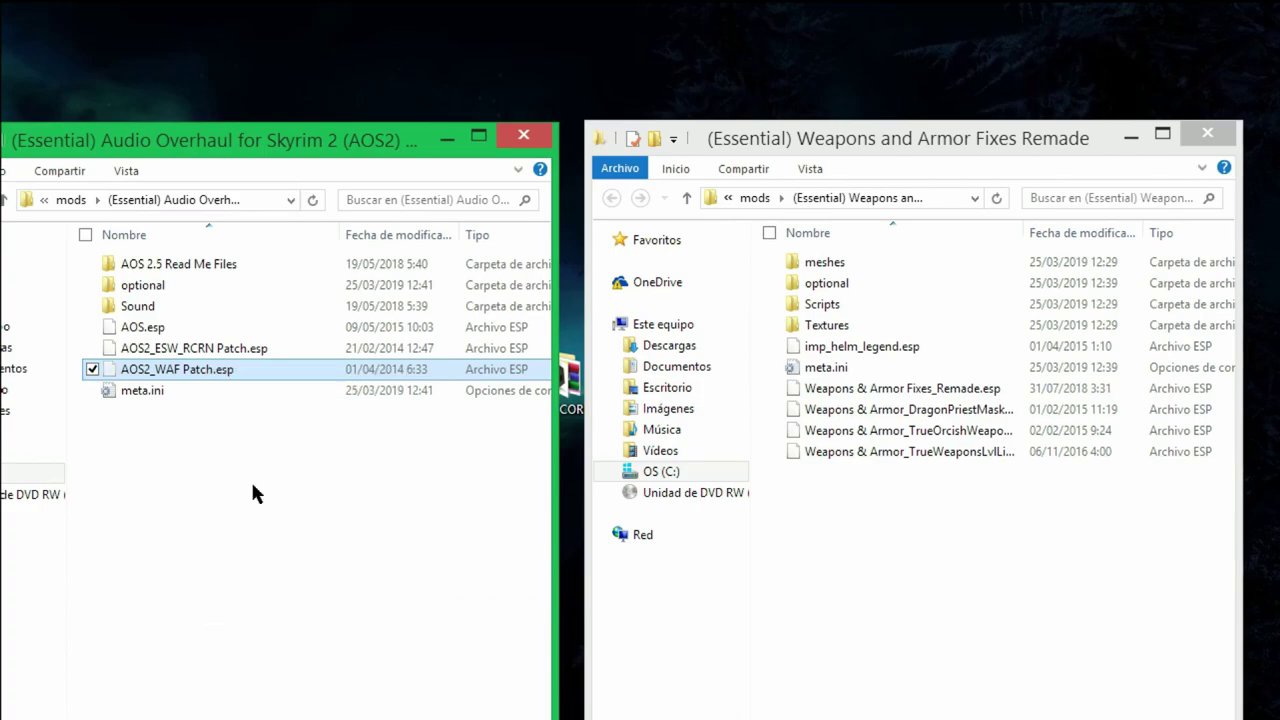
click(1015, 590)
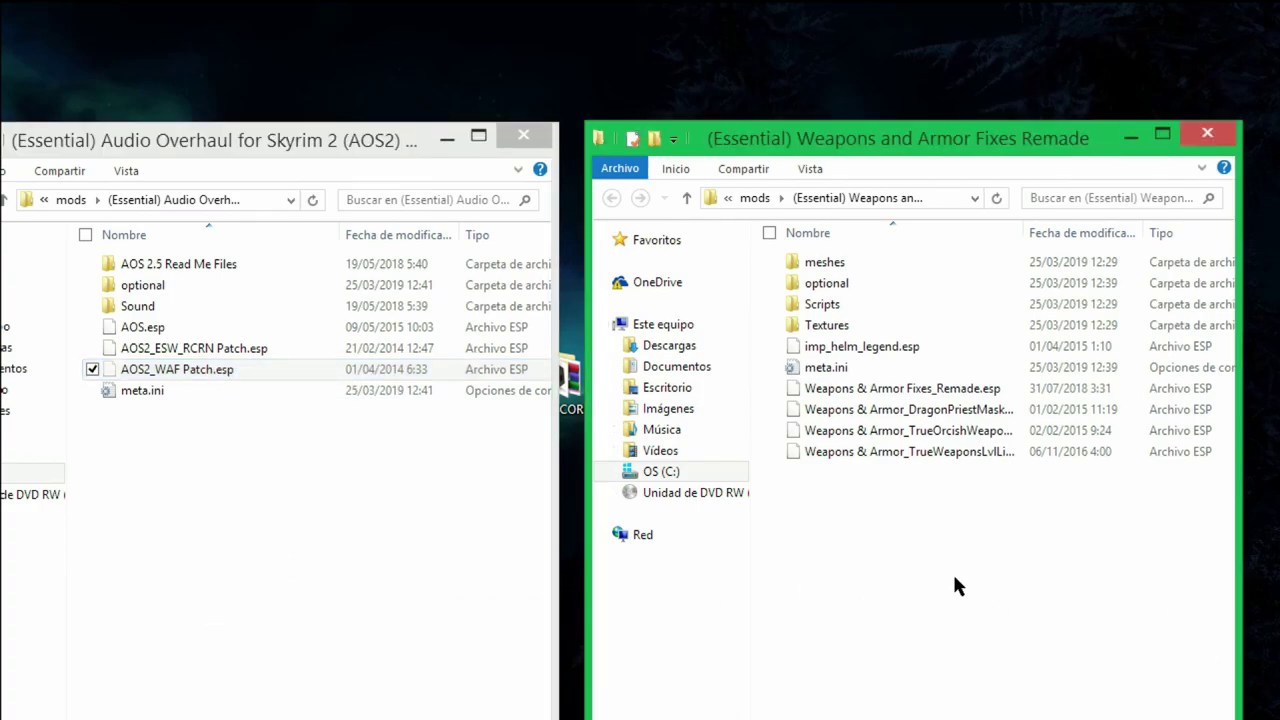
right_click(837, 517)
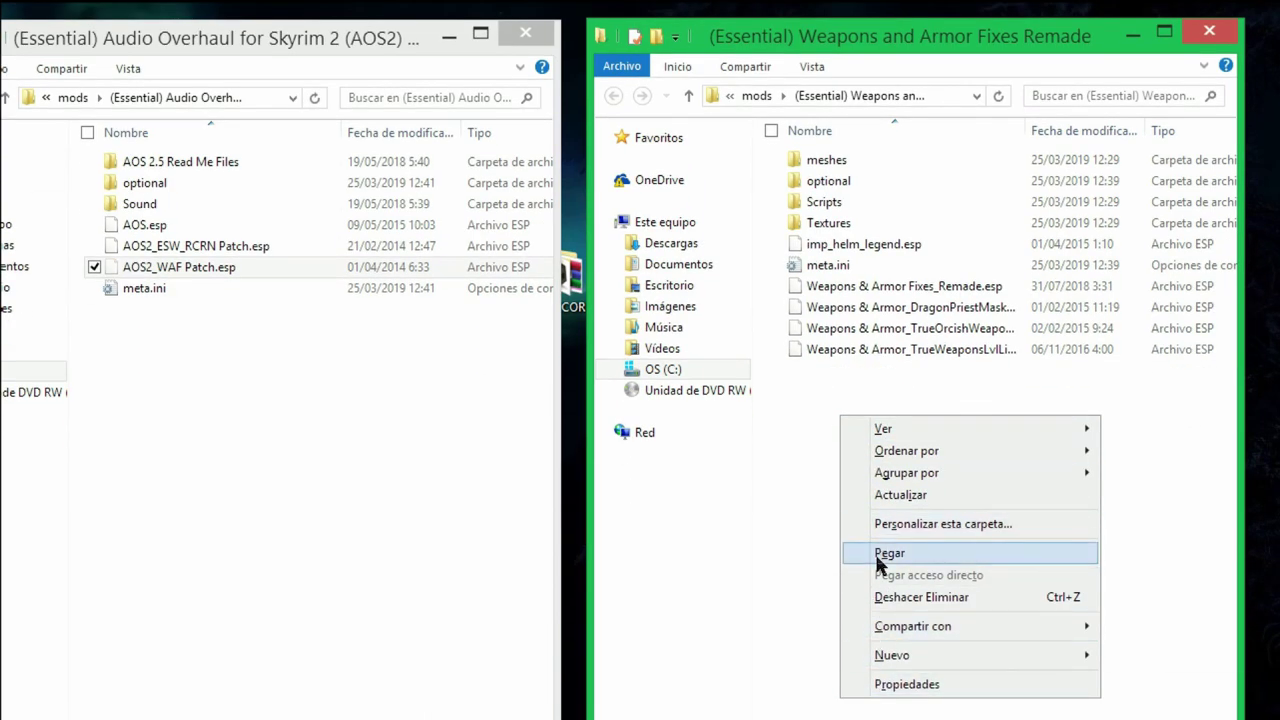
click(878, 555)
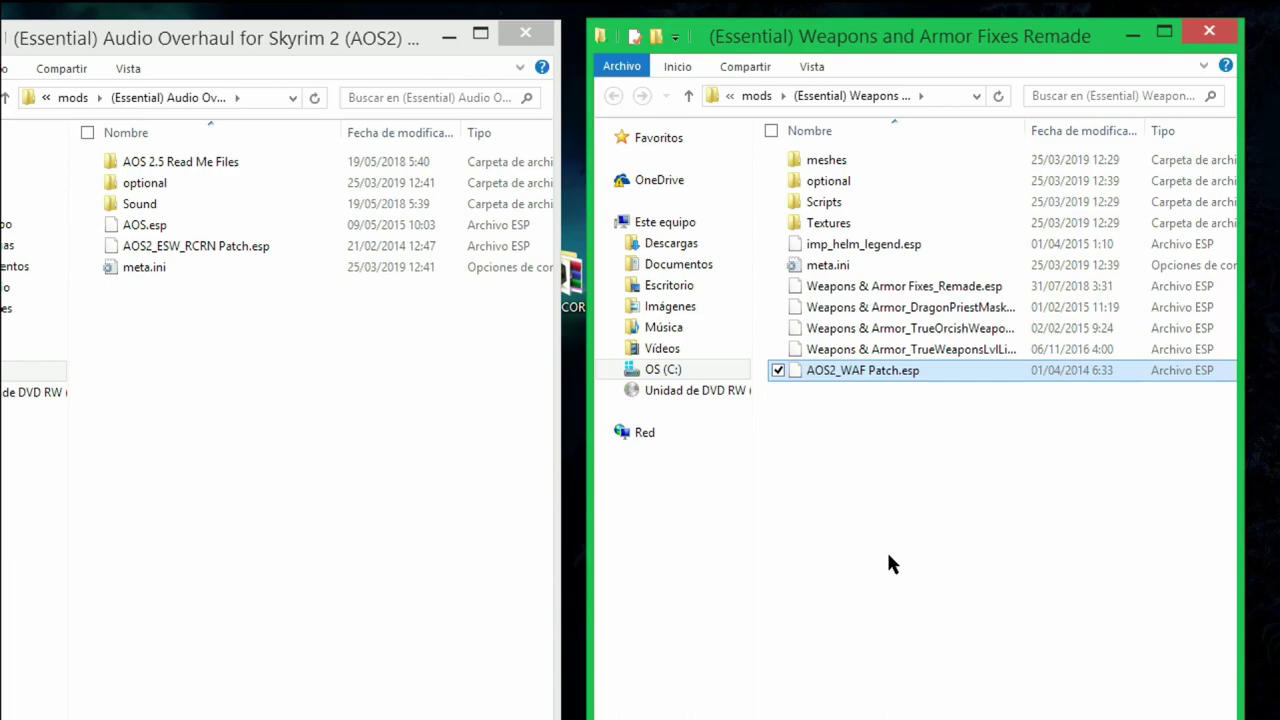
click(888, 553)
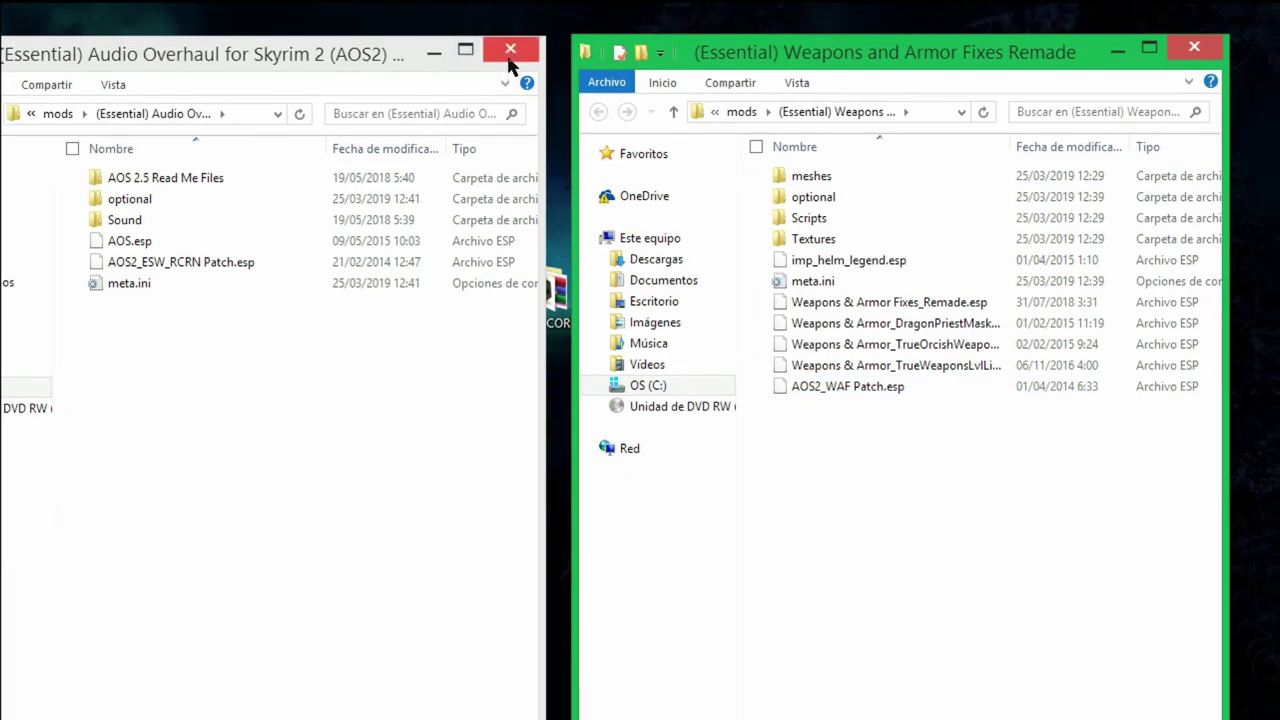
- Close the Audio Overhaul for Skyrim 2 folder and examine the optional patches in the Immersive Sounds - Compendium mod's file tree
click(509, 63)
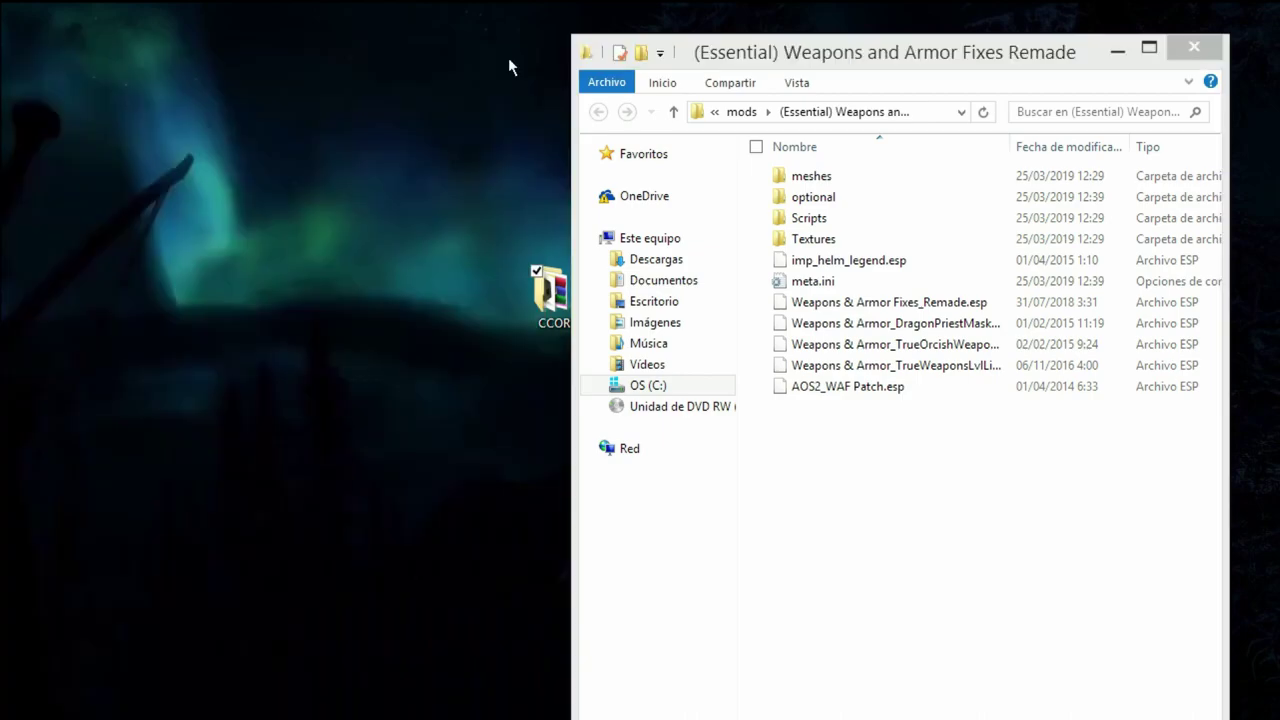
click(846, 390)
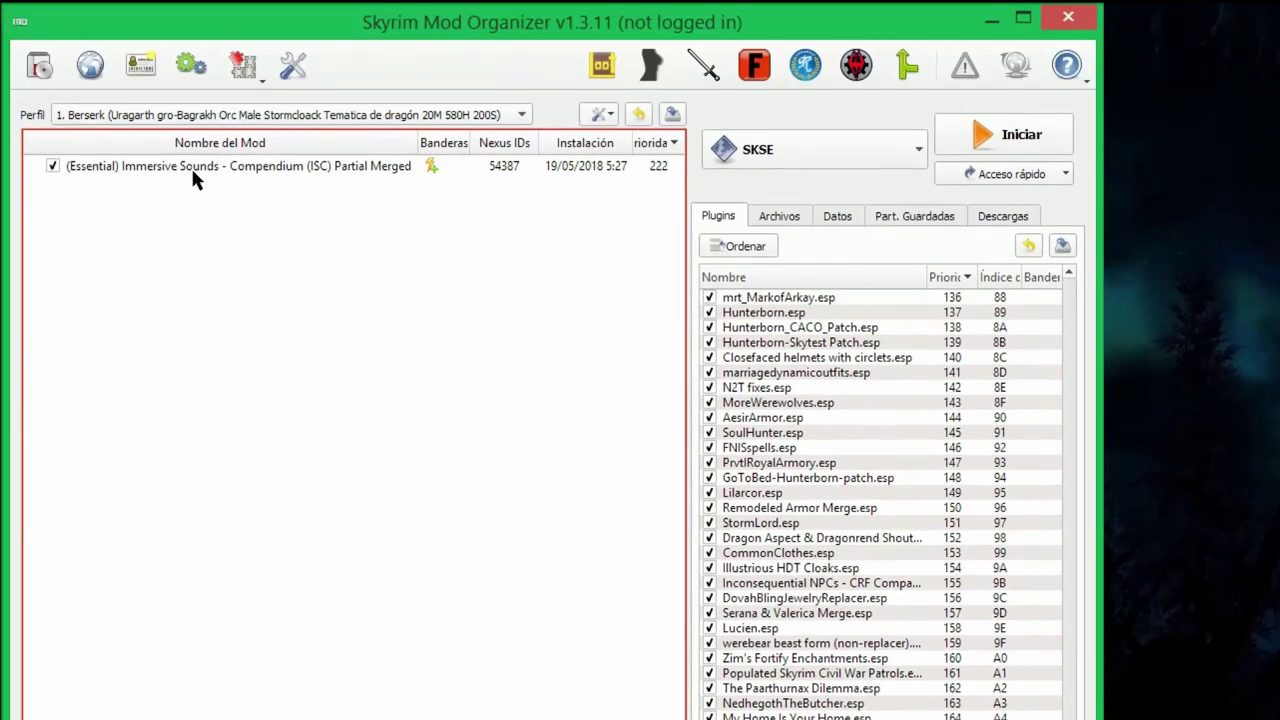
click(196, 172)
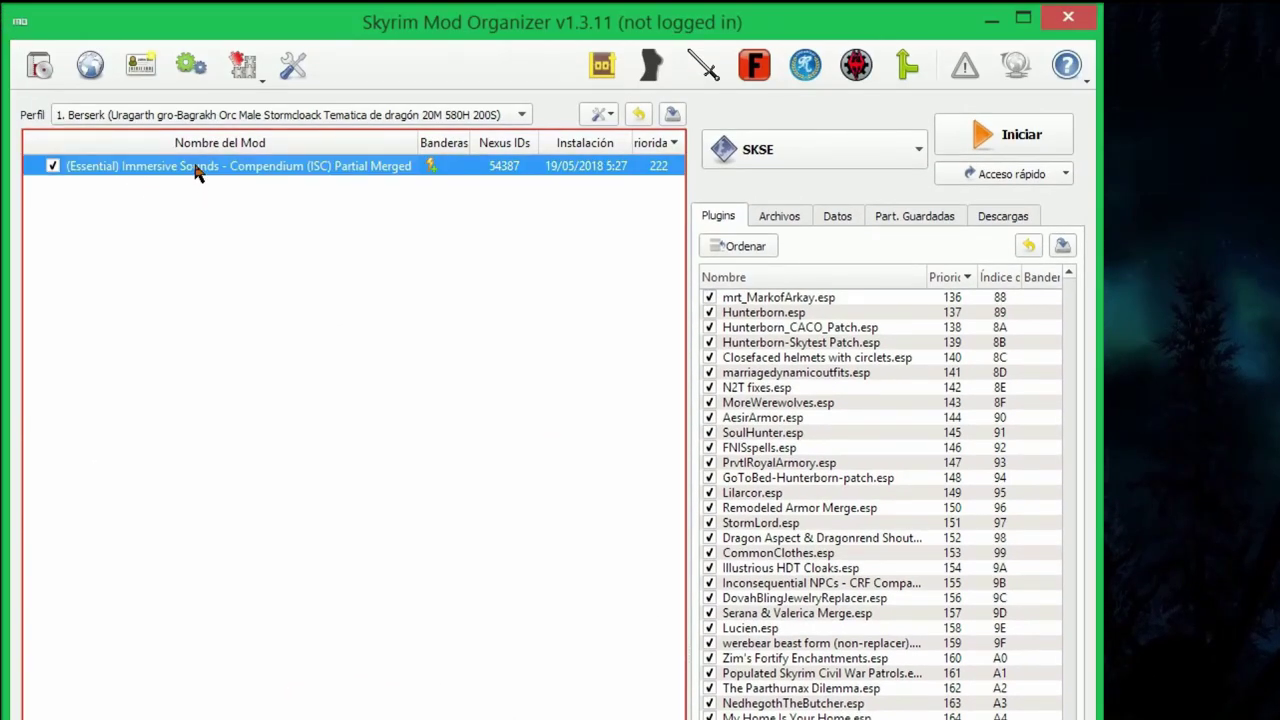
double_click(196, 172)
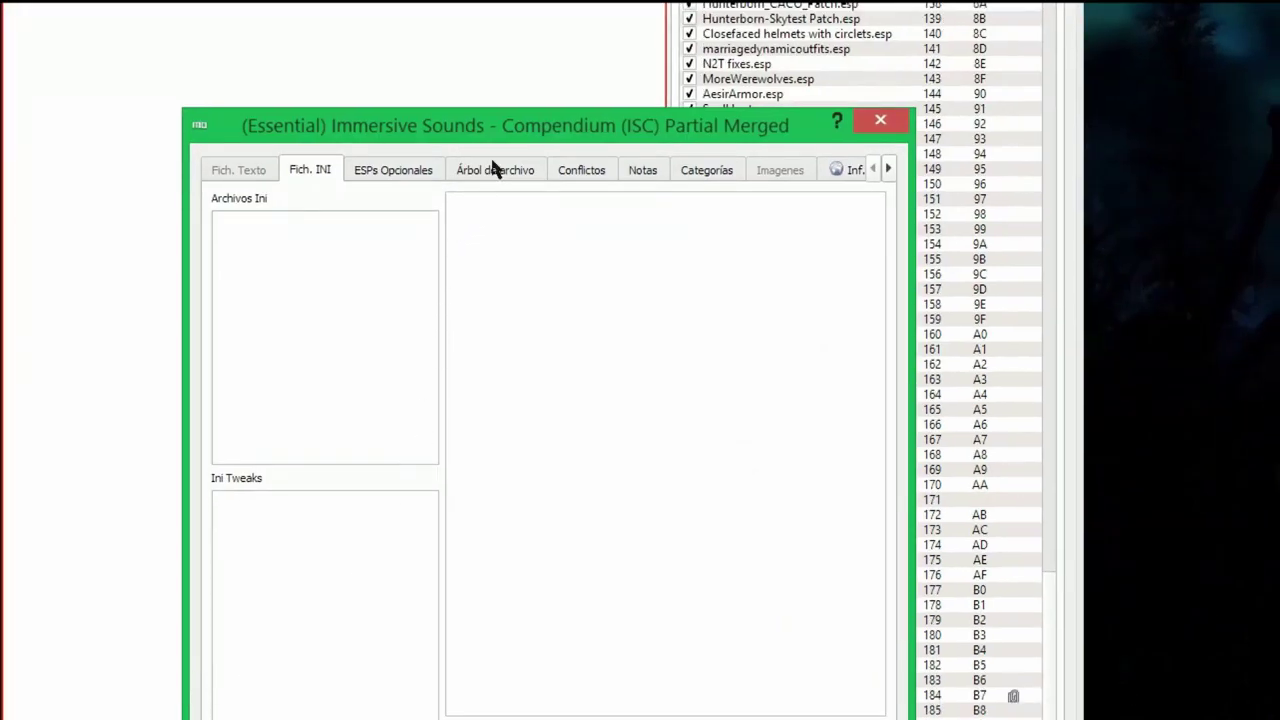
click(494, 170)
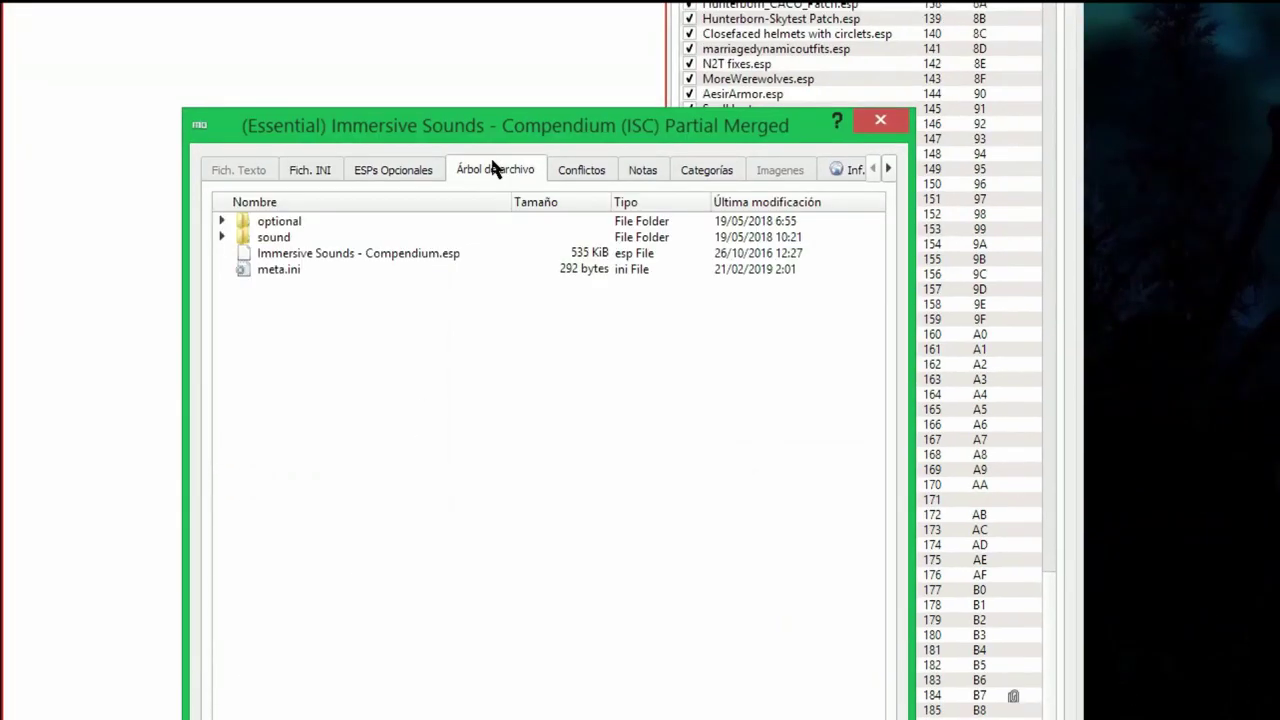
click(223, 222)
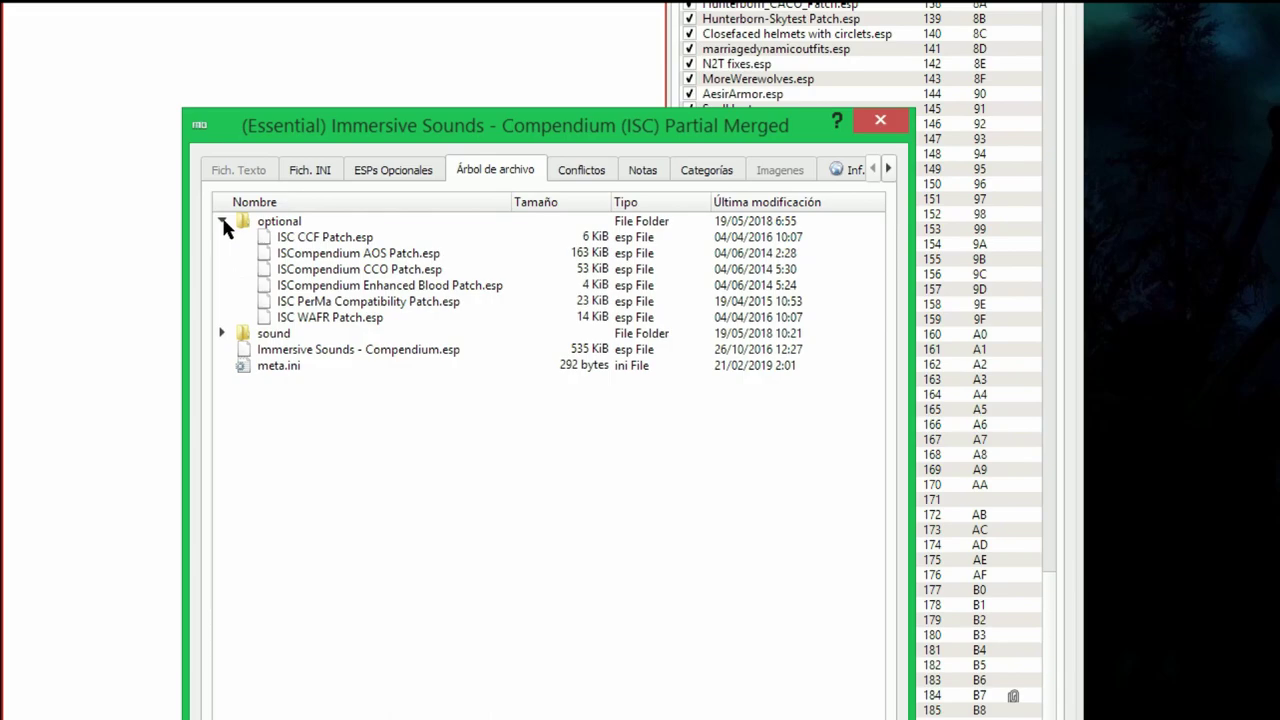
click(337, 319)
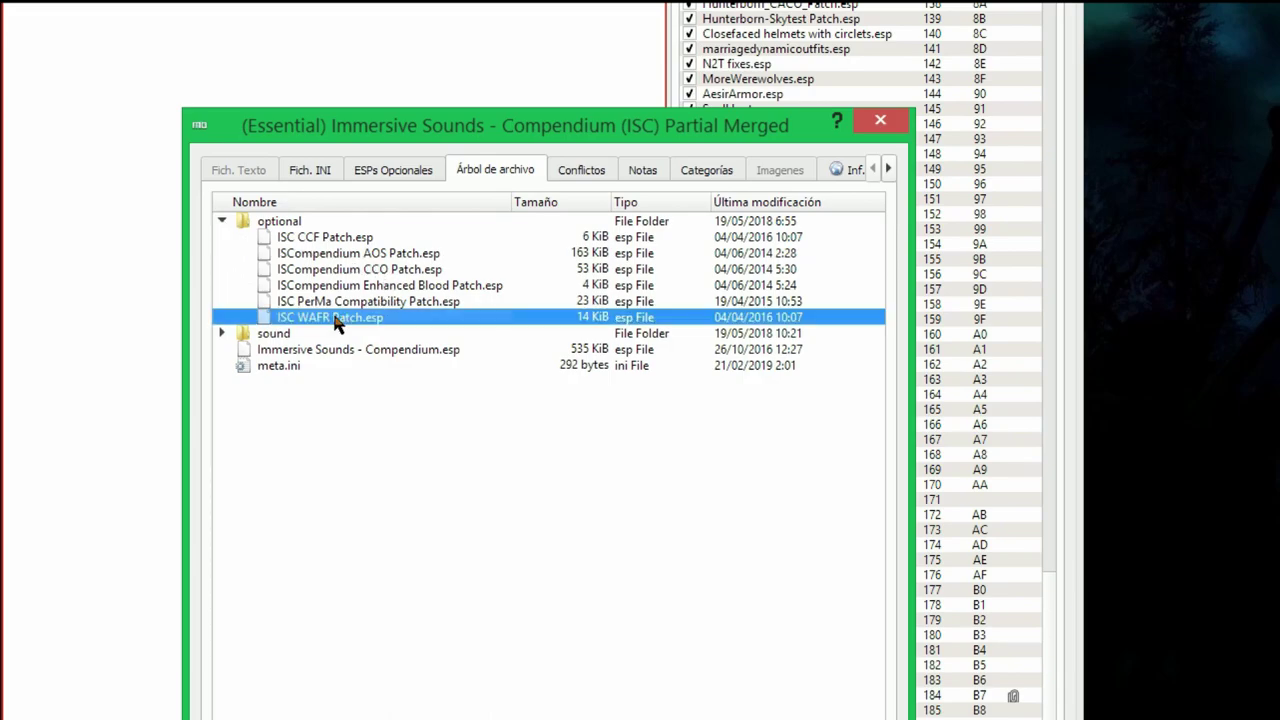
- Make the optional ISC WAFR Patch.esp of the Immersive Sounds - Compendium mod available and enable it in the load order
click(397, 172)
click(358, 232)
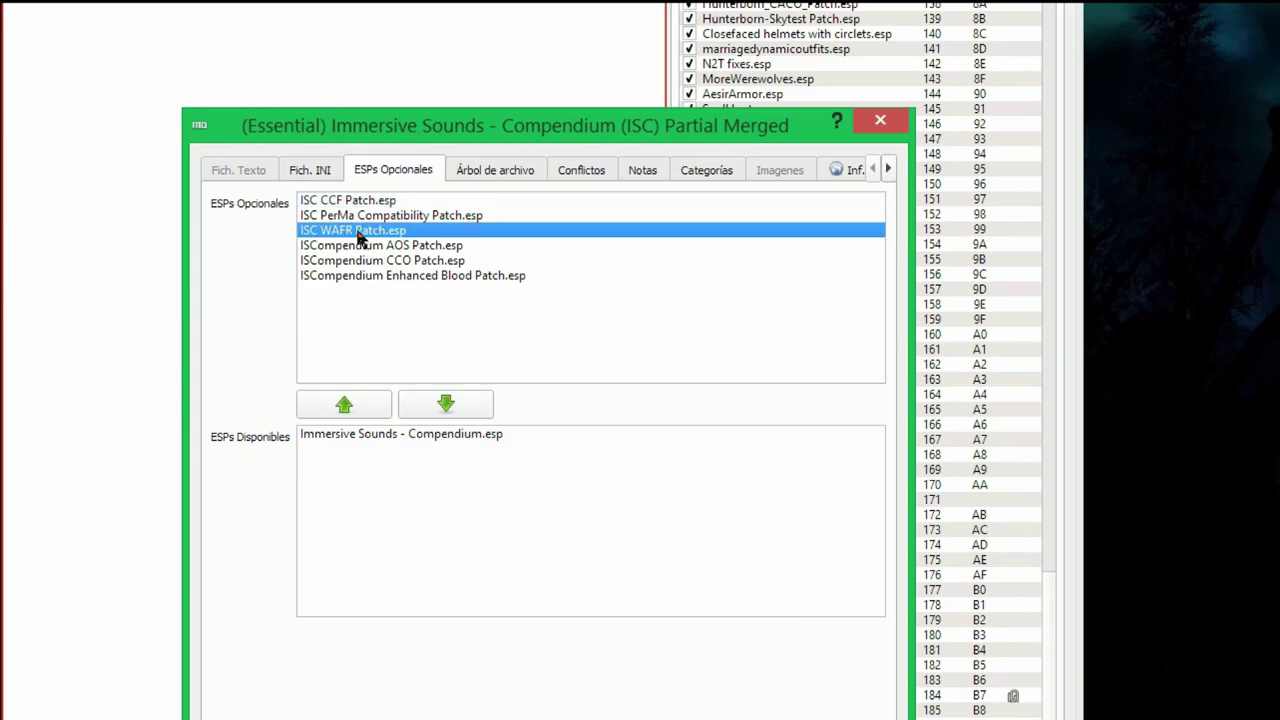
click(447, 406)
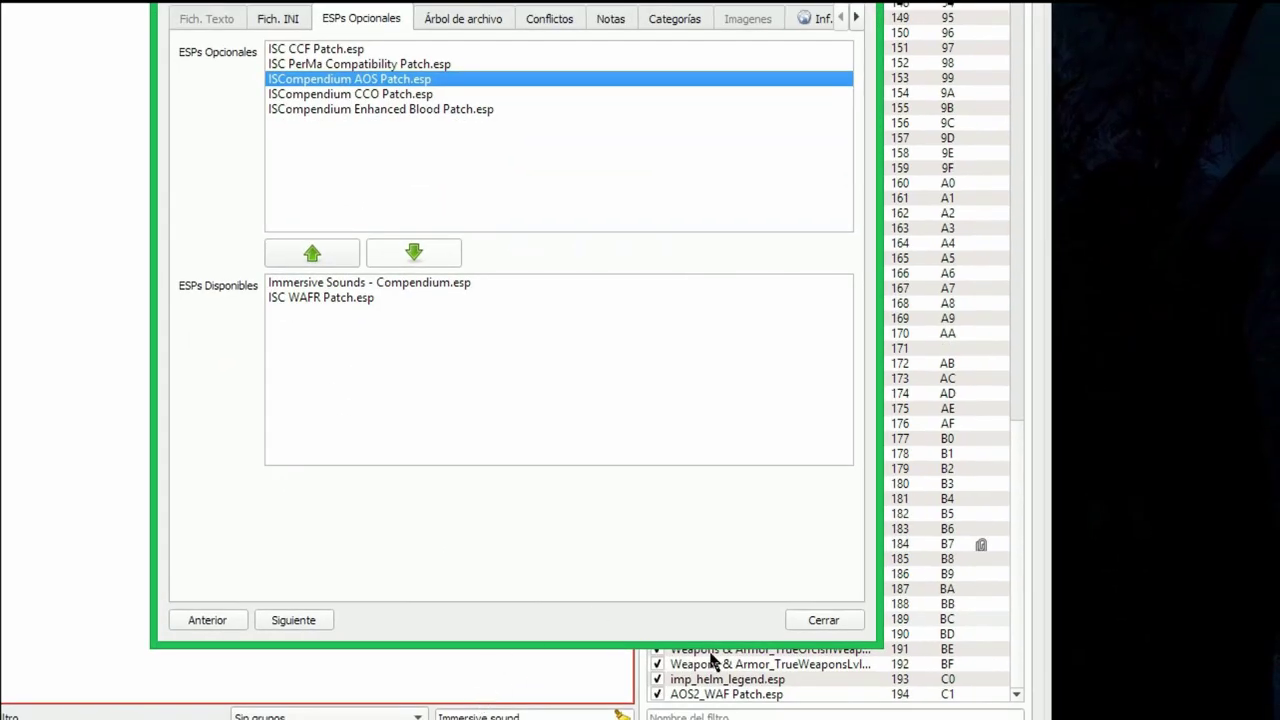
click(823, 622)
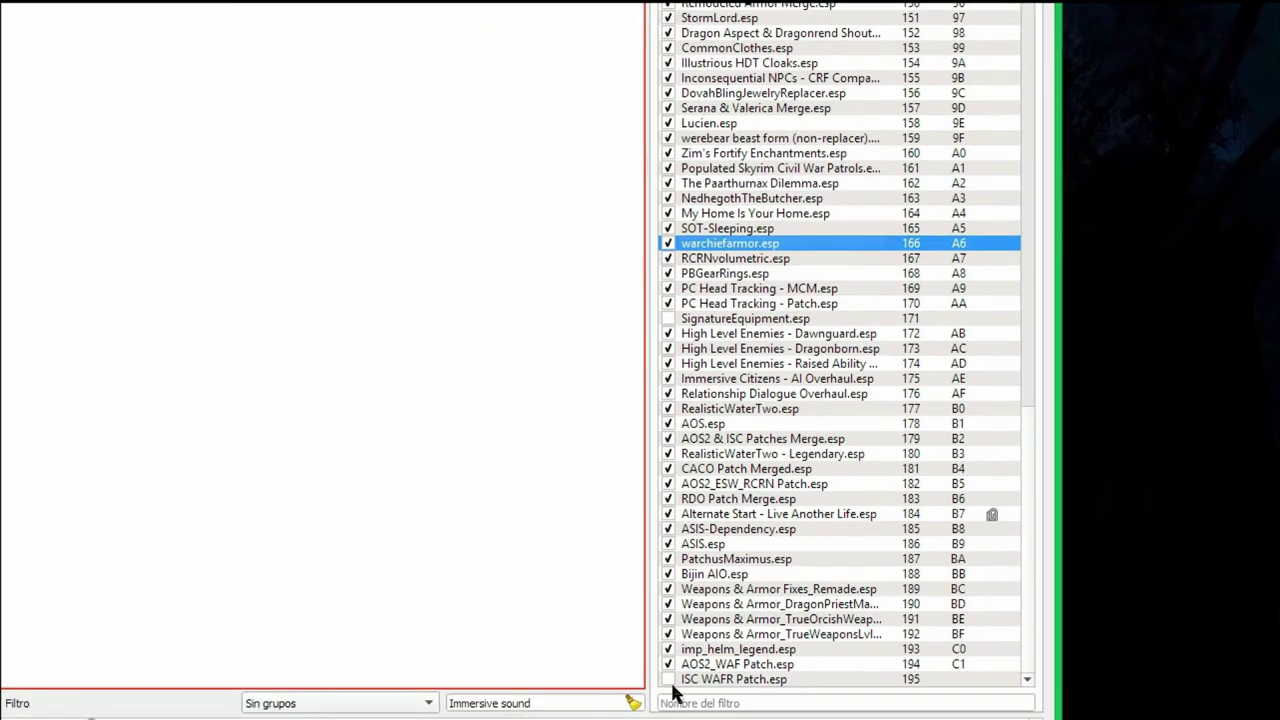
click(669, 680)
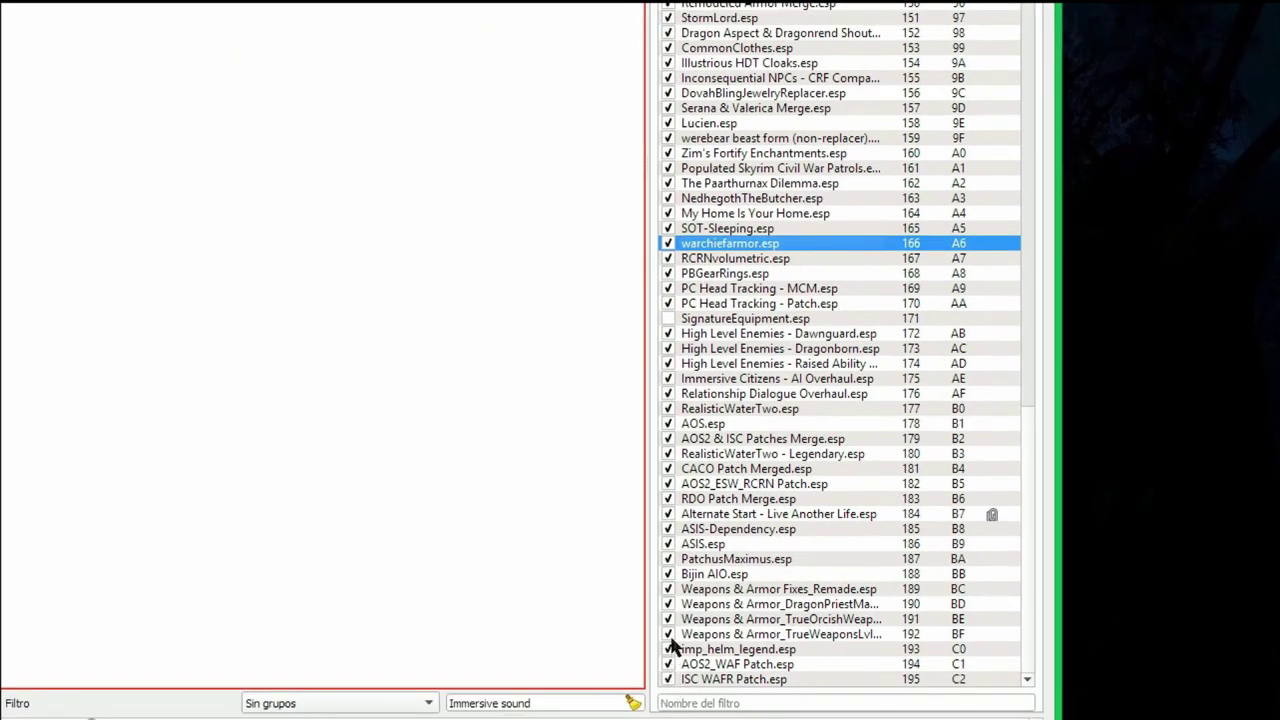
- Temporarily disable Weapons & Armor Fixes_Remade.esp to check the masters of ISC WAFR Patch.esp and AOS2_WAF Patch.esp, and re-enable it
click(669, 589)
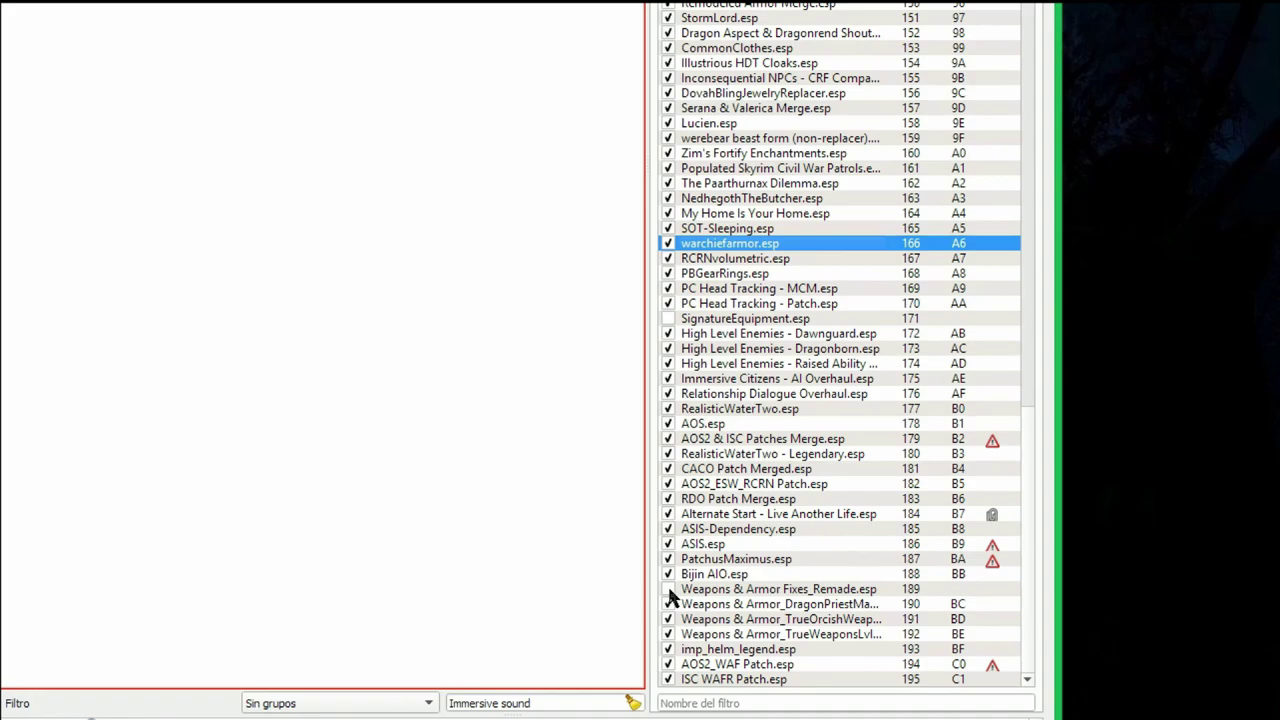
click(822, 590)
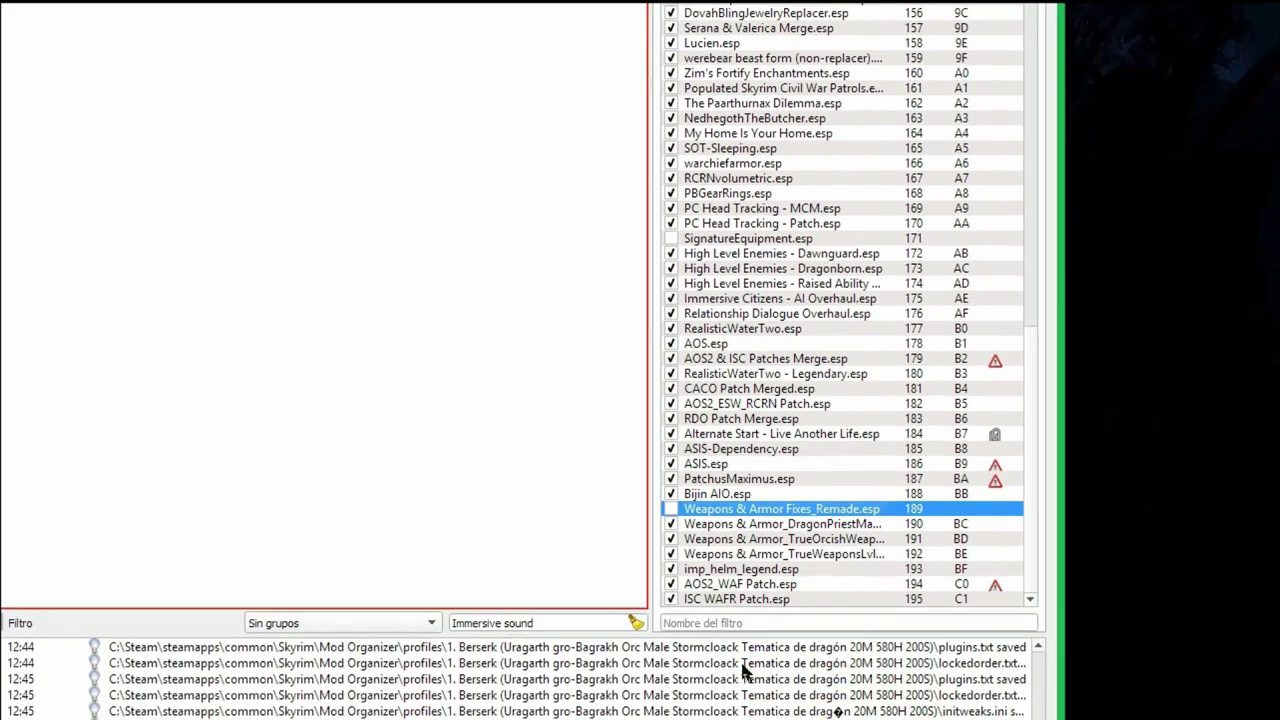
mouse_move(737, 686)
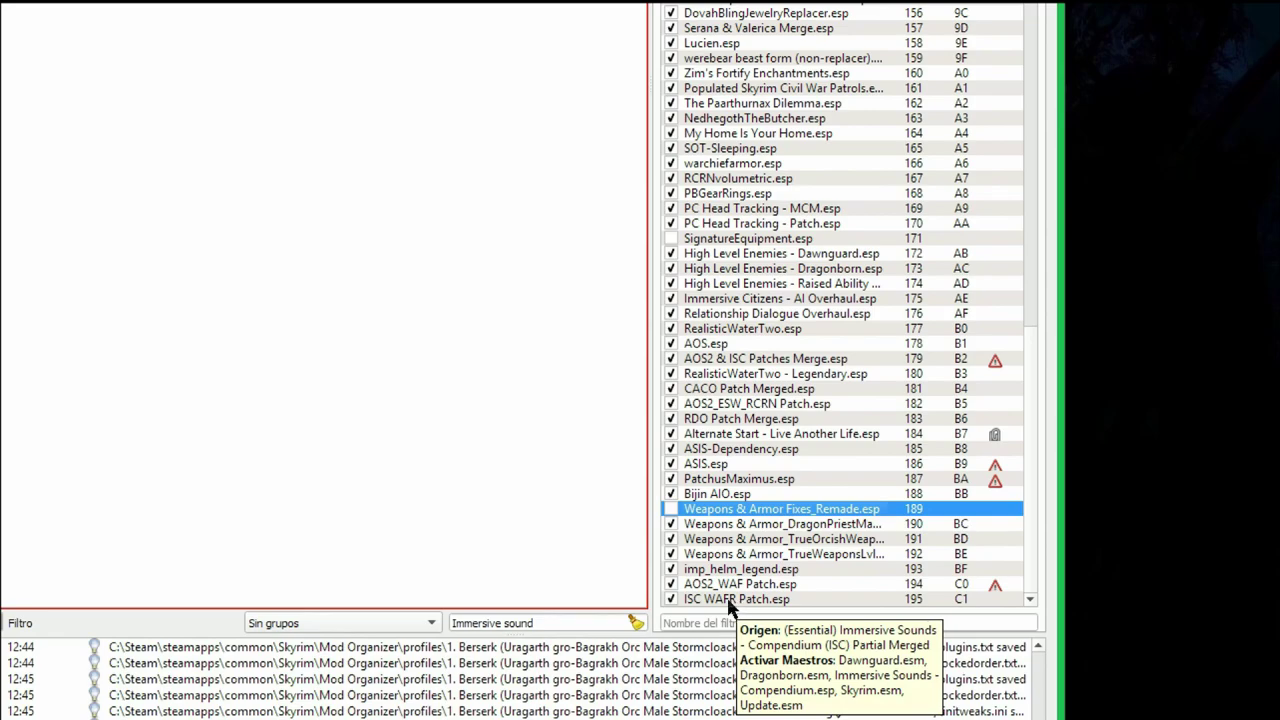
click(738, 600)
click(745, 587)
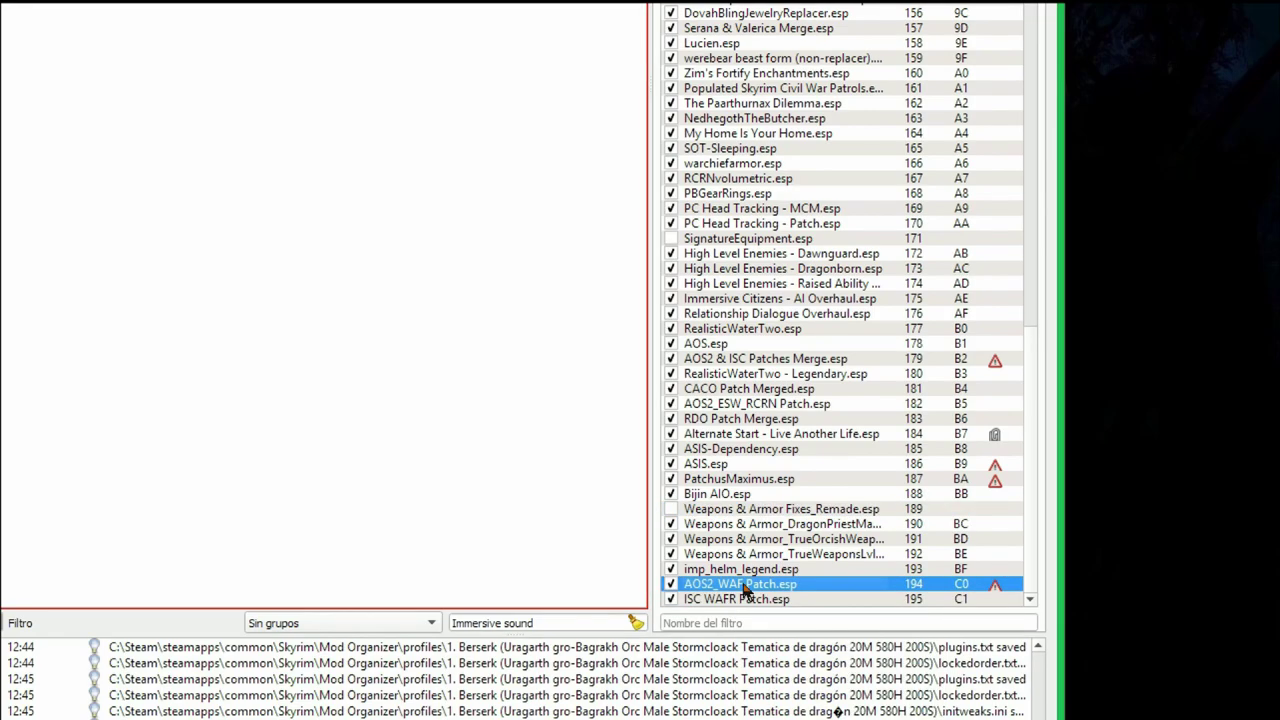
click(672, 515)
click(688, 515)
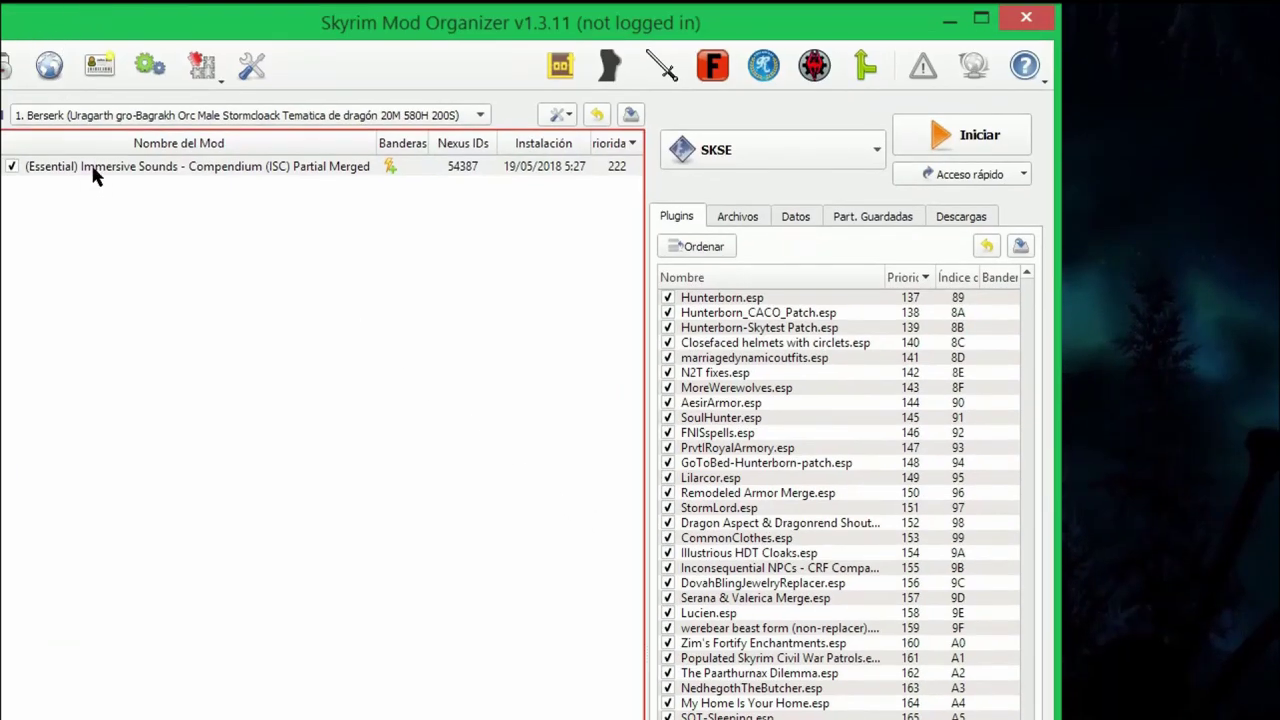
- Open the Immersive Sounds - Compendium folder in the file explorer and move ISC WAFR Patch.esp to the Weapons and Armor Fixes Remade folder
right_click(91, 167)
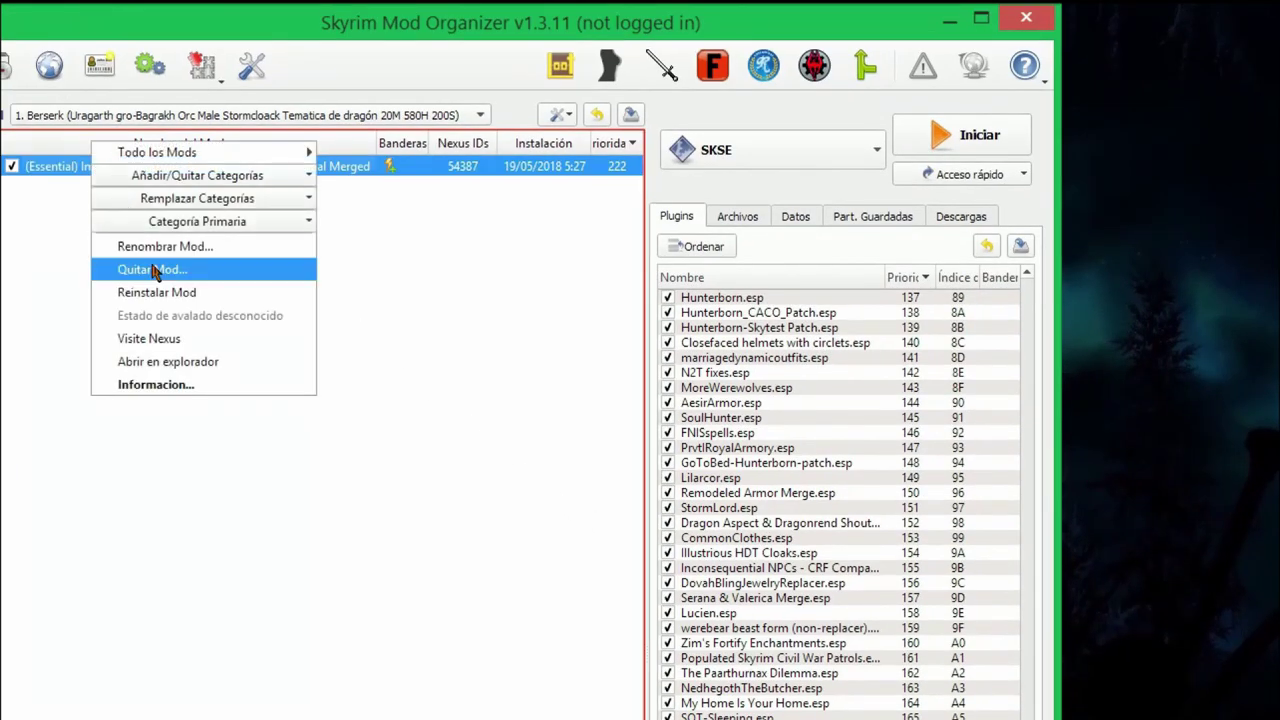
click(166, 364)
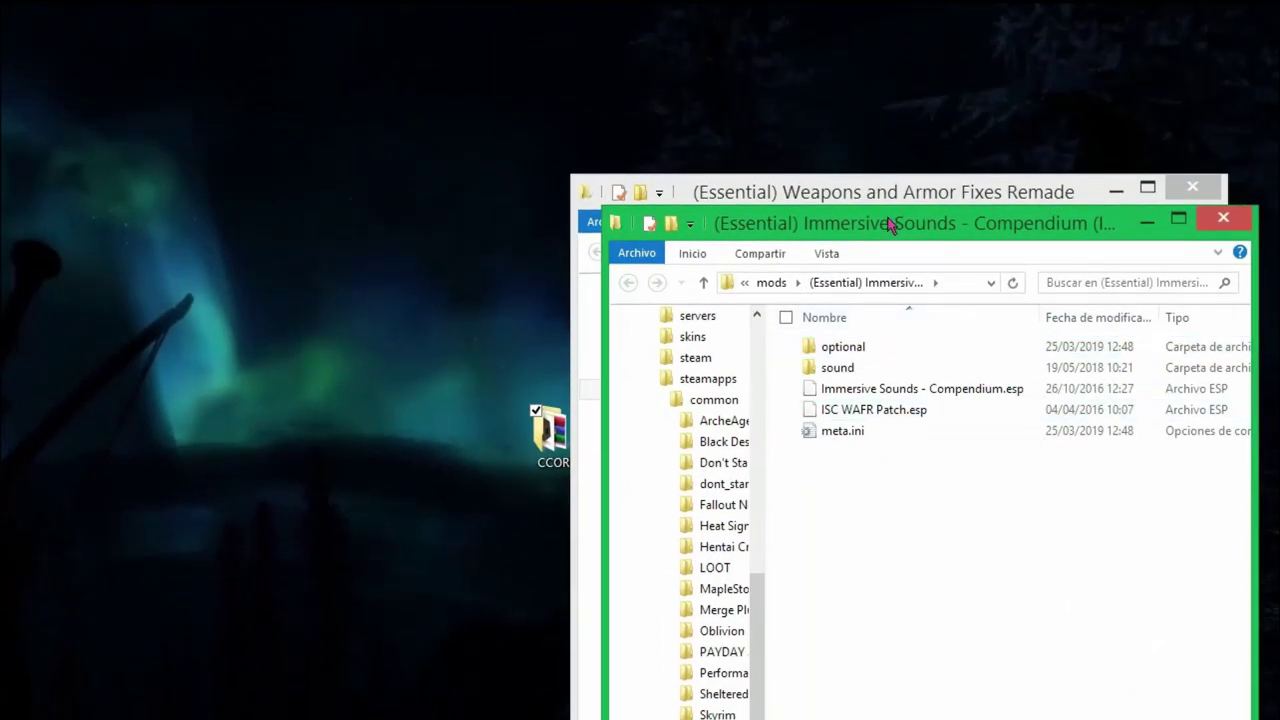
drag(894, 398, 650, 394)
drag(650, 216, 127, 139)
click(196, 338)
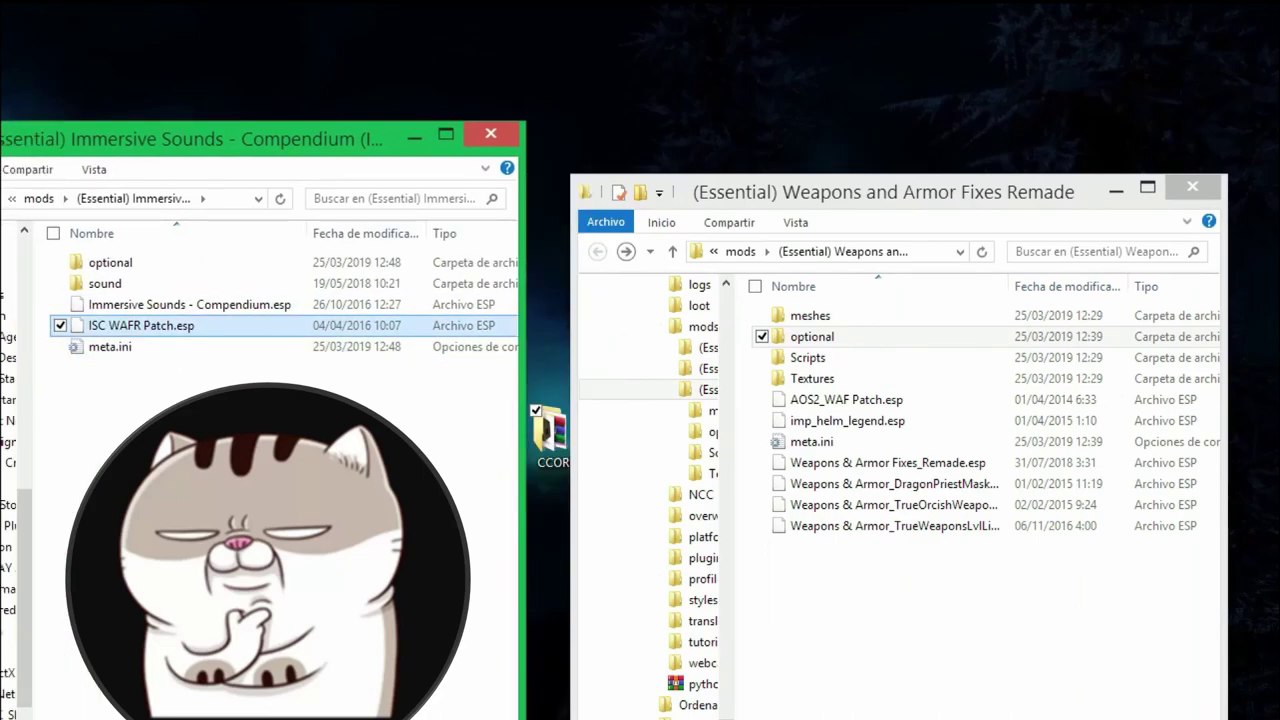
click(977, 634)
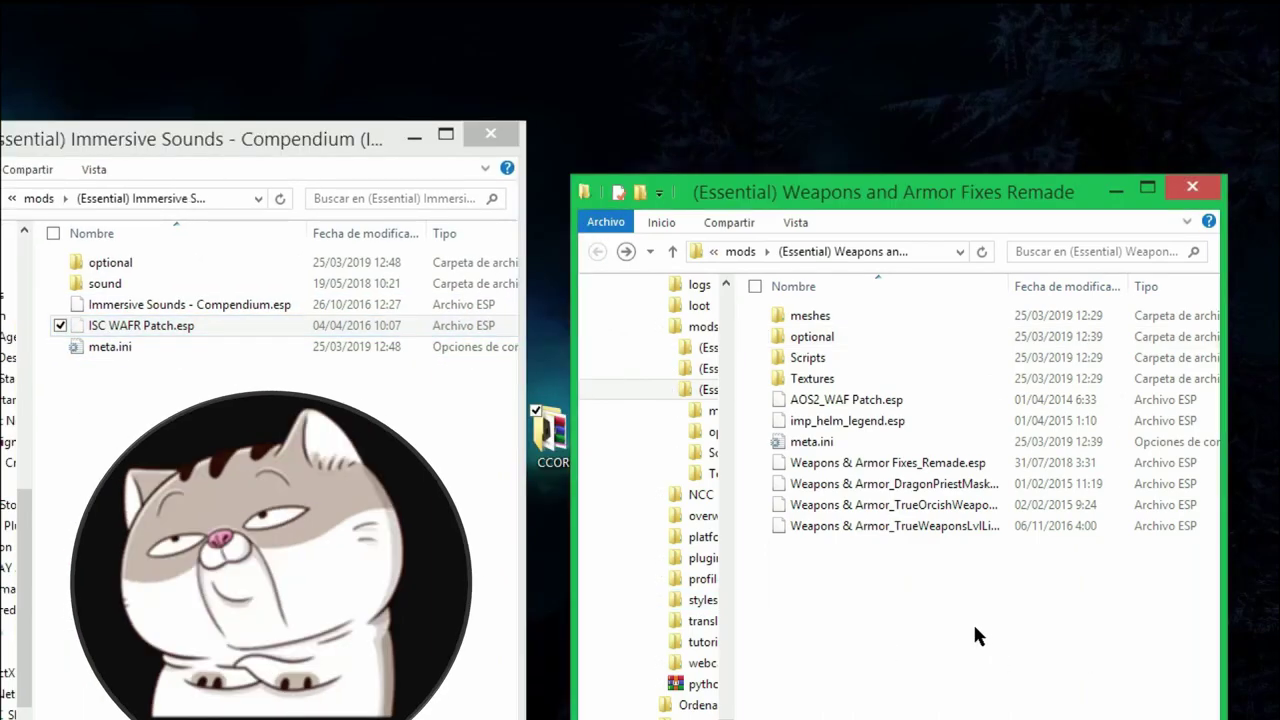
key(ctrl+v)
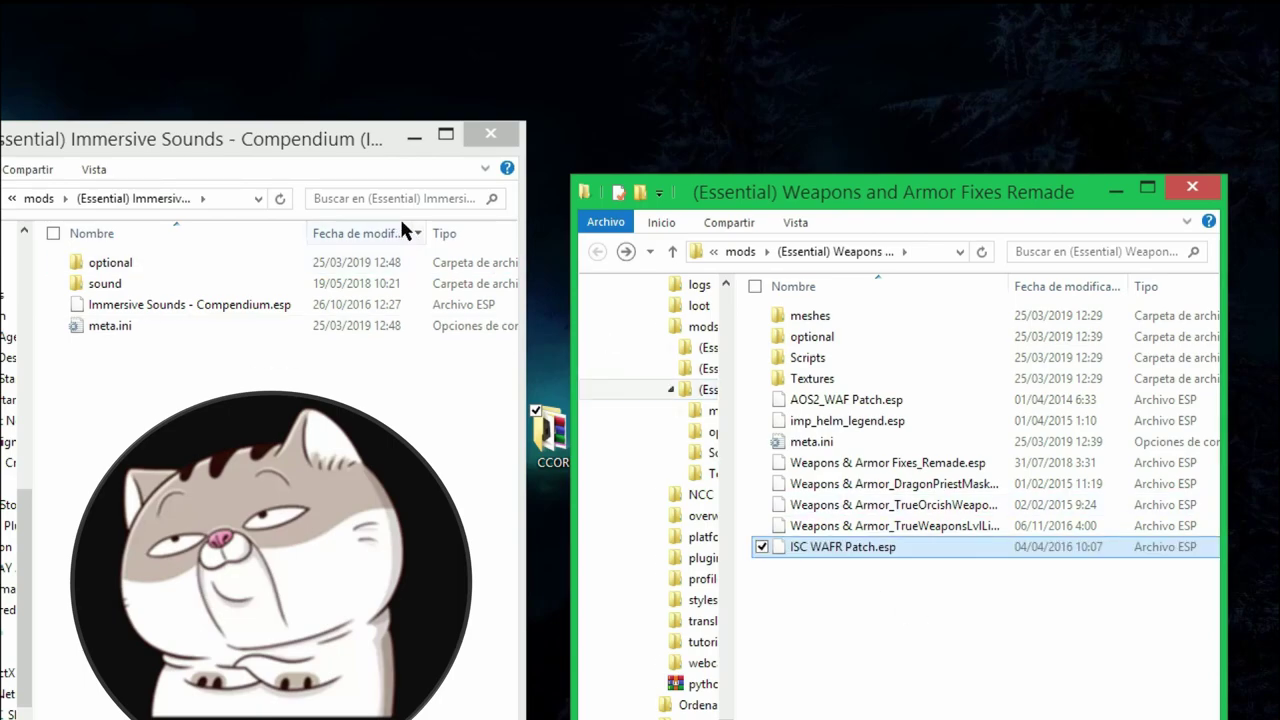
click(491, 133)
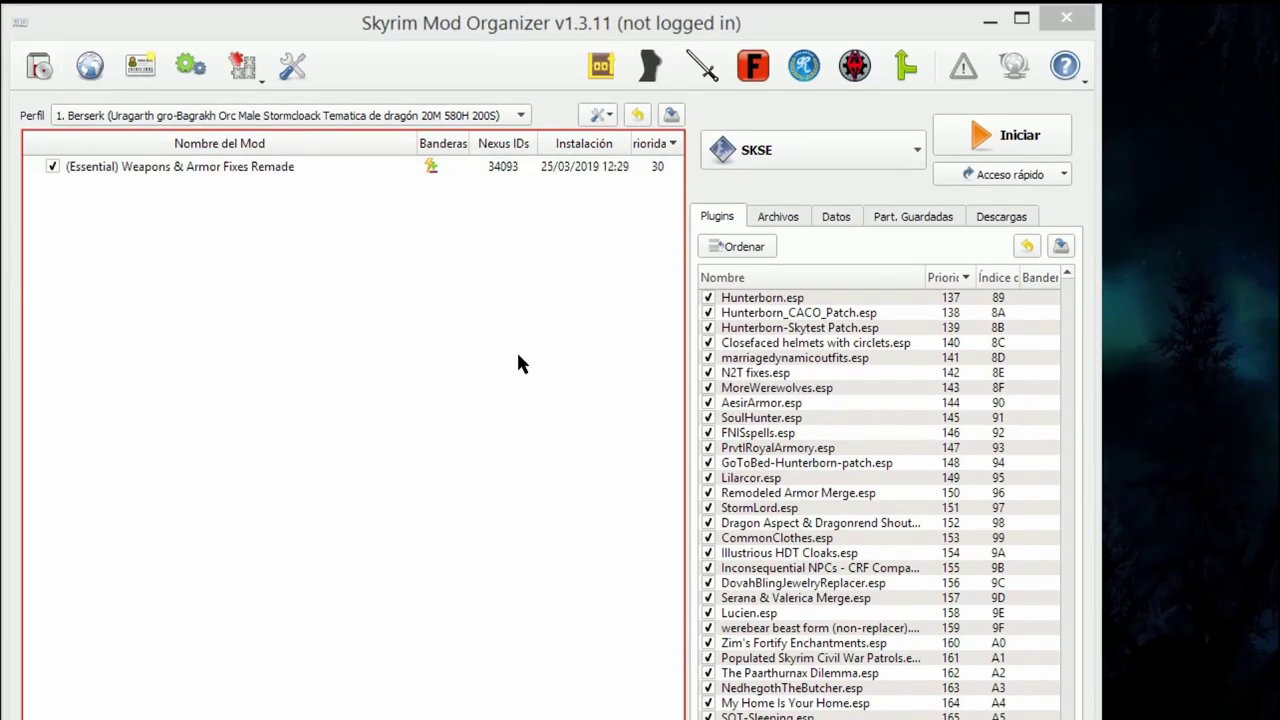
- Remove the -quickautoclean argument from the TES5Edit executable, save the change and verify its settings
click(199, 76)
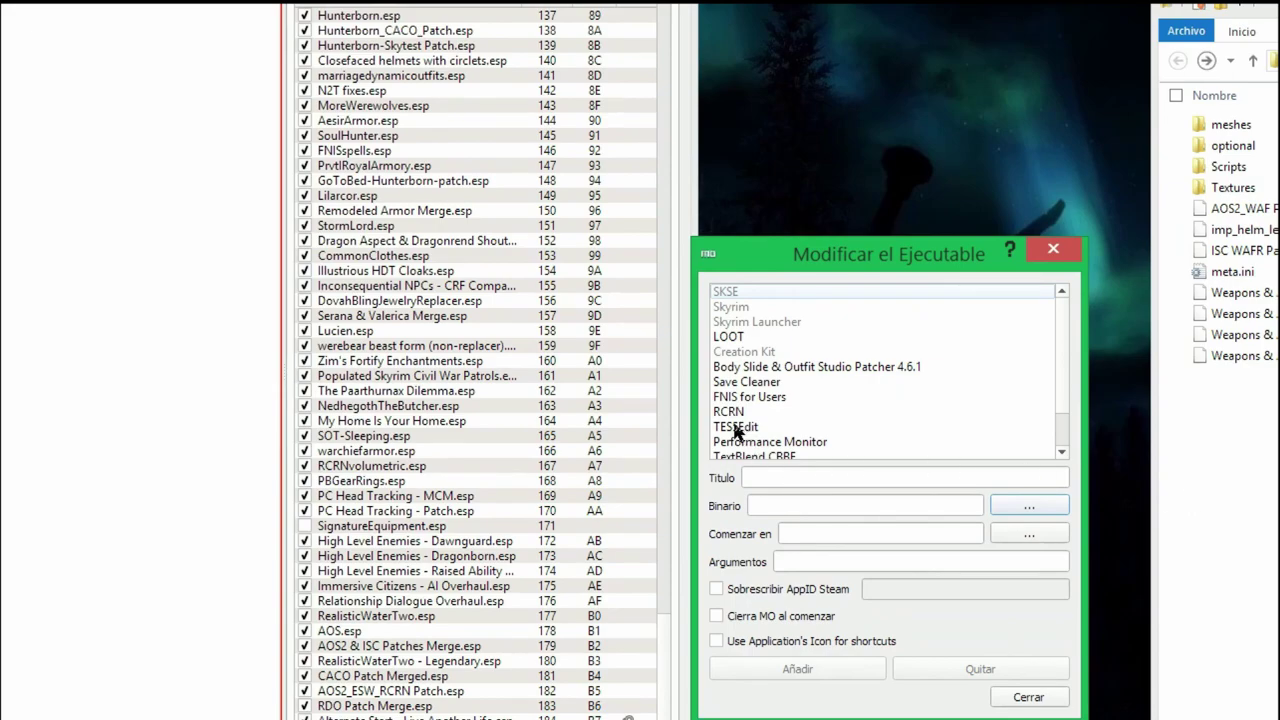
click(738, 428)
click(840, 507)
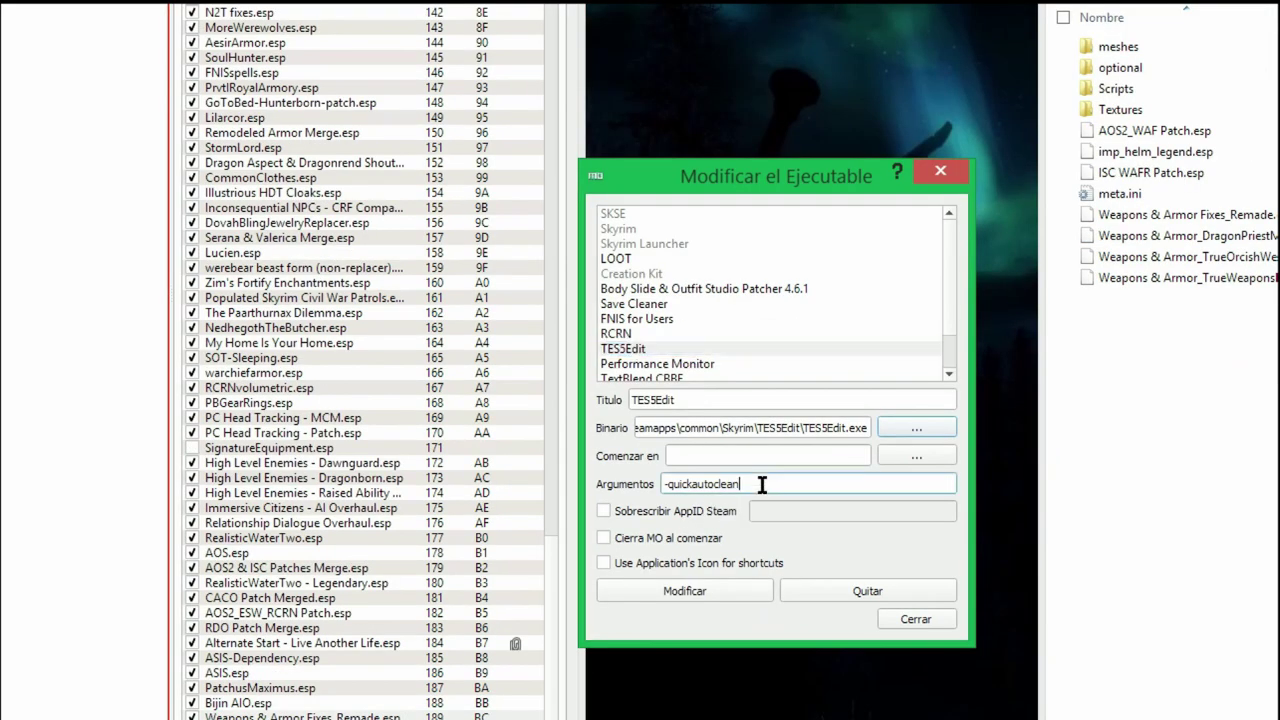
drag(869, 564, 755, 556)
key(BackSpace)
click(672, 592)
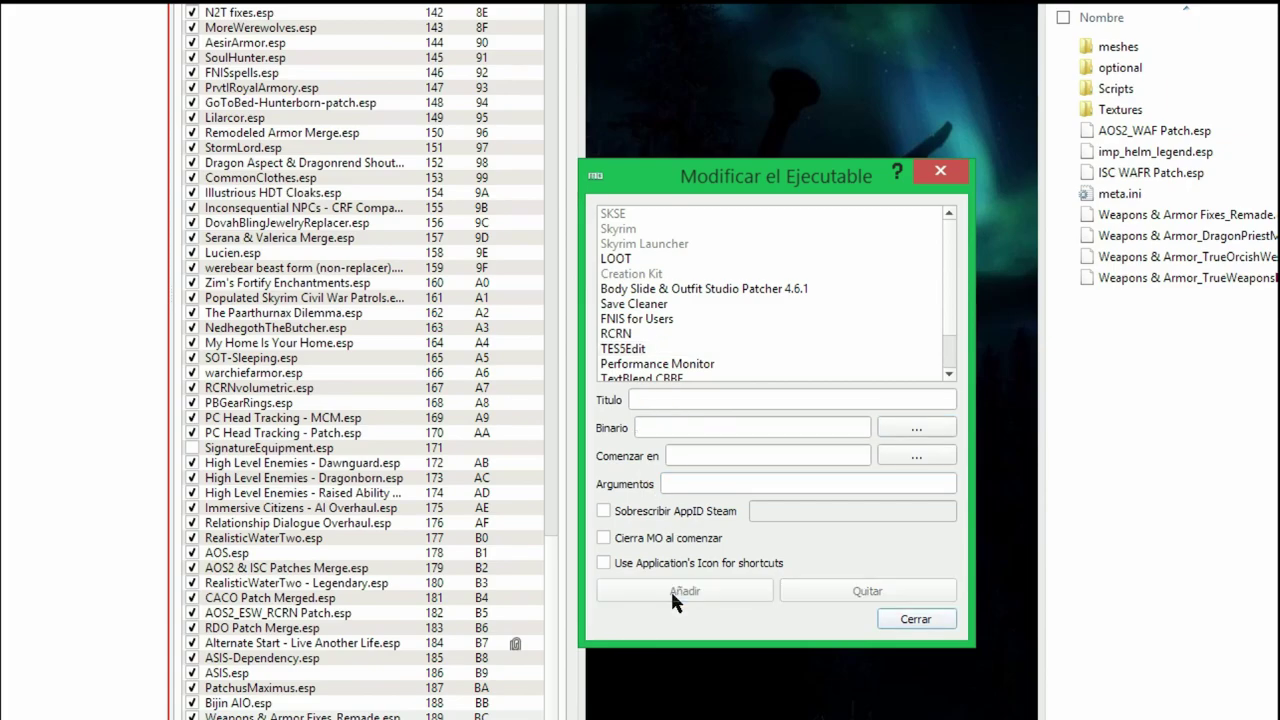
click(641, 333)
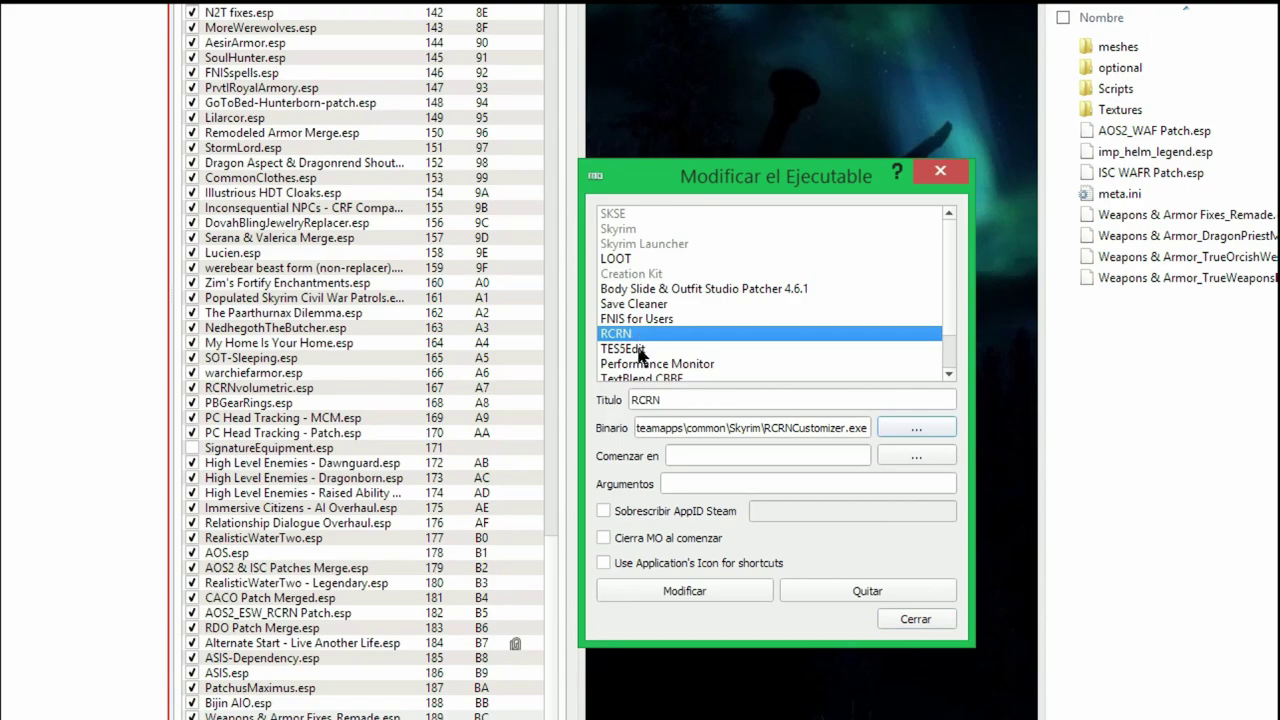
click(638, 350)
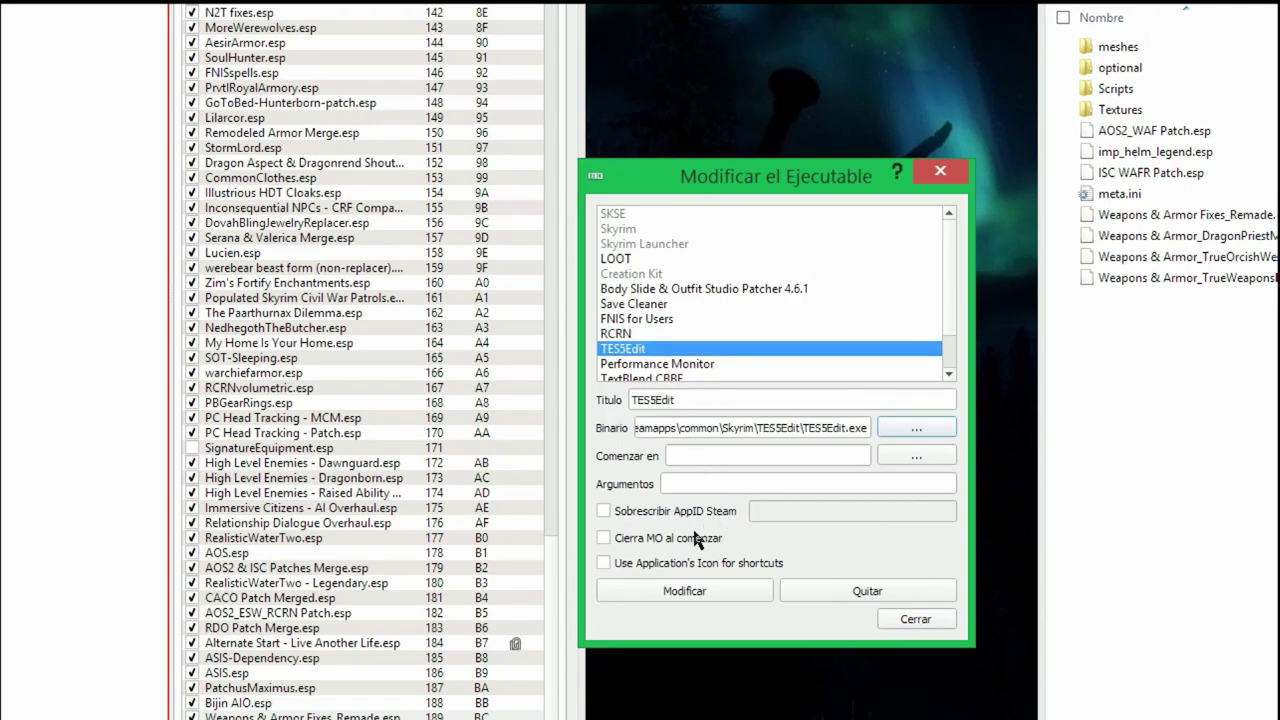
click(916, 620)
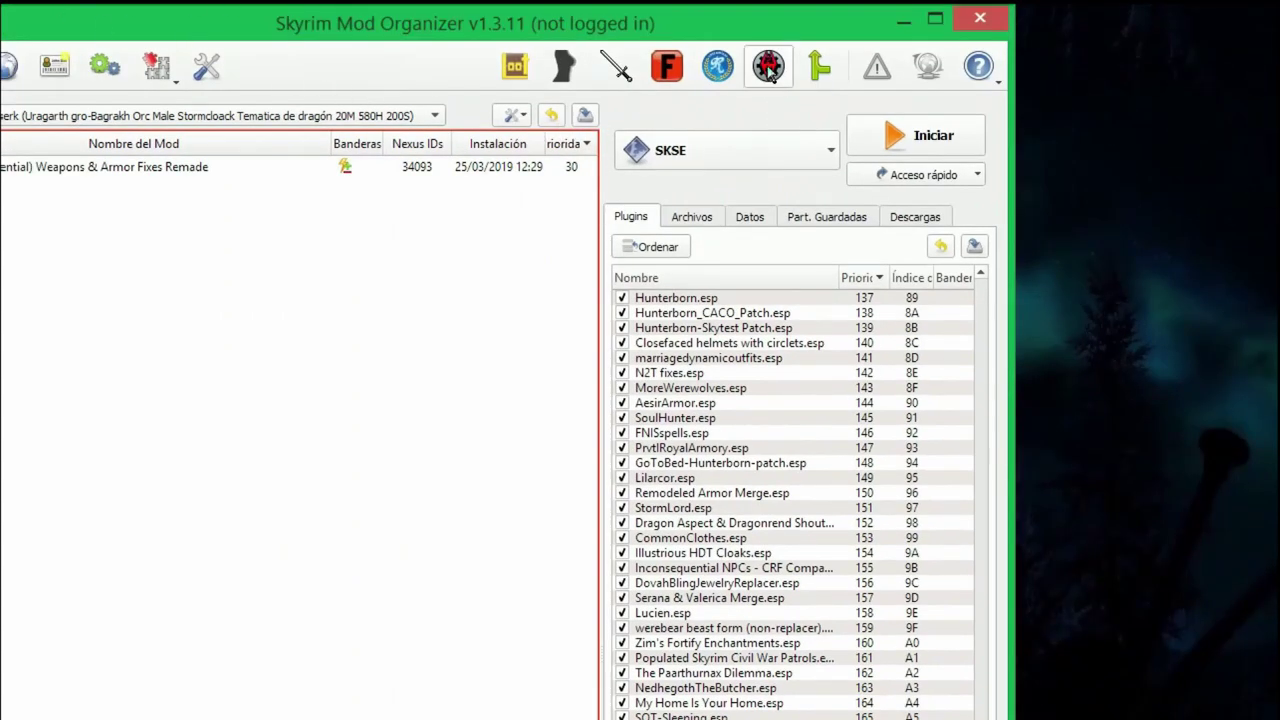
- Launch TES5Edit and load only ISC WAFR Patch.esp and Weapons & Armor Fixes_Remade.esp, with all other plugins deselected
click(768, 66)
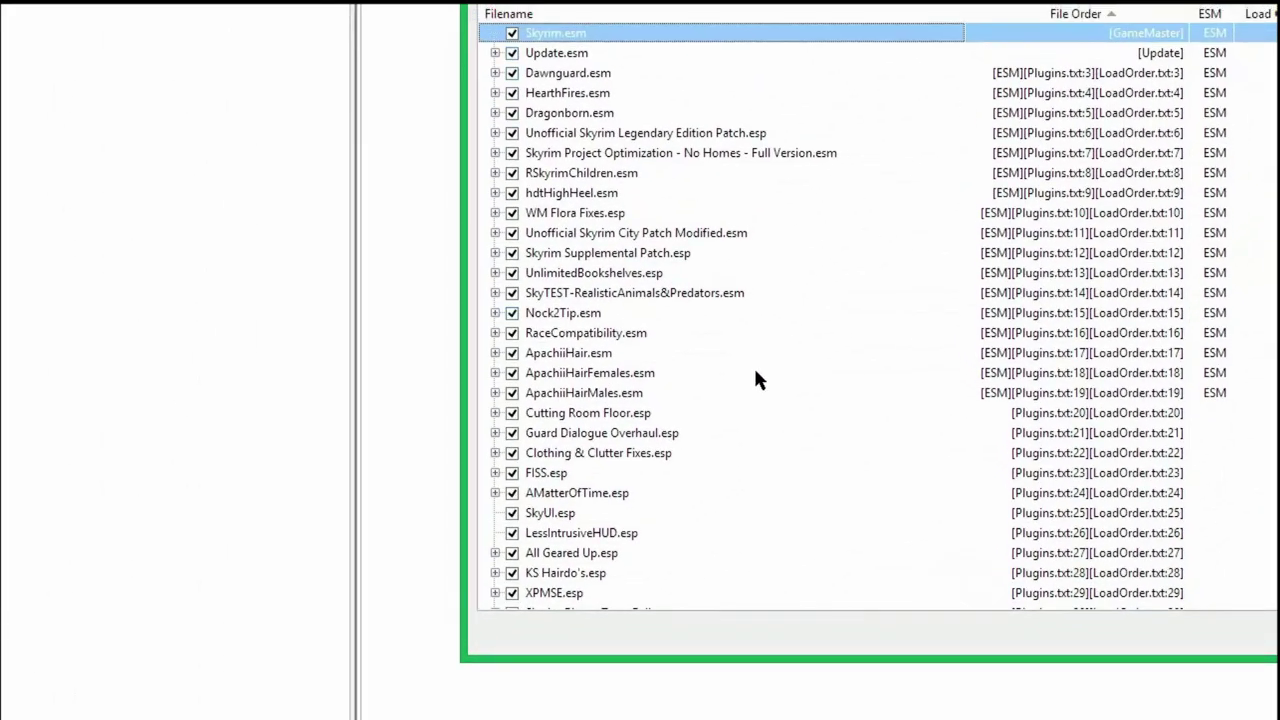
scroll(610, 482, down, 20)
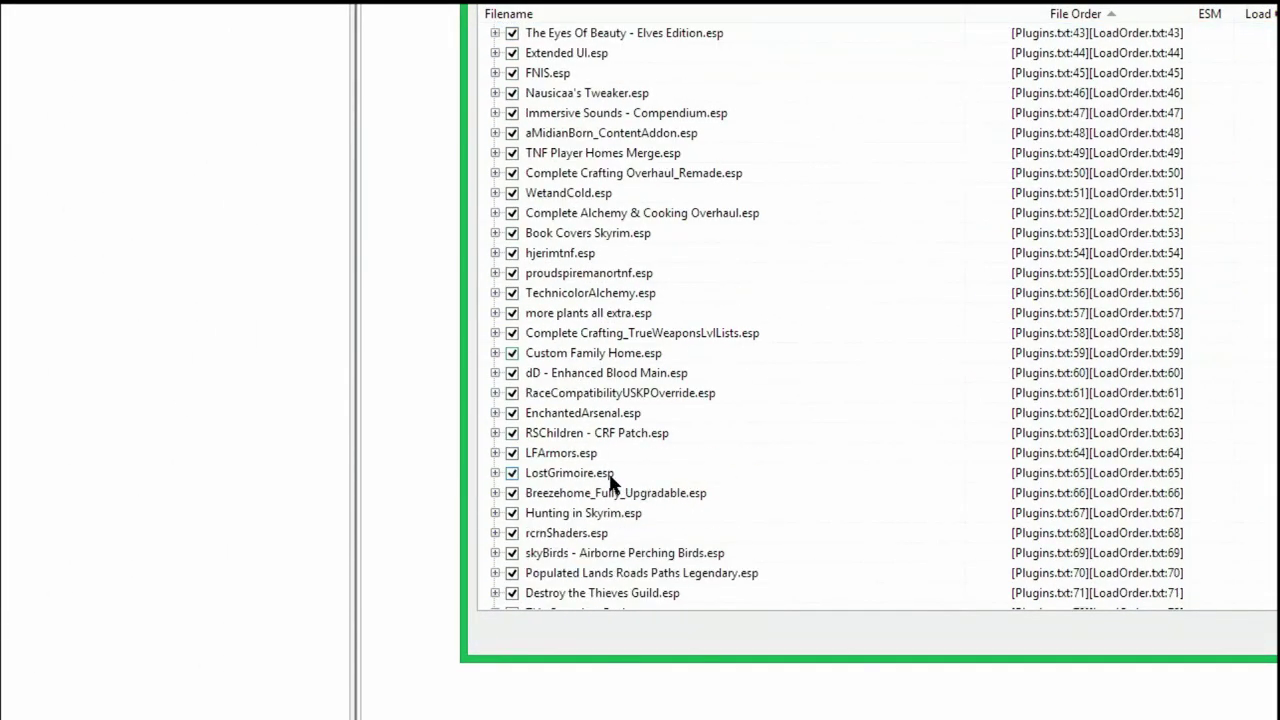
scroll(610, 476, down, 8)
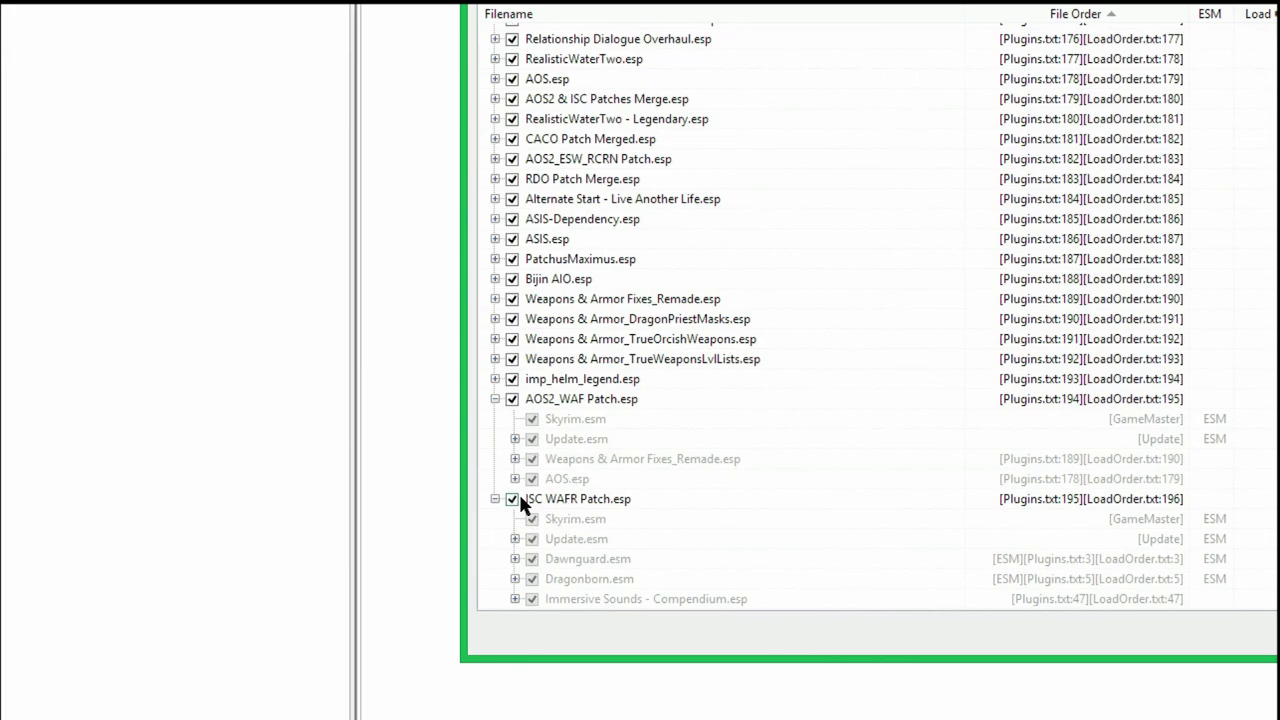
click(563, 494)
right_click(566, 494)
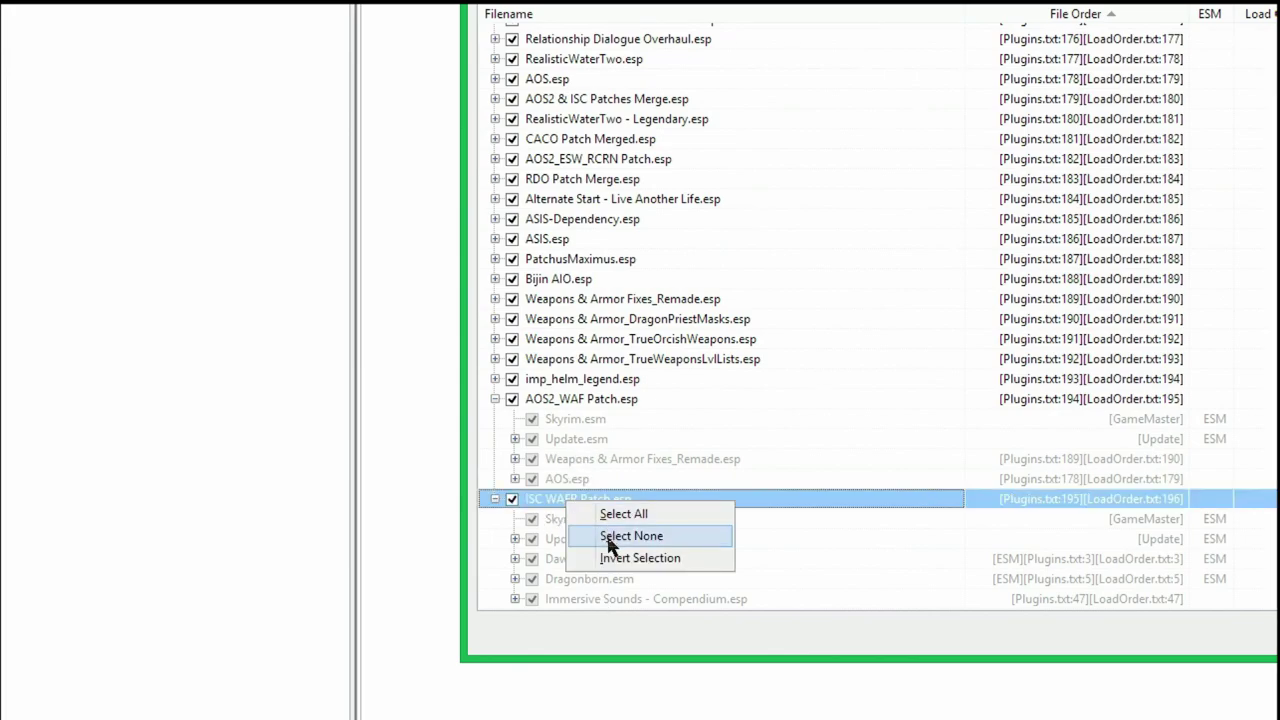
click(606, 533)
click(511, 500)
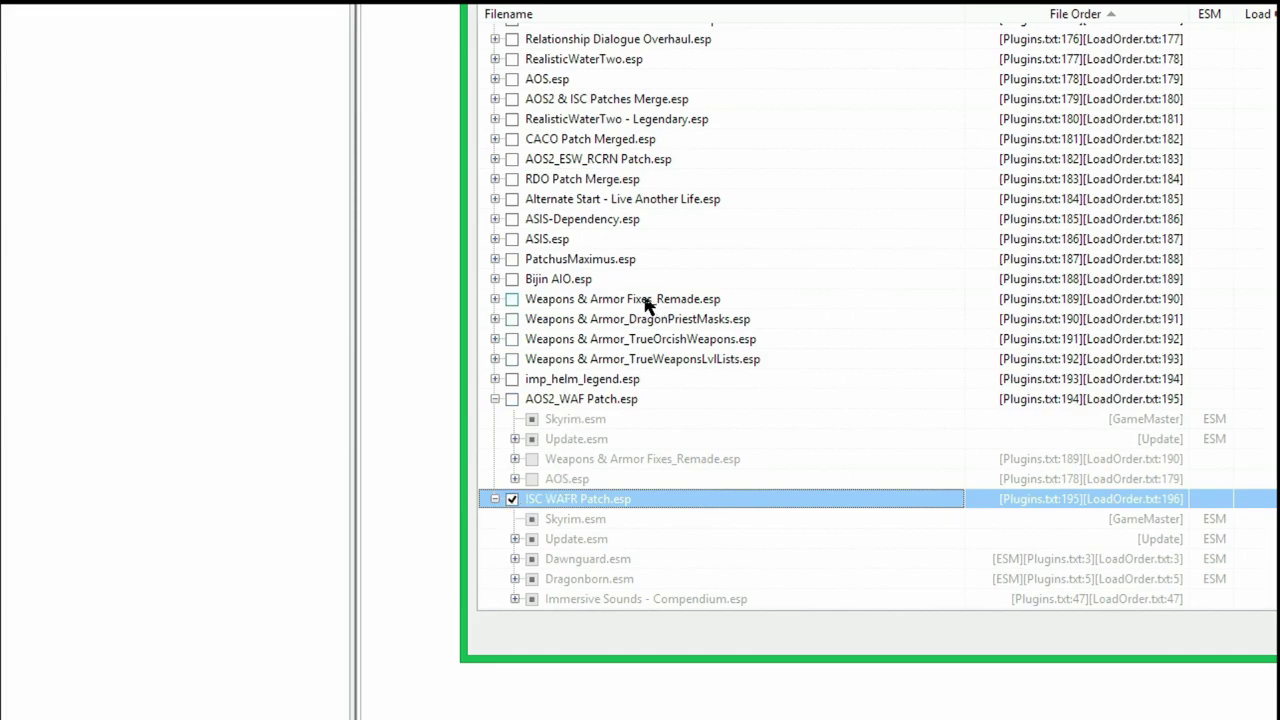
click(511, 299)
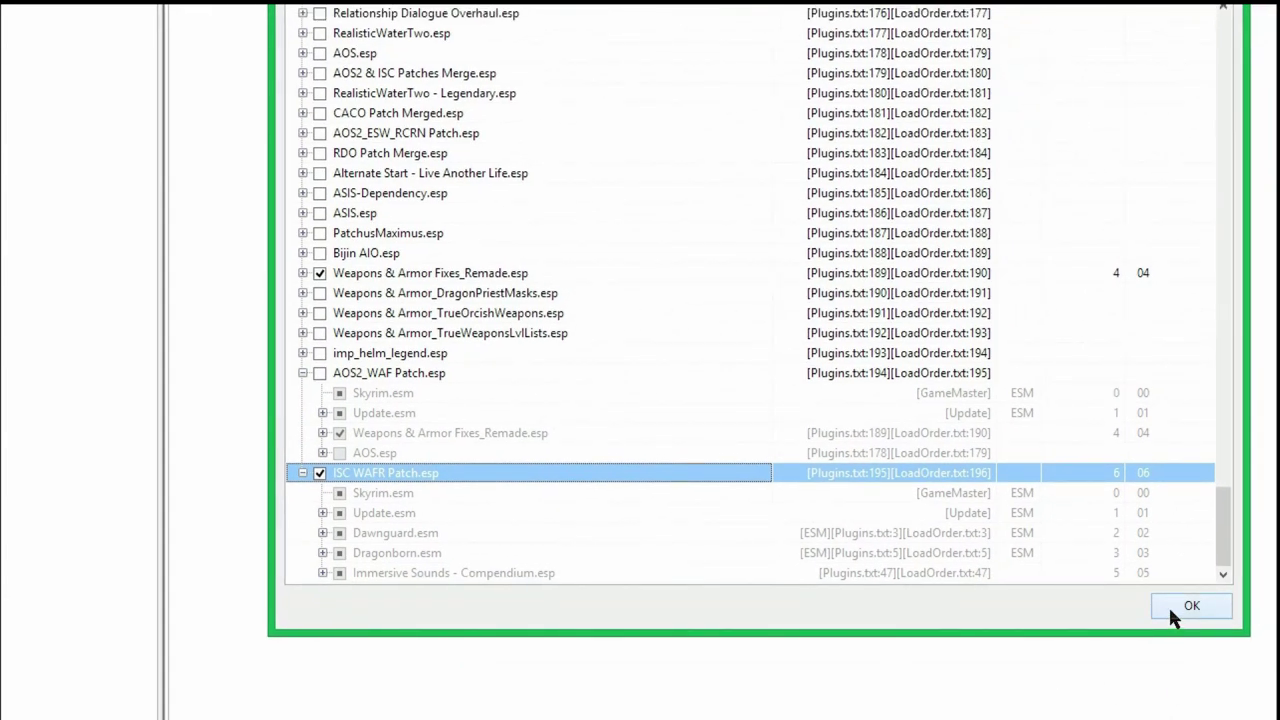
click(1170, 607)
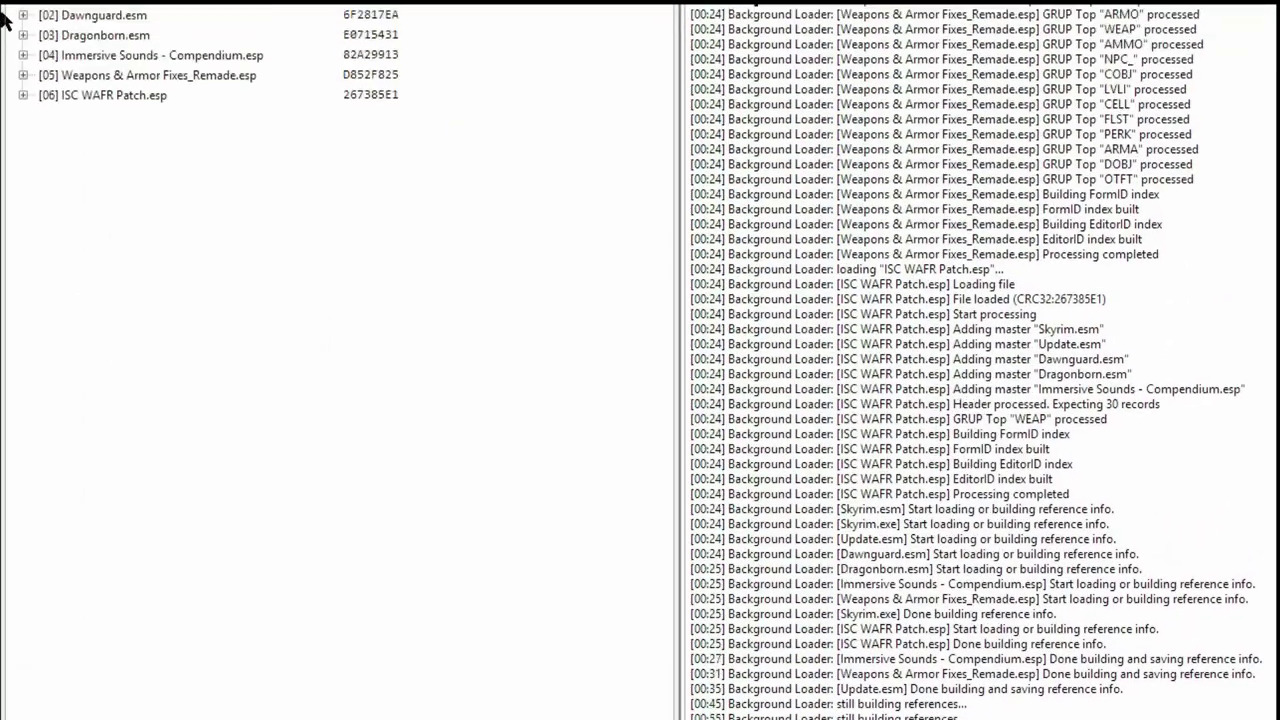
- Add Weapons & Armor Fixes_Remade.esp as a master of ISC WAFR Patch.esp and accept the module editing warning
right_click(110, 95)
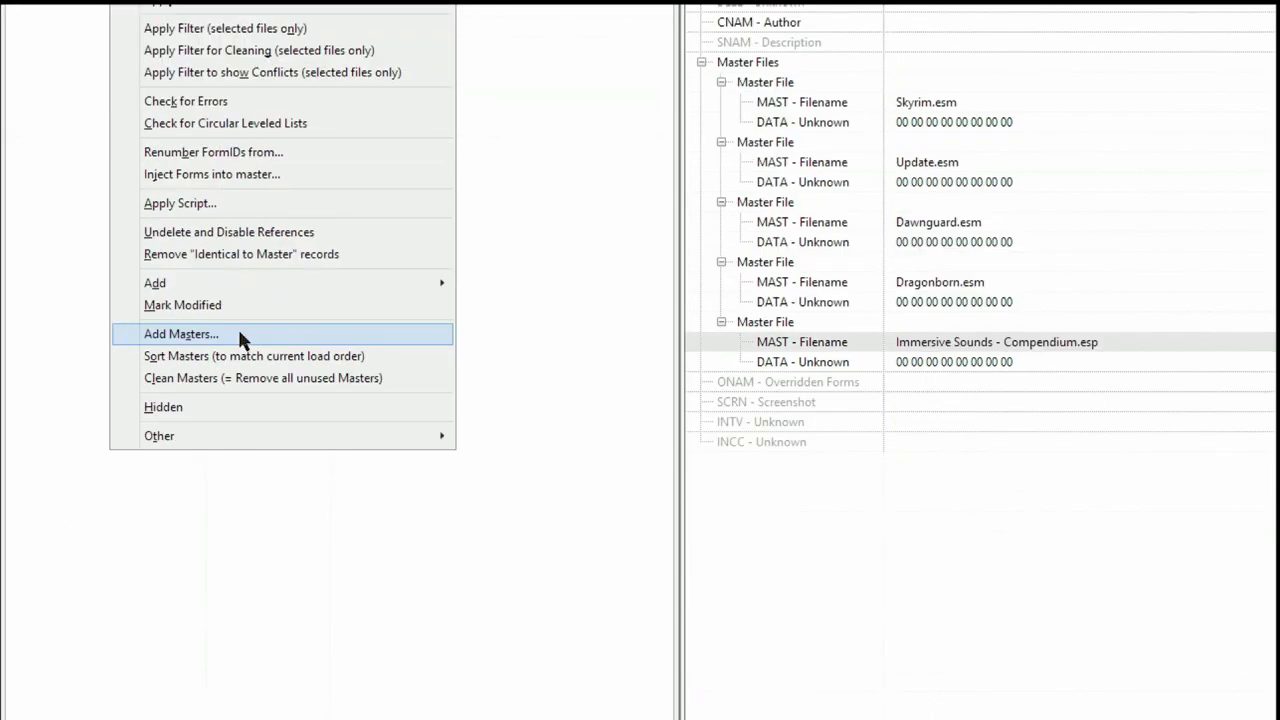
click(246, 574)
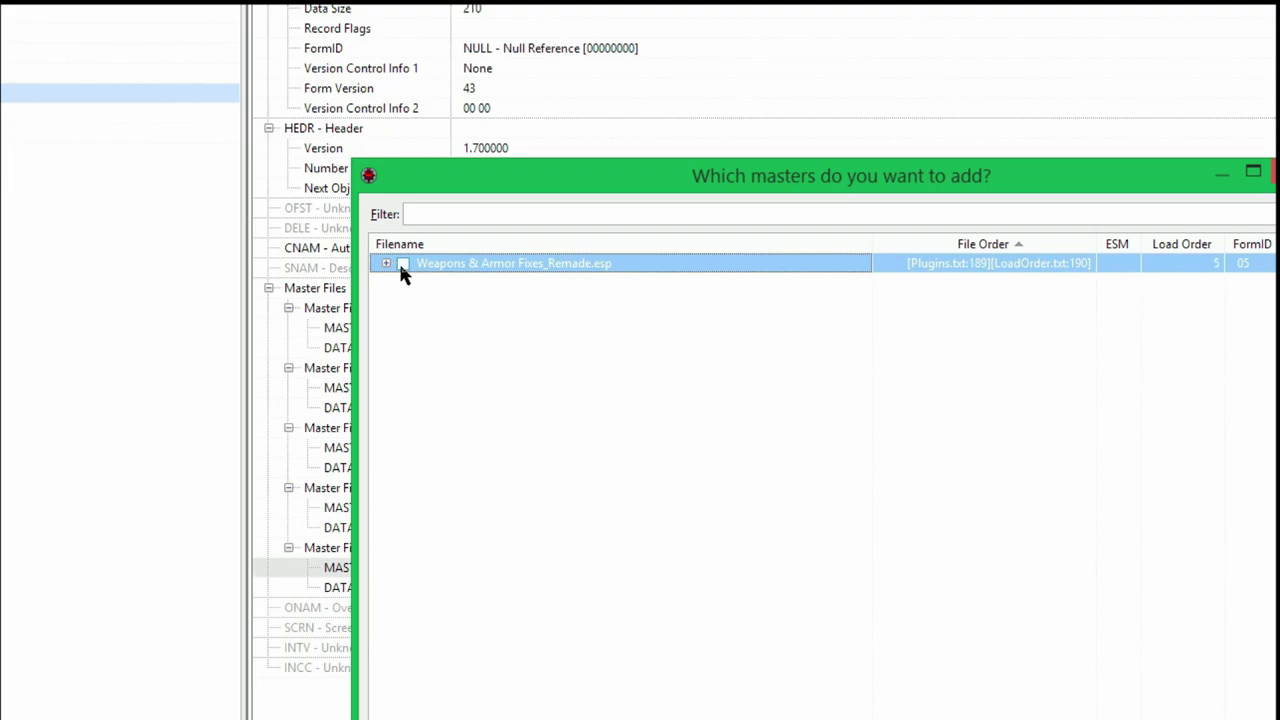
click(403, 264)
click(386, 264)
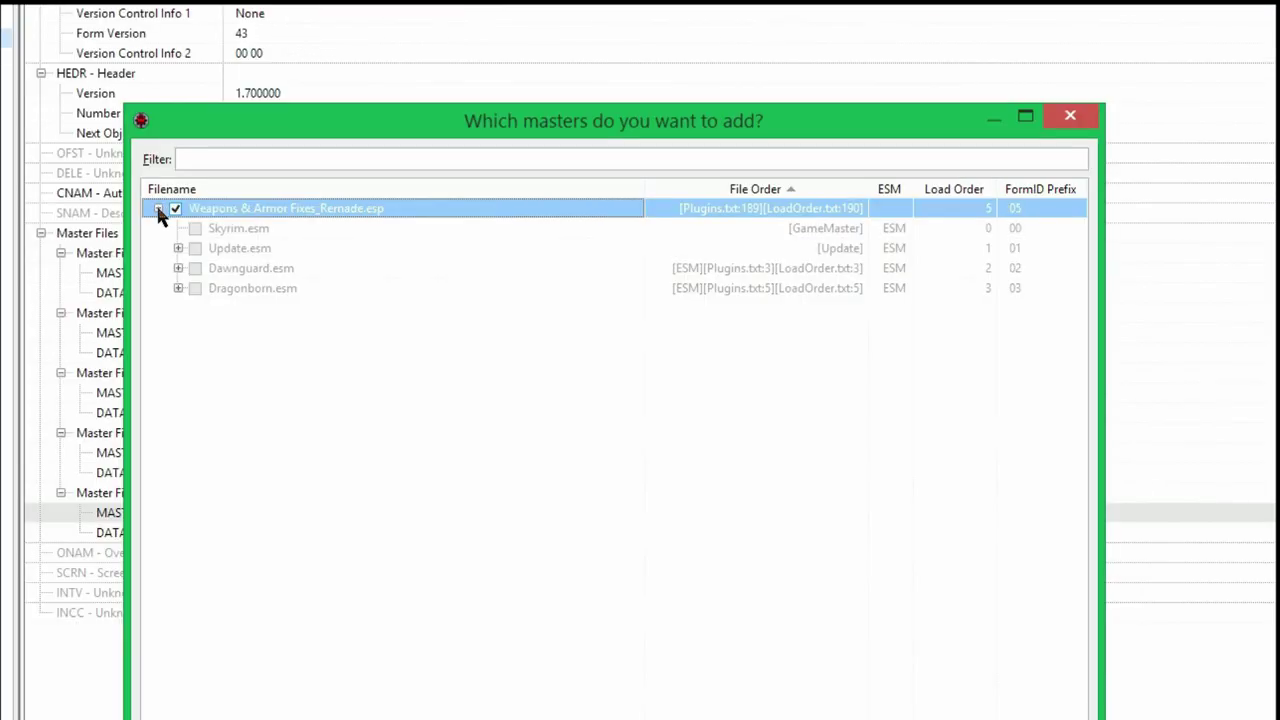
click(158, 210)
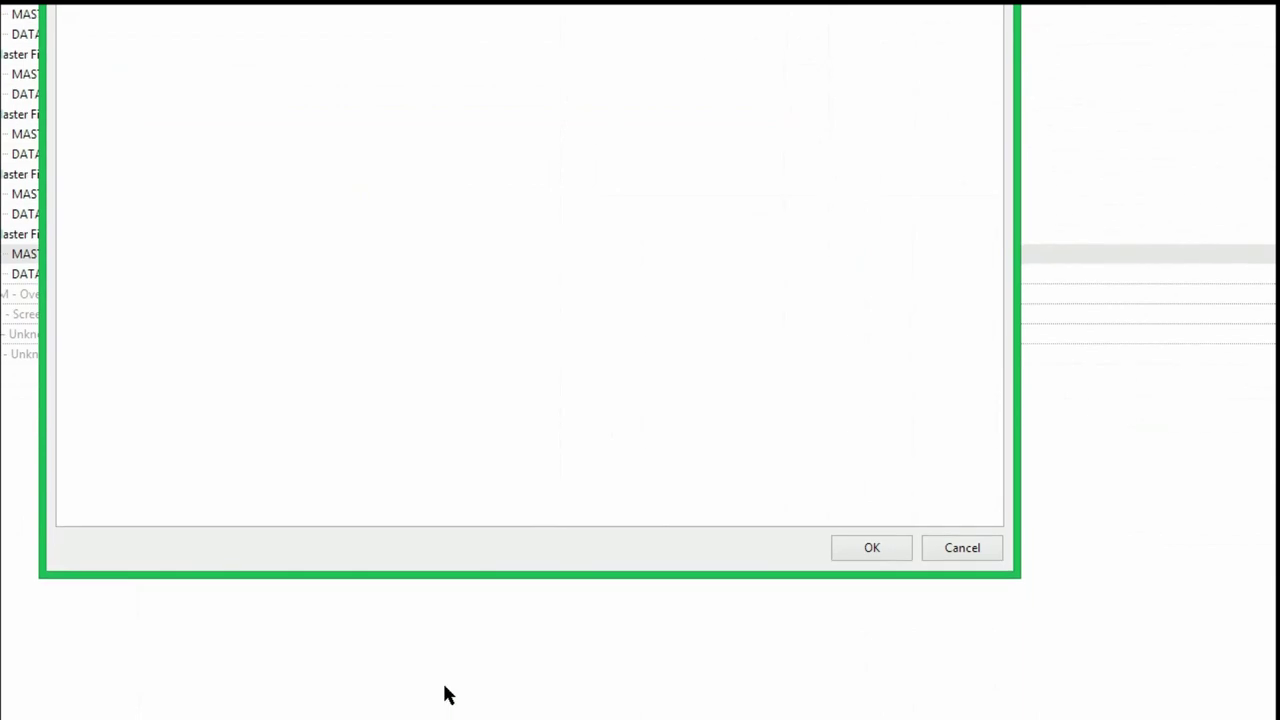
click(840, 558)
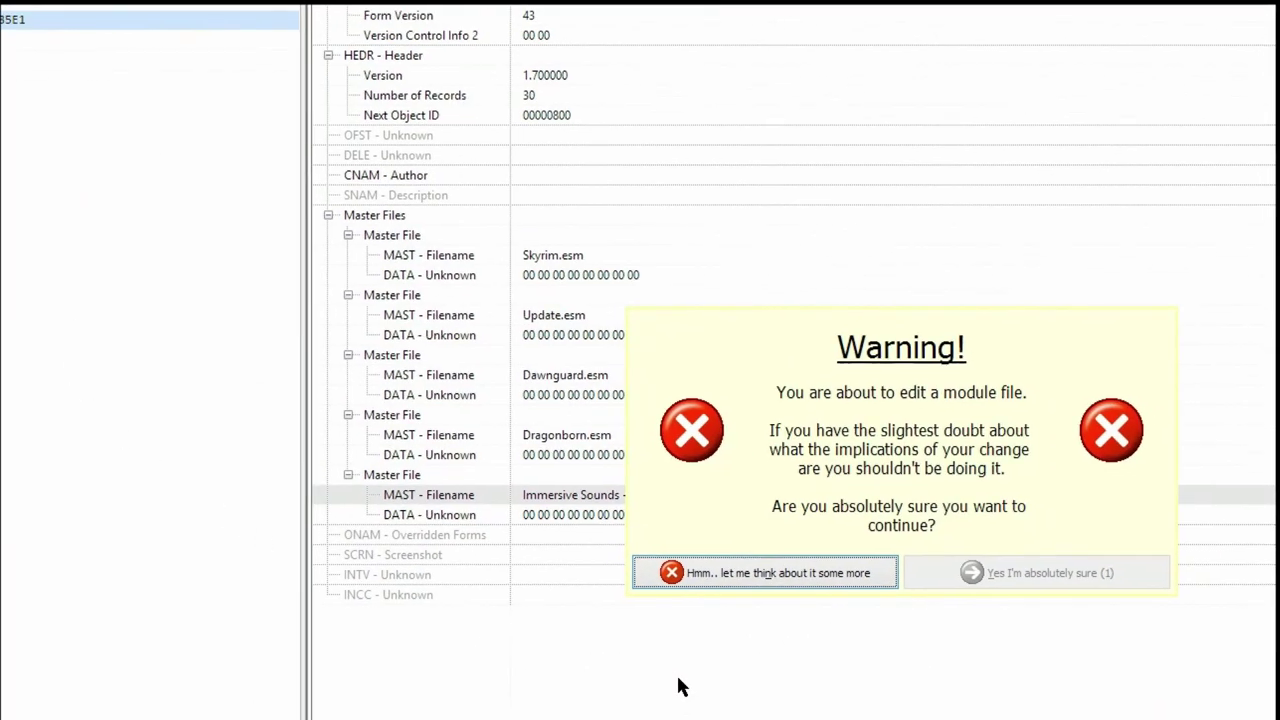
click(988, 568)
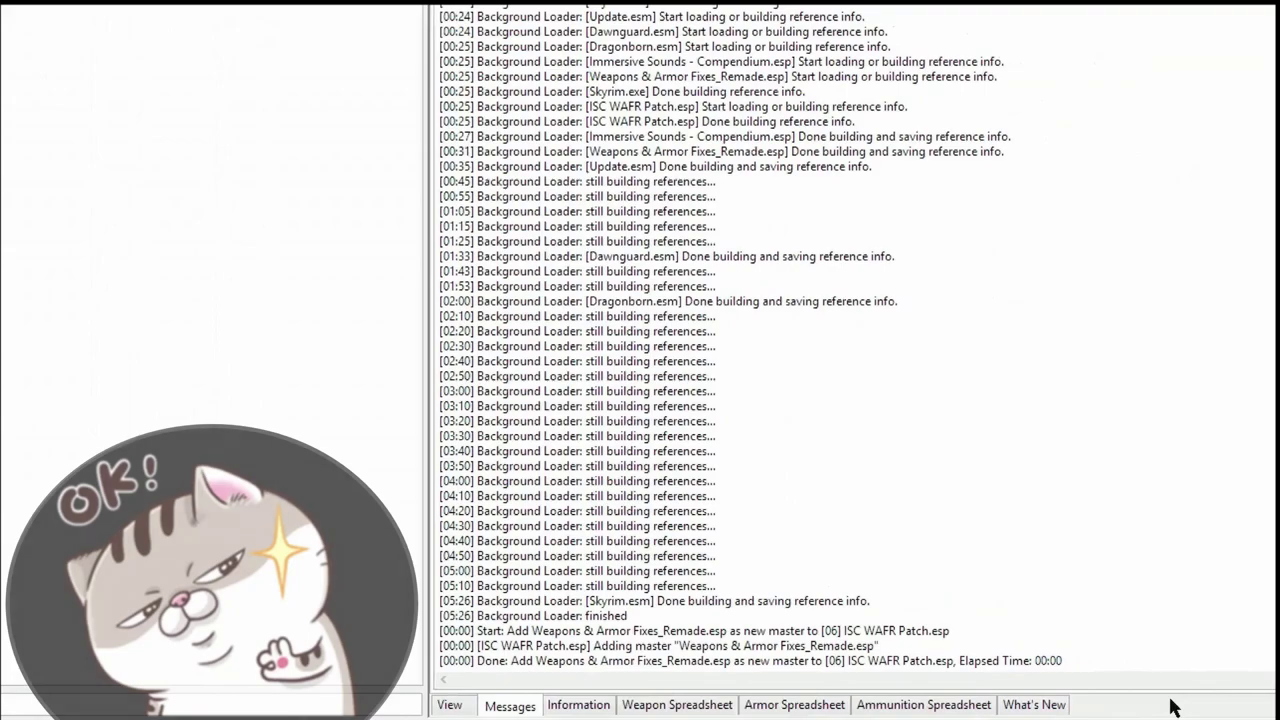
- Verify the master list of ISC WAFR Patch.esp, and close TES5Edit, saving the plugin with a backup
drag(477, 661, 734, 664)
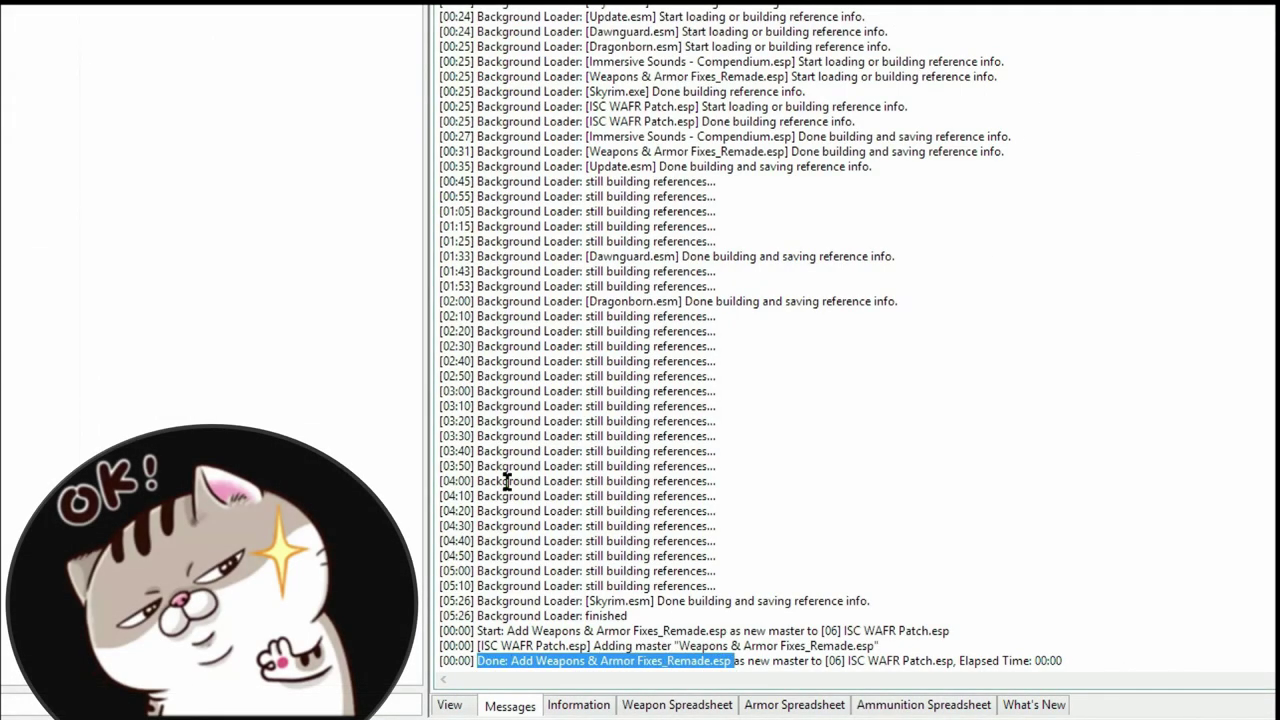
click(97, 212)
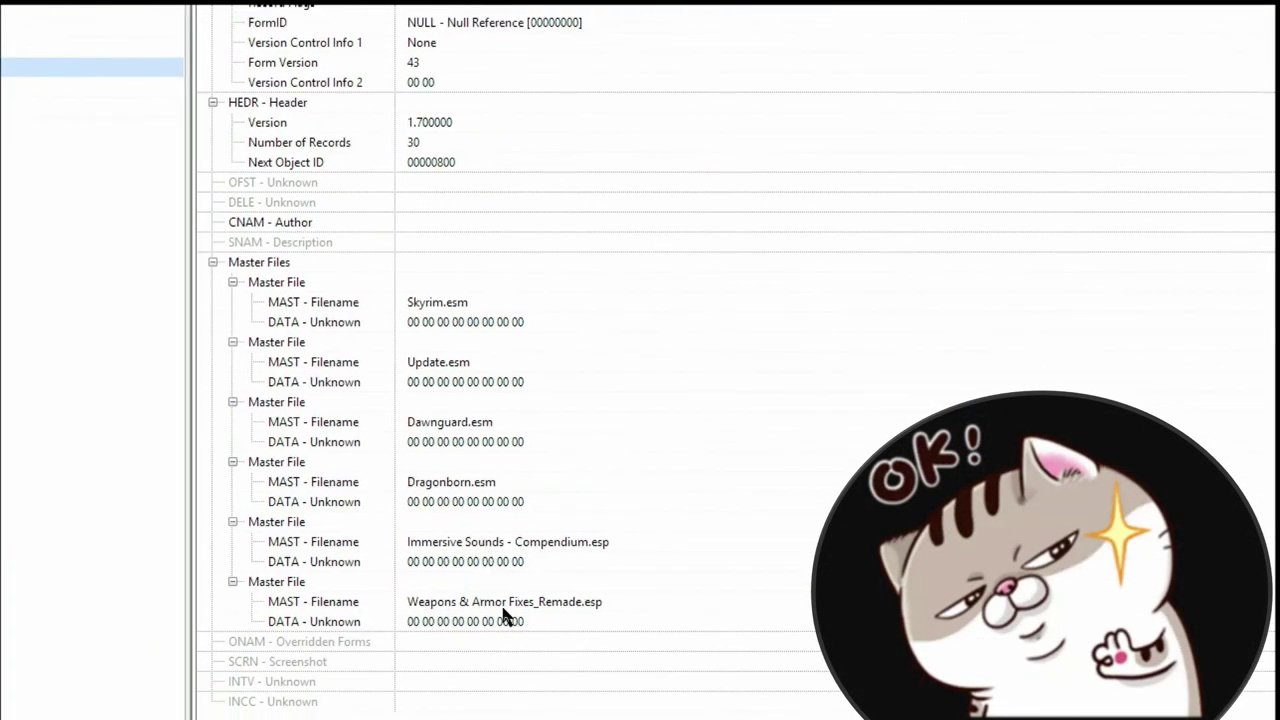
click(503, 608)
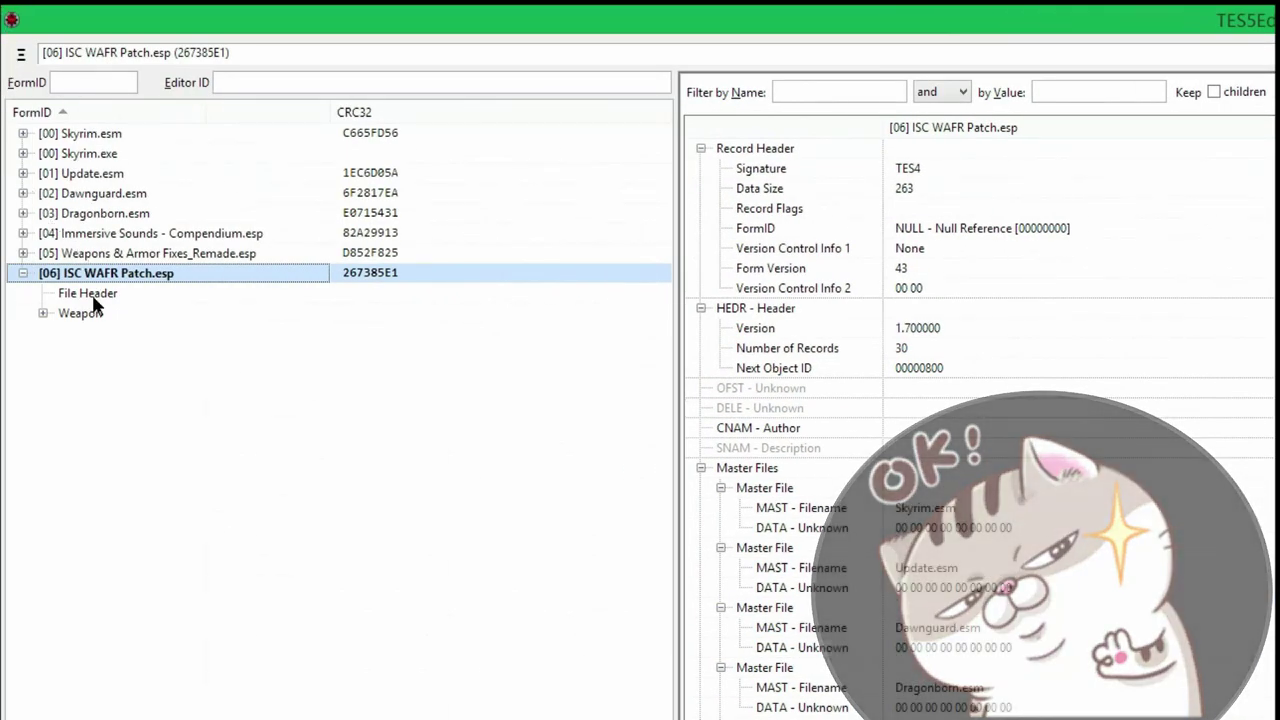
click(23, 273)
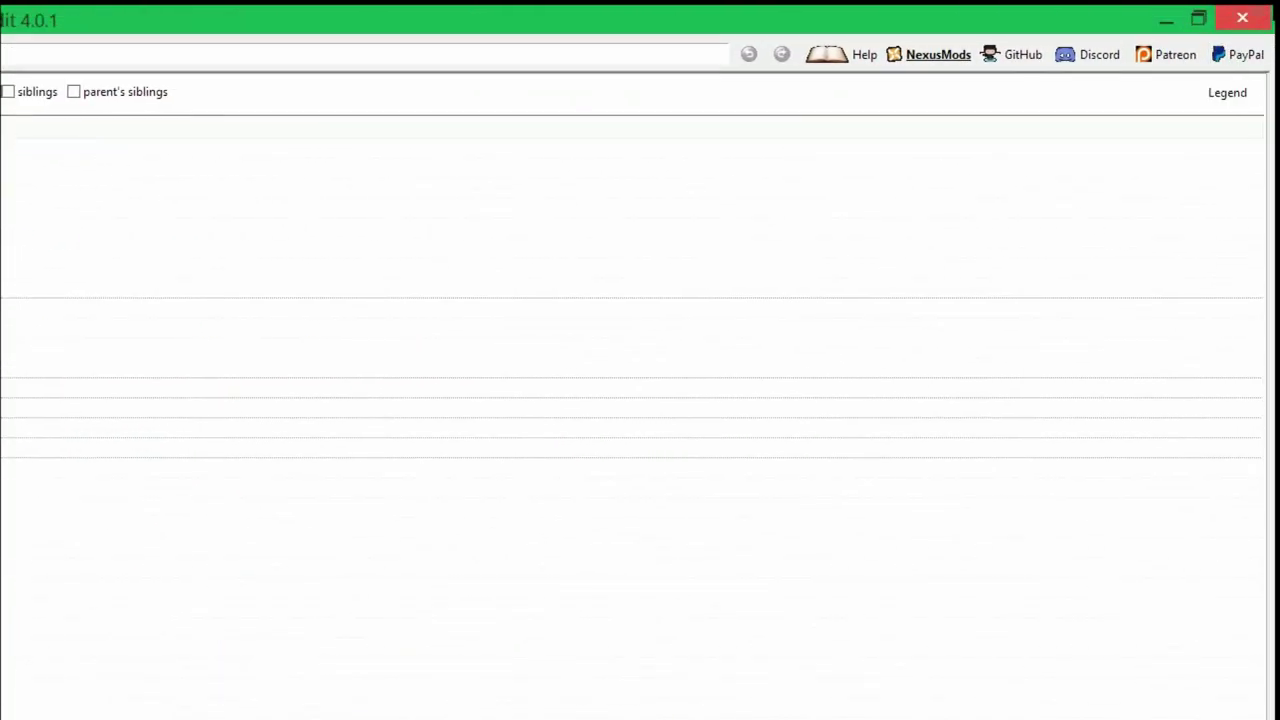
click(1240, 22)
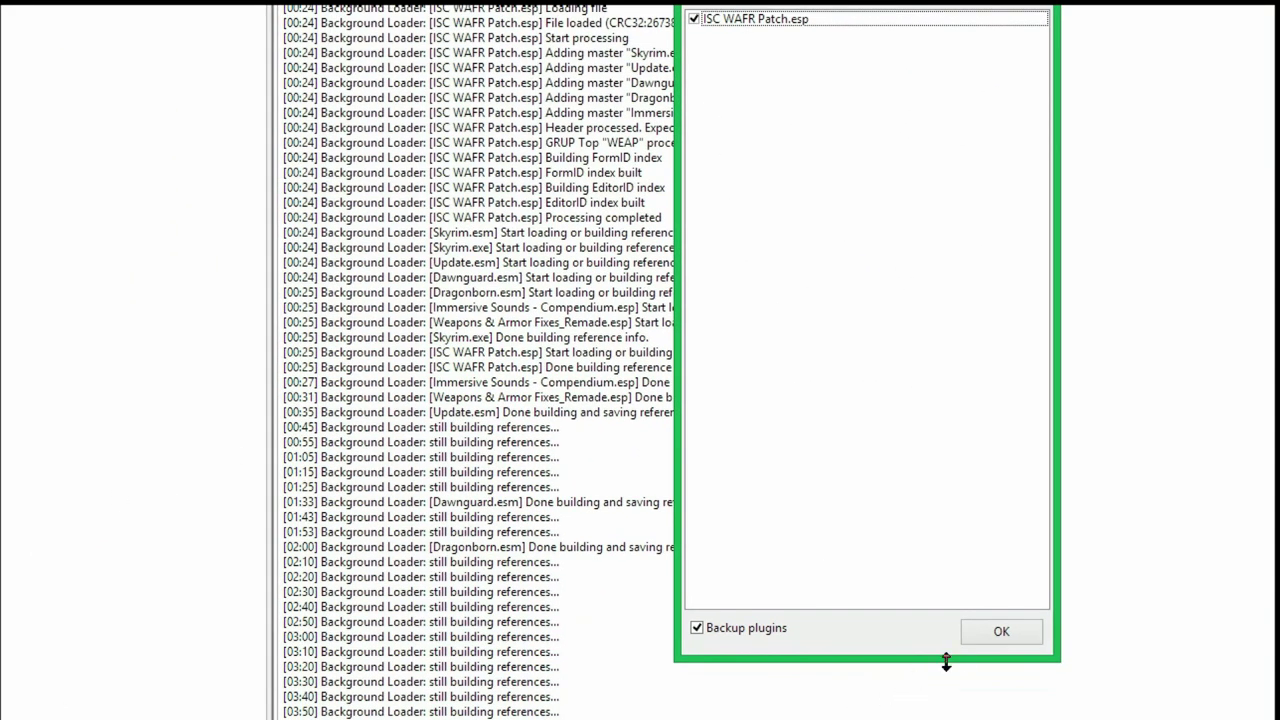
click(1000, 632)
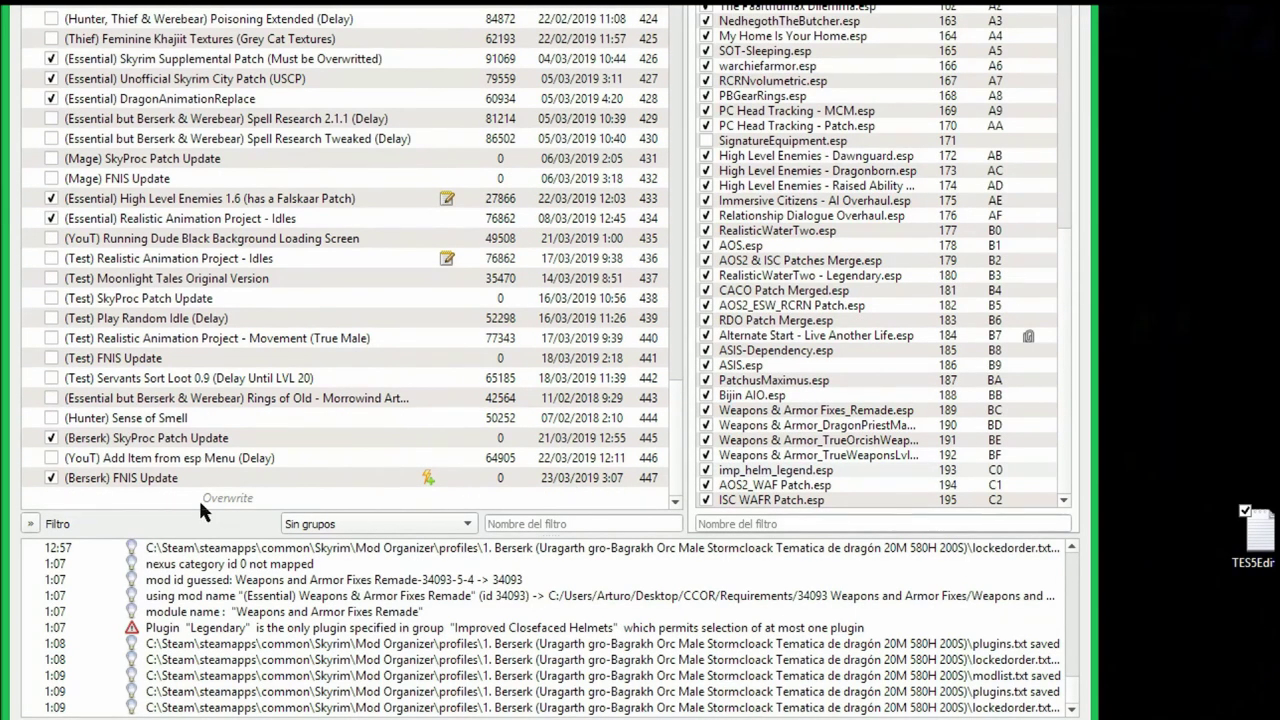
- Delete the TES5Edit Cache folder from Mod Organizer's Overwrite contents and close the overwrite window
double_click(200, 498)
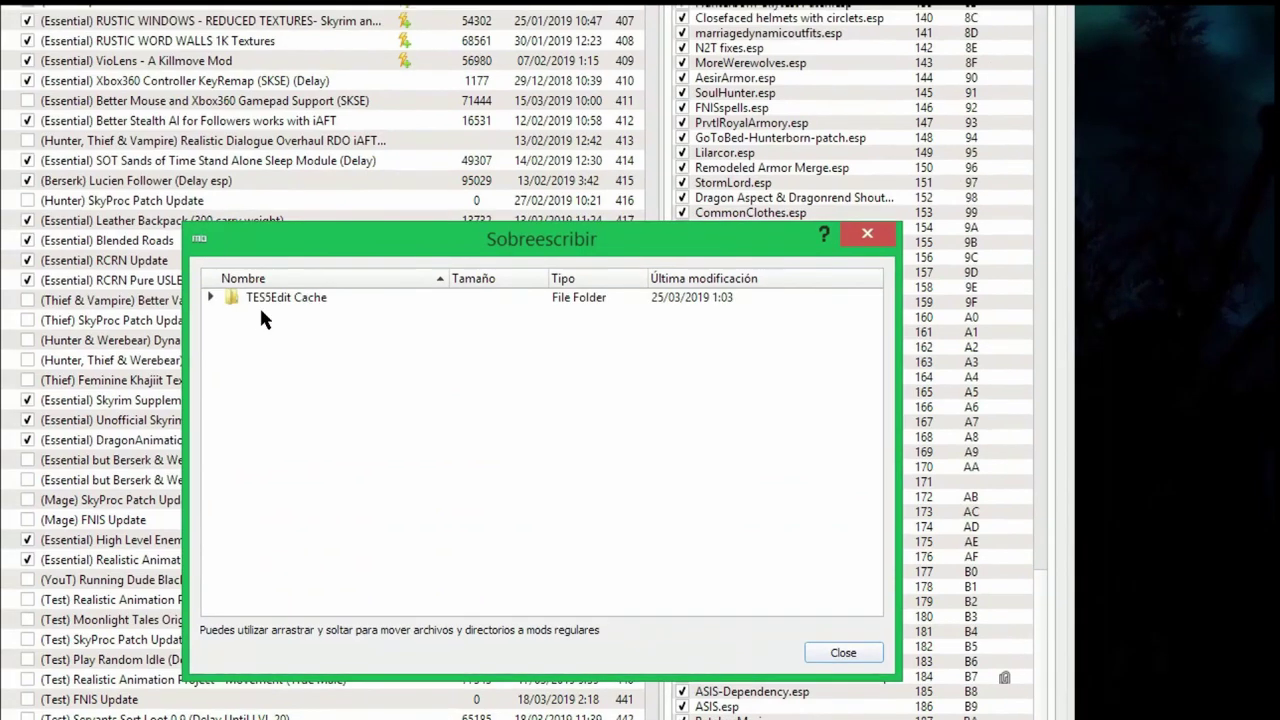
right_click(262, 300)
click(290, 331)
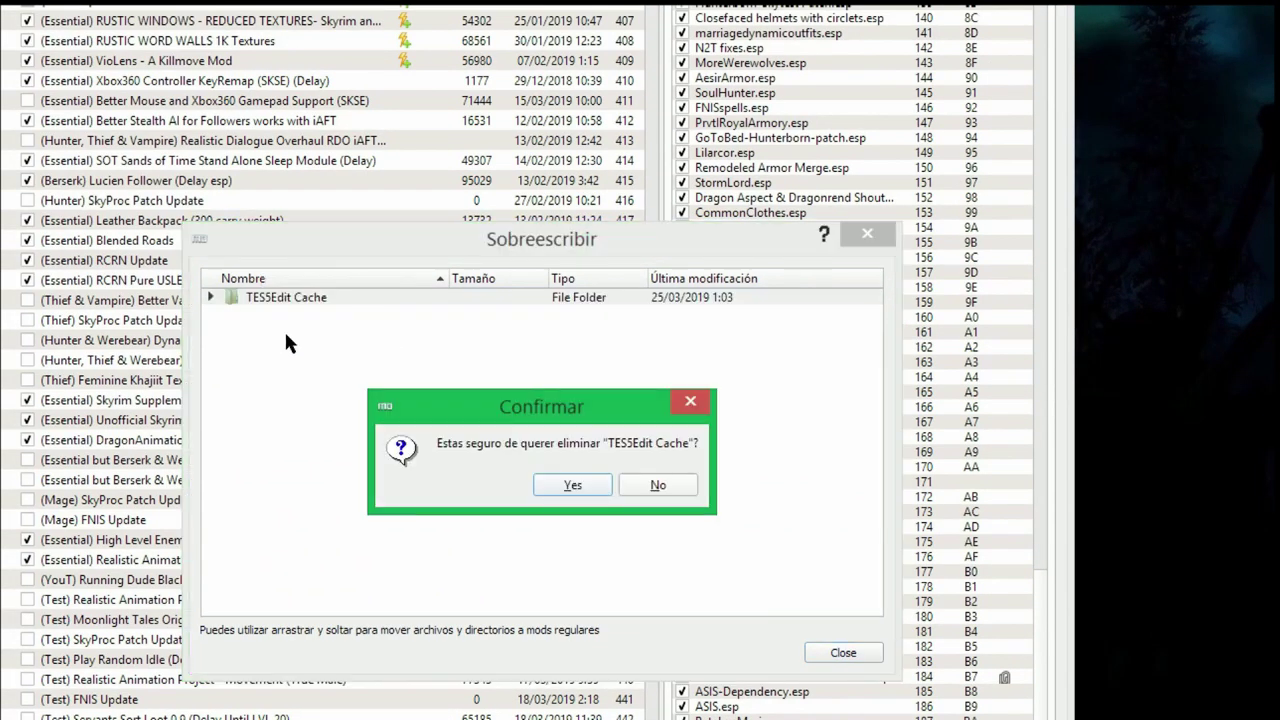
click(572, 485)
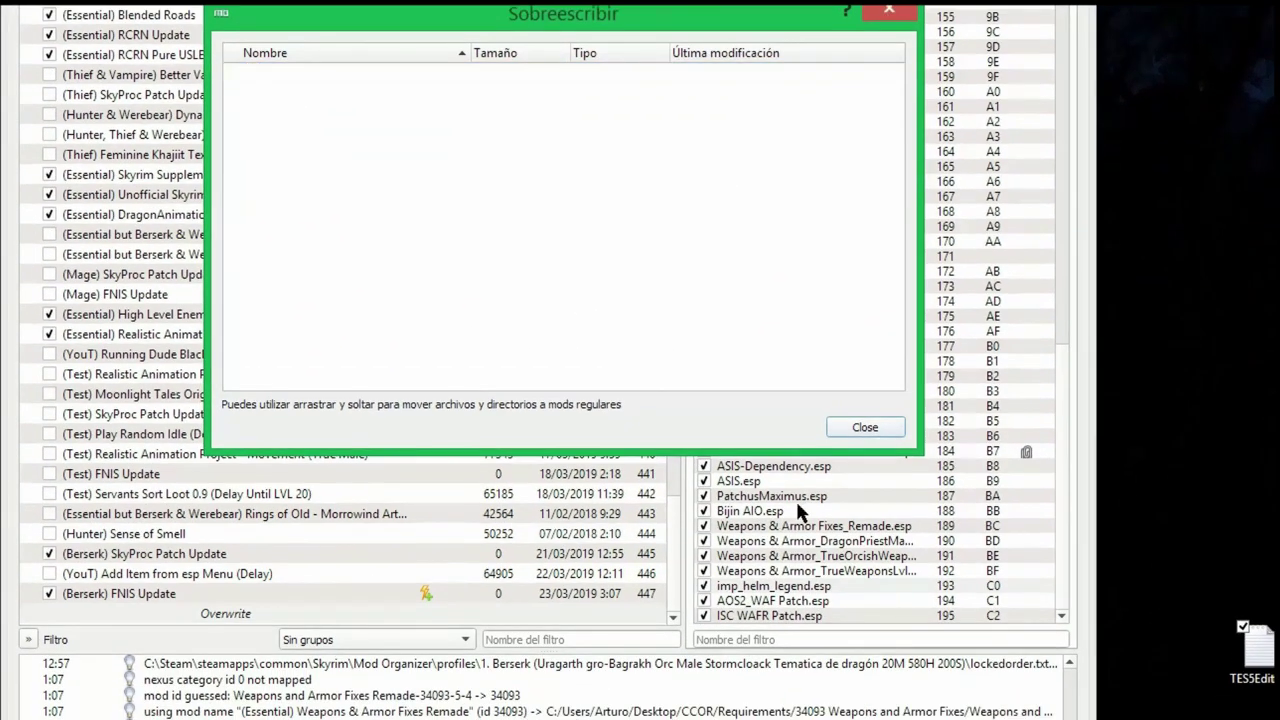
click(838, 655)
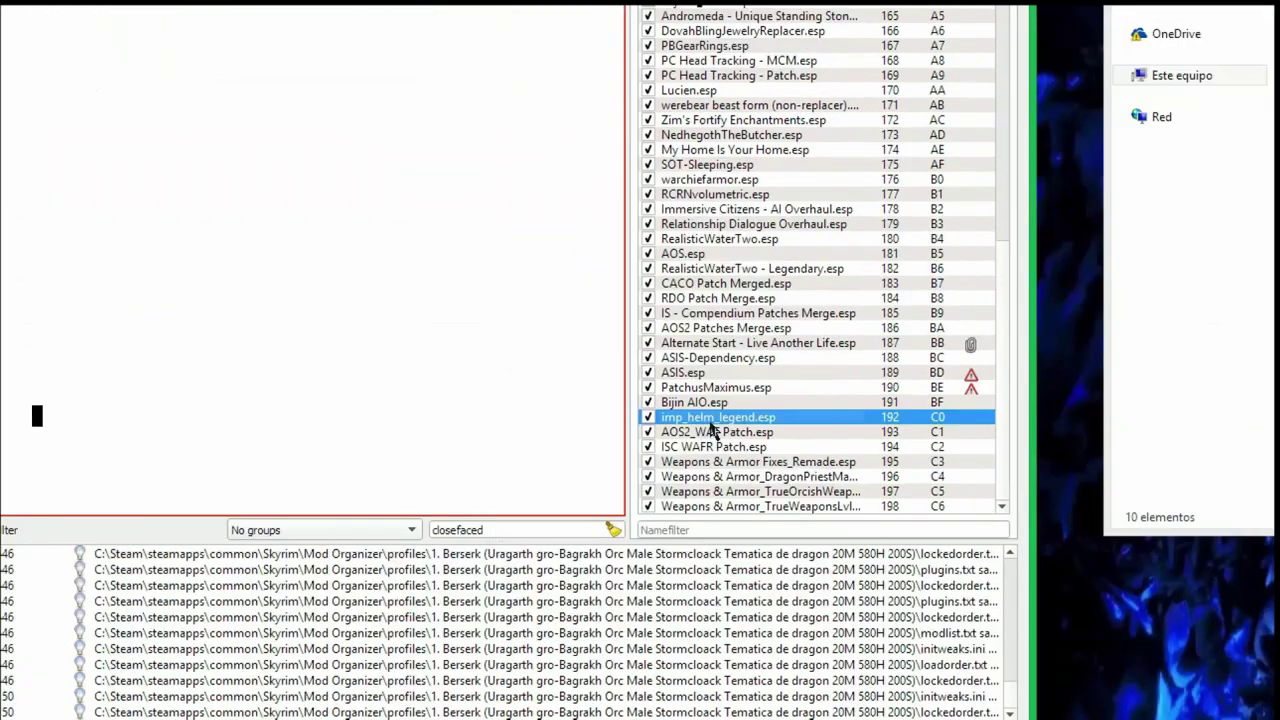
- Temporarily enable the closefaced helmets patches for Konahrik's and disable imp_helm_legend.esp to check the masters of the ICH - Konahriks Accoutrements patch
mouse_move(729, 423)
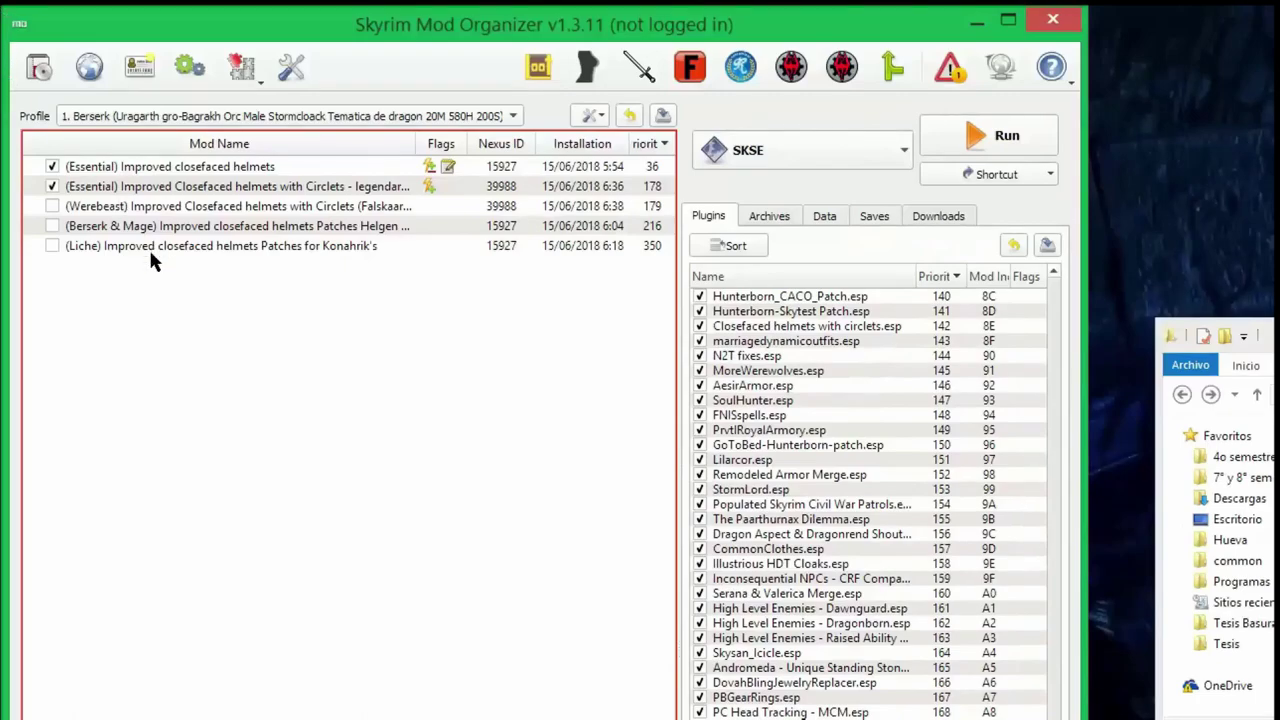
click(135, 249)
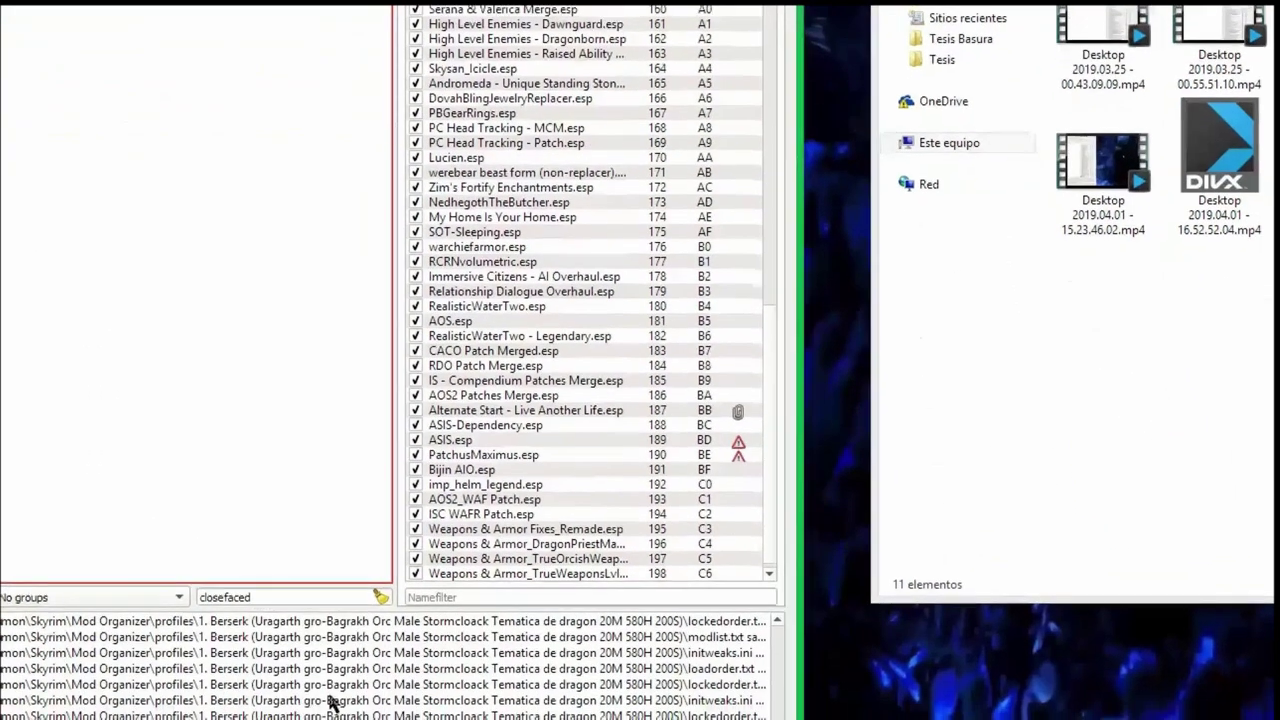
scroll(591, 441, down, 1)
scroll(588, 462, up, 2)
scroll(588, 470, down, 1)
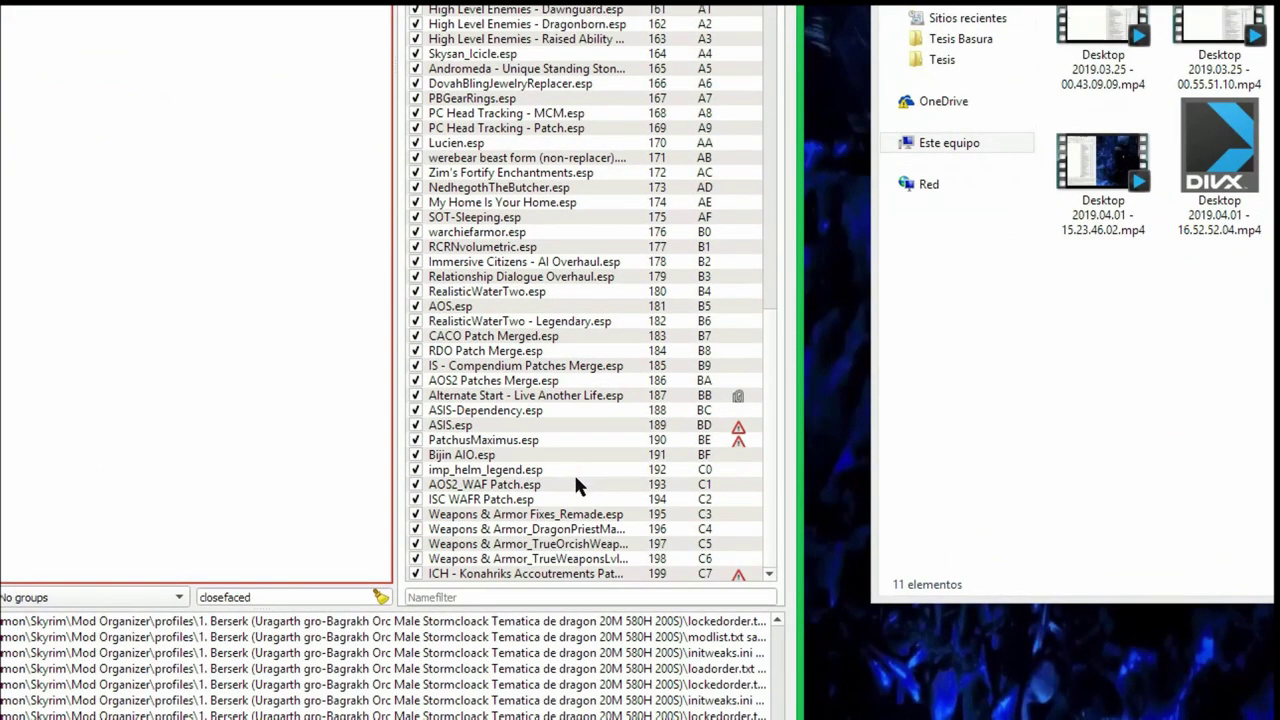
click(416, 470)
click(440, 470)
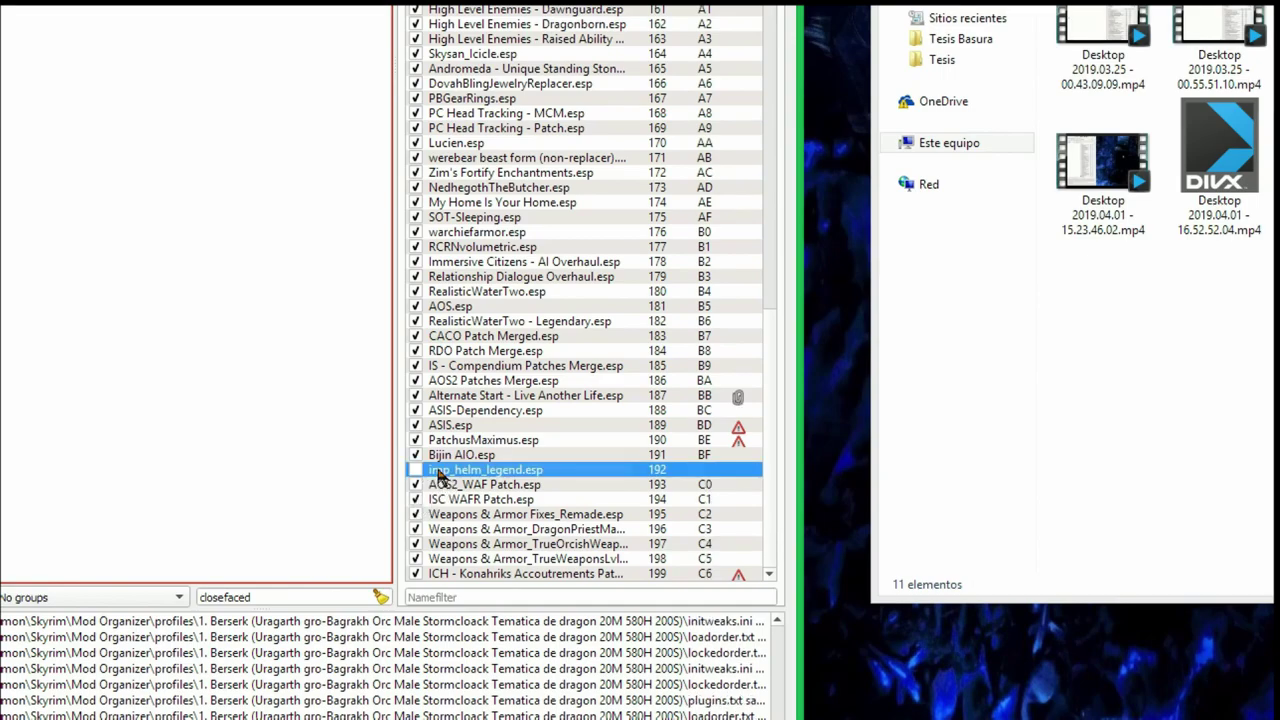
click(470, 575)
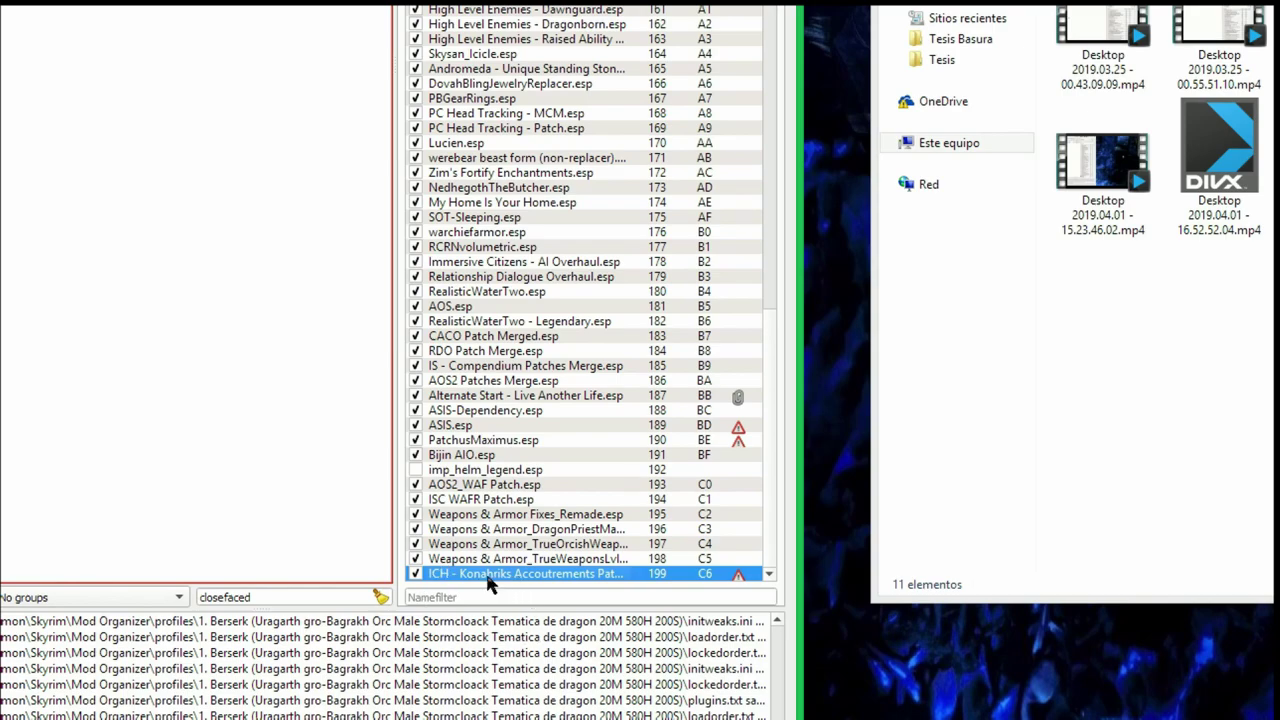
mouse_move(490, 585)
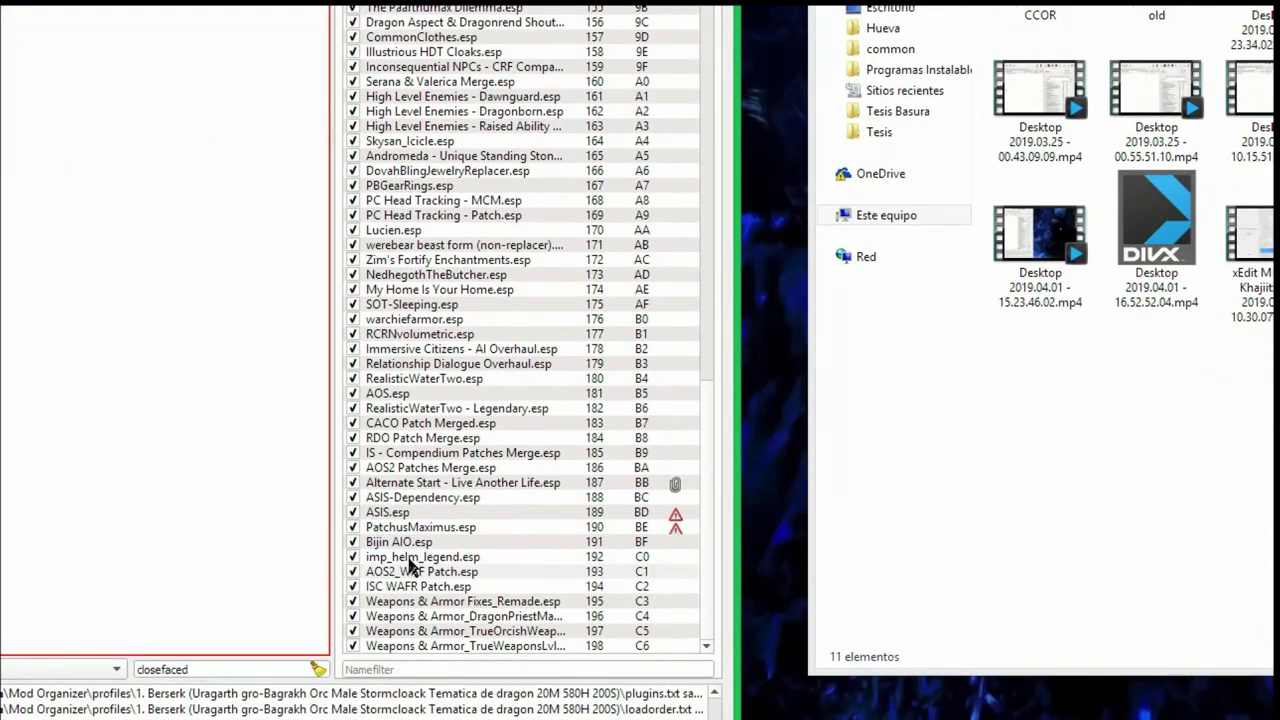
- Move AOS2_WAF Patch.esp and ISC WAFR Patch.esp below the Weapons & Armor plugins, and select the range from Weapons & Armor Fixes_Remade.esp to ISC WAFR Patch.esp
click(405, 574)
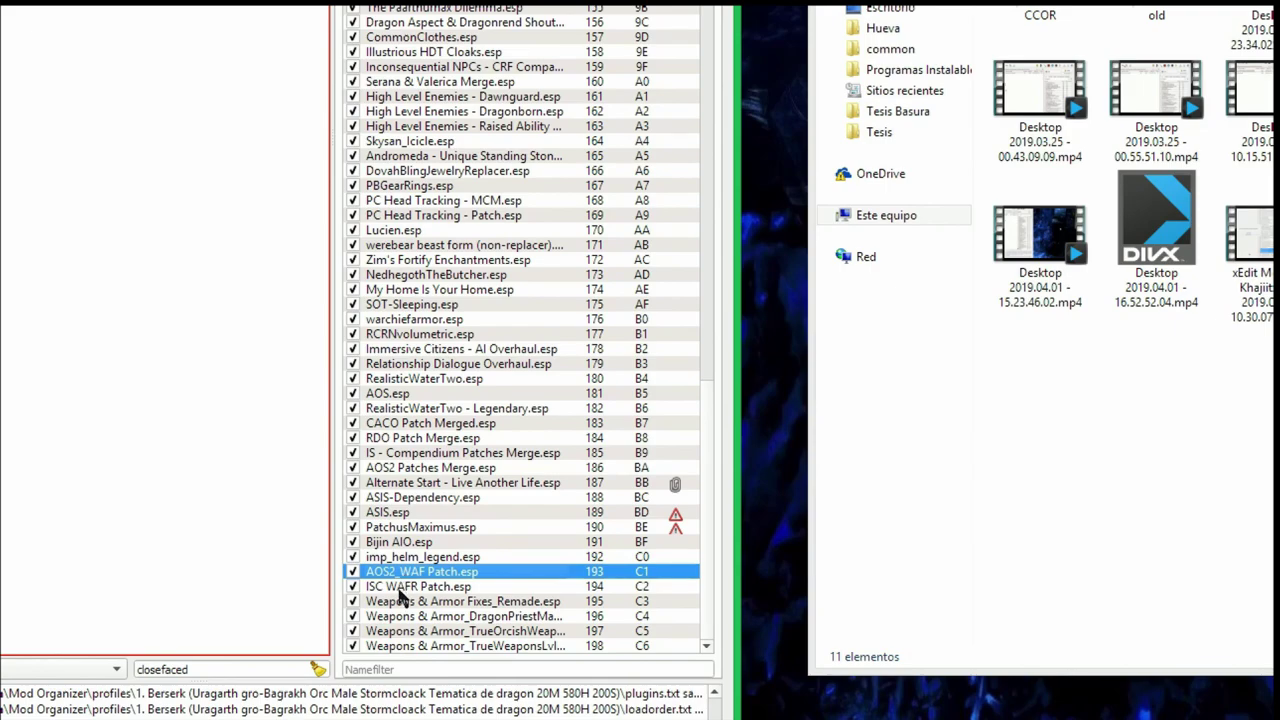
shift+click(397, 590)
drag(405, 571, 466, 655)
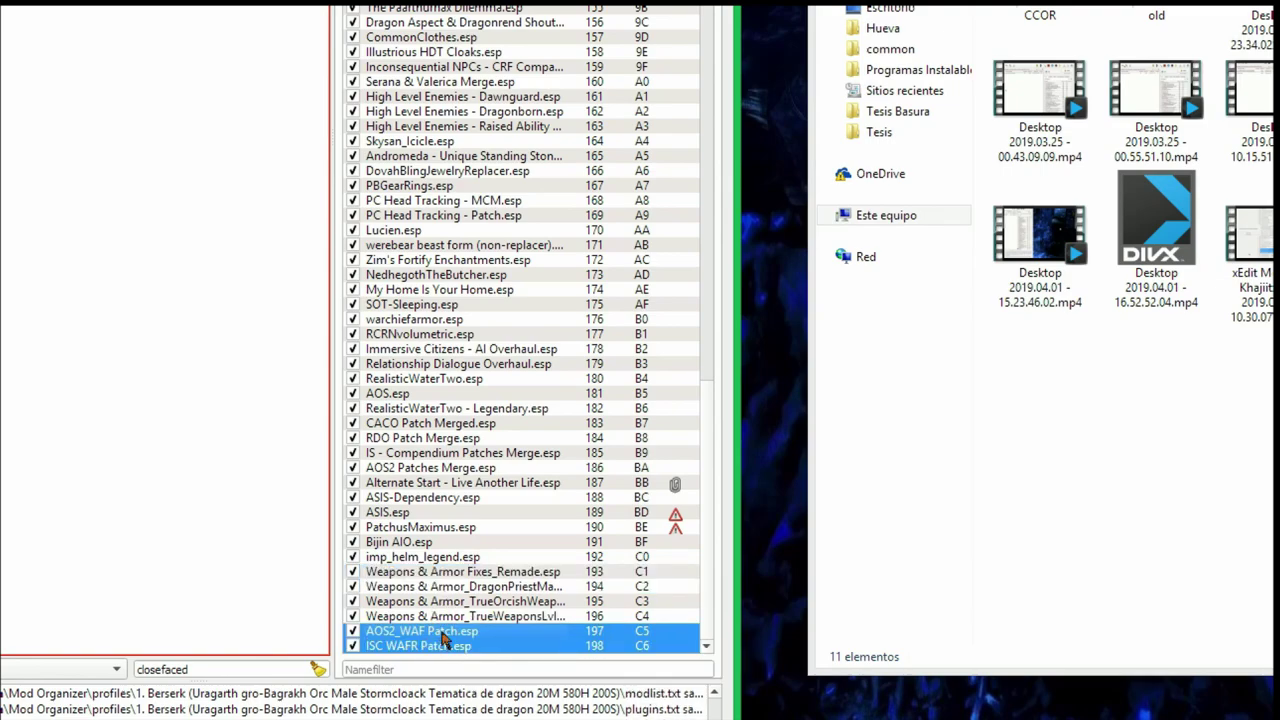
click(420, 573)
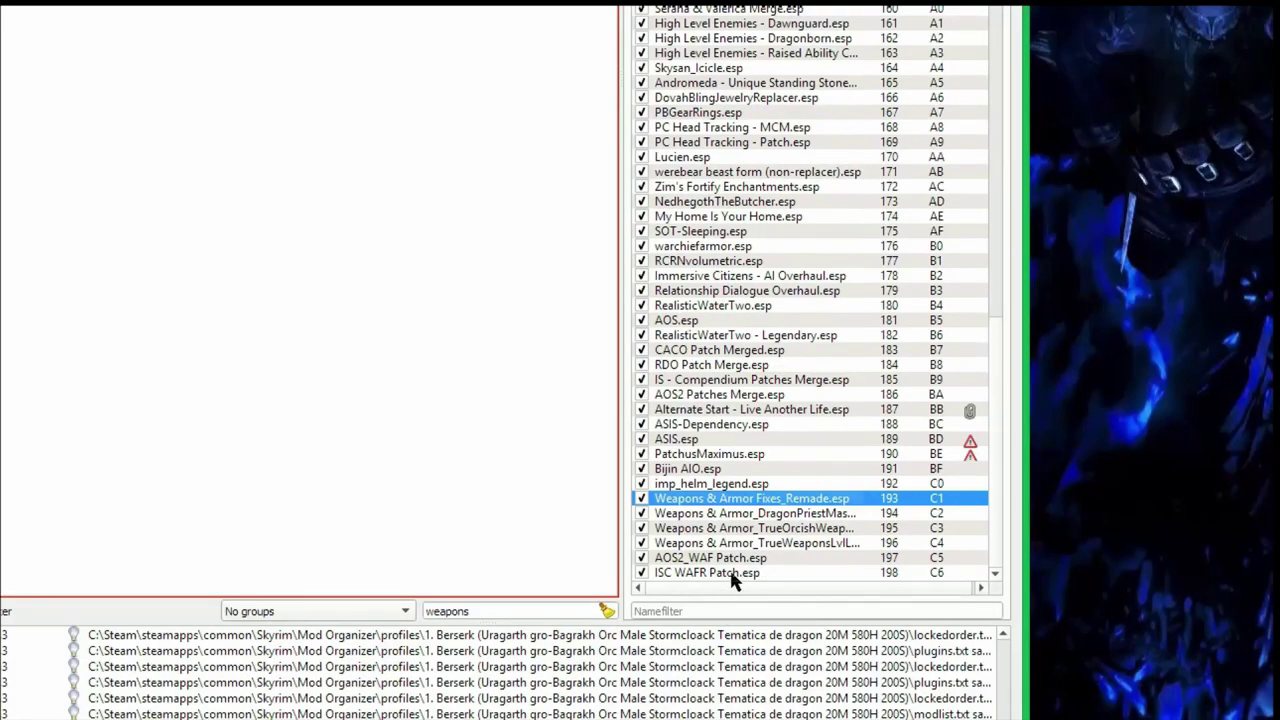
shift+click(731, 574)
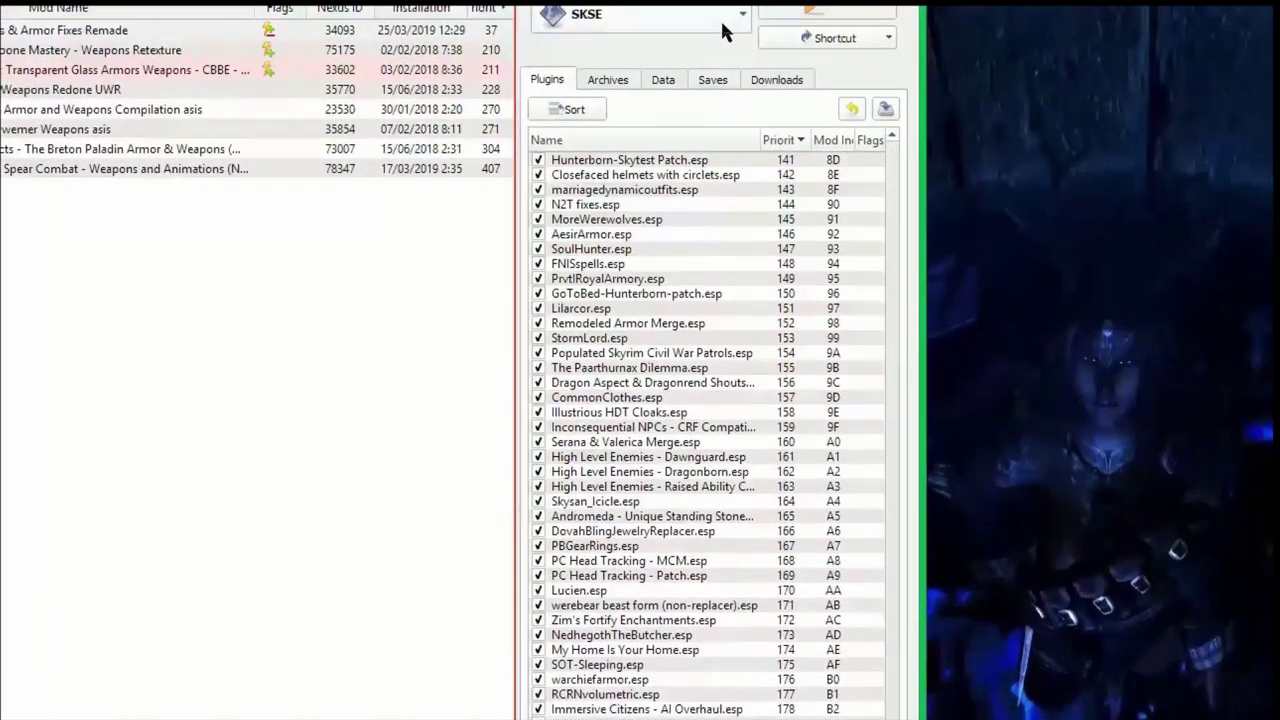
- Launch Merge Plugins from Mod Organizer and load the TES5 Skyrim profile
click(733, 42)
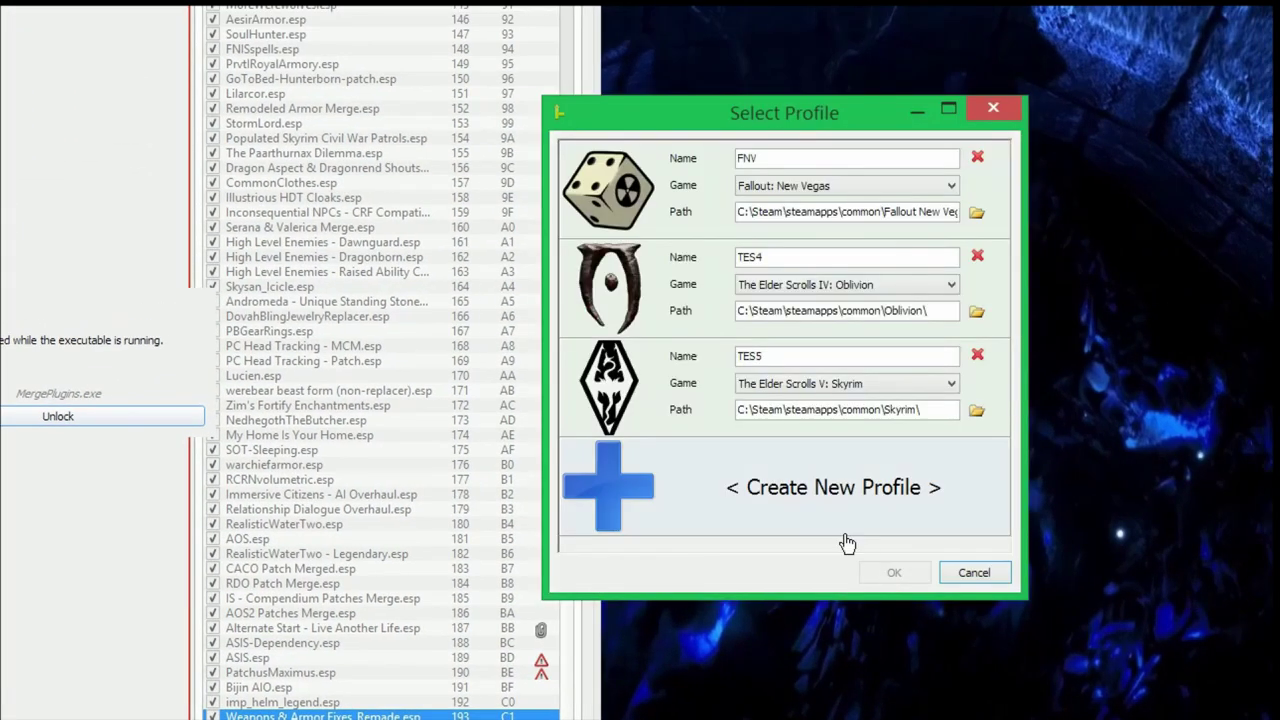
click(620, 372)
click(892, 573)
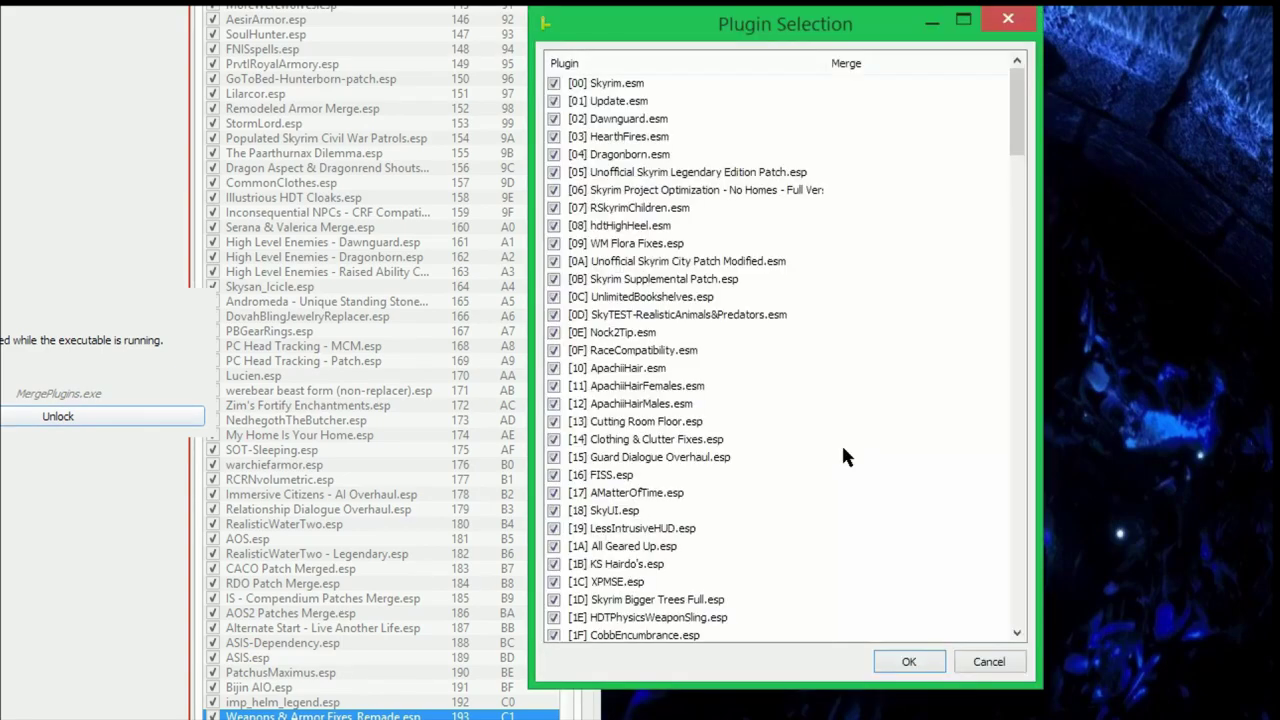
- Deselect all plugins and select only the four Weapons & Armor plugins, AOS2_WAF Patch.esp and ISC WAFR Patch.esp for loading
right_click(586, 297)
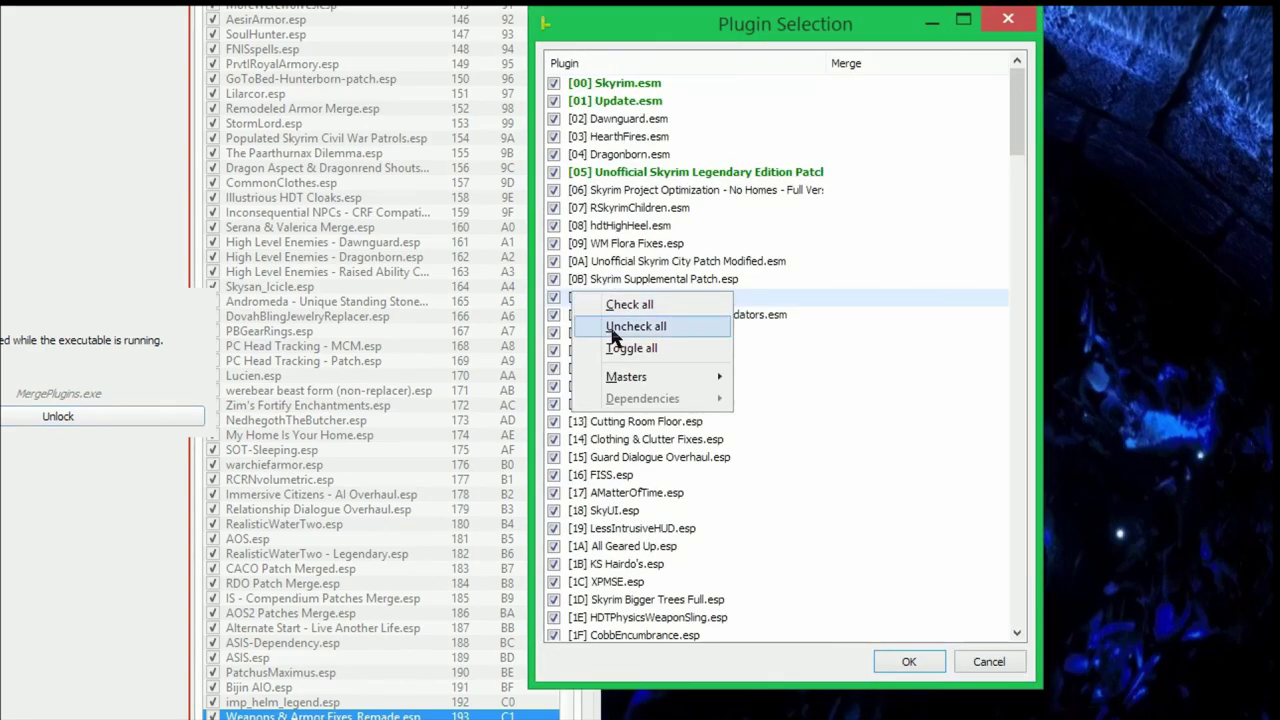
click(615, 328)
scroll(625, 350, down, 20)
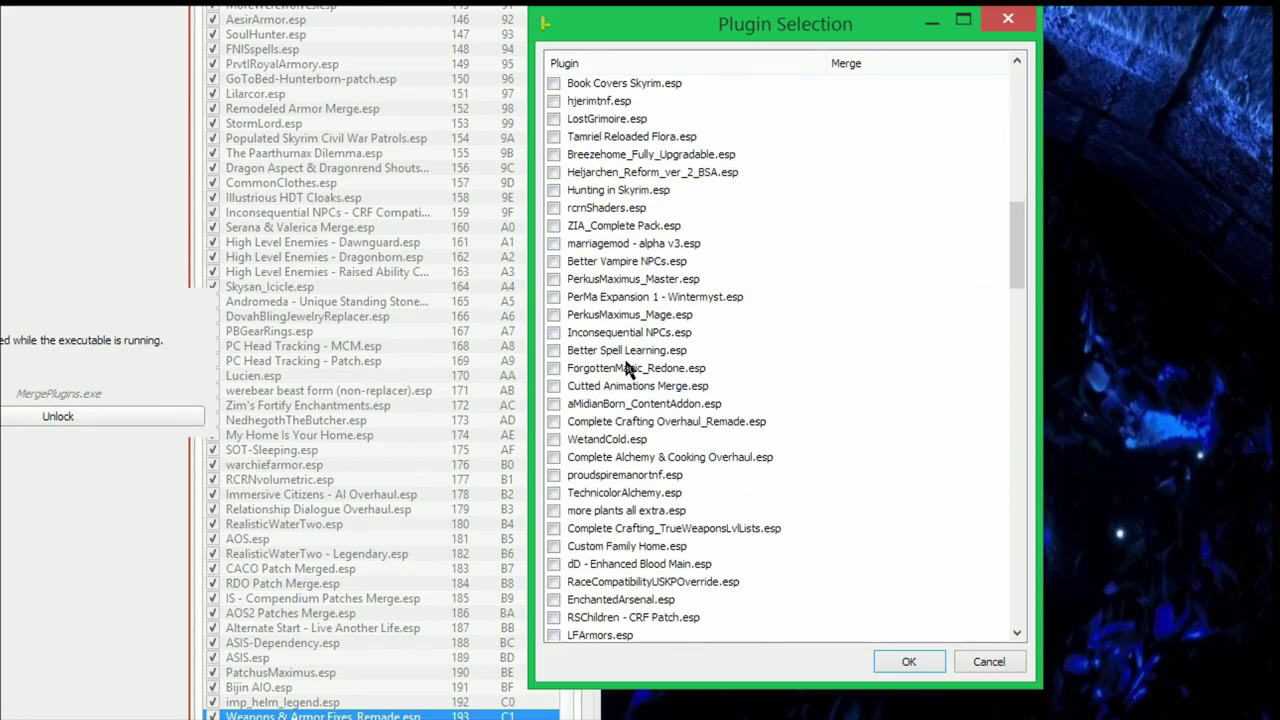
scroll(628, 370, down, 15)
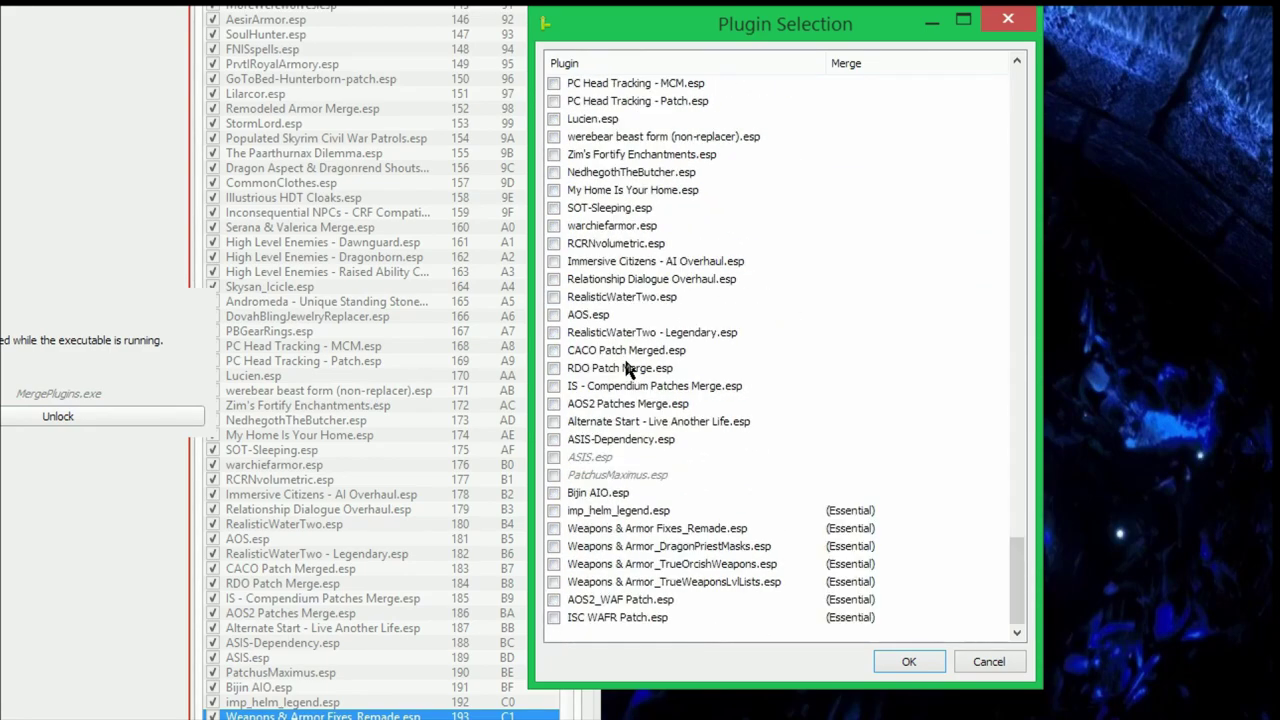
click(555, 528)
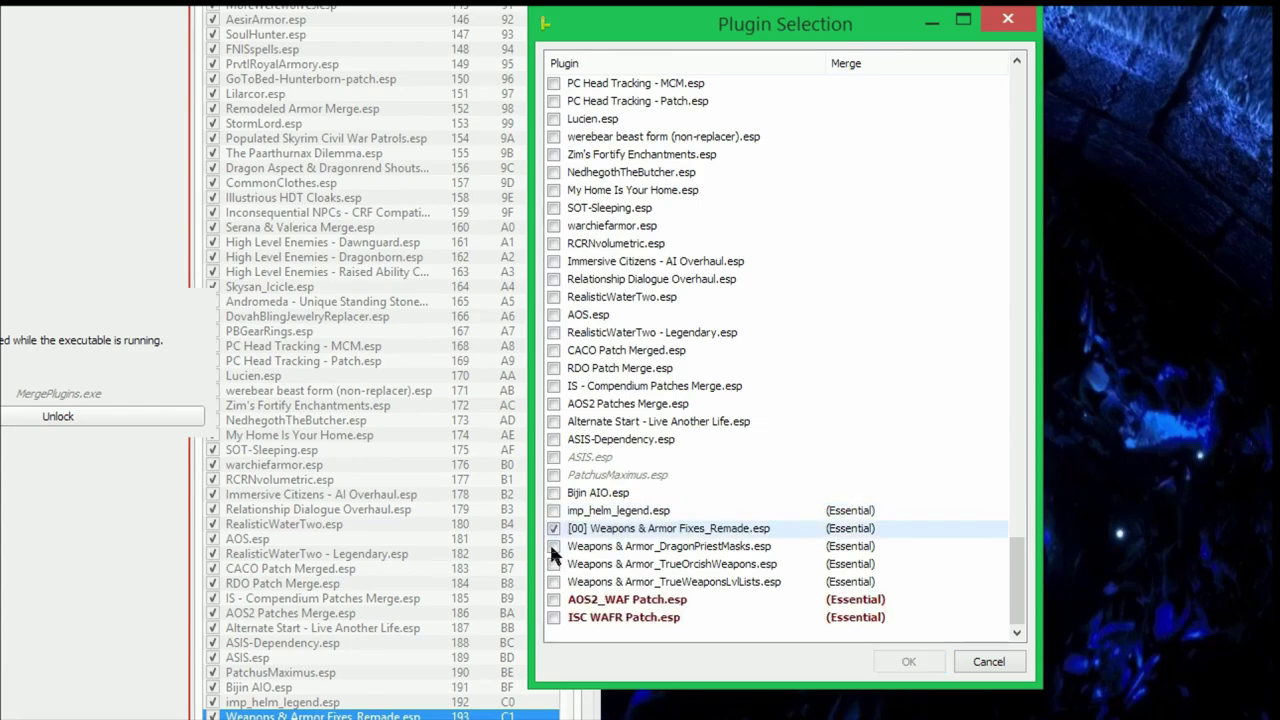
click(553, 547)
click(553, 564)
click(553, 582)
click(553, 600)
click(553, 617)
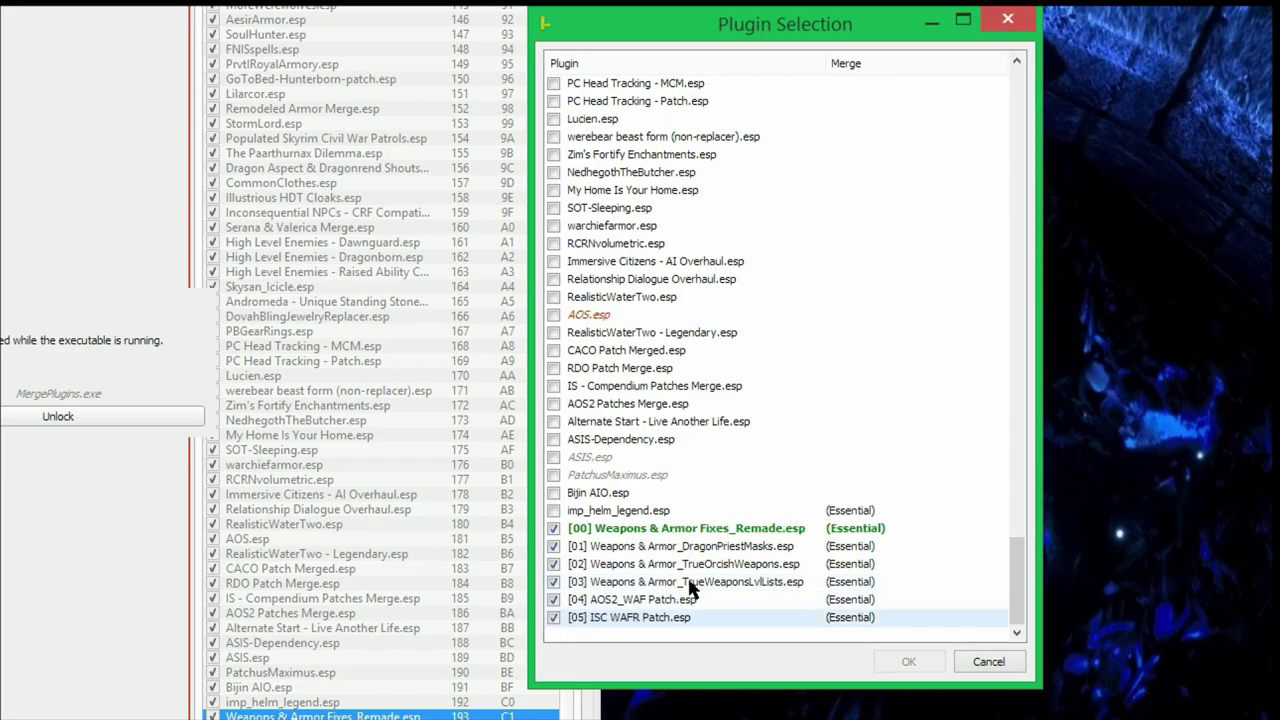
- Add the required masters AOS.esp, Immersive Sounds - Compendium.esp, Dragonborn.esm, Dawnguard.esm, Update.esm and Skyrim.esm to the selection and load the plugins
click(553, 316)
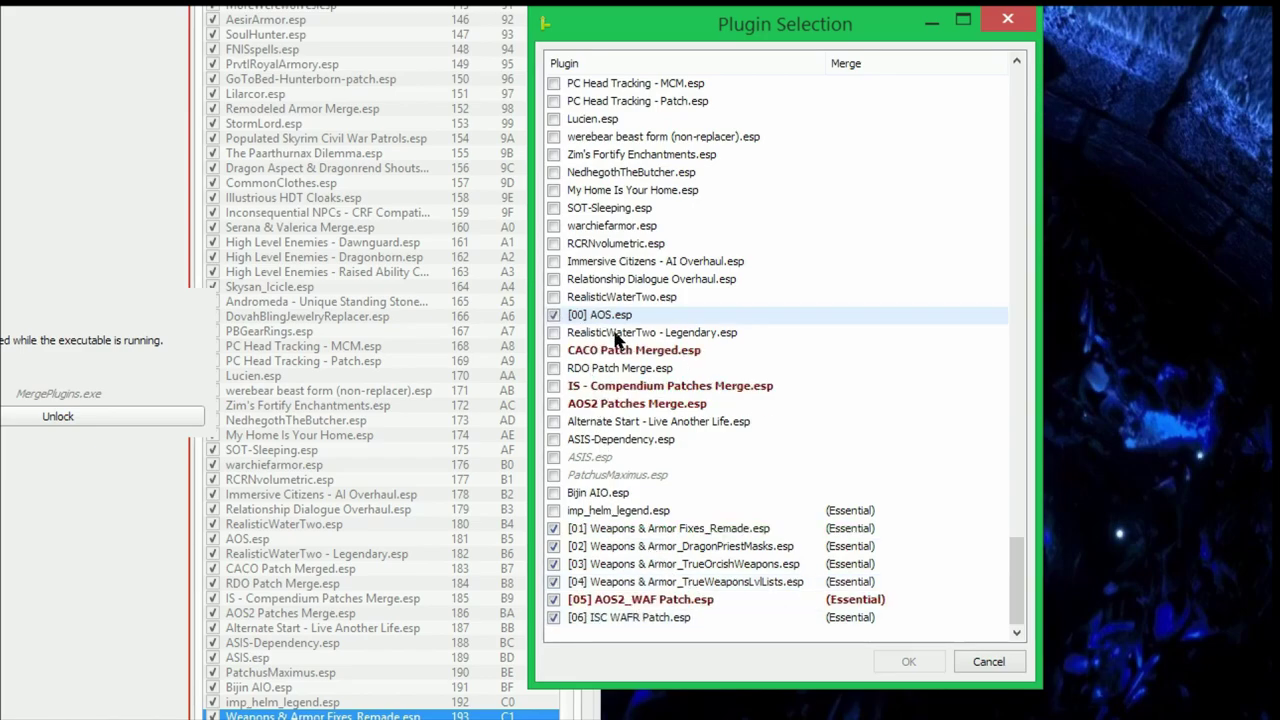
scroll(617, 338, up, 15)
scroll(617, 338, up, 20)
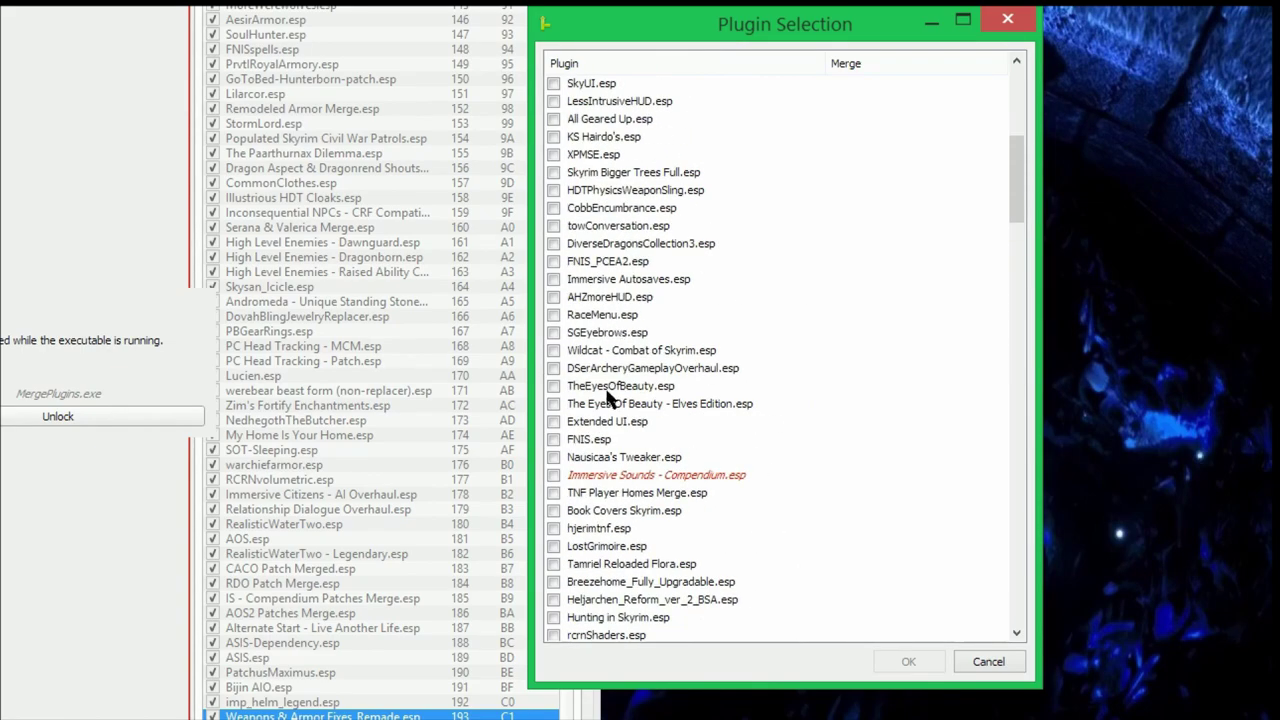
click(554, 476)
scroll(617, 484, up, 8)
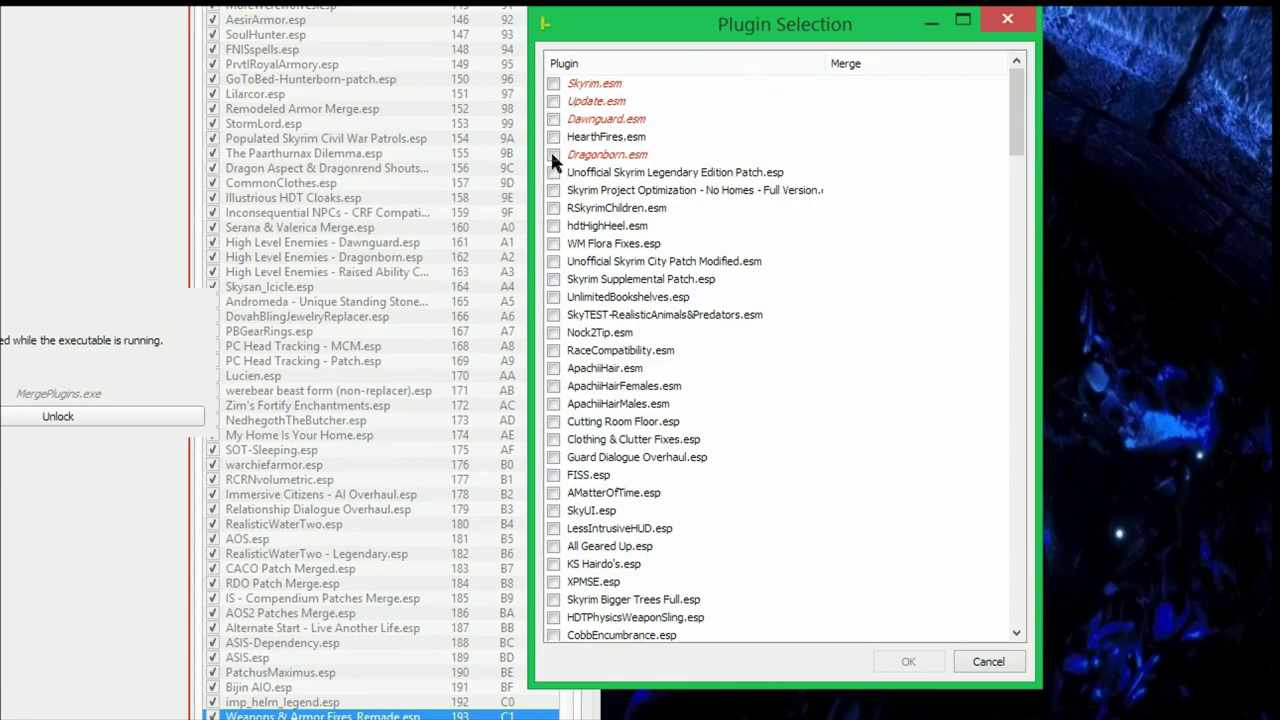
click(553, 154)
click(553, 118)
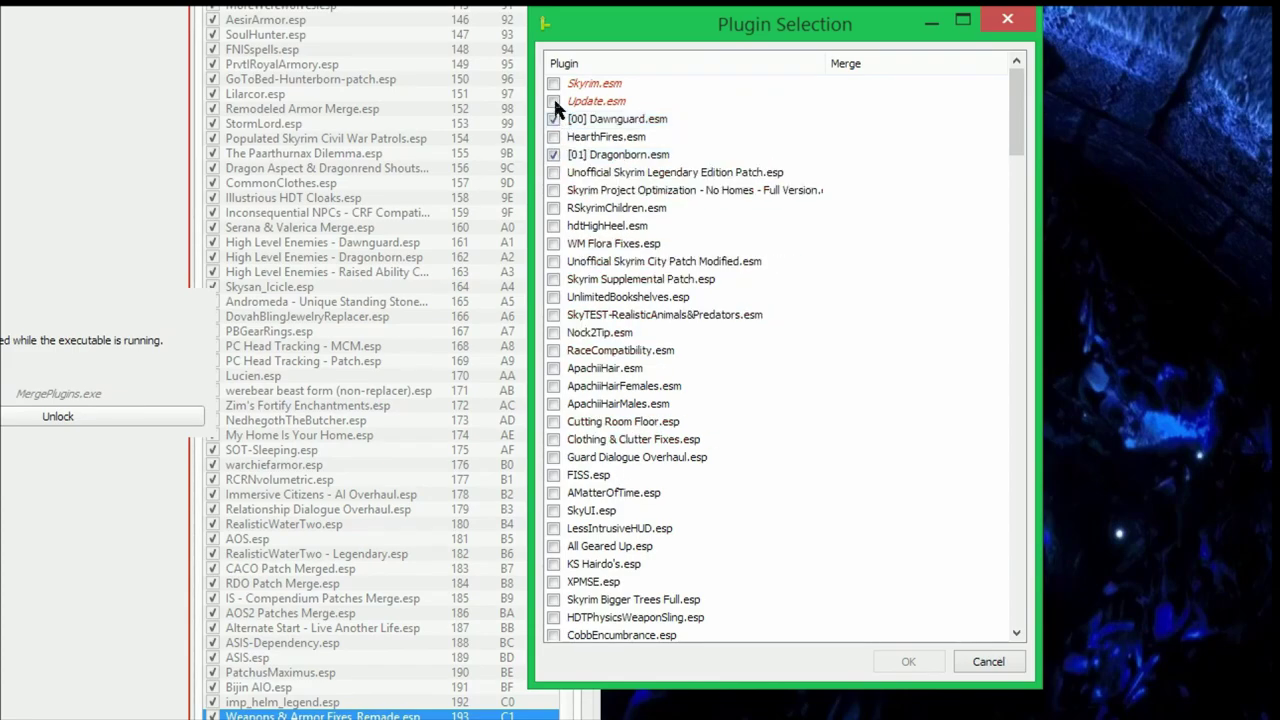
click(553, 101)
click(553, 83)
scroll(777, 543, down, 15)
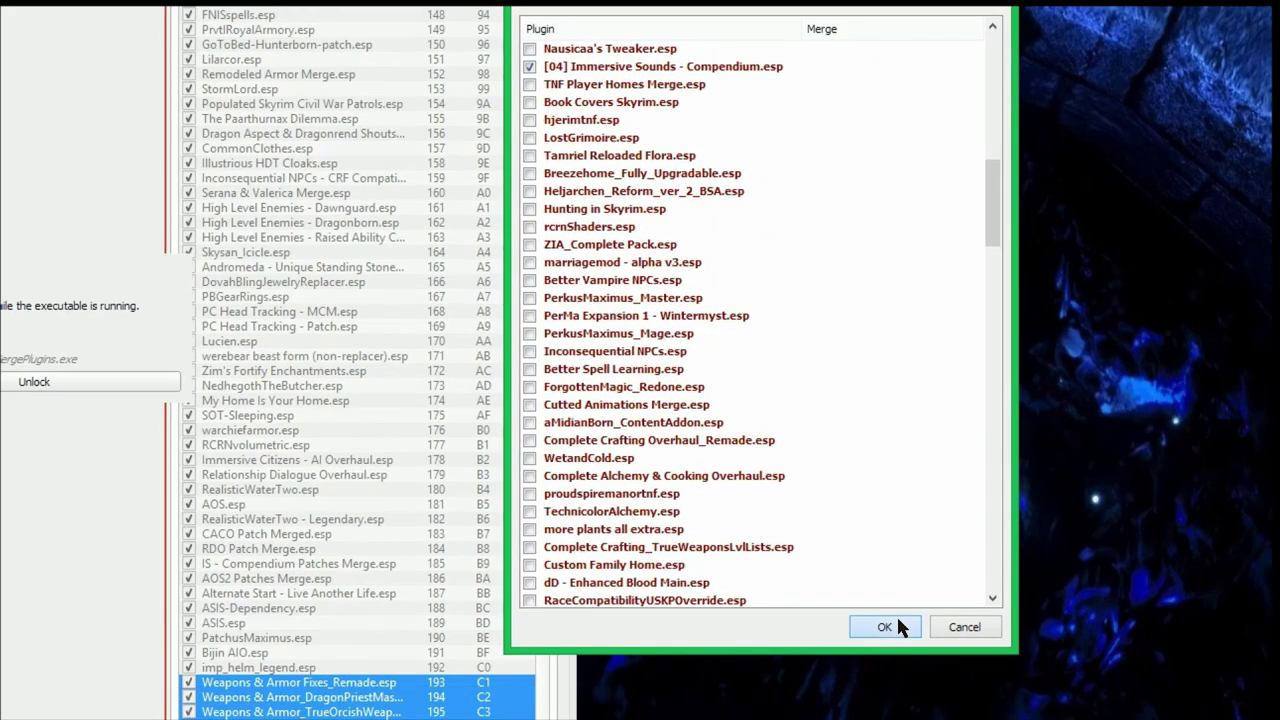
click(885, 627)
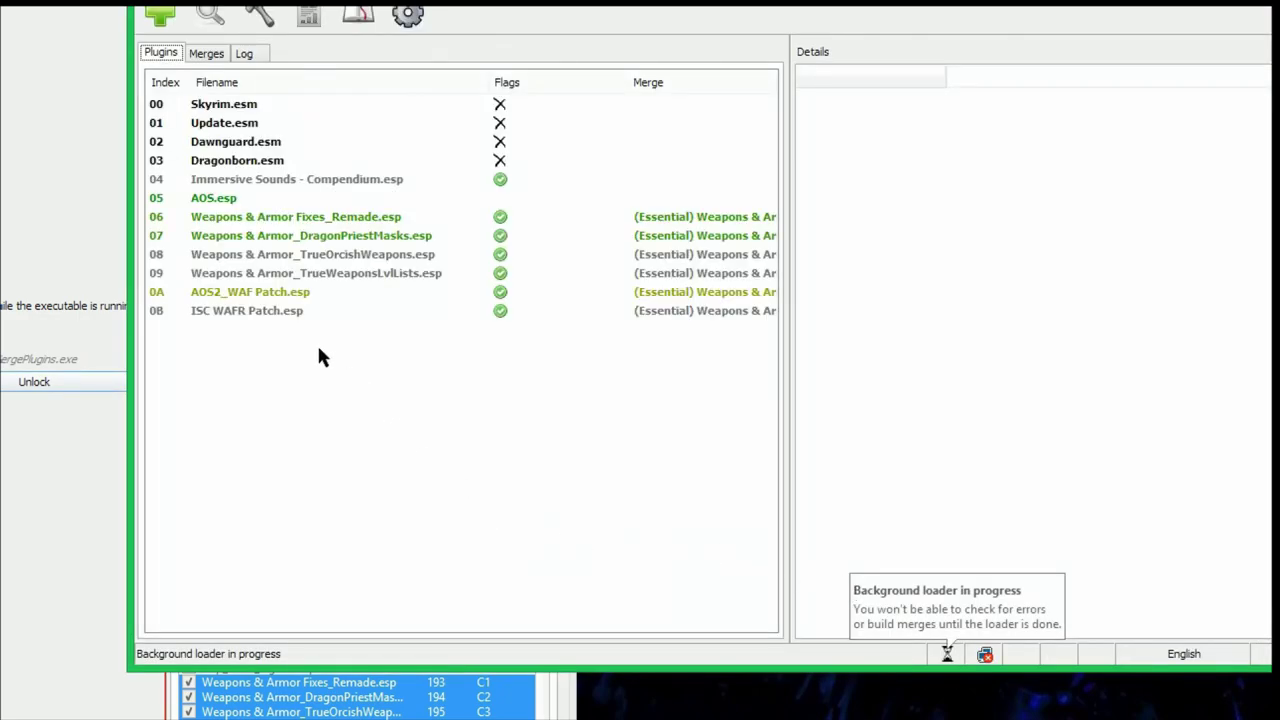
- Delete the old (Essential) Weapons & Armor Fixes Remade Merge from the existing merges and confirm
click(206, 53)
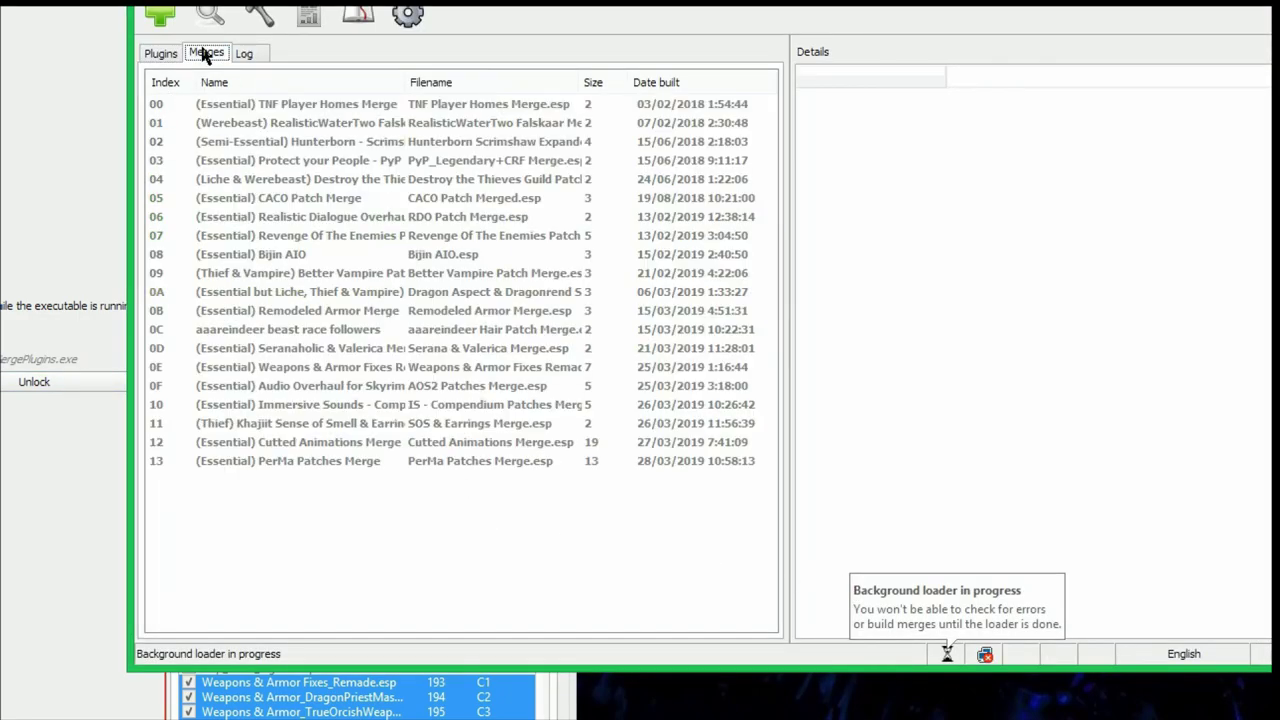
click(452, 371)
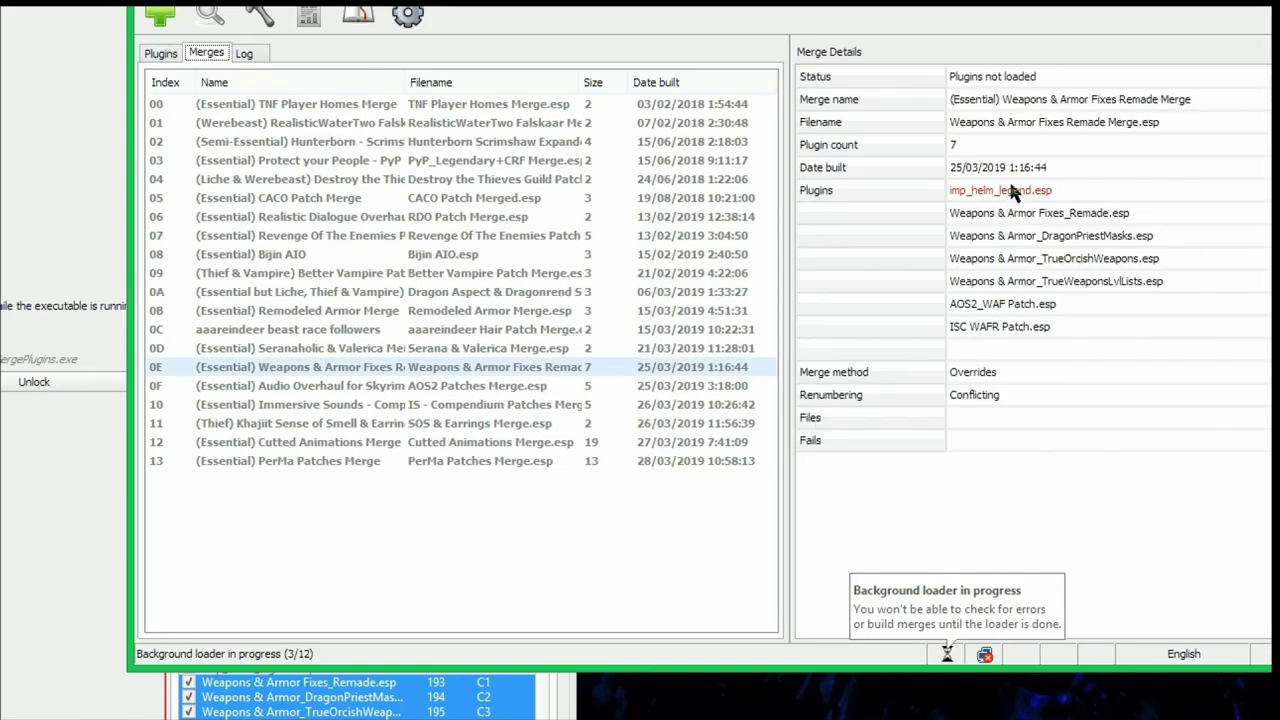
right_click(396, 362)
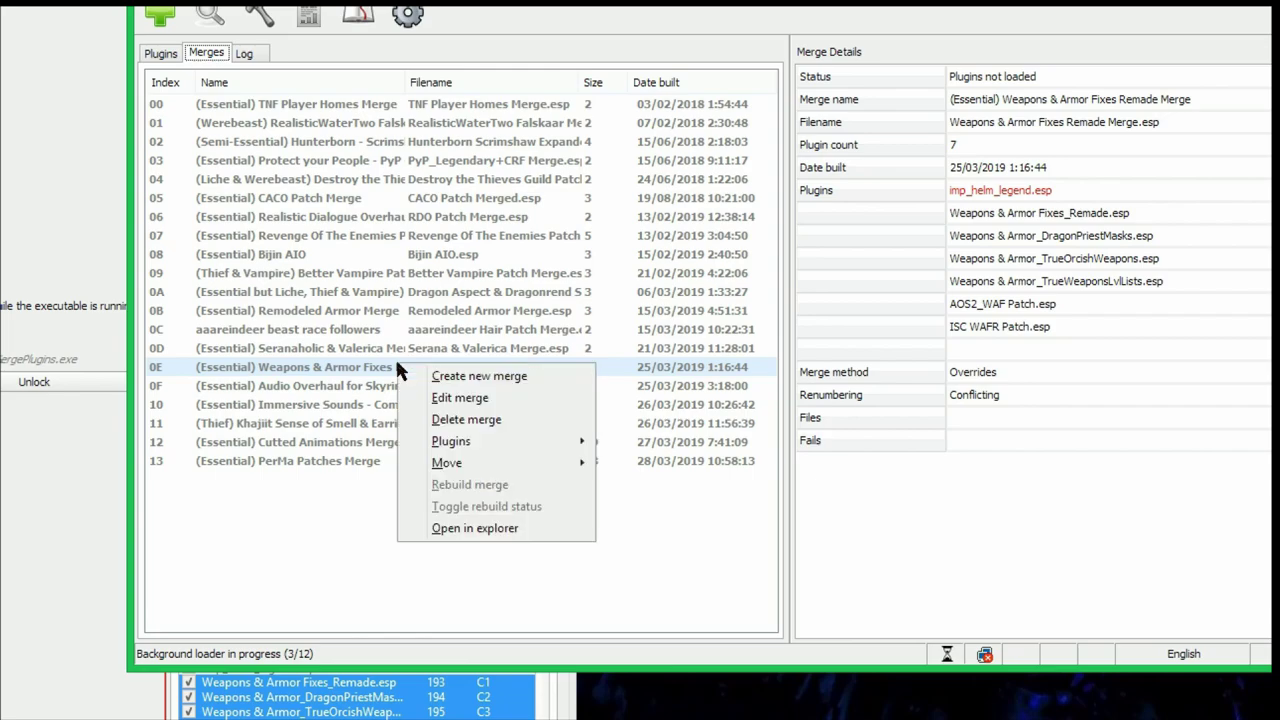
click(471, 418)
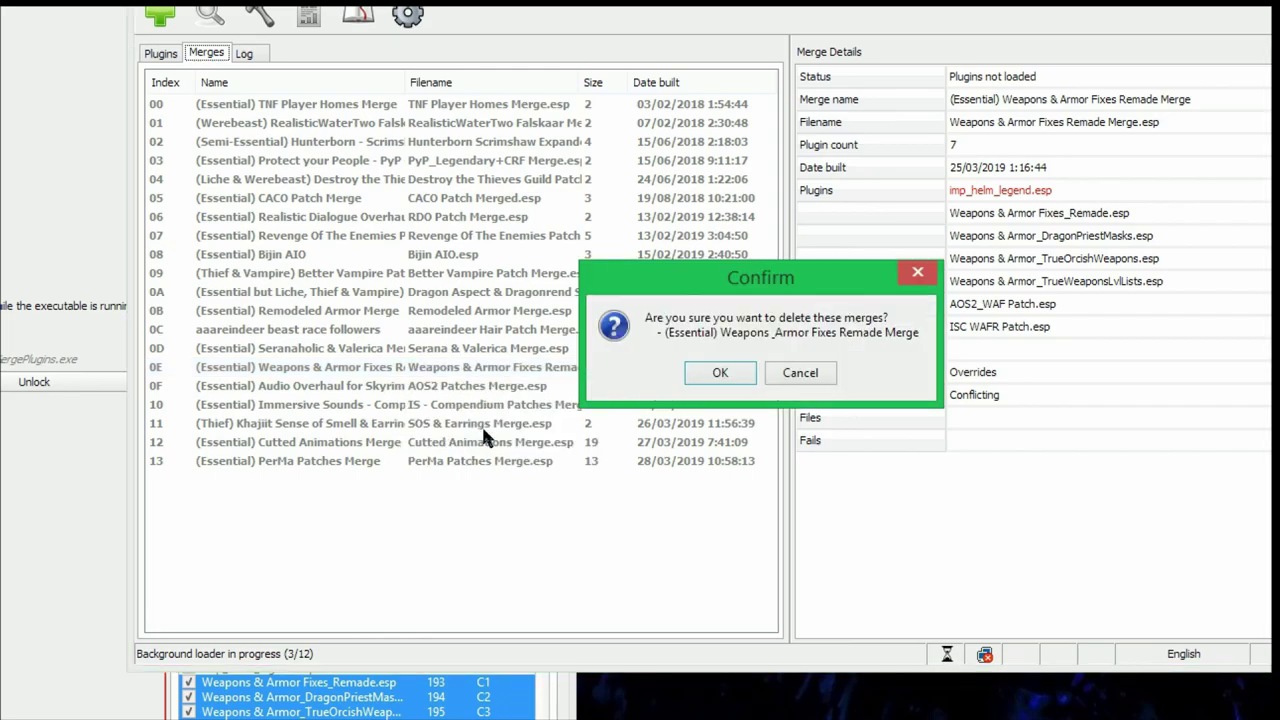
click(765, 370)
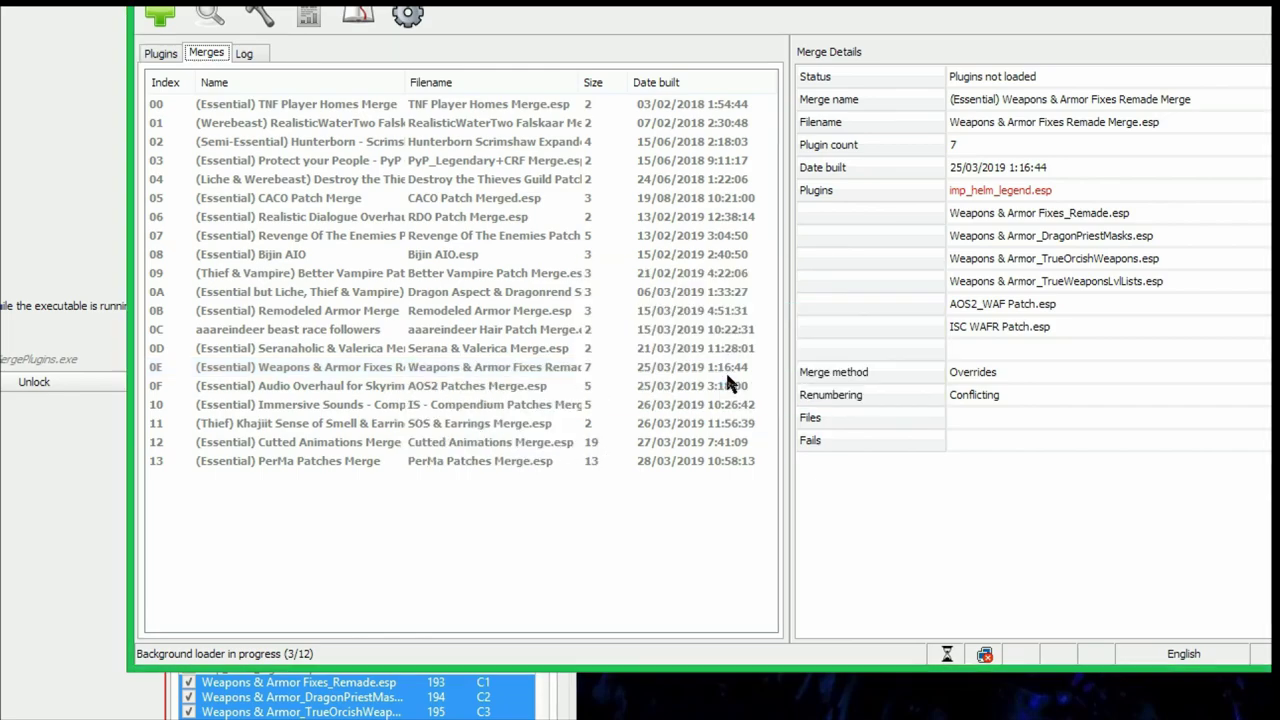
- Reset the error-check status of all plugins from Immersive Sounds - Compendium.esp to ISC WAFR Patch.esp
click(162, 54)
drag(362, 415, 255, 184)
right_click(255, 186)
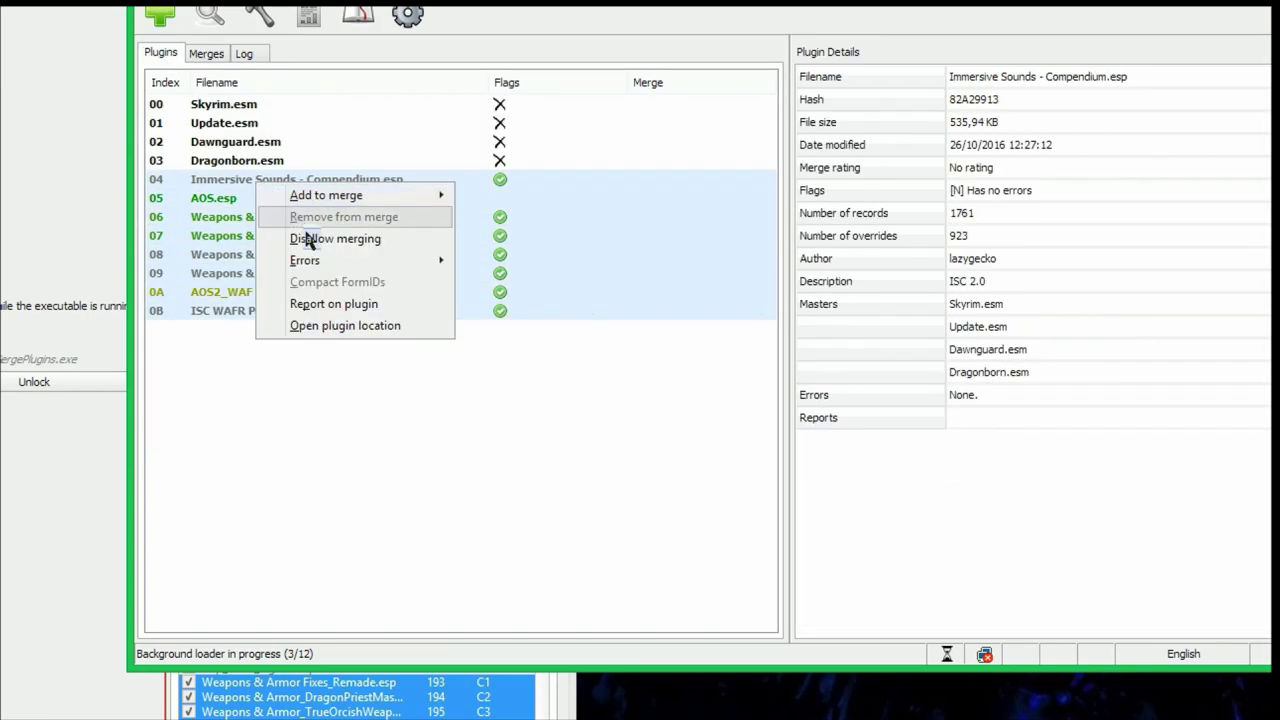
mouse_move(355, 258)
click(513, 326)
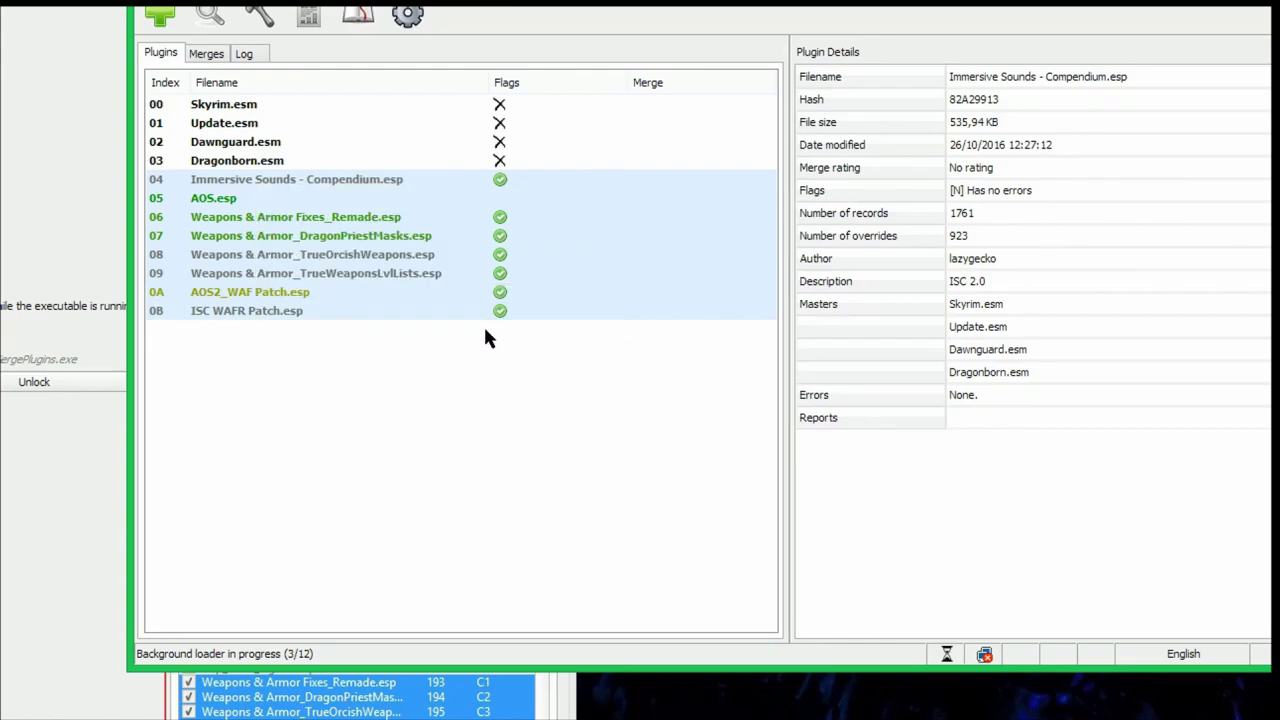
click(449, 364)
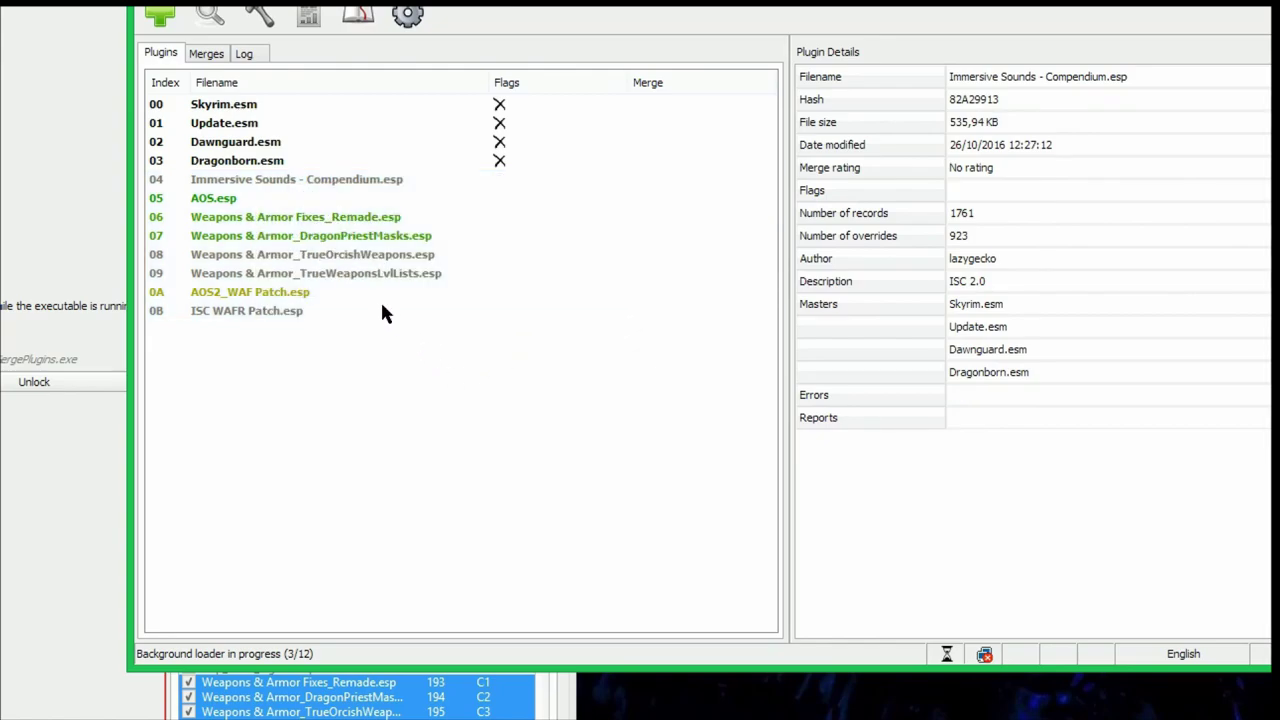
- Select the six plugins from Weapons & Armor Fixes_Remade.esp to ISC WAFR Patch.esp
click(284, 180)
click(295, 216)
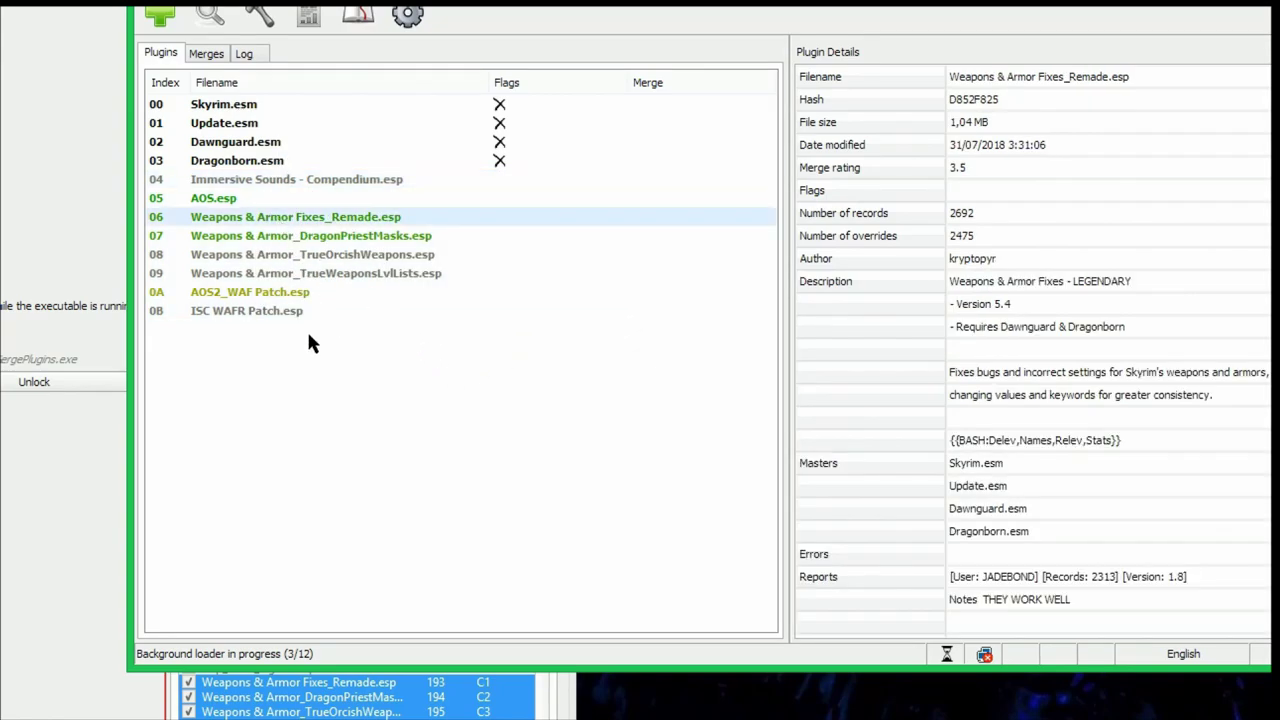
shift+click(238, 310)
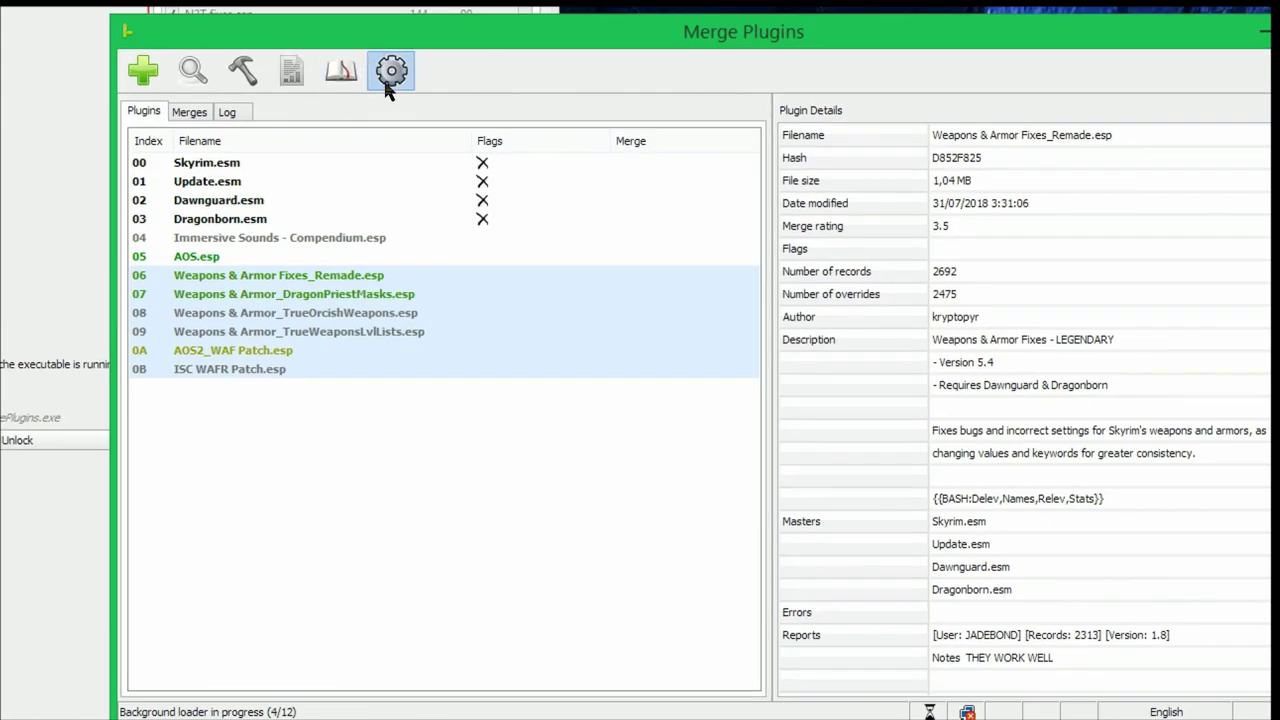
- Enable copying of general assets in the Mod Organizer integration options and save the options
click(388, 86)
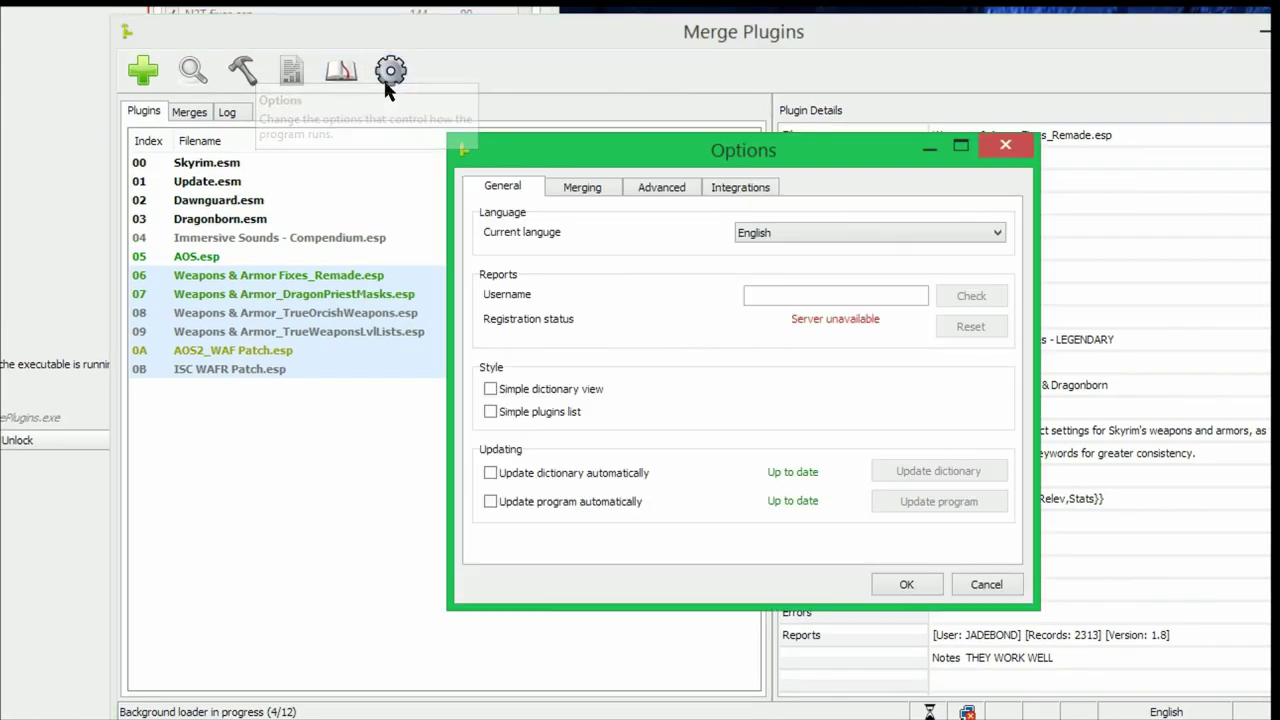
click(741, 186)
click(855, 233)
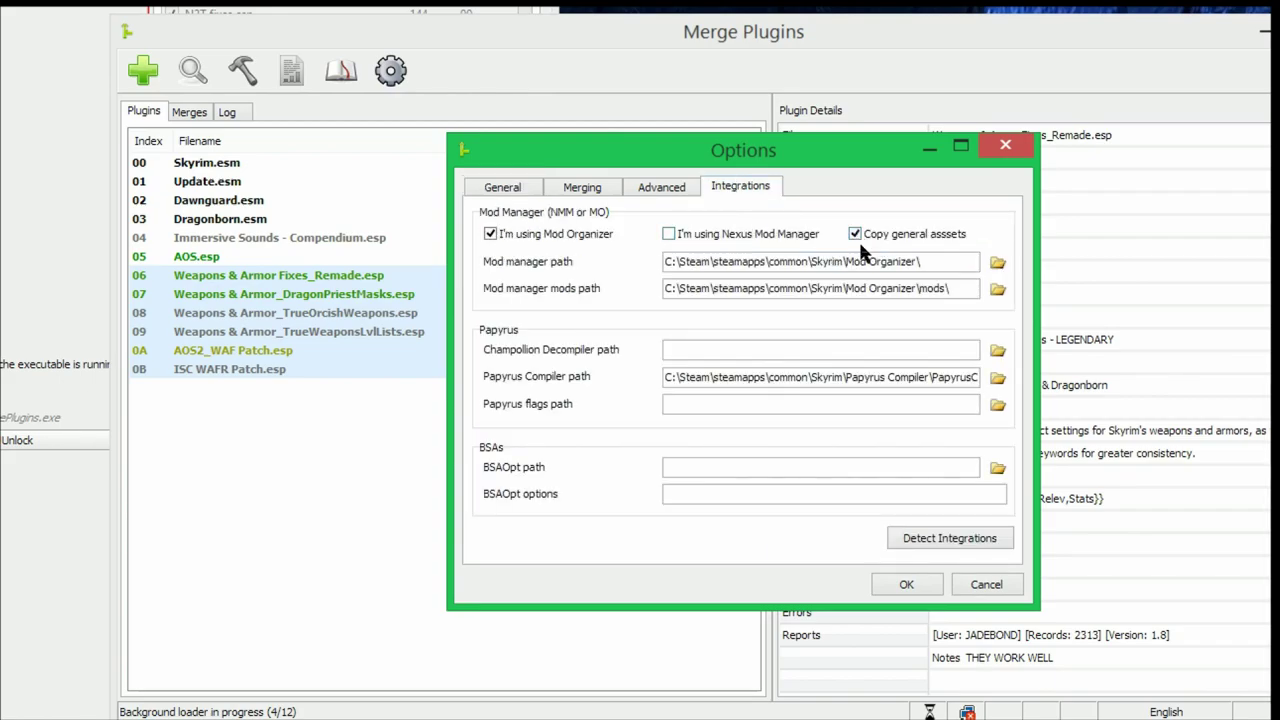
click(906, 586)
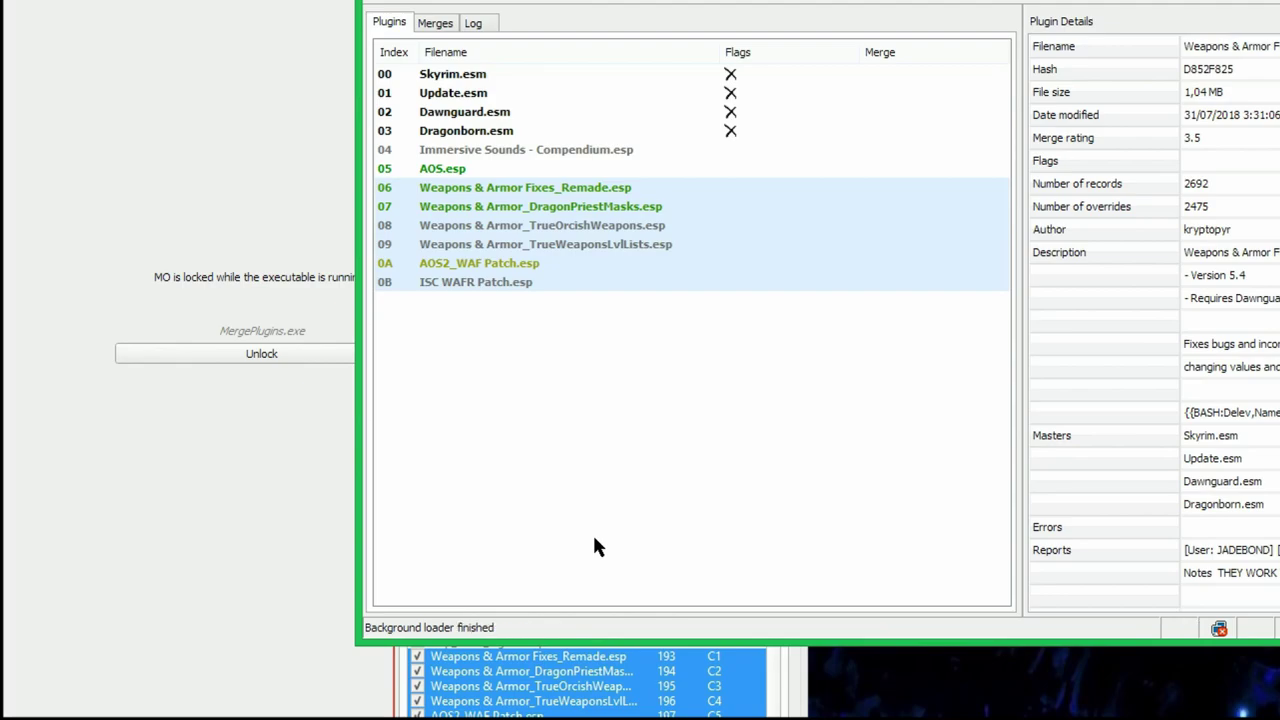
- Add the selected plugins to a new merge named "(Essential) Weapons & Armor Fixes Remade Merge" with filename "Weapons & Armor Fixes Remade Merge.esp"
right_click(500, 192)
mouse_move(616, 205)
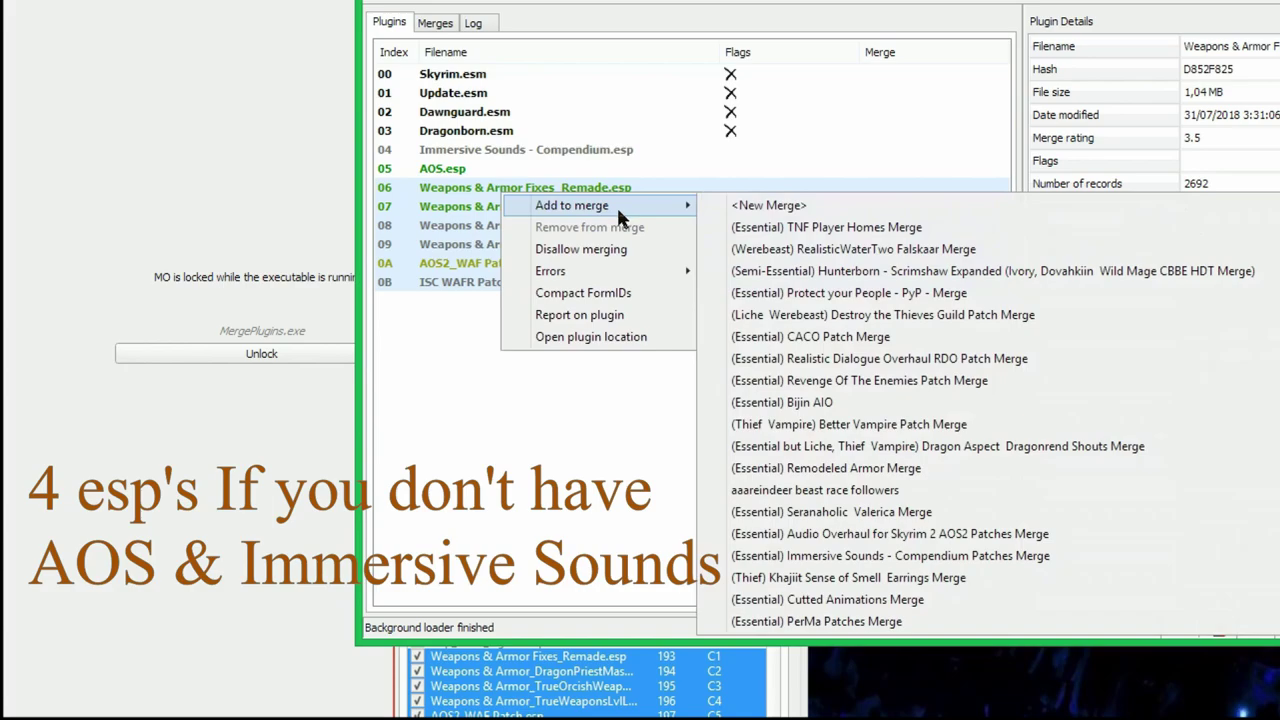
click(749, 207)
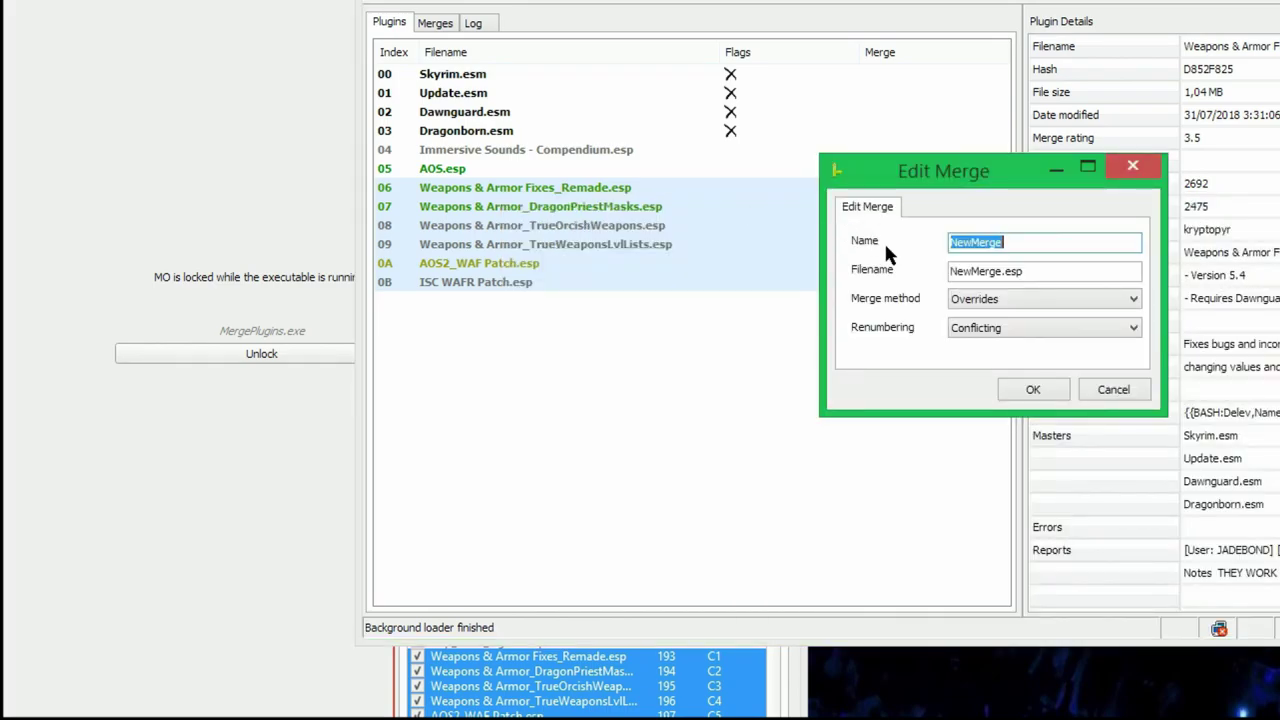
text(()
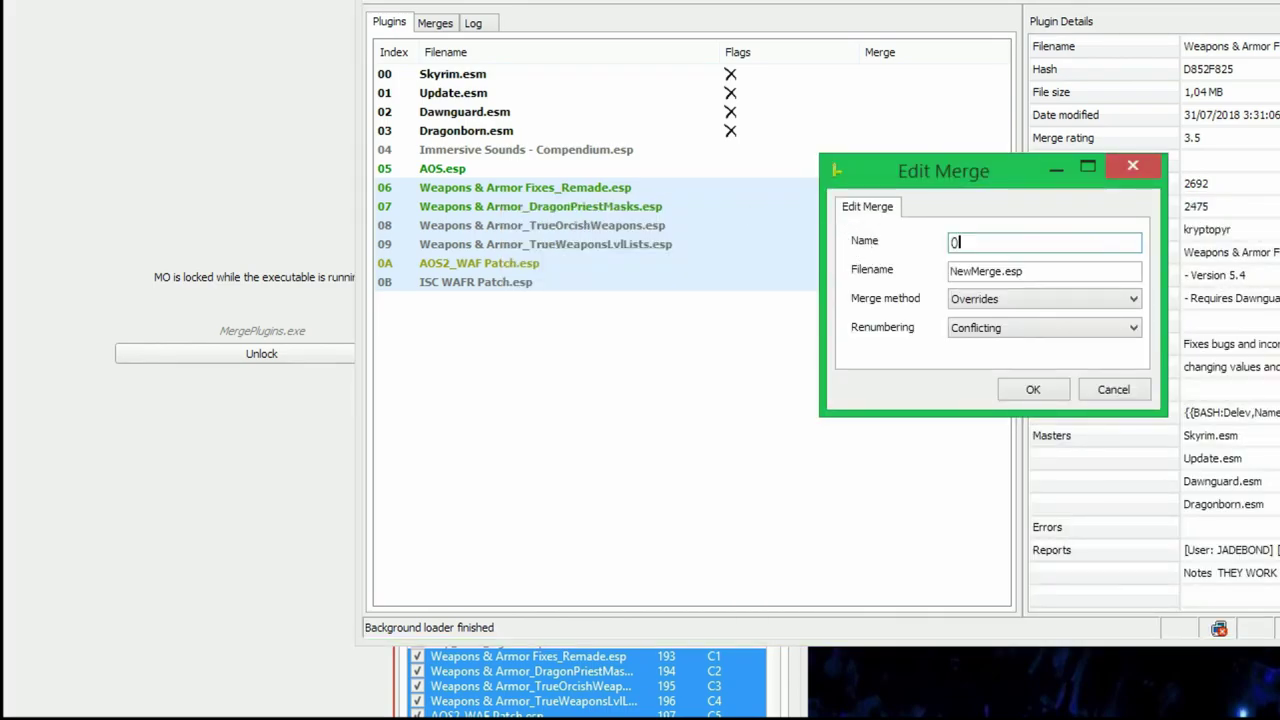
text(Essential)
text(Weapons & Armor Fixes Remade Merge)
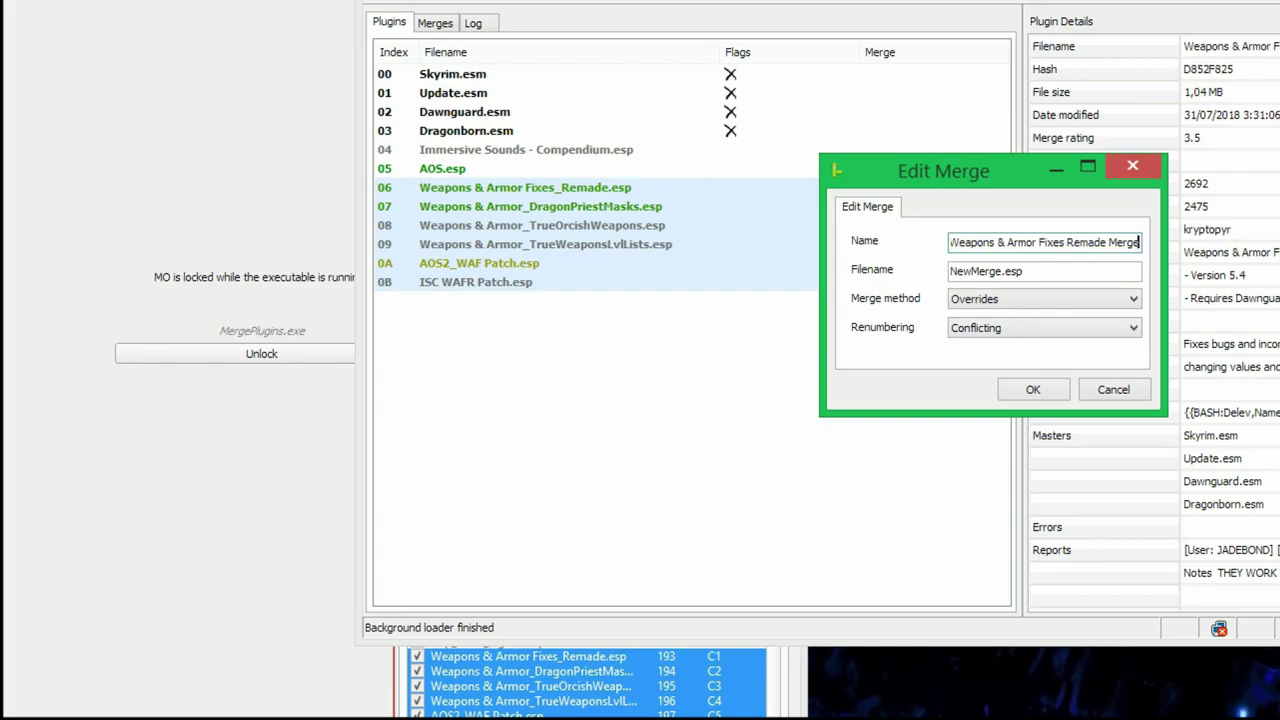
key(Home)
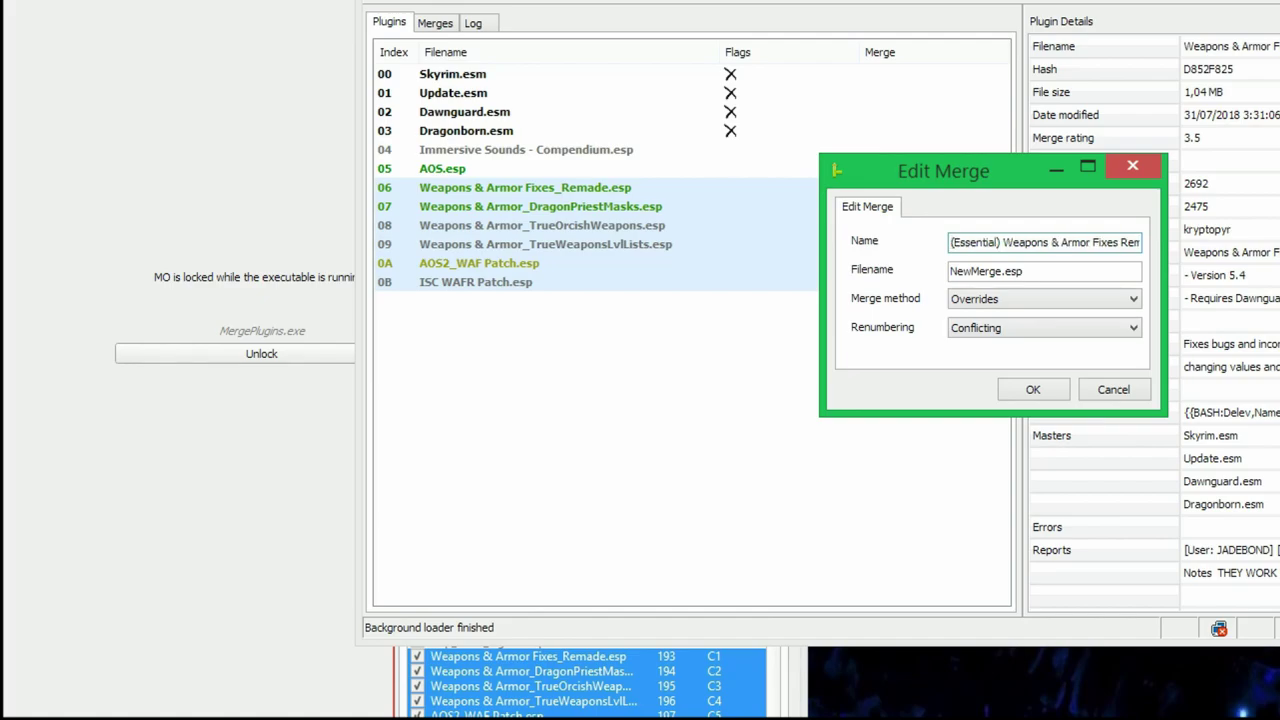
double_click(1040, 262)
key(ctrl+v)
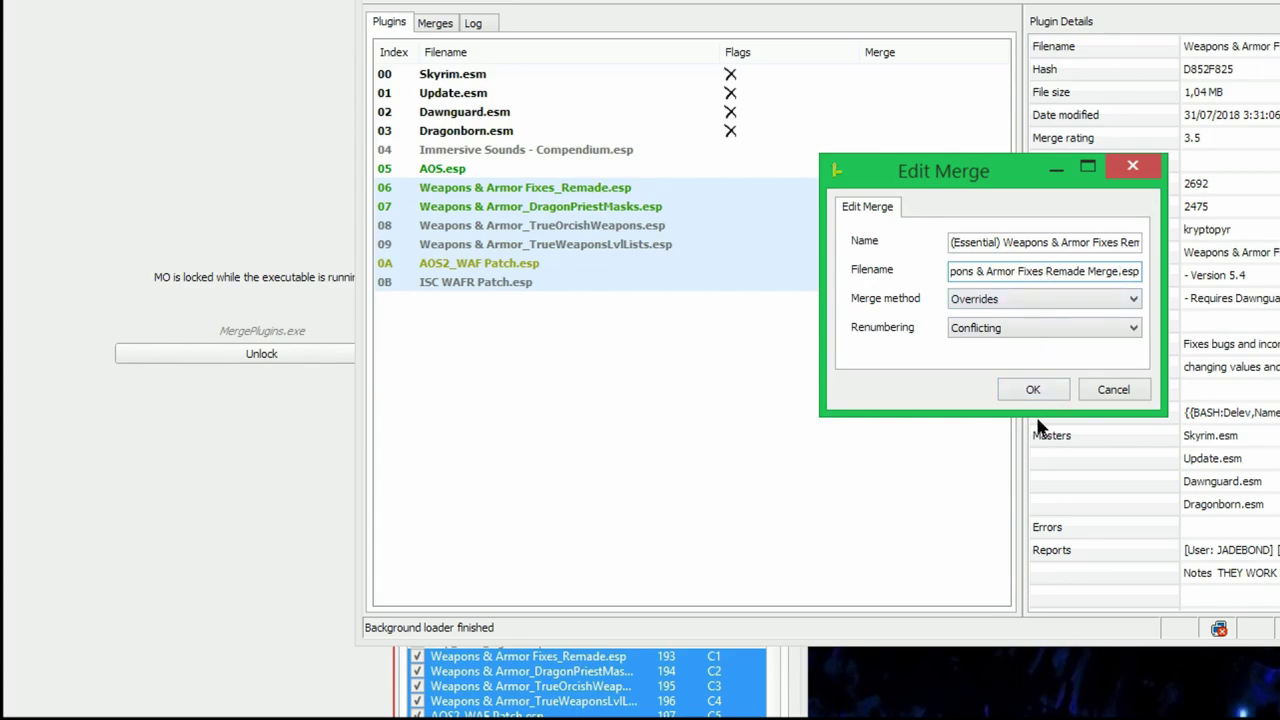
click(1024, 391)
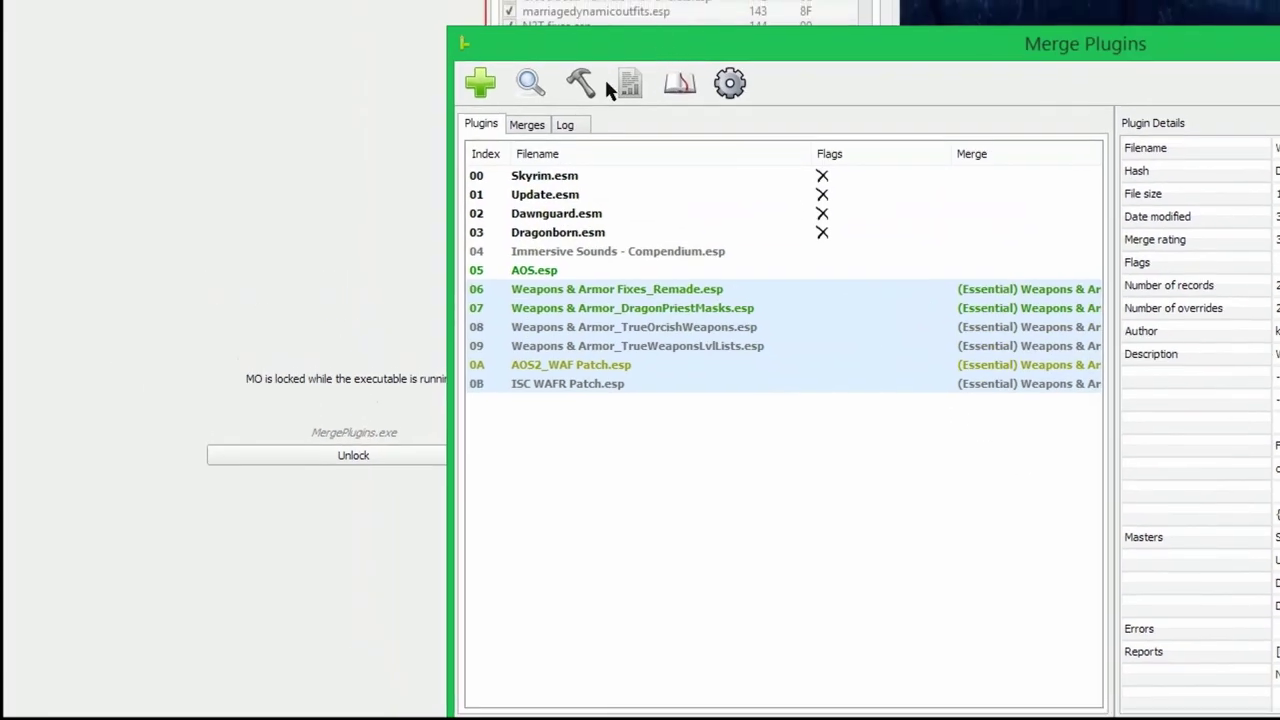
- Check the plugins of the new Weapons & Armor Fixes Remade merge for errors and close the report
click(438, 25)
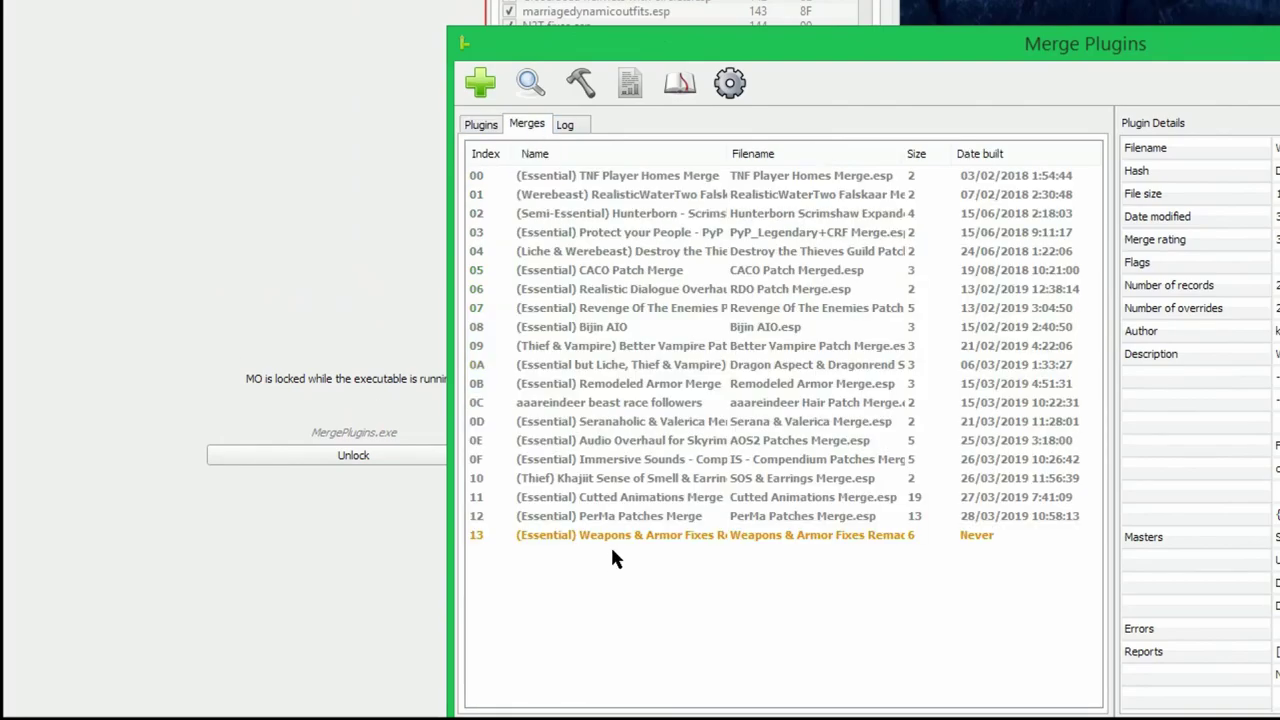
click(617, 535)
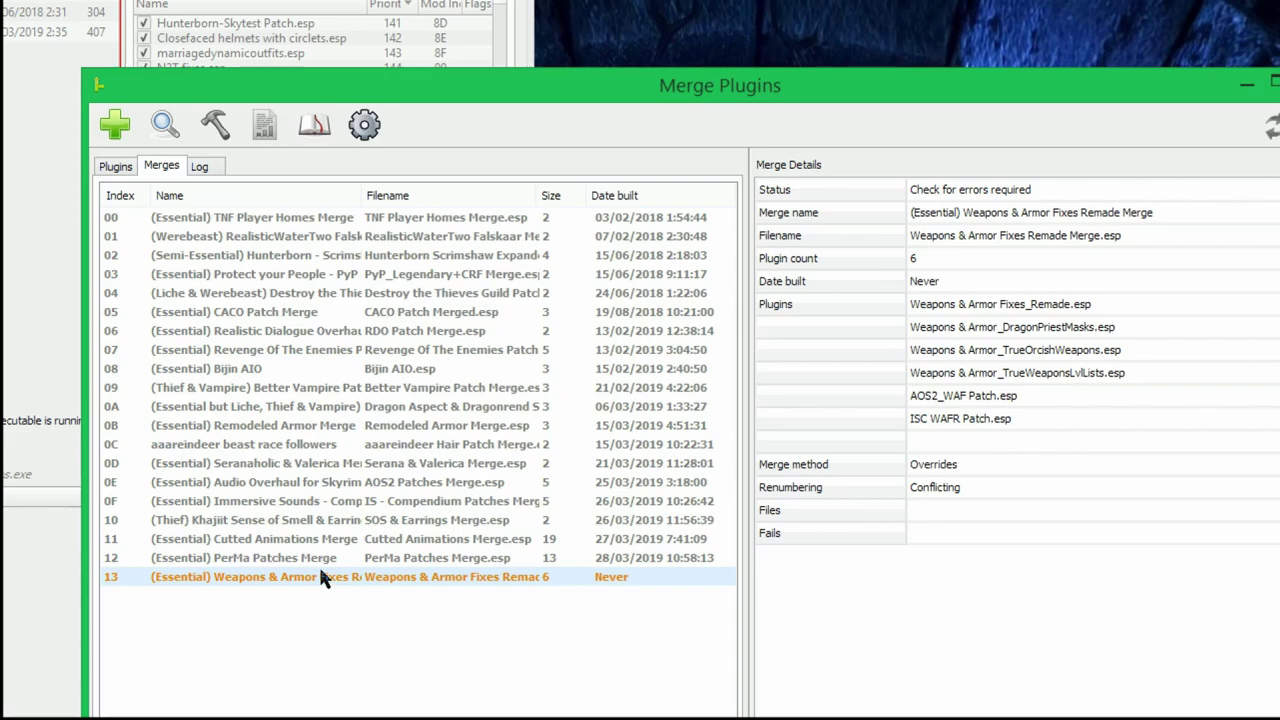
right_click(320, 578)
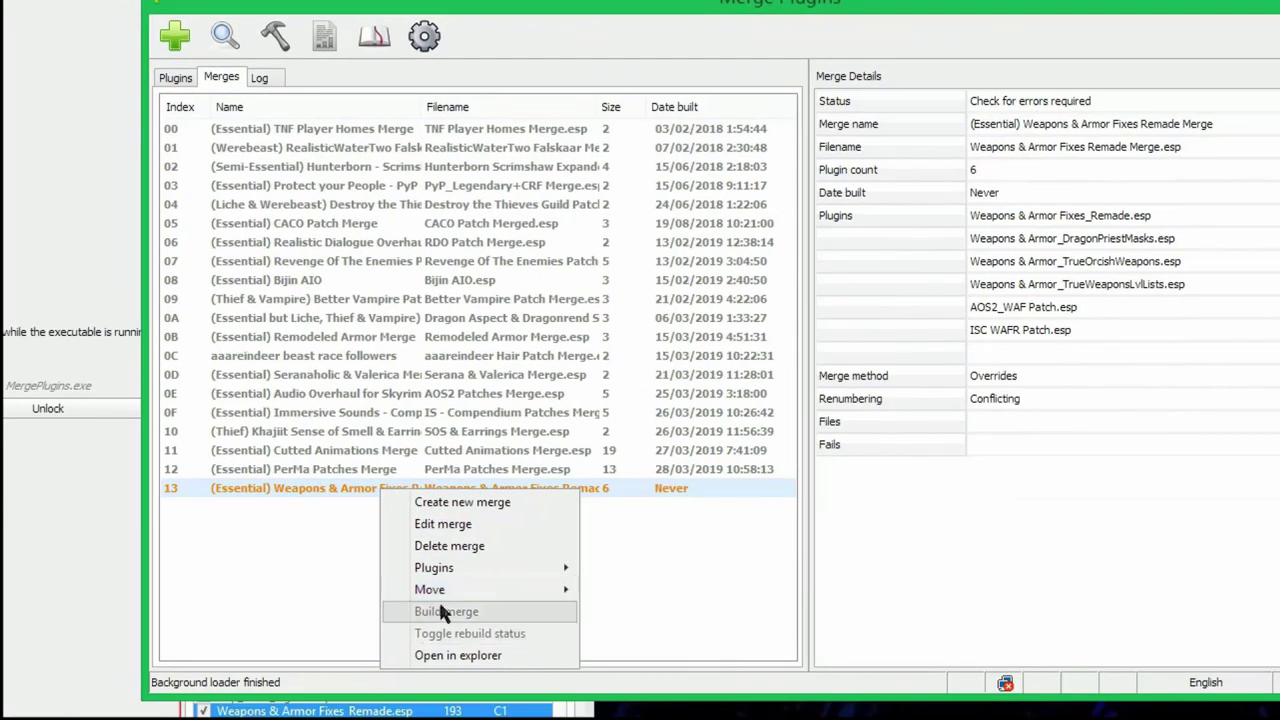
mouse_move(514, 568)
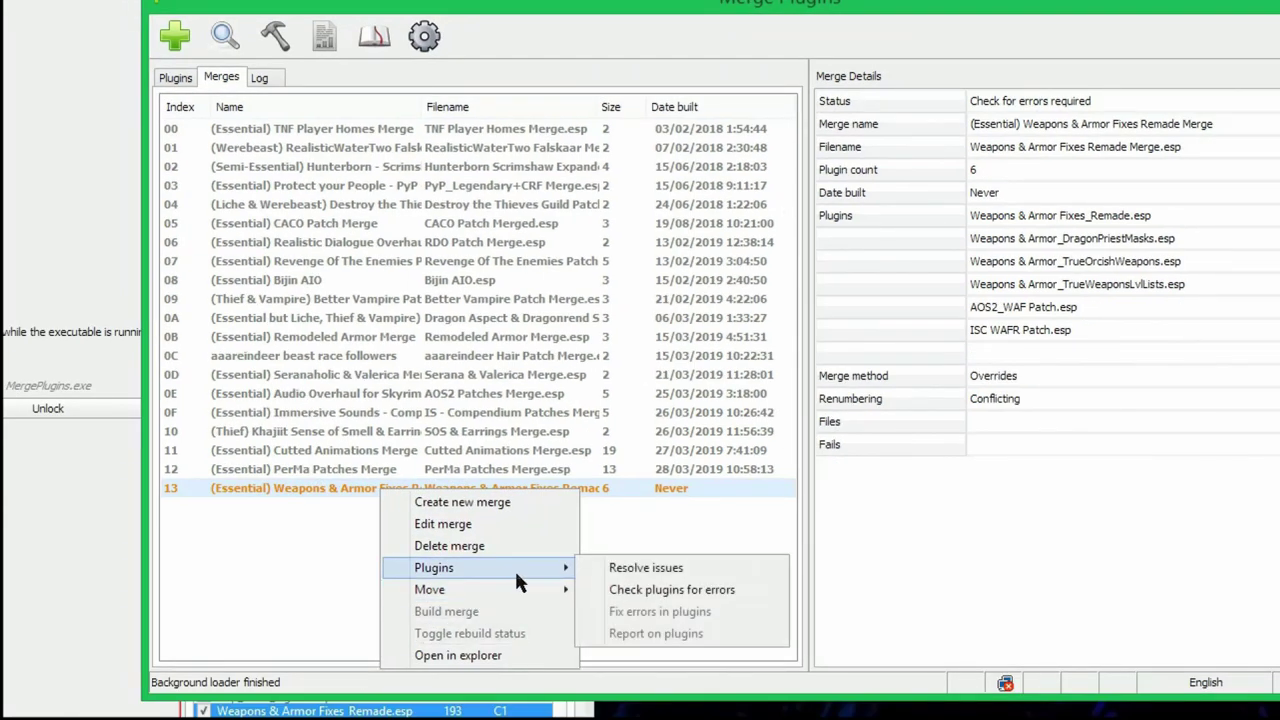
click(660, 590)
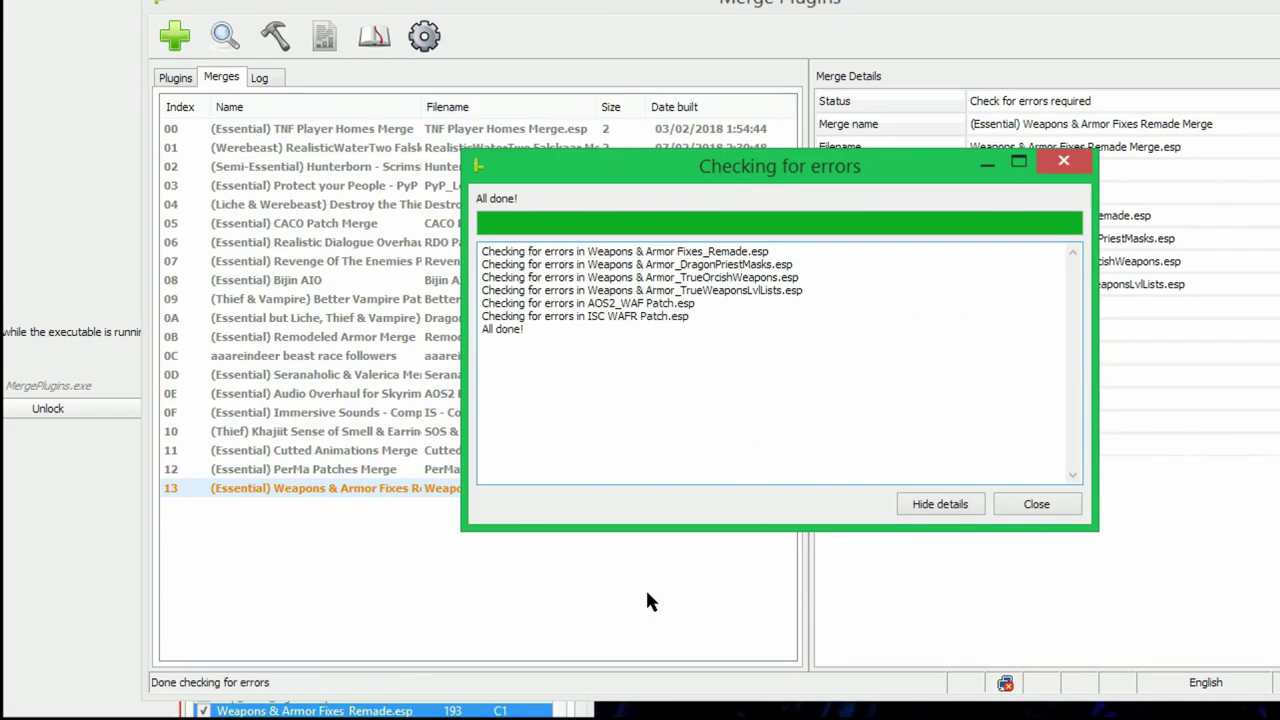
click(1060, 504)
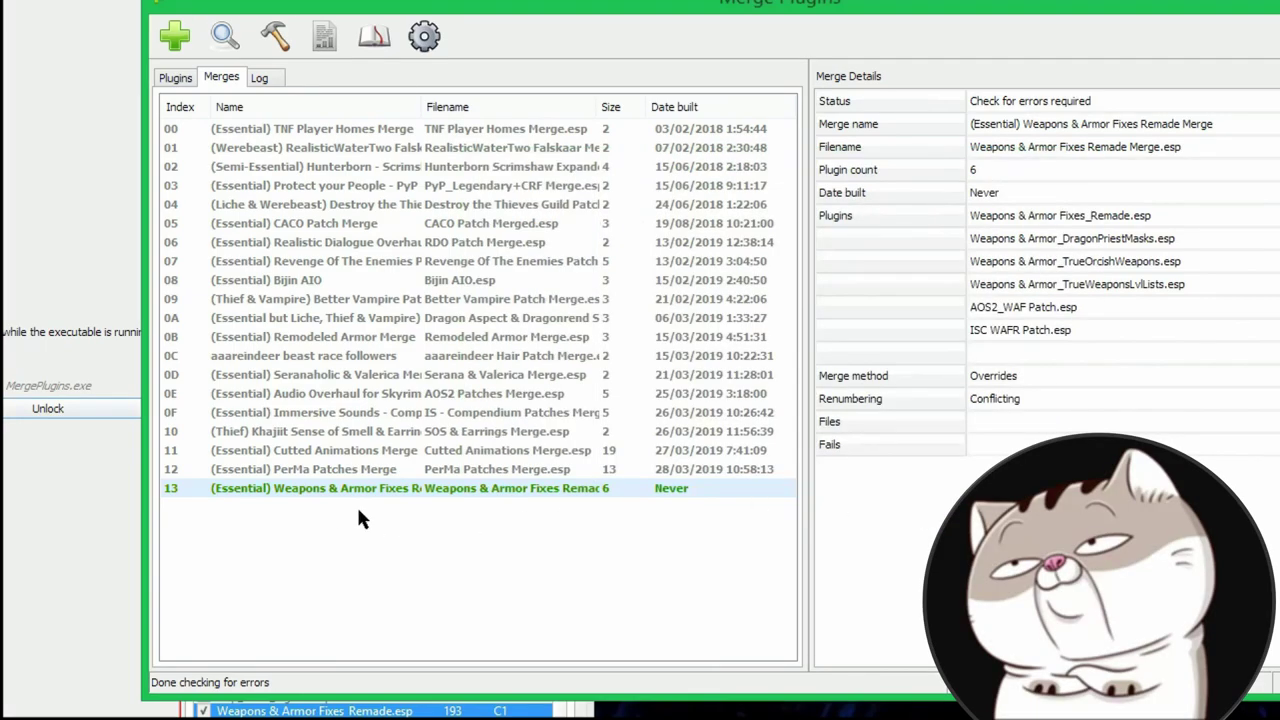
- Build the (Essential) Weapons & Armor Fixes Remade Merge and close the build log
right_click(355, 488)
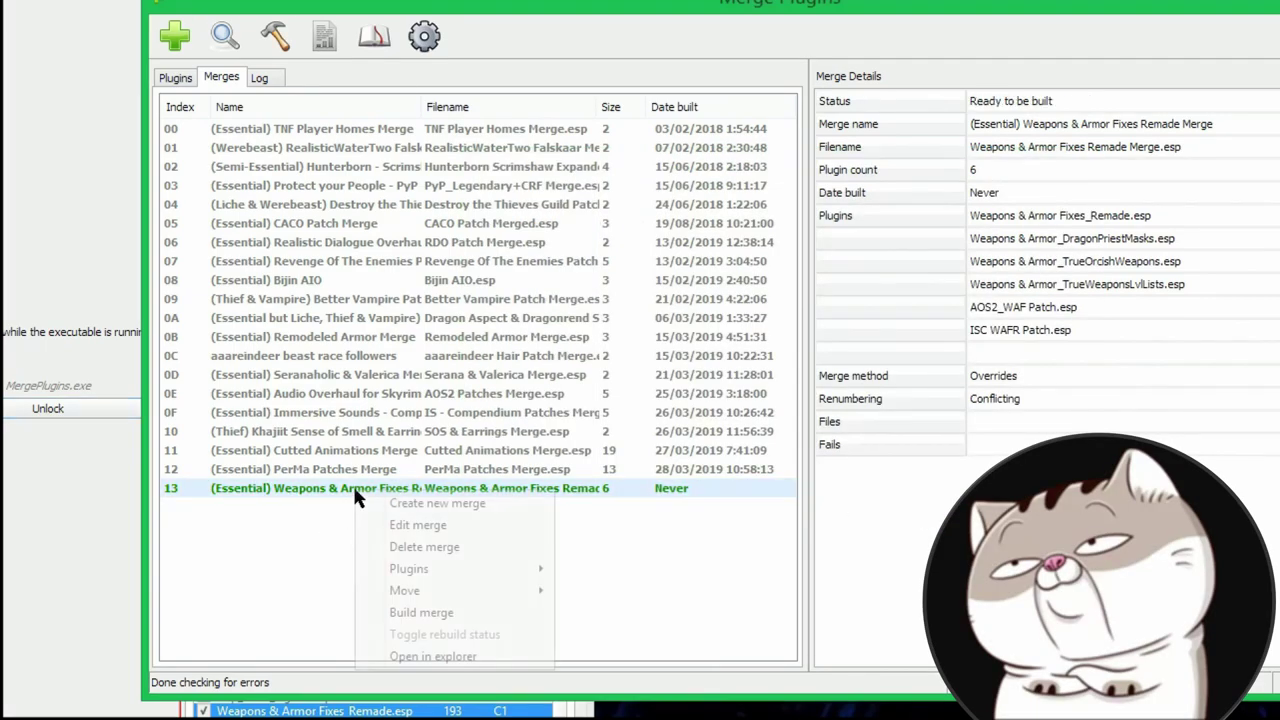
click(418, 614)
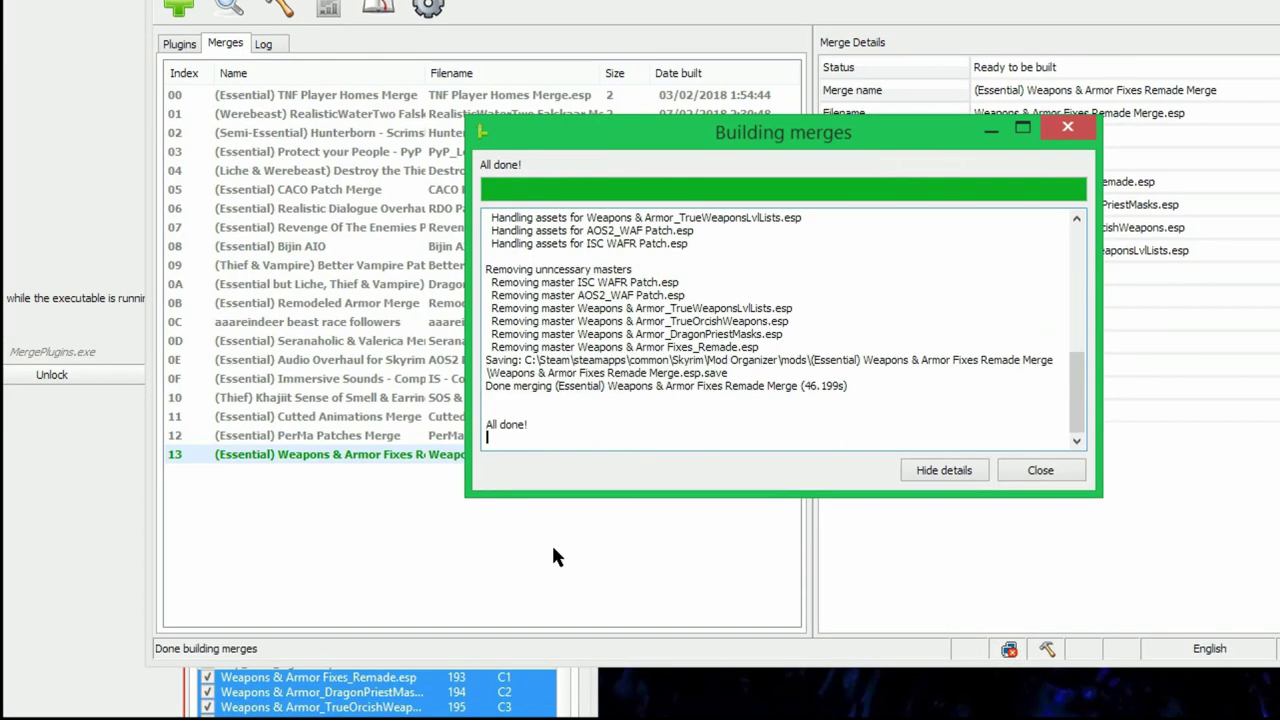
click(1031, 474)
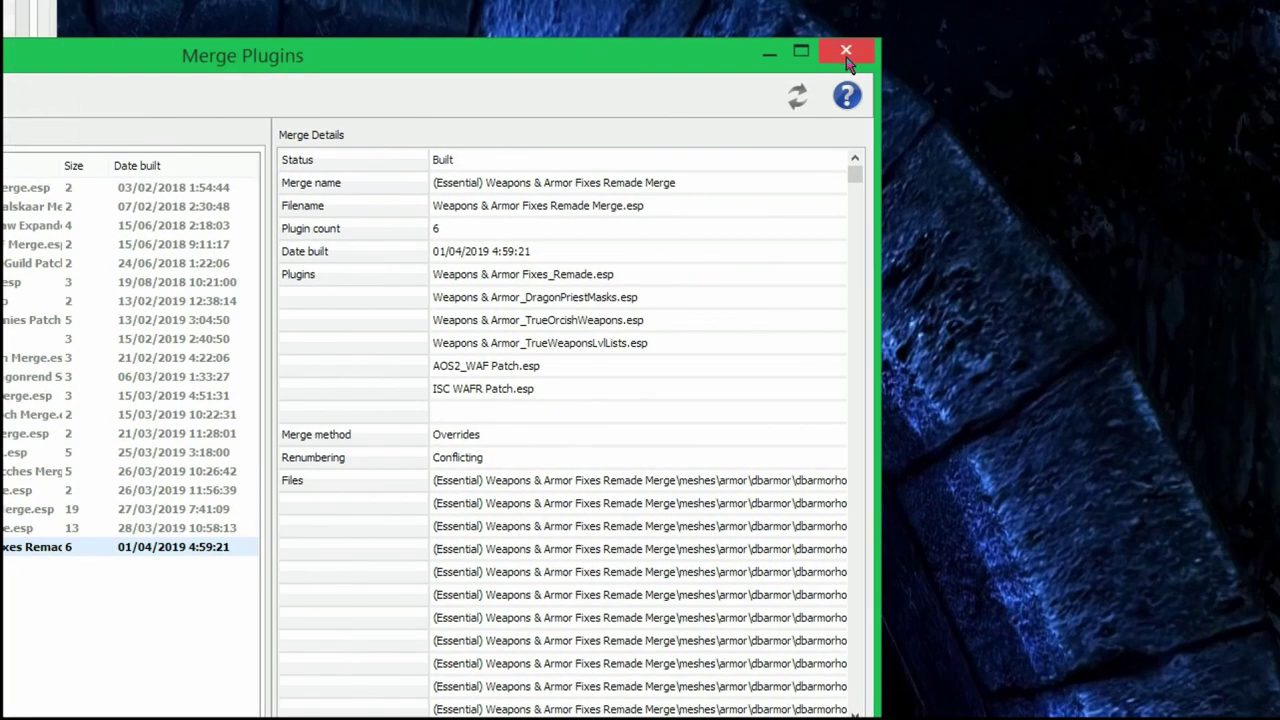
- Close Merge Plugins and refresh the mod list in Mod Organizer
click(846, 55)
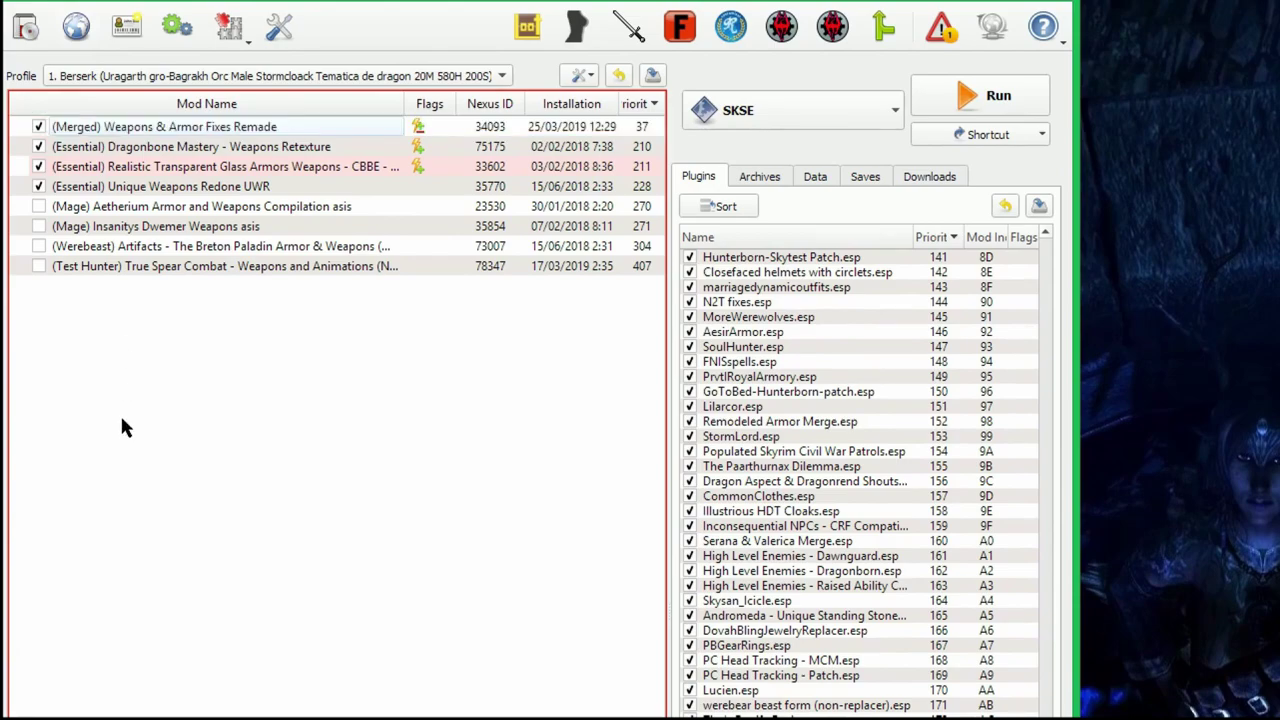
right_click(121, 418)
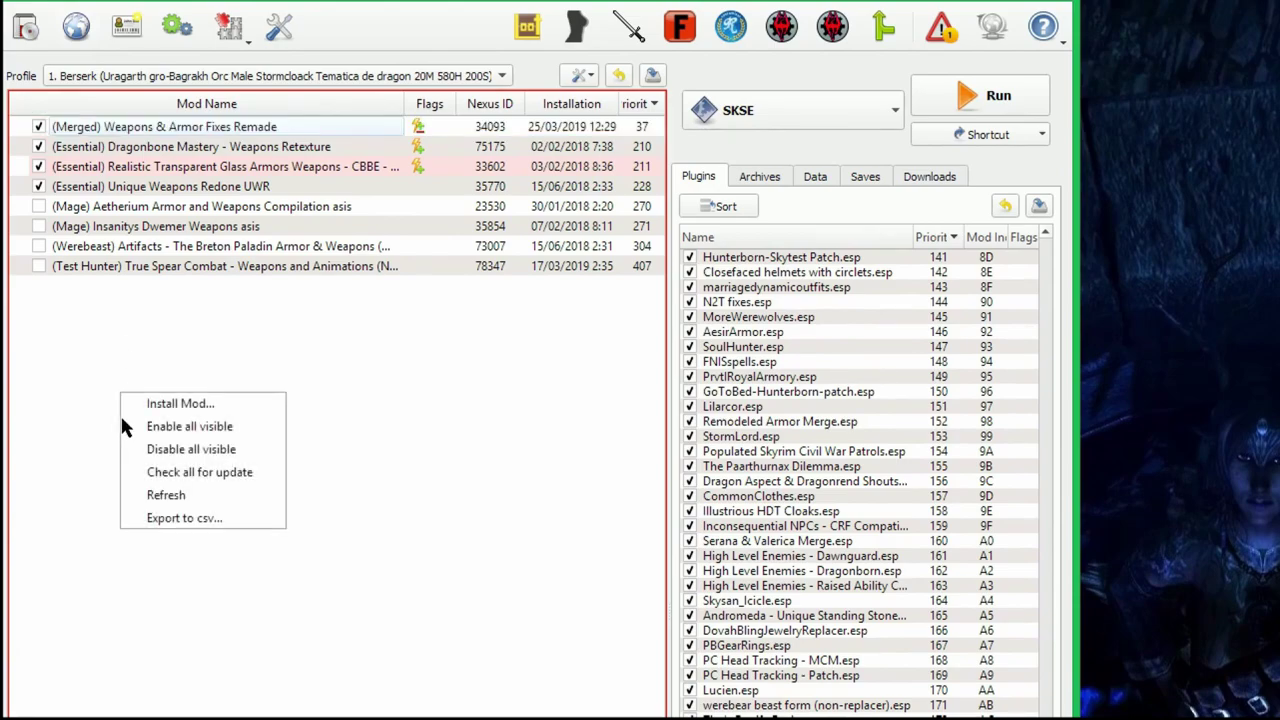
click(165, 495)
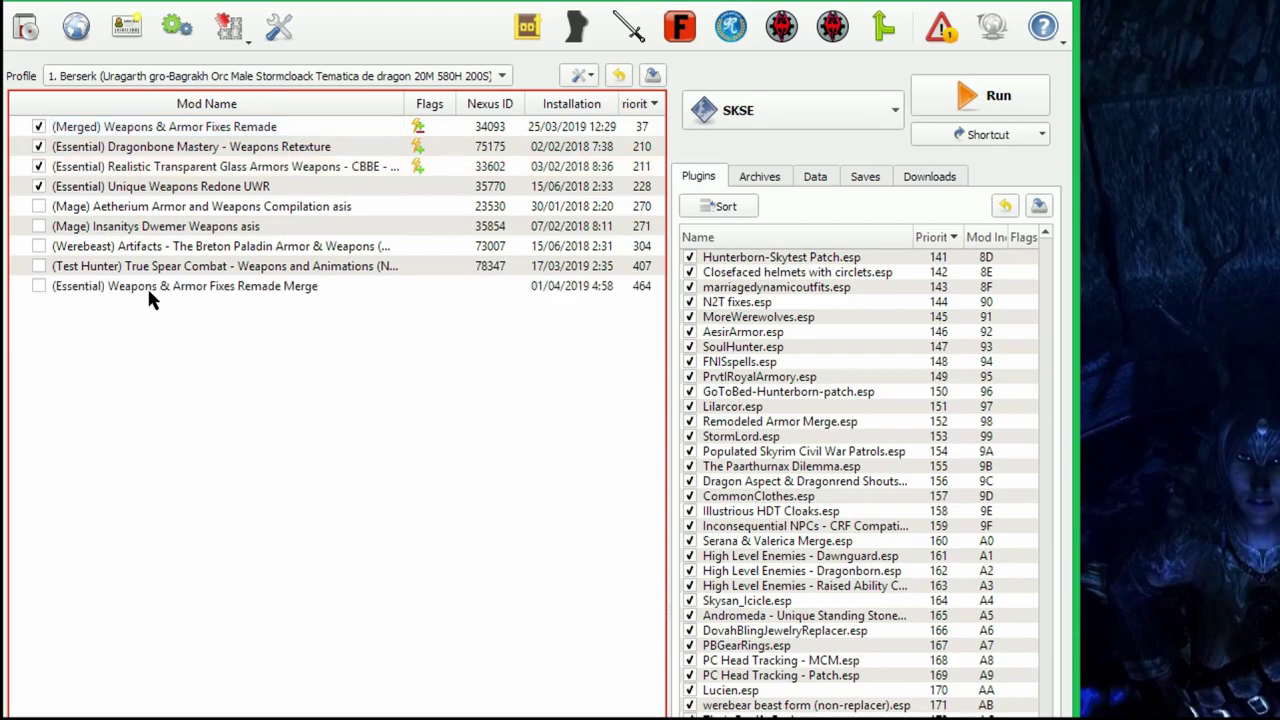
- Examine the file tree of the (Essential) Weapons & Armor Fixes Remade Merge mod, including its merge and plugins folders, and close its information
double_click(150, 287)
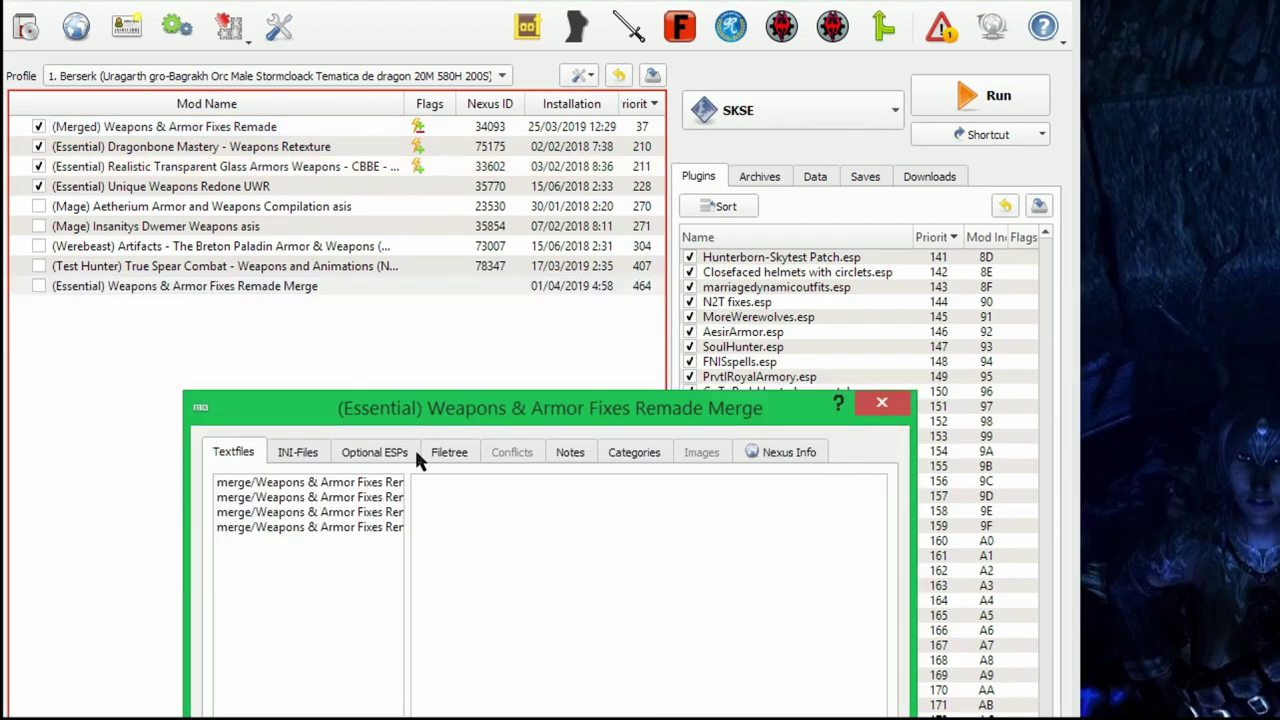
click(447, 453)
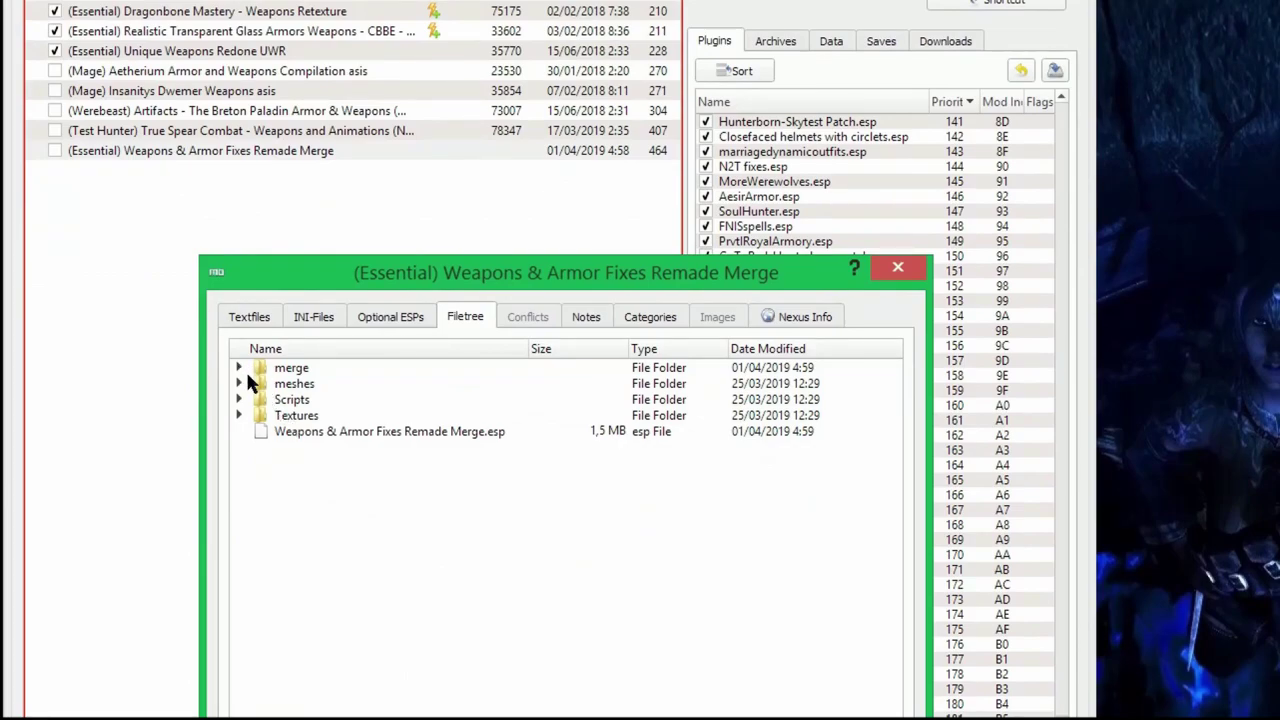
click(239, 368)
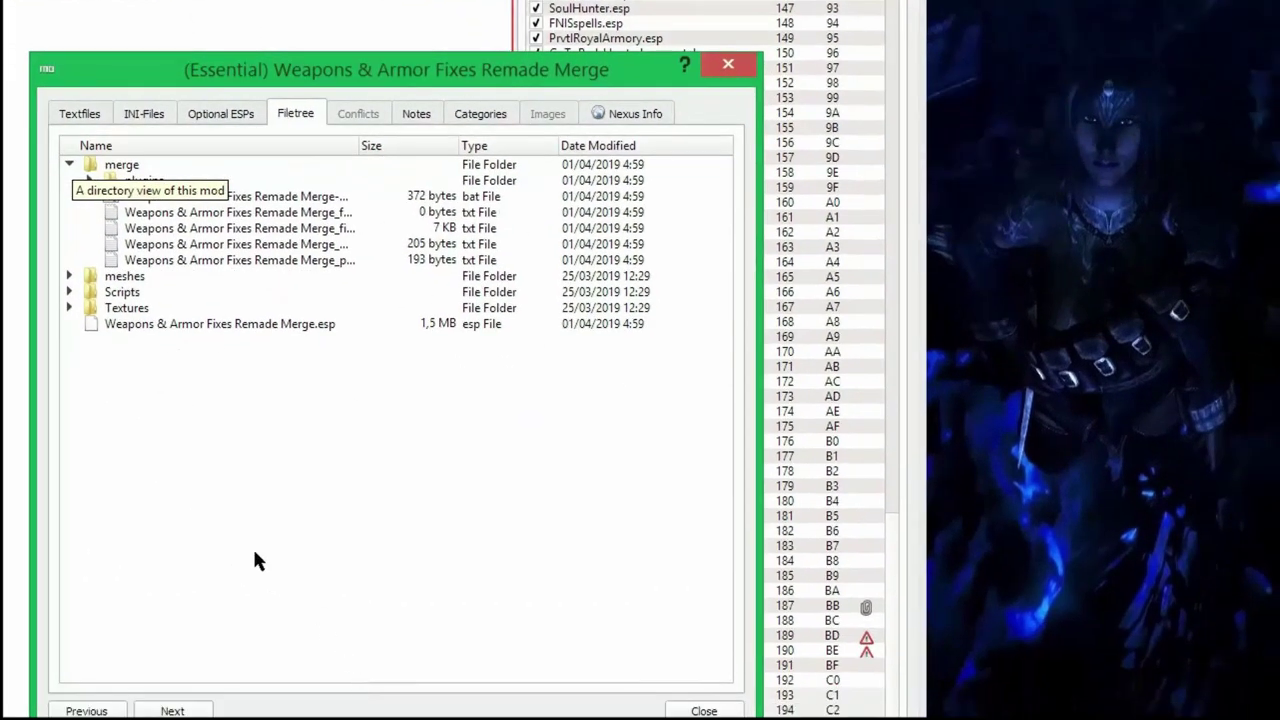
click(89, 180)
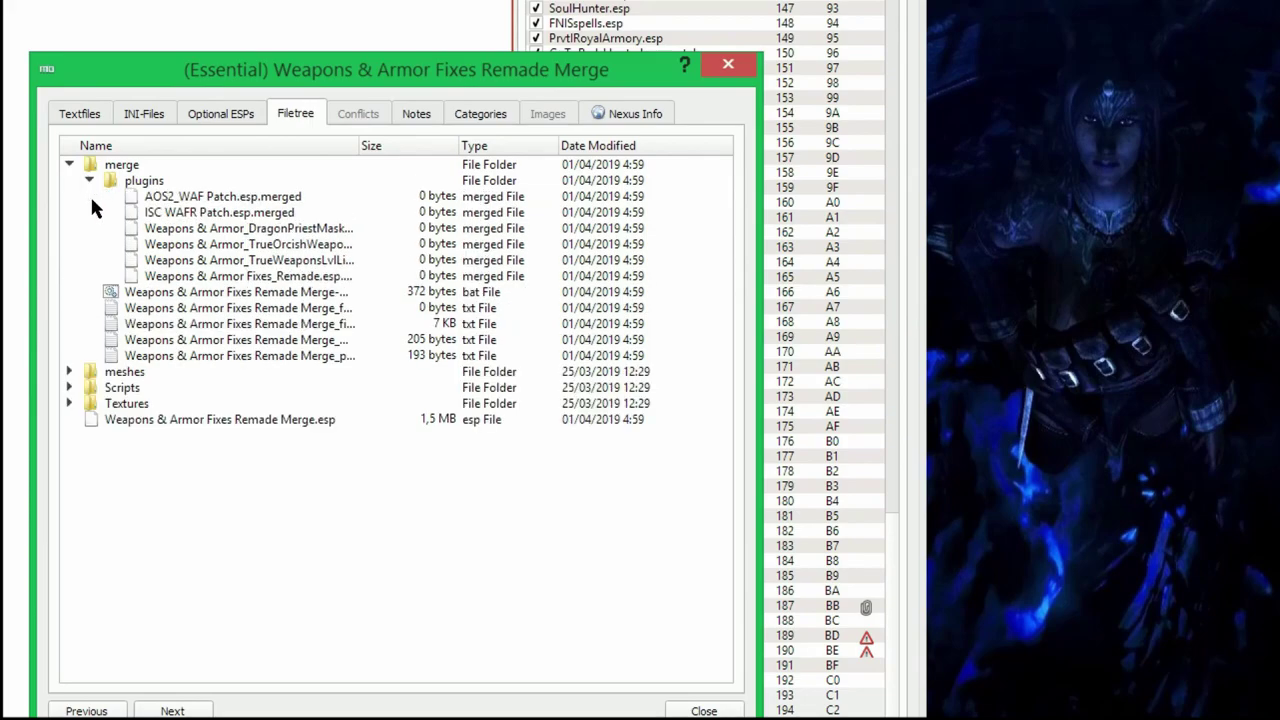
click(200, 197)
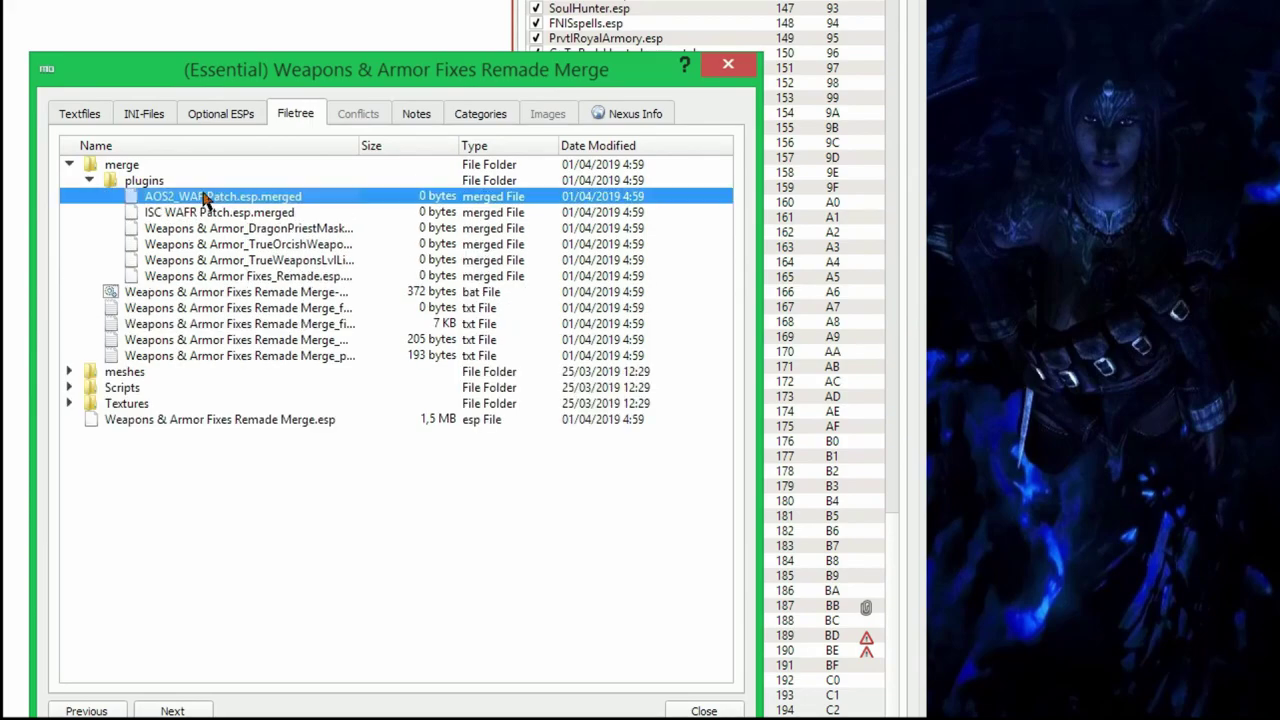
click(195, 276)
click(186, 420)
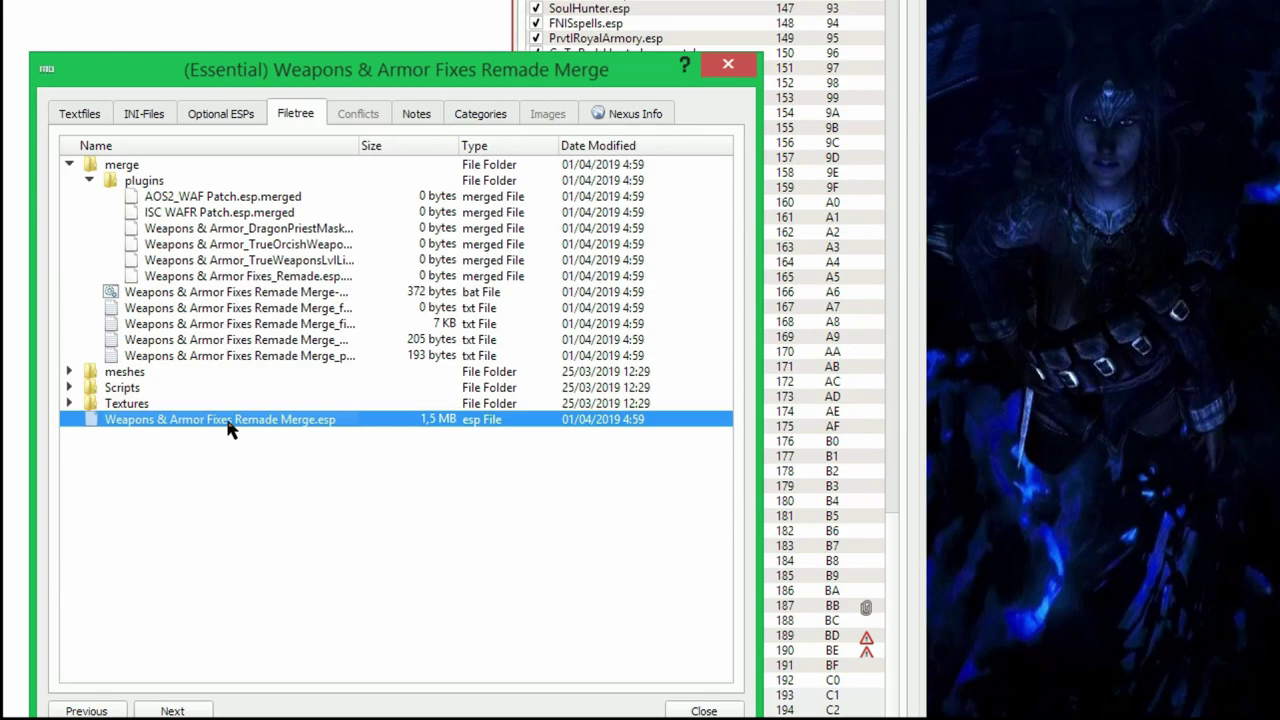
click(730, 65)
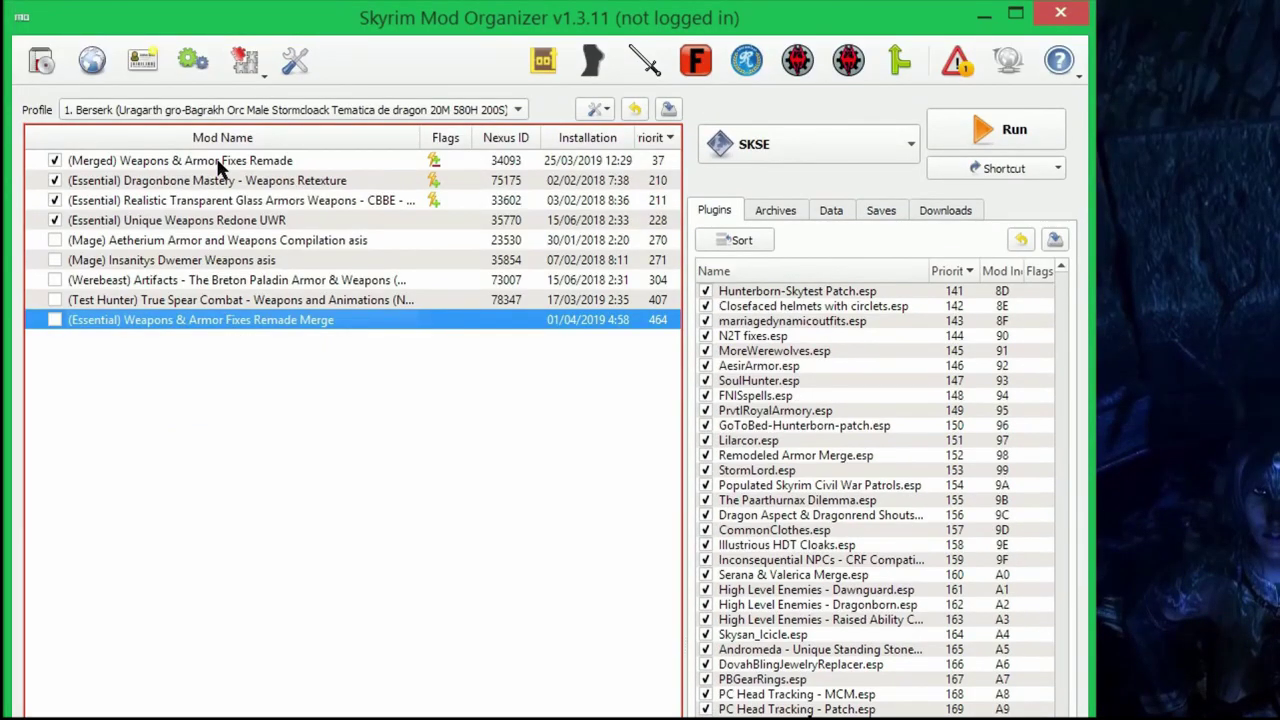
- Open the folder of the (Merged) Weapons & Armor Fixes Remade mod in the file explorer
click(219, 168)
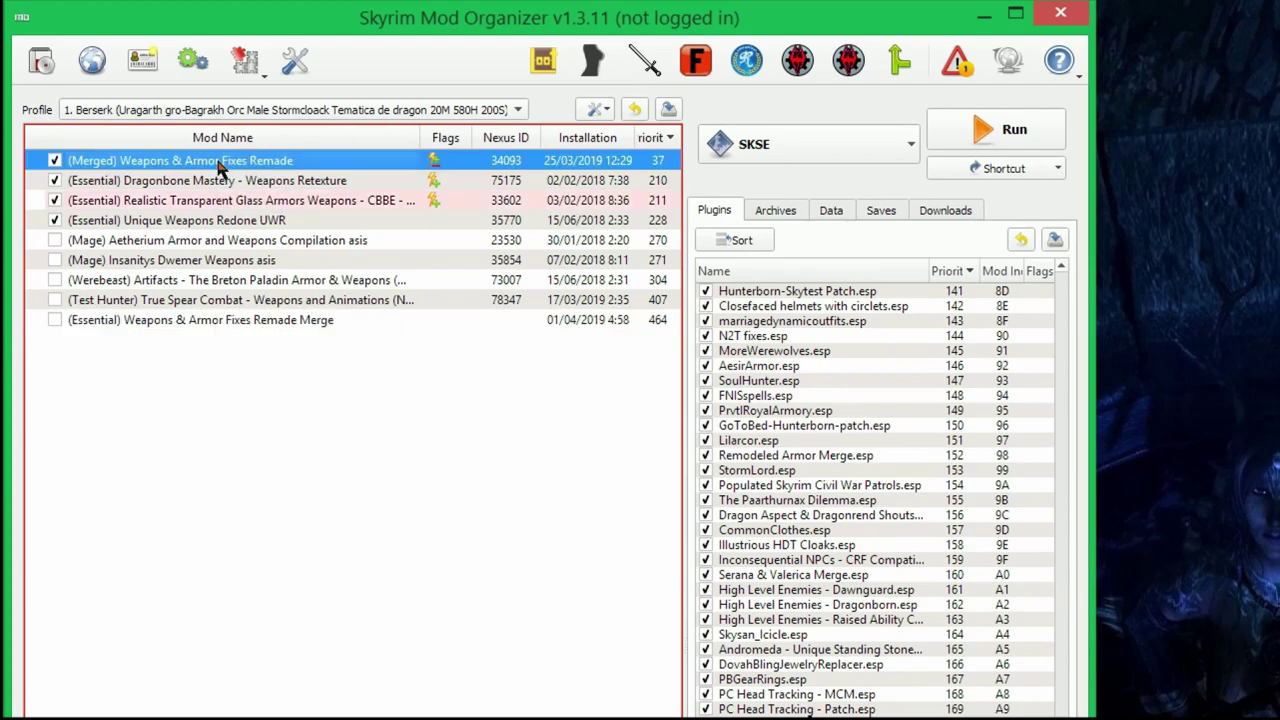
right_click(219, 168)
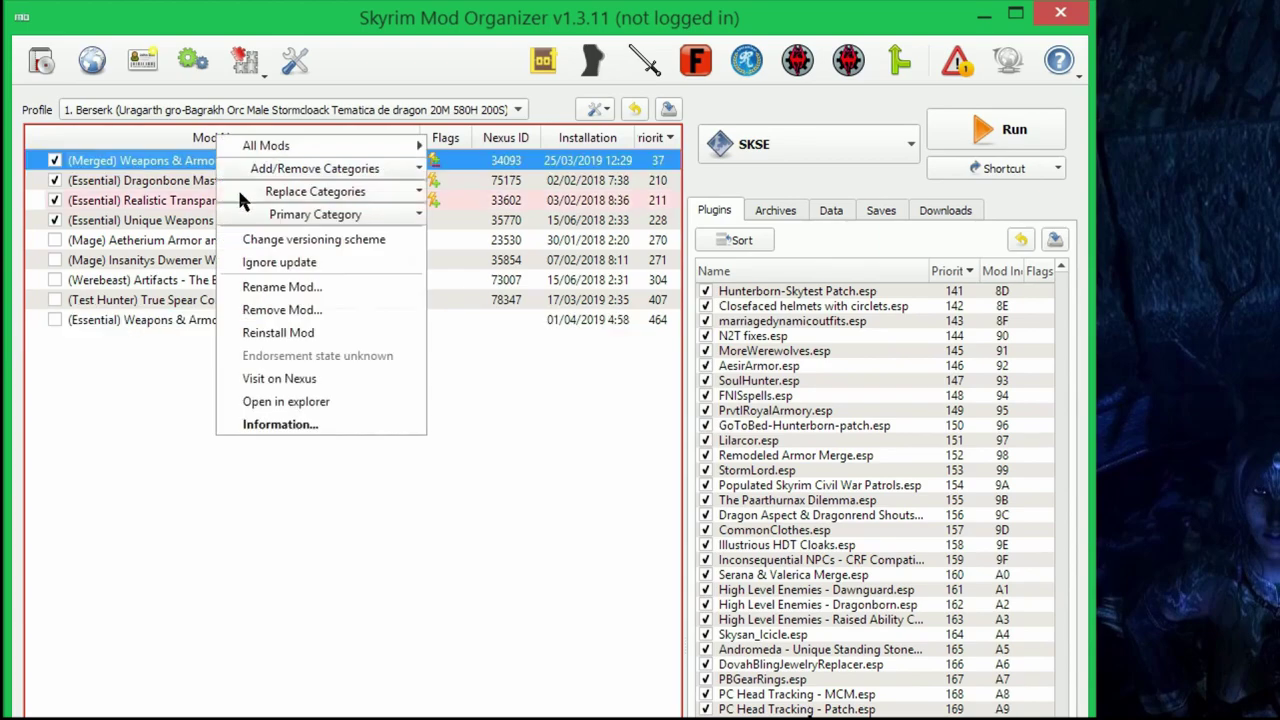
click(279, 404)
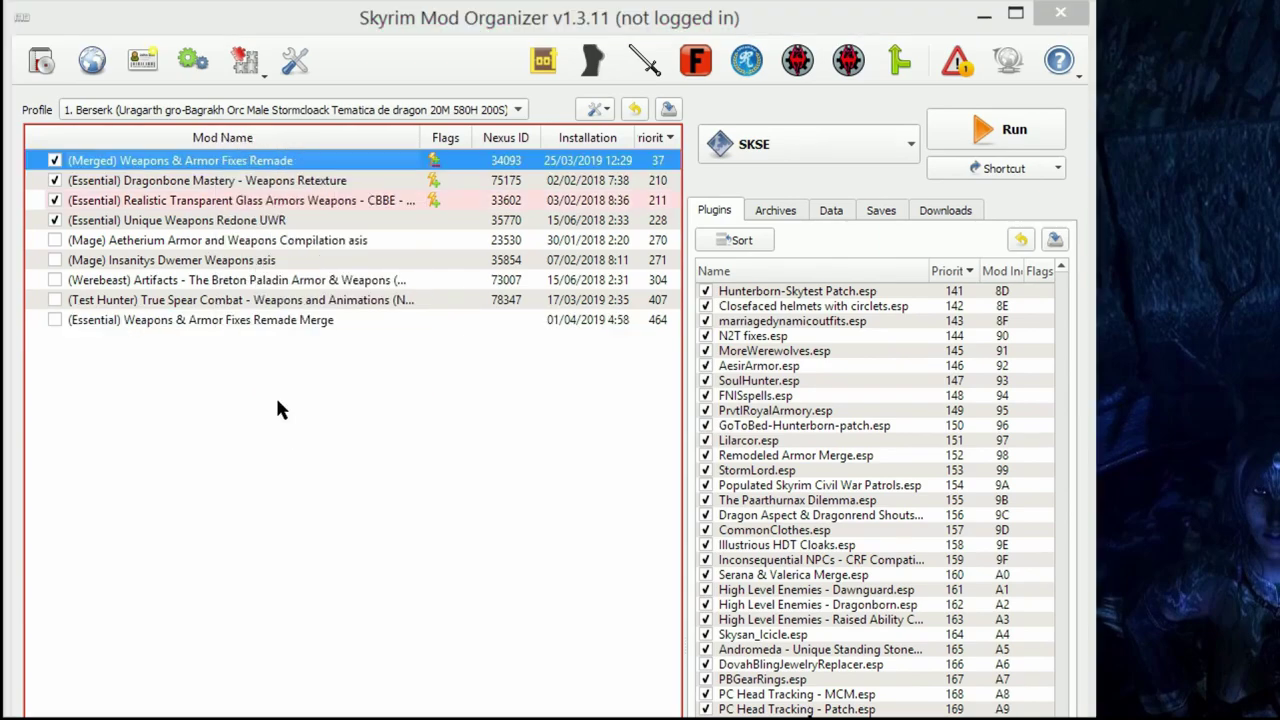
- Set the priority of the (Essential) Weapons & Armor Fixes Remade Merge mod to 38
click(178, 320)
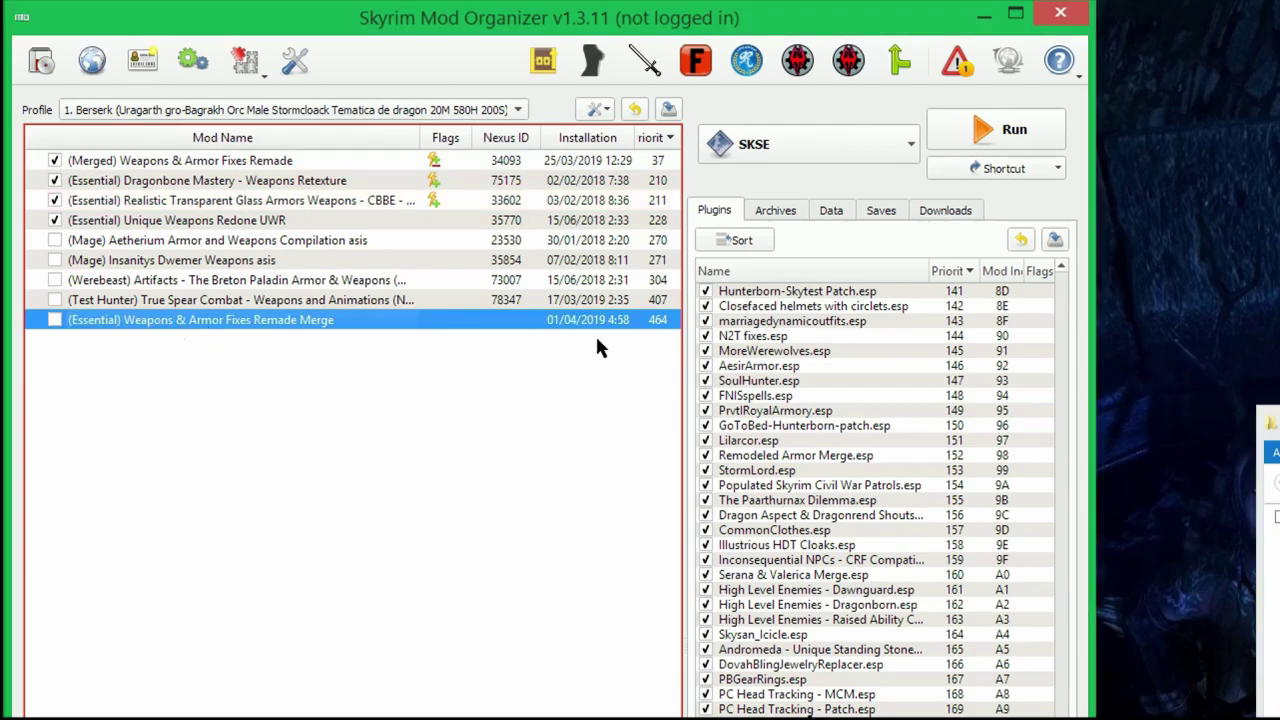
click(660, 322)
text(38)
key(Return)
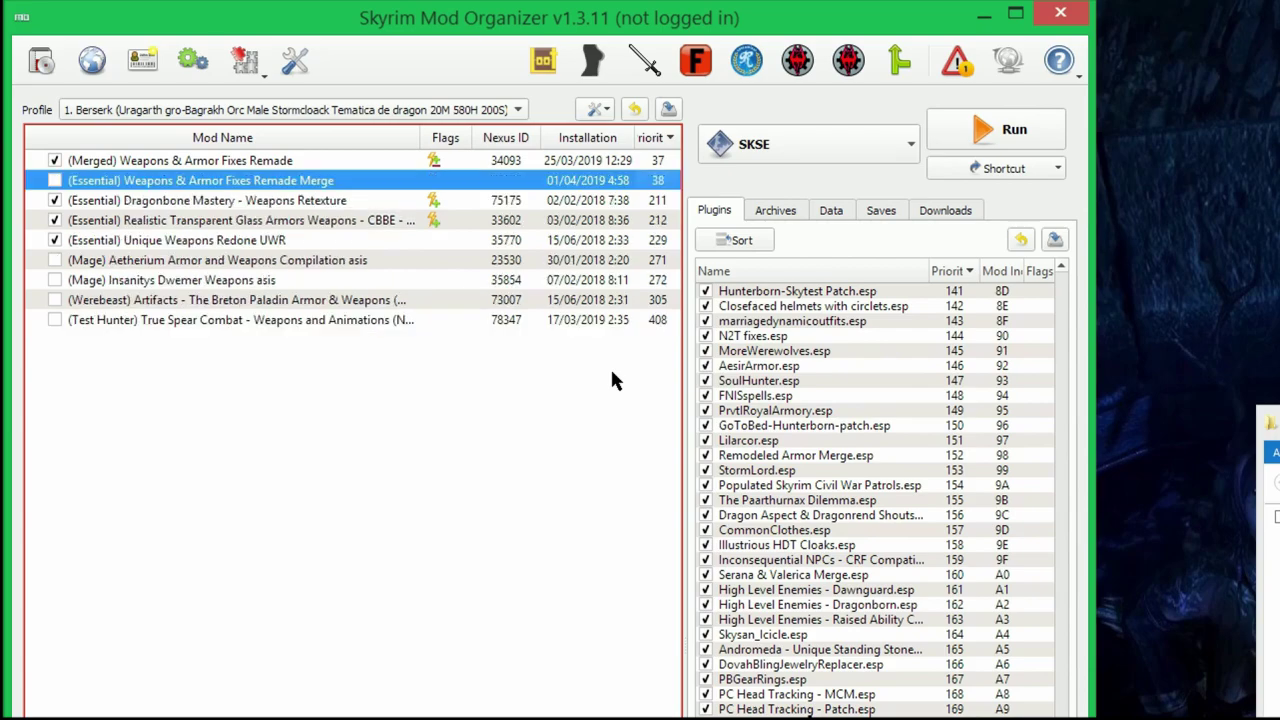
- Open the Weapons & Armor Fixes Remade Merge mod's folder and copy imp_helm_legend.esp into it from the (Merged) Weapons & Armor Fixes Remade folder
right_click(114, 182)
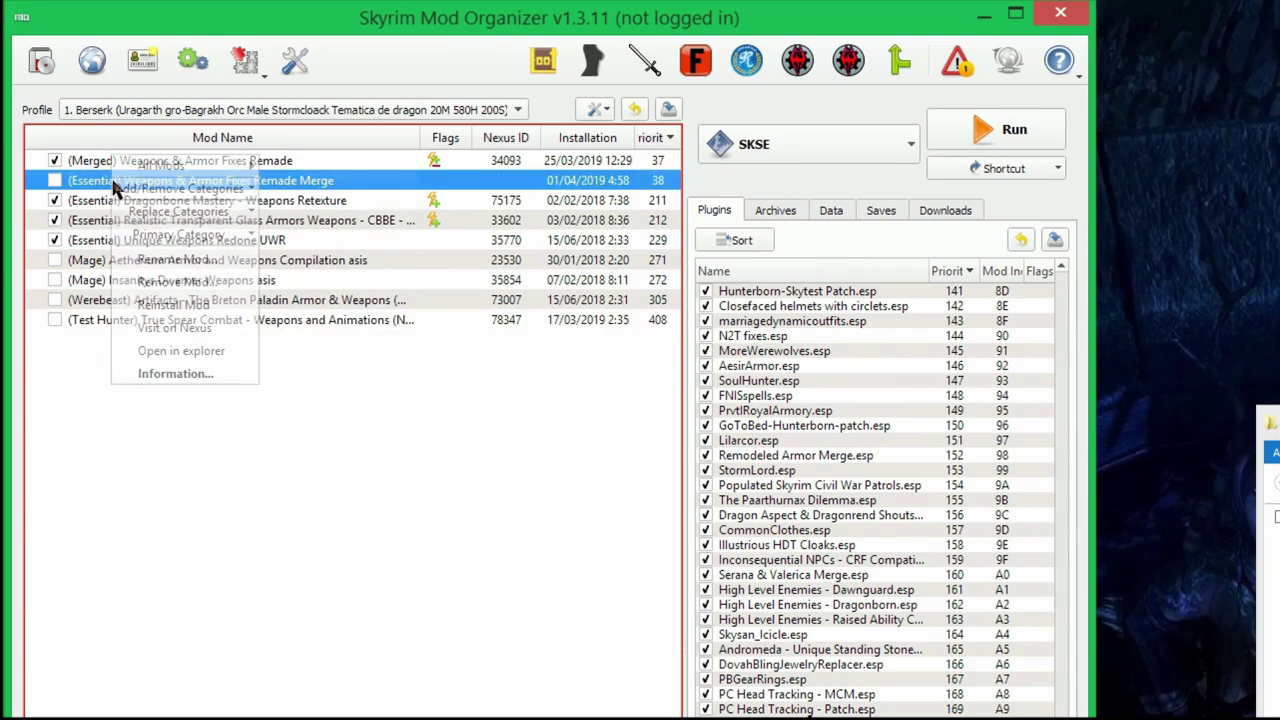
click(172, 355)
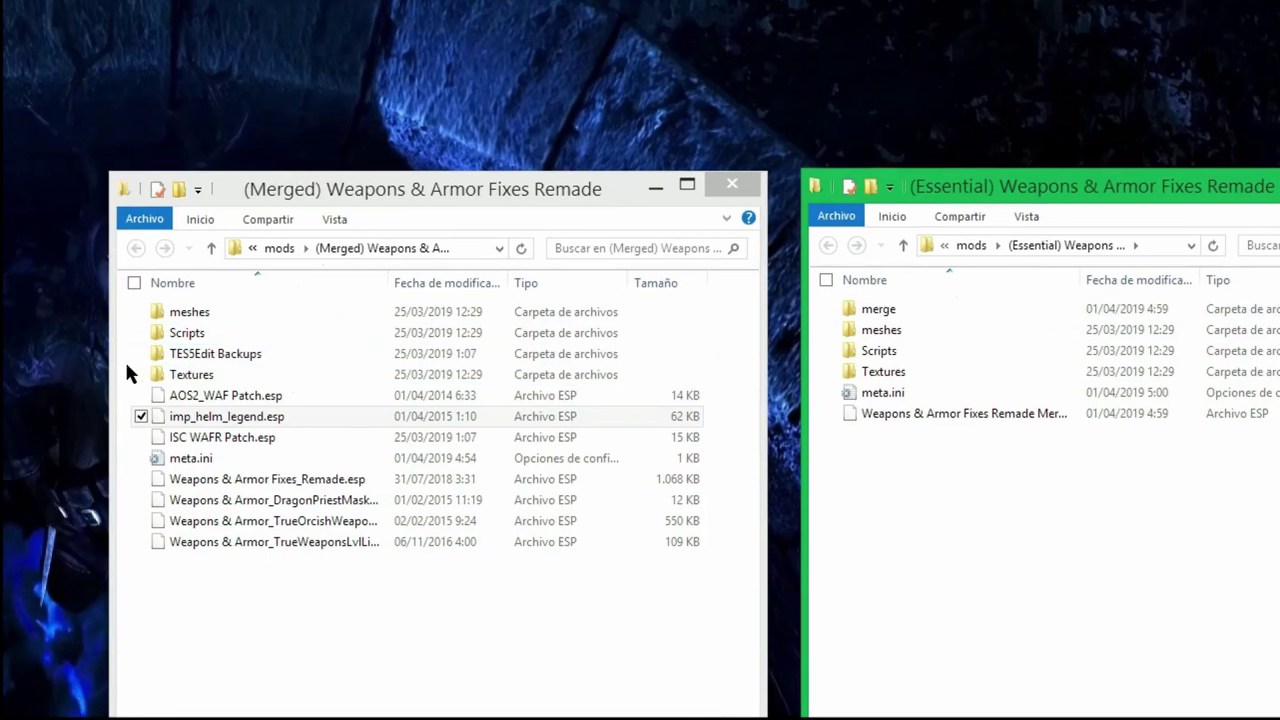
click(103, 433)
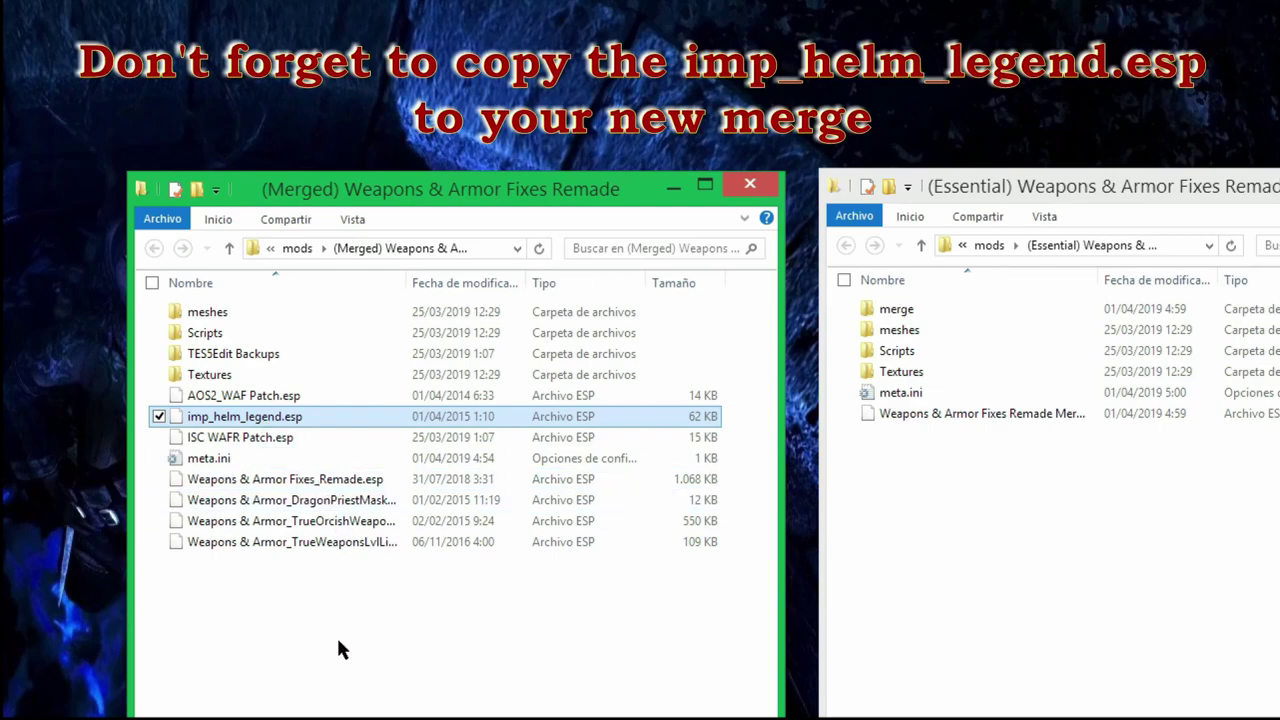
click(1169, 600)
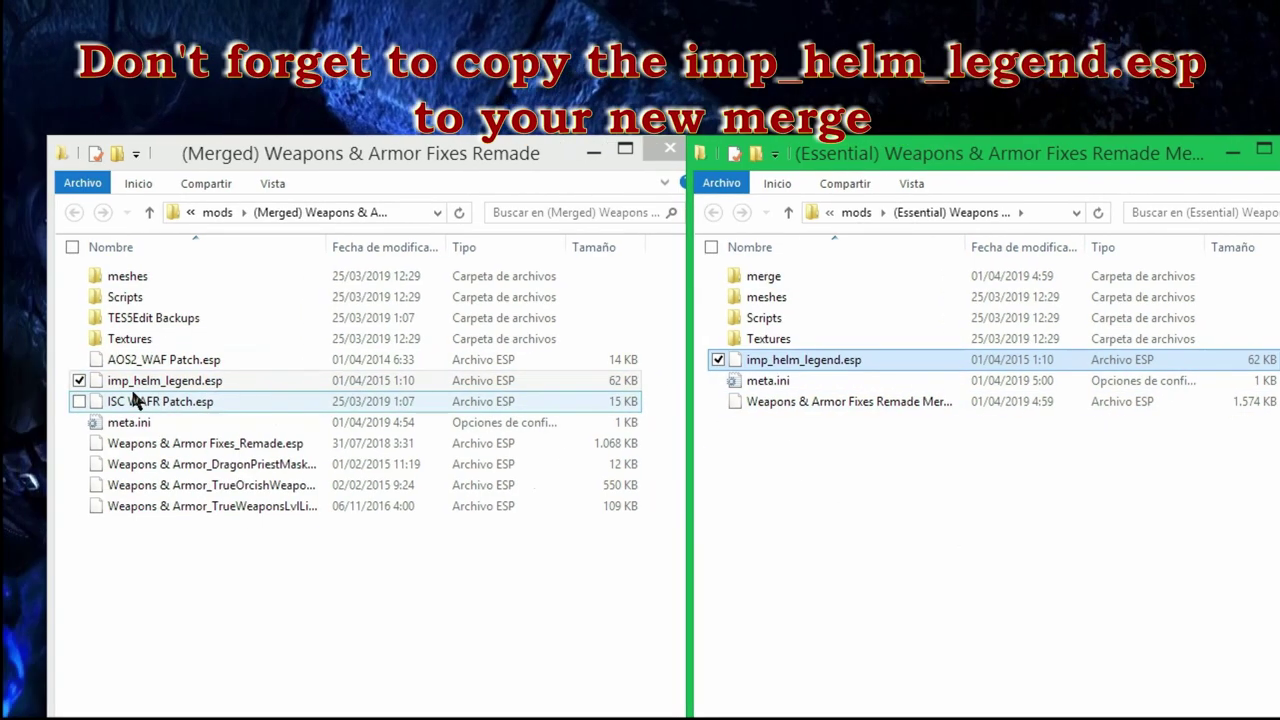
- Compare the asset folders of the original and merged mods, including Scripts, and close the folder windows
click(271, 623)
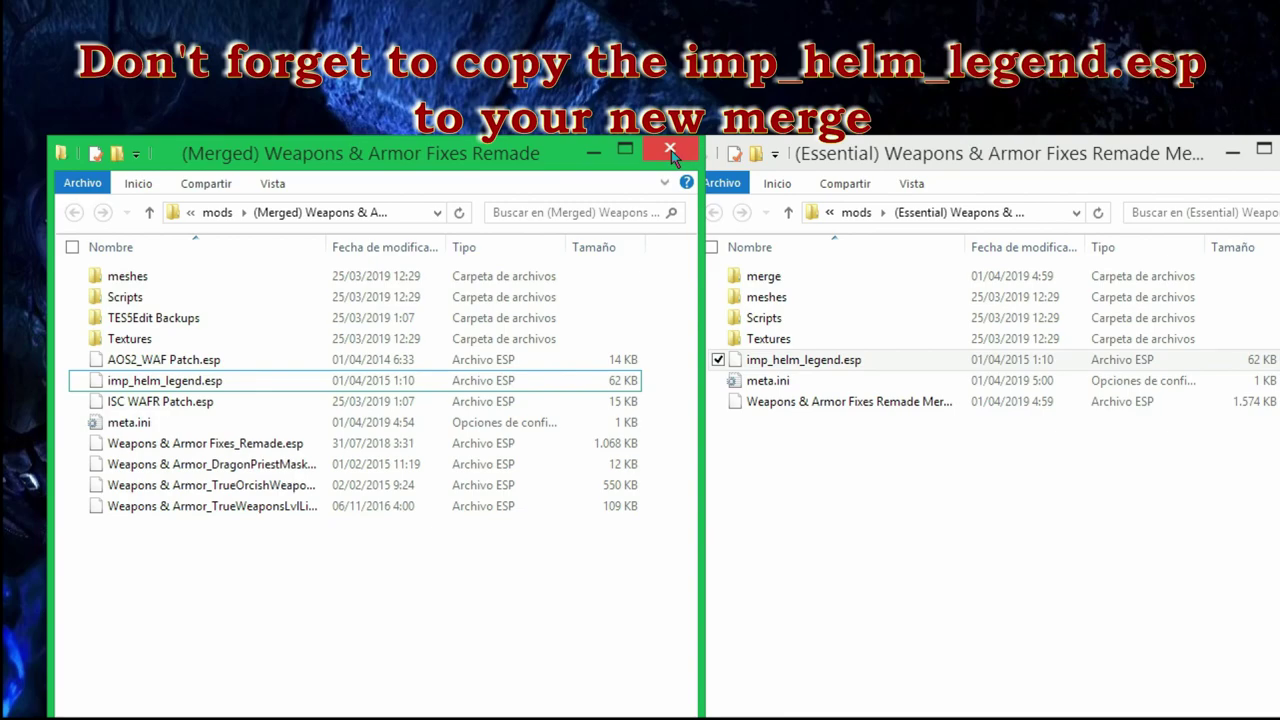
click(760, 339)
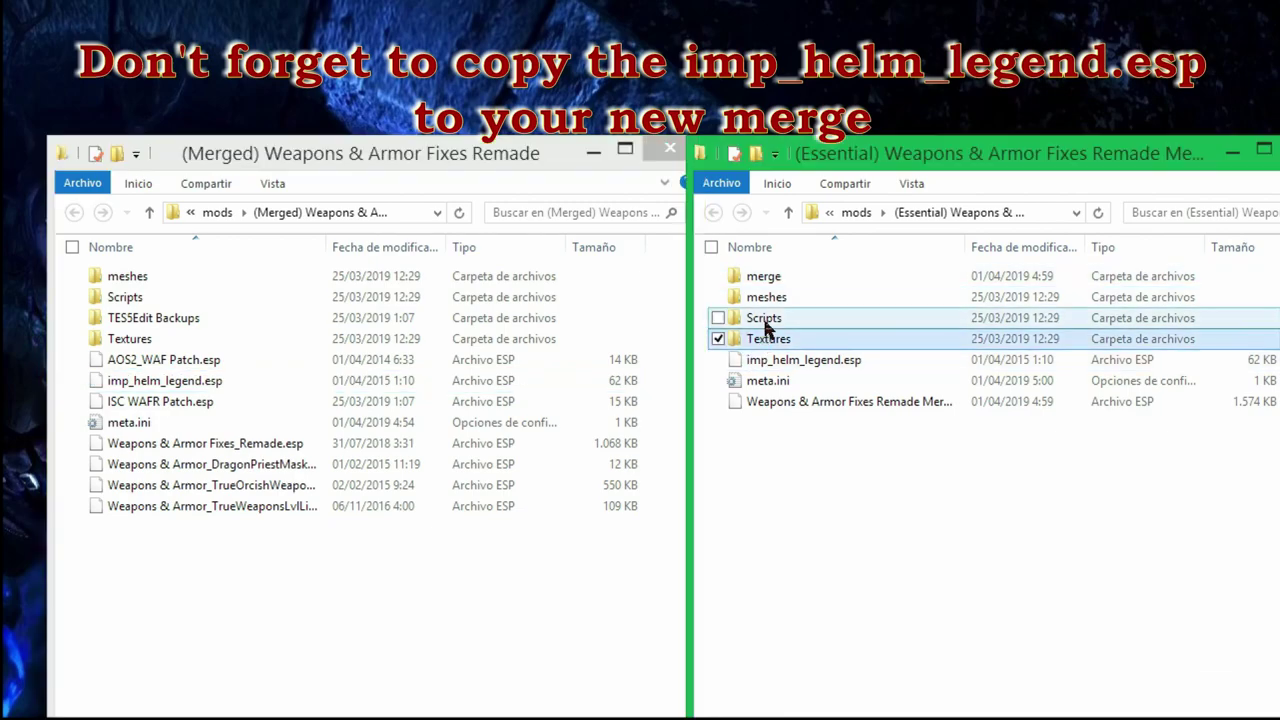
click(764, 318)
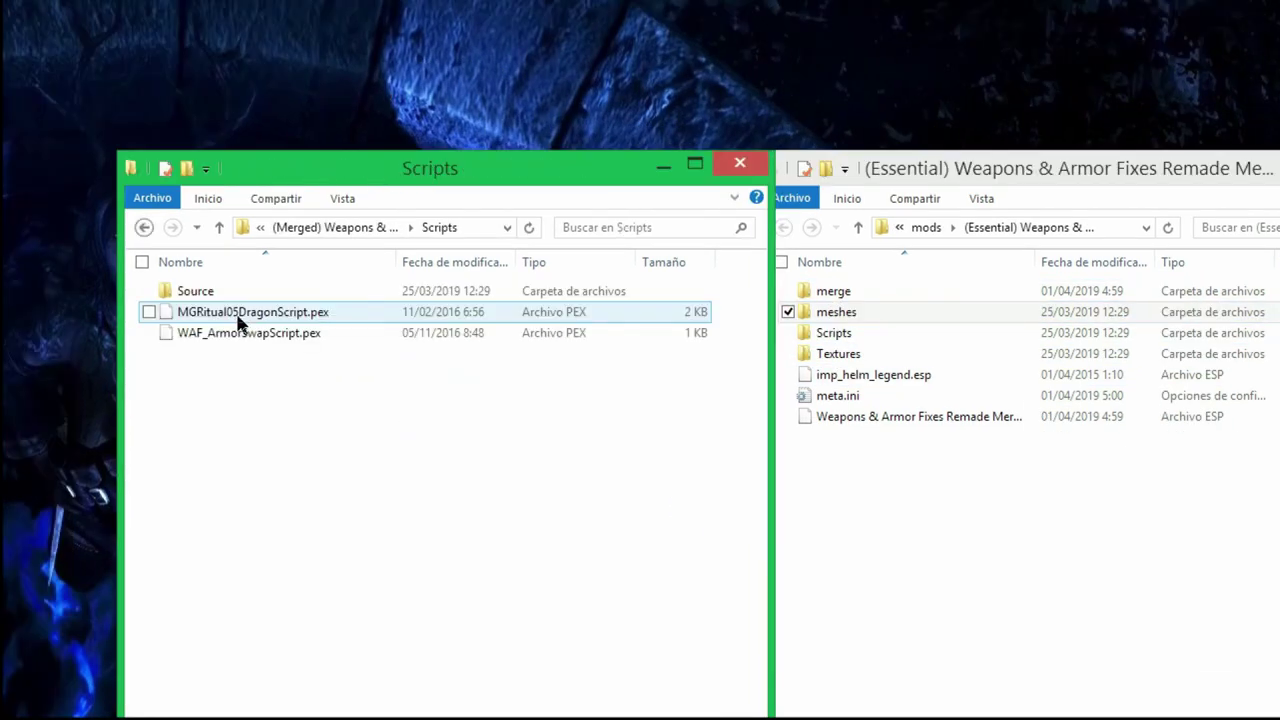
double_click(861, 332)
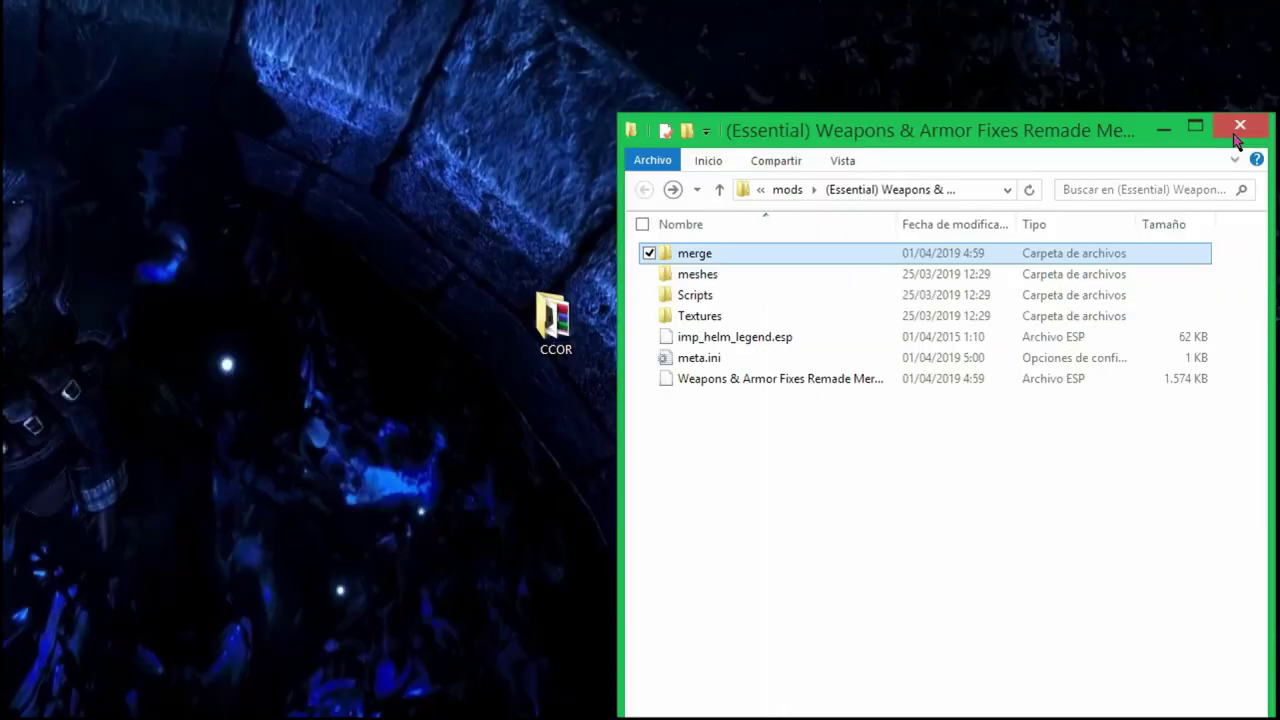
click(1240, 126)
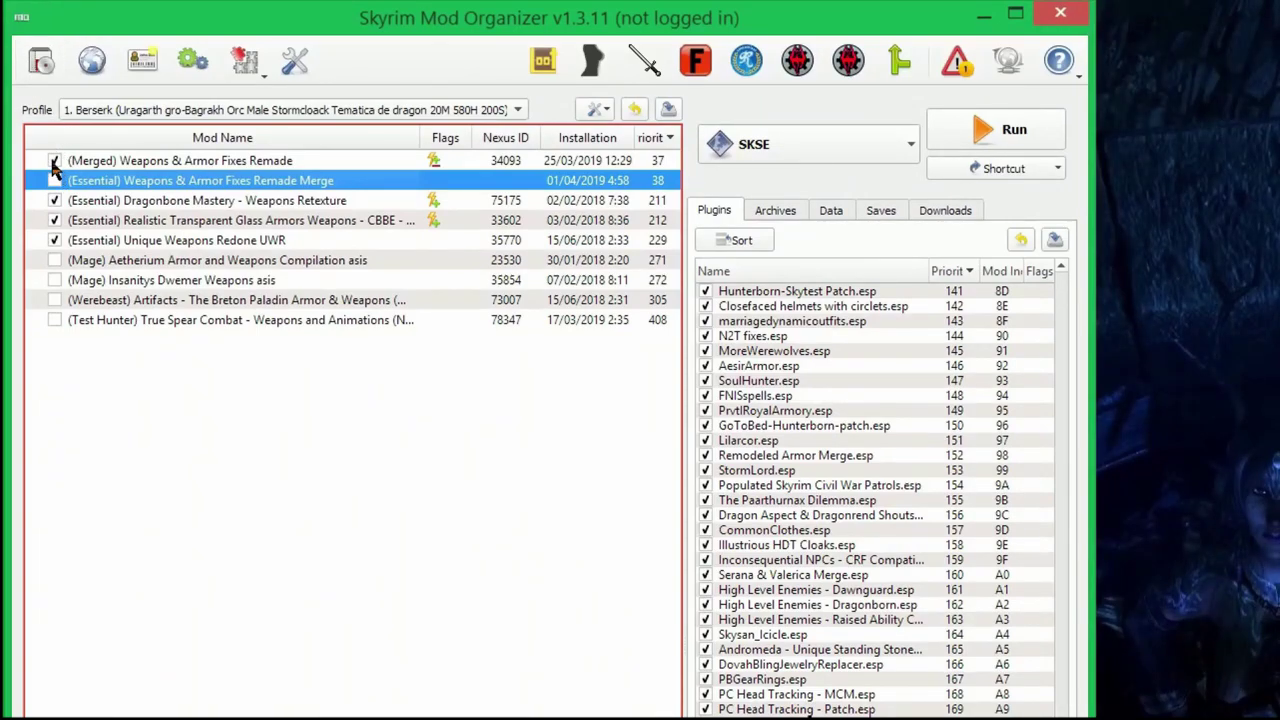
- Disable (Merged) Weapons & Armor Fixes Remade, enable (Essential) Weapons & Armor Fixes Remade Merge, and check its plugins in the load order
click(54, 161)
click(55, 181)
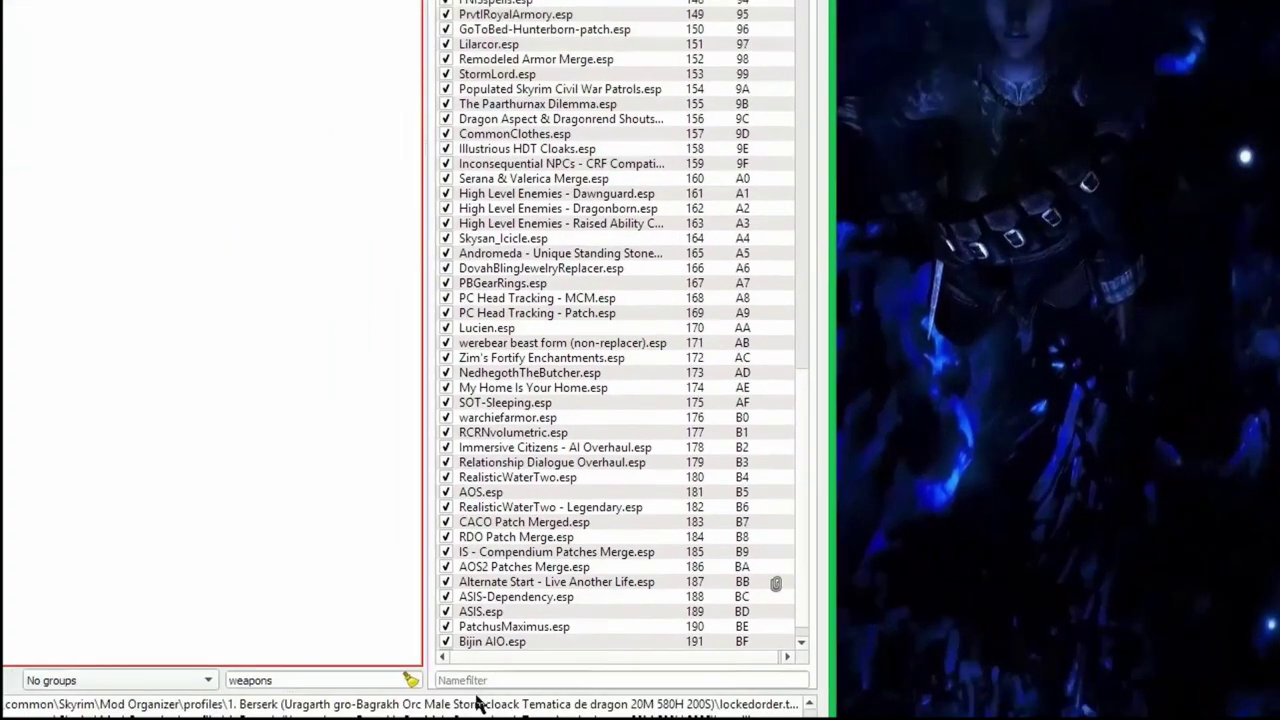
scroll(565, 543, down, 1)
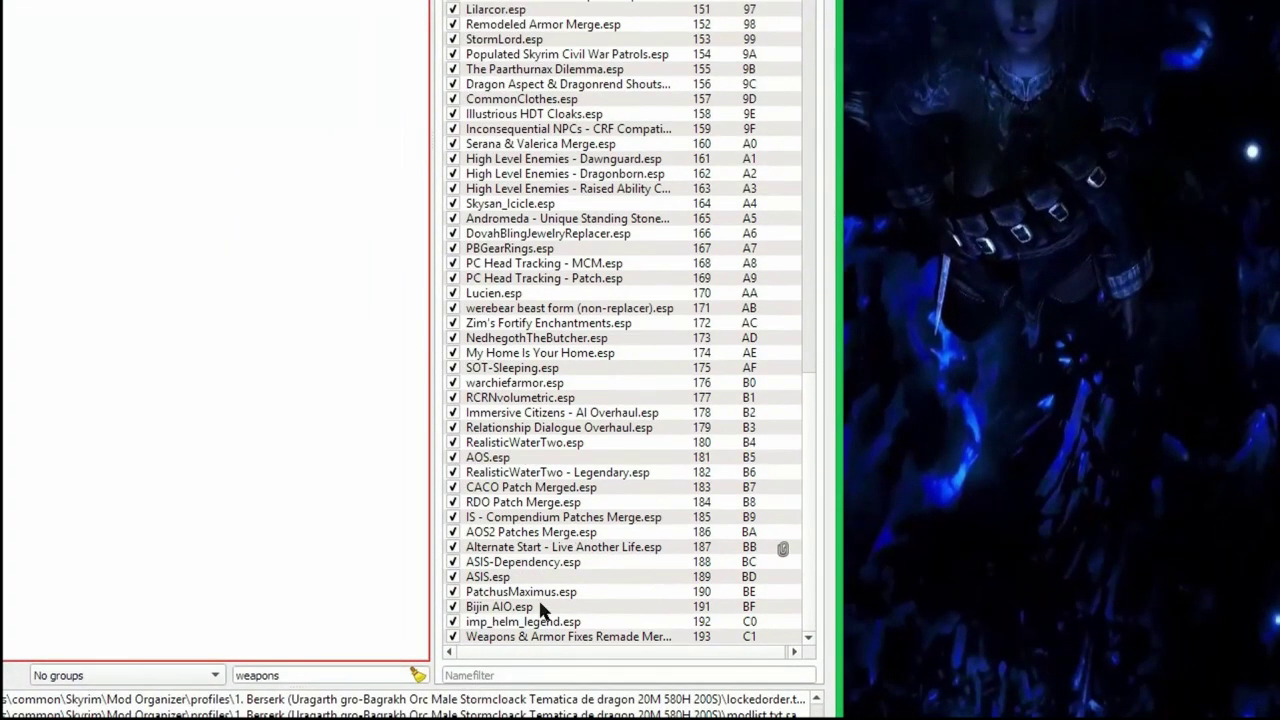
click(485, 623)
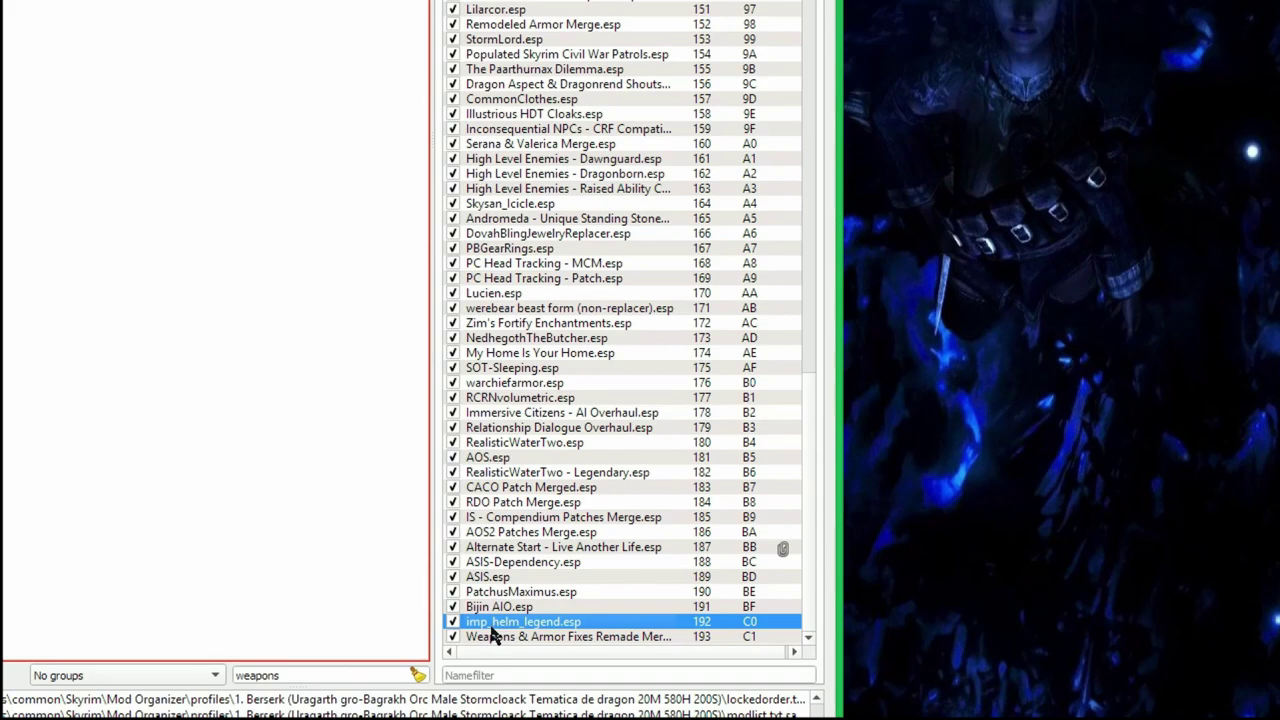
click(500, 638)
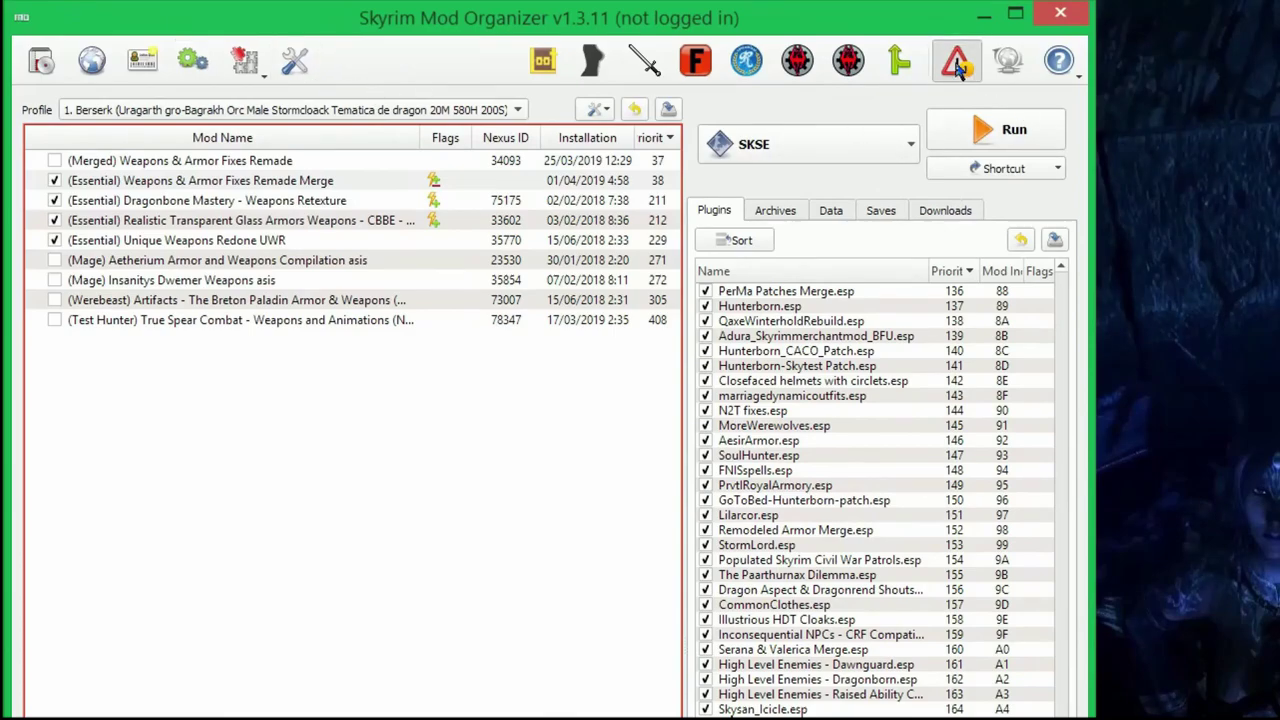
click(543, 61)
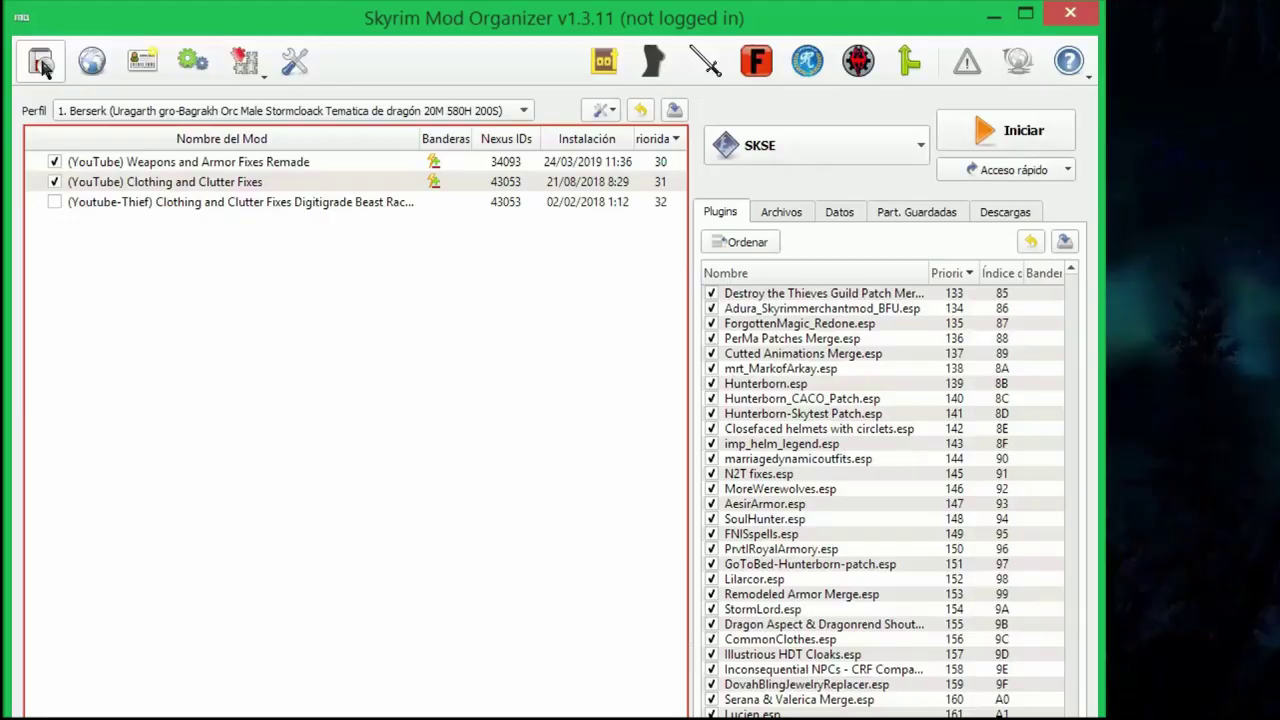
- Choose Clothing and Clutter Fixes-43053-2-2.zip from the "43053 Clothing and Cluter Fixes w Patches" requirements folder as the mod to install
click(41, 61)
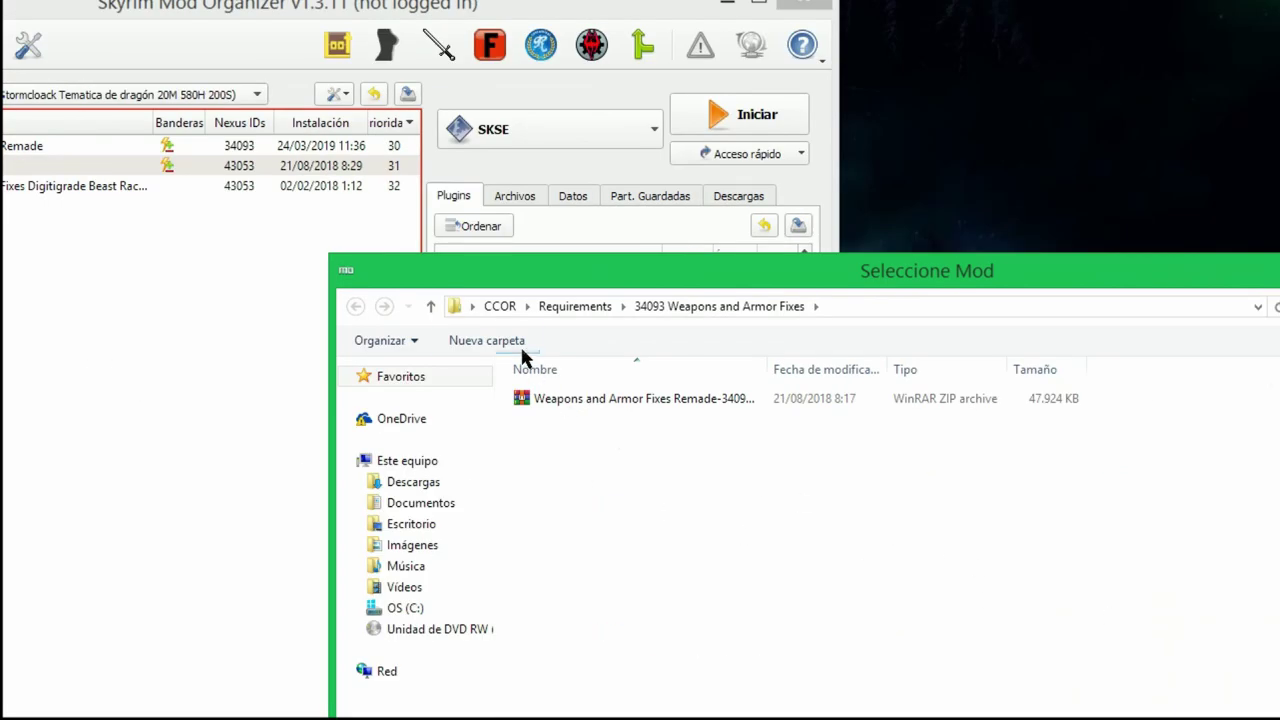
click(568, 310)
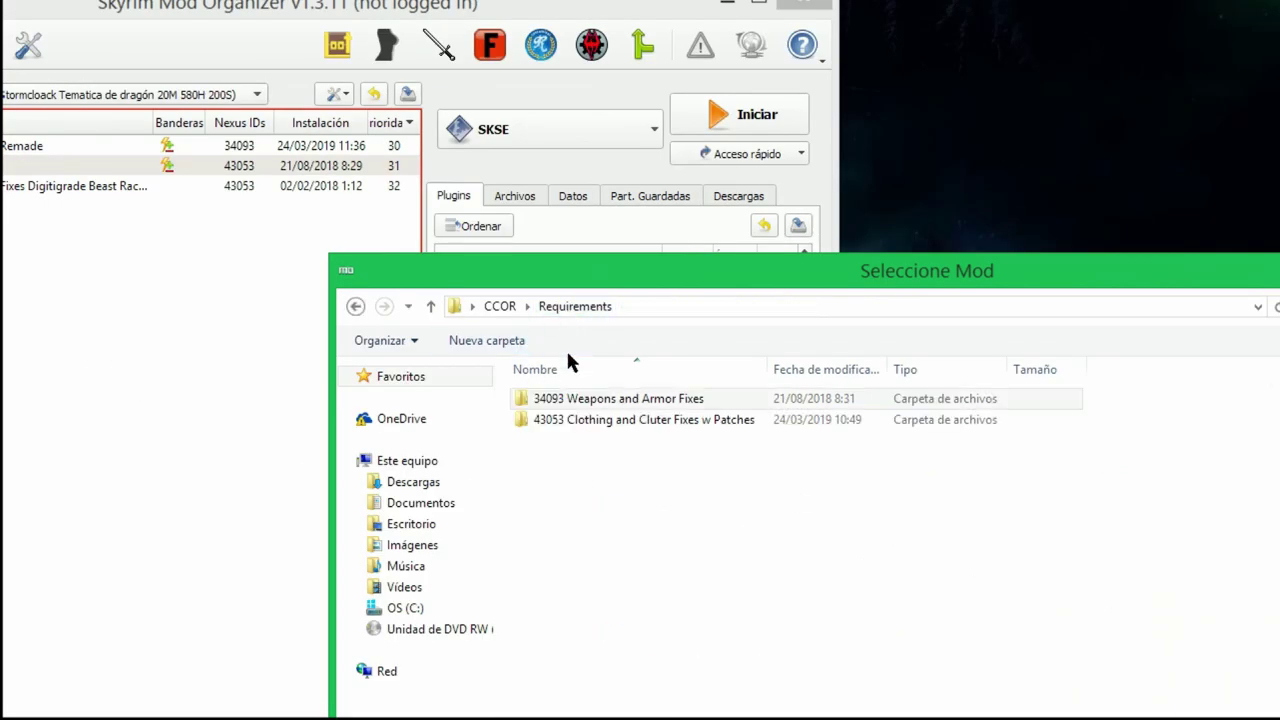
click(567, 422)
double_click(567, 424)
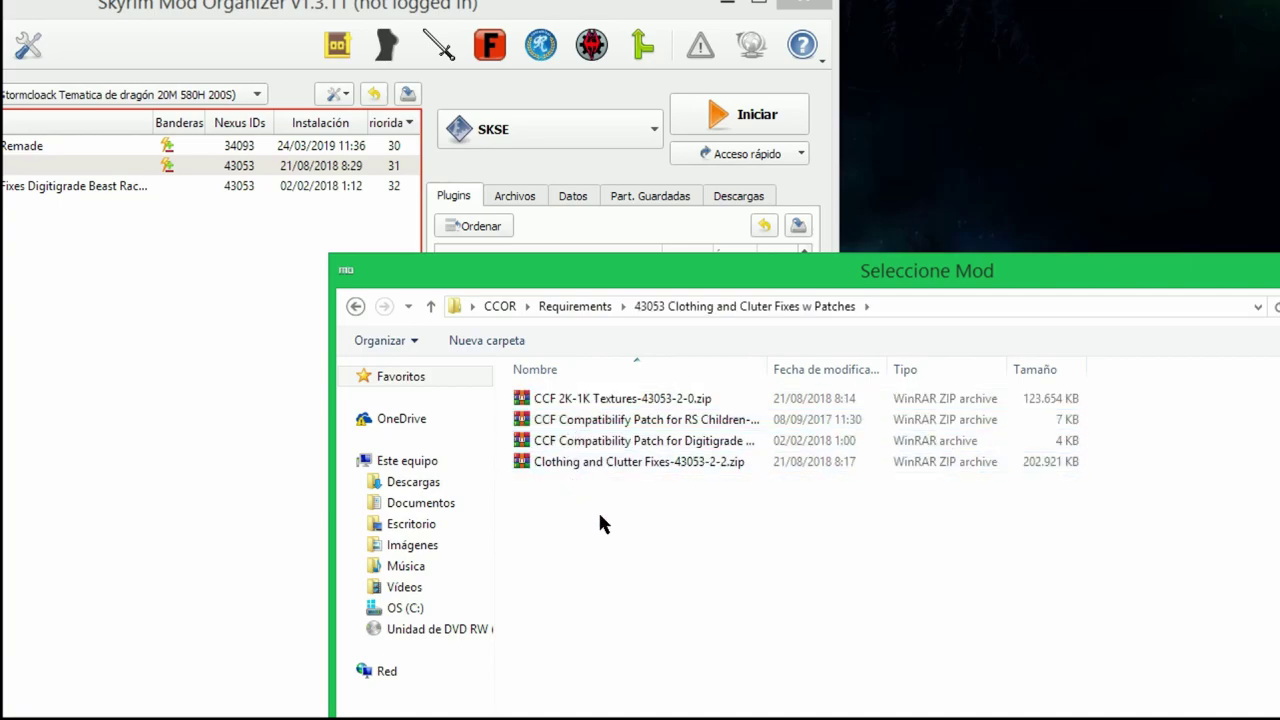
double_click(767, 369)
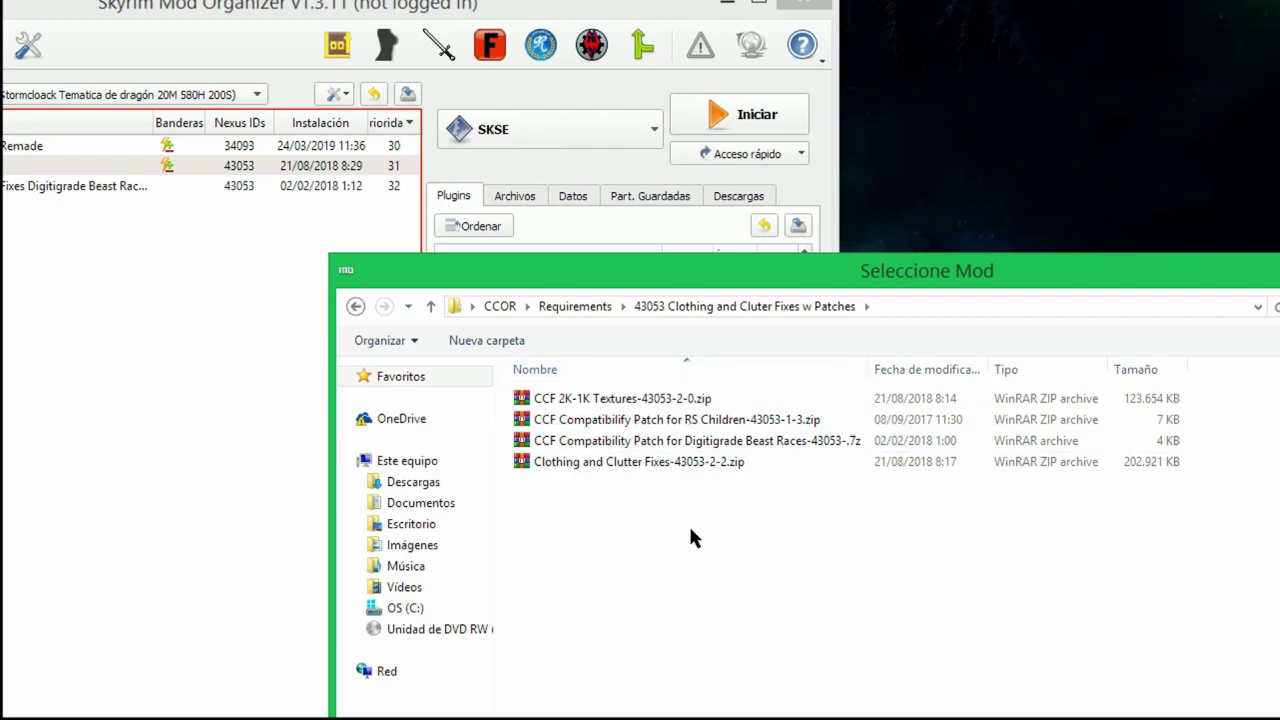
click(572, 464)
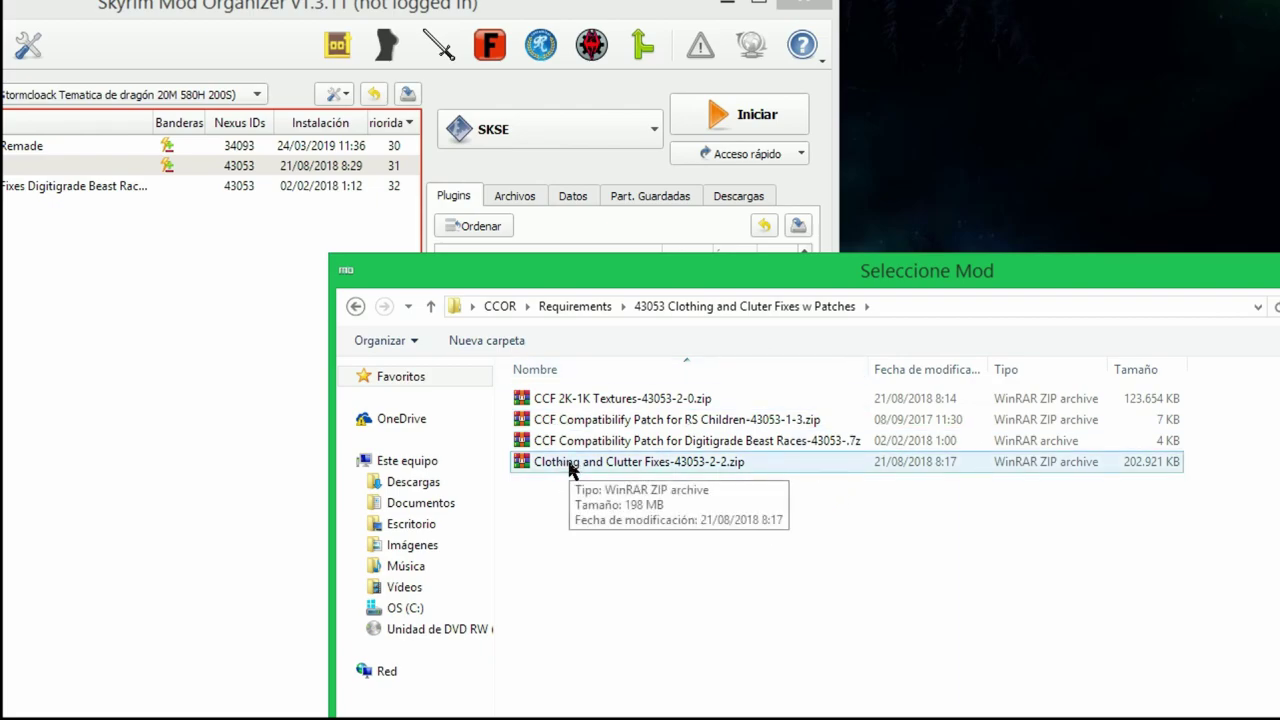
double_click(570, 466)
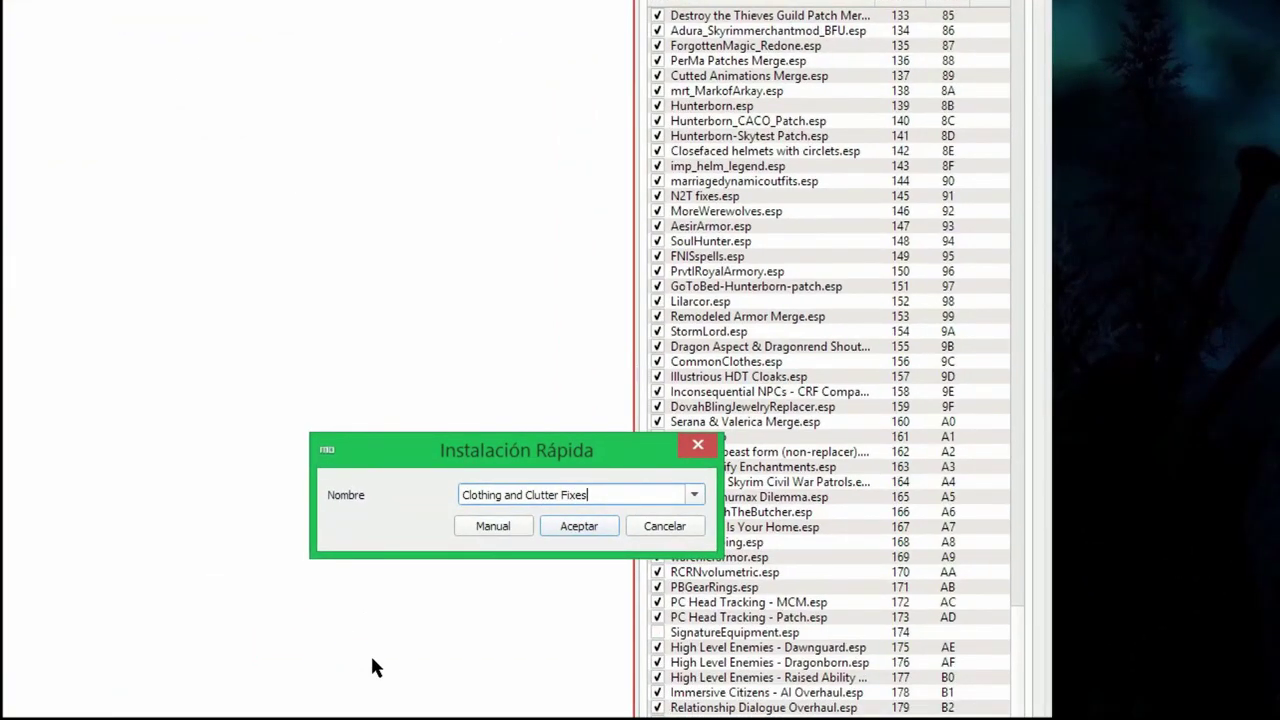
- Name the mod "(YouTube) Clothing and Clutter Fixes" and open its contents for a manual installation
key(ctrl+a)
text((YouTube) Clothing and Clutter Fixes)
key(Tab)
key(Return)
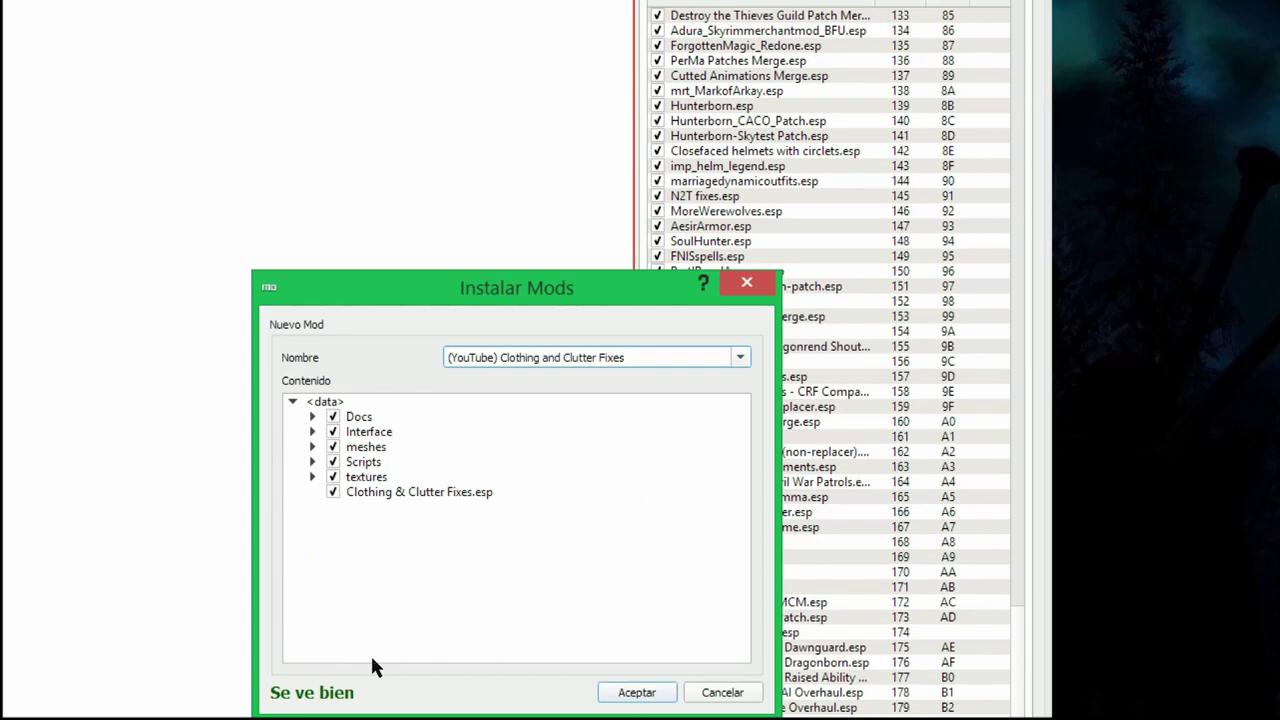
- Exclude the Docs folder with its README from the contents and install the mod, replacing the existing version
click(333, 417)
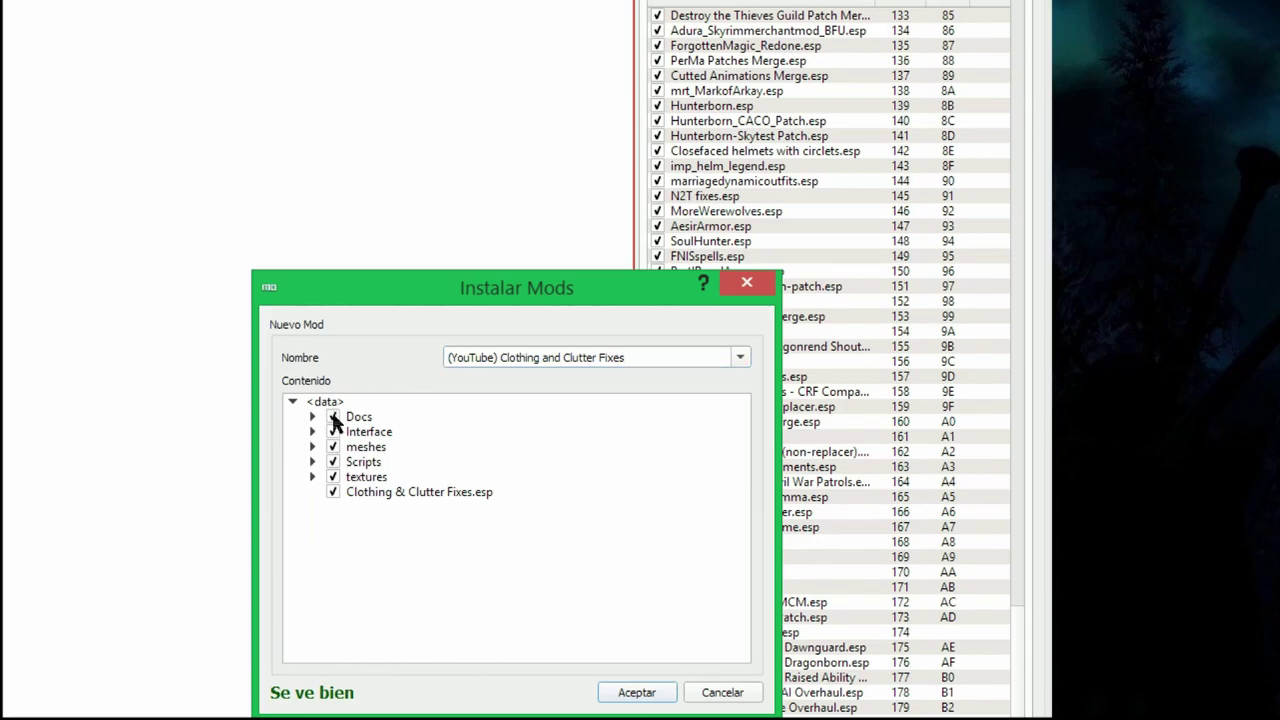
click(312, 417)
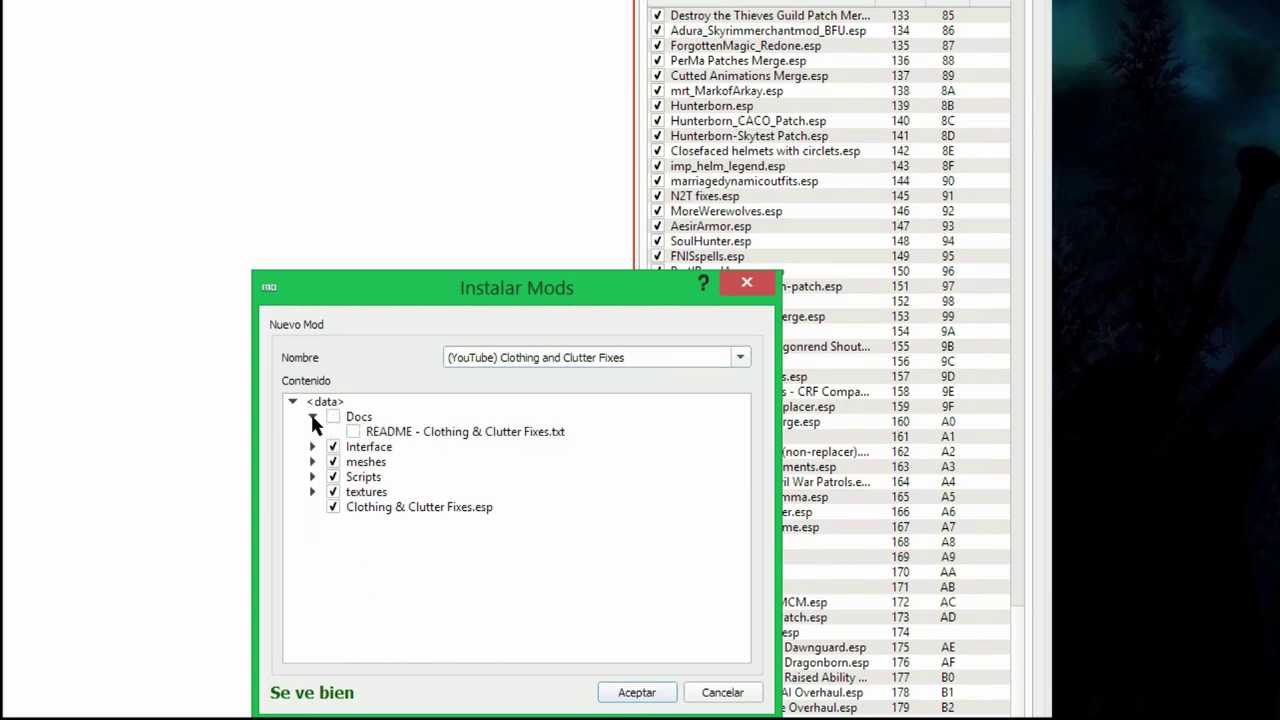
click(312, 417)
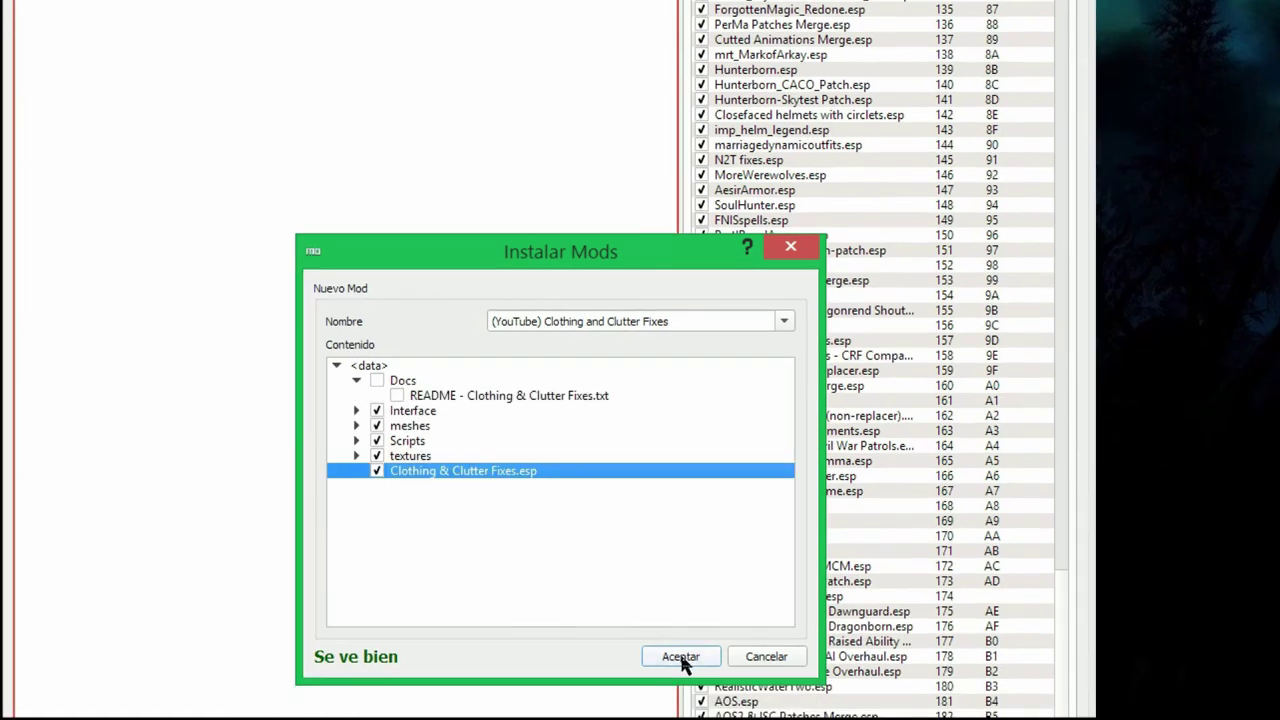
click(680, 657)
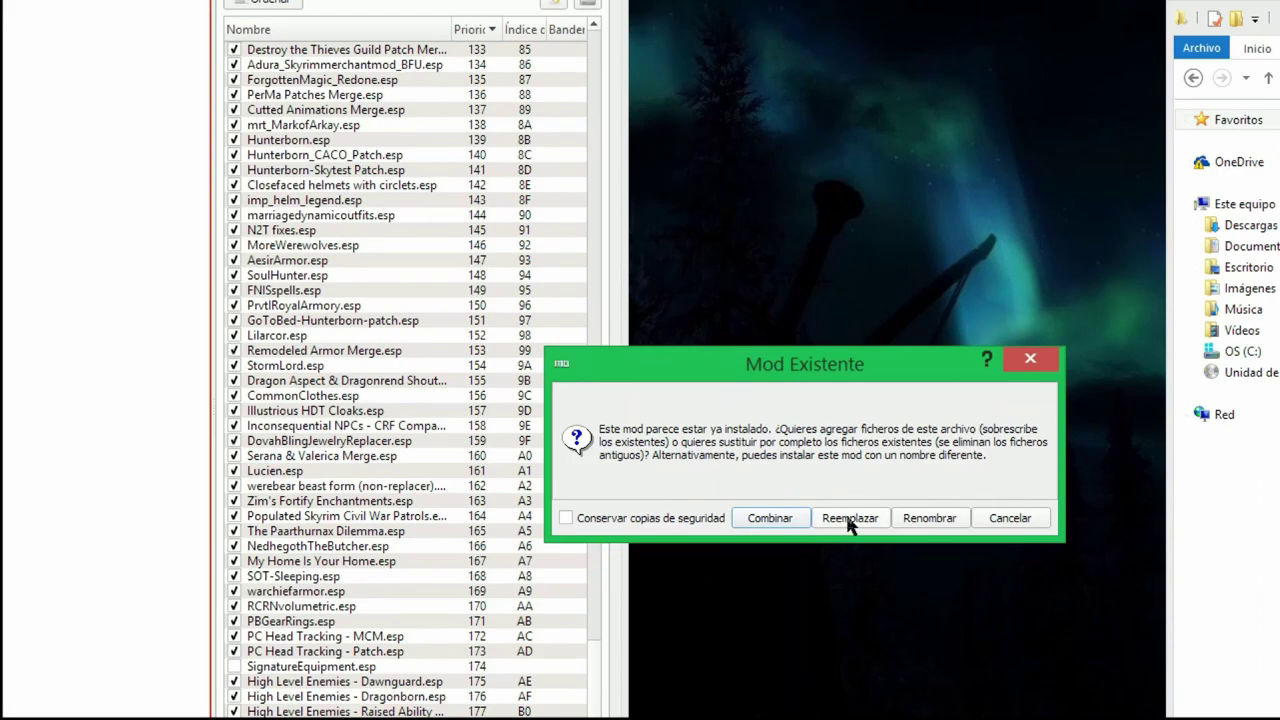
click(849, 520)
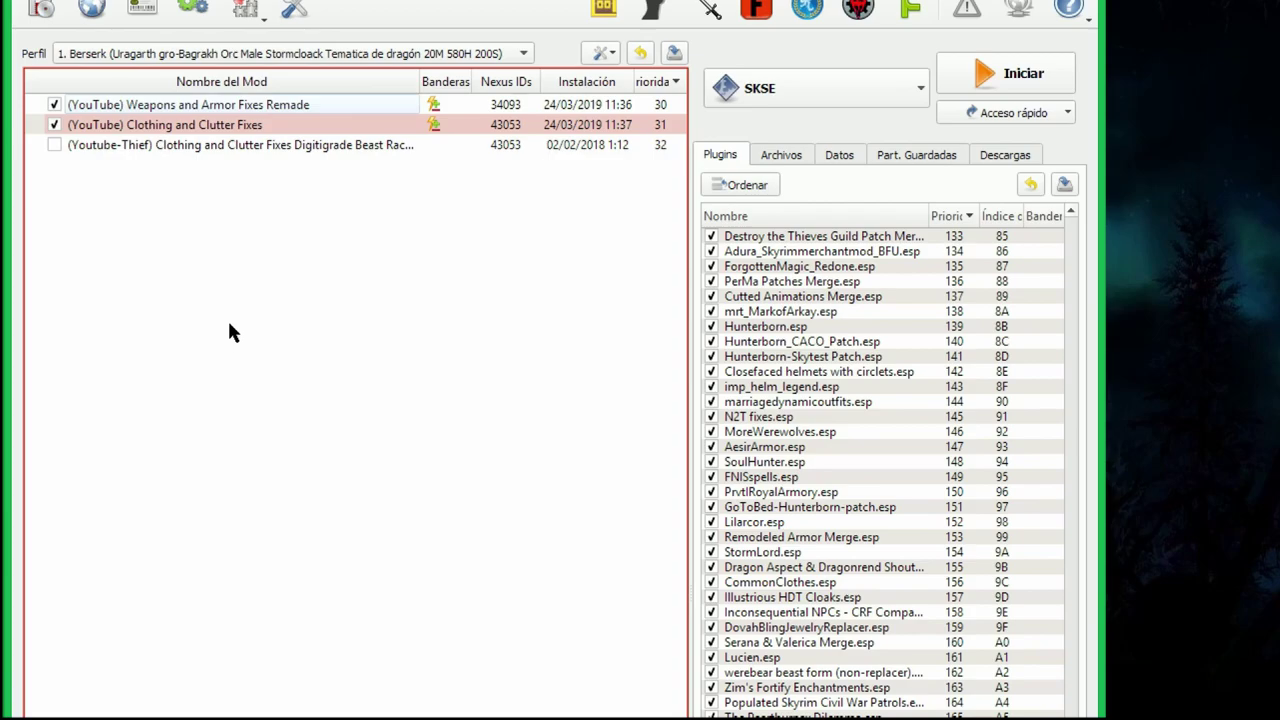
click(157, 124)
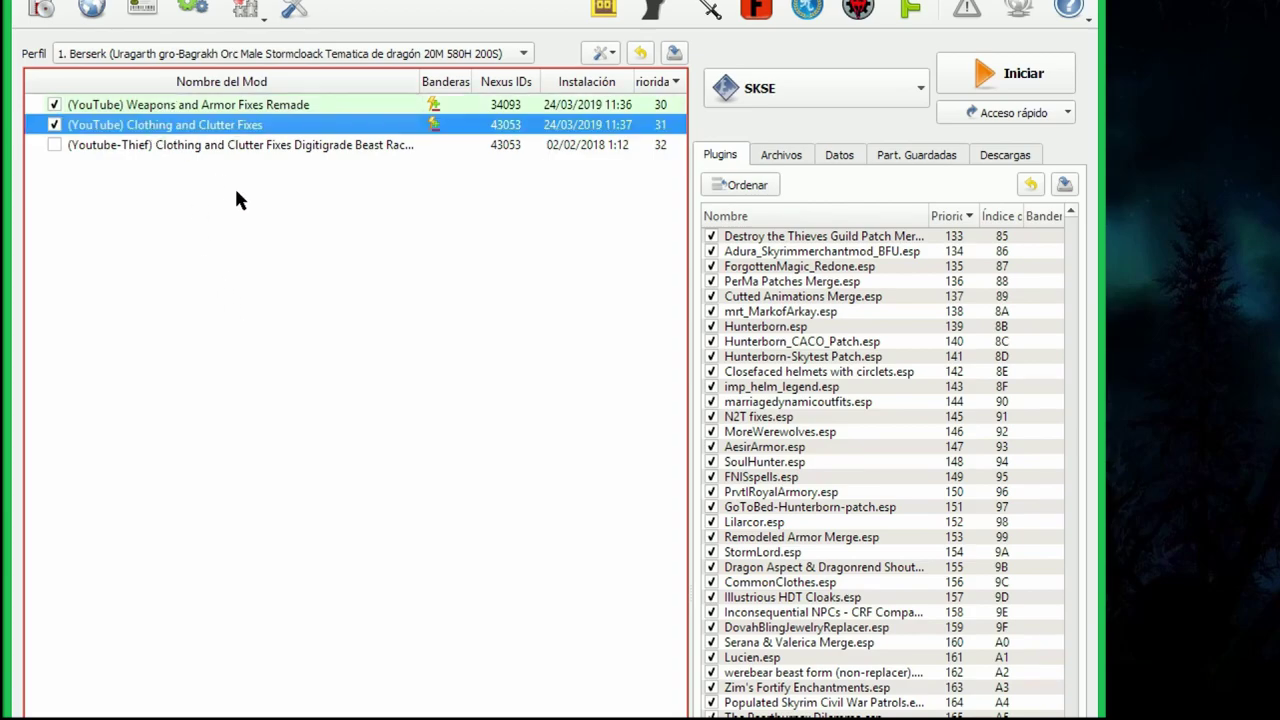
- Choose CCF Compatibilify Patch for RS Children-43053-1-3.zip for manual installation under the name "(YouTube) Clothing and Clutter Fixes"
click(40, 8)
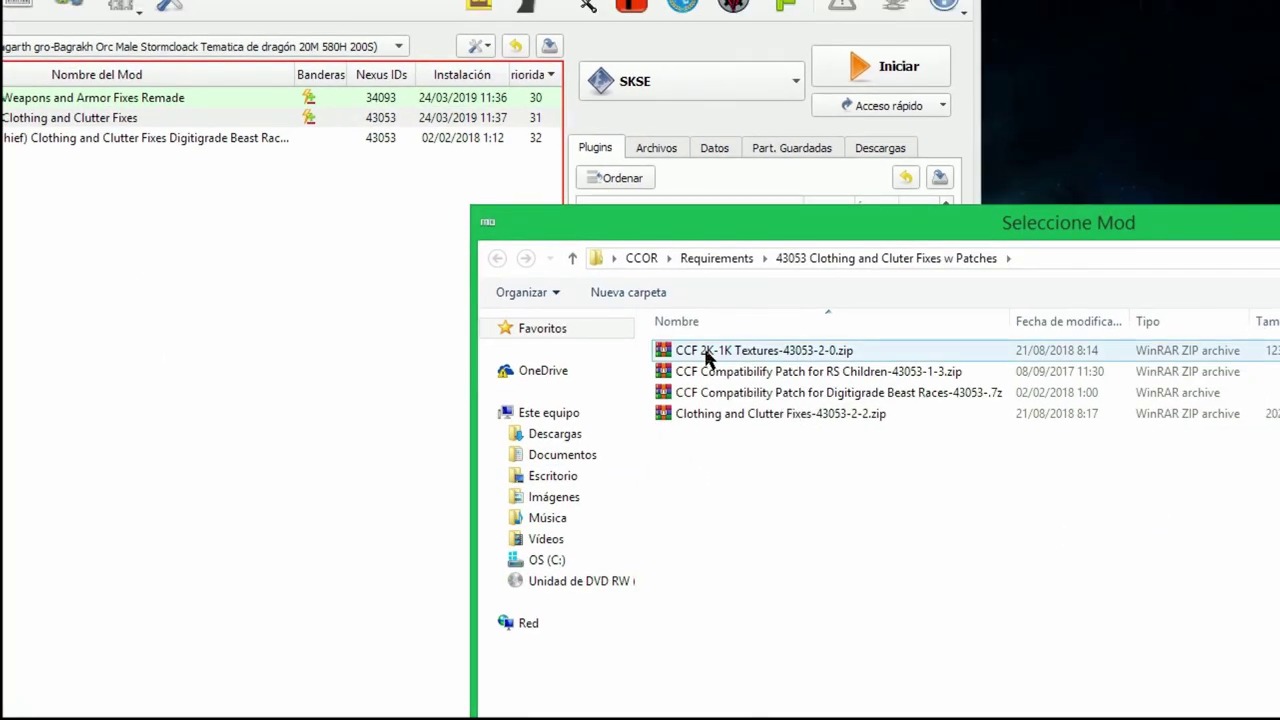
double_click(770, 377)
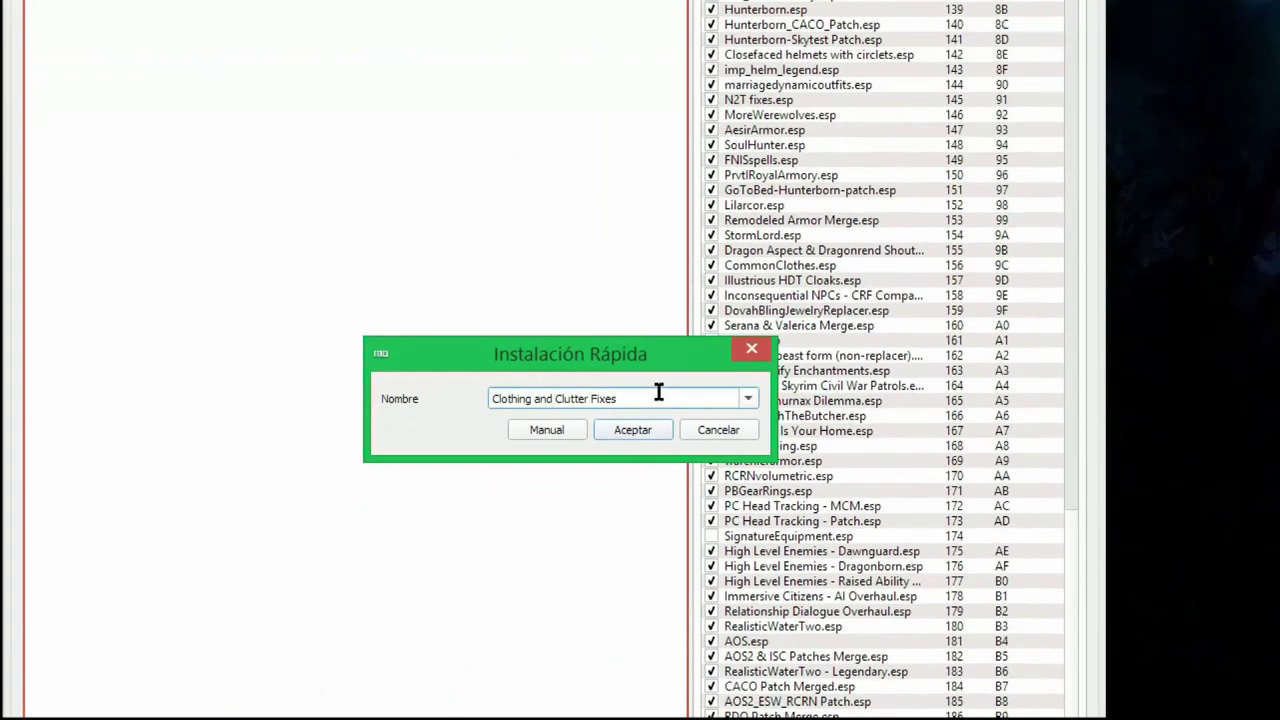
drag(659, 392, 299, 431)
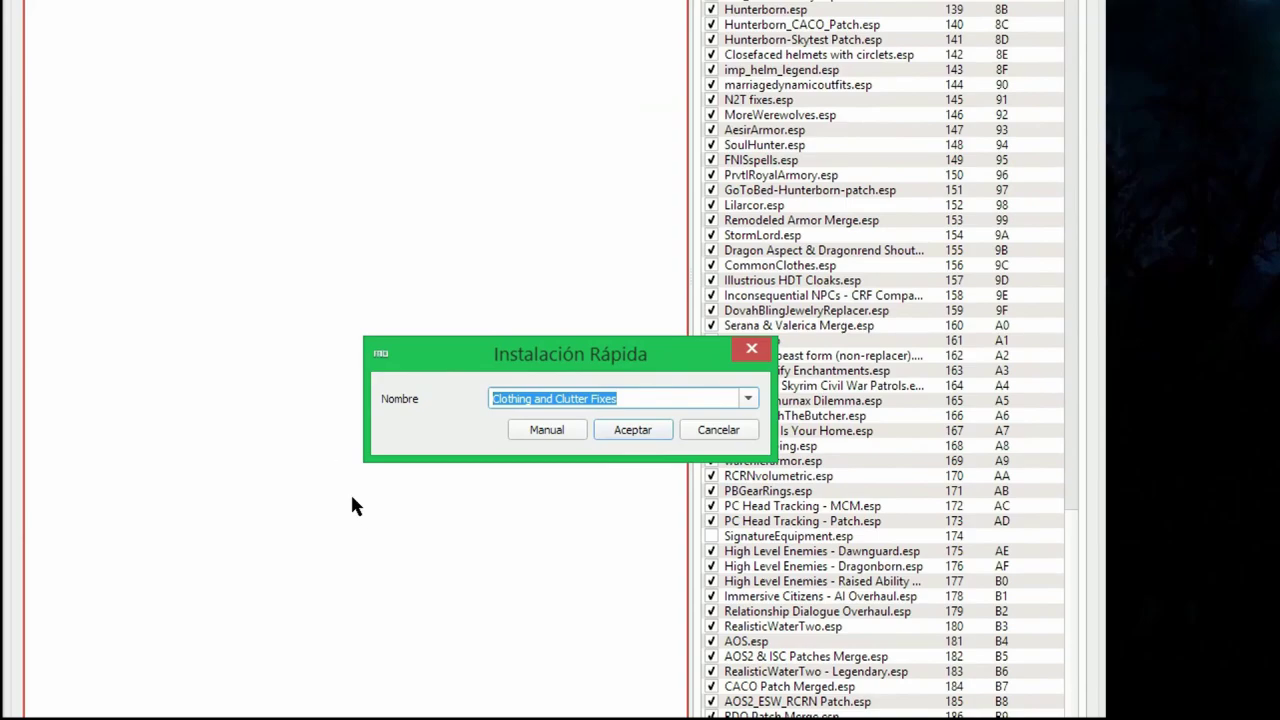
text((YouTube) Clothing and Clutter Fixes)
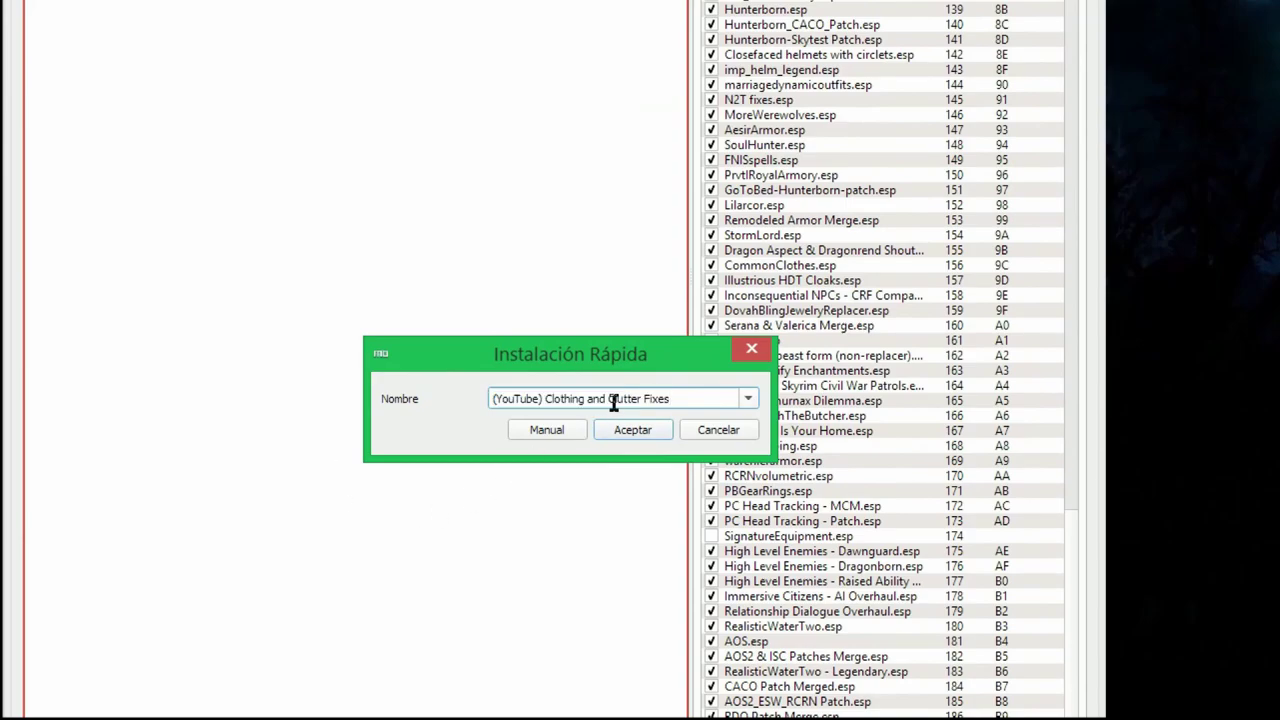
click(547, 430)
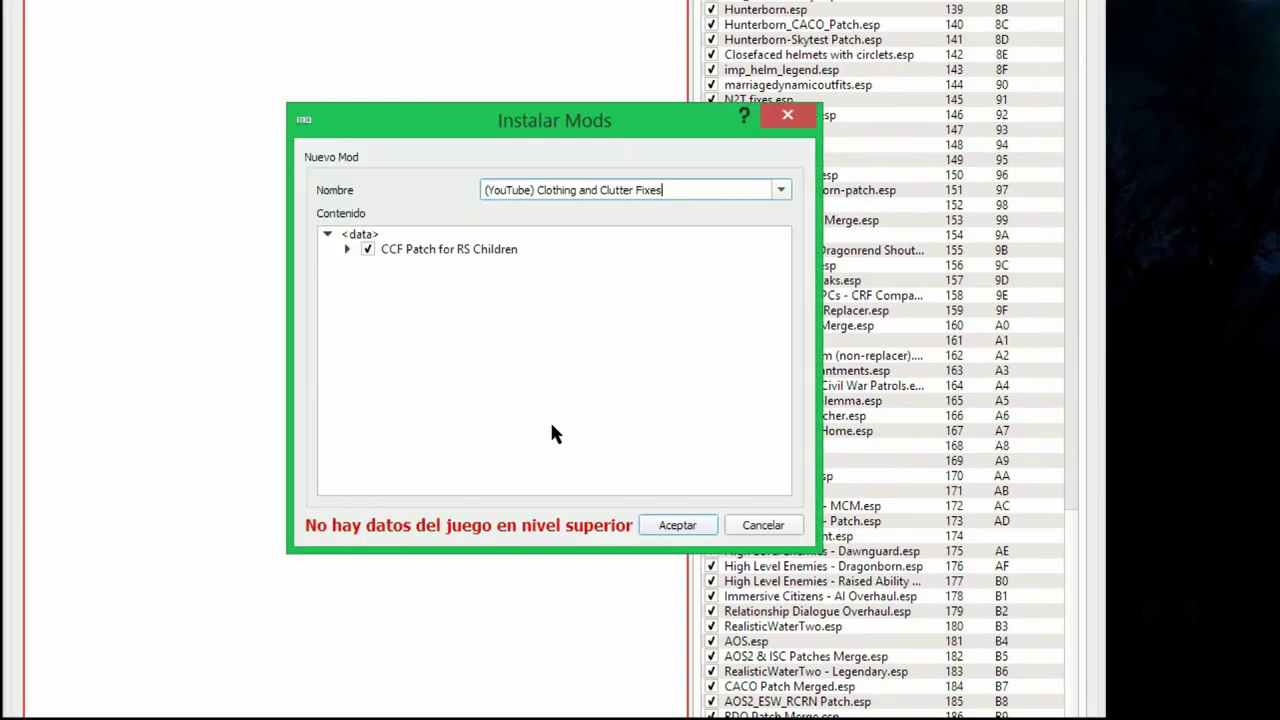
- Set the CCF Patch for RS Children folder as the data directory and merge the patch into the existing mod
right_click(382, 252)
click(398, 254)
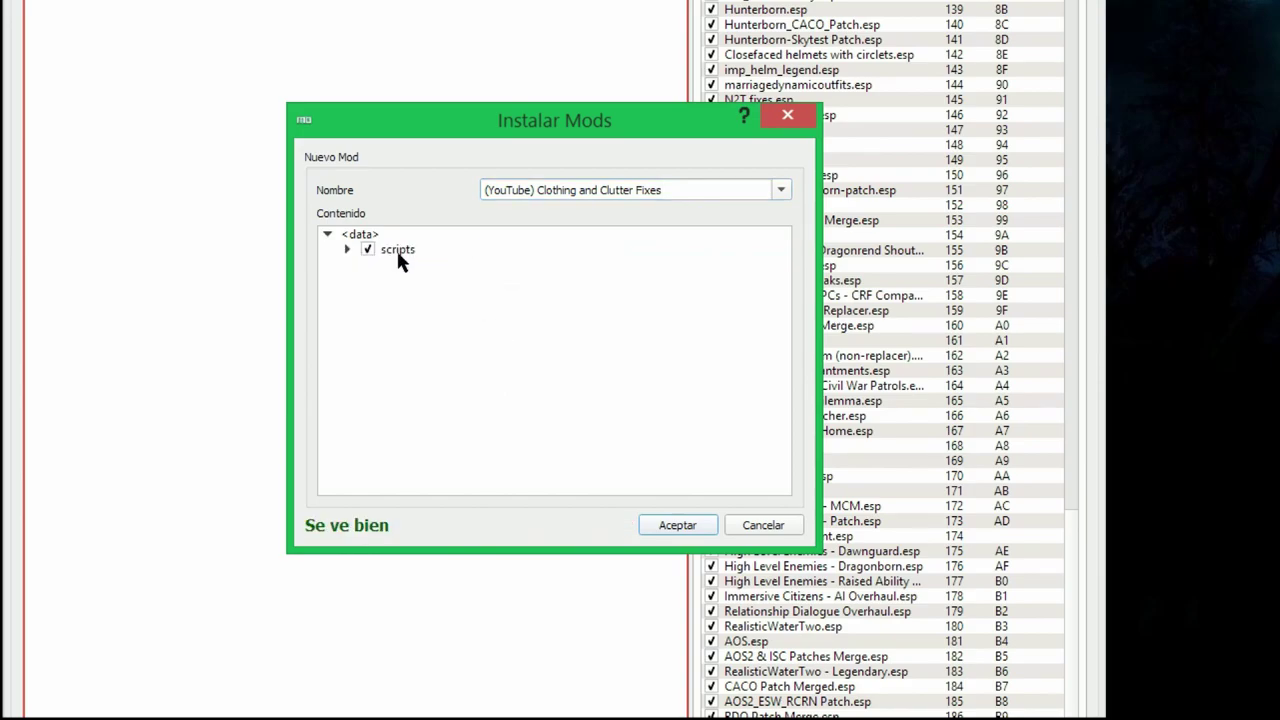
click(675, 524)
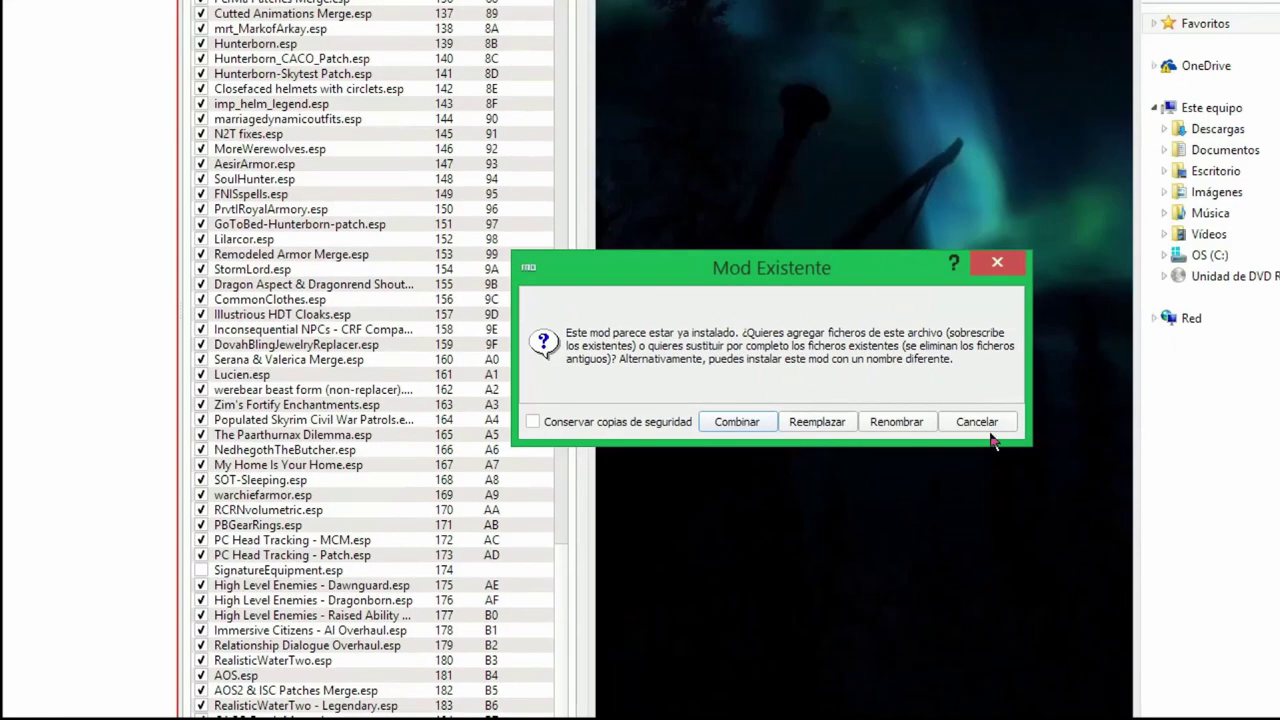
click(730, 423)
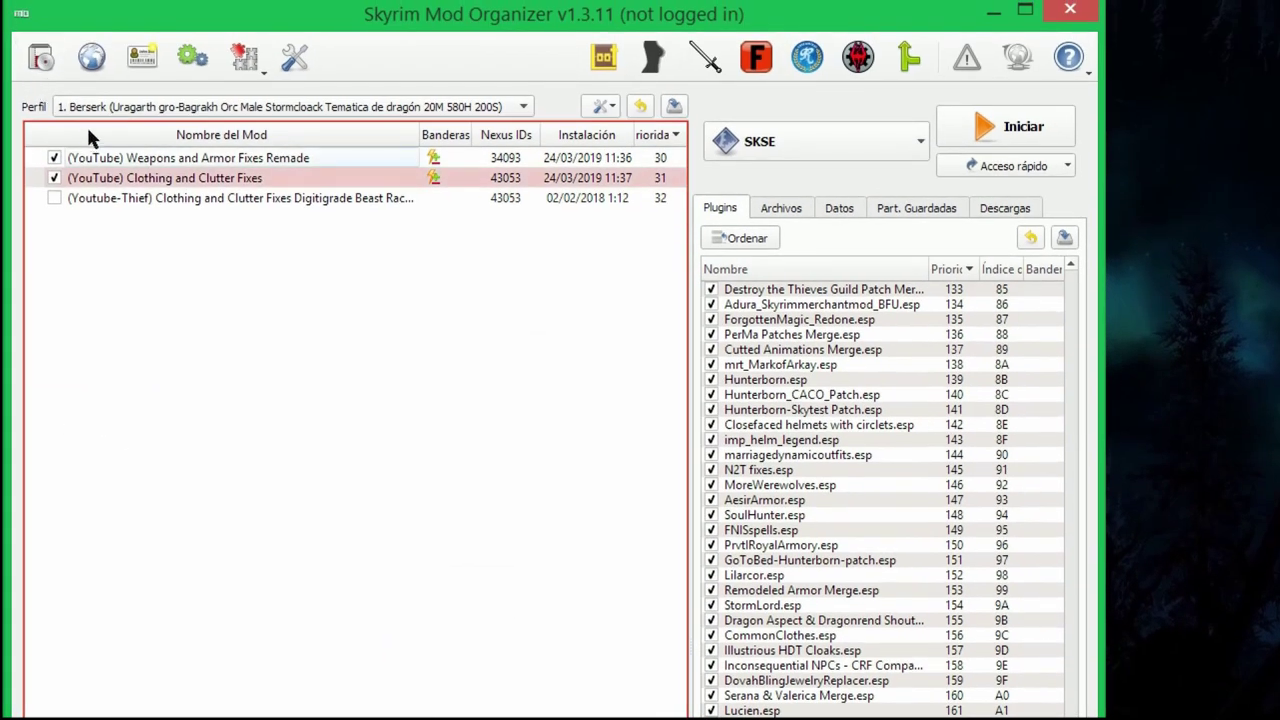
click(137, 199)
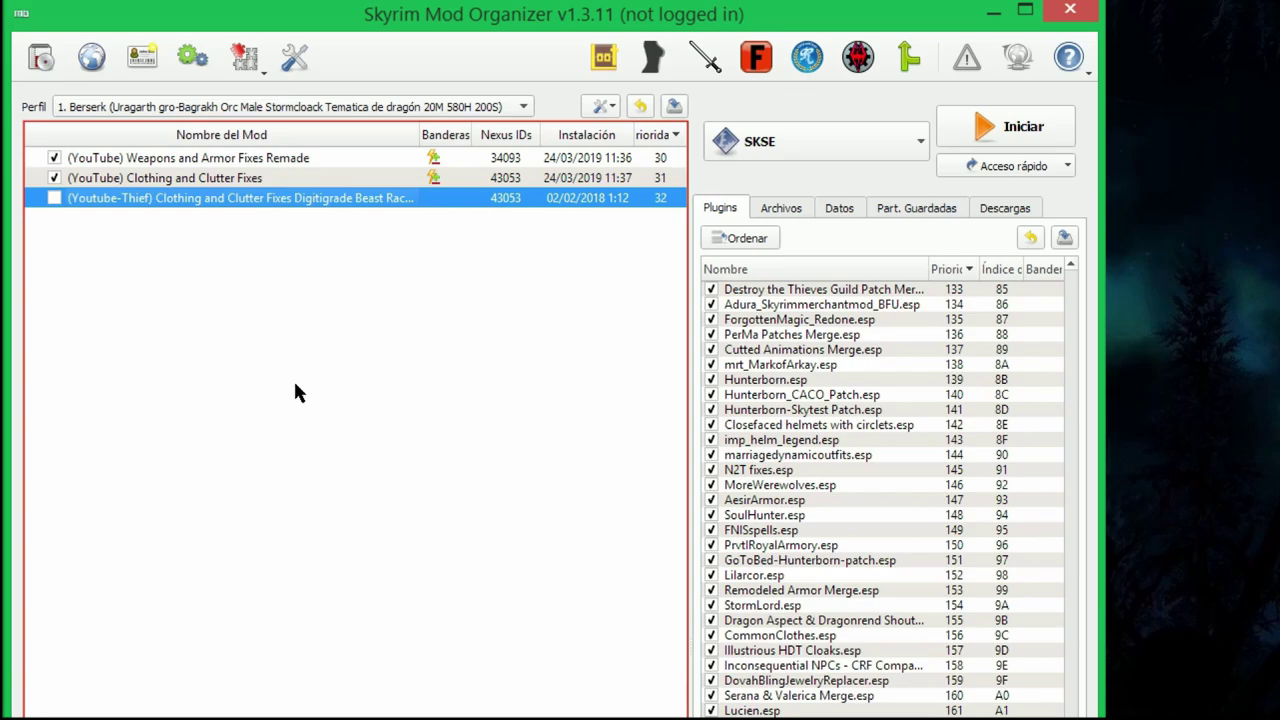
key(F2)
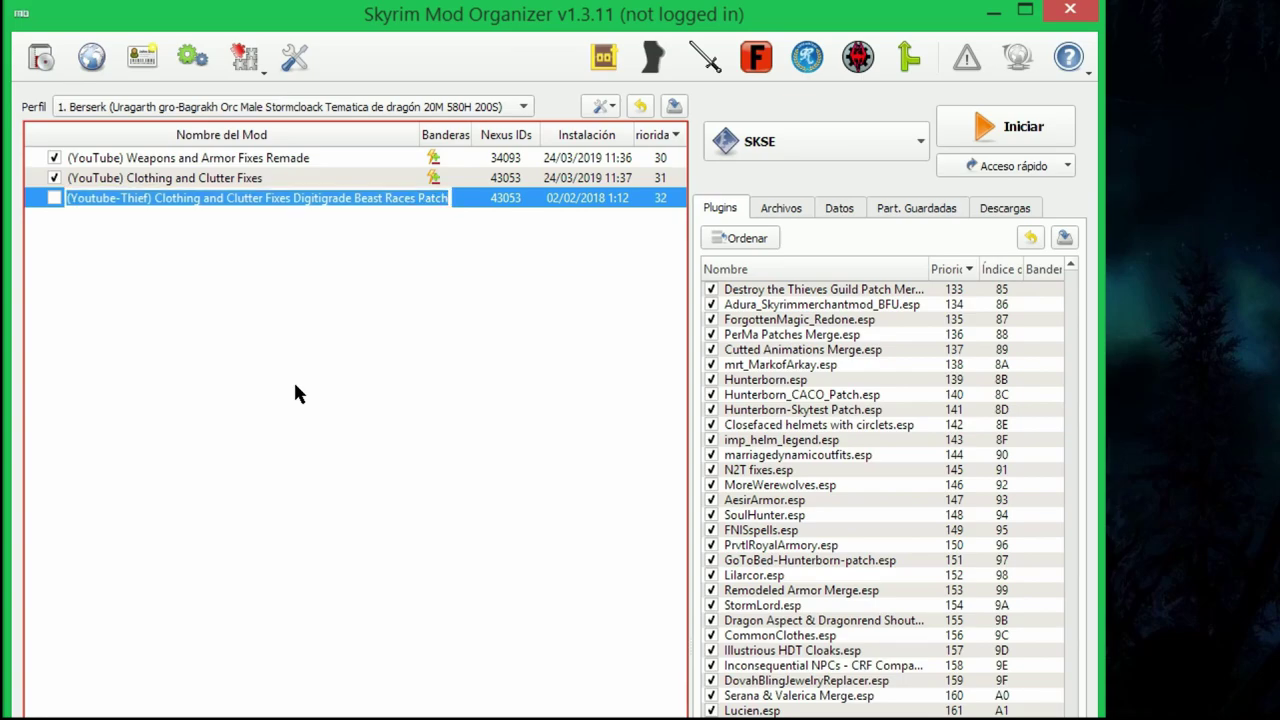
click(295, 386)
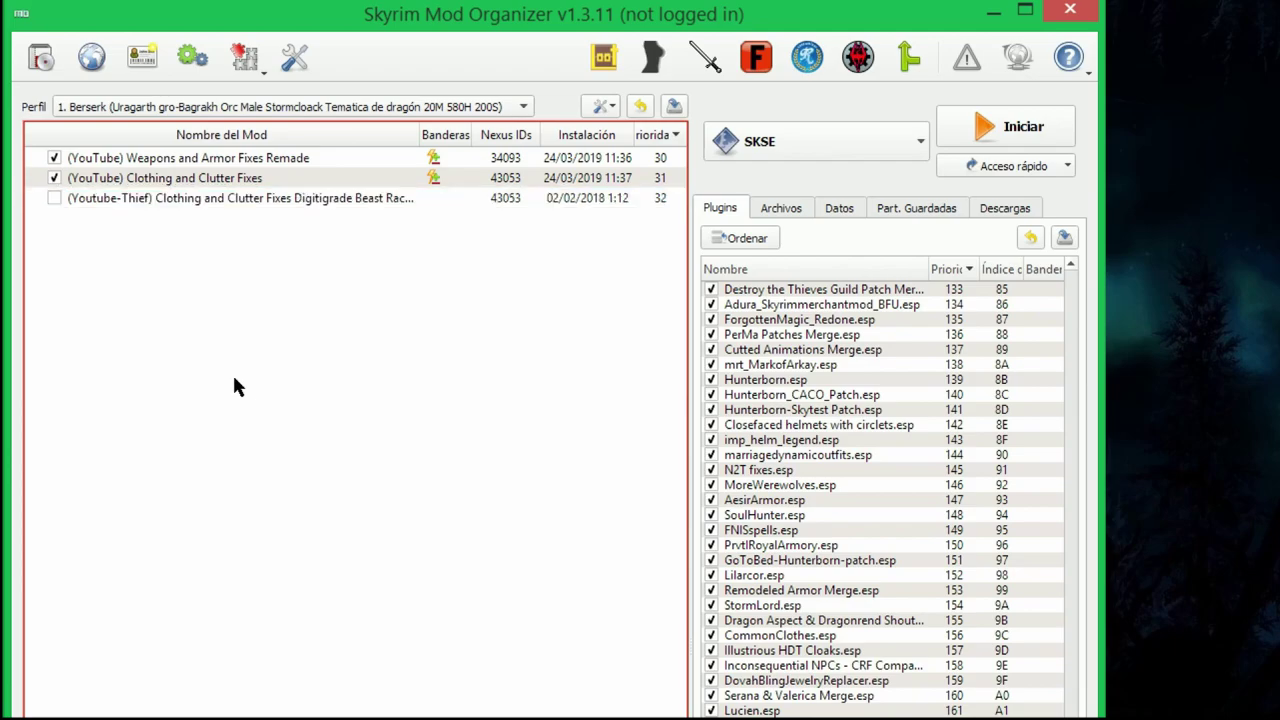
- Visit the Nexus page of (YouTube) Clothing and Clutter Fixes and look through its Files section down to the old files
right_click(150, 180)
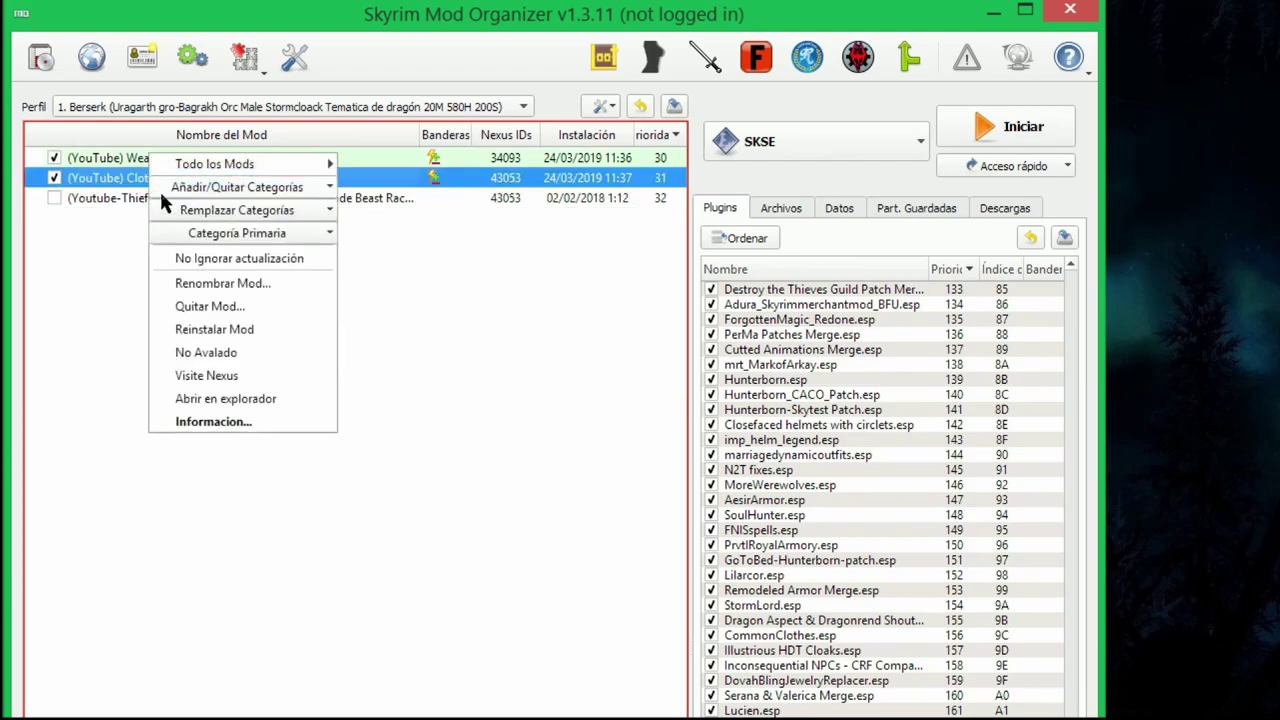
click(206, 375)
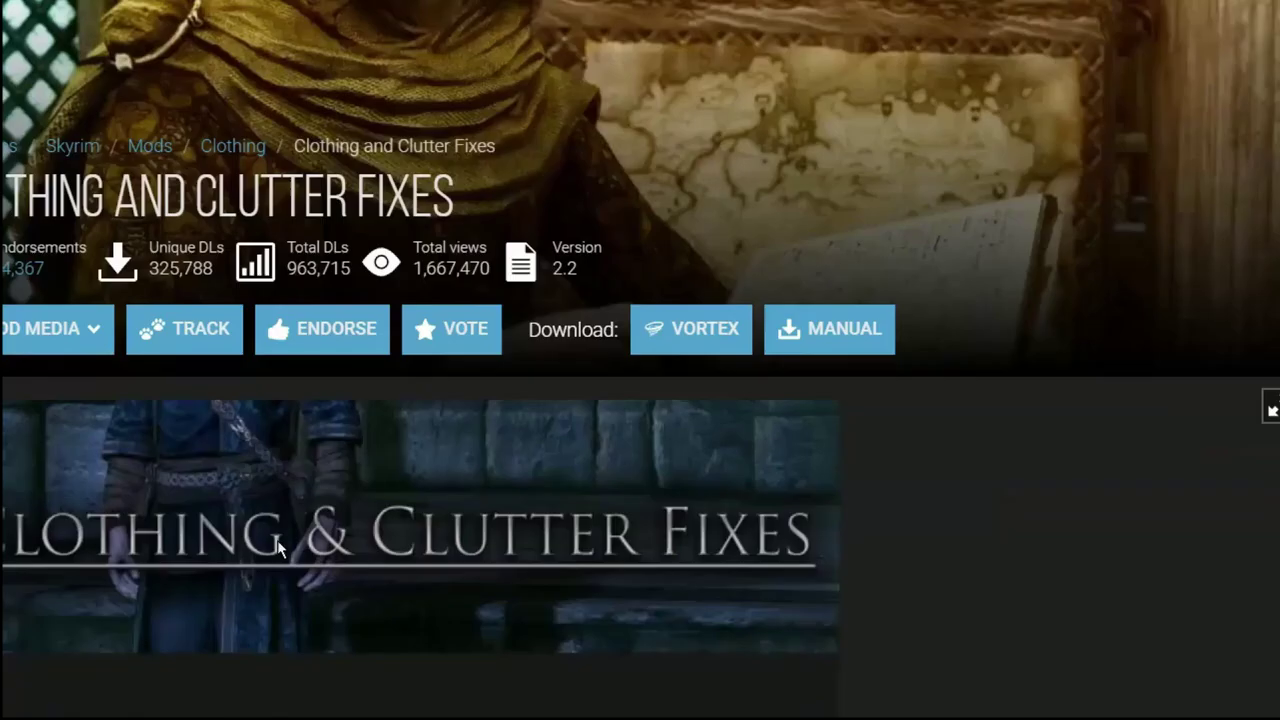
scroll(540, 712, down, 3)
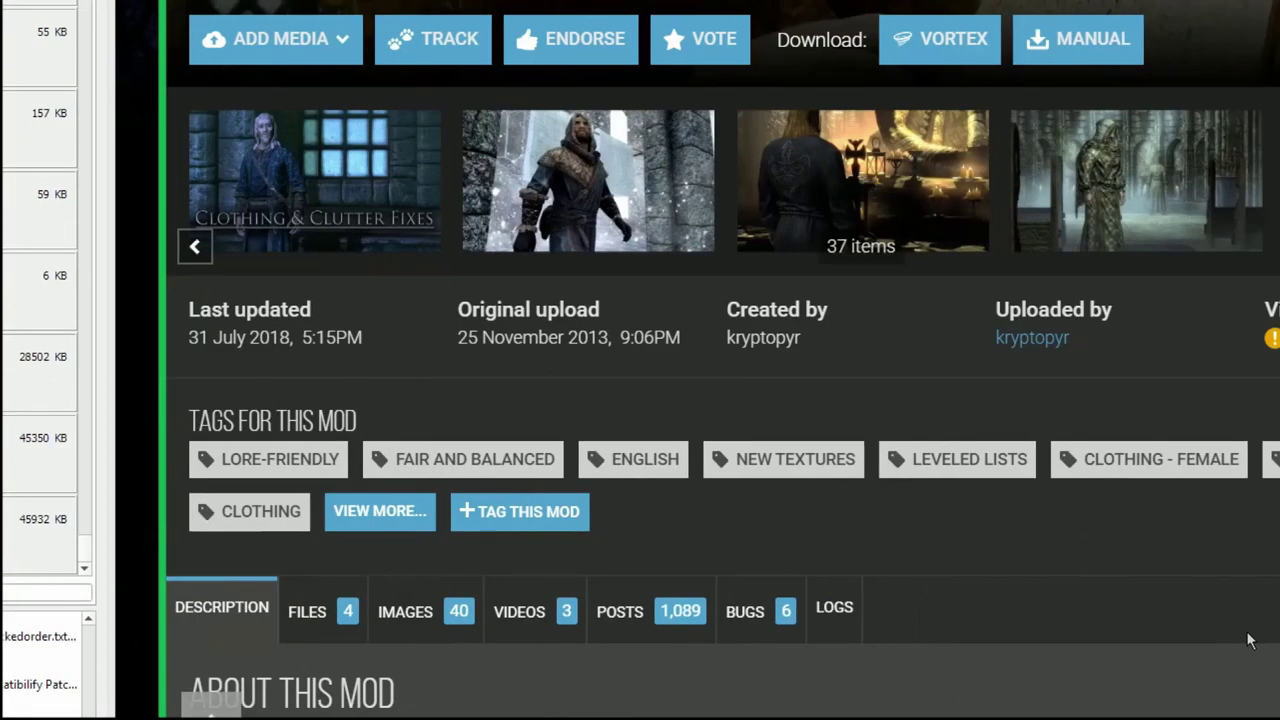
click(343, 620)
scroll(820, 372, down, 3)
scroll(827, 376, down, 10)
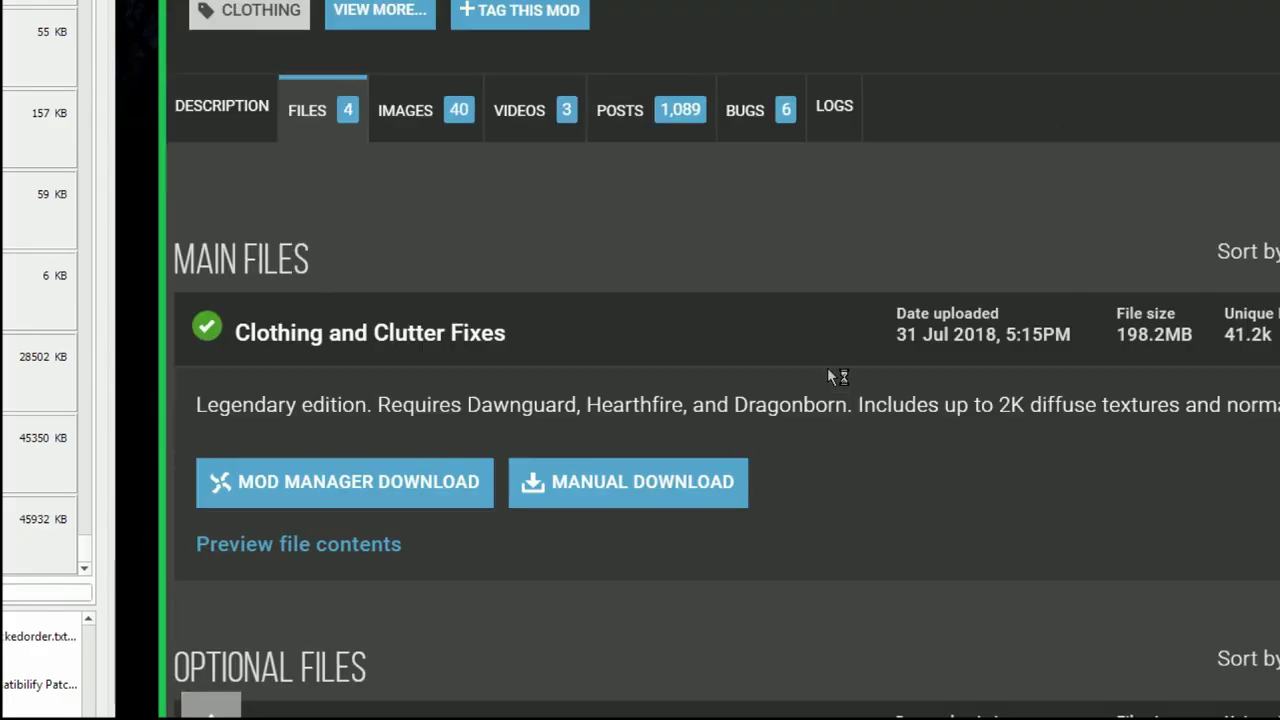
scroll(828, 377, down, 7)
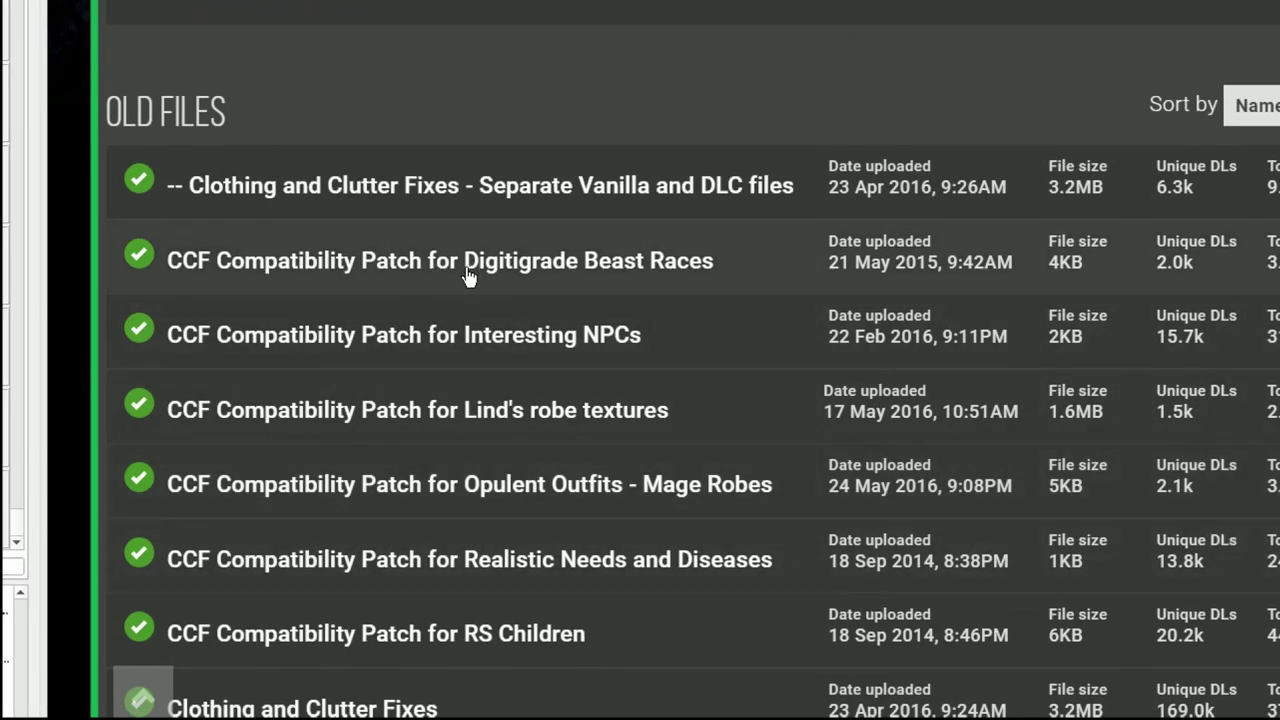
- Examine the CCF compatibility patches among the old files, from Digitigrade Beast Races to RS Children
drag(466, 276, 713, 283)
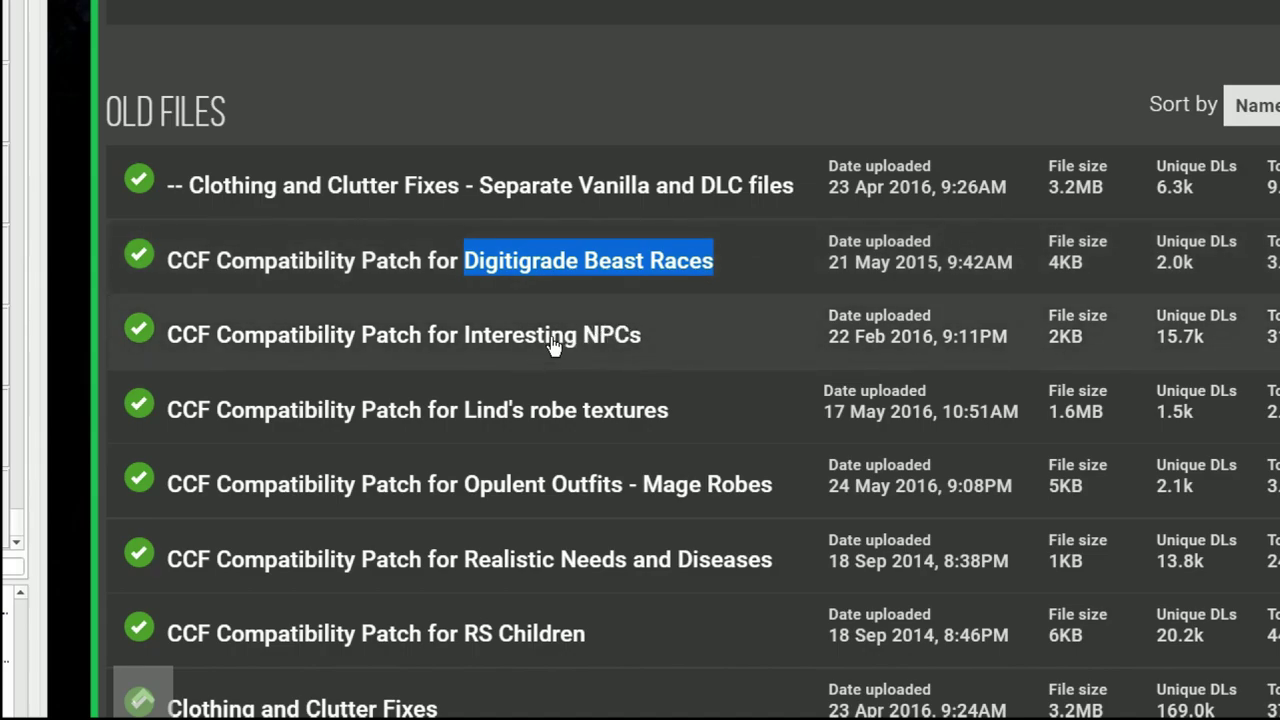
drag(463, 340, 662, 350)
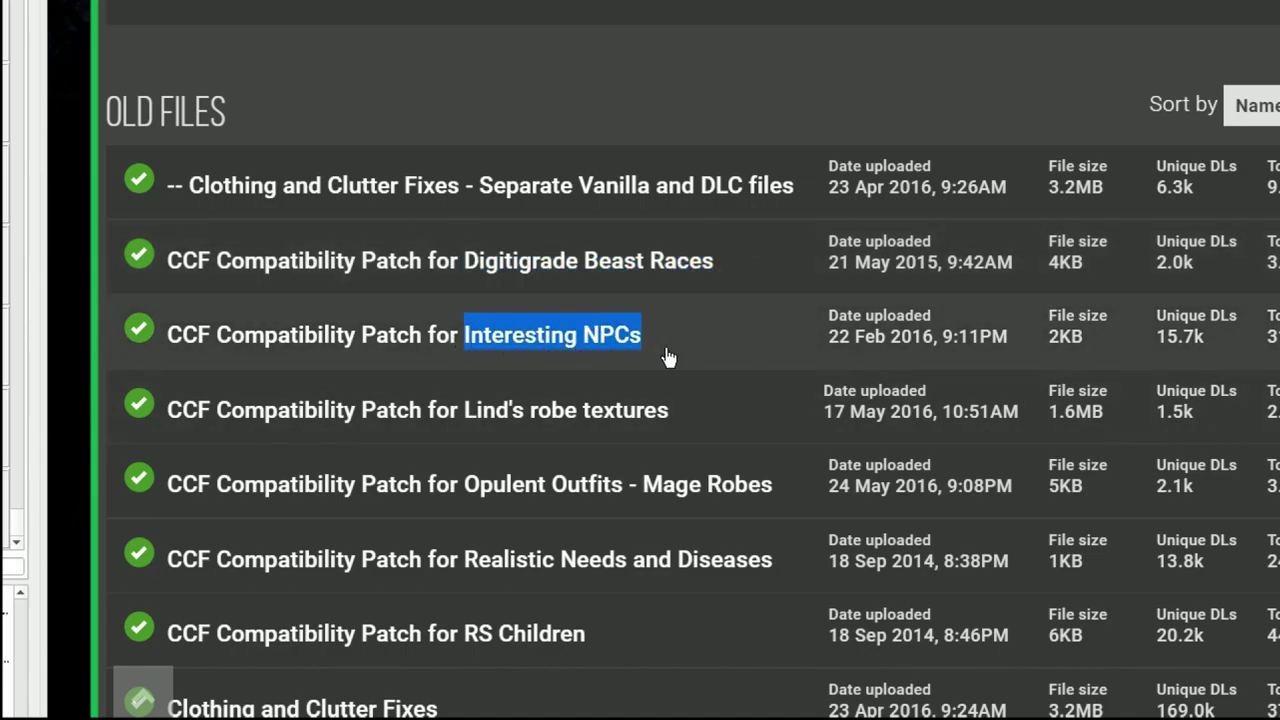
double_click(478, 418)
drag(553, 434, 589, 437)
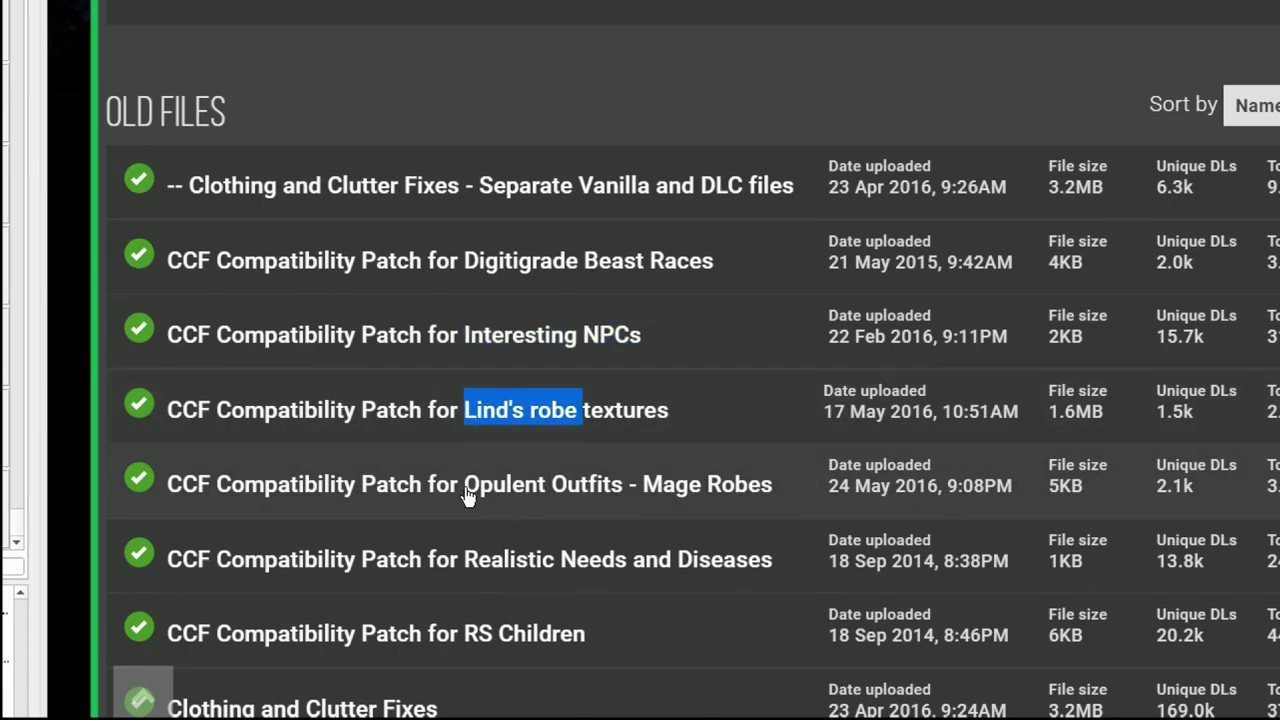
drag(466, 486, 622, 509)
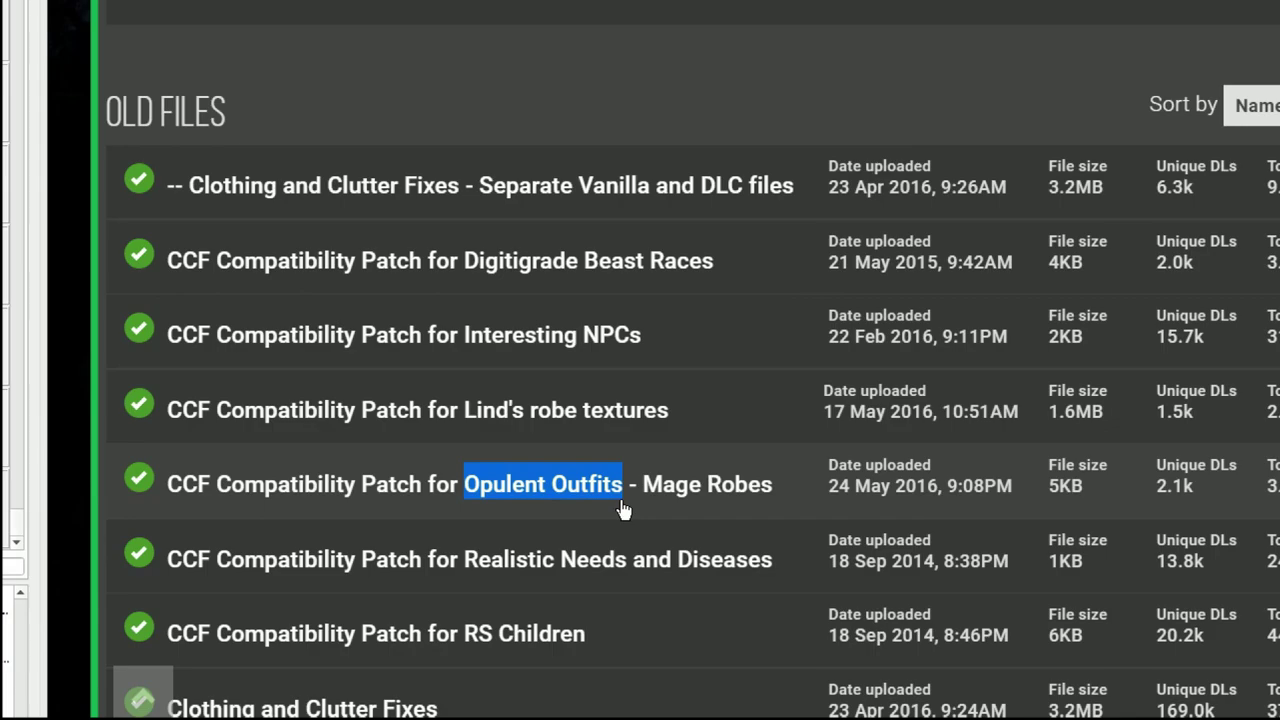
drag(468, 578, 804, 588)
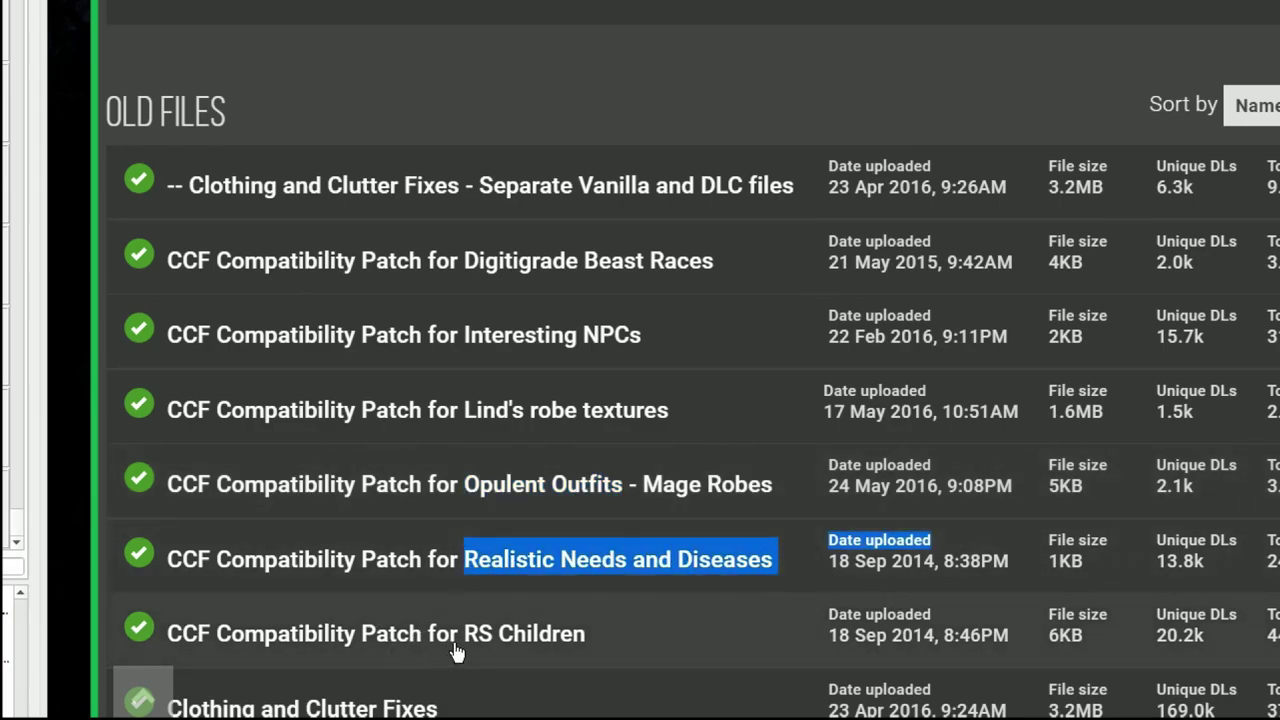
drag(466, 646, 586, 646)
scroll(626, 531, down, 4)
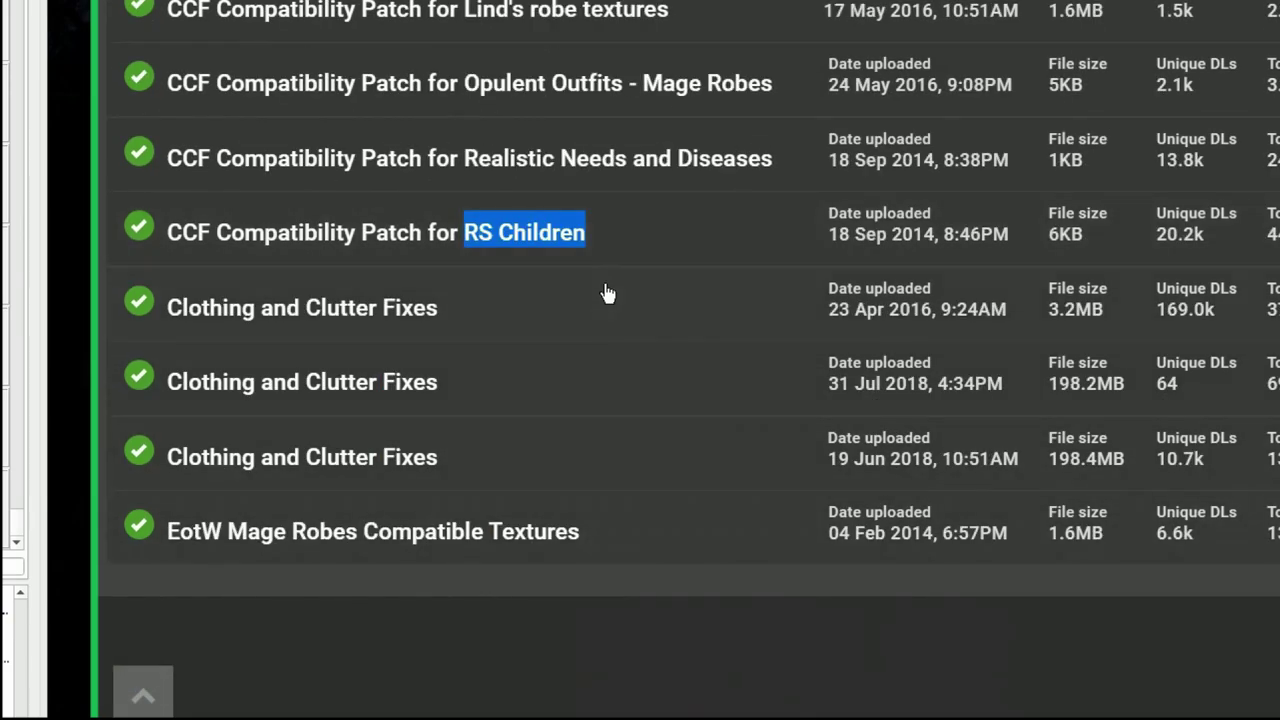
scroll(608, 293, up, 4)
- Switch back to Mod Organizer and show the plugin load order
click(523, 588)
click(585, 540)
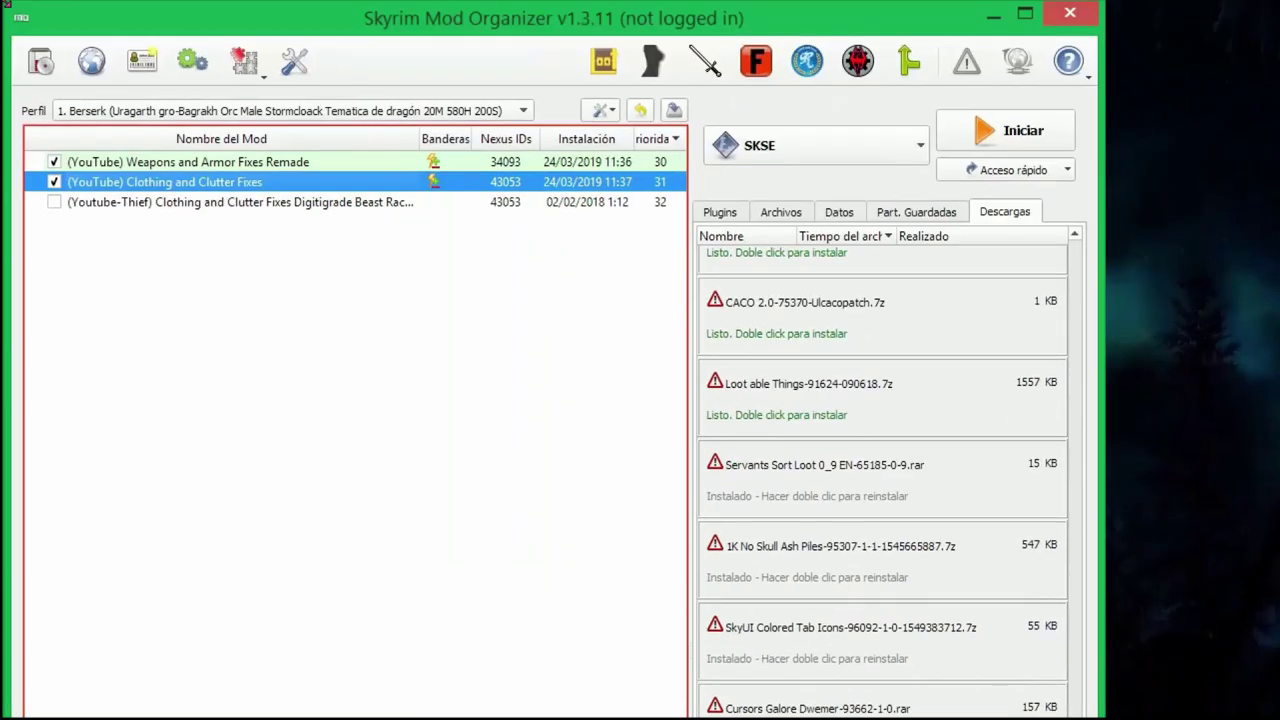
click(725, 212)
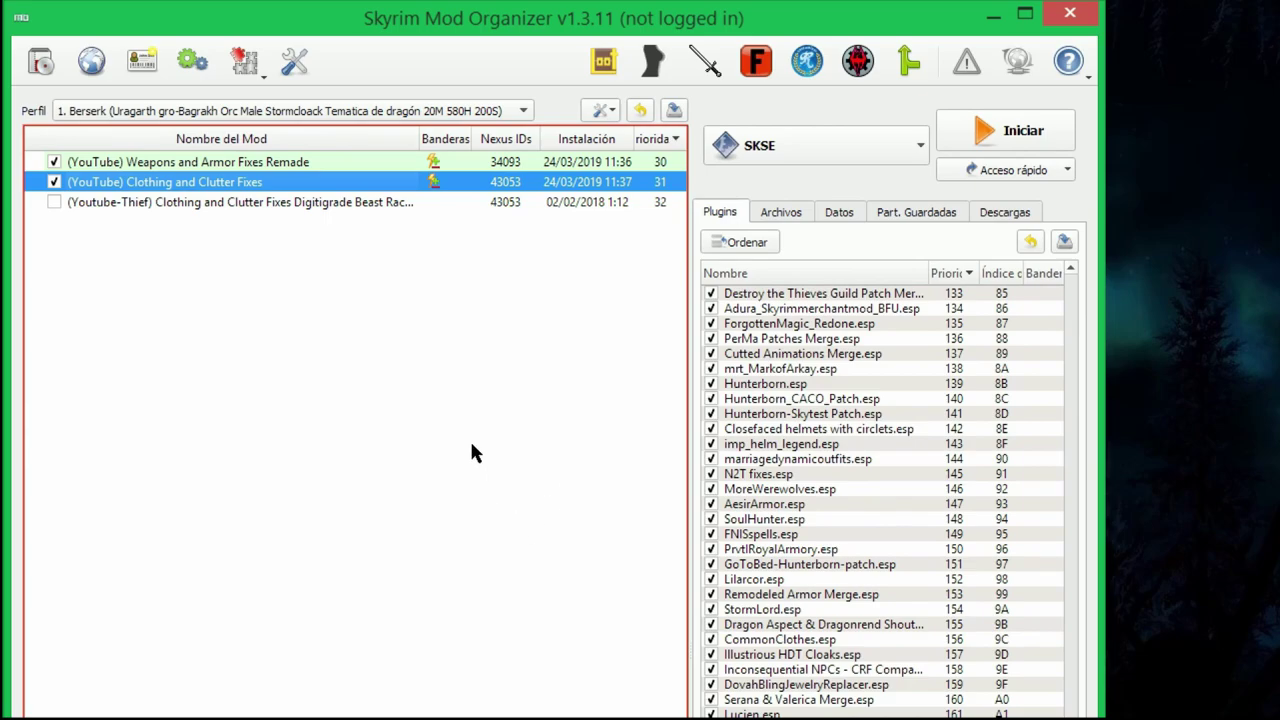
- Open the Digitigrade Beast Races patch's mod name for editing, then choose CCF Compatibility Patch for Digitigrade Beast Races-43053-.7z to install
click(135, 202)
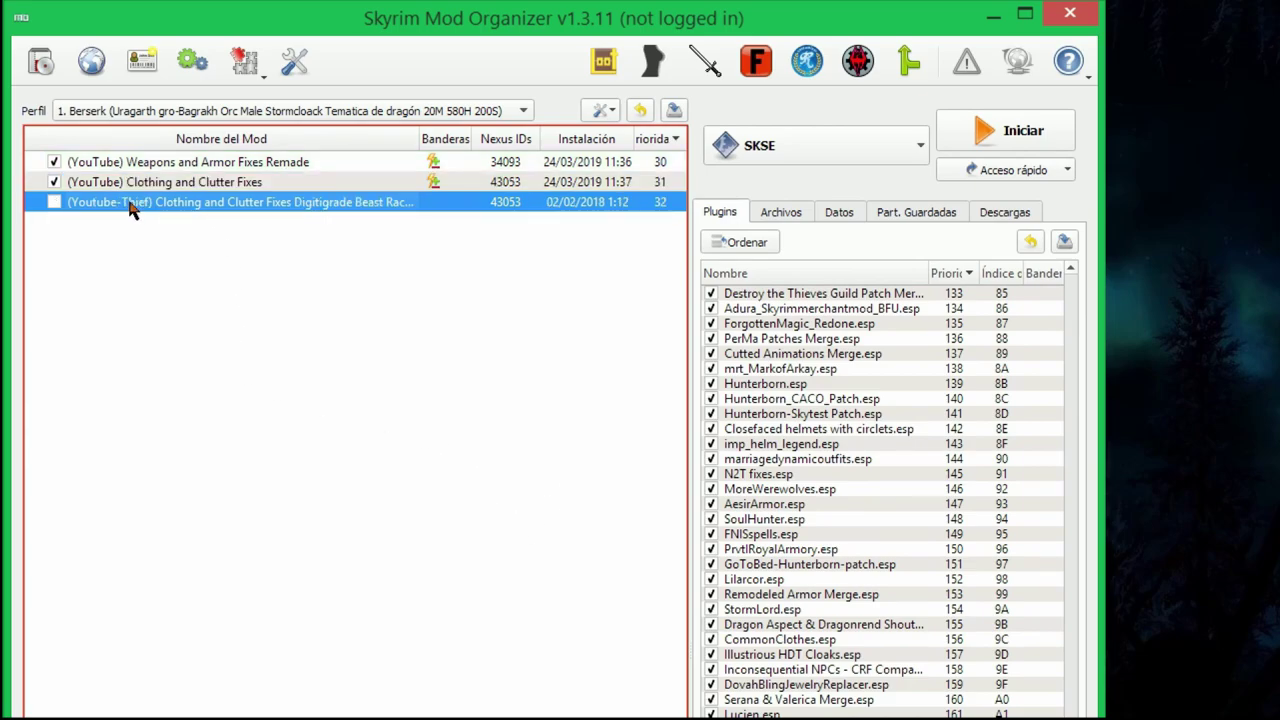
key(F2)
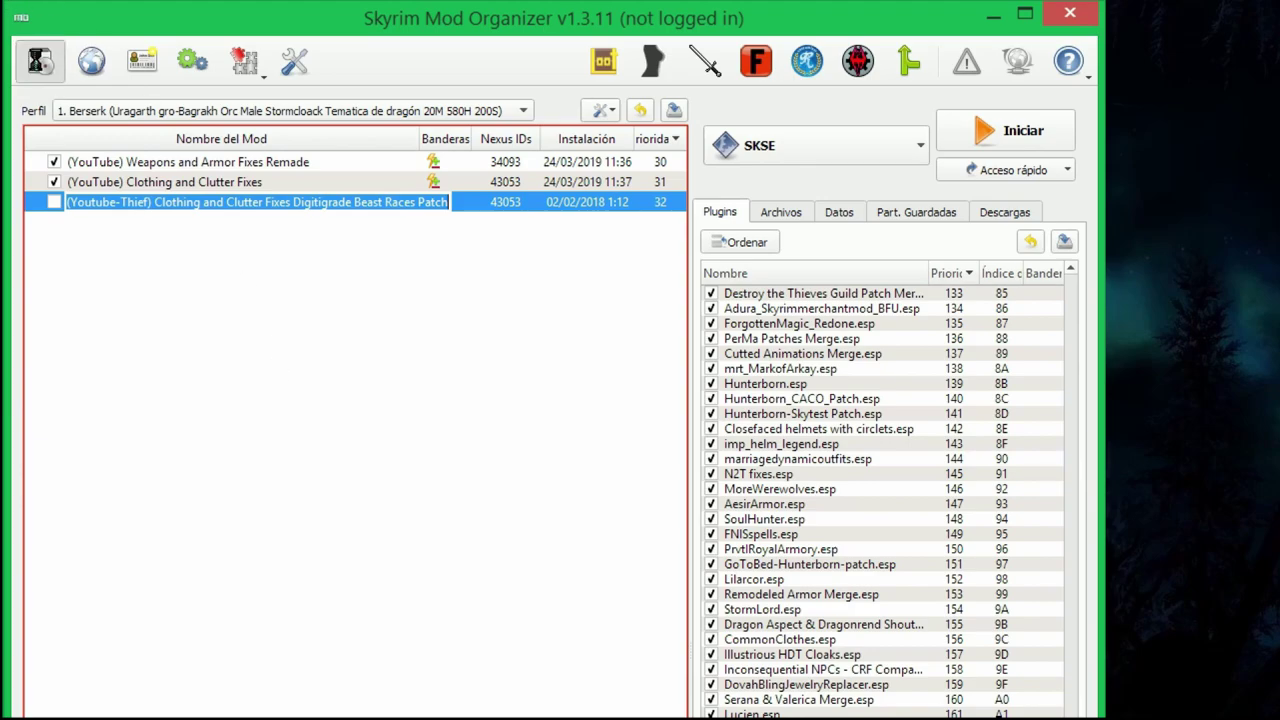
click(40, 61)
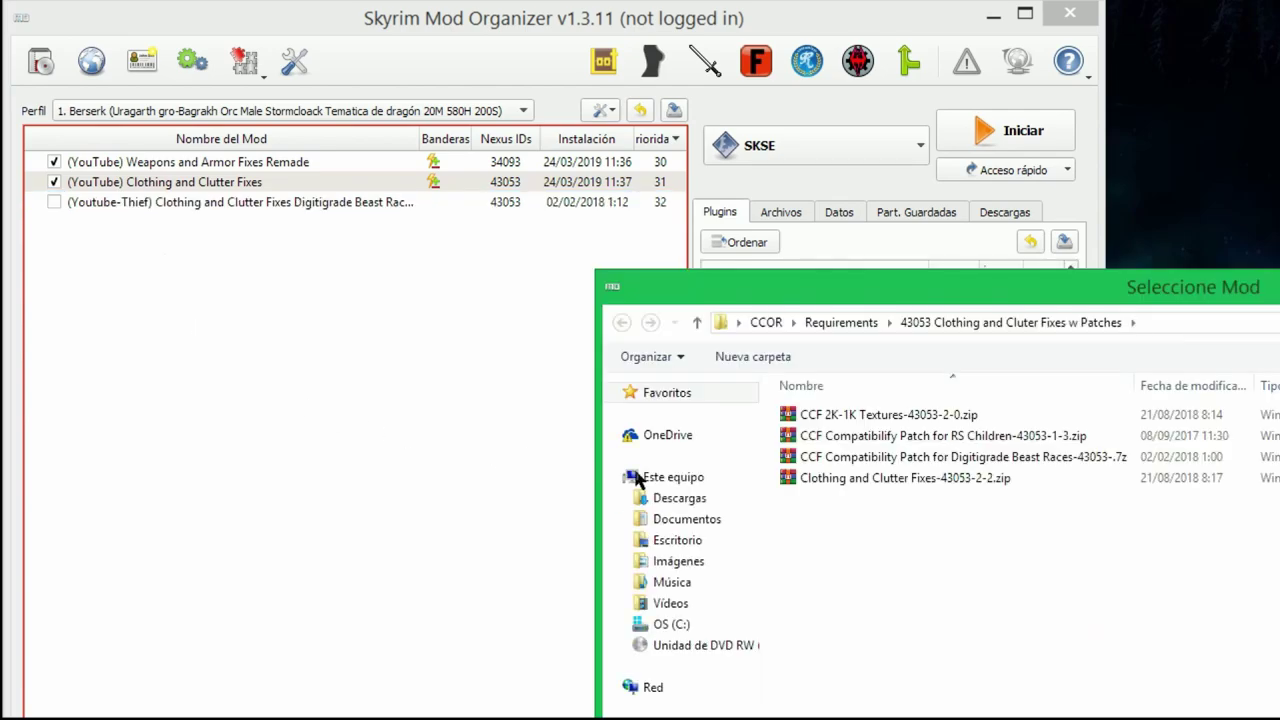
double_click(990, 457)
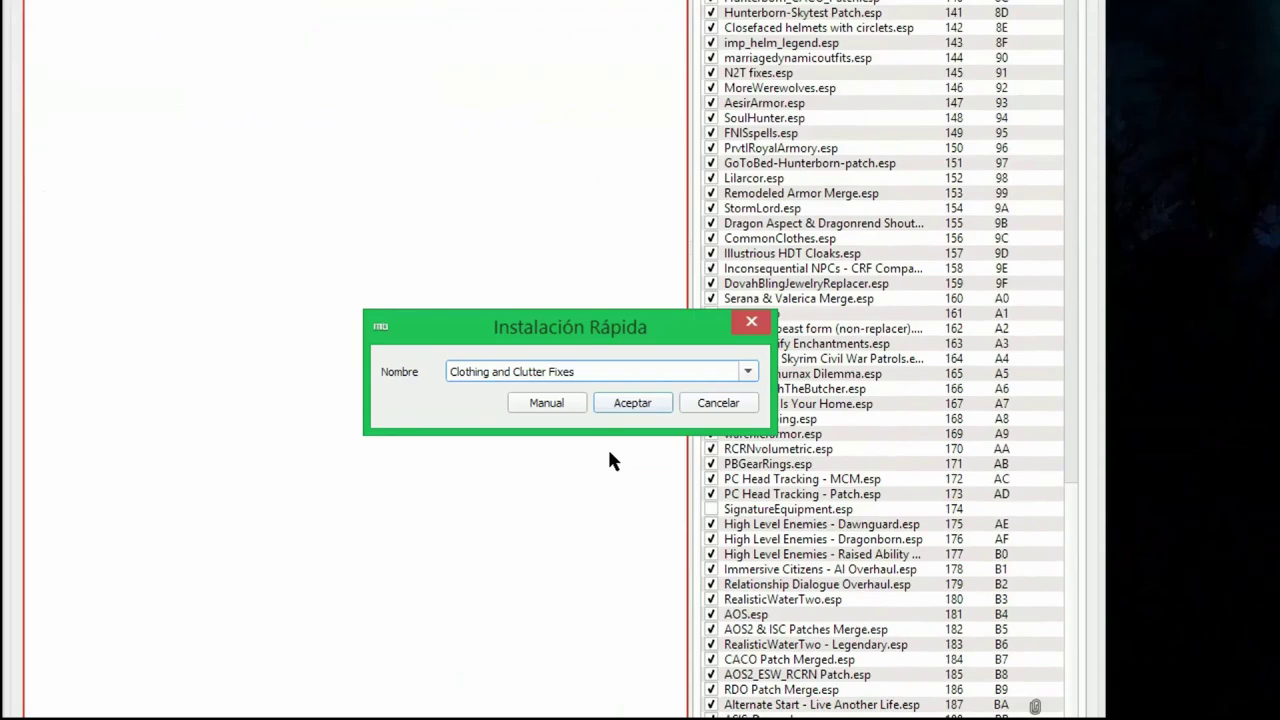
- Install the patch as "(Youtube-Thief) Clothing and Clutter Fixes Digitigrade Beast Races Patch", merging it into the existing mod of that name
drag(586, 374, 371, 380)
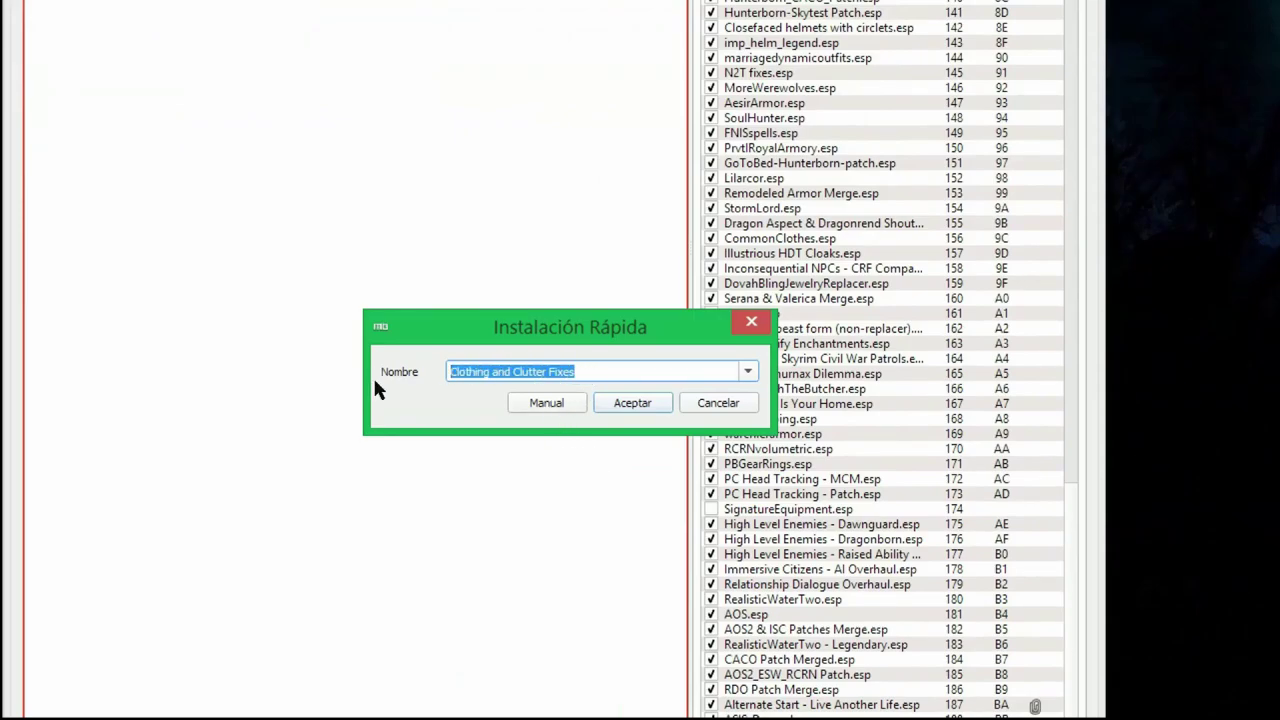
key(ctrl+v)
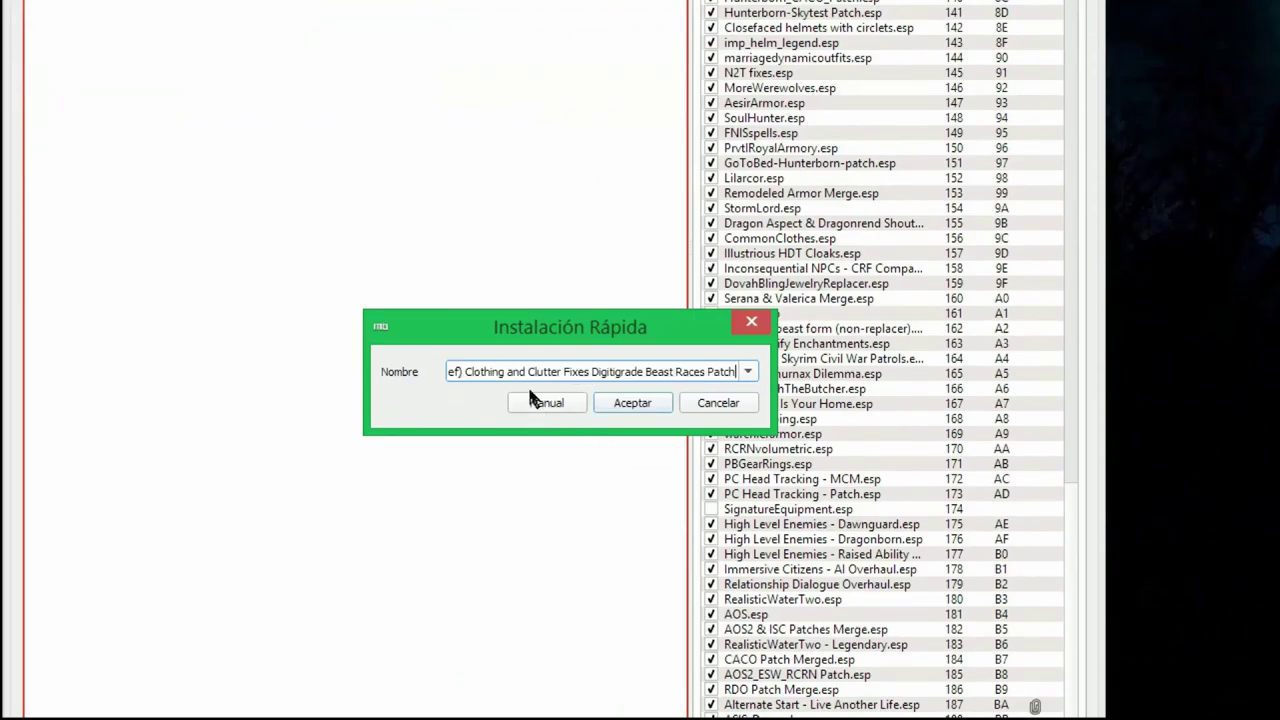
key(Home)
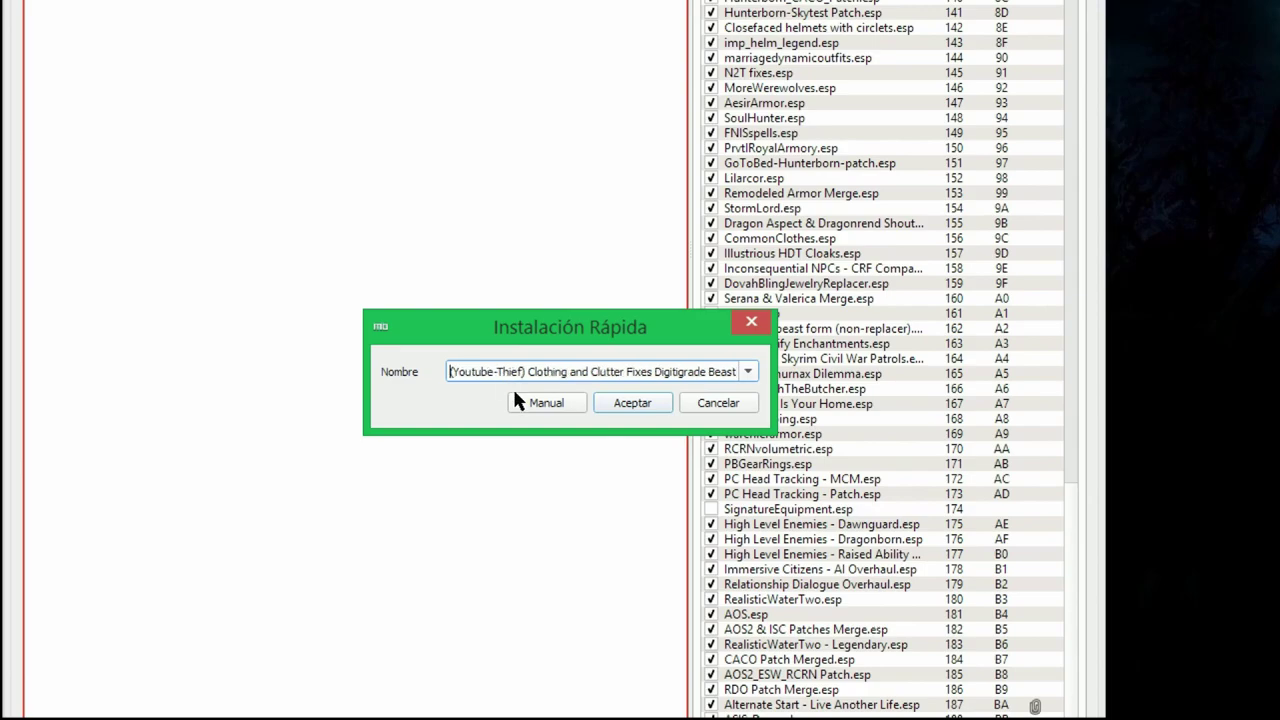
click(531, 400)
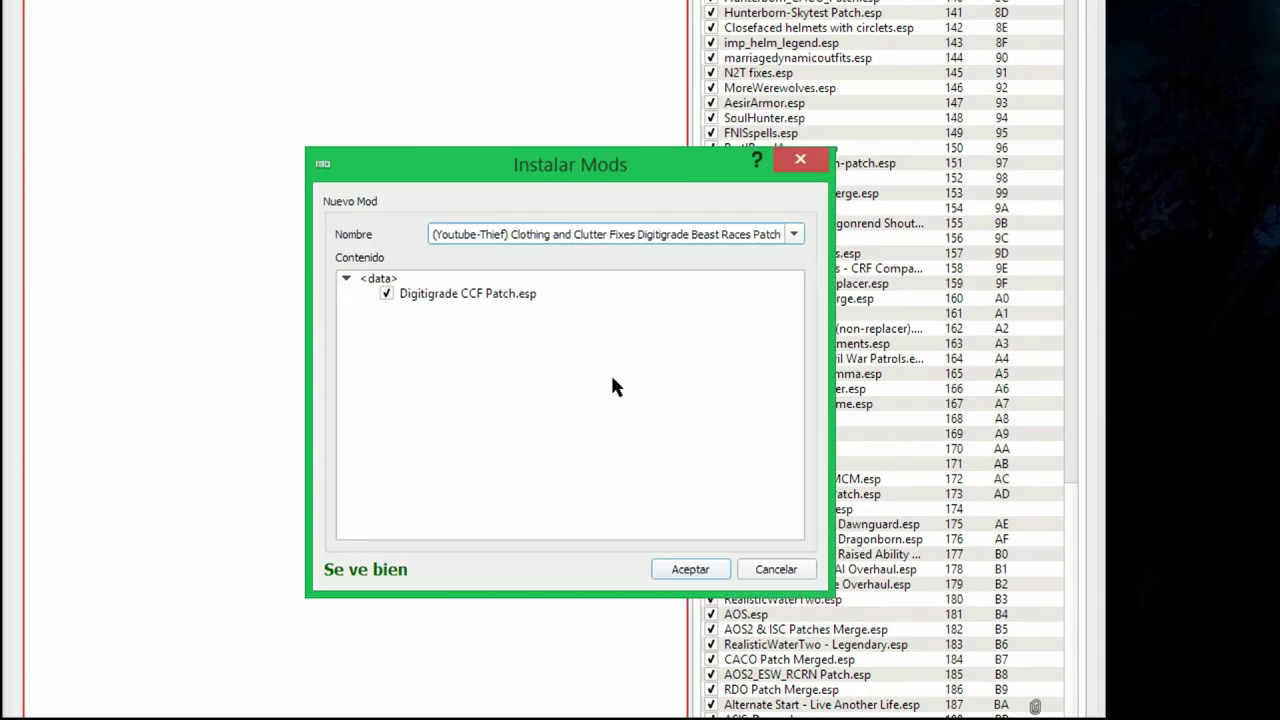
click(691, 570)
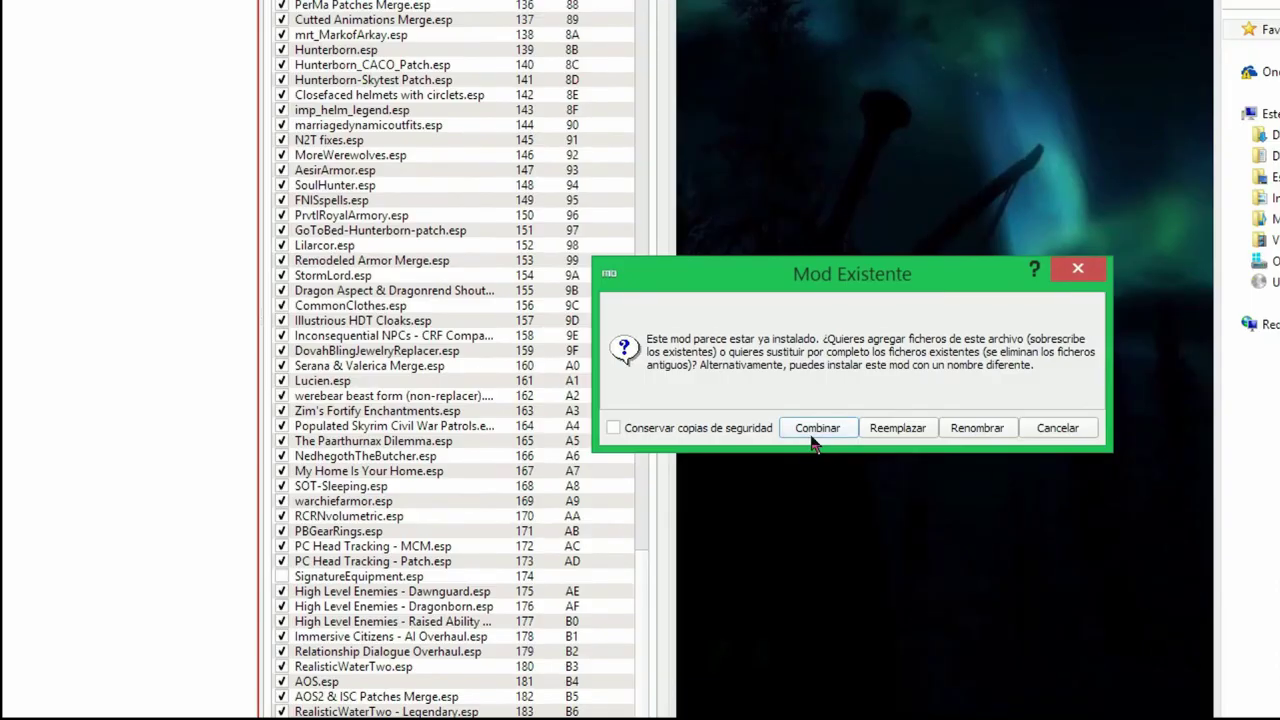
click(812, 430)
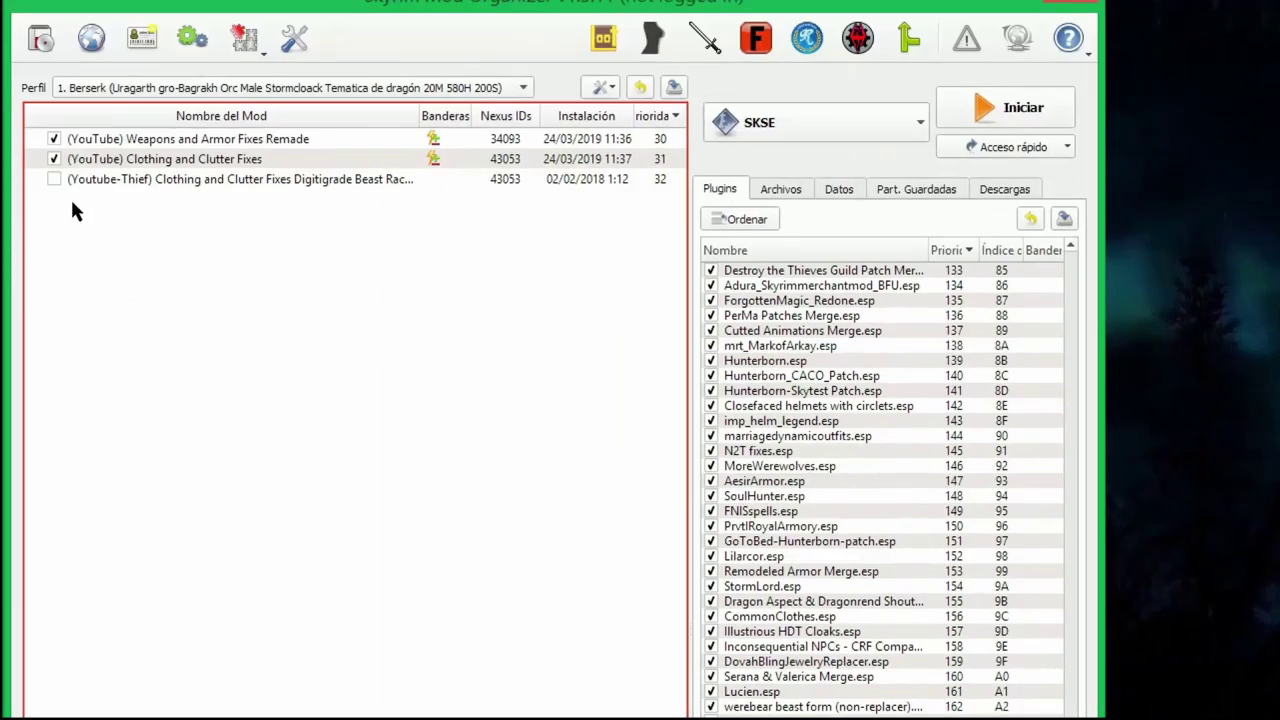
- Inspect the optional ESPs and file tree of the Digitigrade Beast Races patch, closing its information window when done
double_click(177, 181)
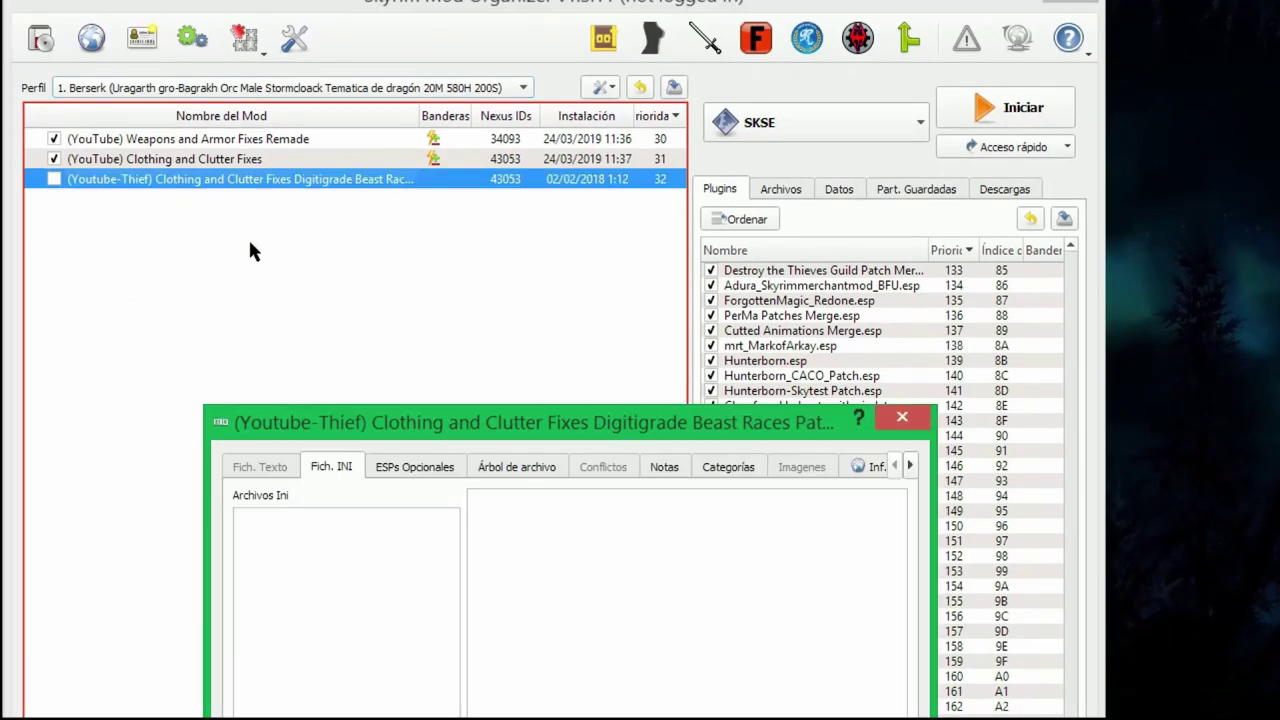
click(415, 466)
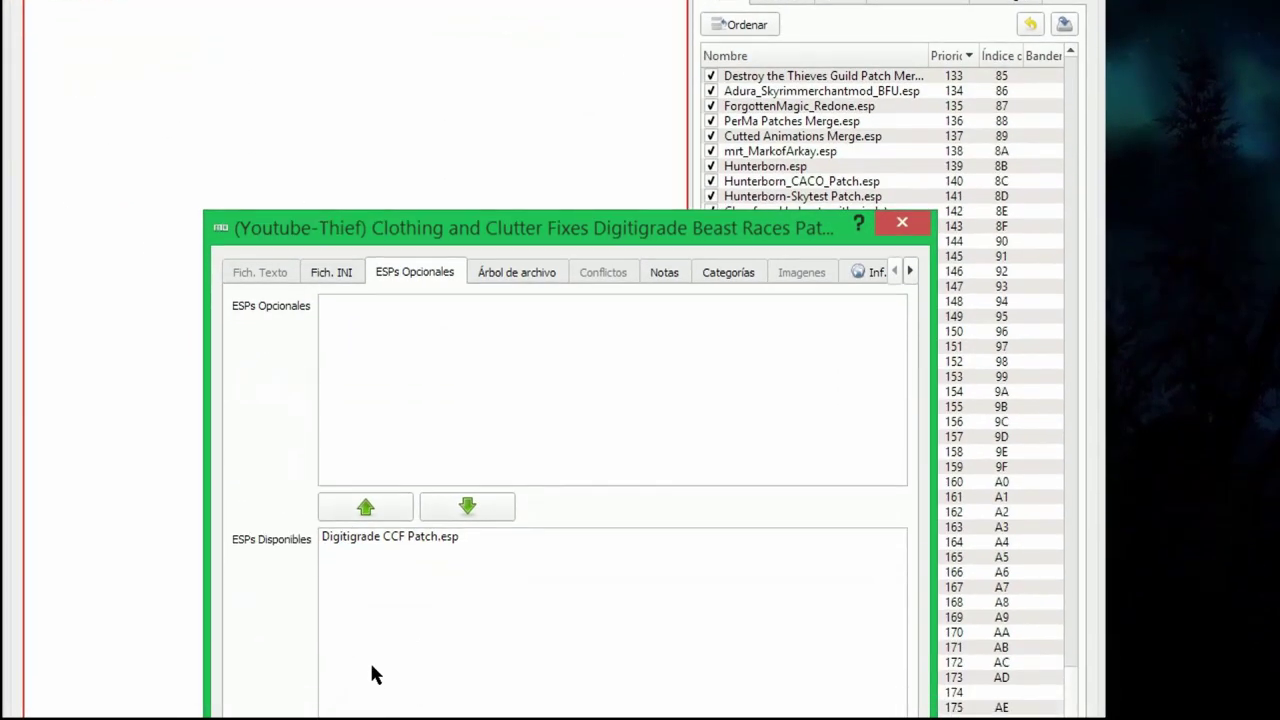
click(510, 276)
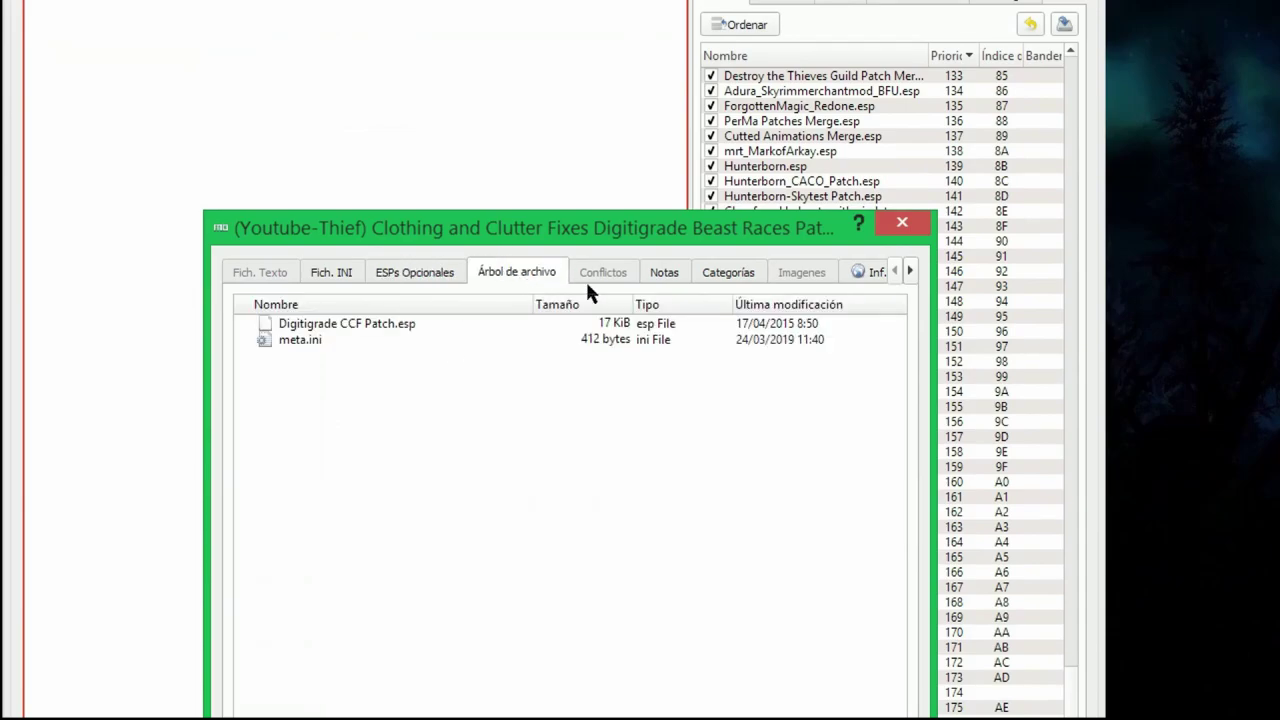
click(904, 222)
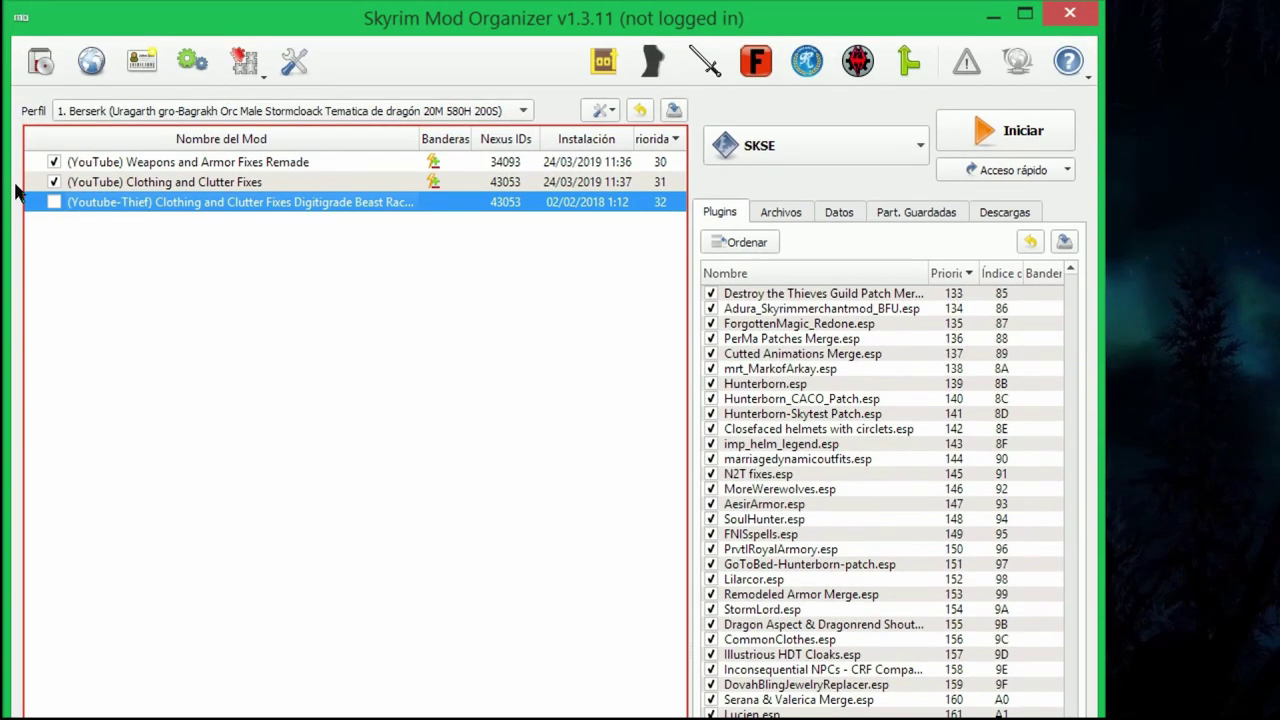
- Copy the mod name (YouTube) Clothing and Clutter Fixes and choose CCF 2K-1K Textures-43053-2-0.zip to install
click(182, 185)
click(183, 187)
key(ctrl+c)
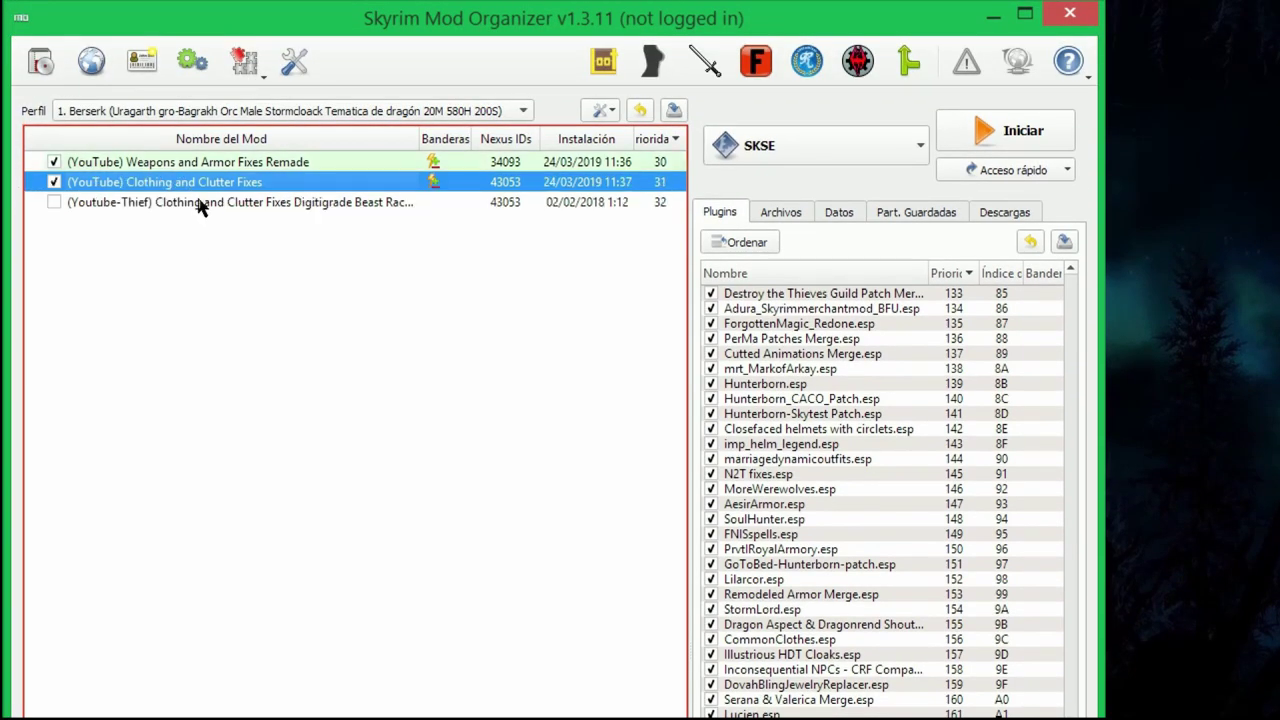
click(225, 286)
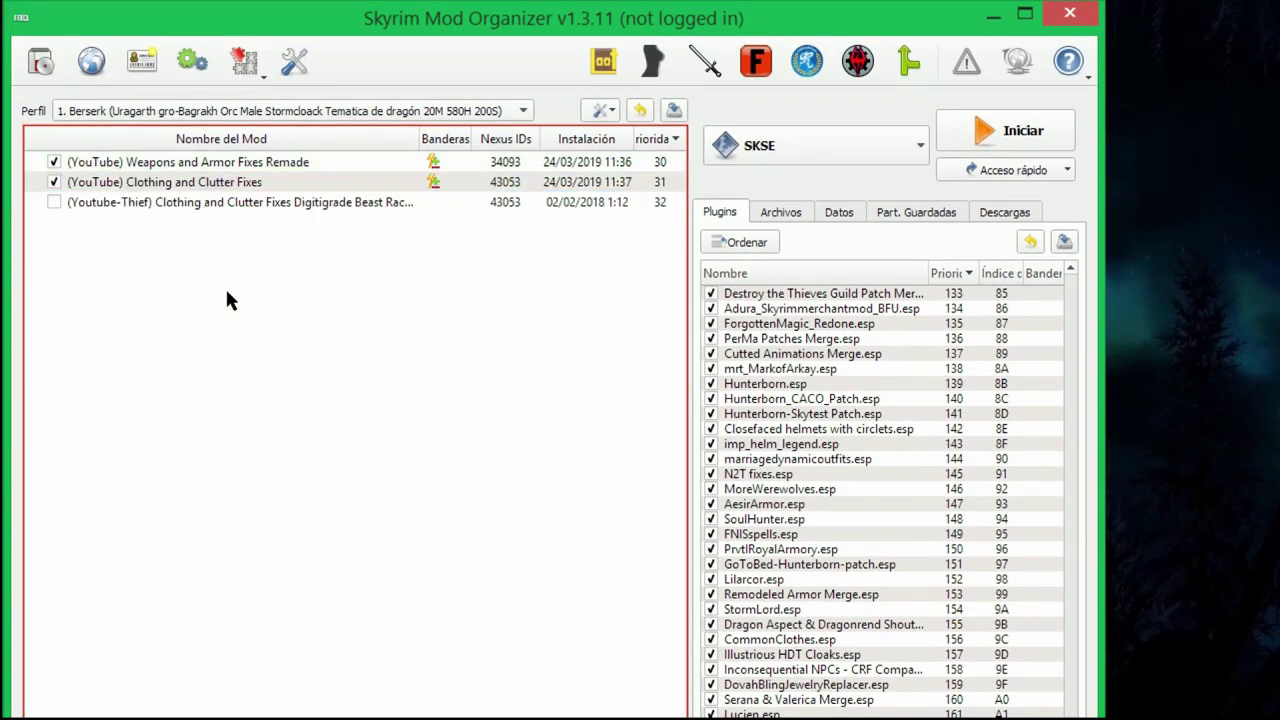
click(40, 64)
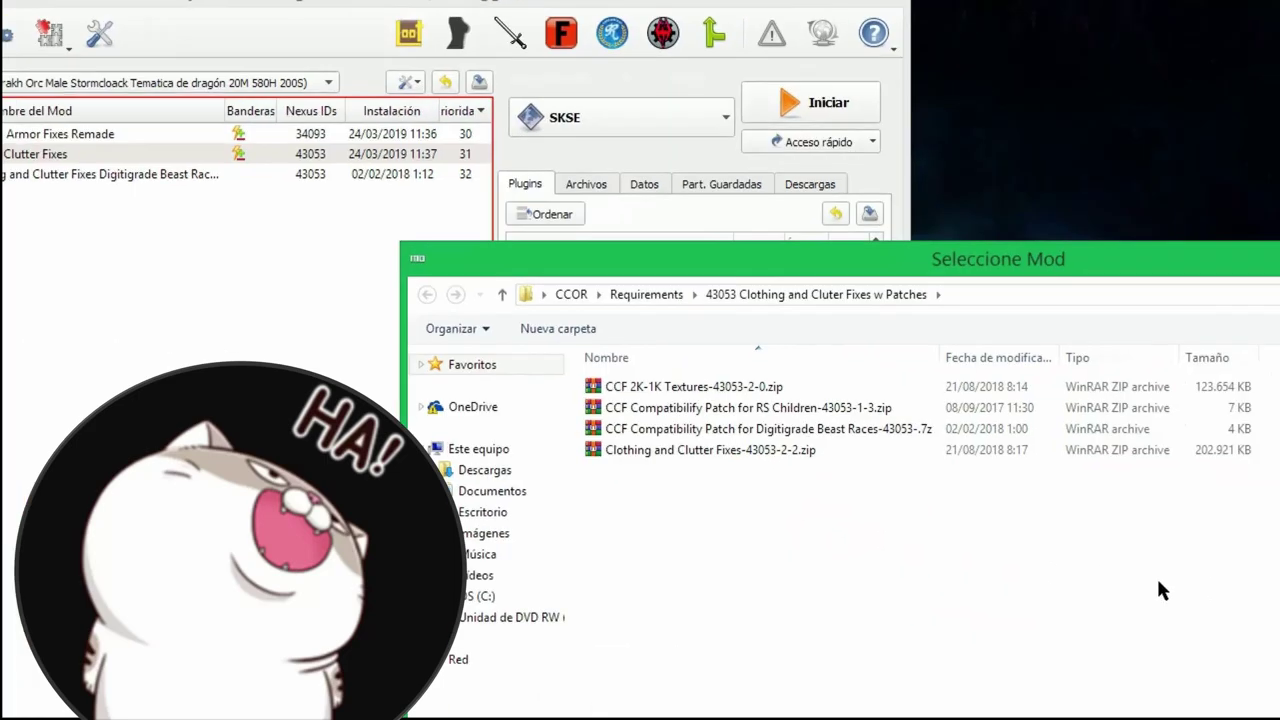
click(638, 388)
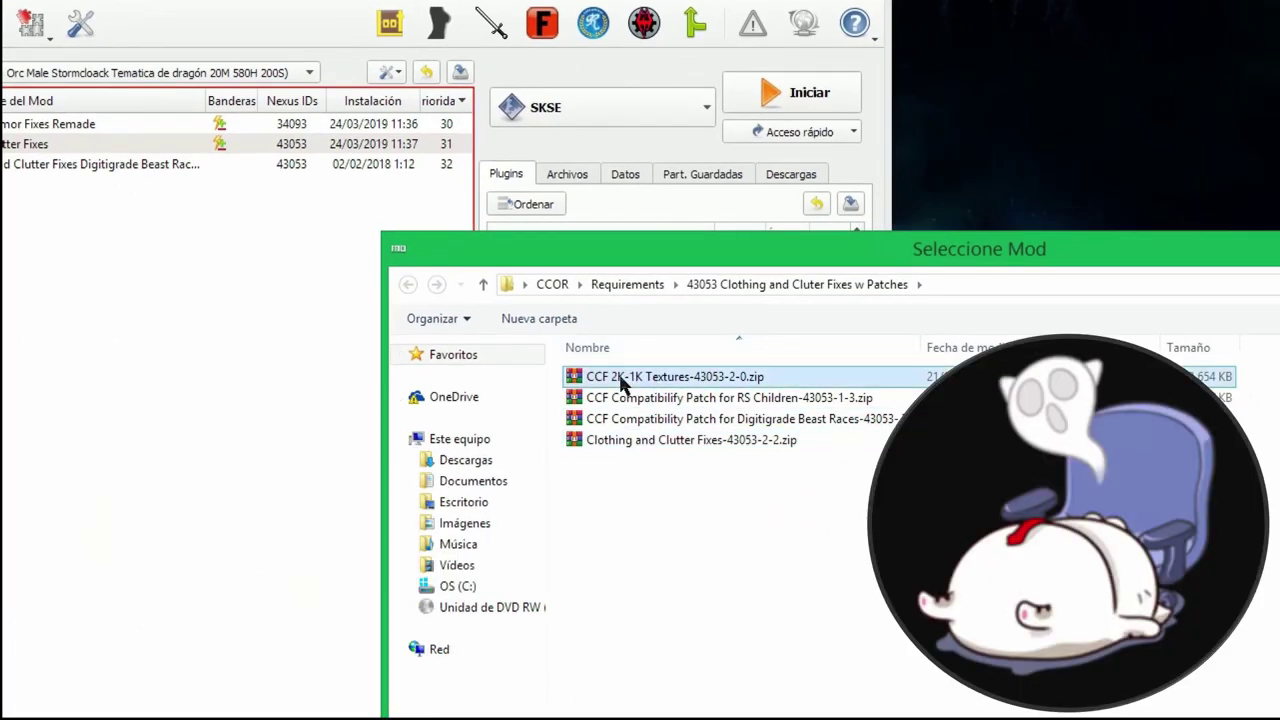
double_click(620, 383)
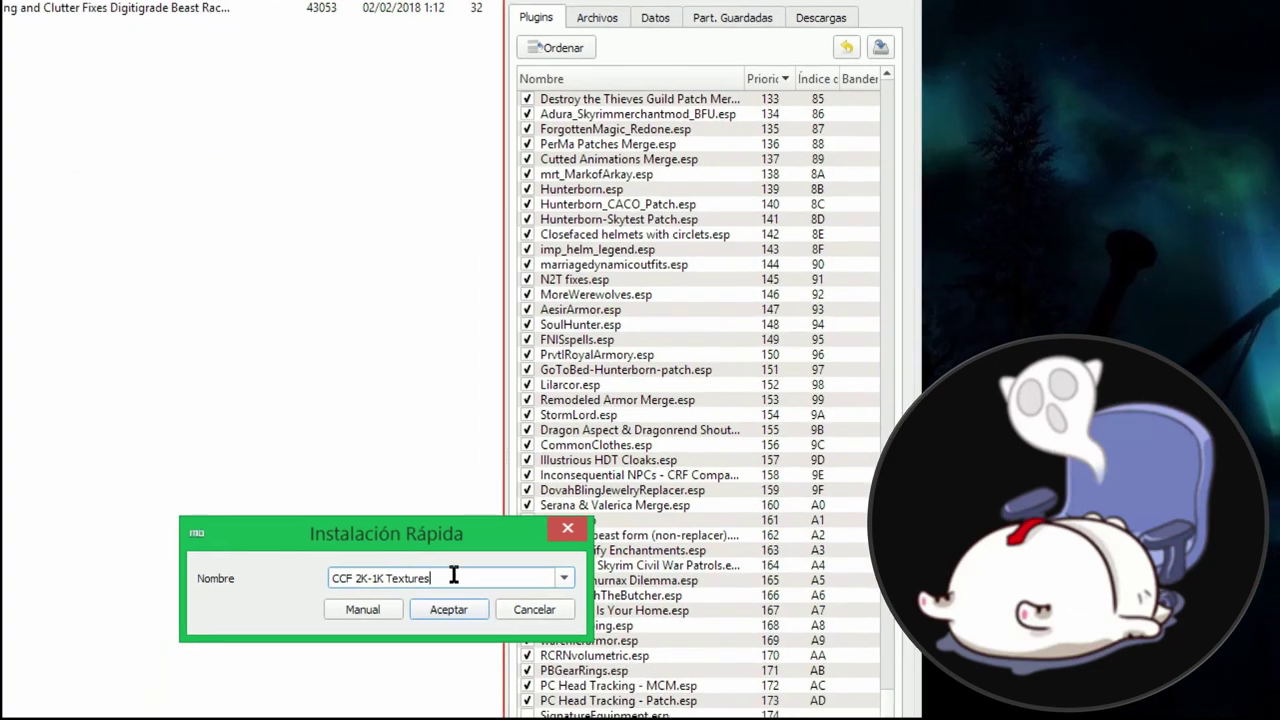
- Name the texture install "(YouTube) Clothing and Clutter Fixes" and accept its textures folder as the content through manual installation
drag(453, 576, 189, 600)
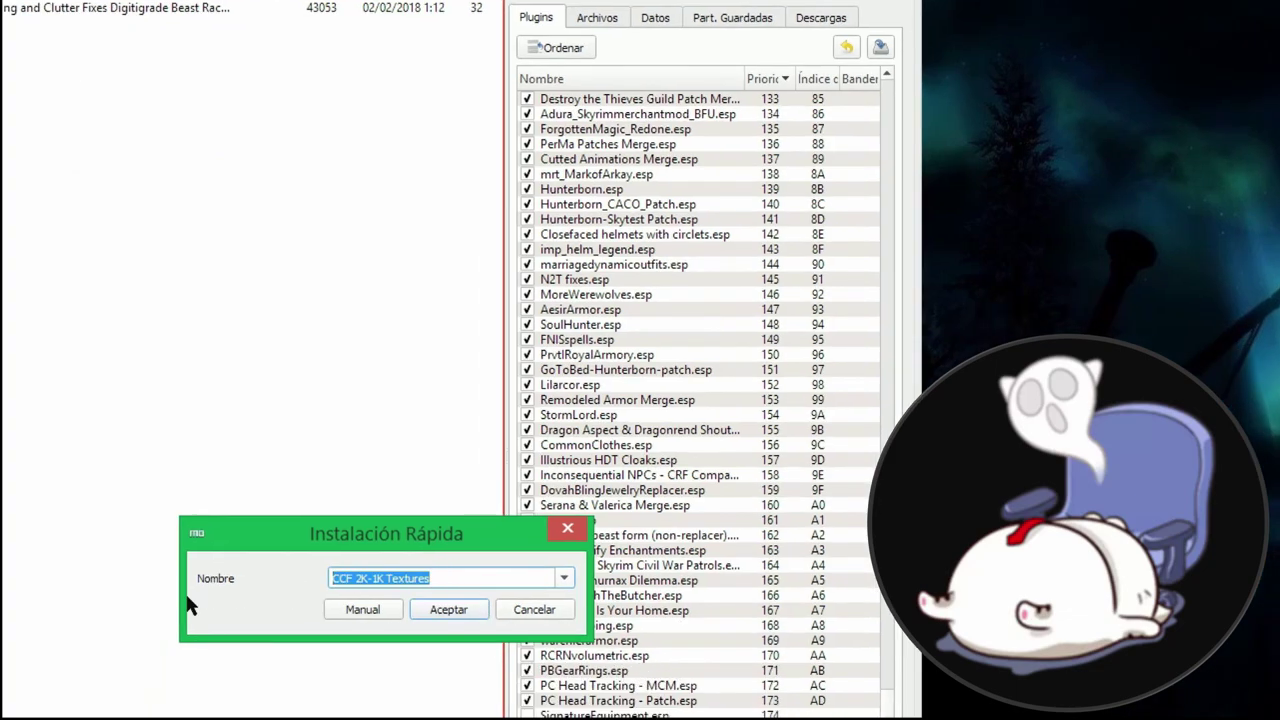
key(ctrl+v)
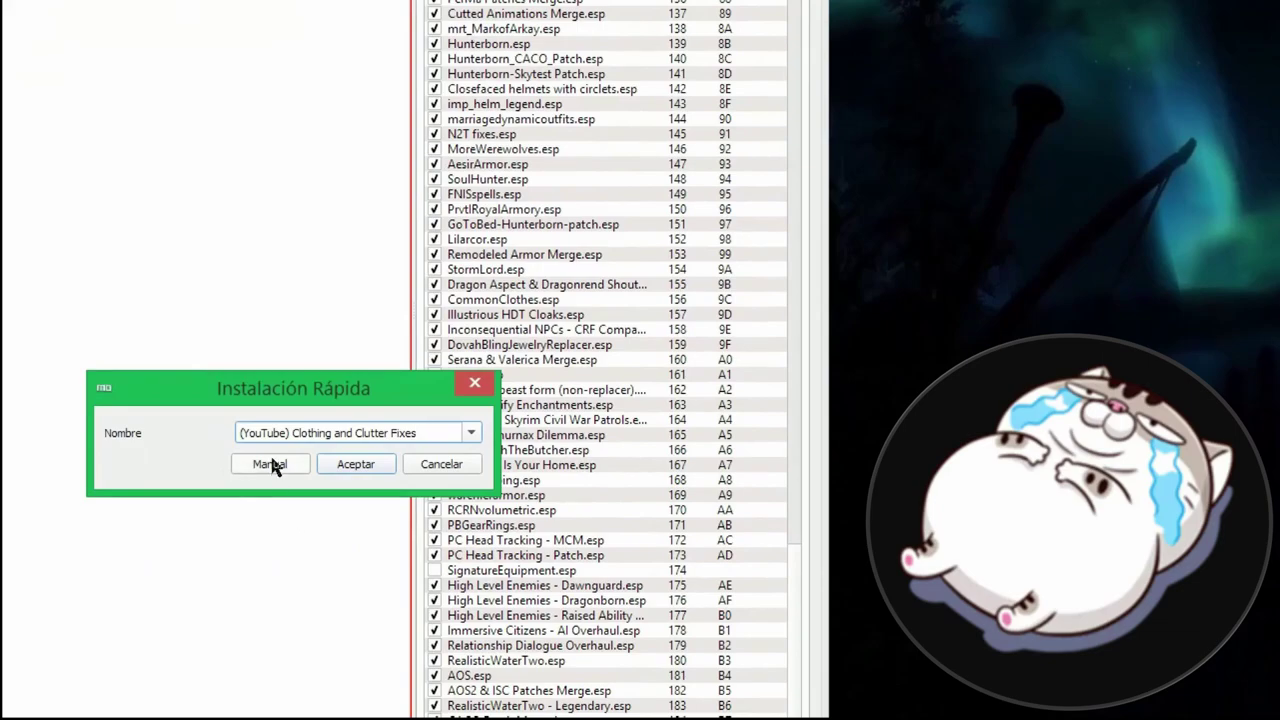
click(270, 464)
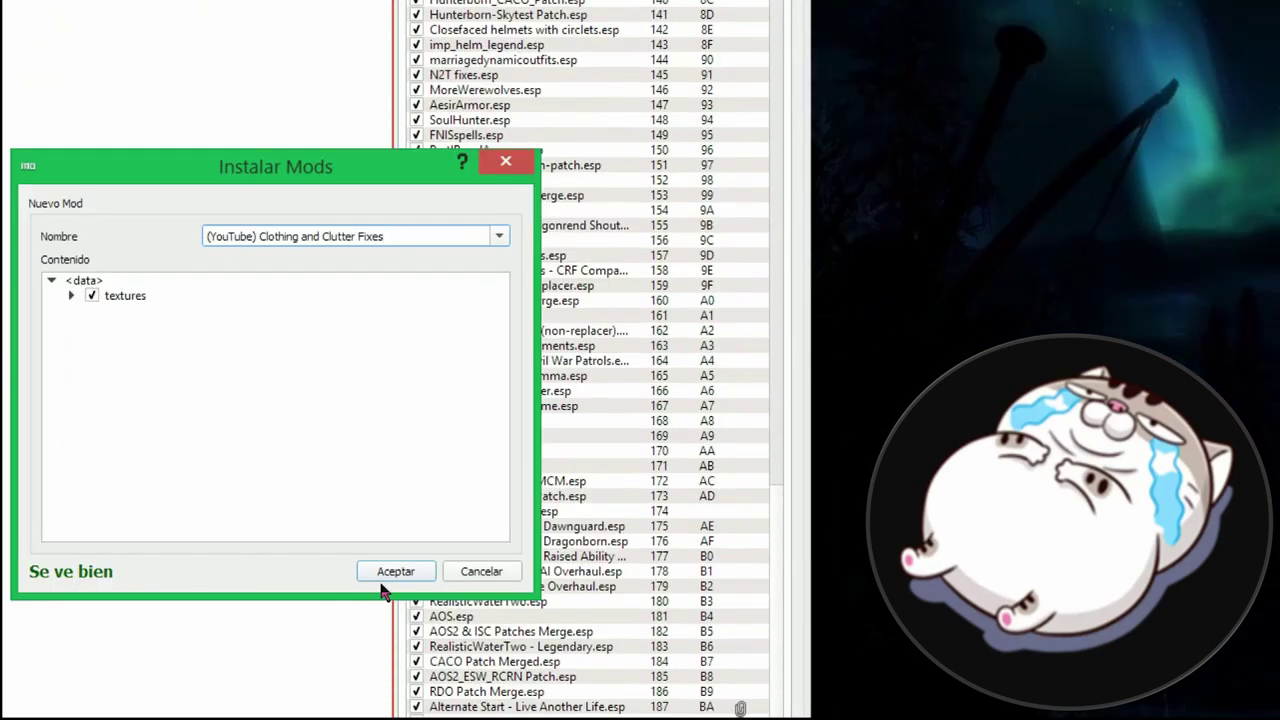
click(390, 571)
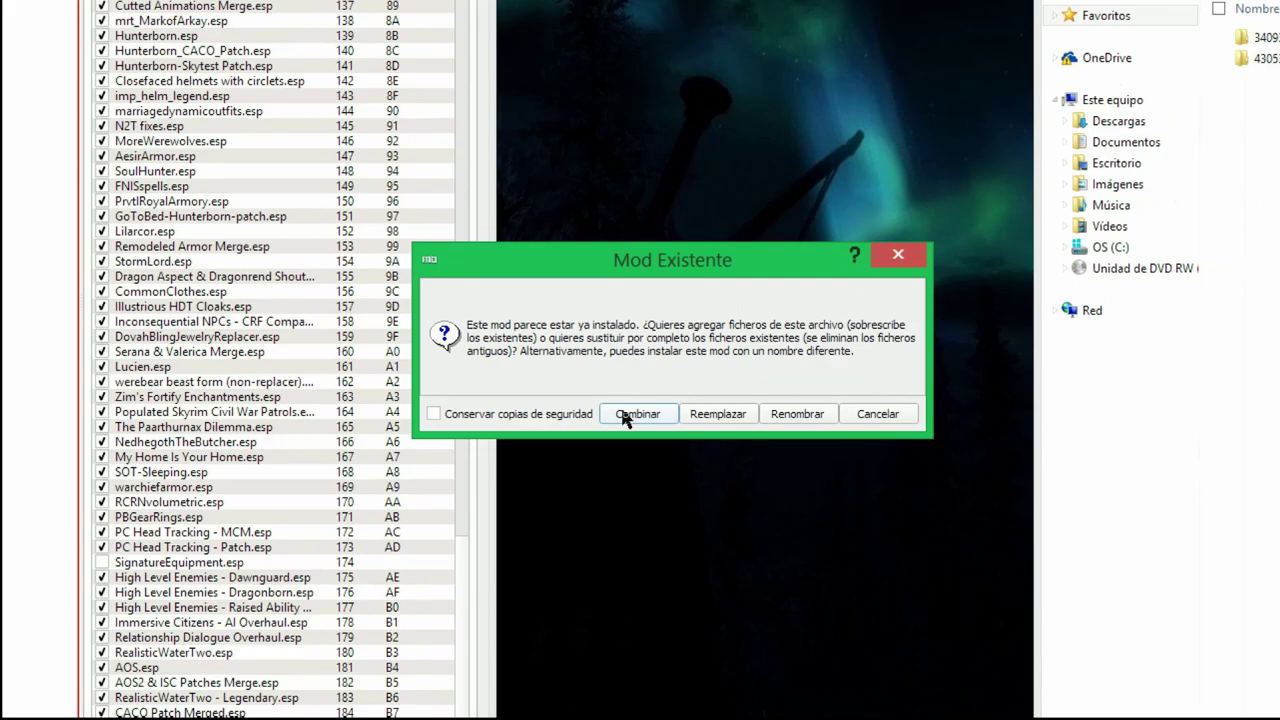
- Merge the archive's files into the already installed mod without keeping backups
click(637, 414)
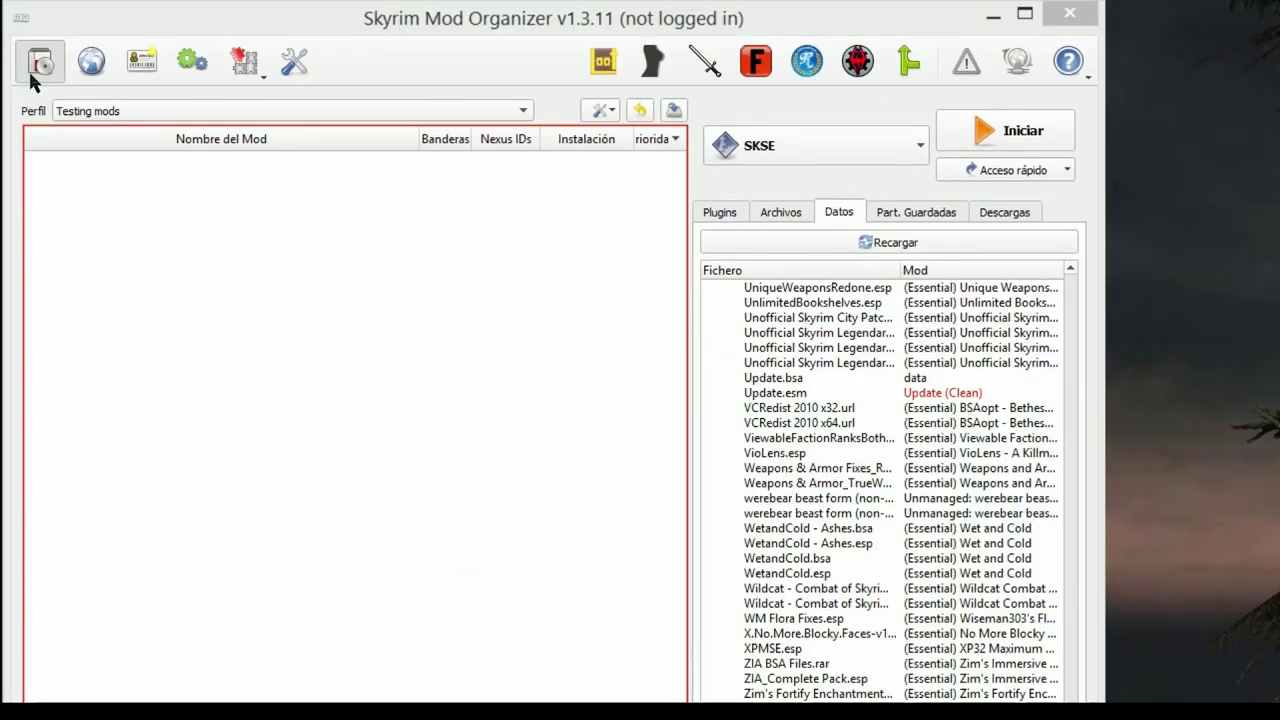
- Install the Complete Crafting Overhaul Remade archive manually as "(YouTube) Complete Crafting Overhaul Remade", leaving out PRUFEI license.txt
click(38, 28)
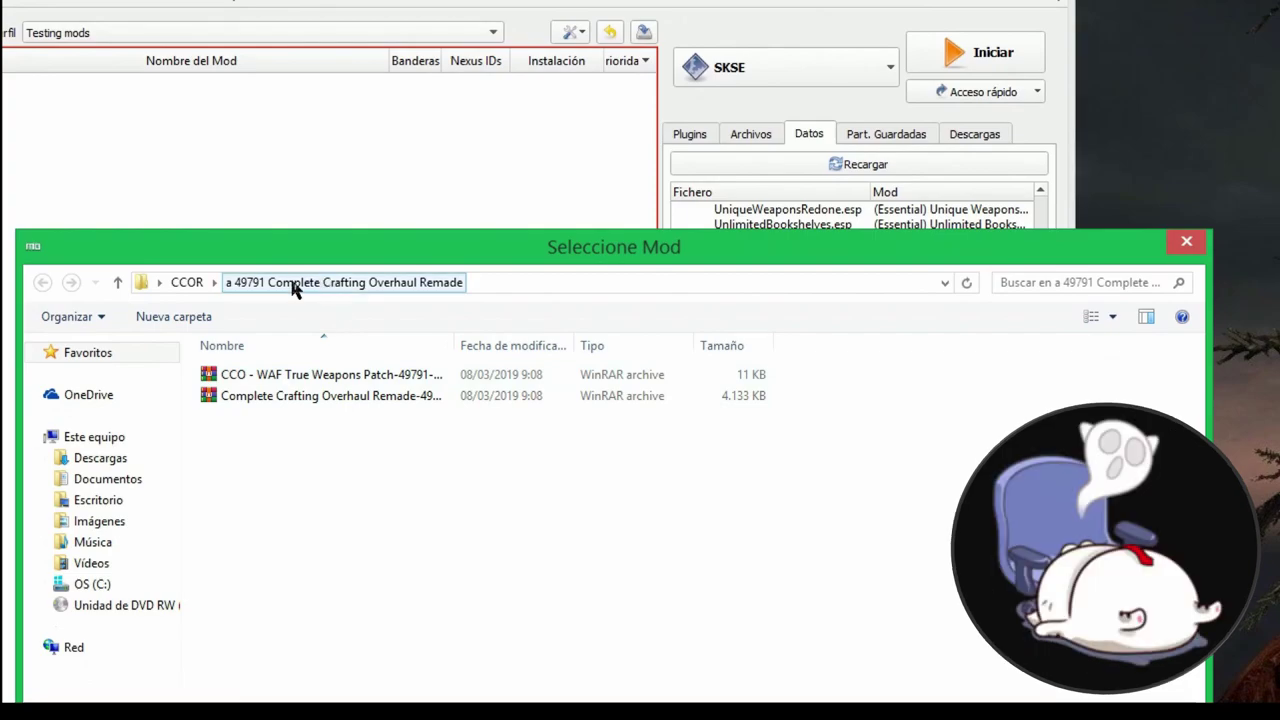
click(186, 282)
click(276, 382)
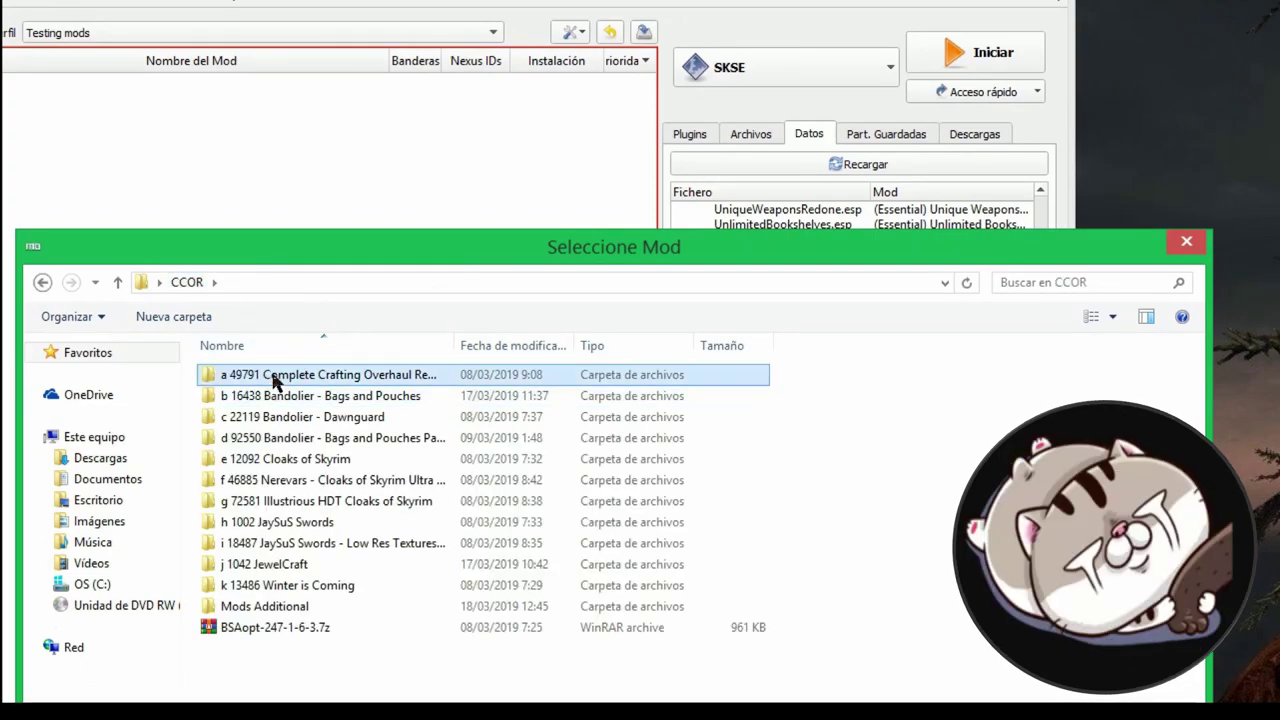
double_click(276, 378)
click(280, 396)
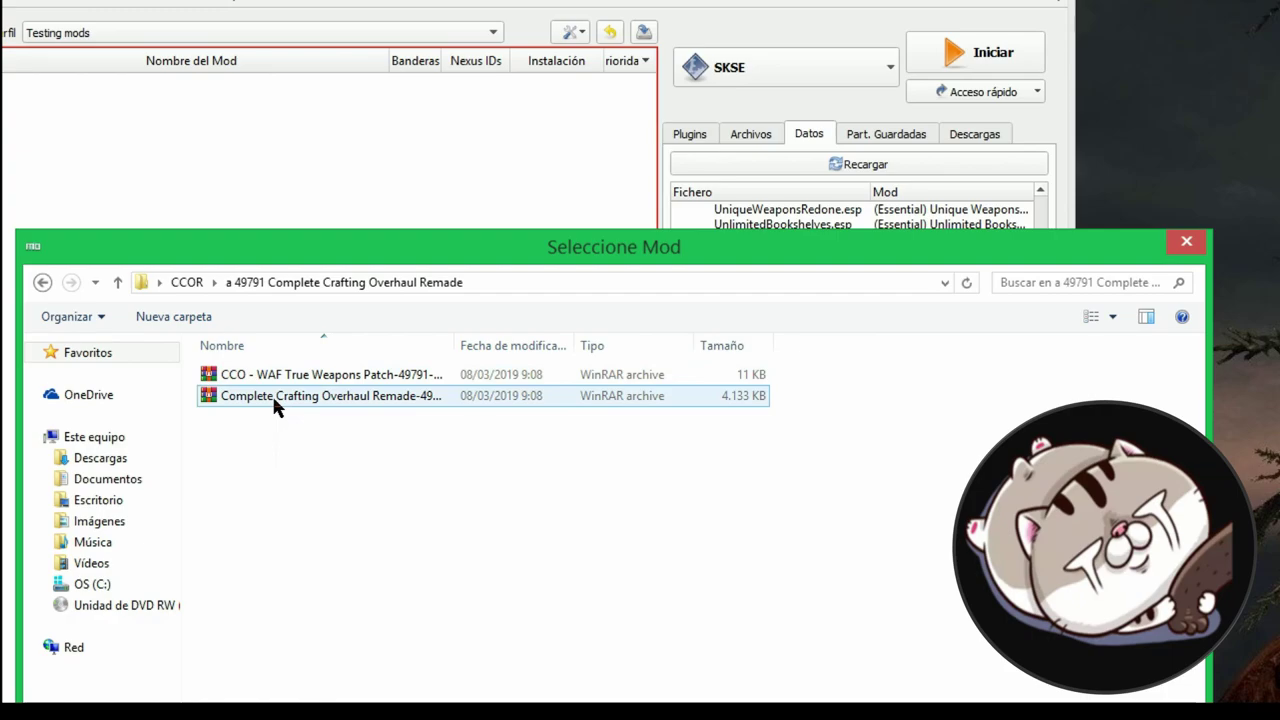
double_click(335, 402)
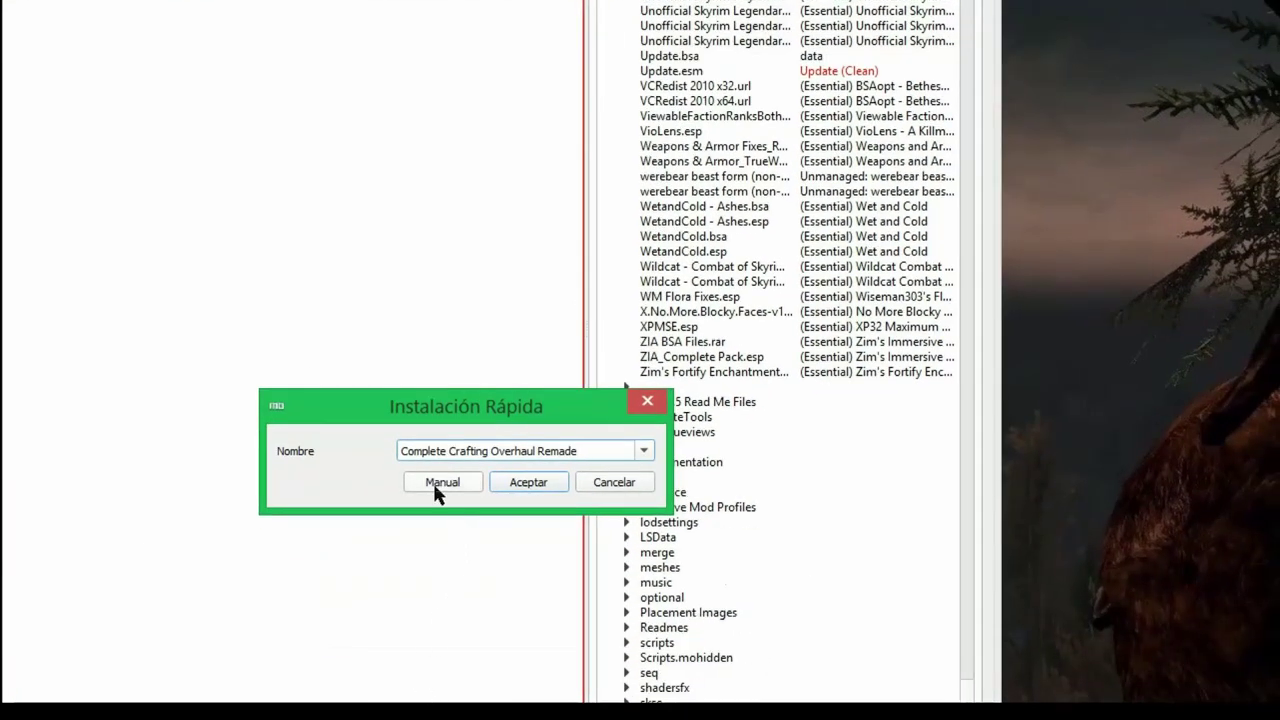
click(438, 483)
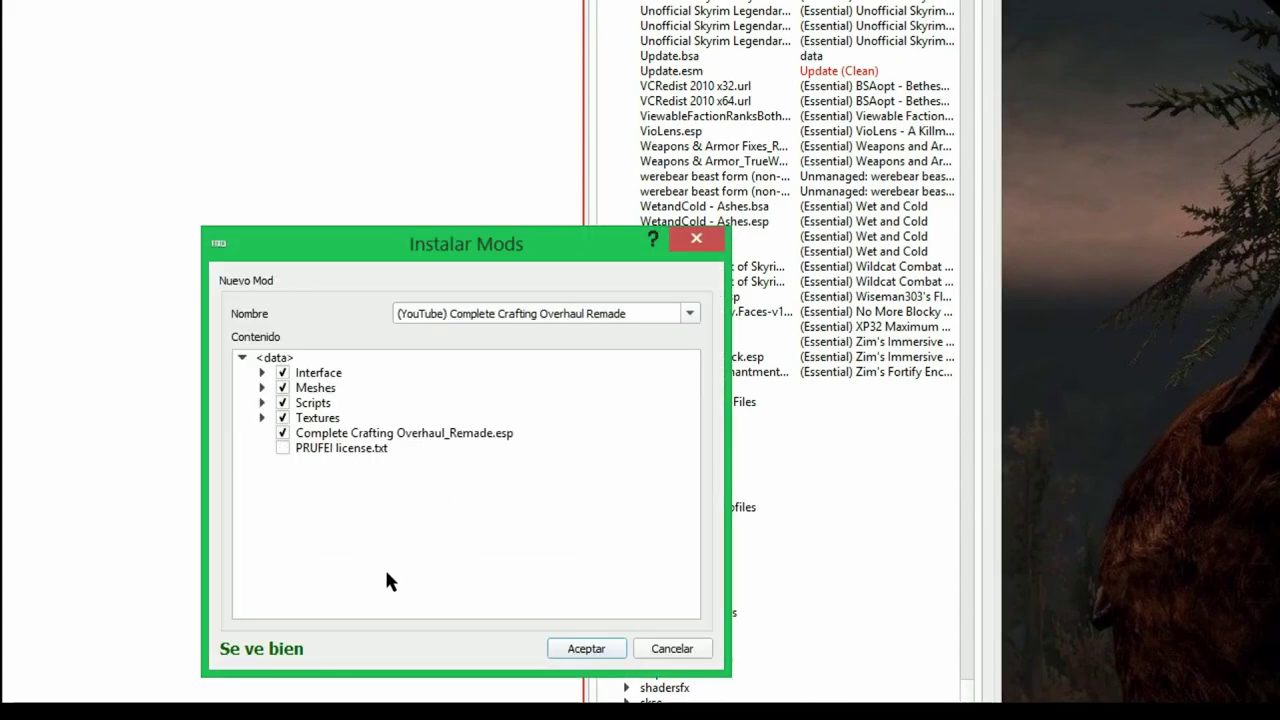
click(586, 649)
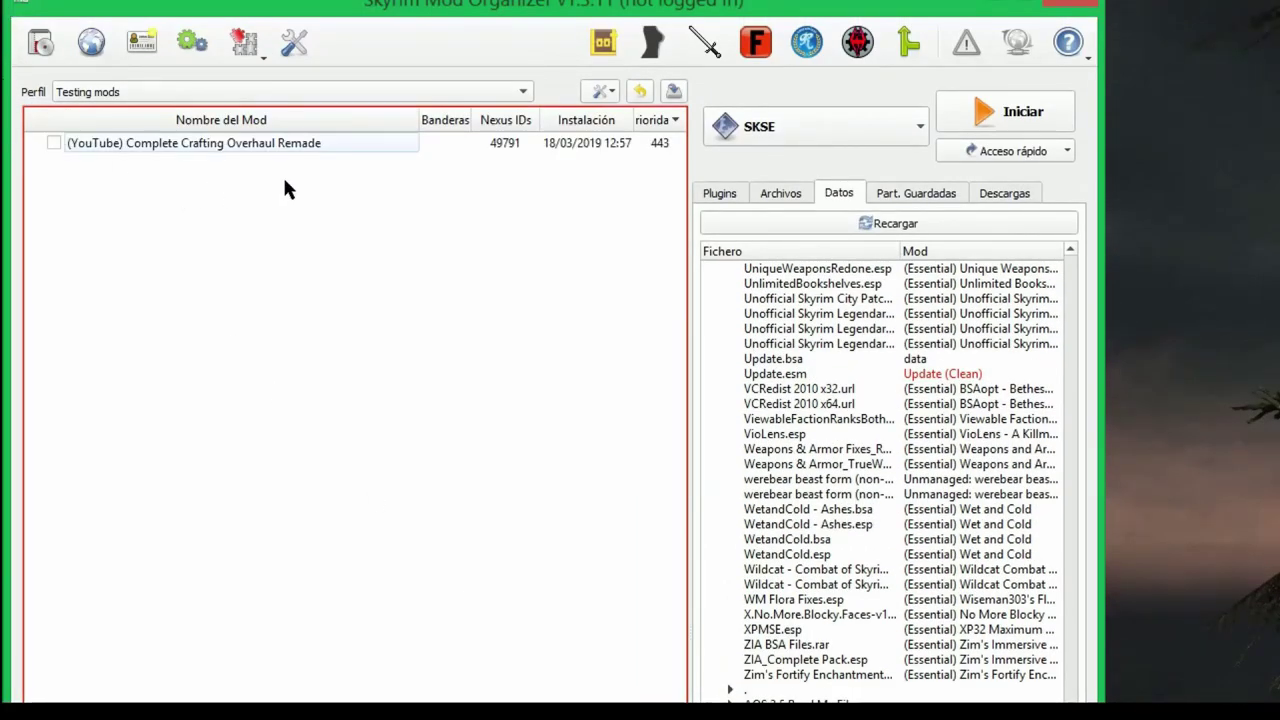
- Choose the CCO - WAF True Weapons Patch archive for installation and name it with the copied "(YouTube) Complete Crafting Overhaul Remade" name
click(288, 147)
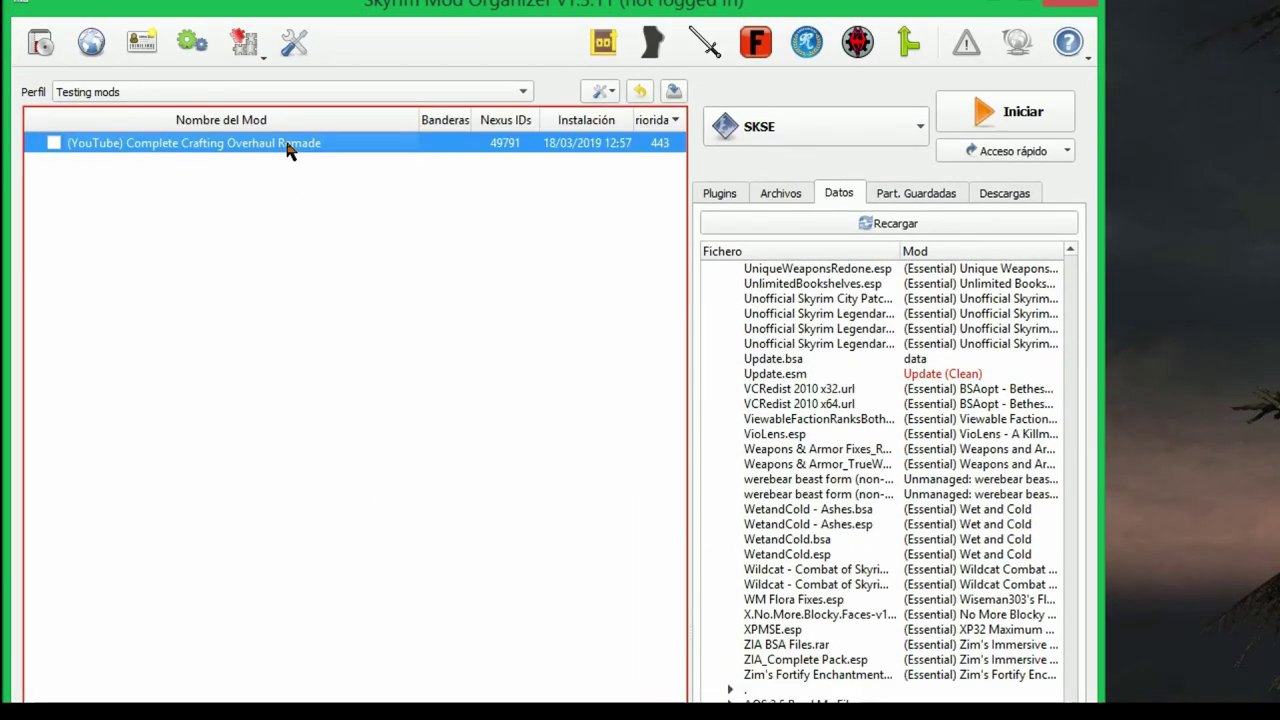
click(288, 147)
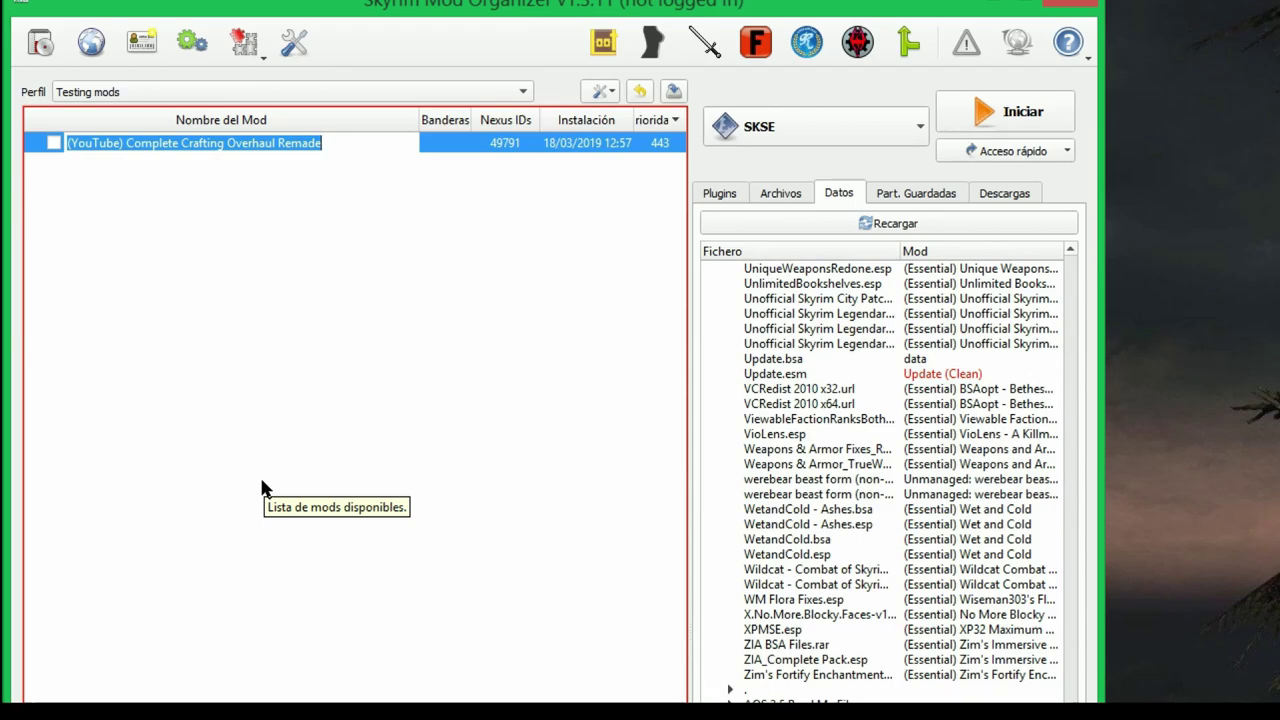
click(40, 42)
double_click(330, 434)
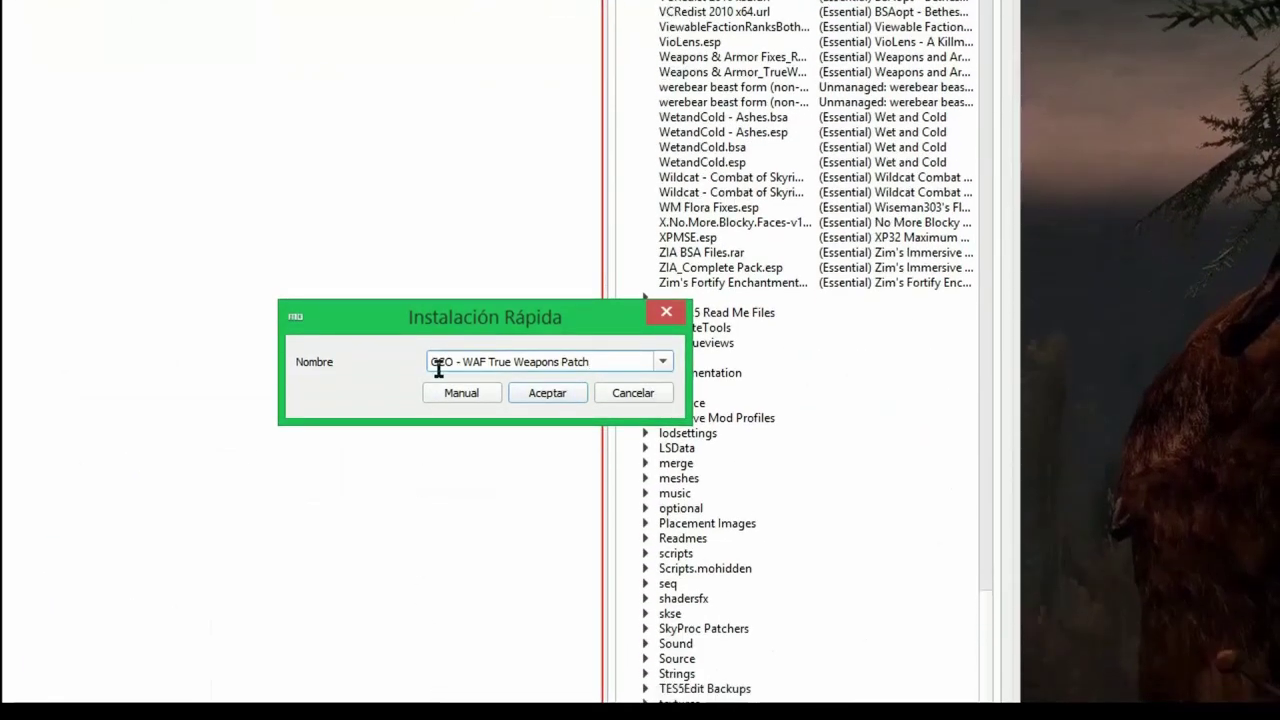
drag(611, 358, 394, 380)
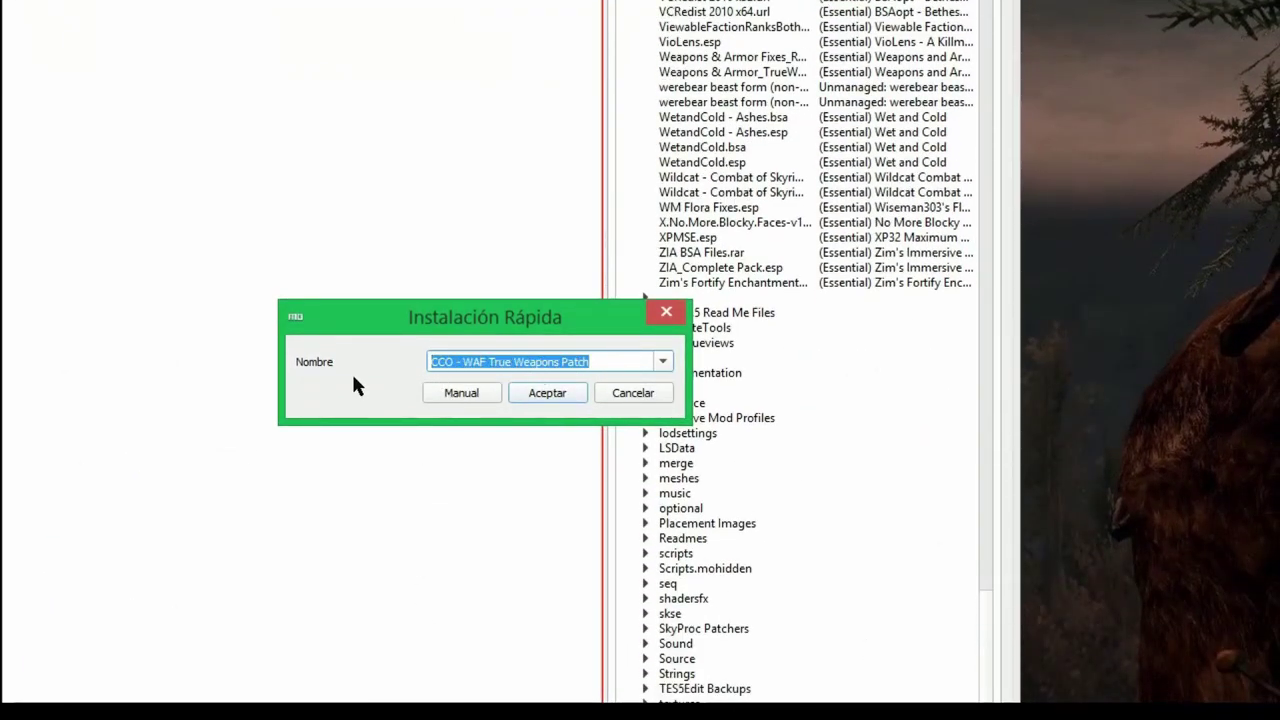
key(ctrl+v)
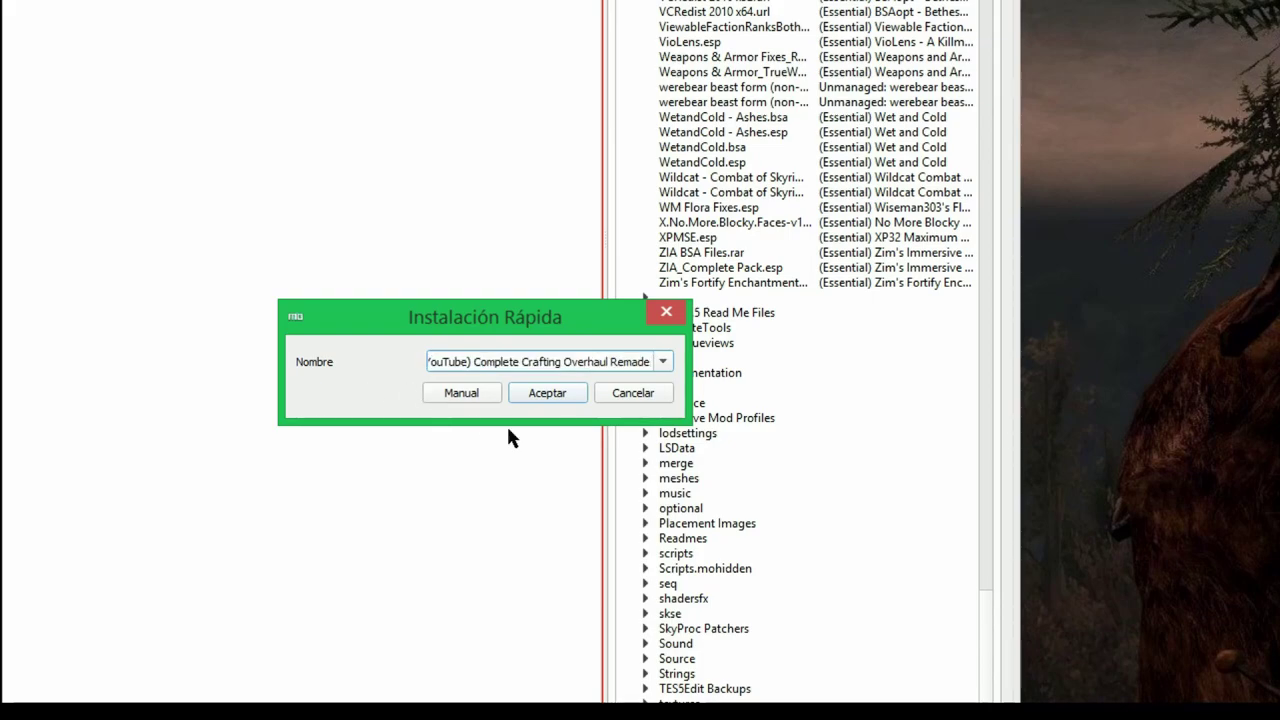
- Install the weapons patch manually by merging it into the existing Complete Crafting Overhaul Remade mod, and enable that mod
click(458, 394)
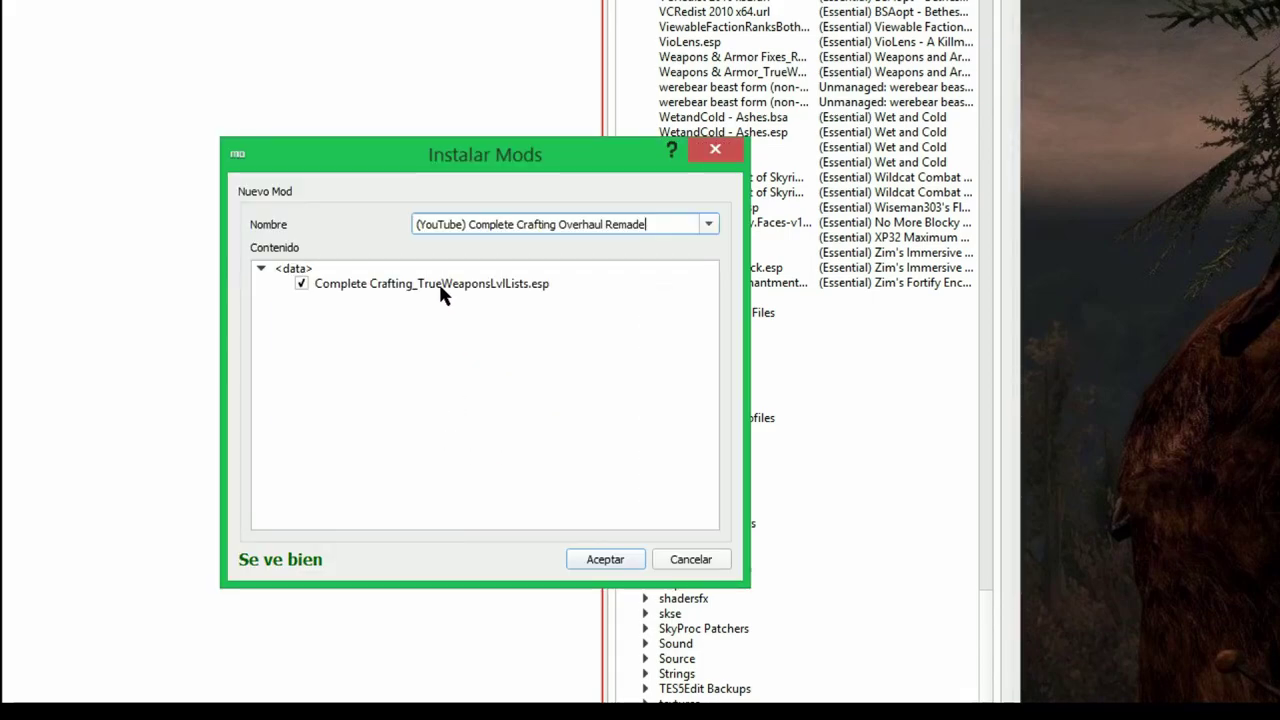
click(606, 561)
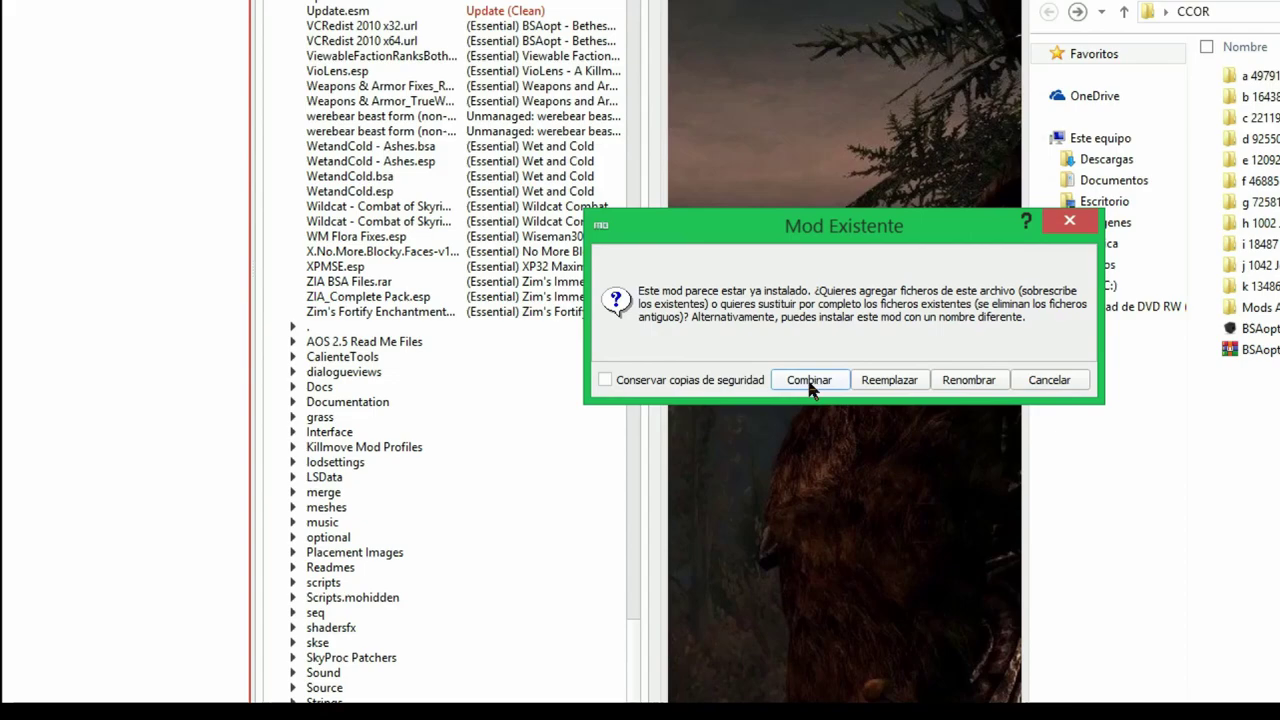
click(809, 382)
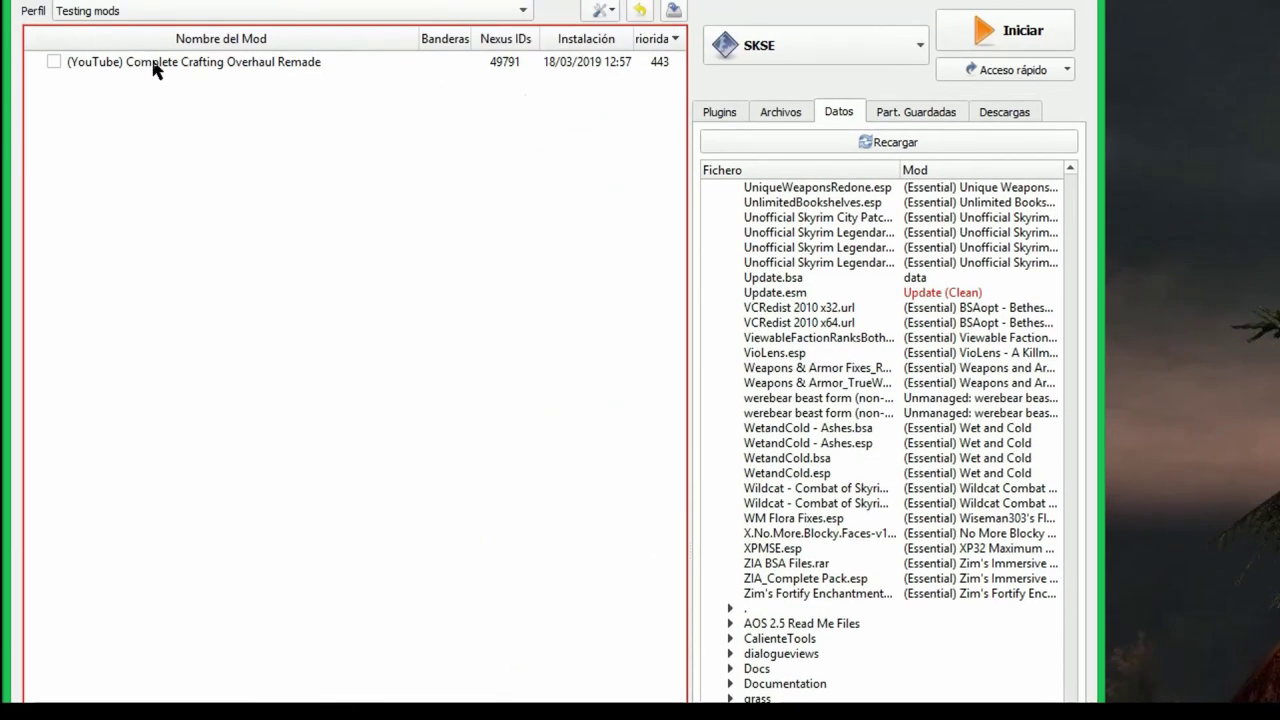
click(54, 62)
click(155, 67)
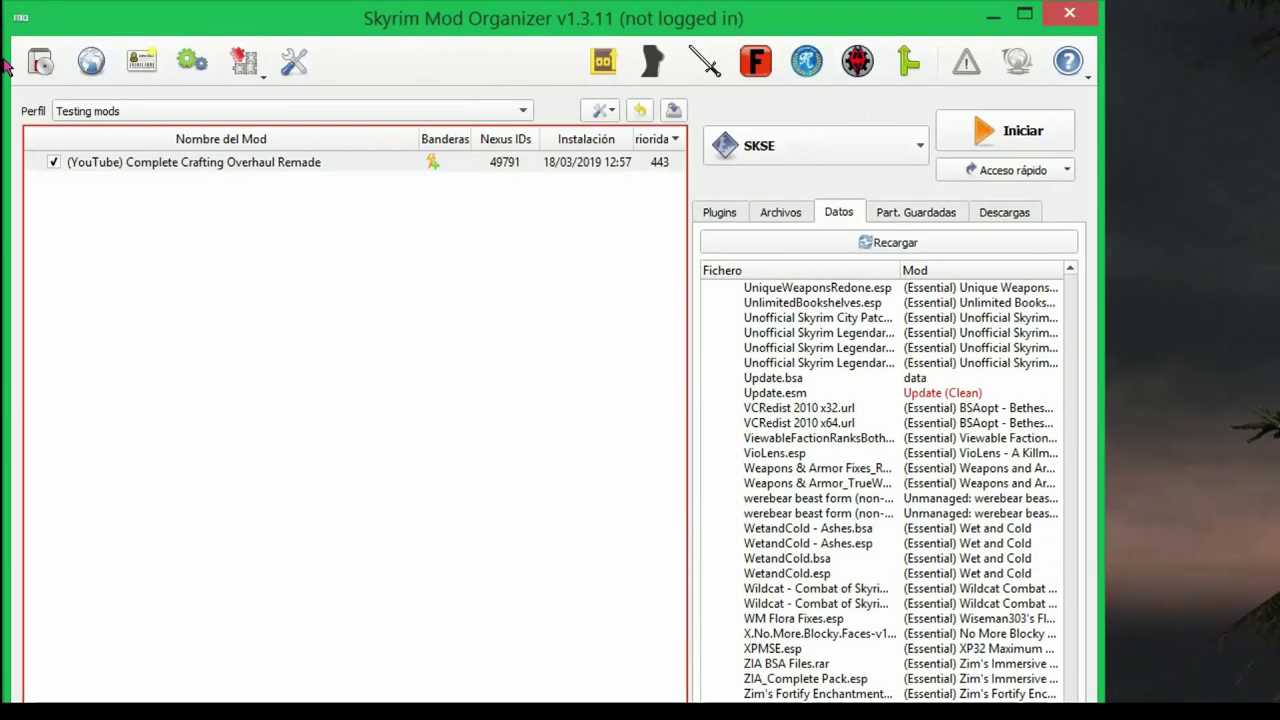
- Choose the Bandolier - Bags and Pouches v1dot2 archive from the b 16438 folder in CCOR for installation
click(36, 63)
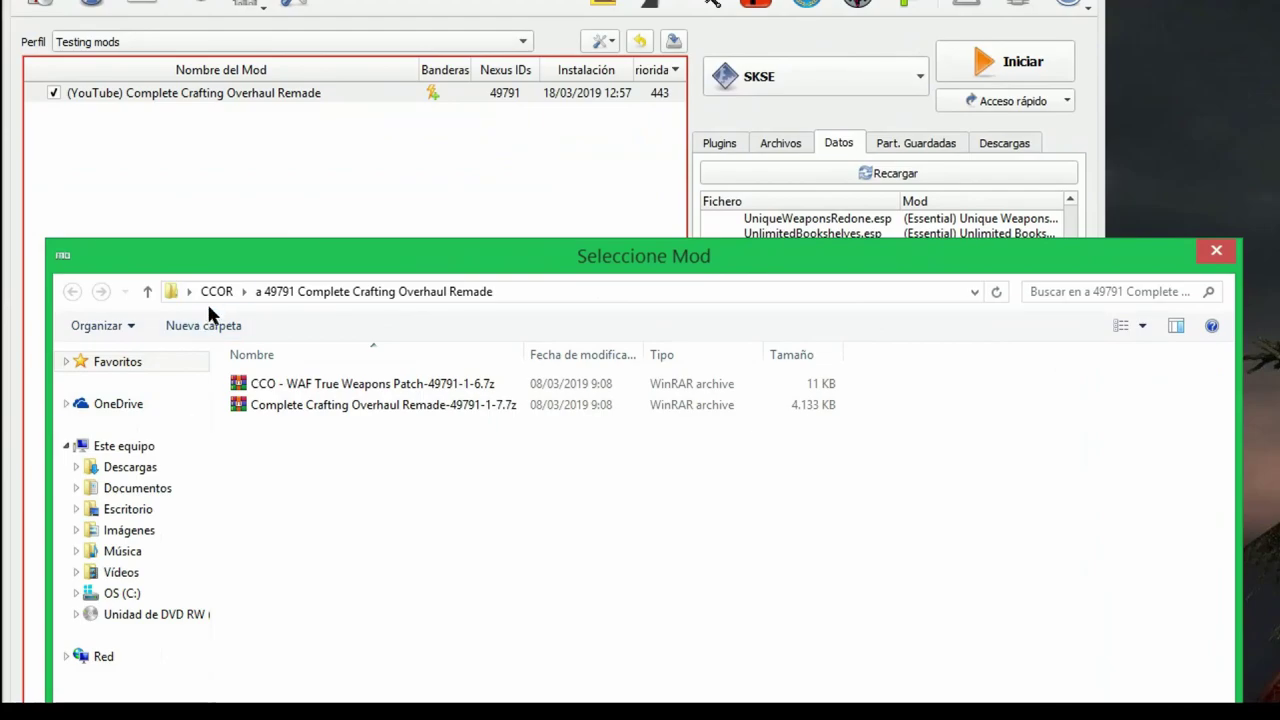
click(2, 55)
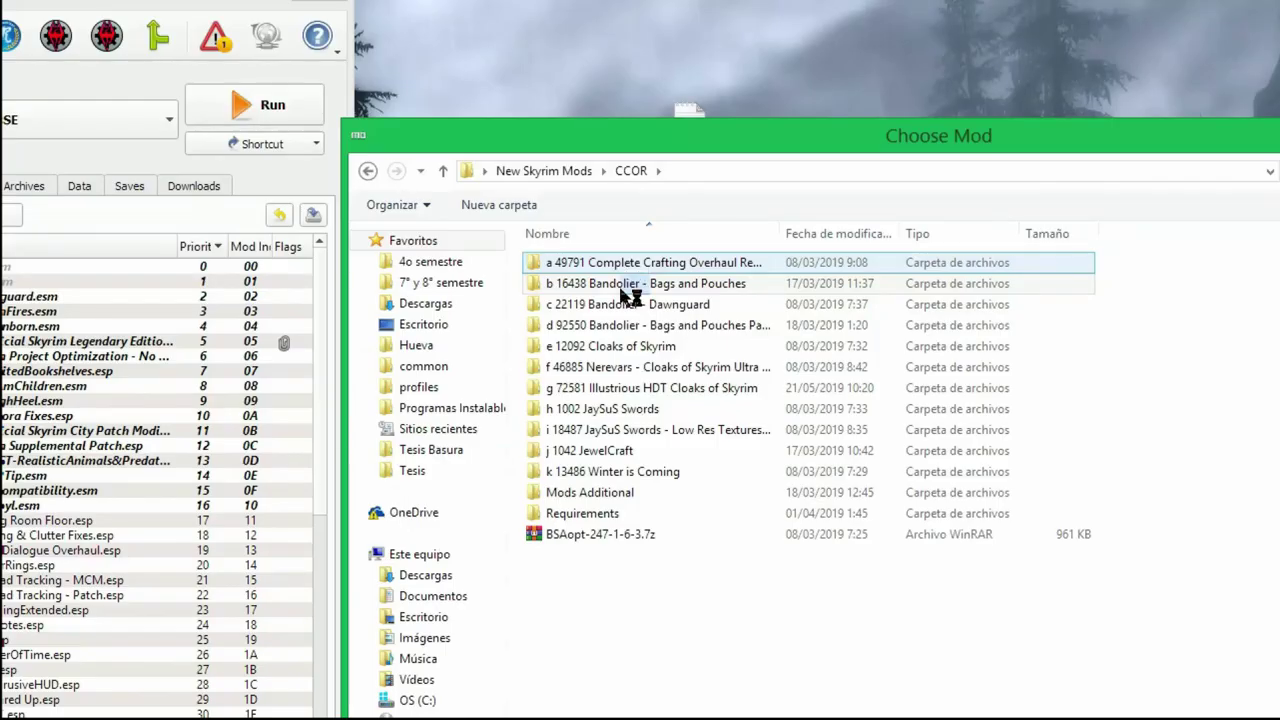
click(621, 286)
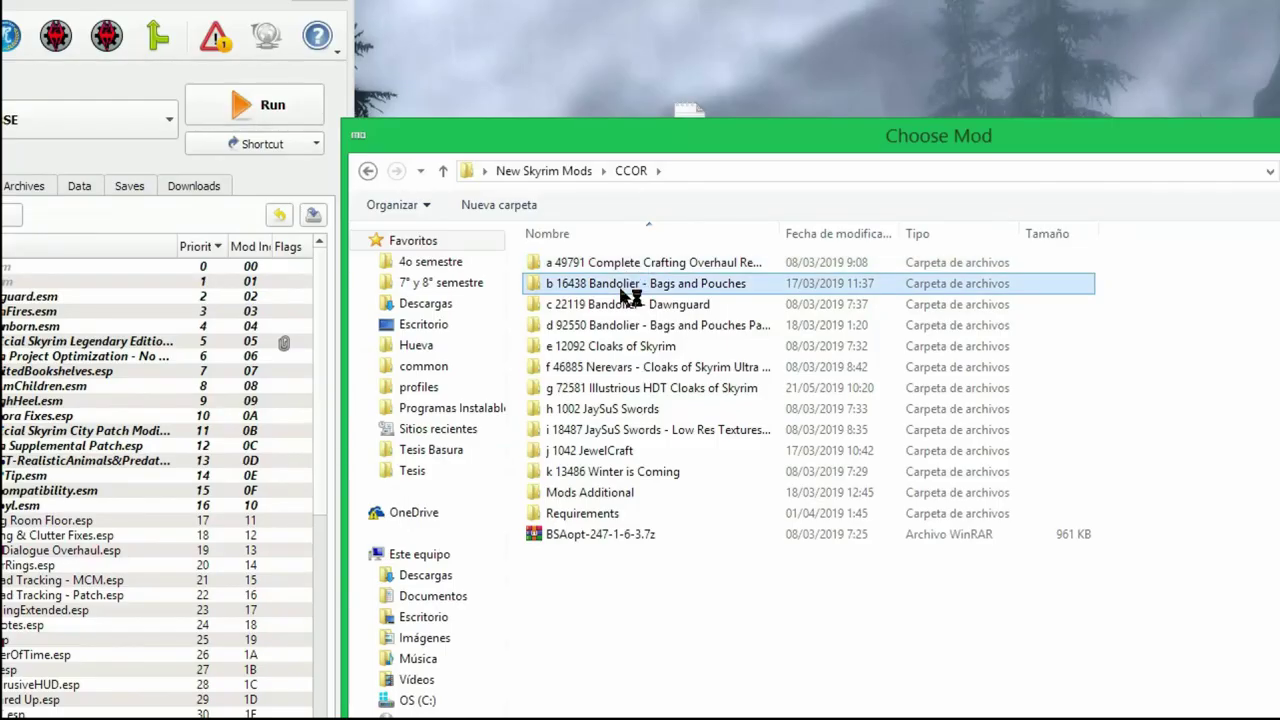
double_click(624, 290)
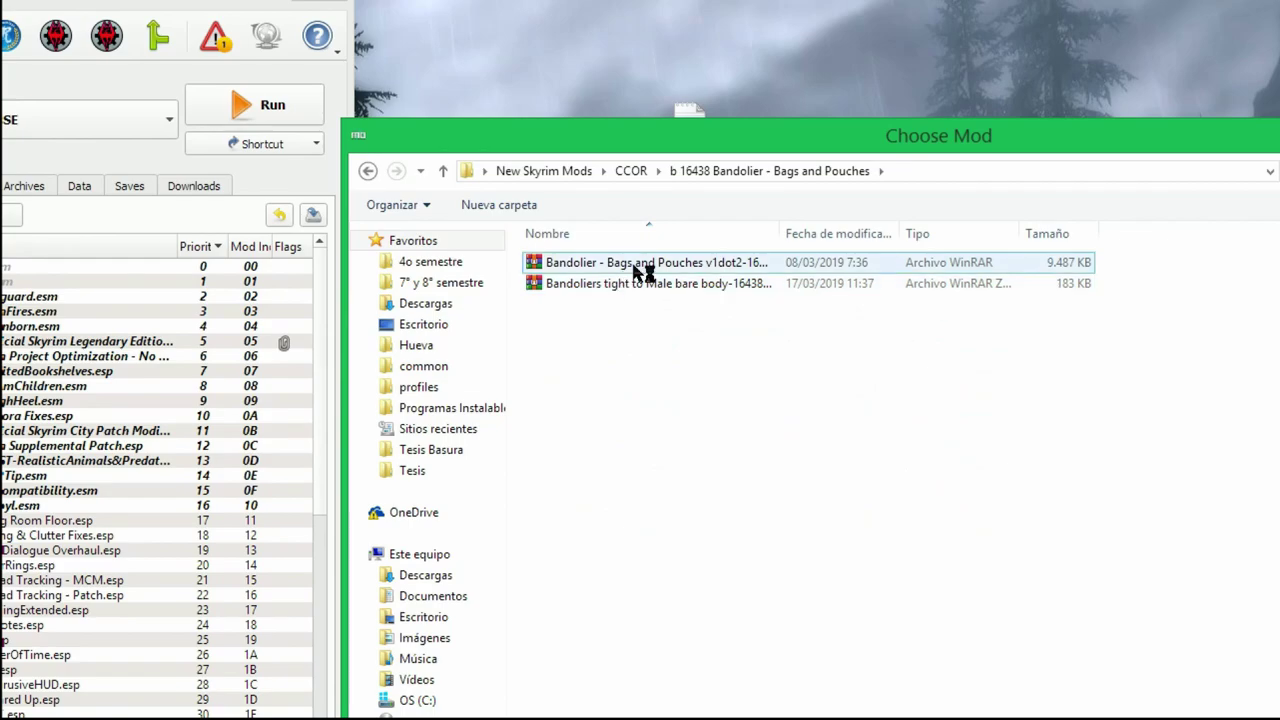
double_click(640, 265)
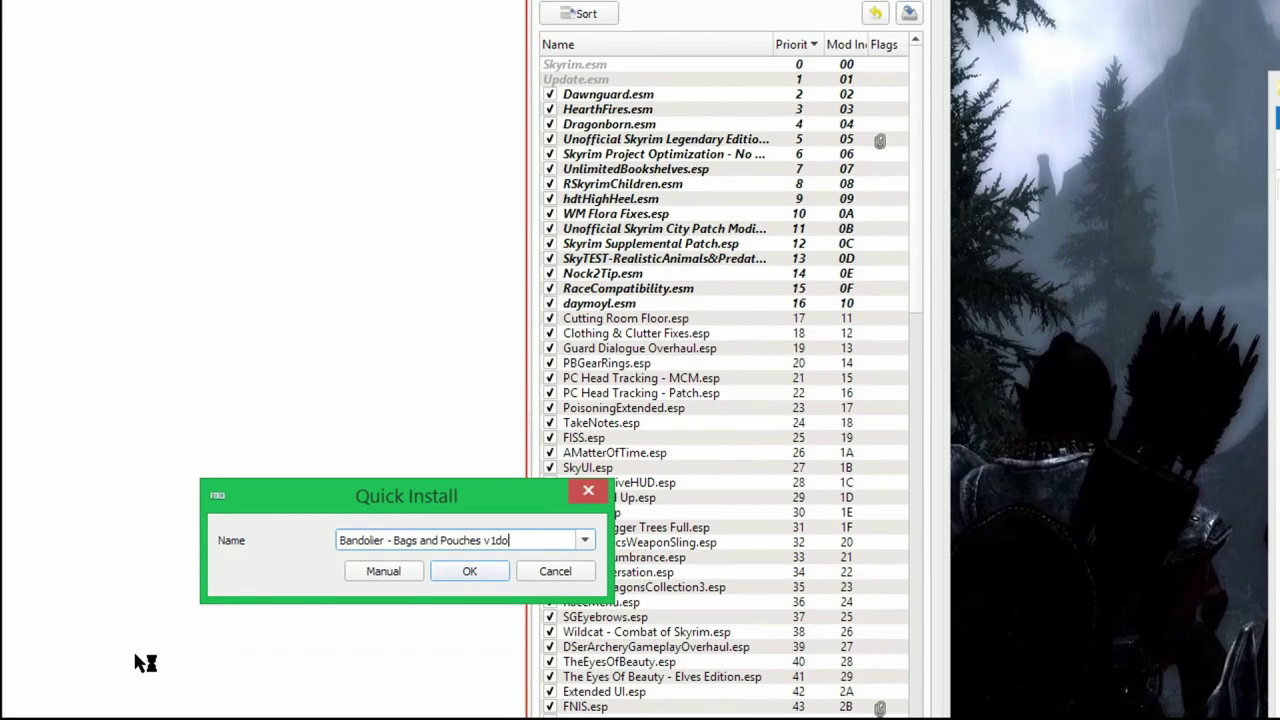
- Name the mod "(YouTube) Bandolier - Bags and Pouches" and proceed to its manual installation
text(() )
text(You)
text(Tube)
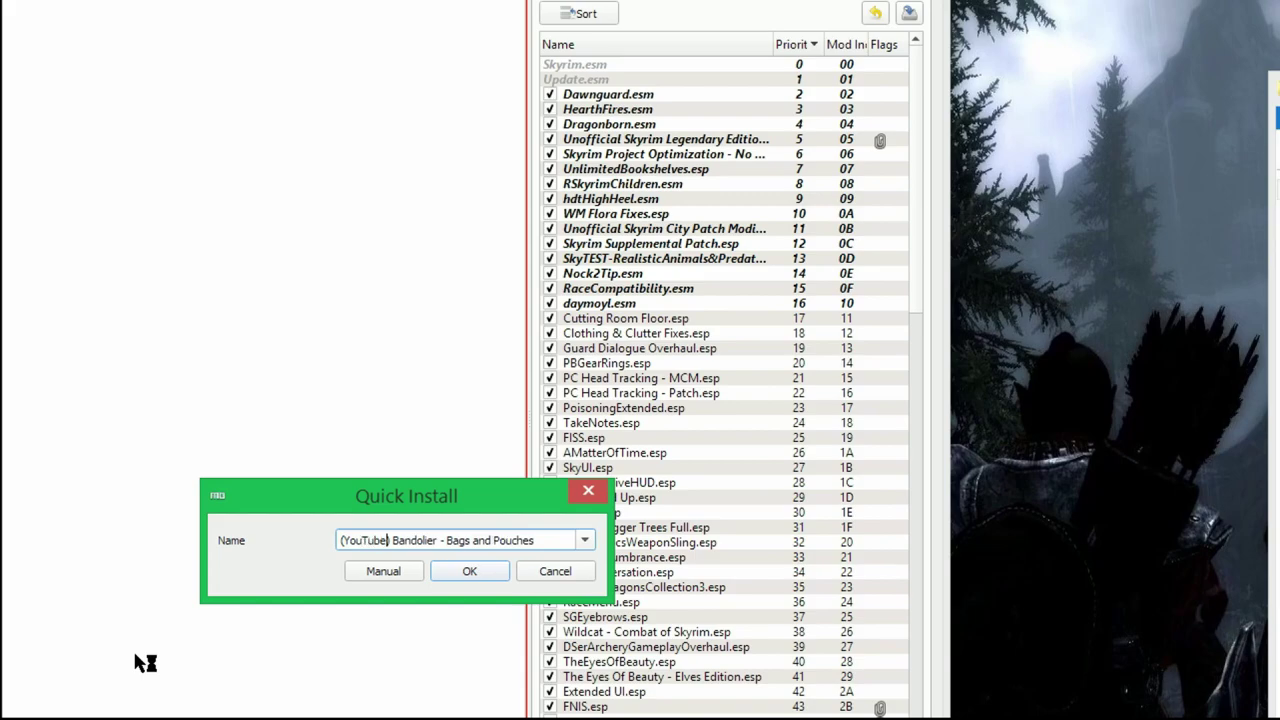
key(Return)
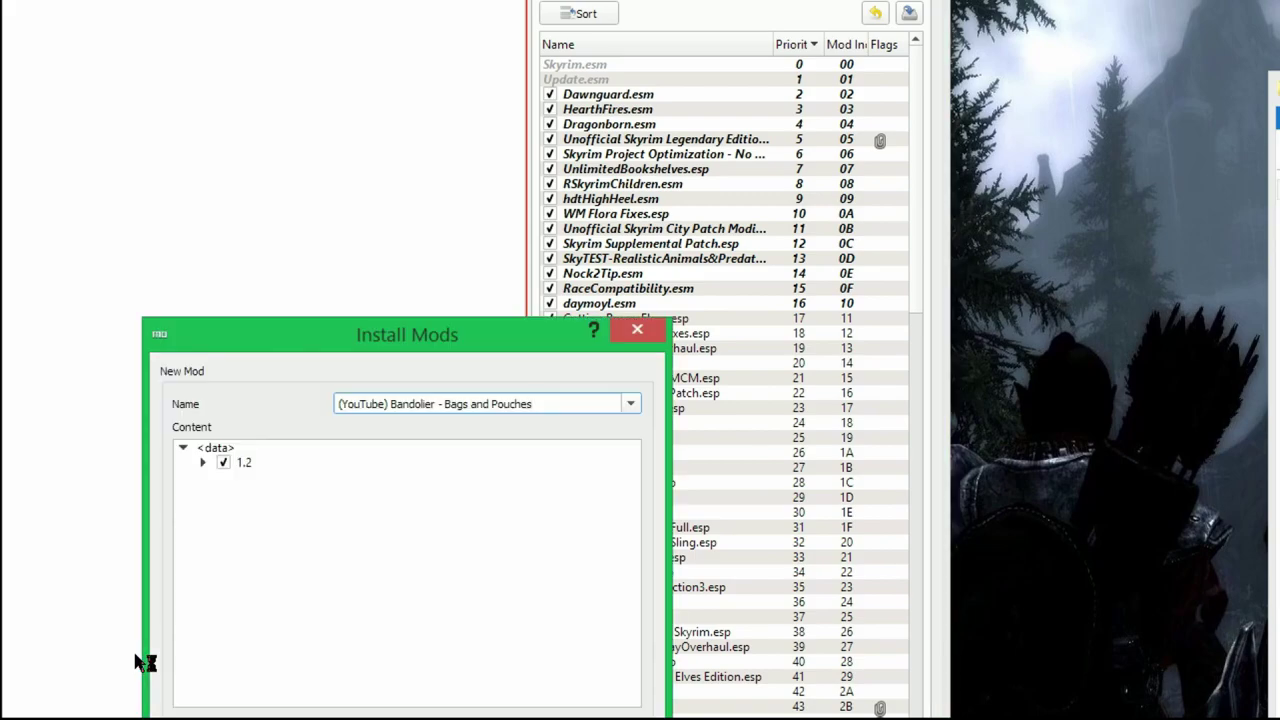
- Set the 1.2 folder as data directory, exclude OPTIONAL FILES, scripts and Dr_Bandolier.esp, and install the mod
right_click(266, 463)
click(290, 482)
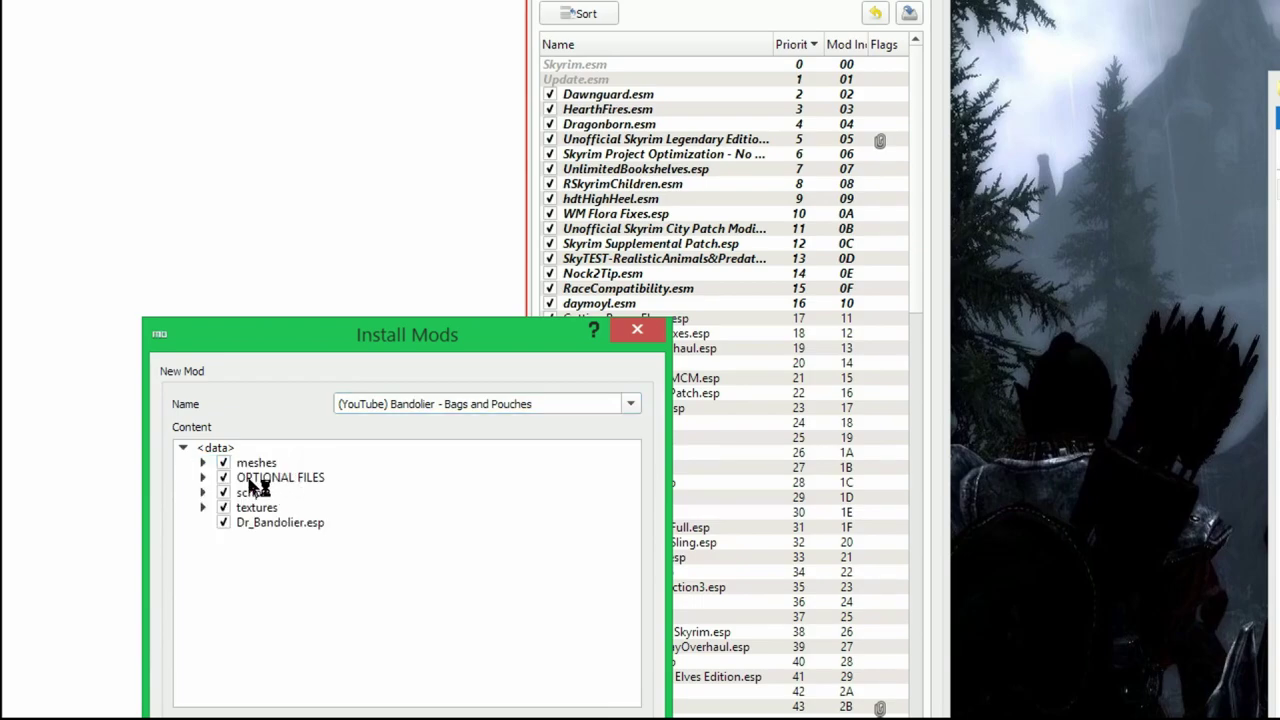
click(223, 478)
click(223, 493)
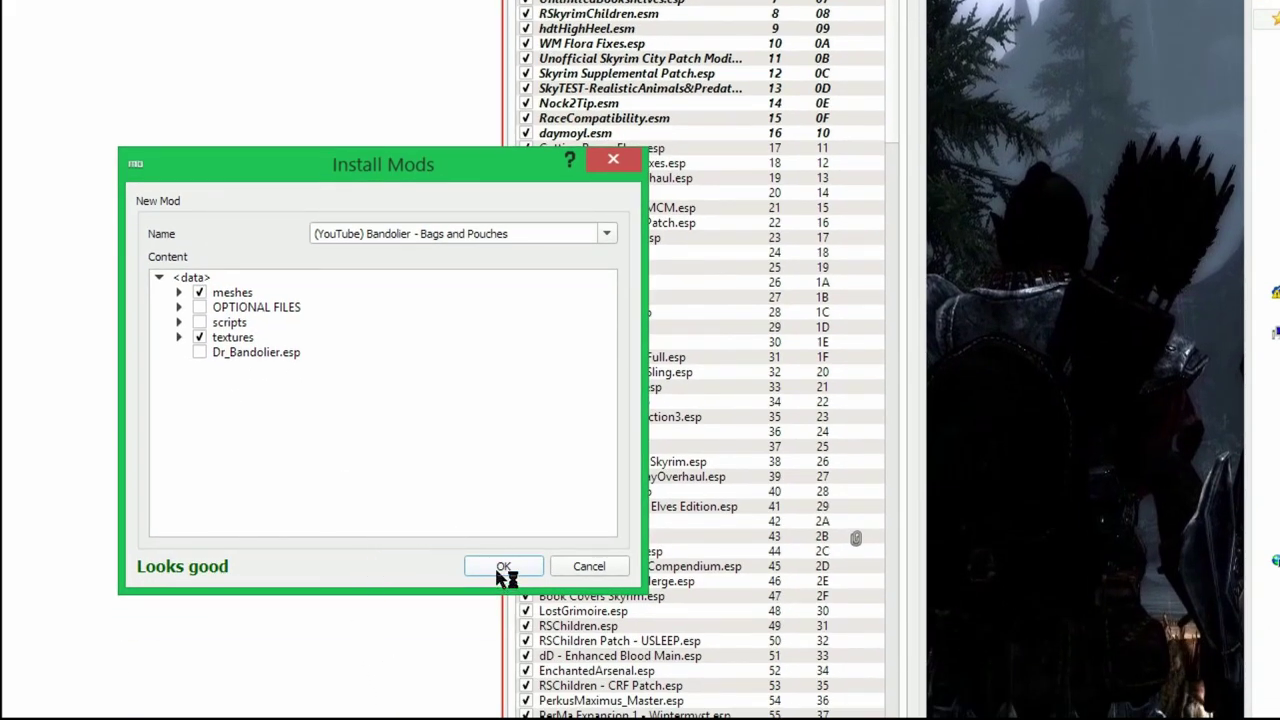
click(503, 567)
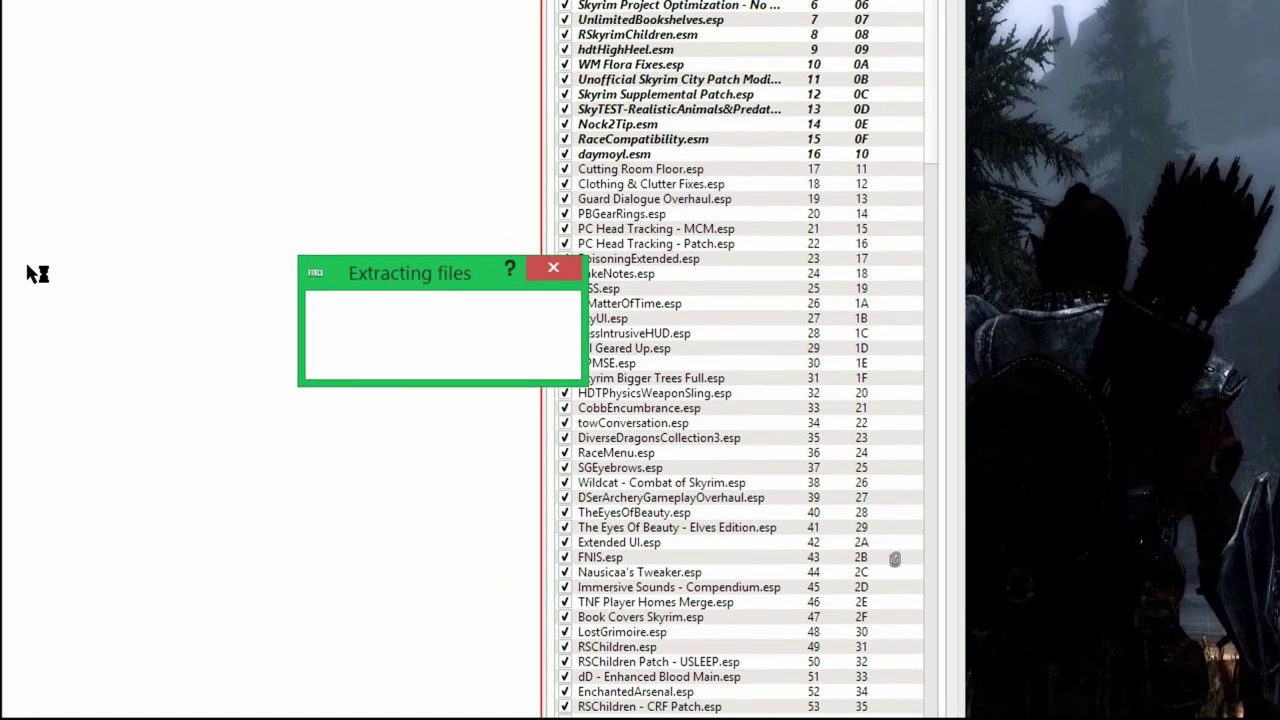
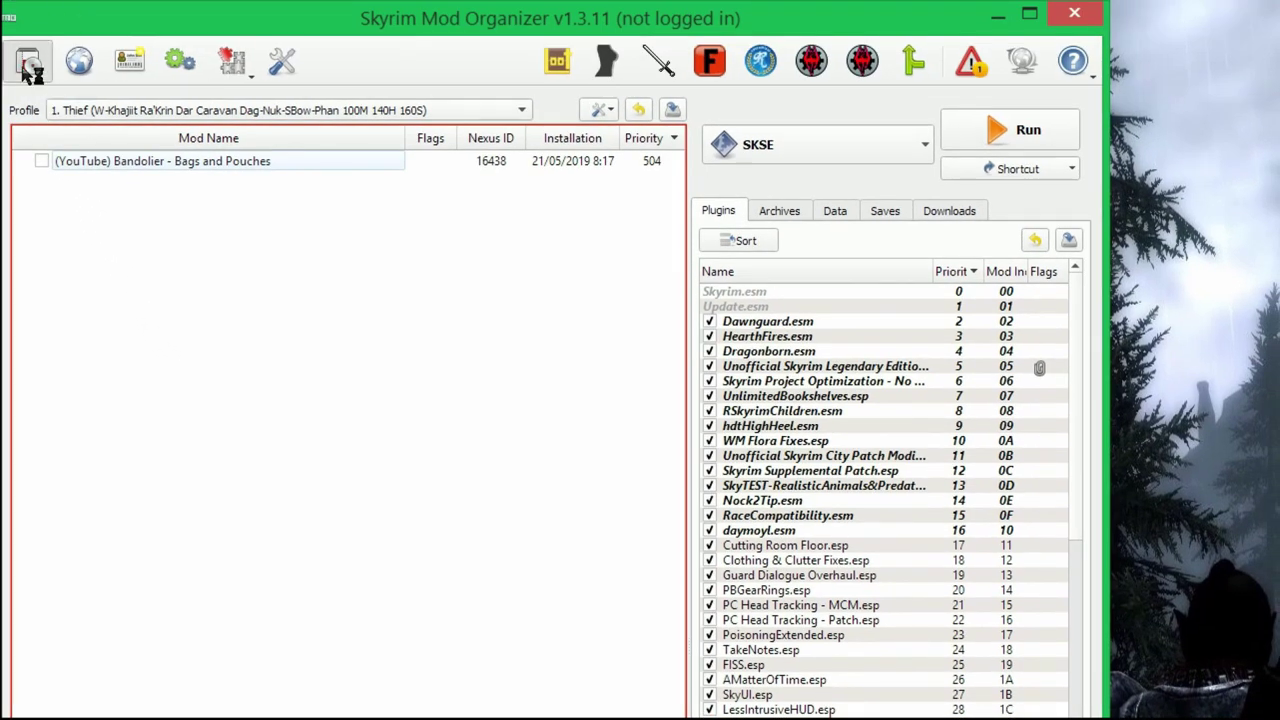
- Start a manual installation of the Bandoliers tight to Male bare body archive, named "(YouTube) Bandoliers tight to Male bare body (Female)"
click(24, 68)
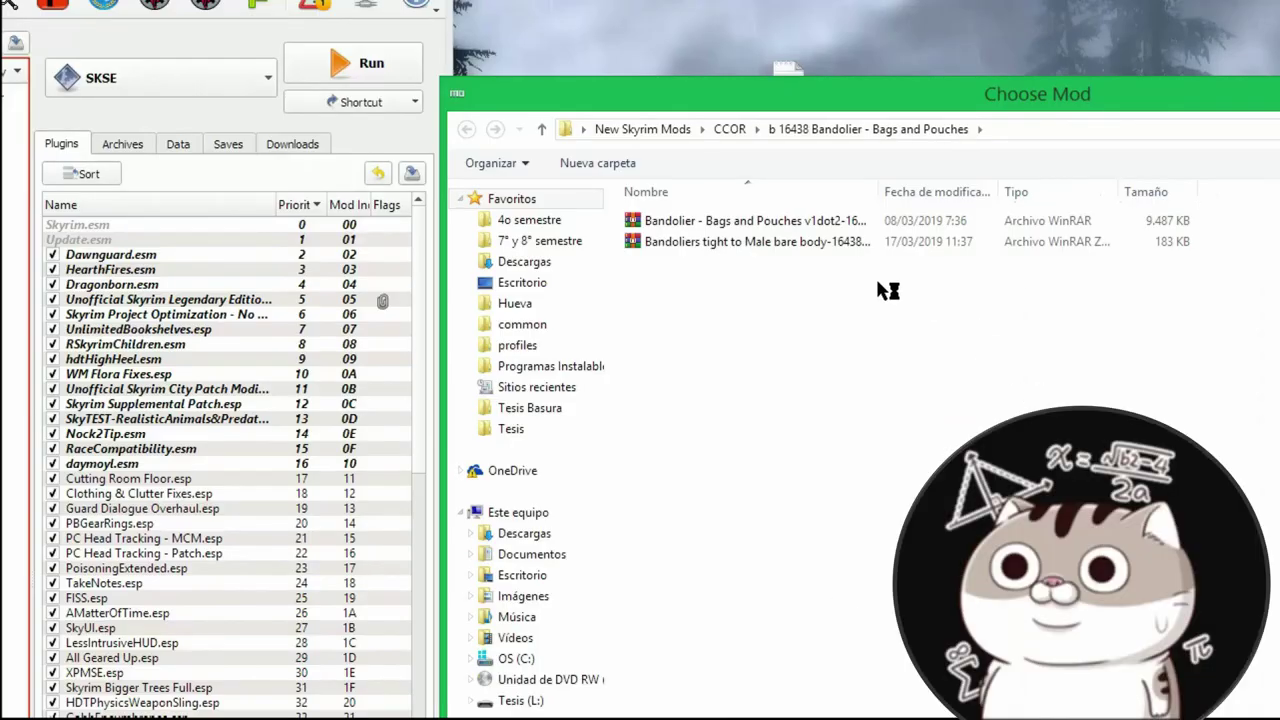
click(690, 243)
double_click(687, 246)
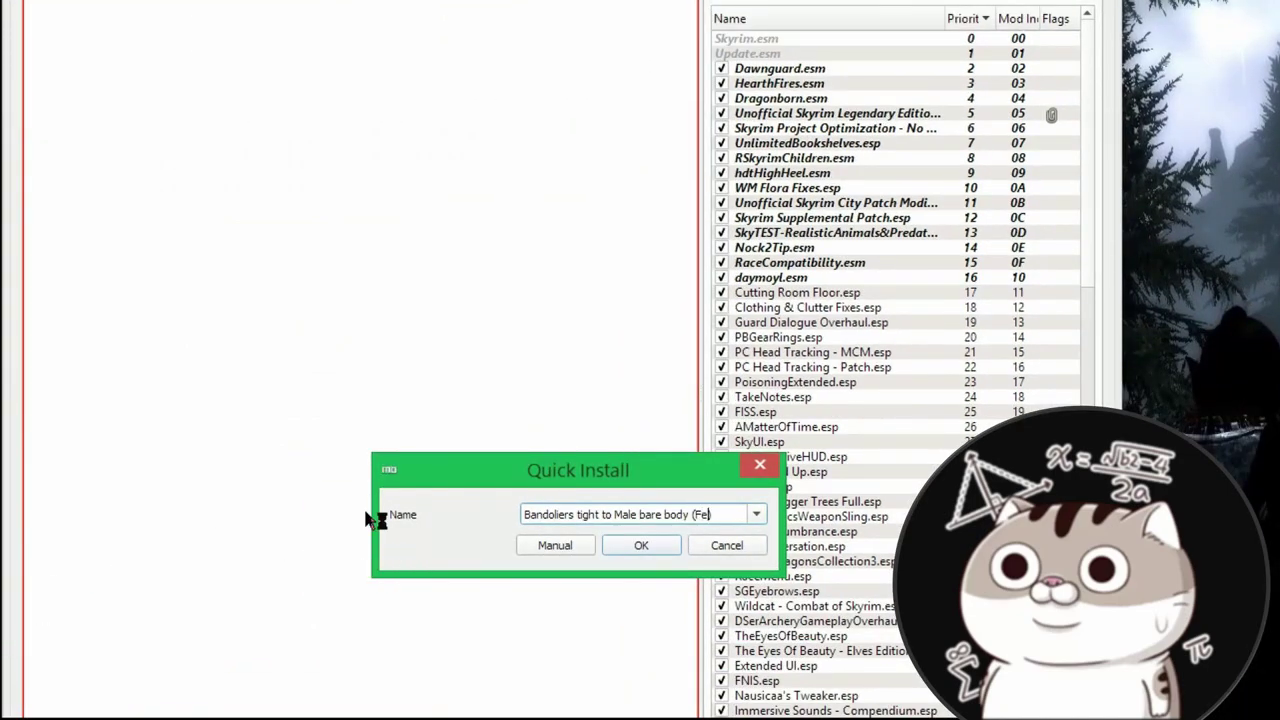
text(() )
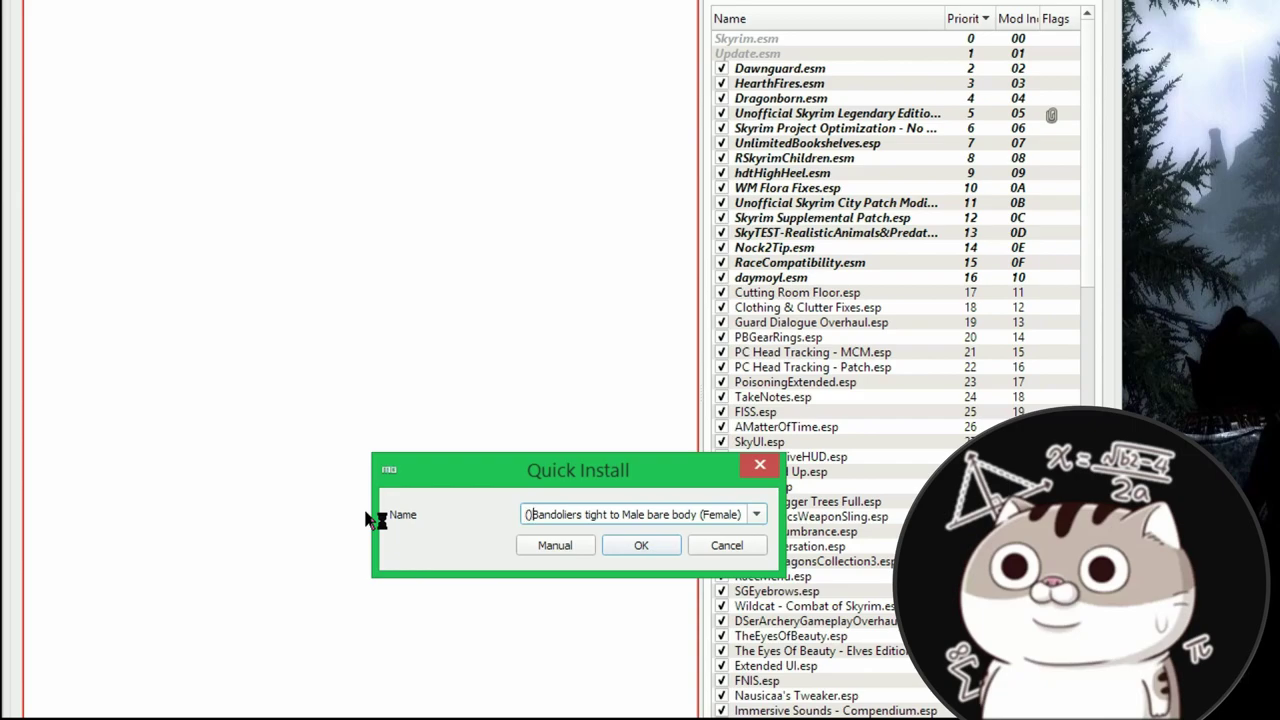
text(YouTu)
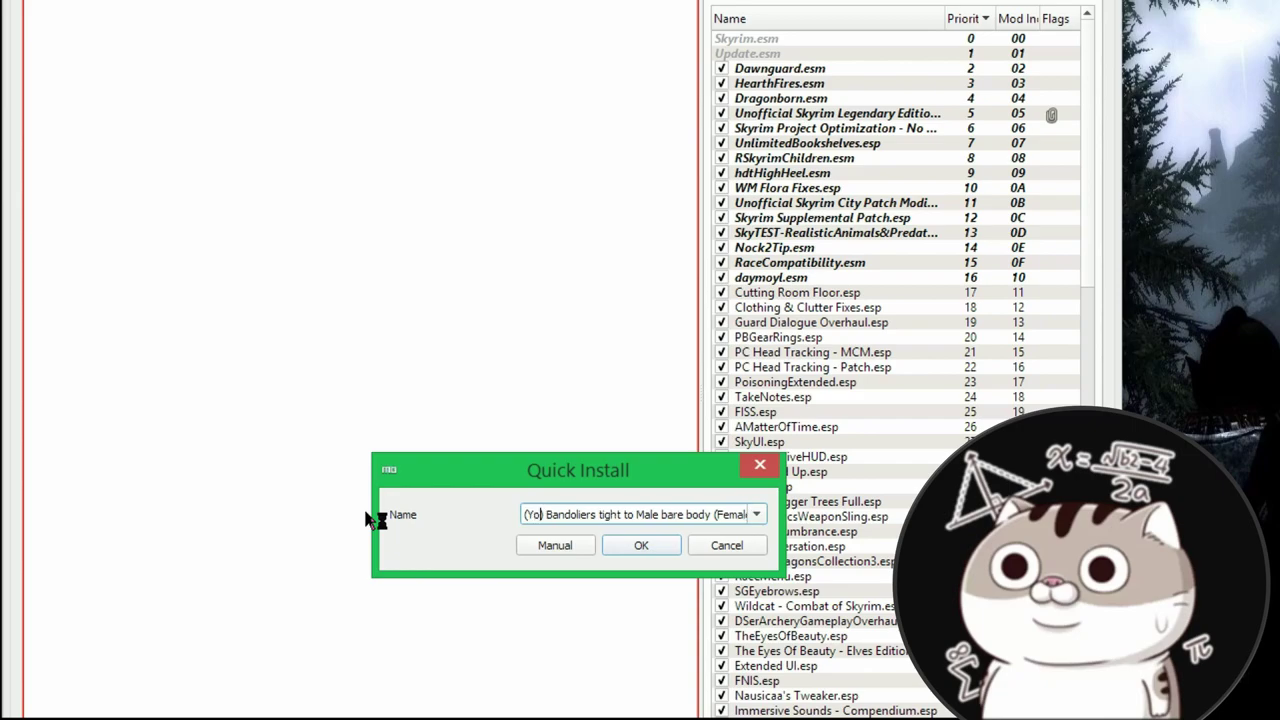
text(be)
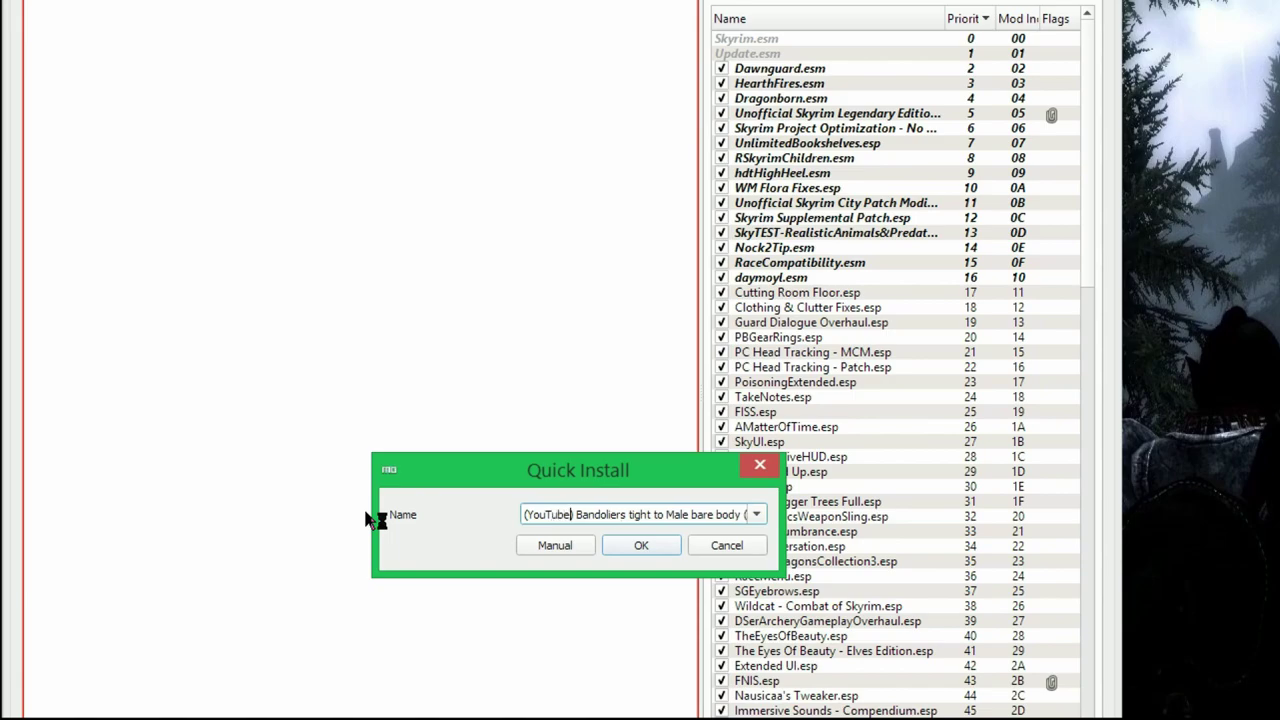
key(Tab)
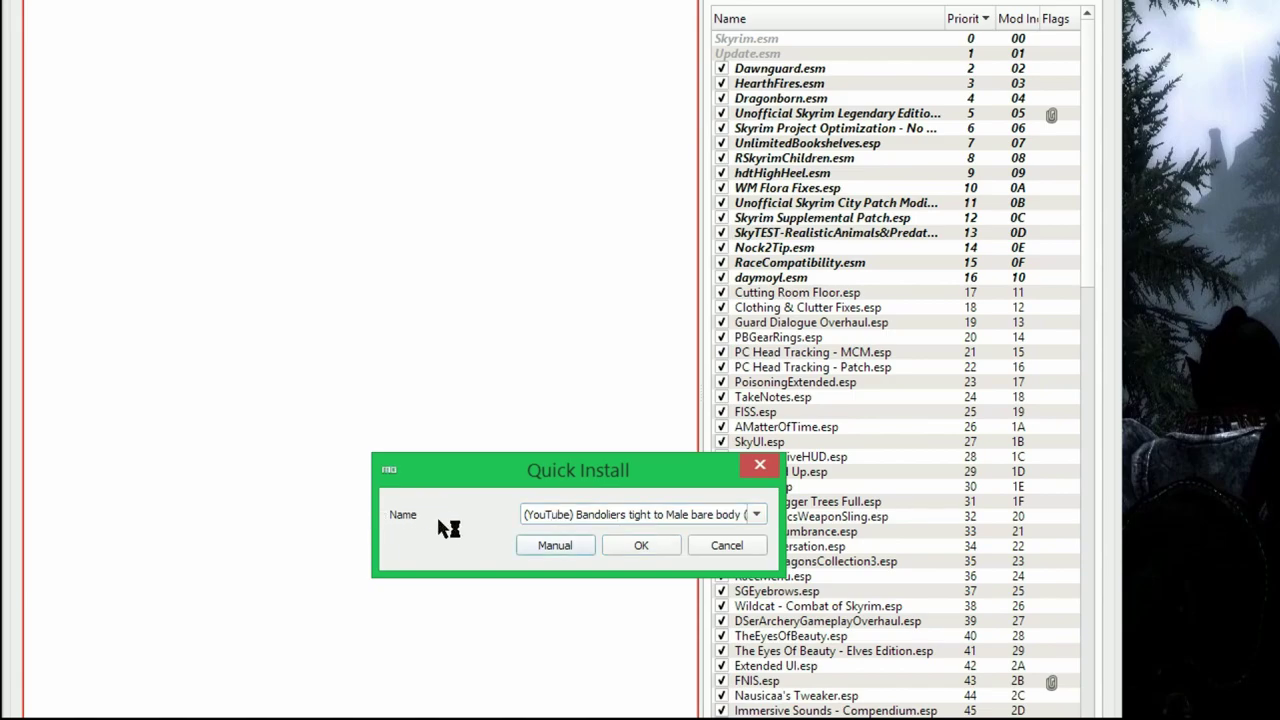
click(552, 548)
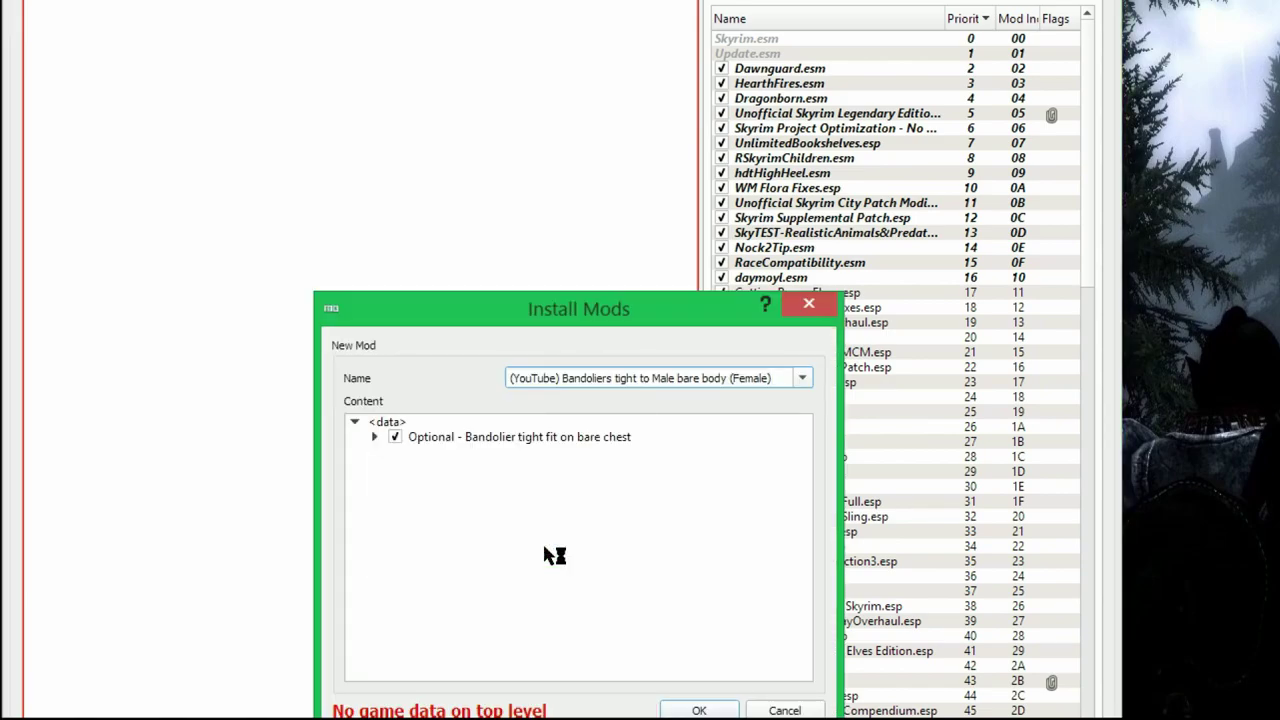
- Set the "Optional - Bandolier tight fit on bare chest" folder as data directory and install the mod
right_click(421, 437)
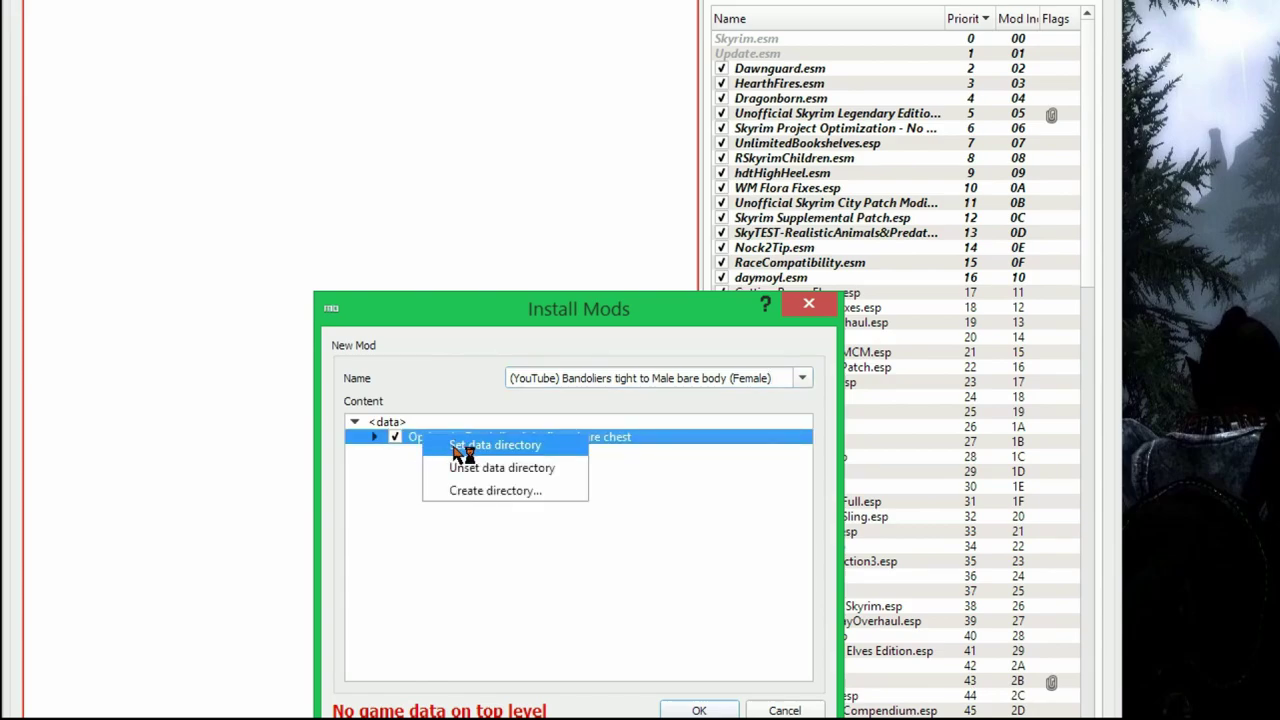
click(460, 446)
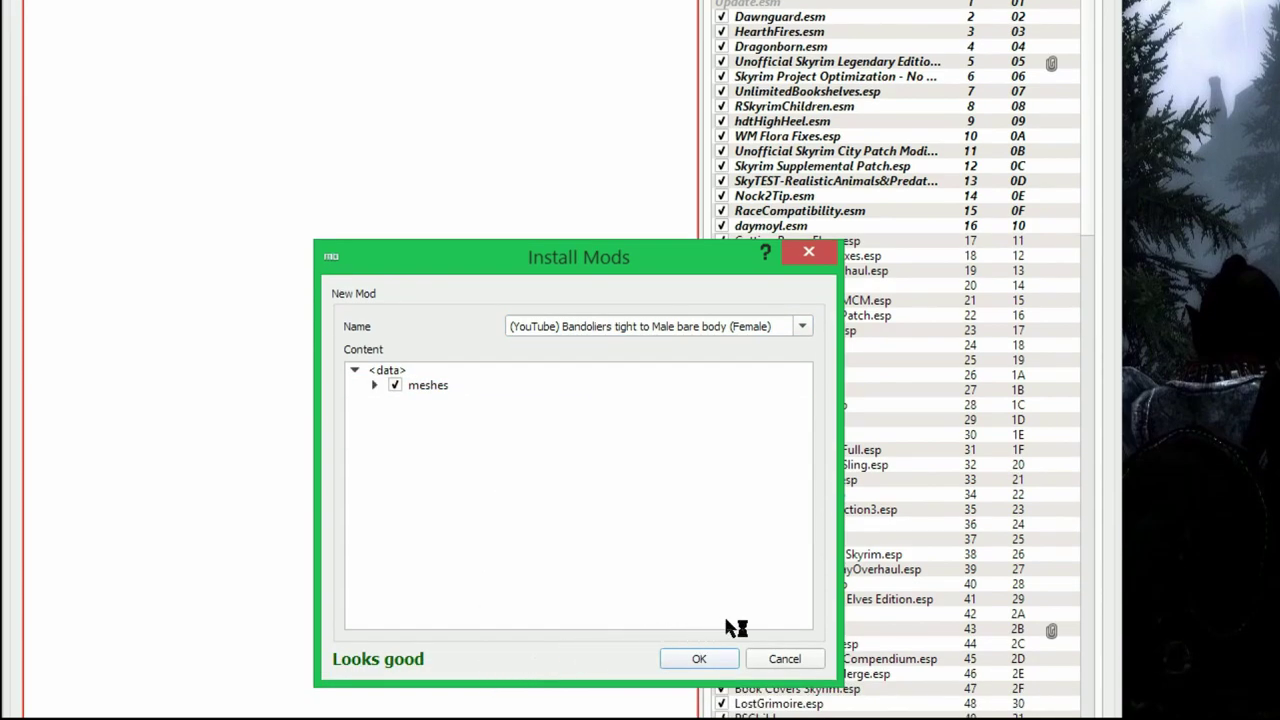
click(699, 659)
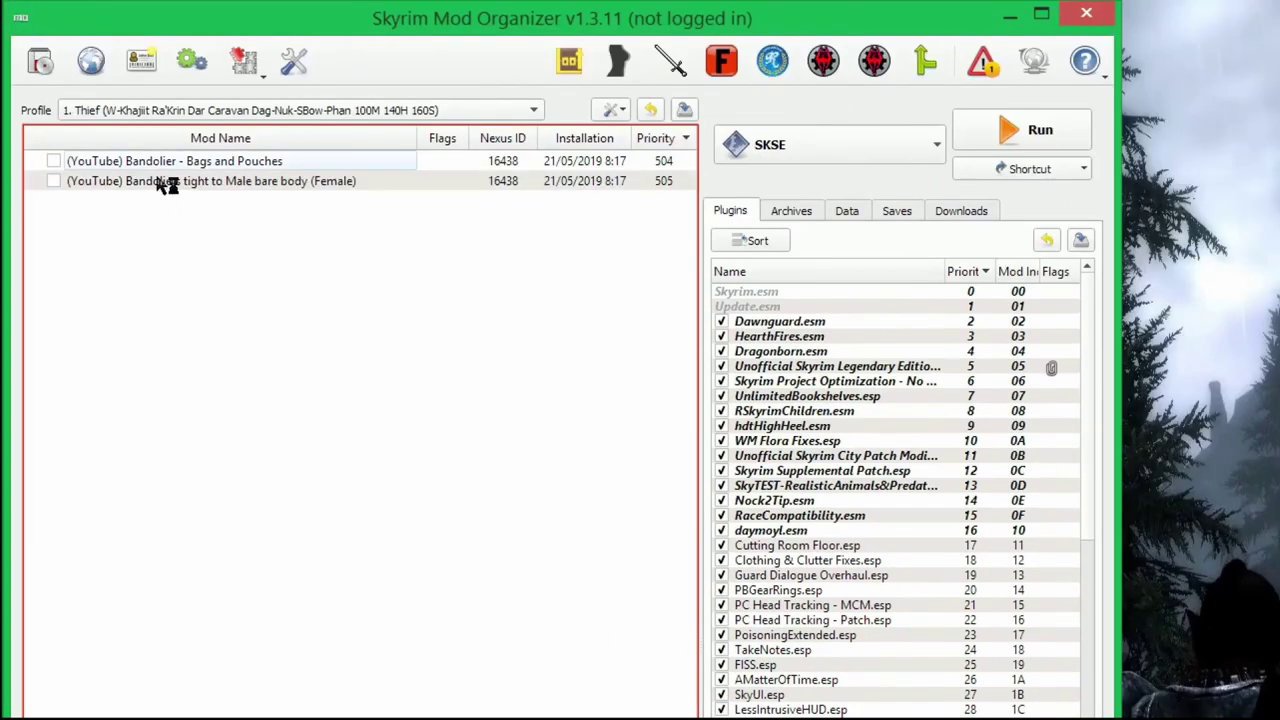
- Enable the "(YouTube) Bandolier - Bags and Pouches" mod and copy its name
click(171, 180)
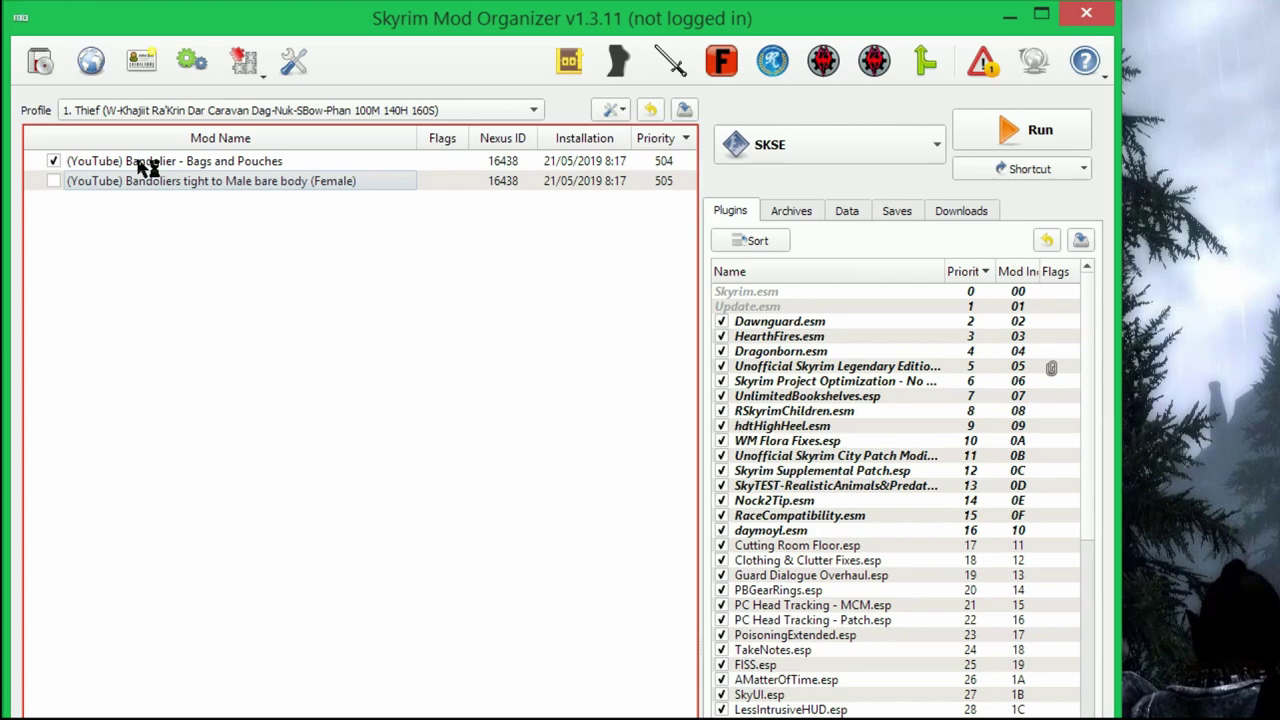
click(145, 167)
key(F2)
key(ctrl+c)
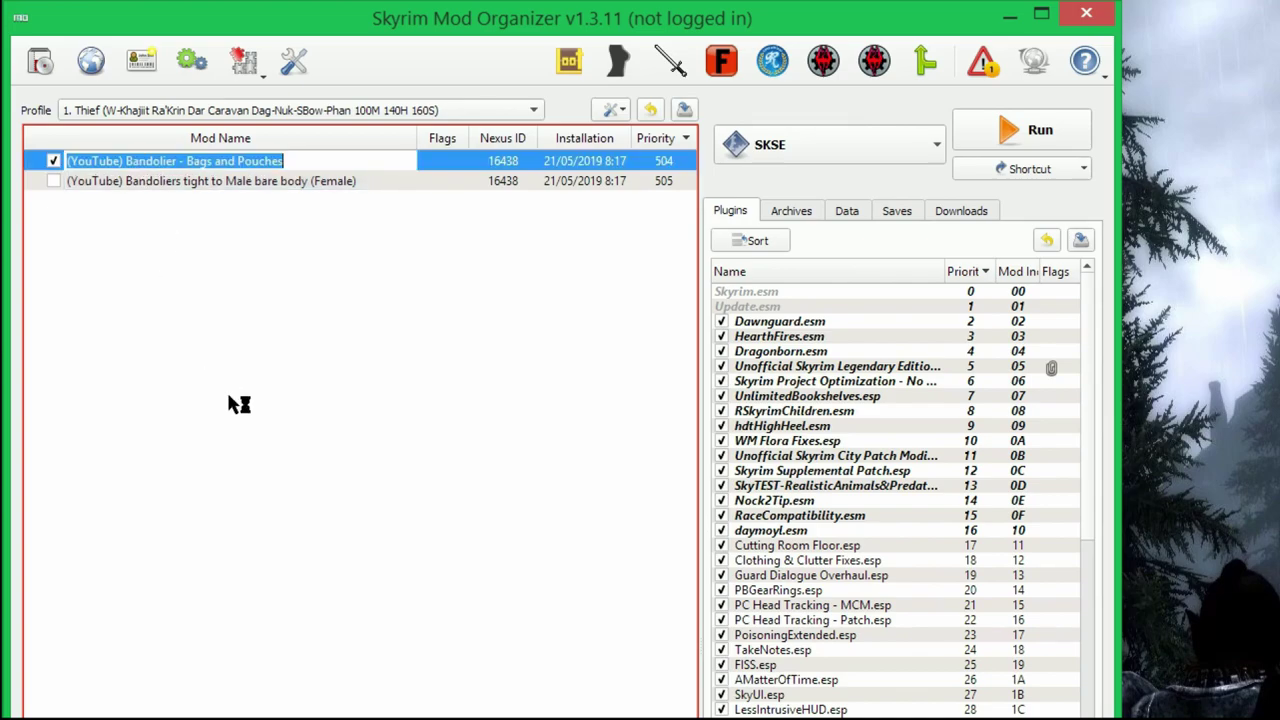
click(239, 404)
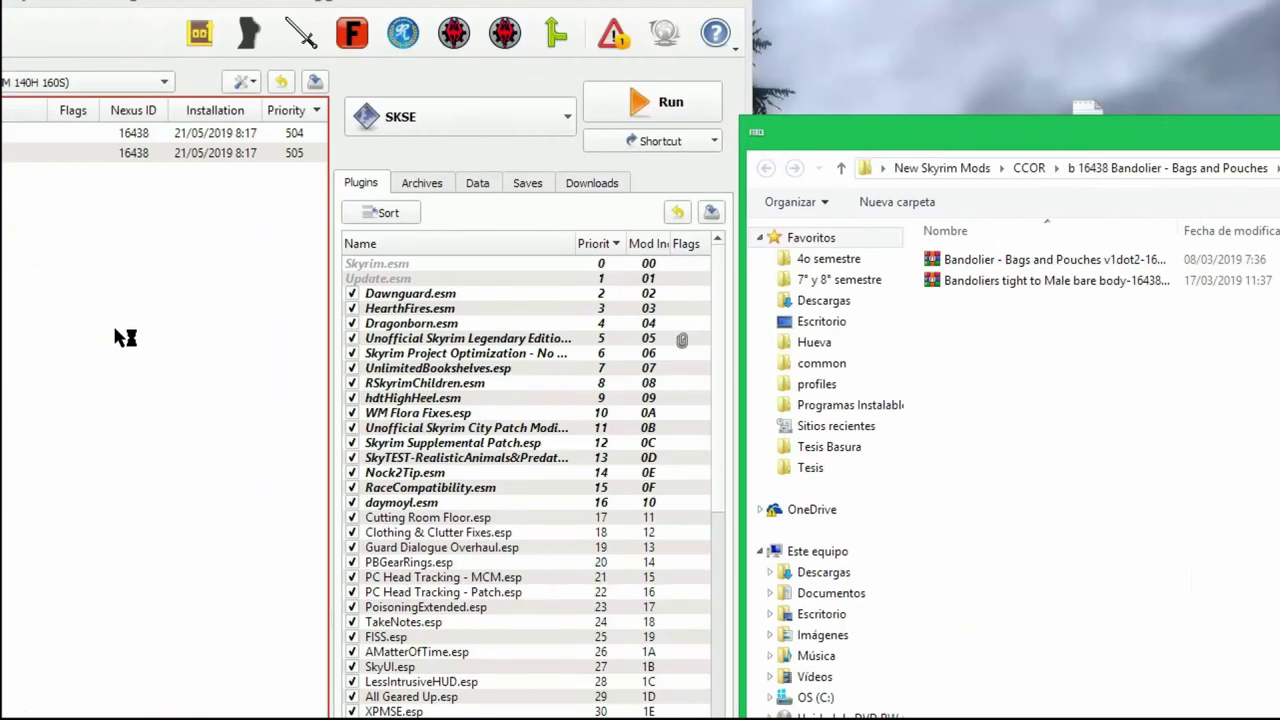
- Choose the Bandolier - Dawnguard archive from the c 22119 folder in CCOR for installation
click(841, 169)
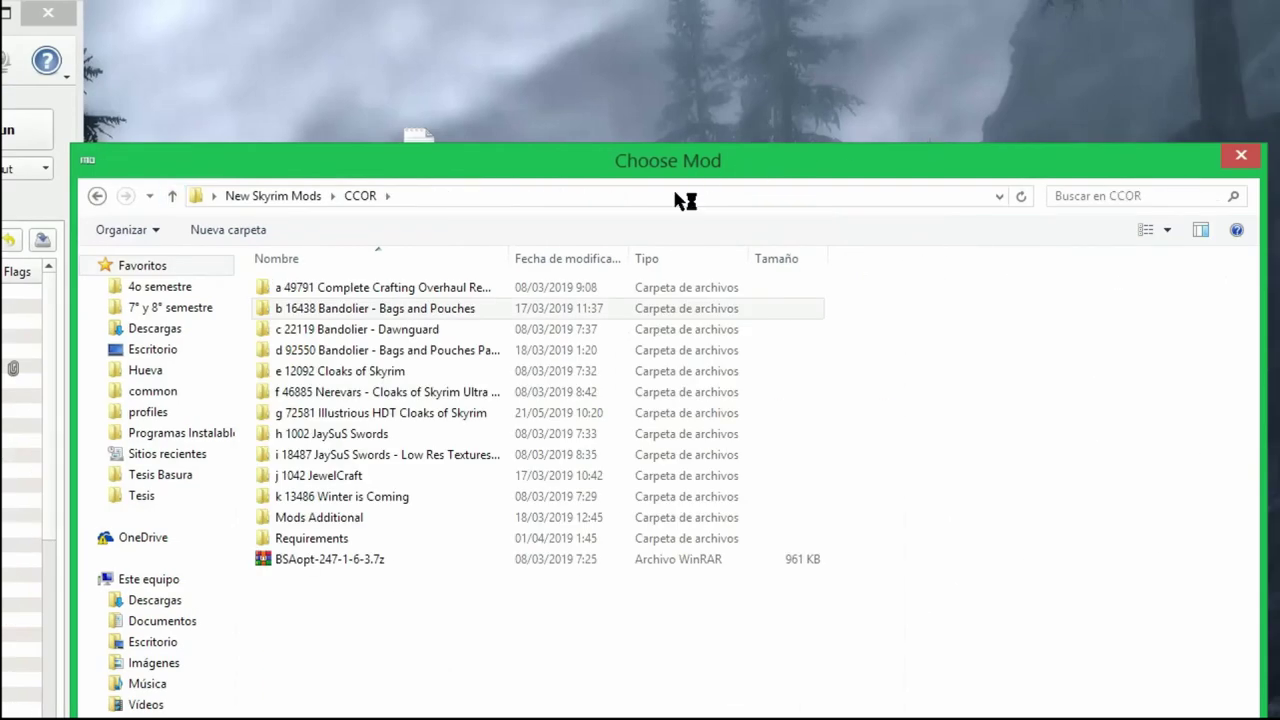
double_click(428, 333)
double_click(366, 290)
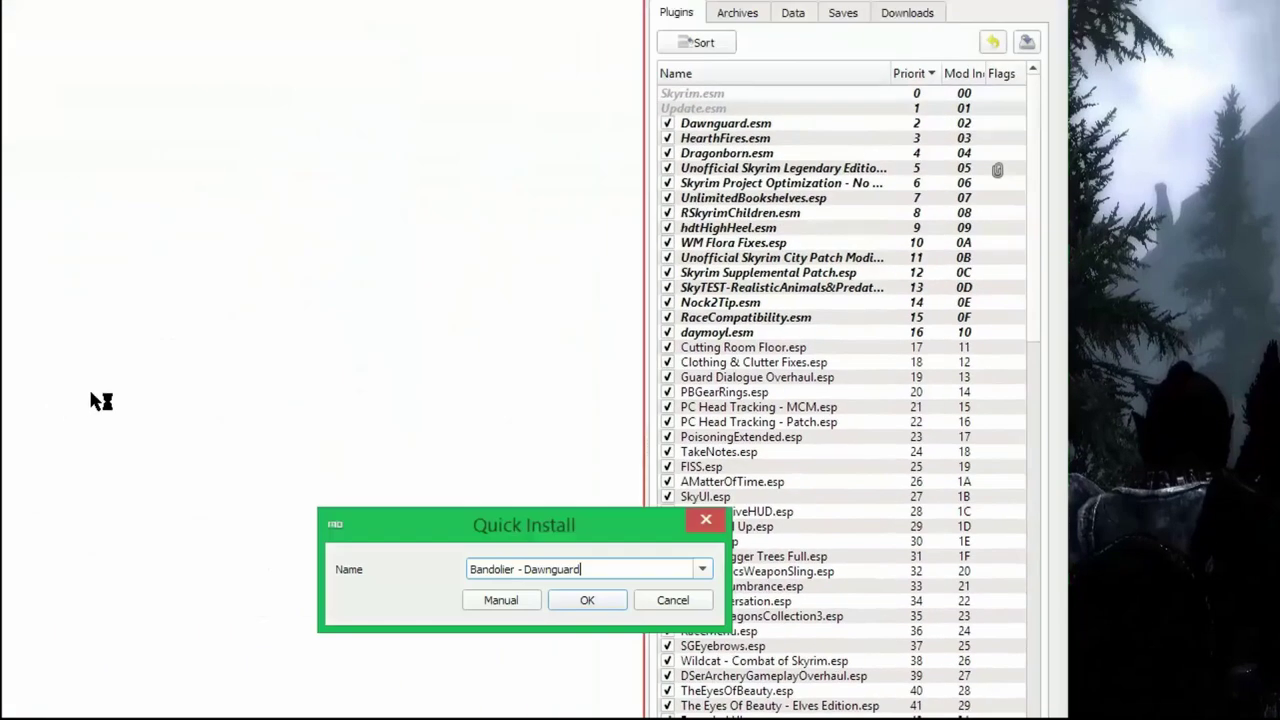
- Install it manually under the copied name "(YouTube) Bandolier - Bags and Pouches", excluding Dr_BandolierDG.esp, and merge it into the existing mod
click(479, 602)
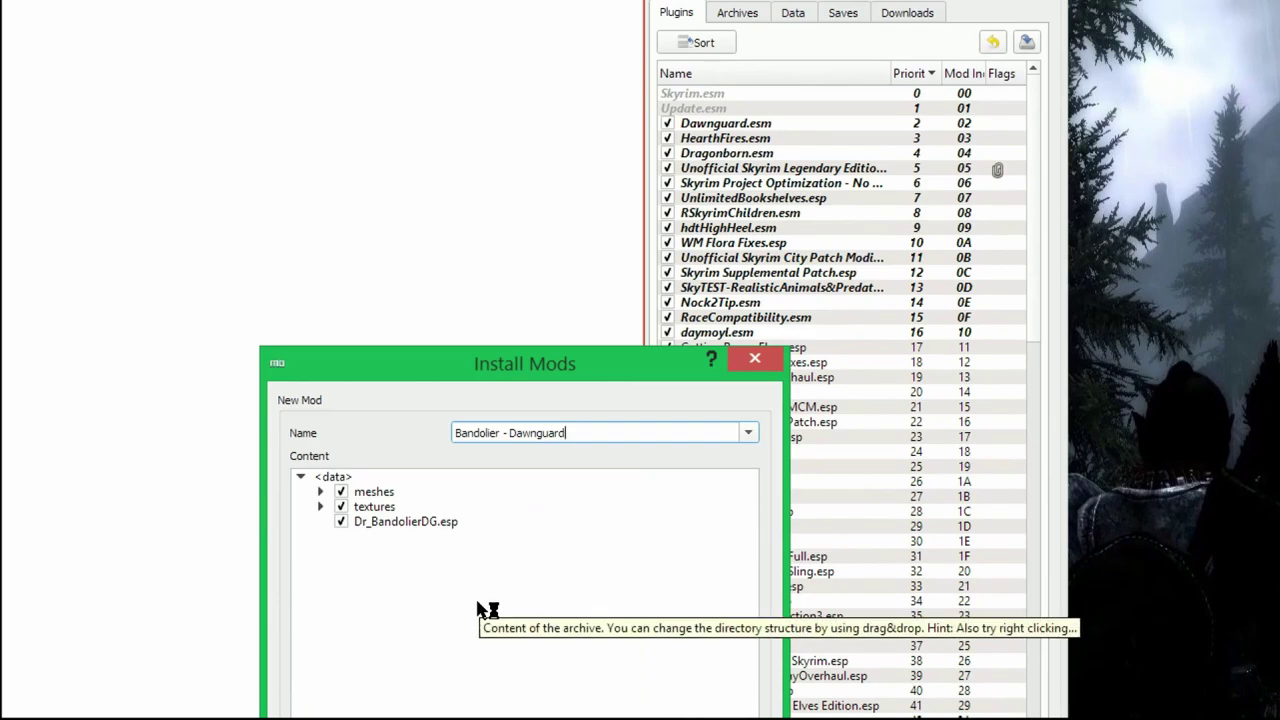
key(ctrl+v)
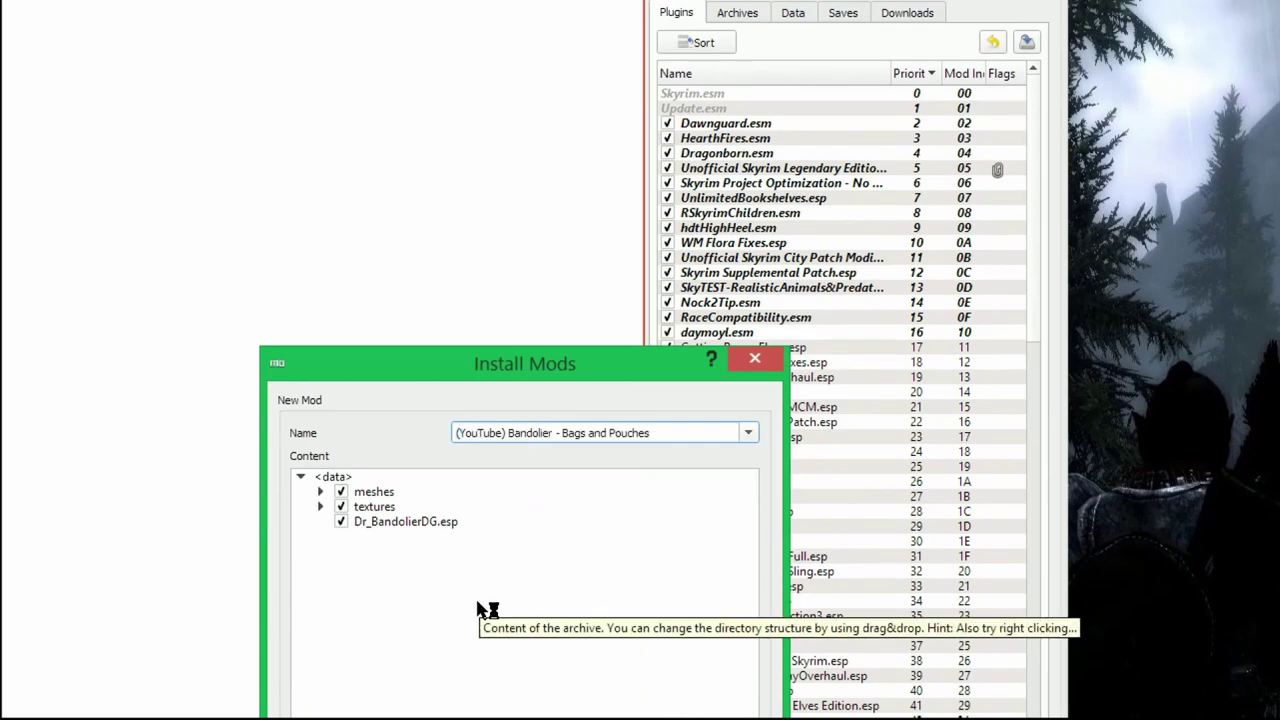
click(342, 522)
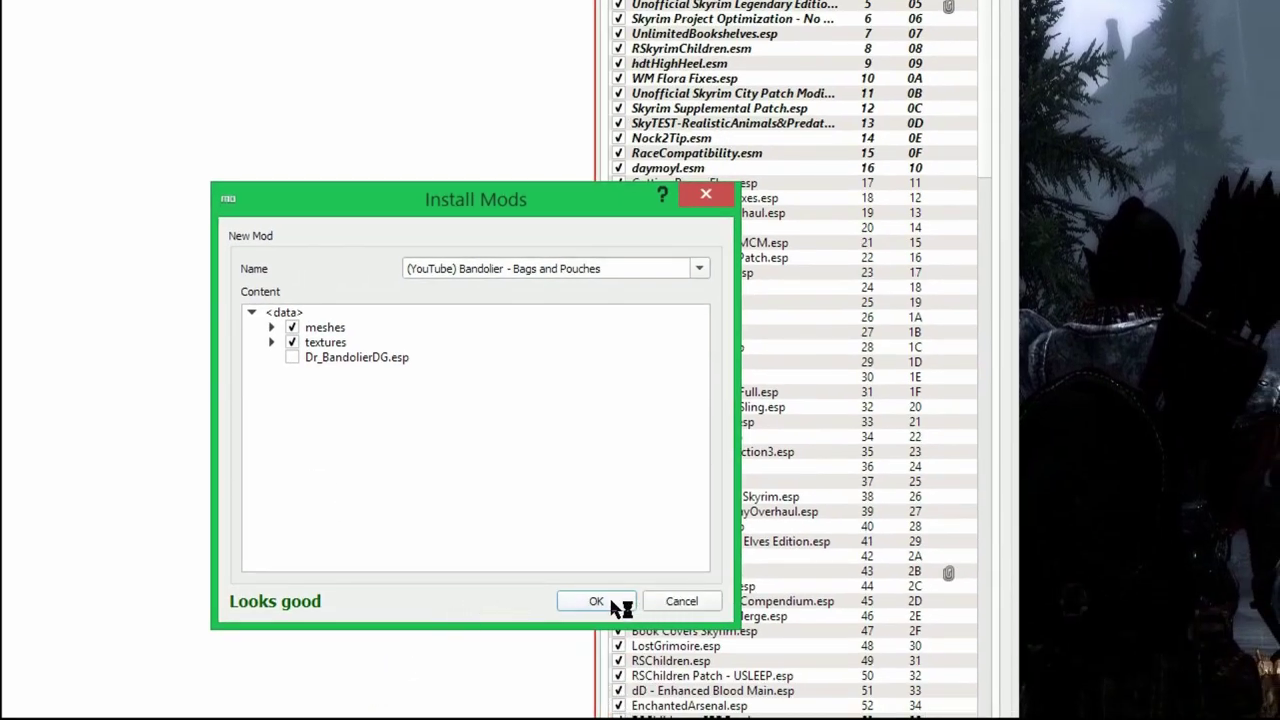
click(618, 603)
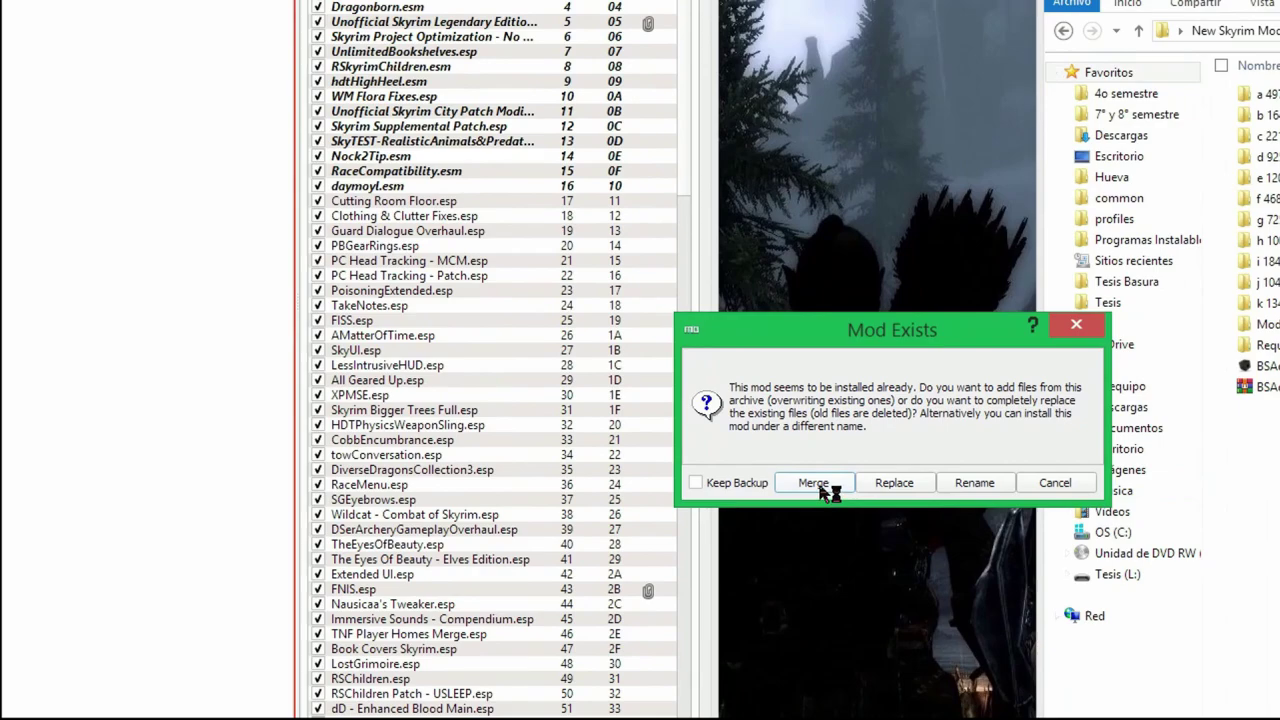
click(814, 483)
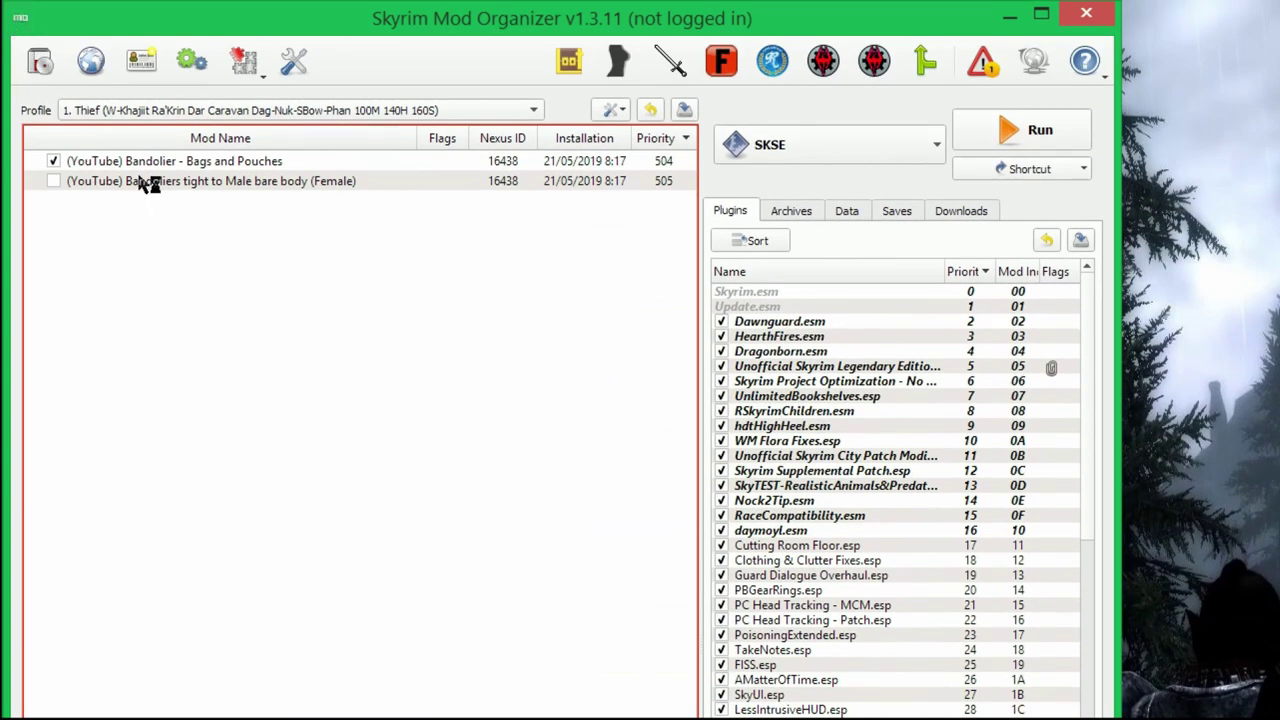
- Choose the Bandolier - Bags and Pouches Patch-92550-1-2.7z archive from the d 92550 folder in CCOR for installation
click(137, 168)
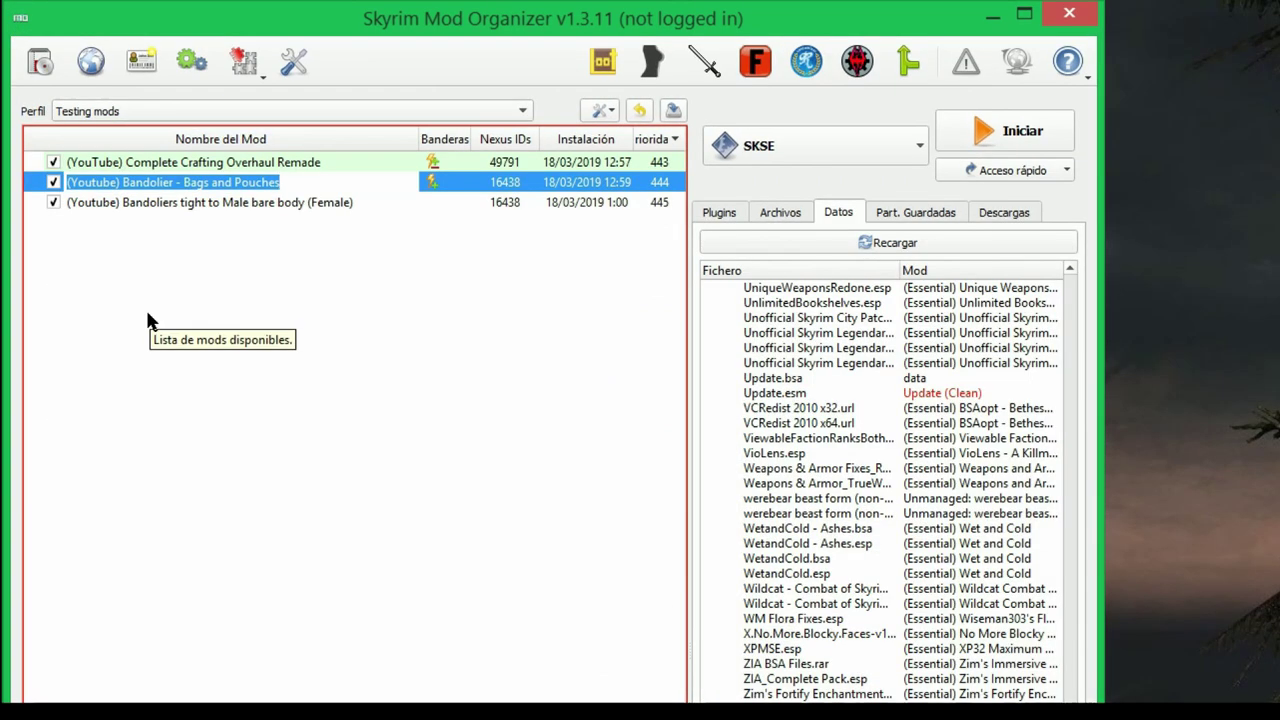
click(40, 61)
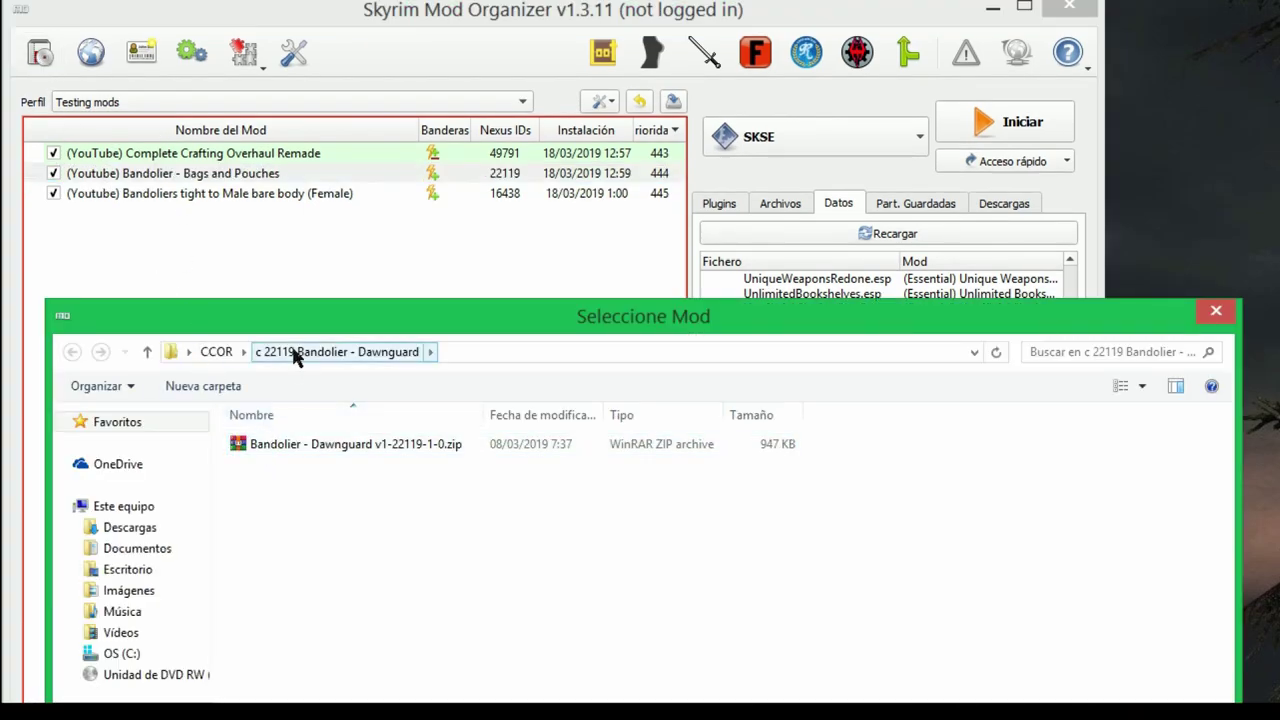
click(216, 352)
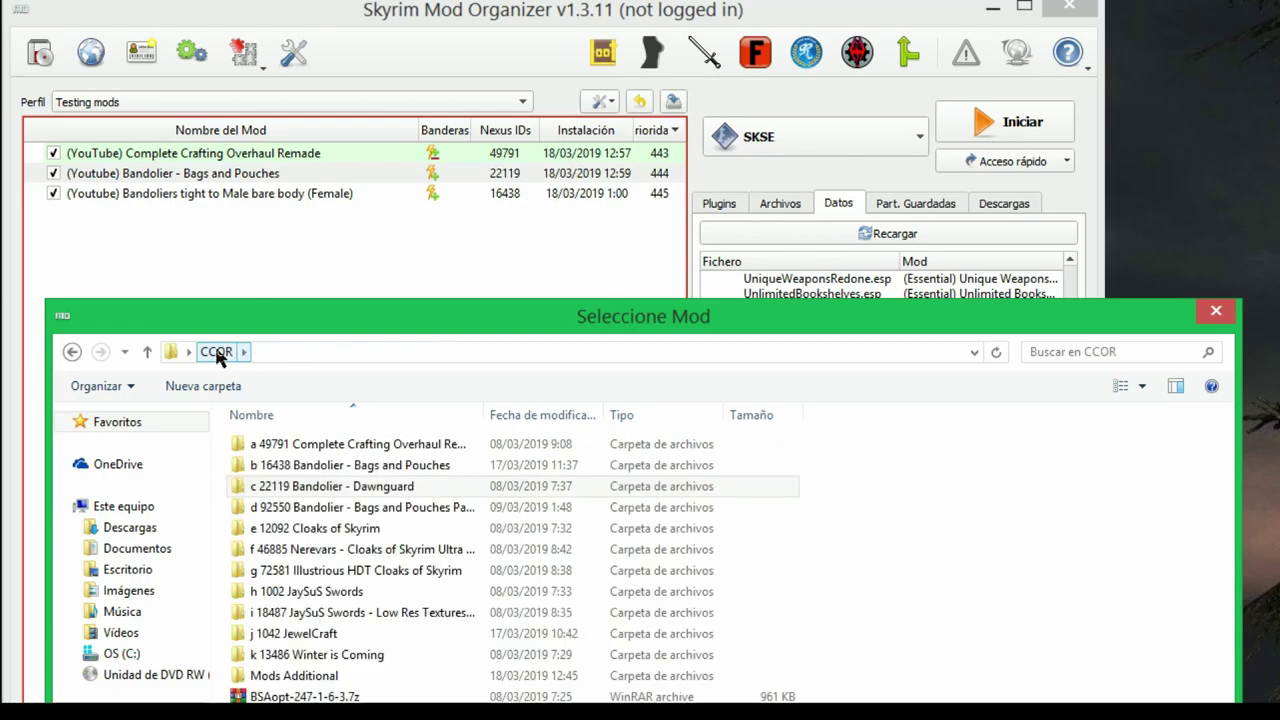
double_click(288, 509)
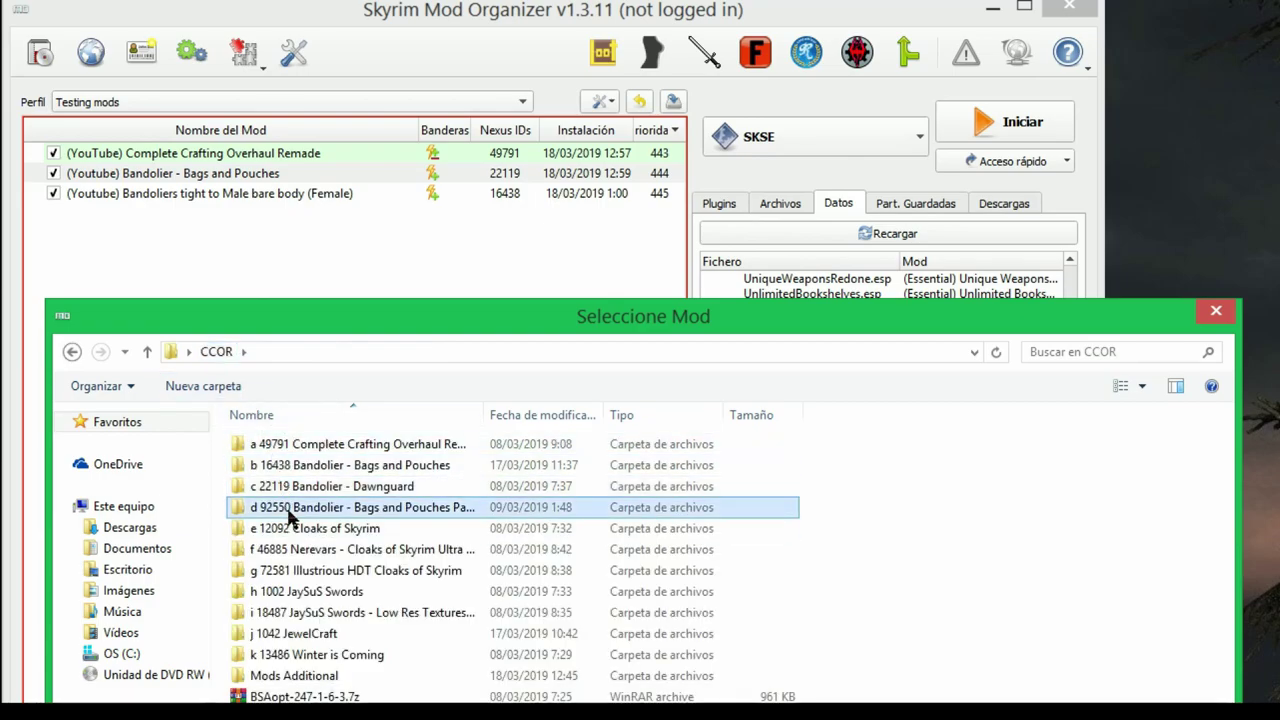
double_click(485, 414)
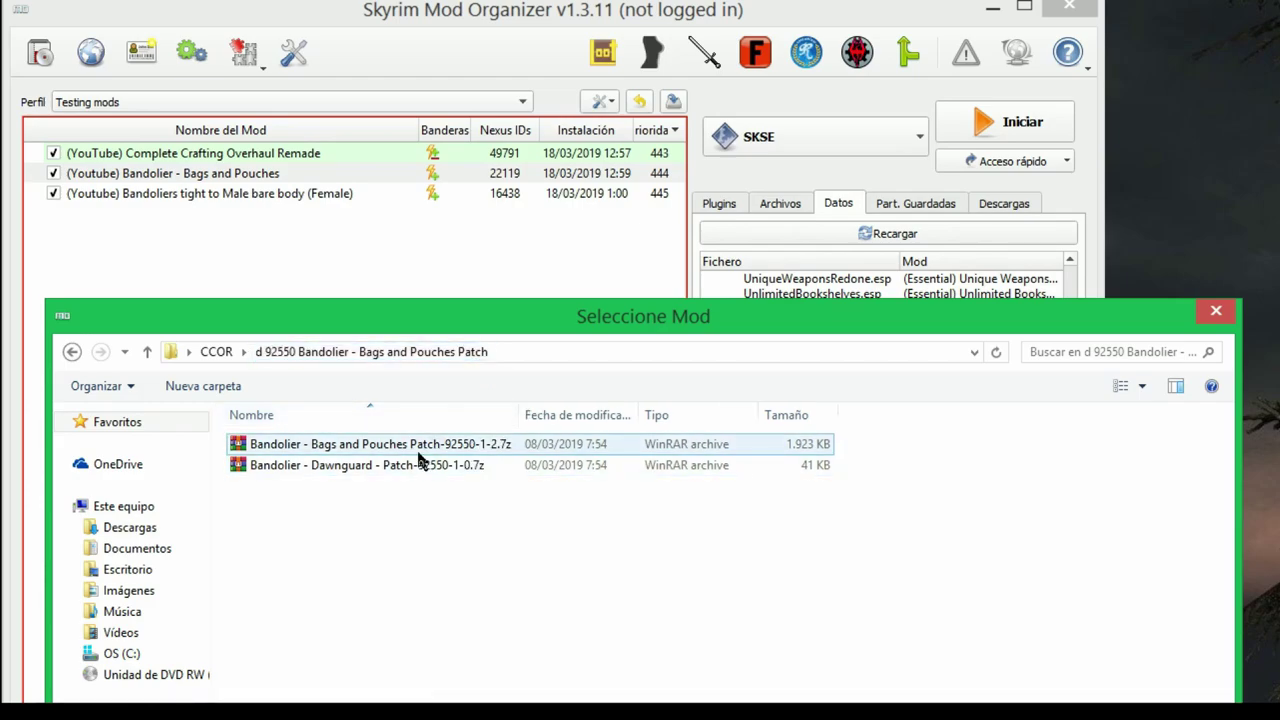
double_click(337, 446)
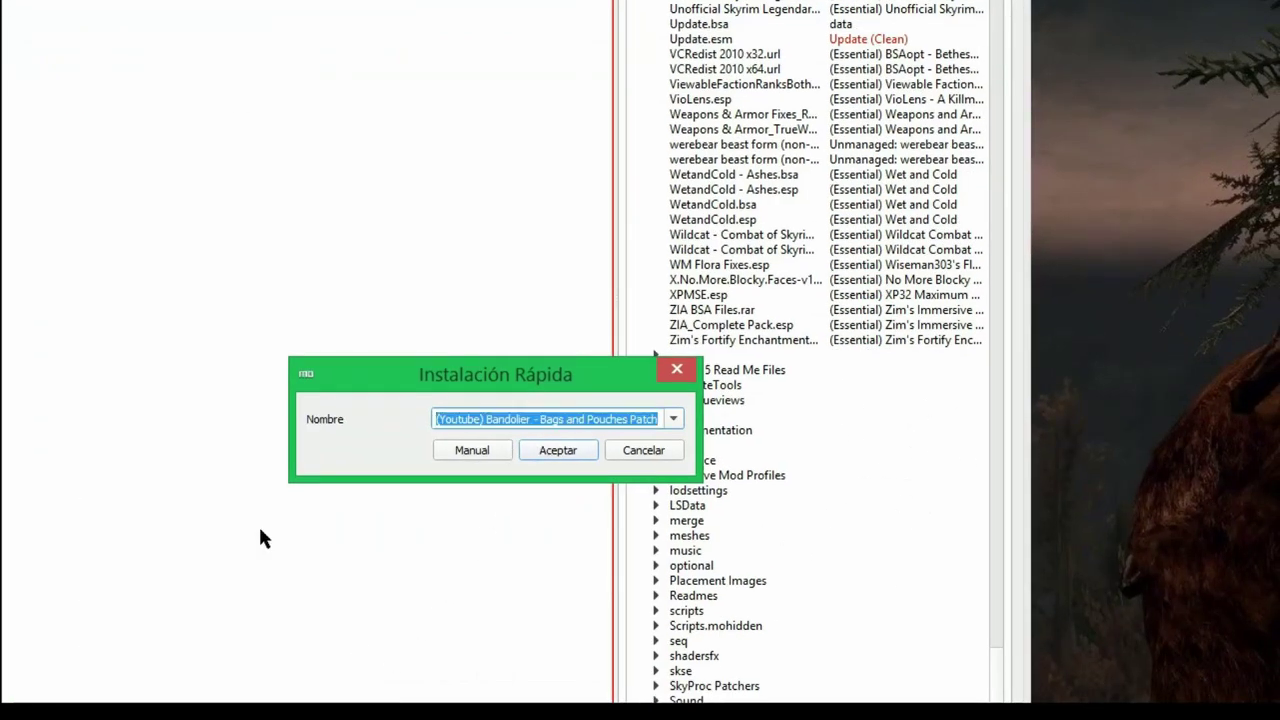
- Manually install "(Youtube) Bandolier - Bags and Pouches Patch" without Dr_Bandolier.esp and ReadMe.txt, and enable the mod
key(Tab)
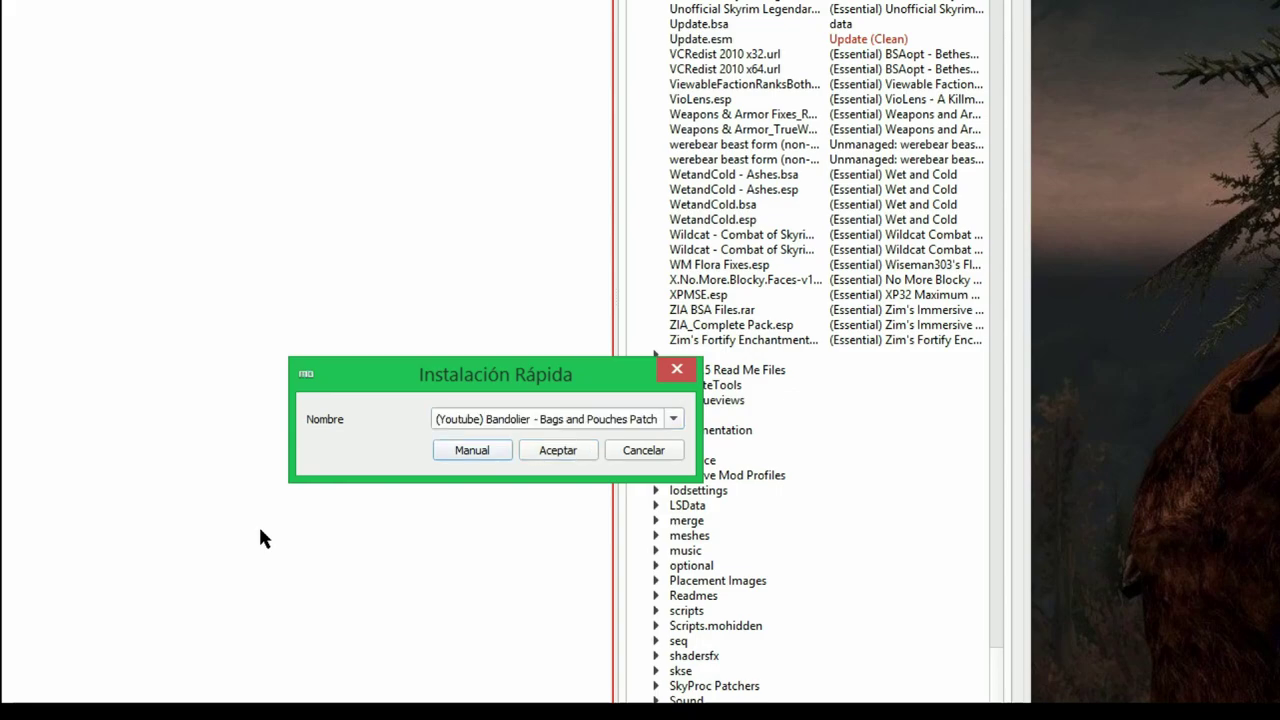
key(Return)
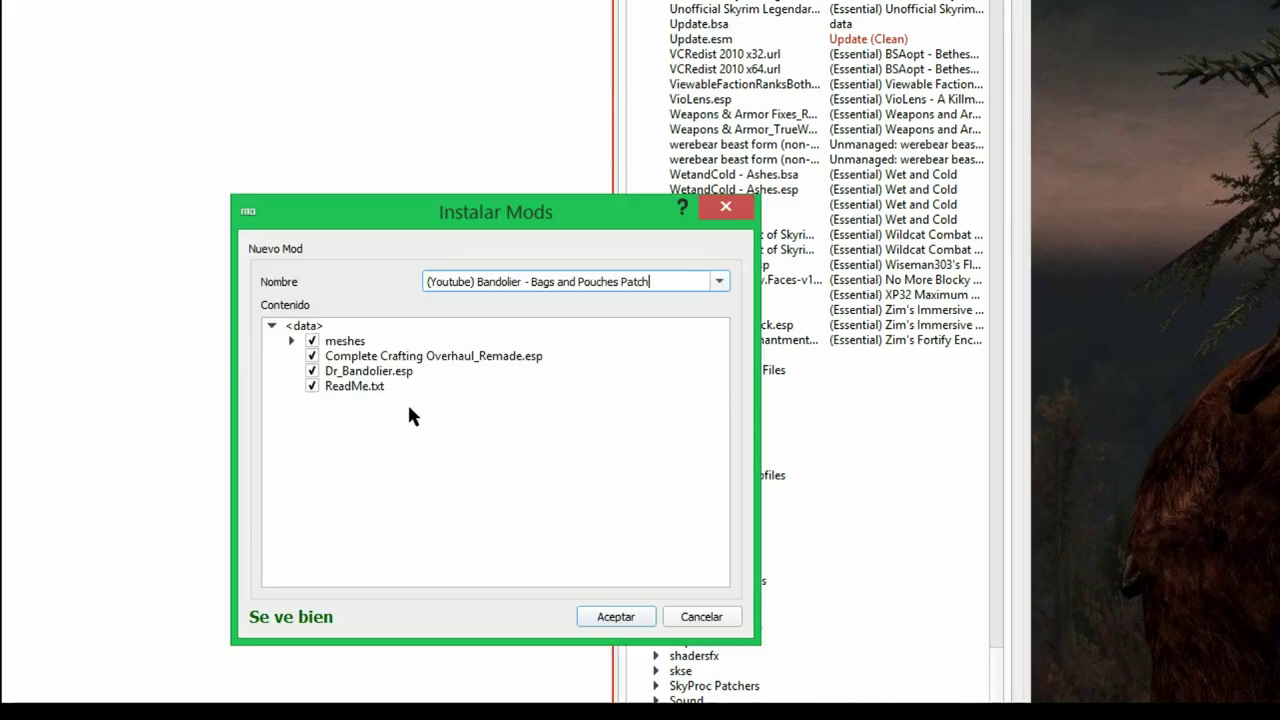
click(345, 345)
click(355, 358)
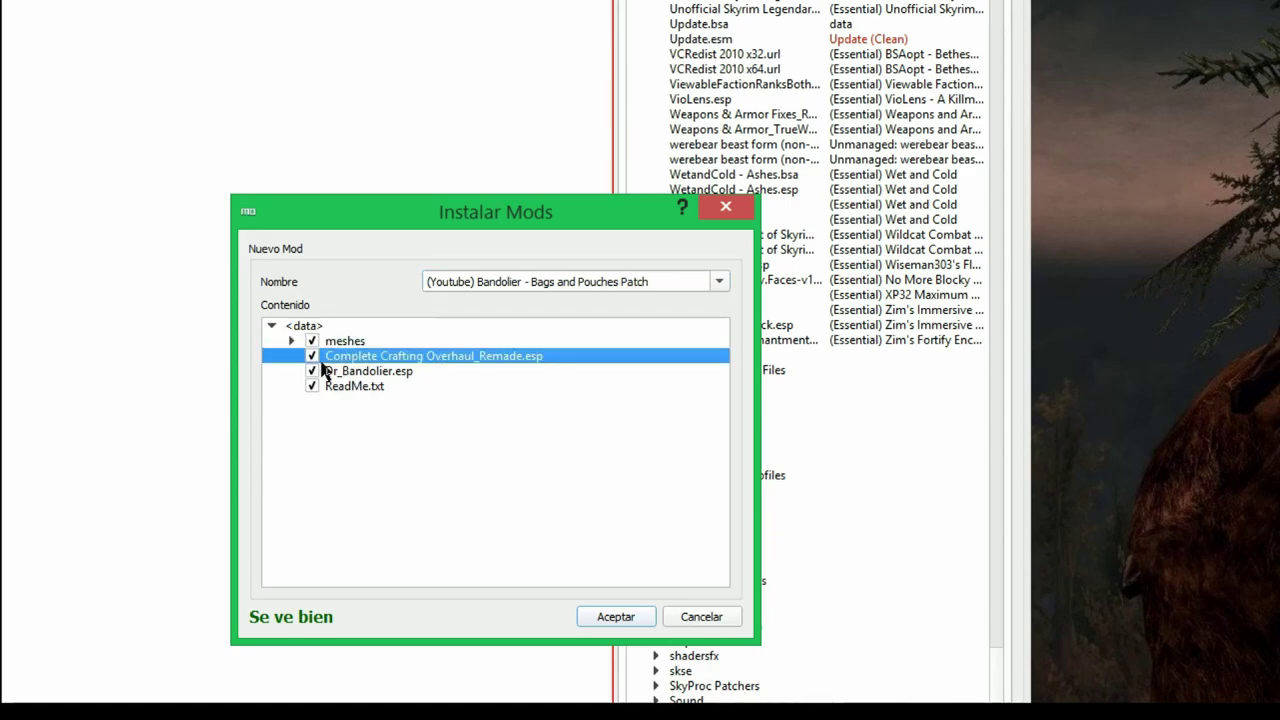
click(313, 371)
click(358, 375)
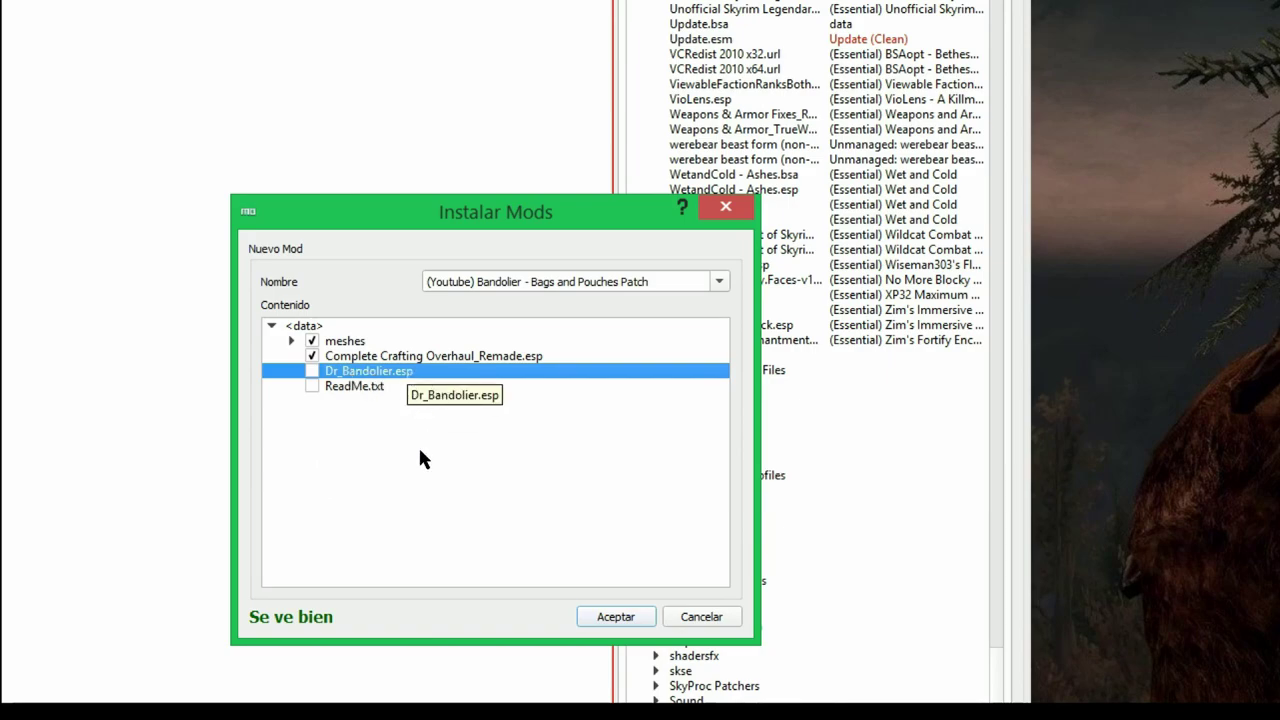
click(616, 617)
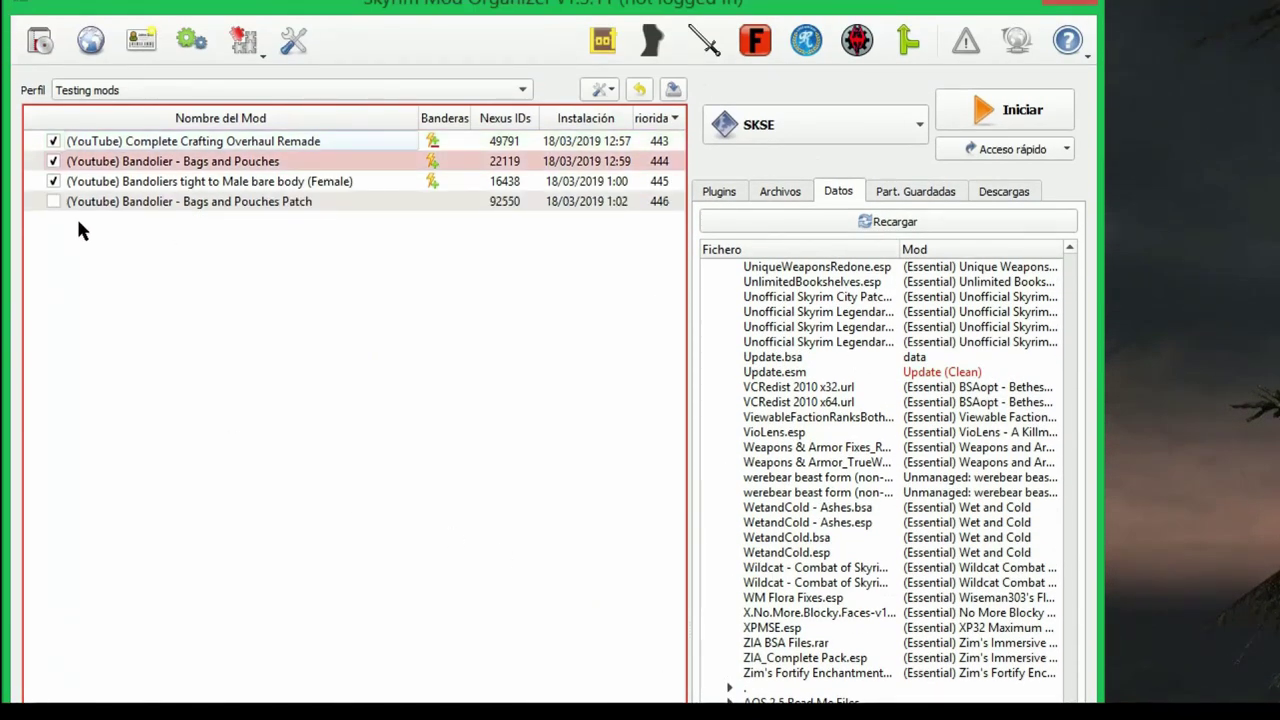
click(52, 202)
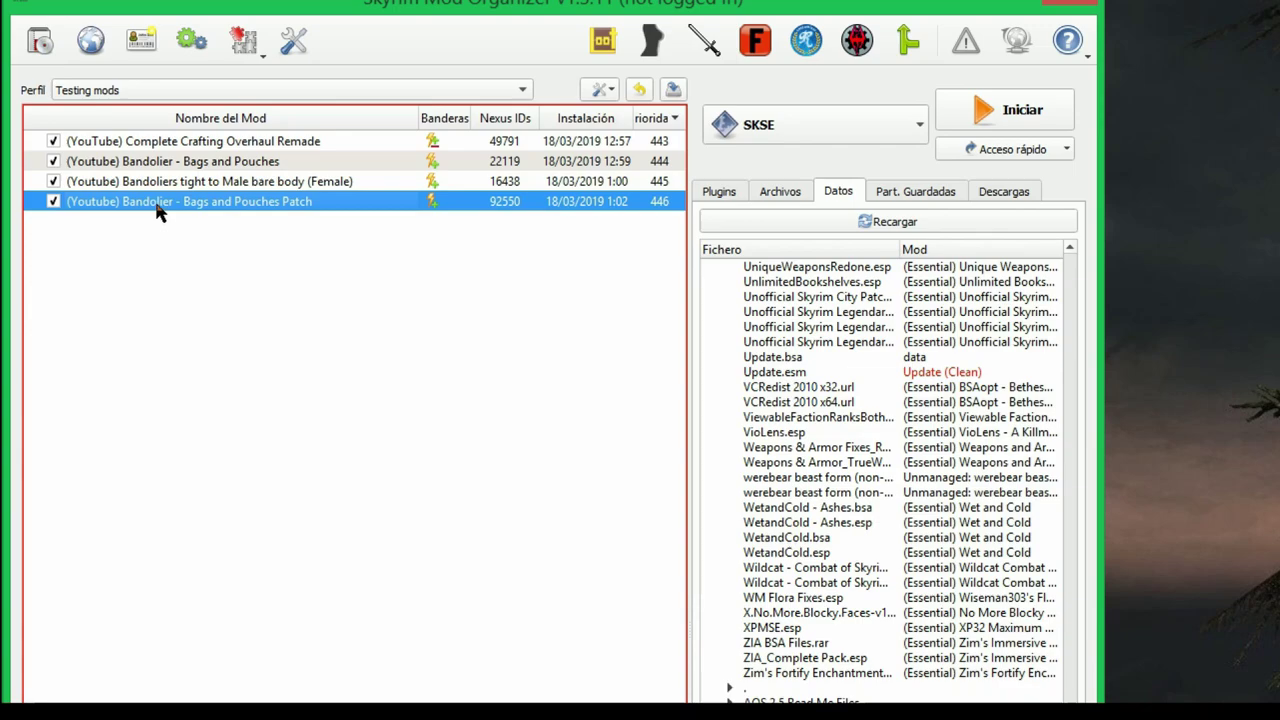
- Examine the file tree and the conflicts of the Bandolier - Bags and Pouches Patch mod
double_click(157, 212)
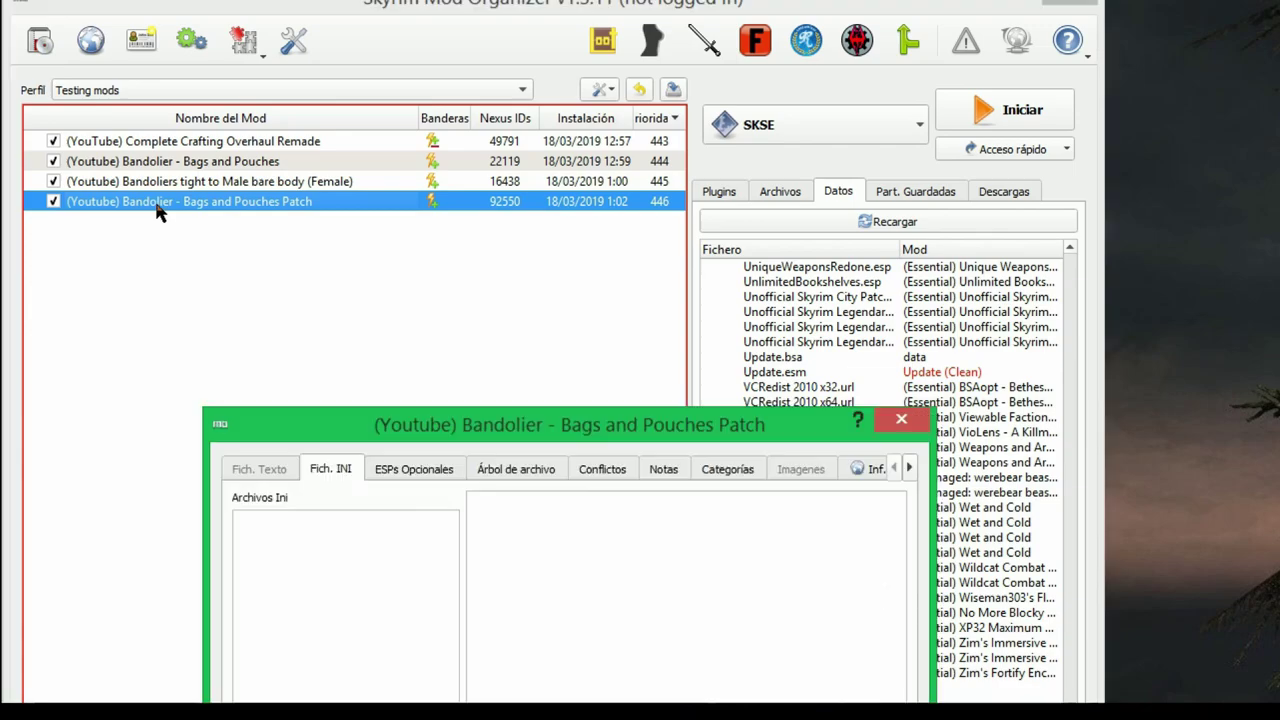
click(548, 474)
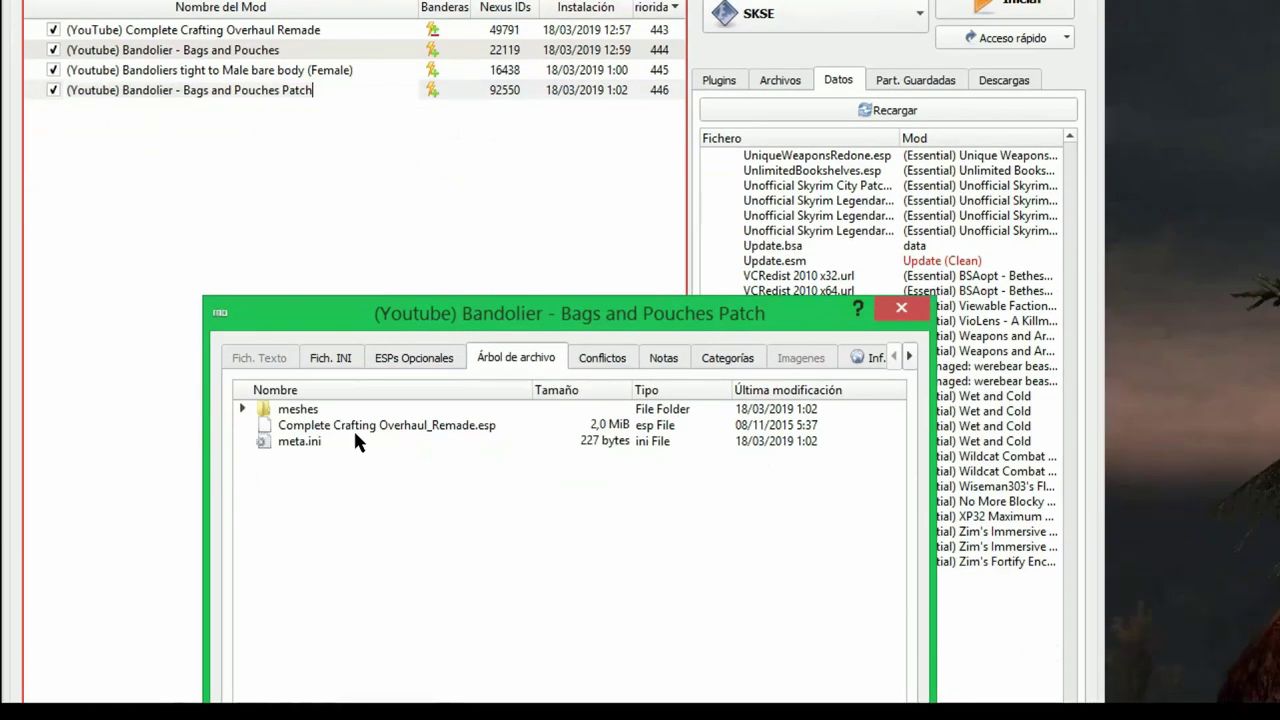
click(355, 414)
click(449, 423)
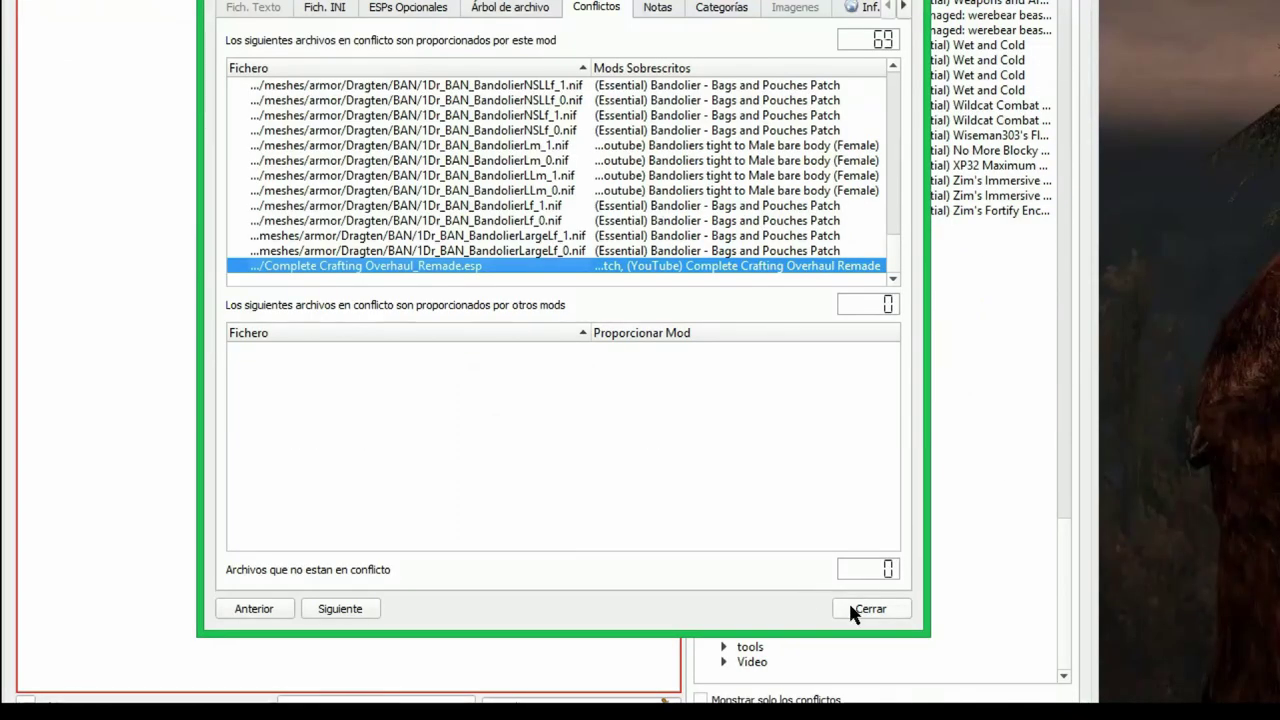
click(851, 609)
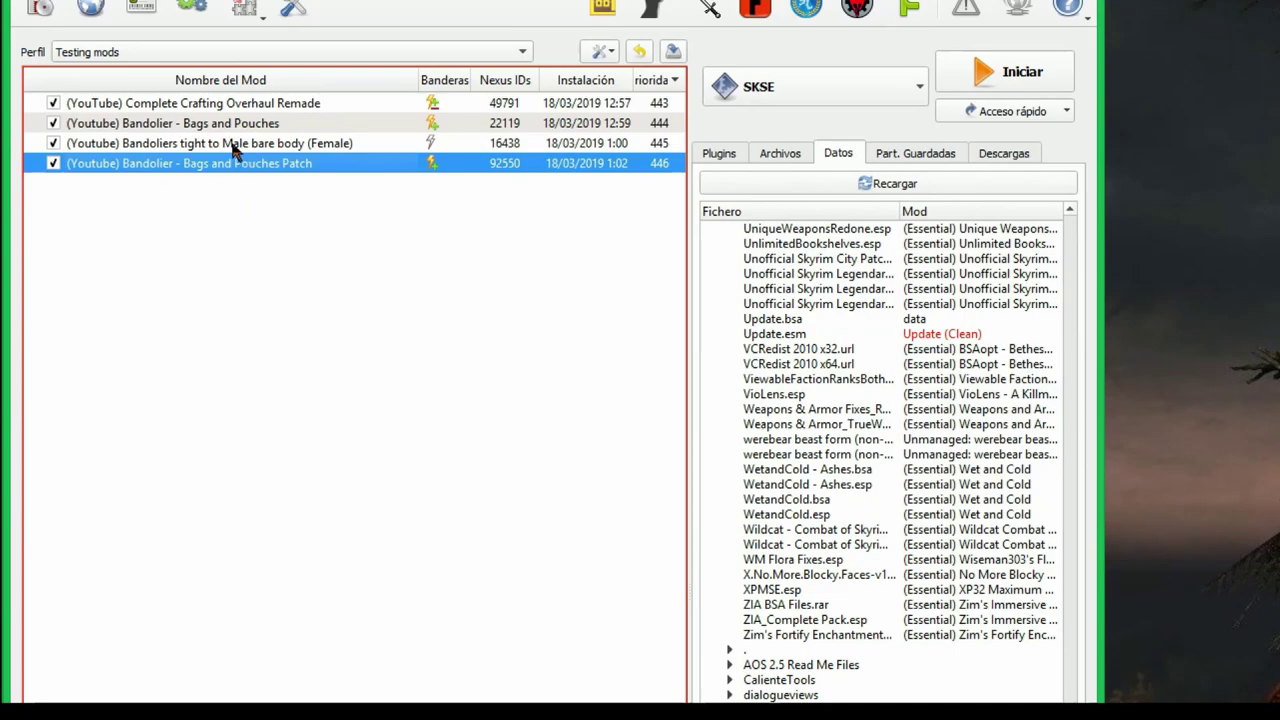
- Set the priority of "(Youtube) Bandoliers tight to Male bare body (Female)" to 446 so it loads after the patch
click(212, 145)
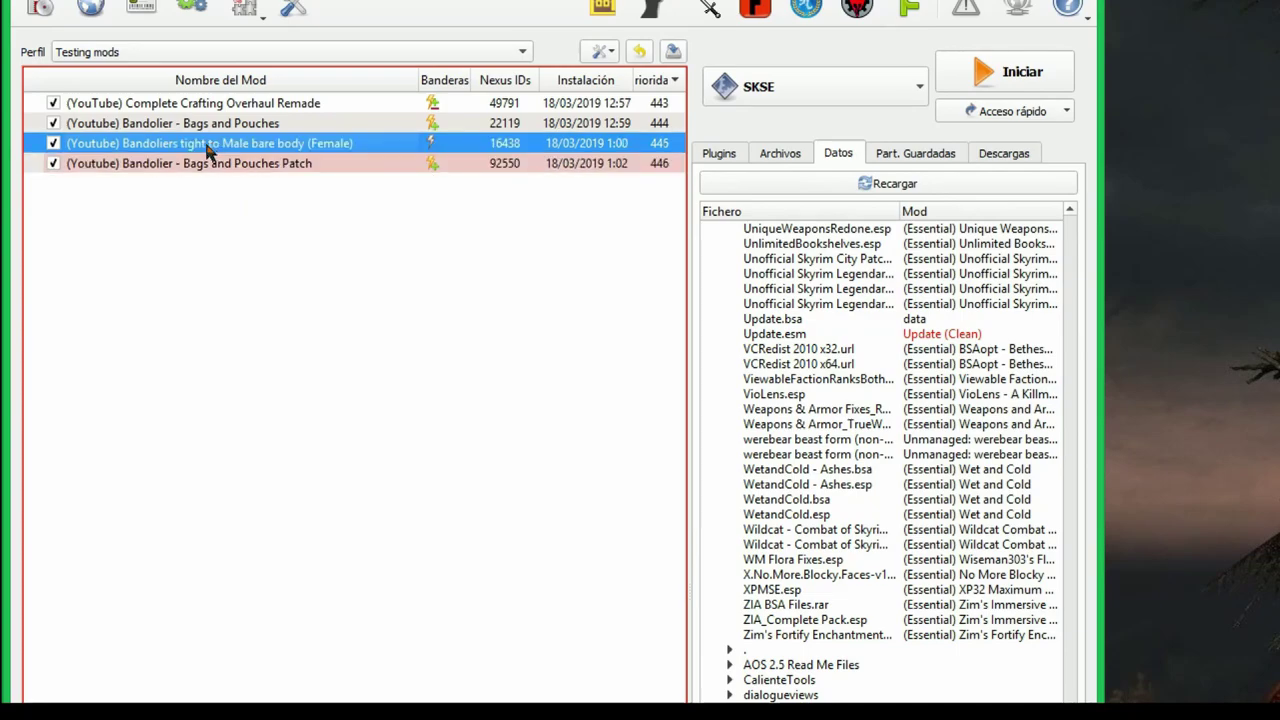
drag(208, 148, 257, 178)
double_click(658, 143)
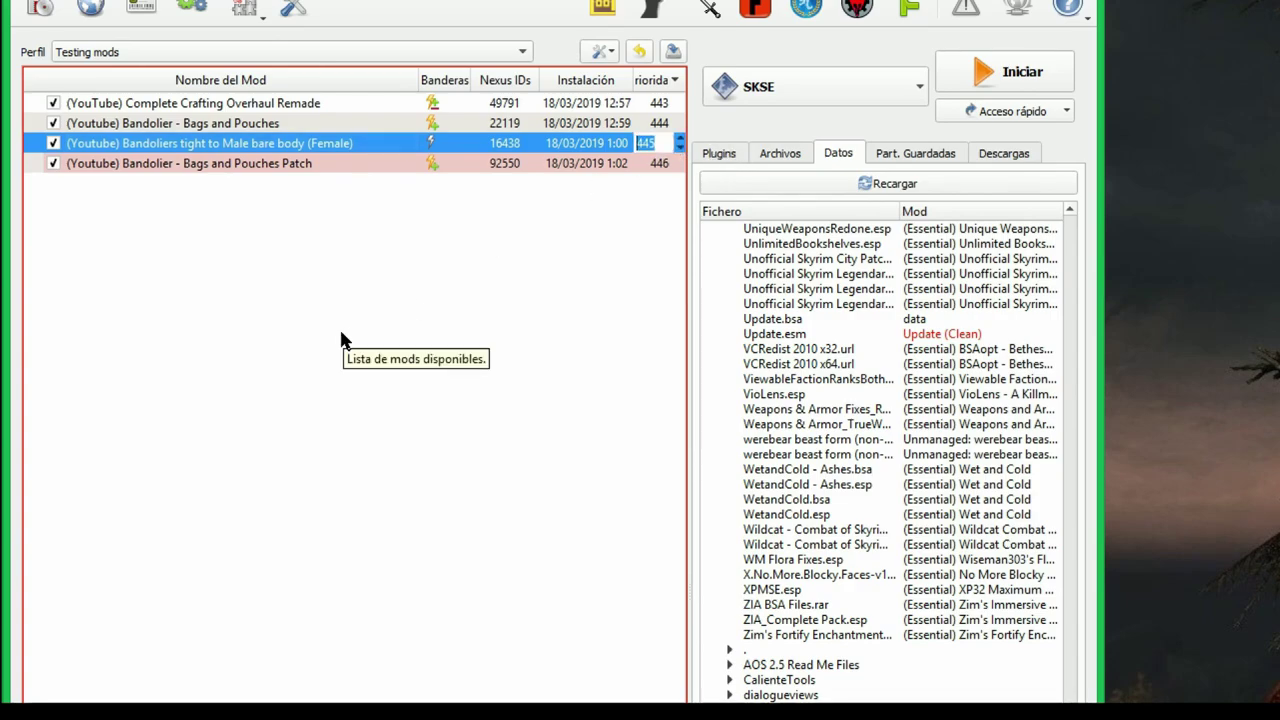
text(446)
key(Return)
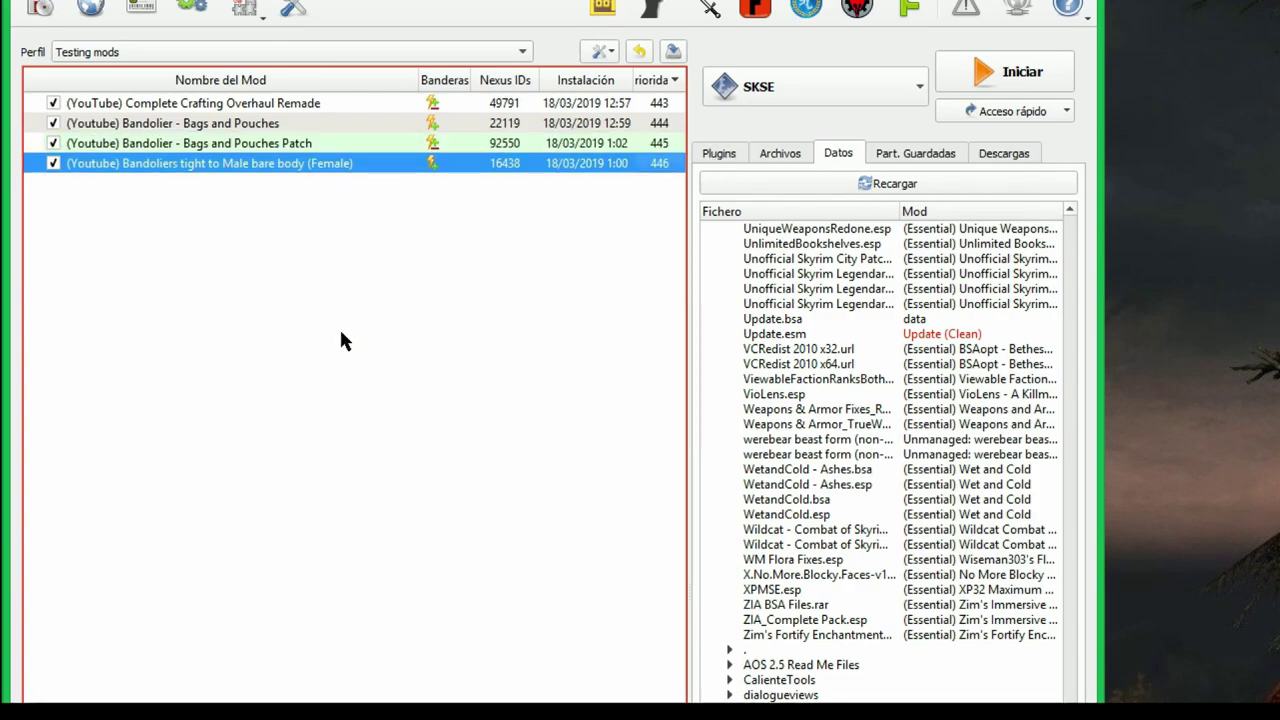
- Check the overwrite relations of the Bandolier patch, Bandolier - Bags and Pouches and Complete Crafting Overhaul Remade mods
click(181, 145)
click(180, 124)
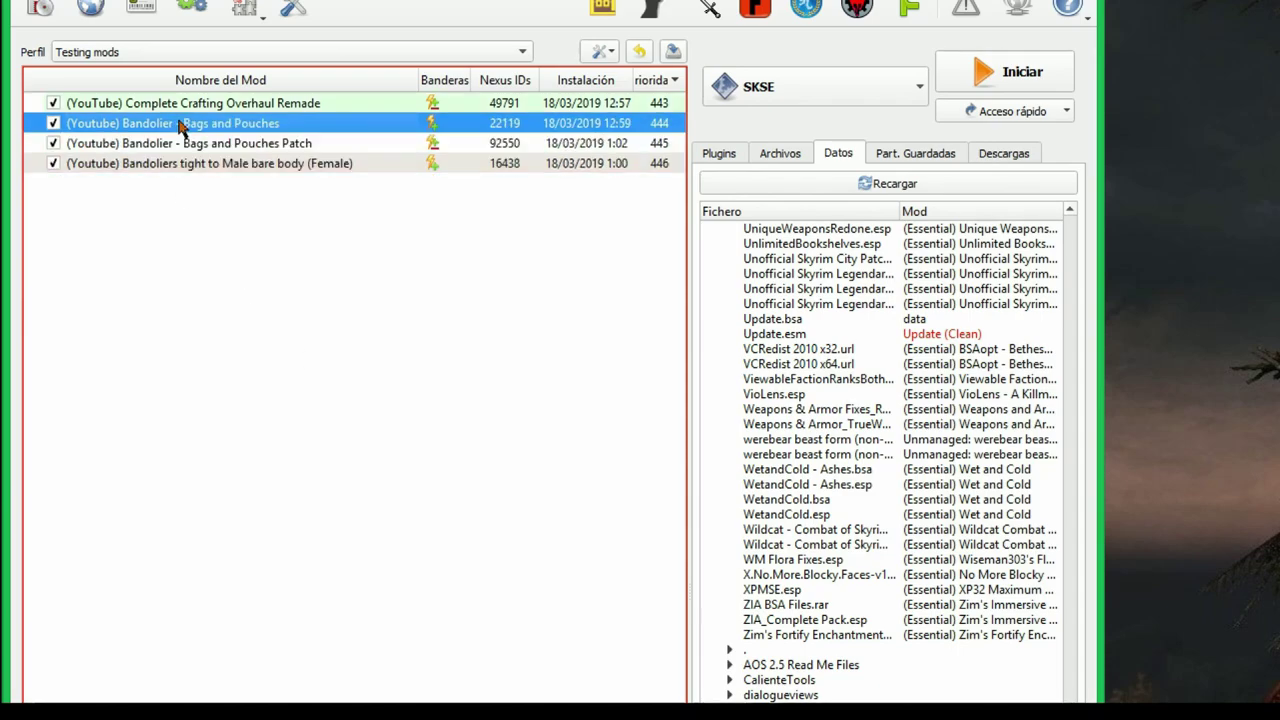
click(182, 104)
click(160, 198)
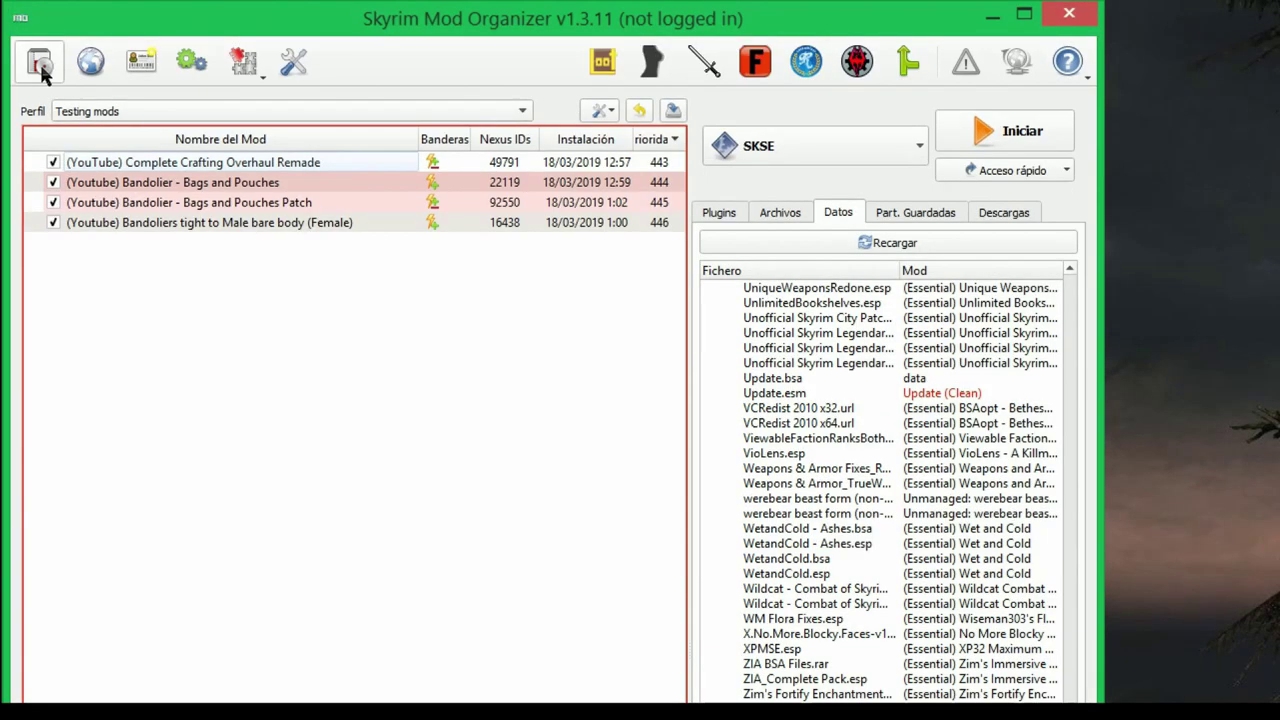
- Manually install Bandolier - Dawnguard - Patch-92550-1-0.7z under the name "(Youtube) Bandolier - Bags and Pouches Patch", merging it into the existing mod
click(41, 70)
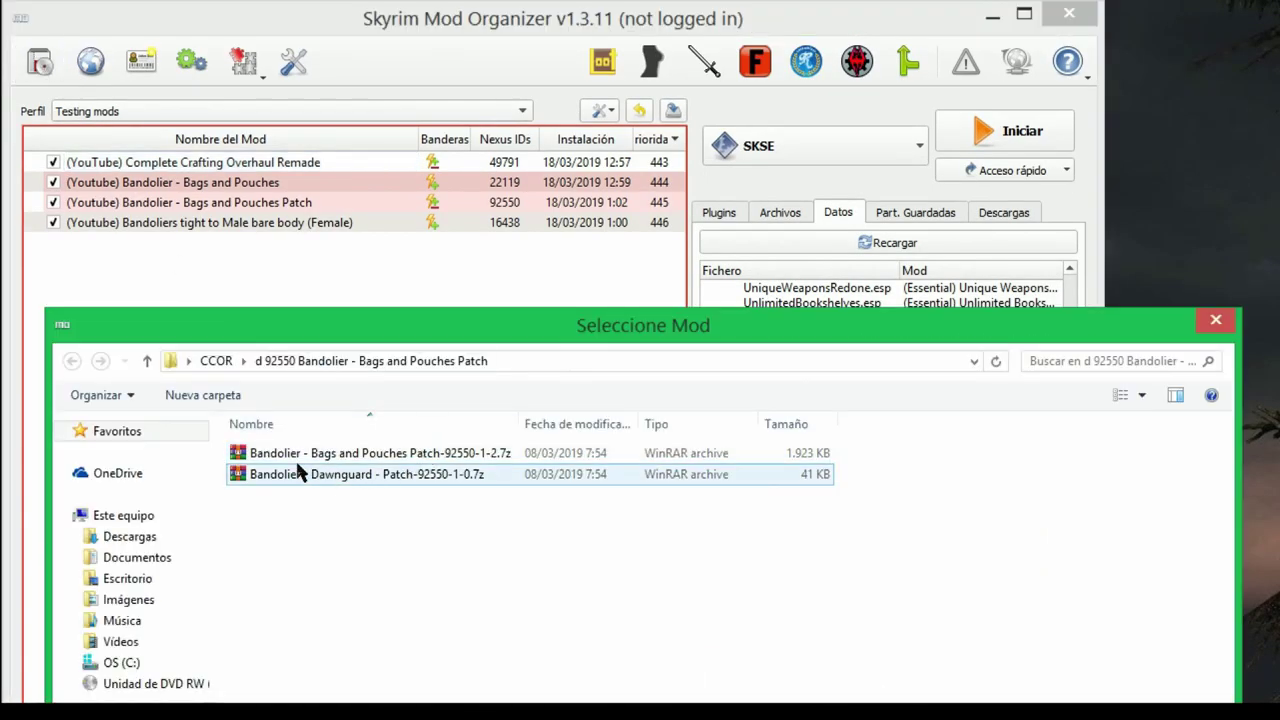
double_click(345, 478)
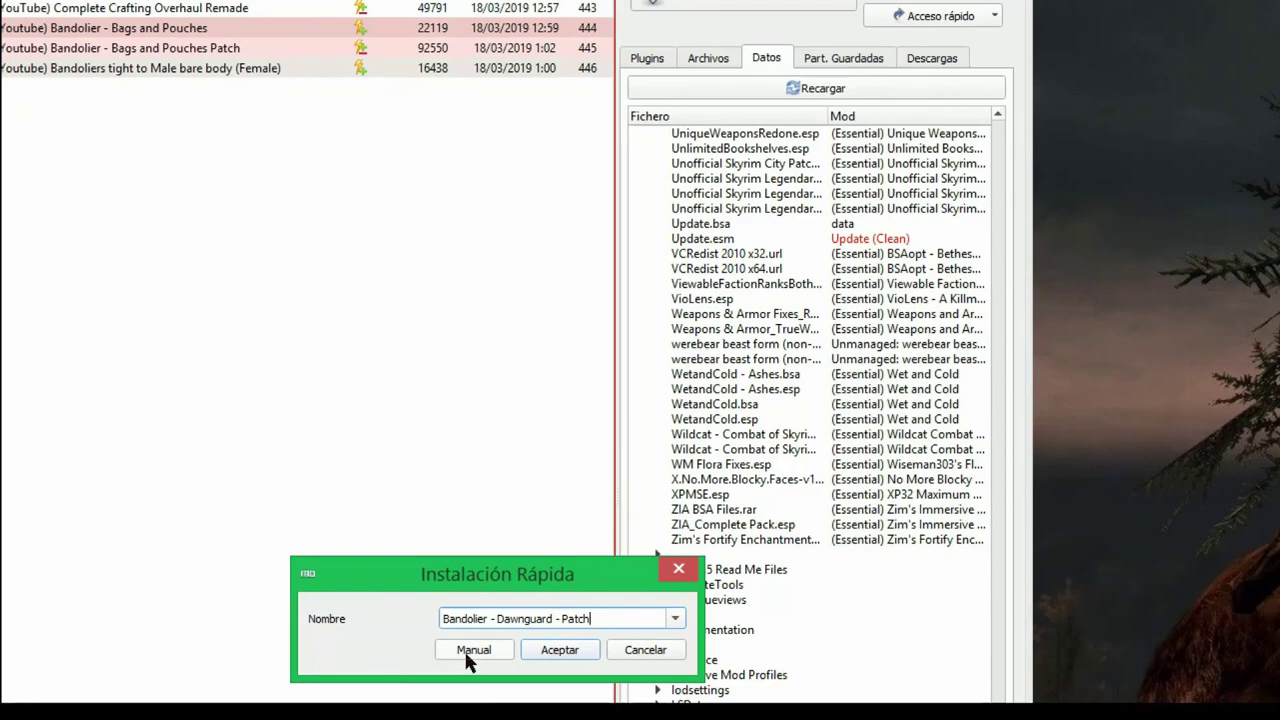
click(466, 649)
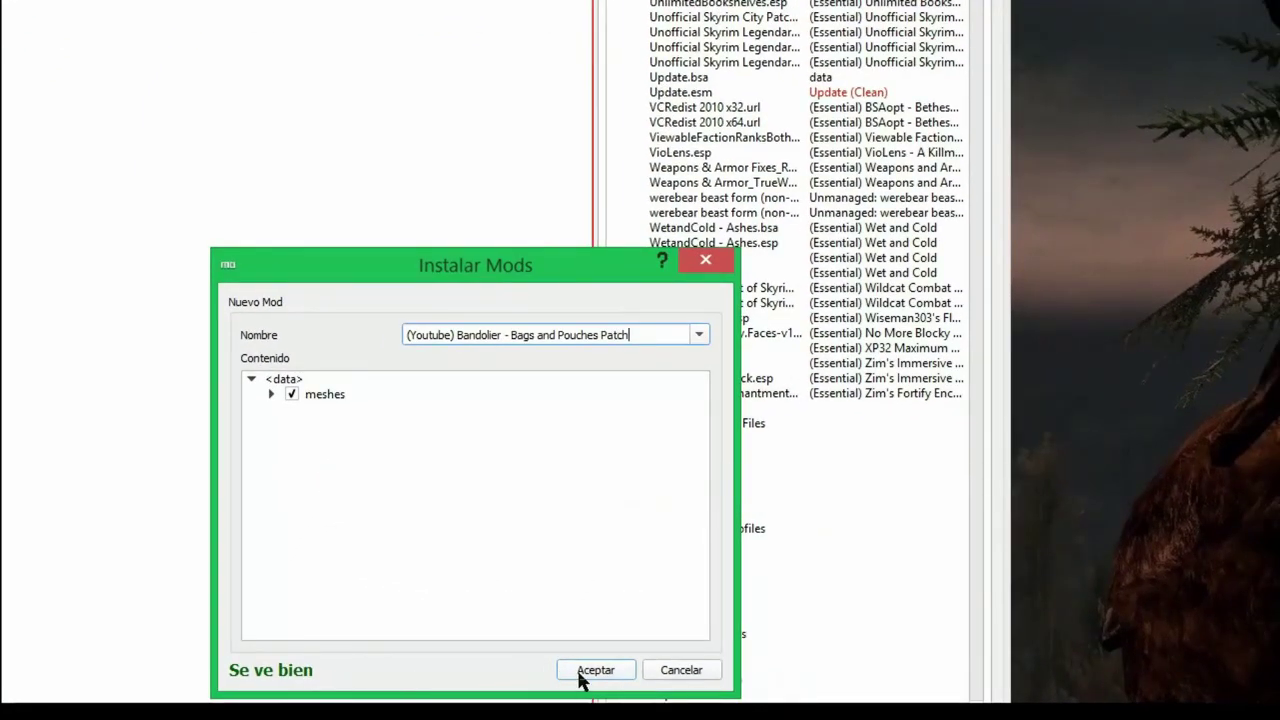
click(595, 670)
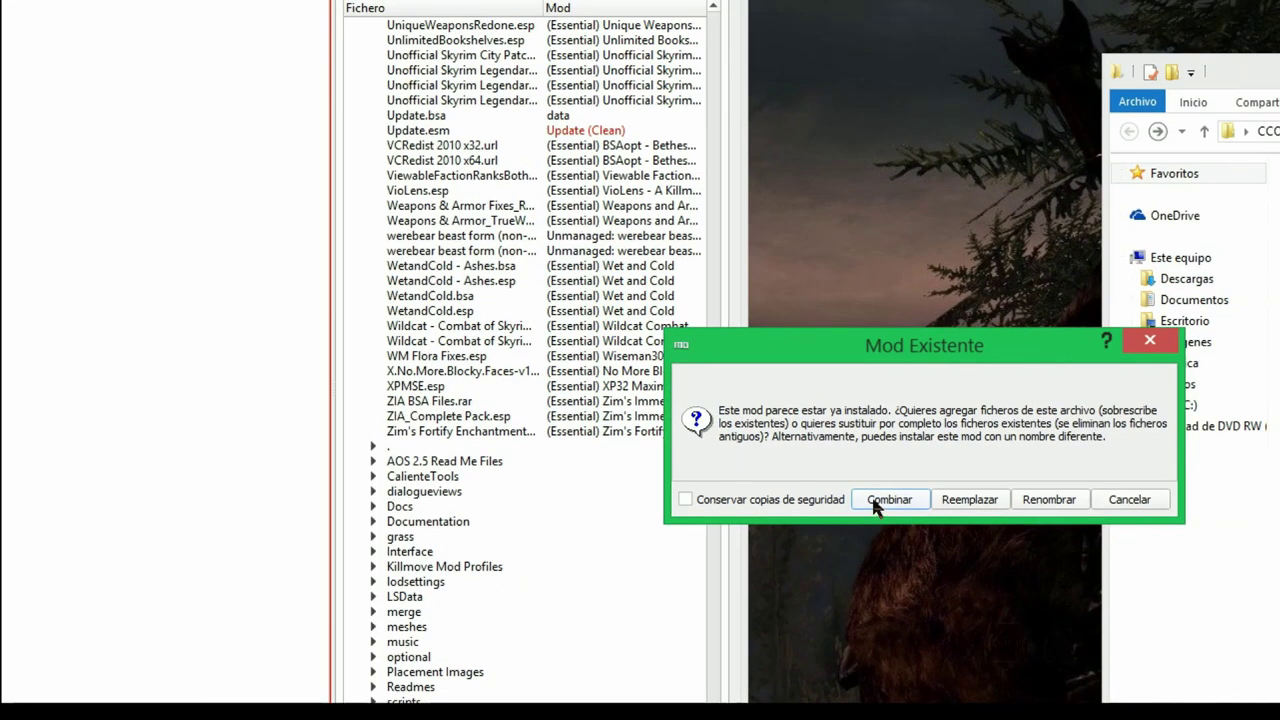
click(875, 500)
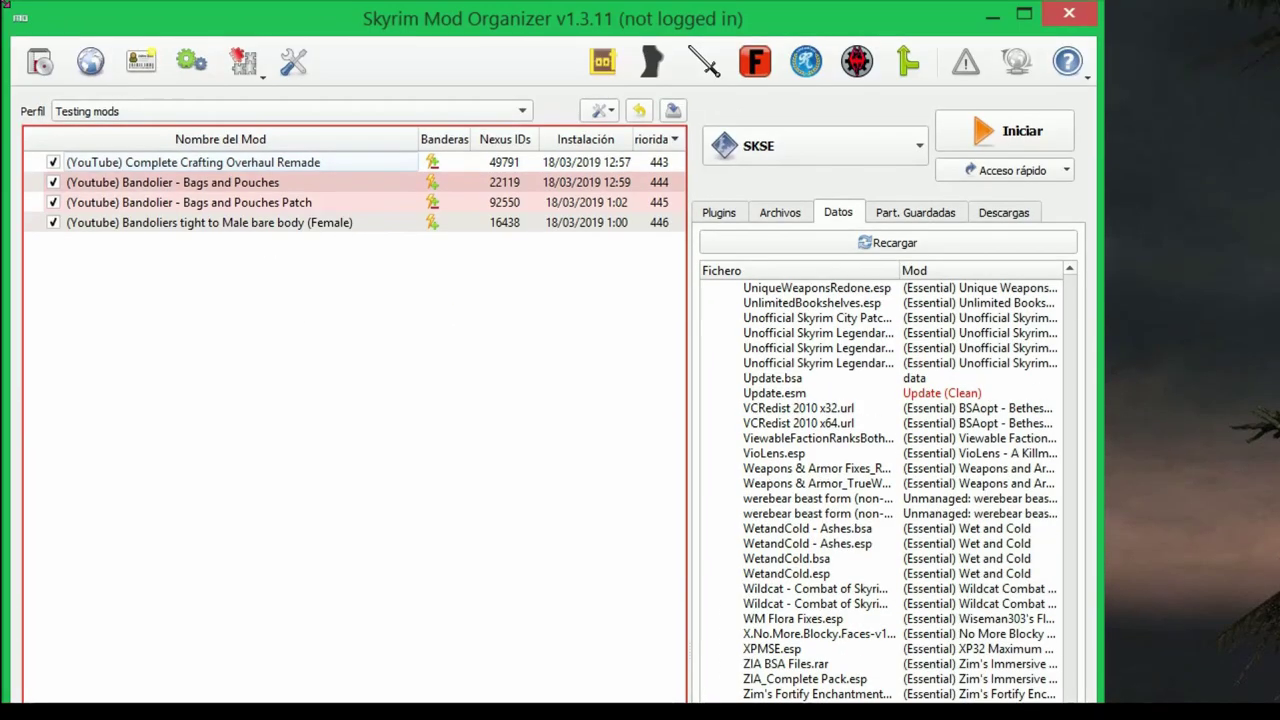
- Add the note "Incluye ID's 22119" to Complete Crafting Overhaul Remade, using the Nexus ID of Bandolier - Bags and Pouches
click(169, 80)
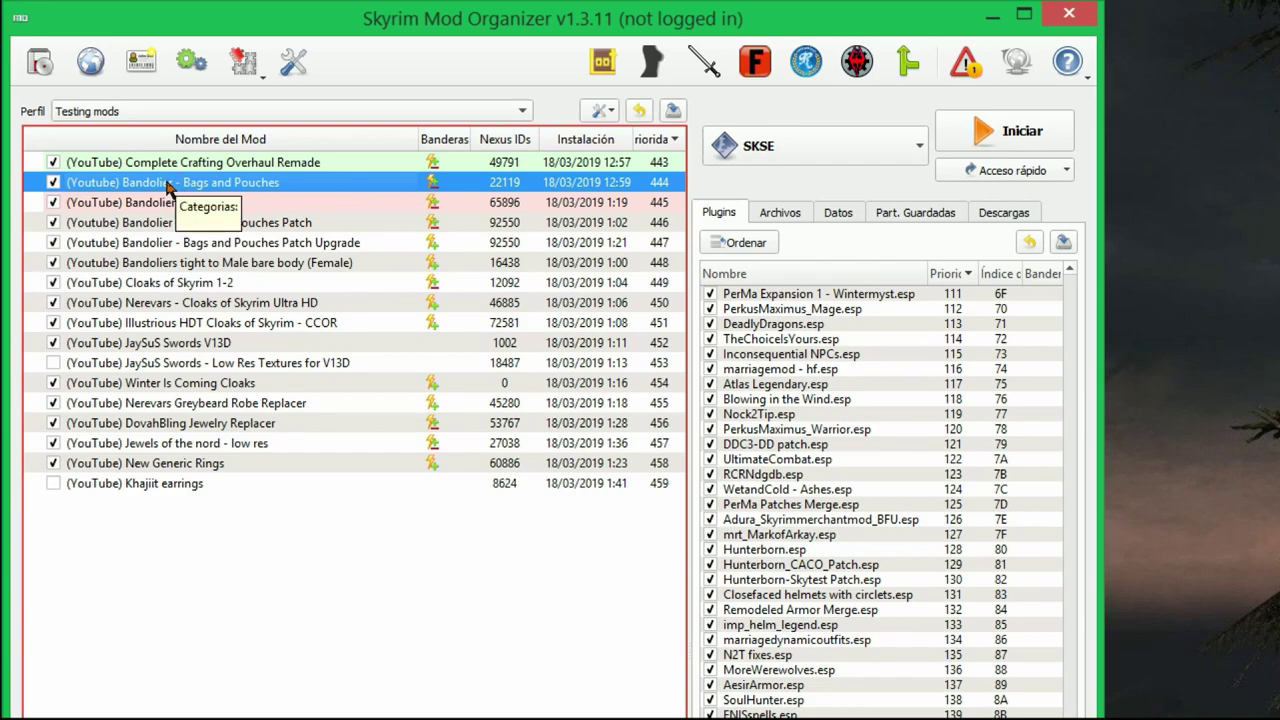
click(505, 186)
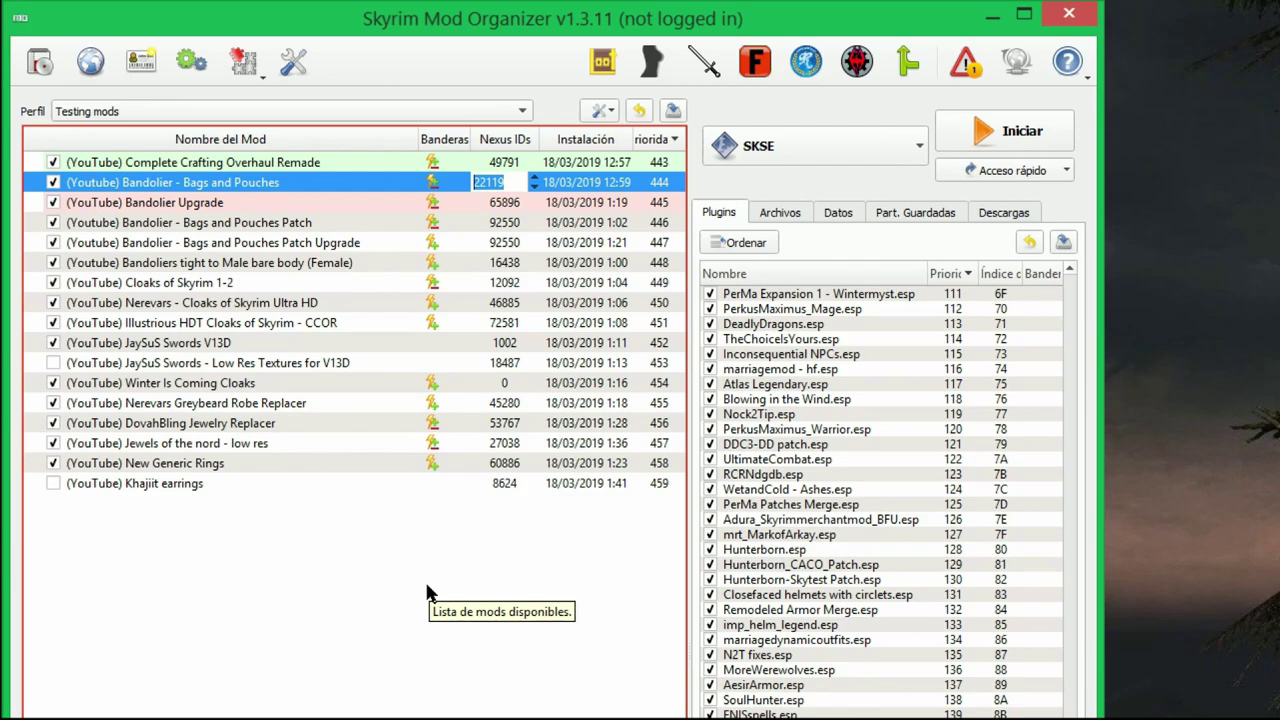
double_click(143, 162)
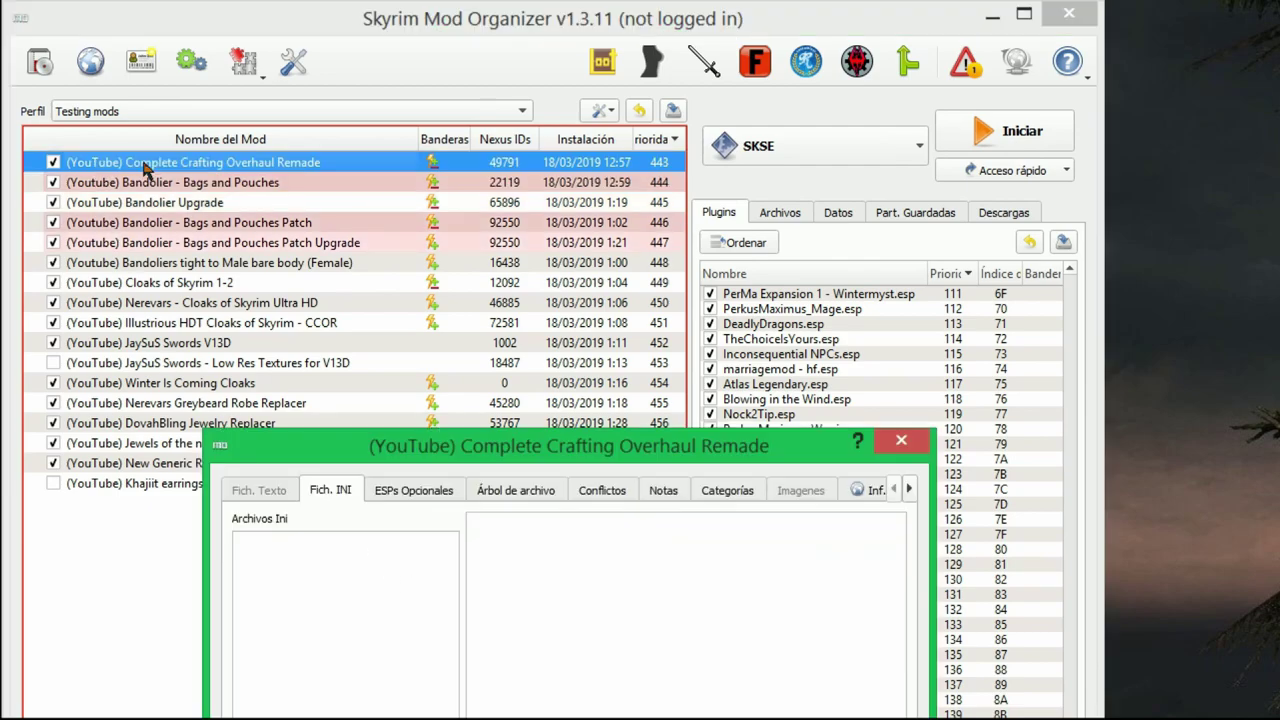
click(661, 492)
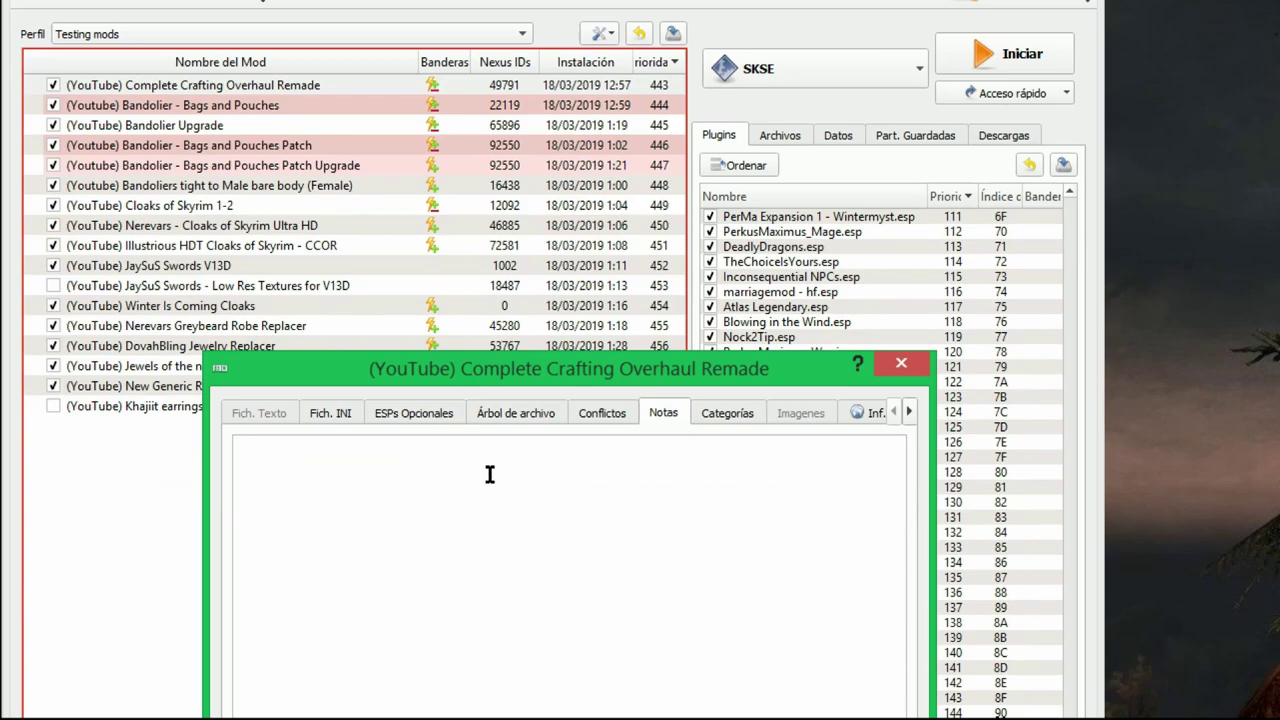
text(Incluye I 22119)
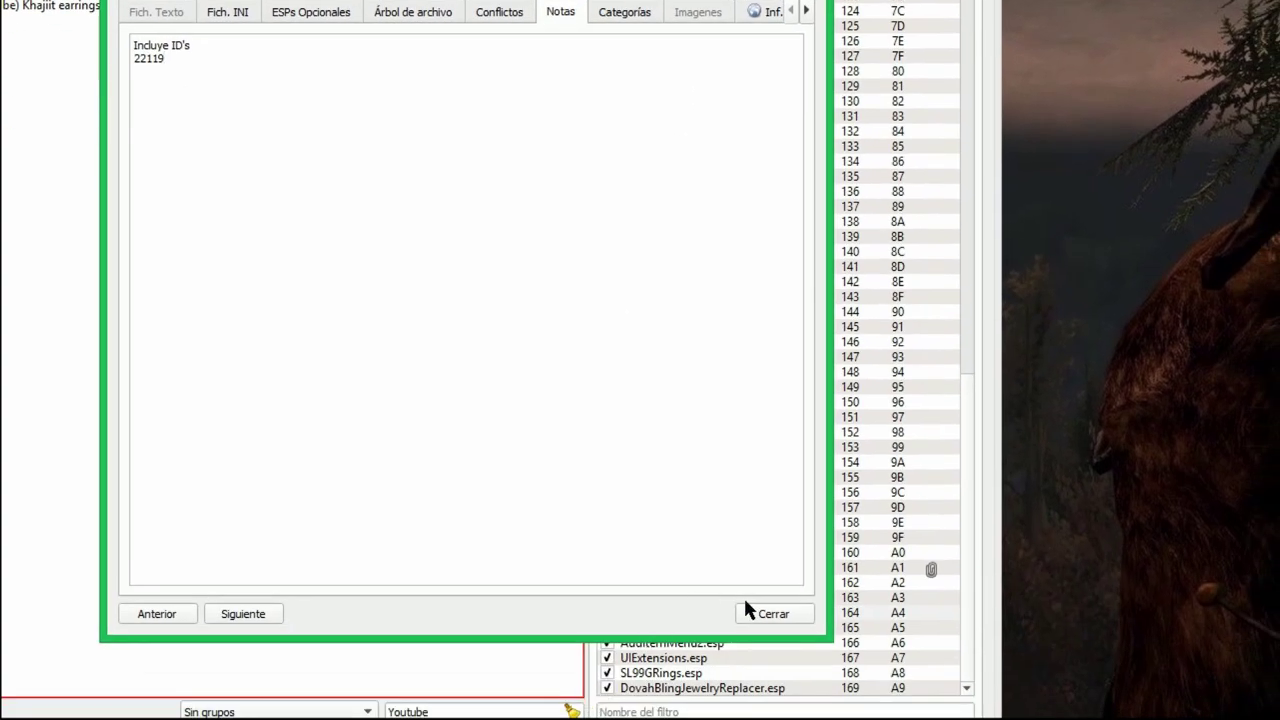
click(750, 606)
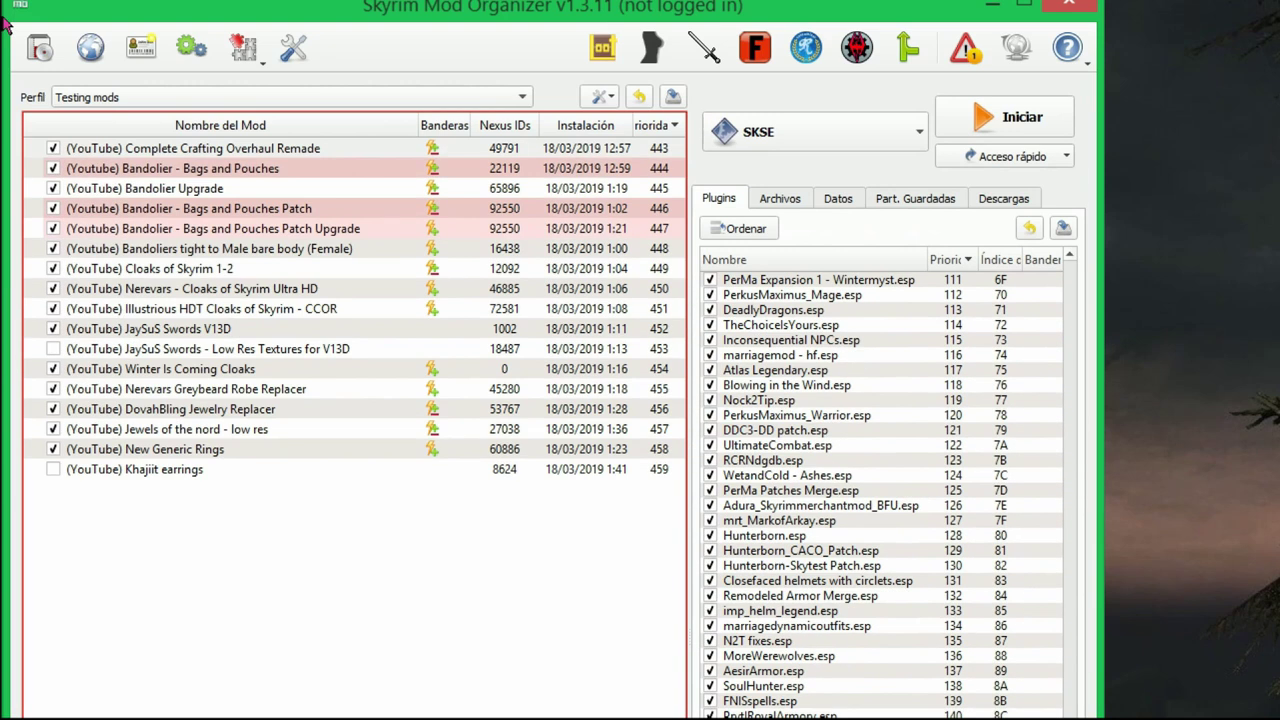
- Open the mod folders of Complete Crafting Overhaul Remade and Bandolier - Bags and Pouches in the file explorer
click(190, 149)
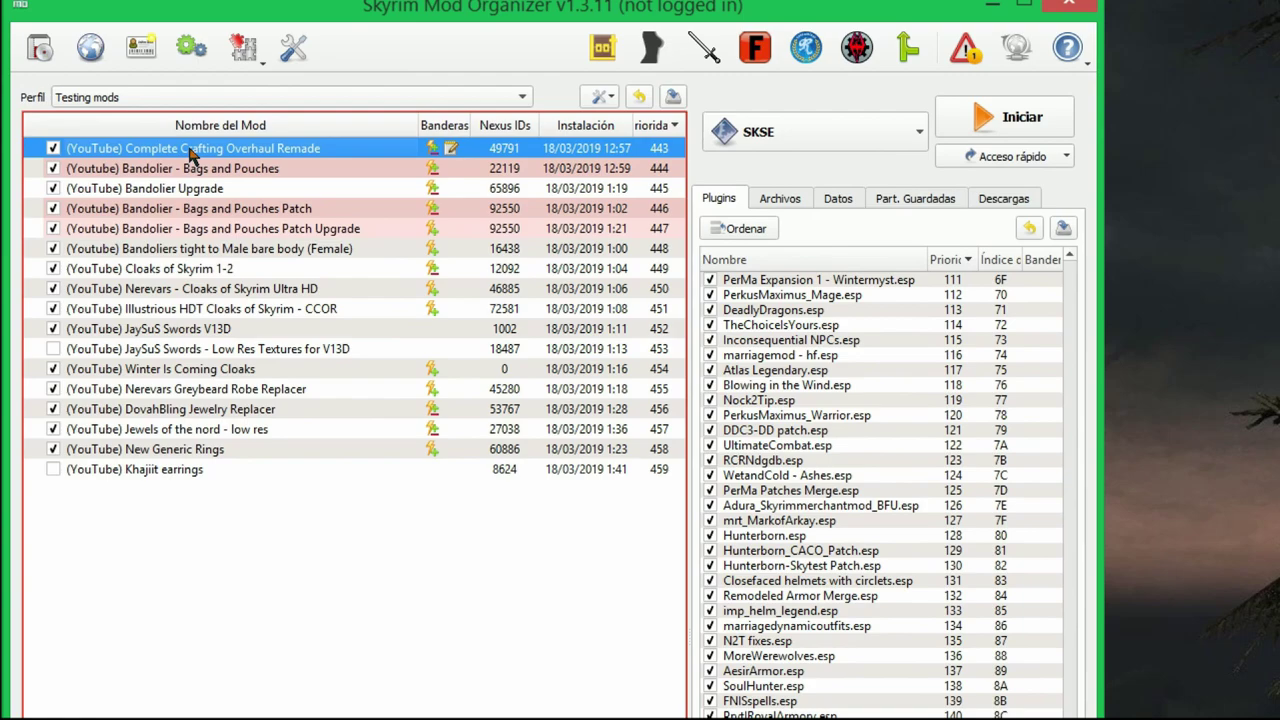
right_click(190, 149)
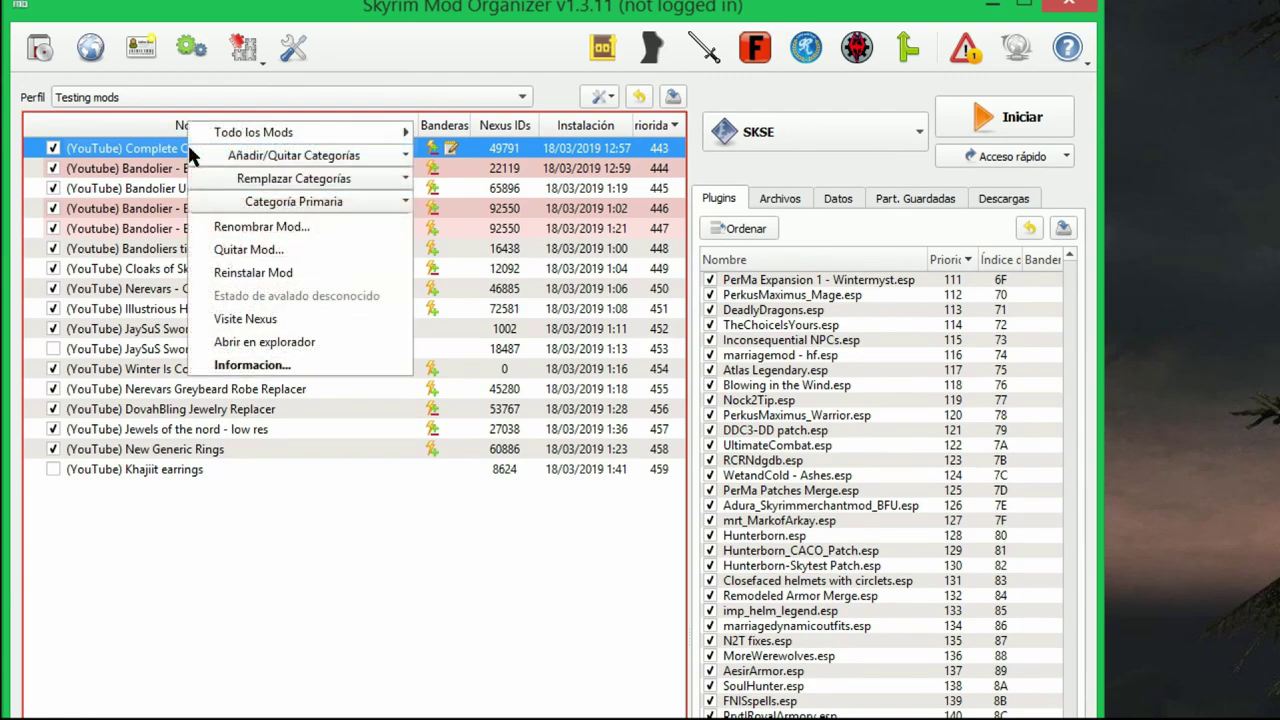
click(242, 345)
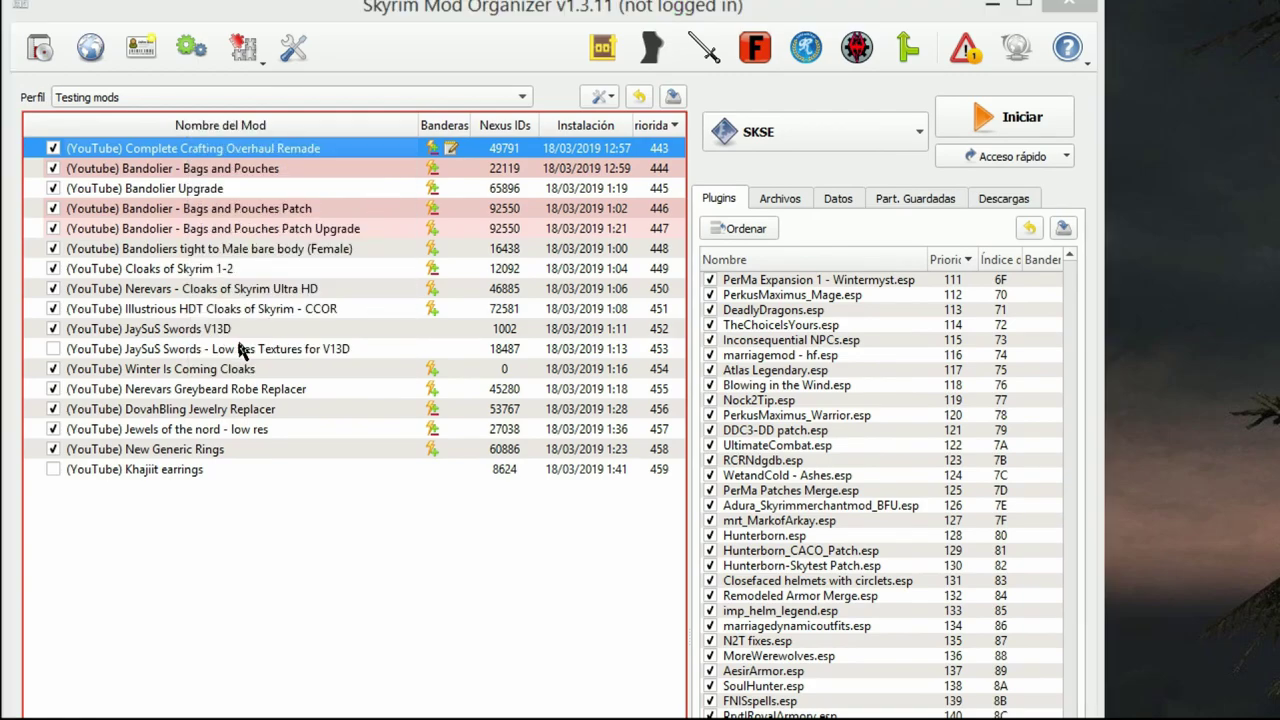
right_click(170, 172)
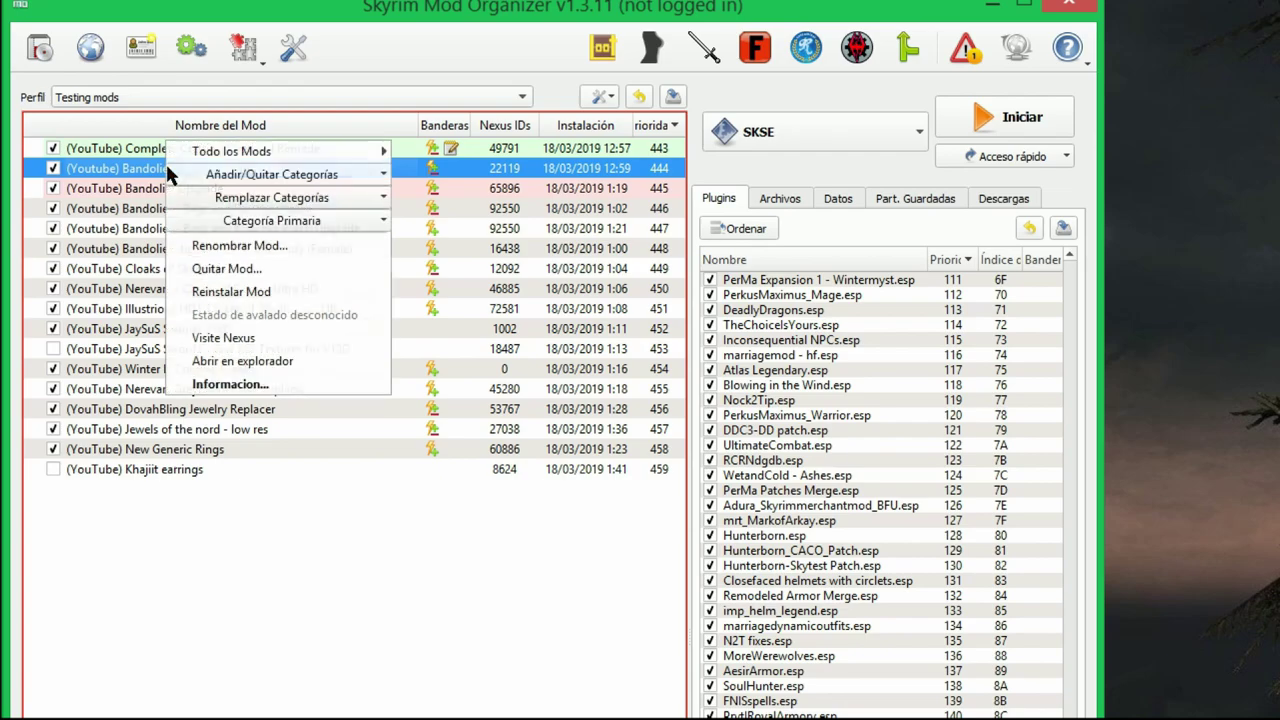
click(237, 362)
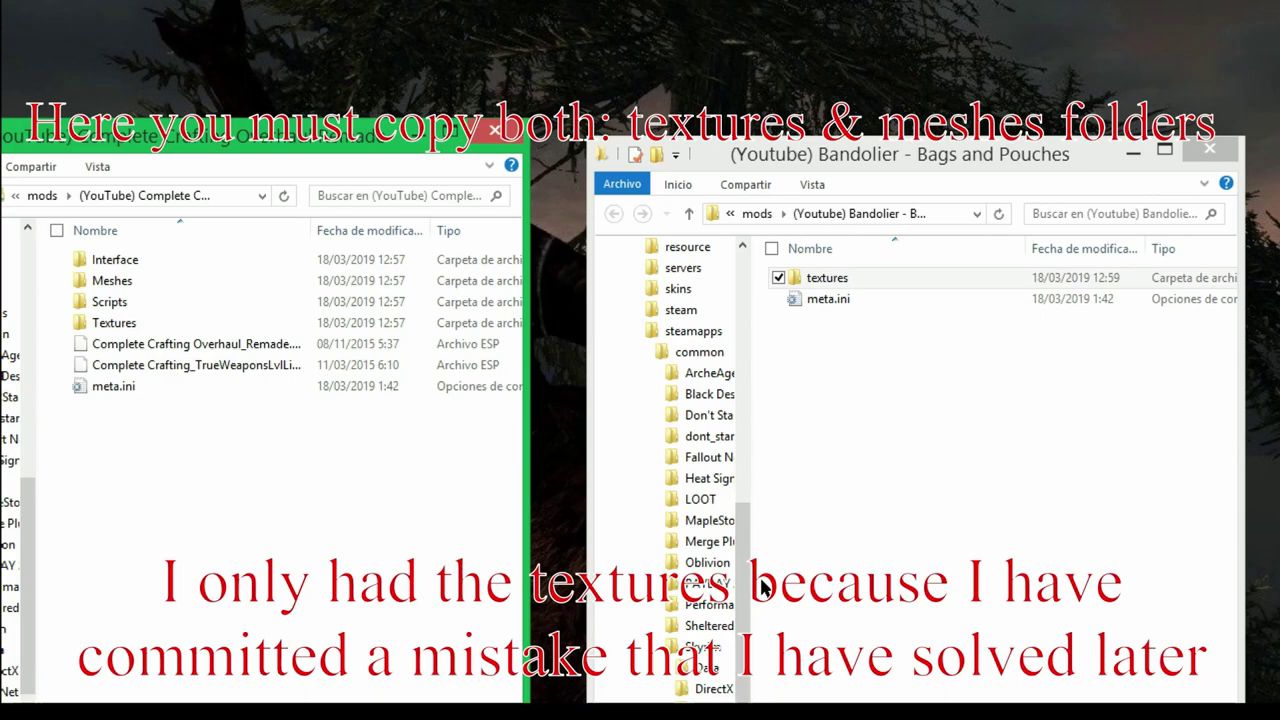
- Move the textures folder from Bandolier - Bags and Pouches into the Complete Crafting Overhaul Remade folder, replacing duplicates, and close the Bandolier folder
key(ctrl+v)
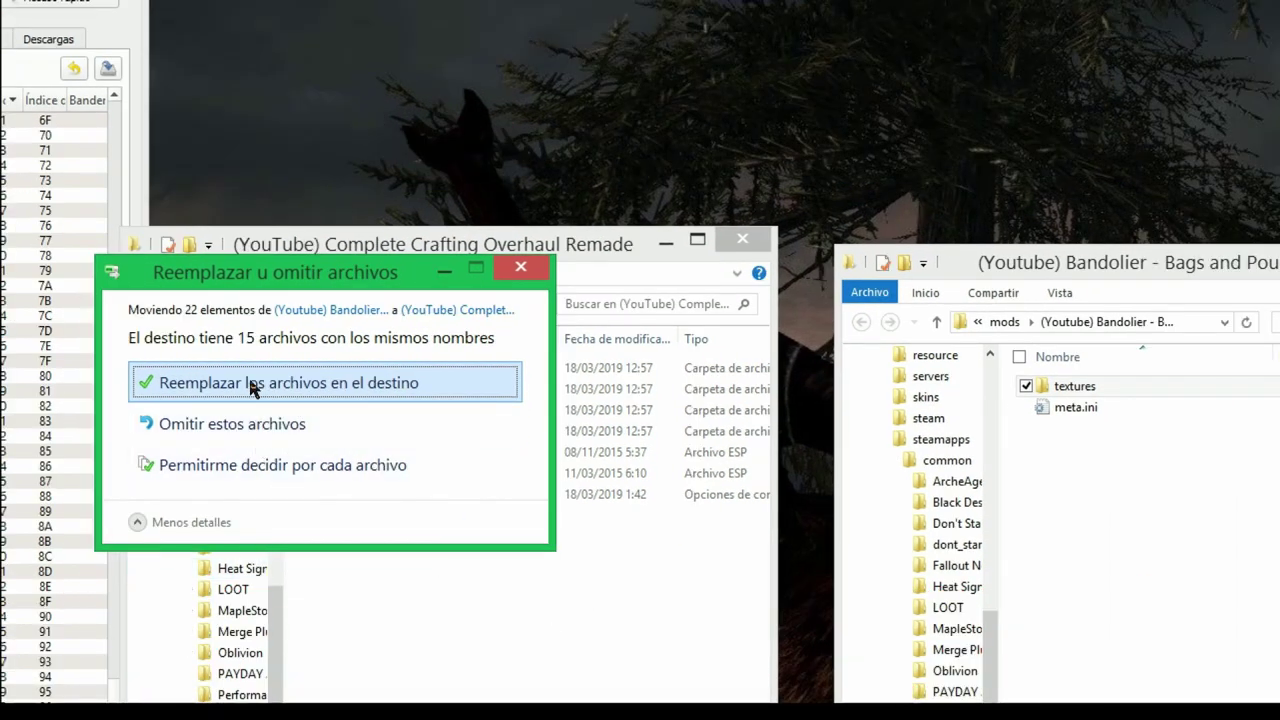
click(250, 385)
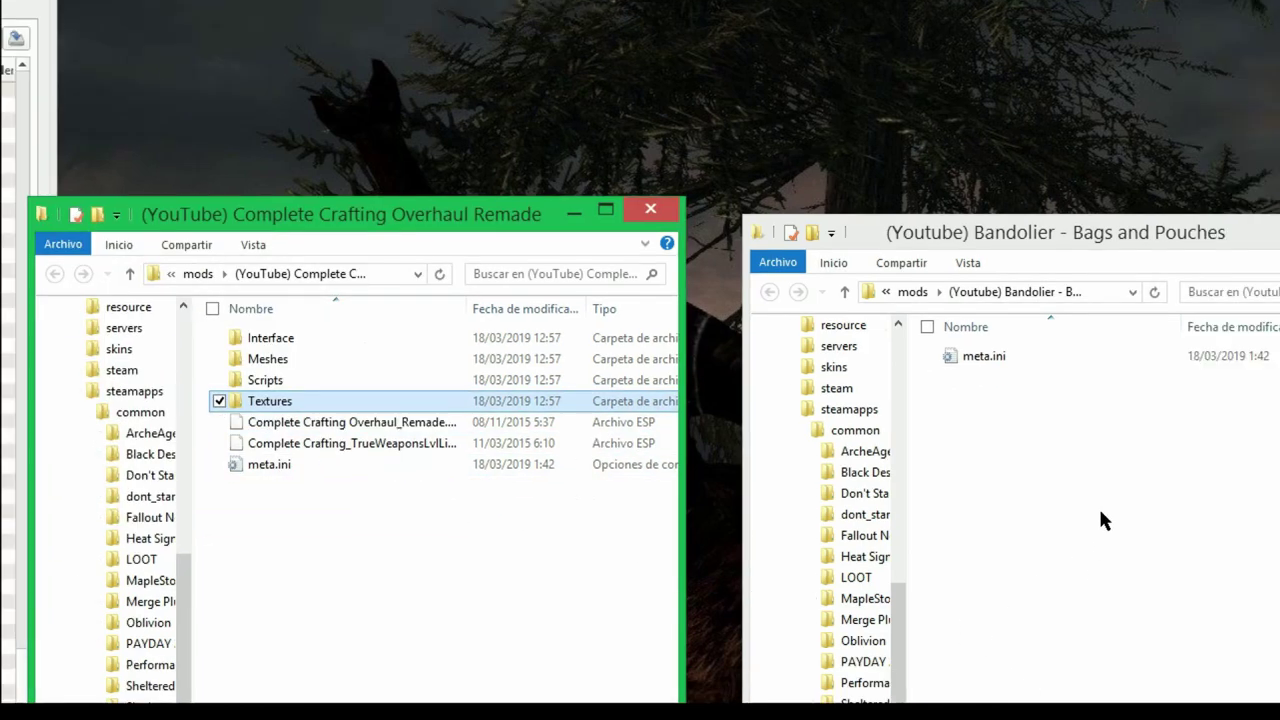
click(1100, 514)
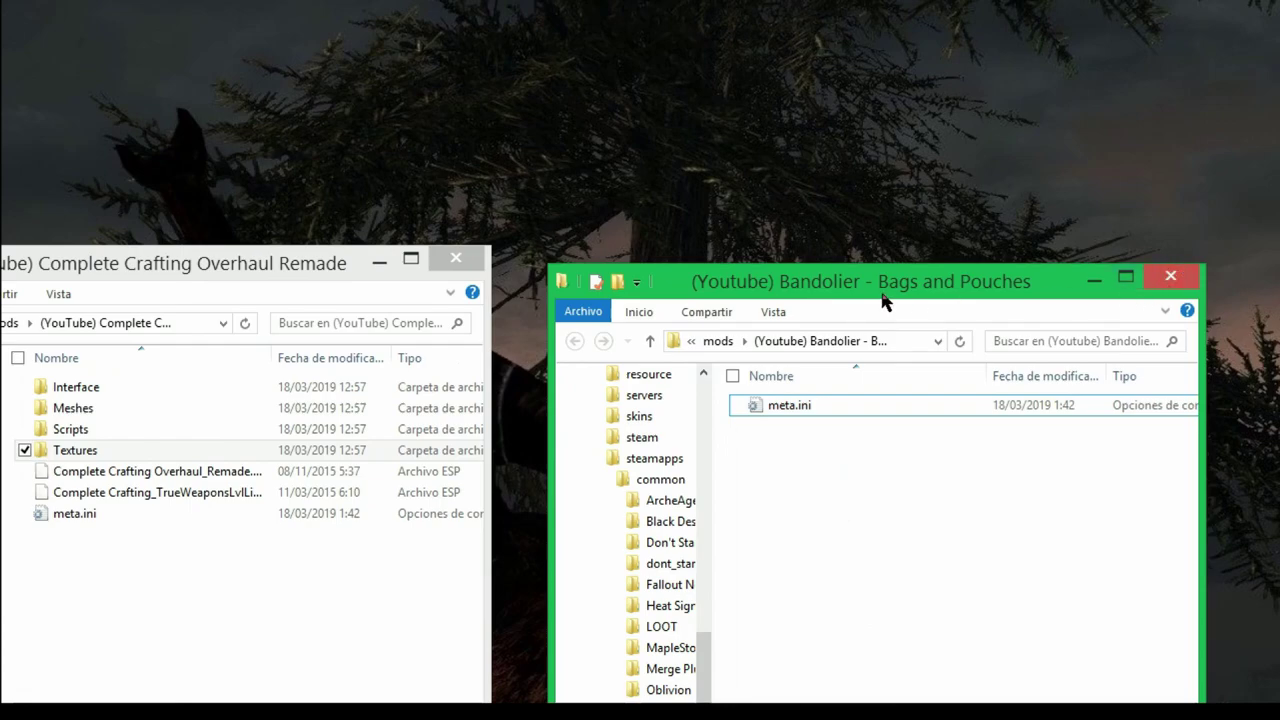
click(1159, 280)
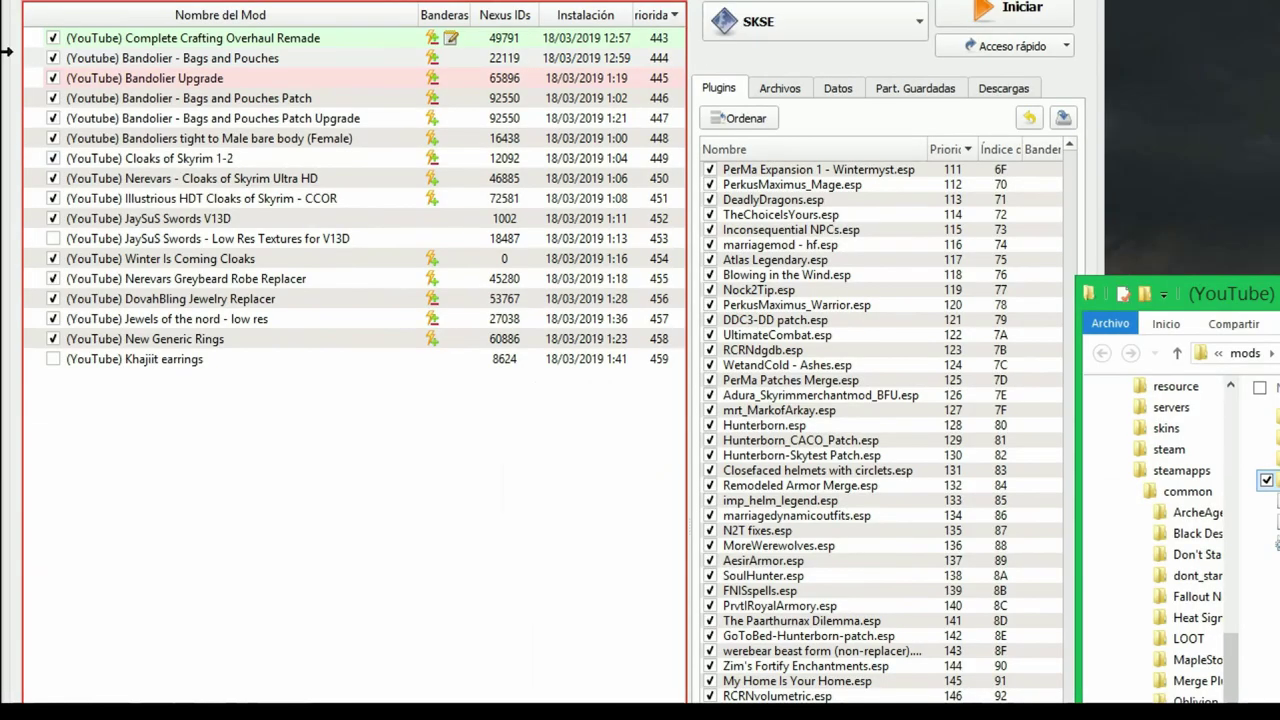
- Check the file tree and the status flags of the Bandolier - Bags and Pouches mod
double_click(226, 61)
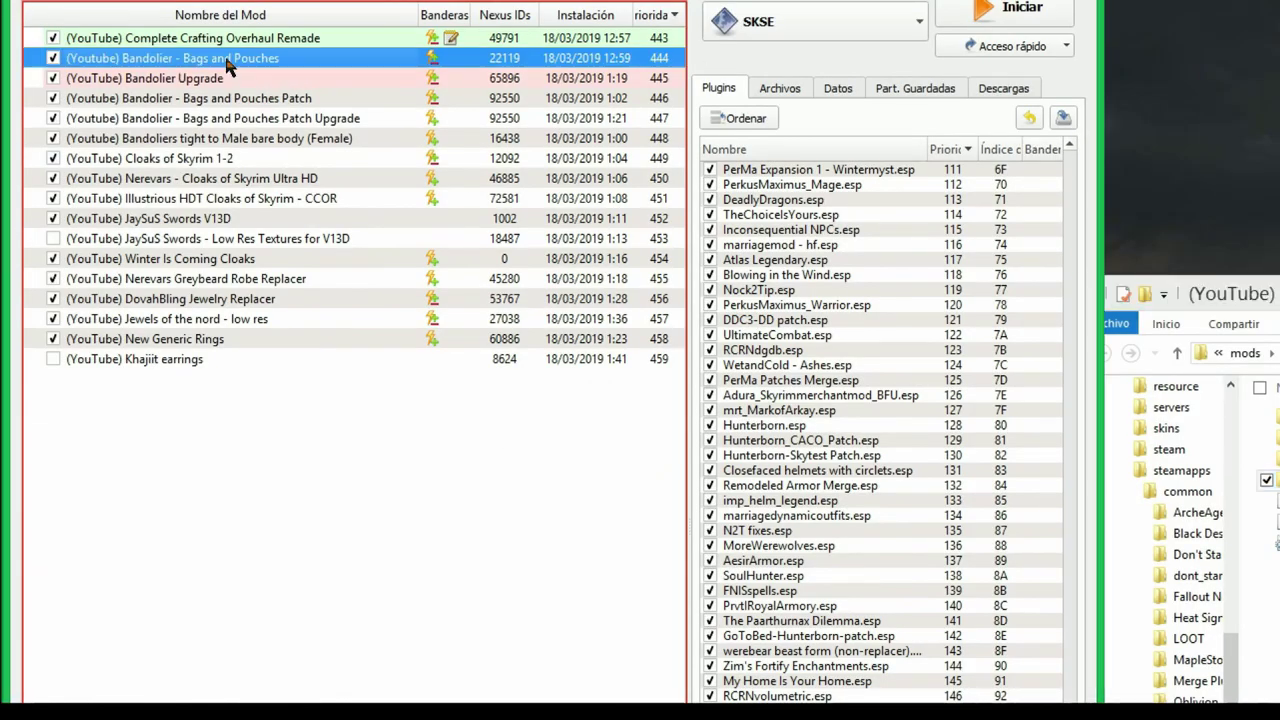
click(516, 366)
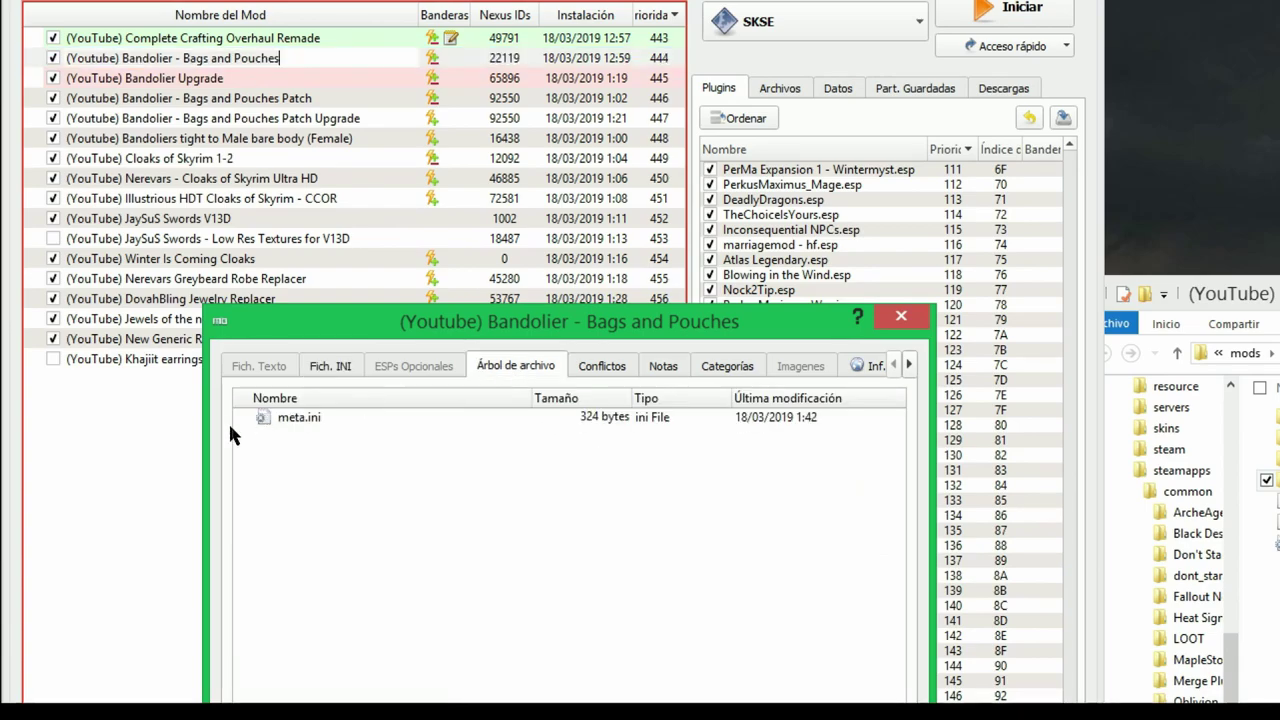
click(280, 418)
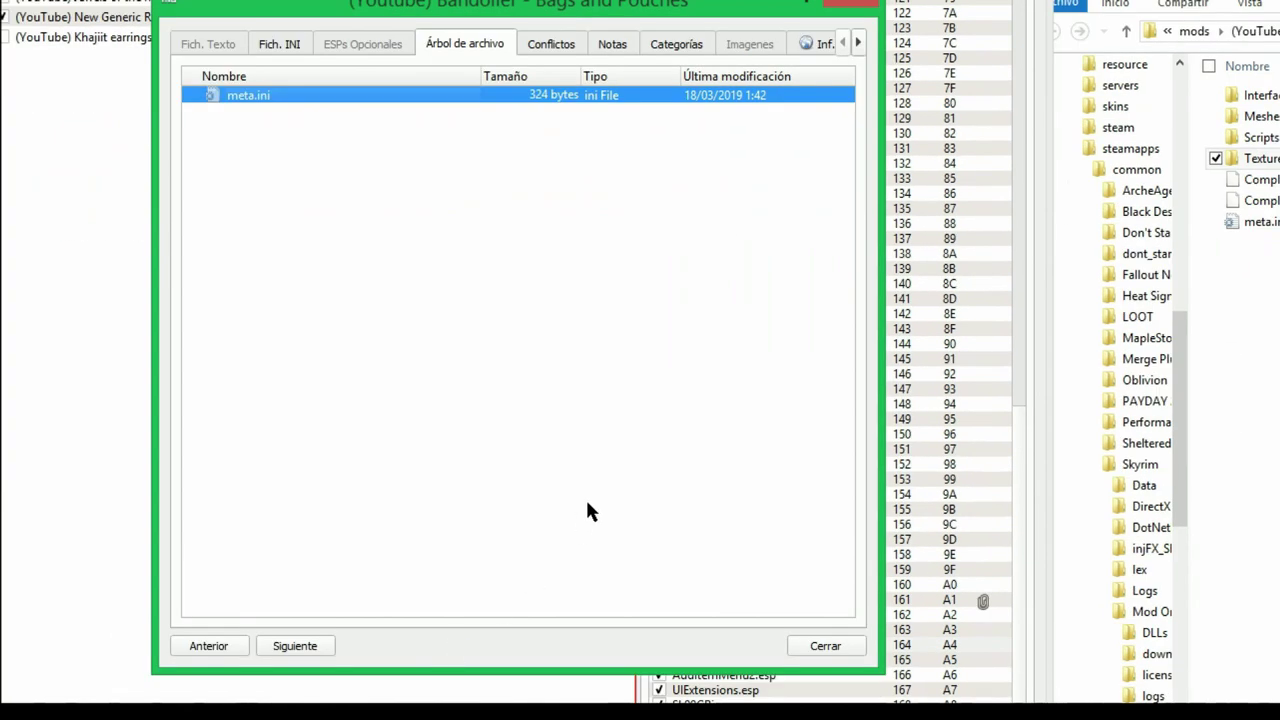
click(828, 645)
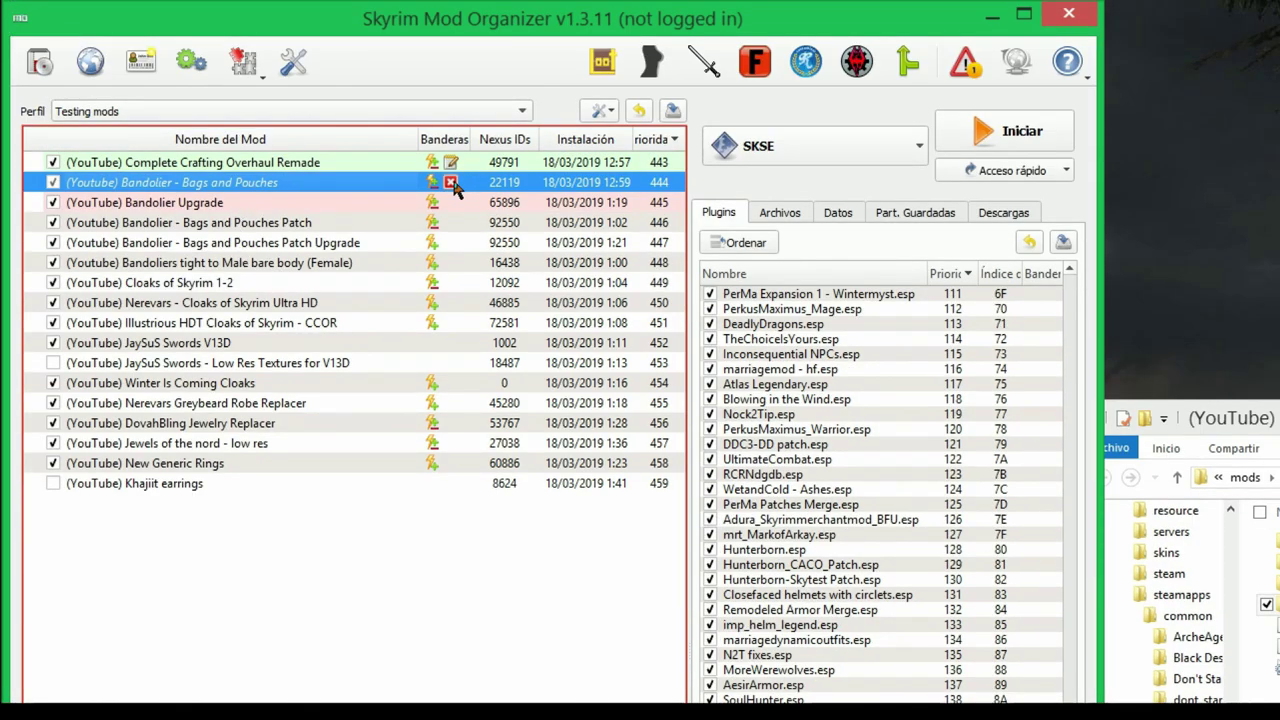
mouse_move(452, 186)
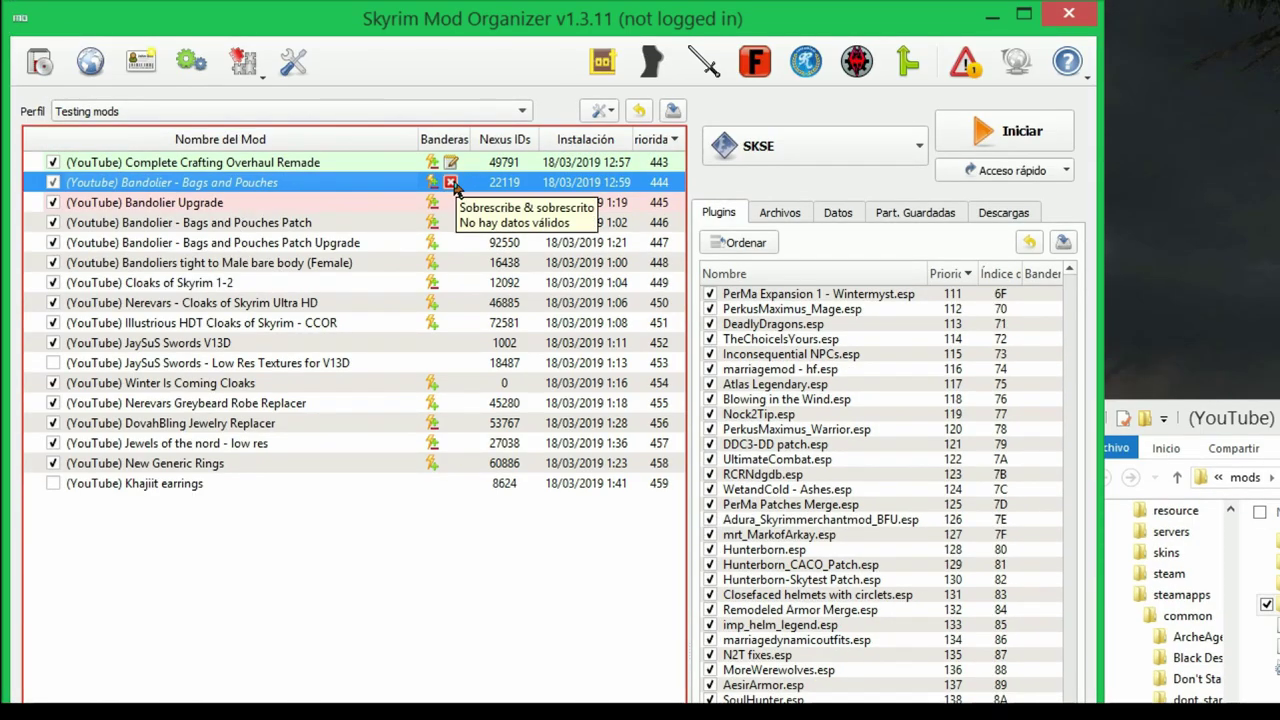
- Remove the emptied "(Youtube) Bandolier - Bags and Pouches" mod from the mod list
right_click(313, 181)
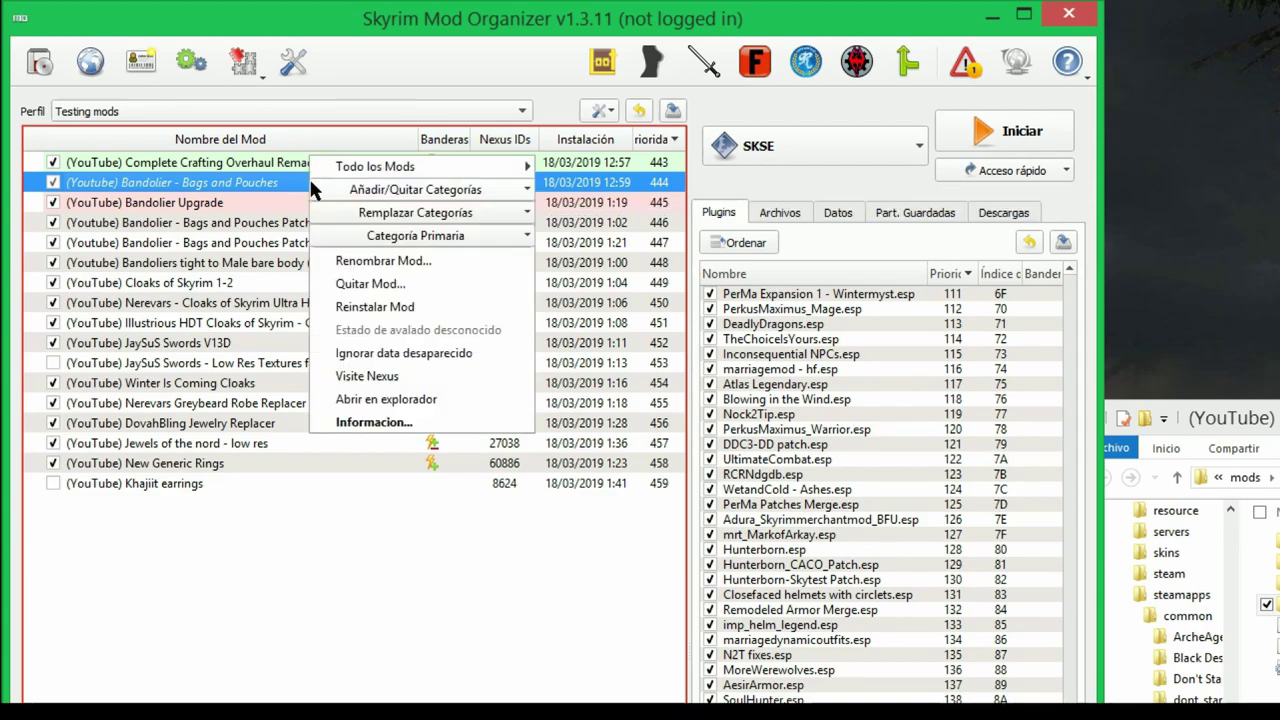
click(398, 285)
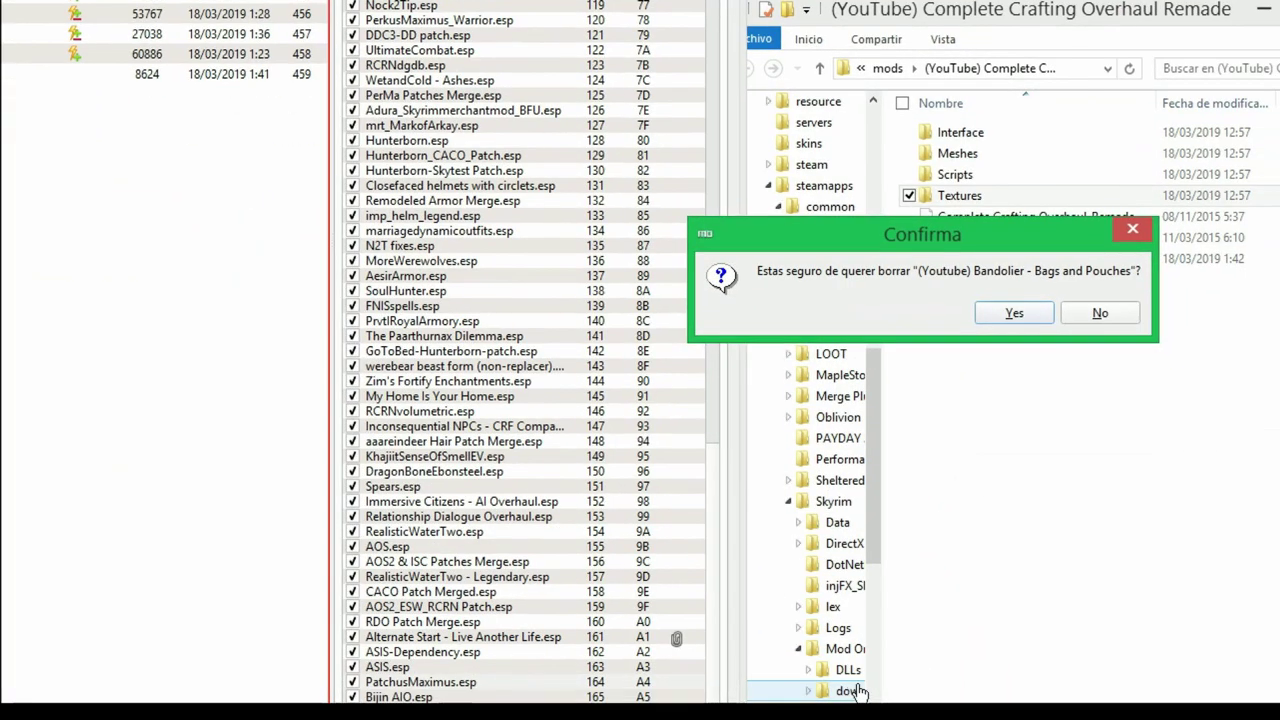
click(1014, 313)
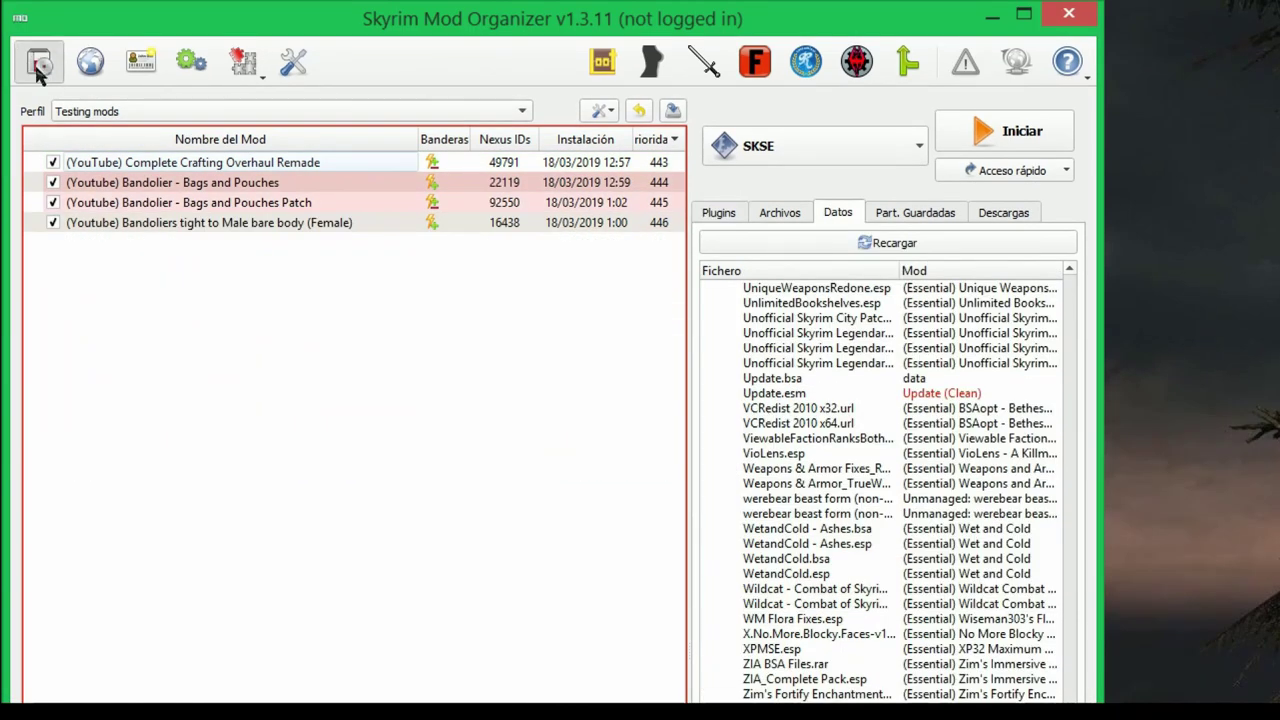
- Choose Cloaks of Skyrim 1-2 -12092-1-2.rar from the CCOR subfolder "e 12092 Cloaks of Skyrim" as the mod to install
click(38, 62)
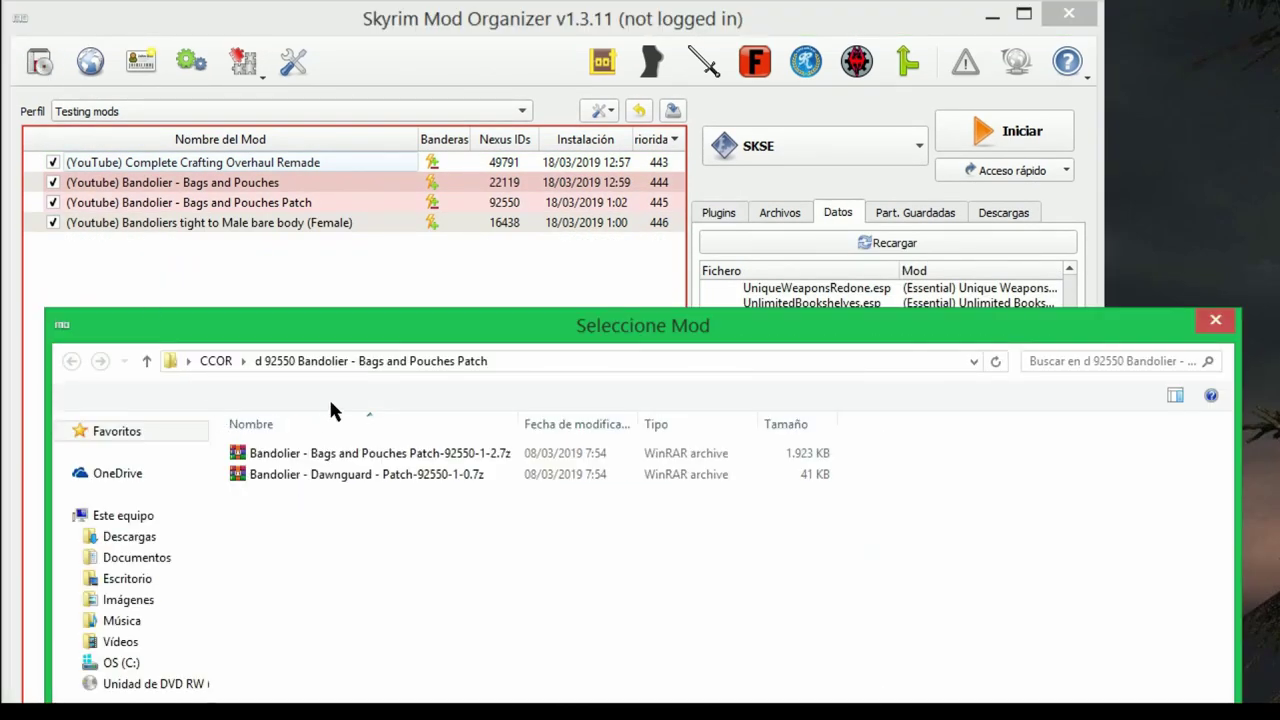
click(216, 361)
double_click(286, 541)
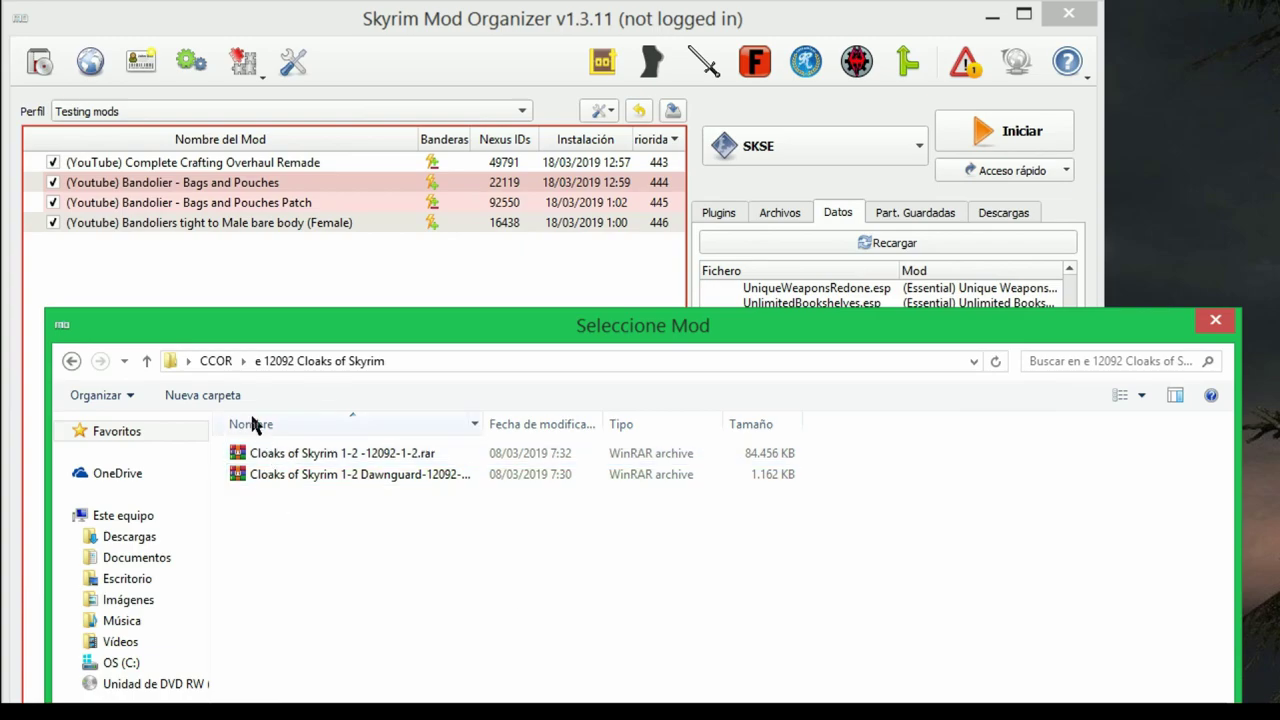
click(331, 456)
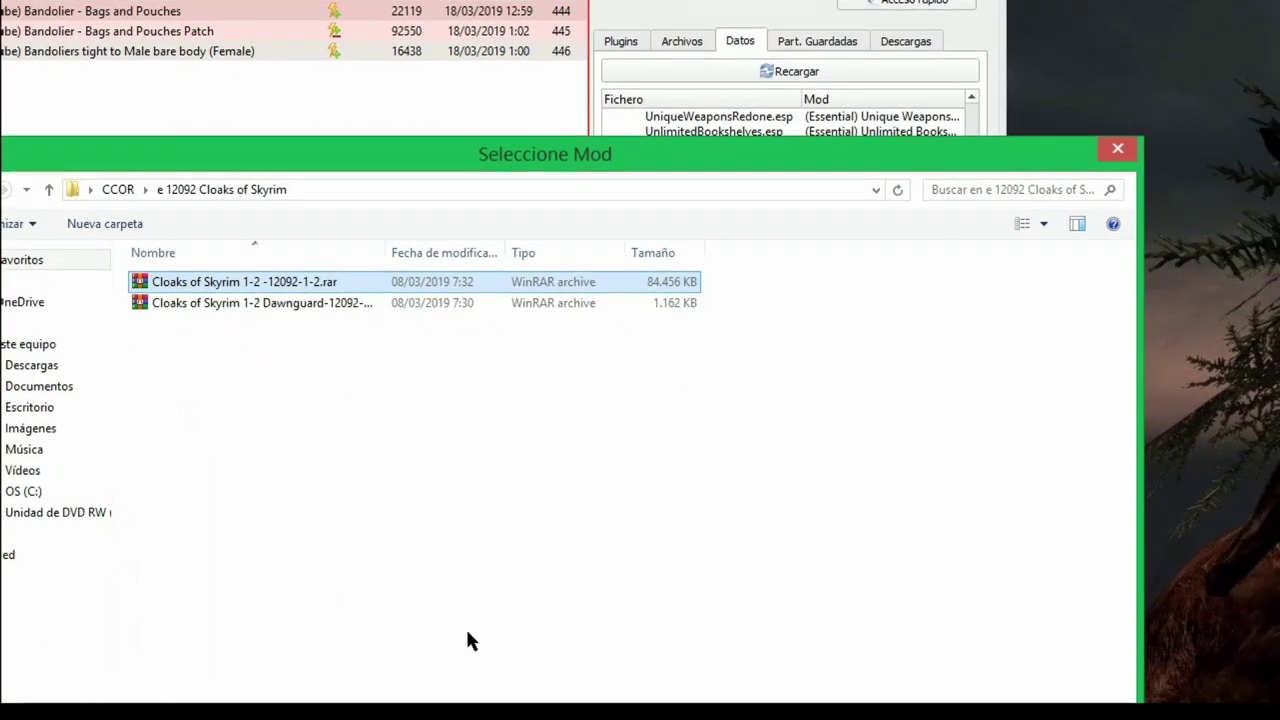
key(Return)
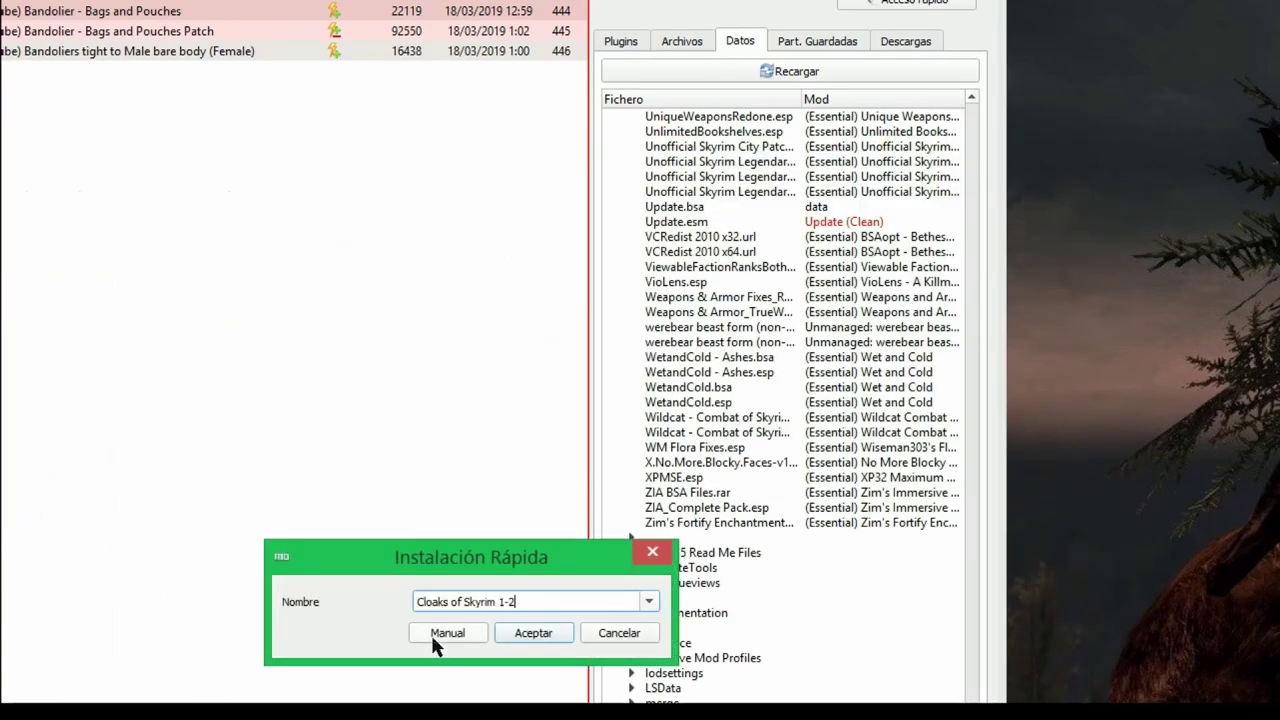
- Manually install the main Cloaks of Skyrim archive as "(YouTube) Cloaks of Skyrim 1-2", excluding Cloaks Optional and Cloaks.esp
click(435, 638)
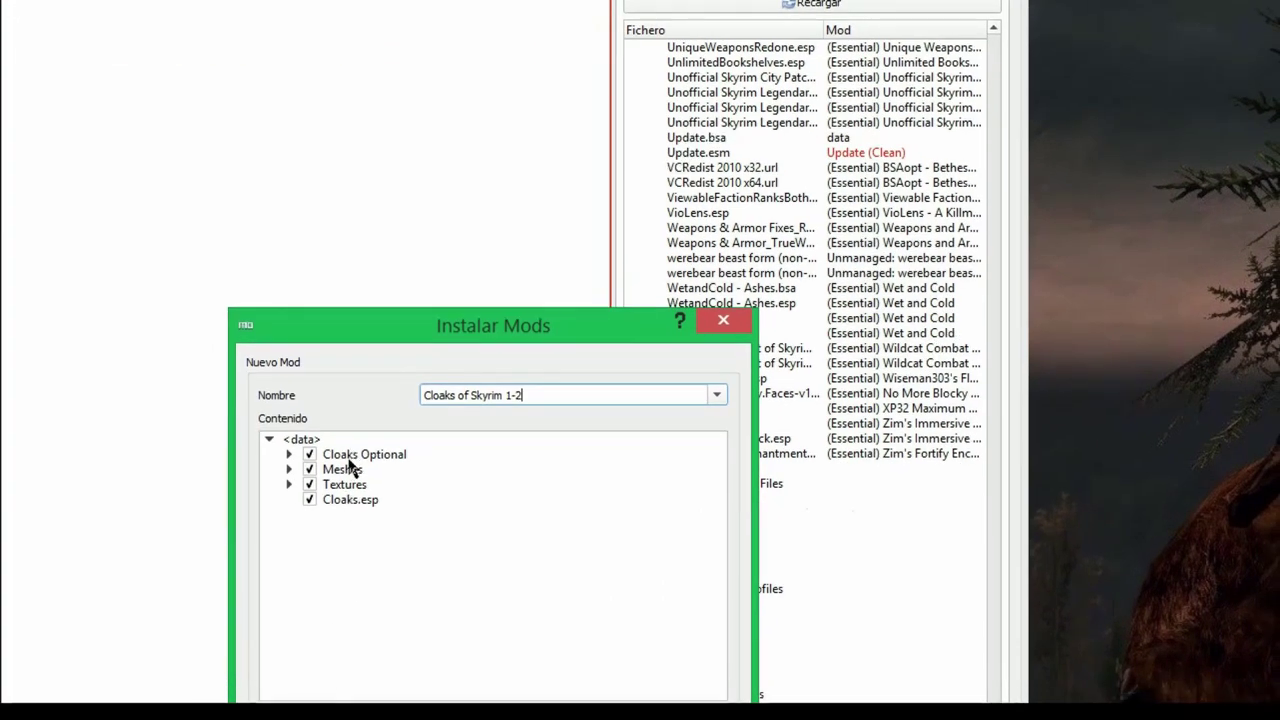
click(309, 455)
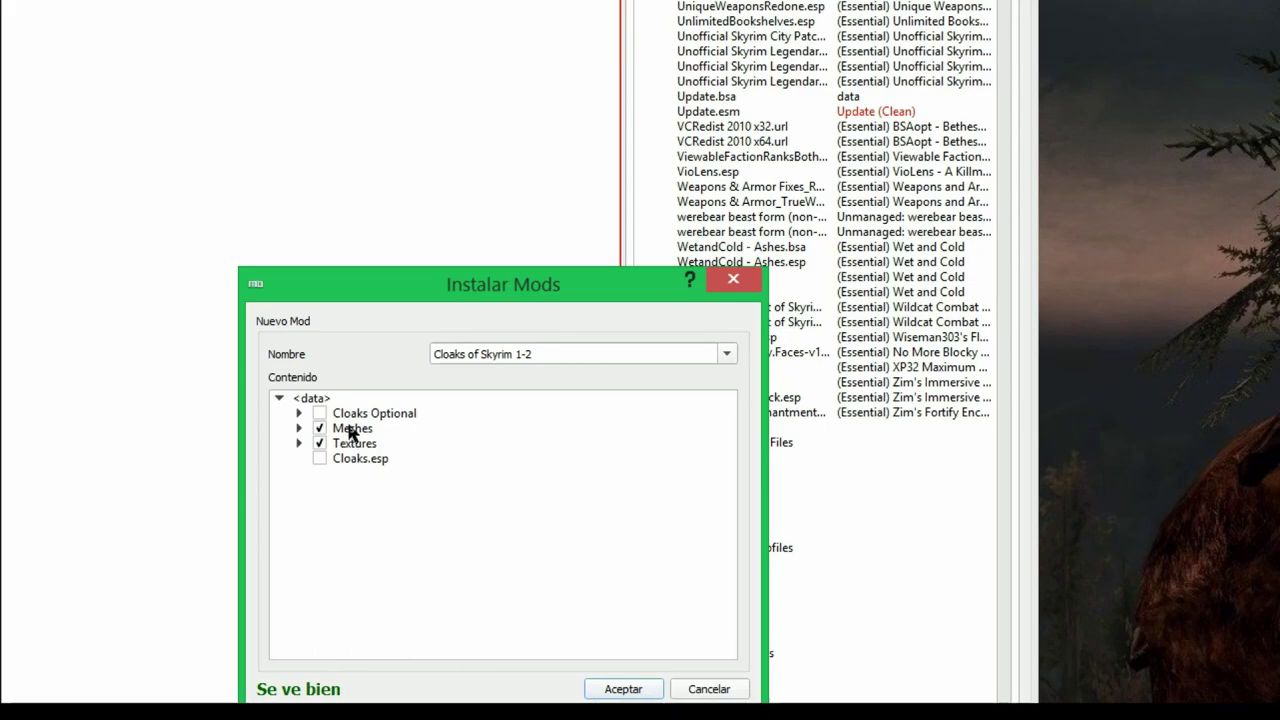
click(352, 430)
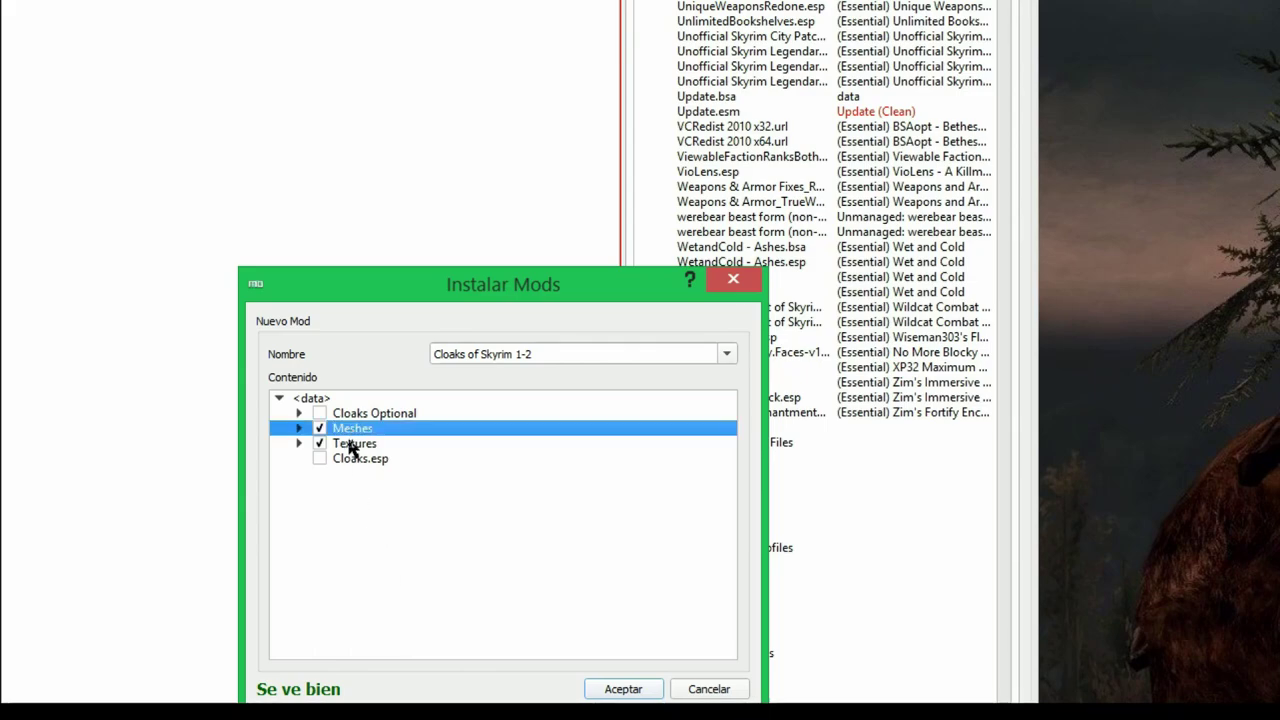
click(352, 446)
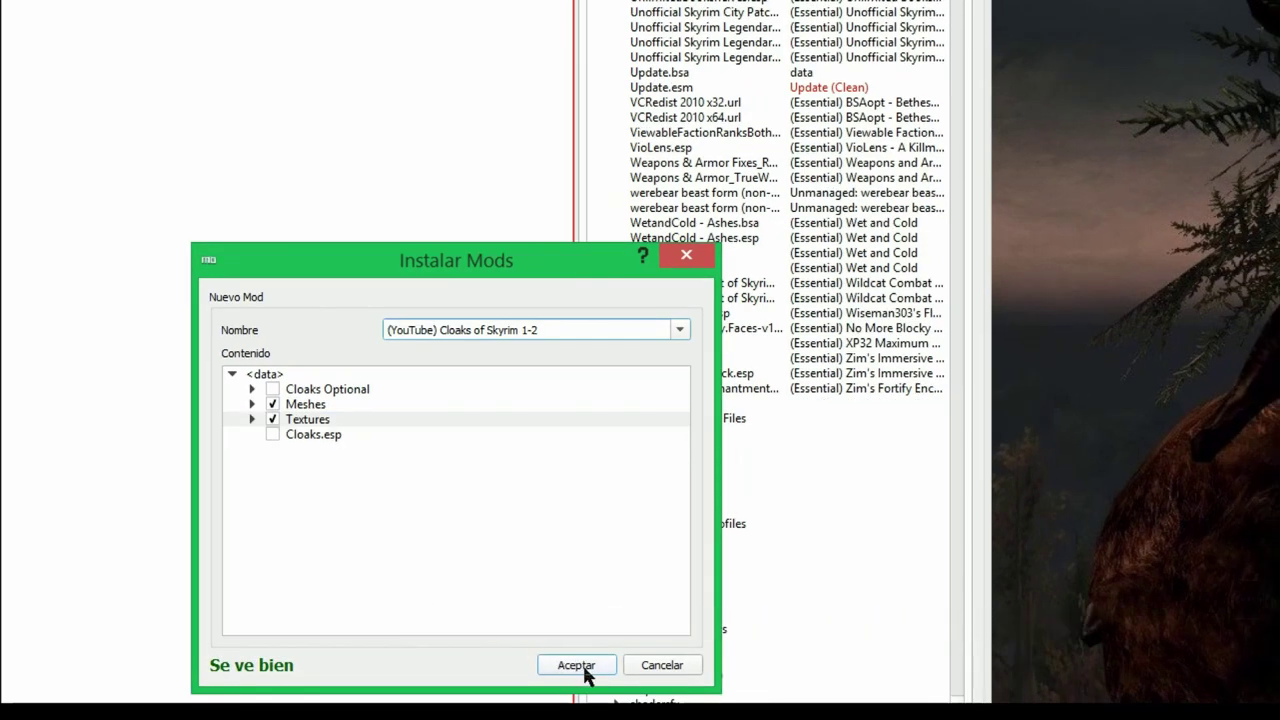
click(584, 668)
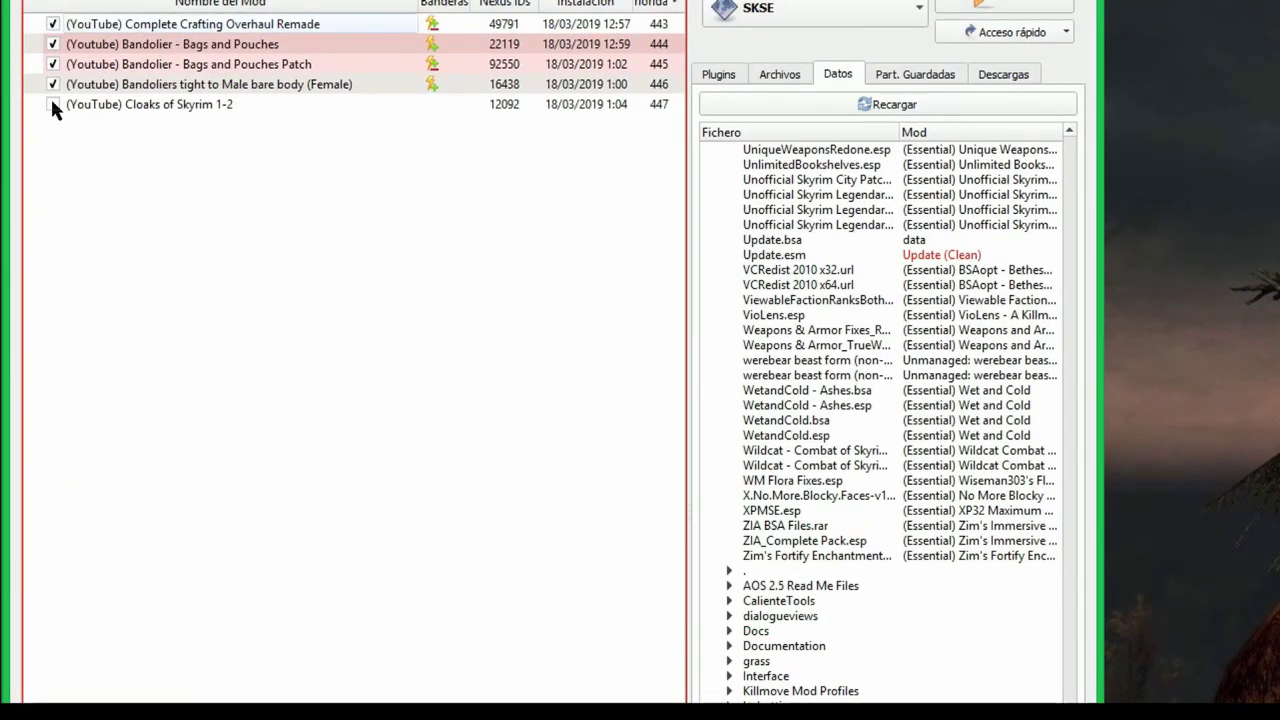
- Enable the "(YouTube) Cloaks of Skyrim 1-2" mod and copy its name
click(52, 104)
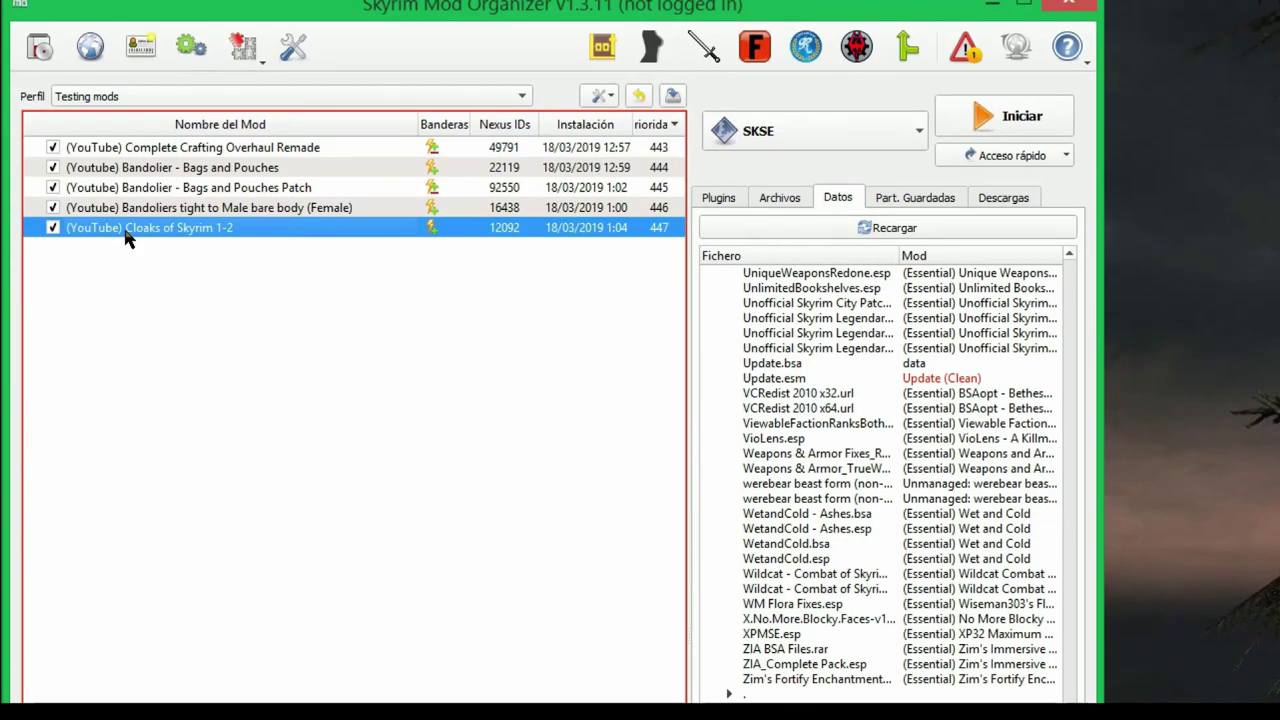
click(127, 238)
key(ctrl+c)
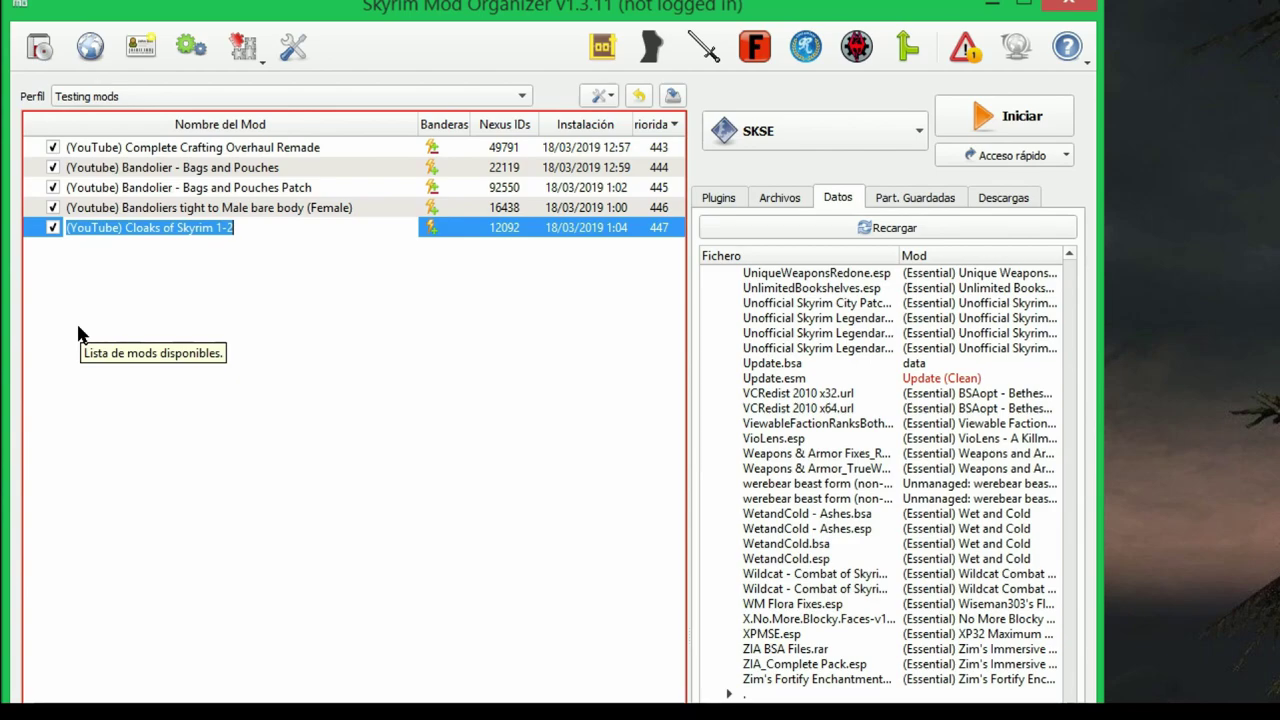
- Choose the Cloaks of Skyrim 1-2 Dawnguard archive for manual installation and name it "(YouTube) Cloaks of Skyrim 1-2"
click(39, 47)
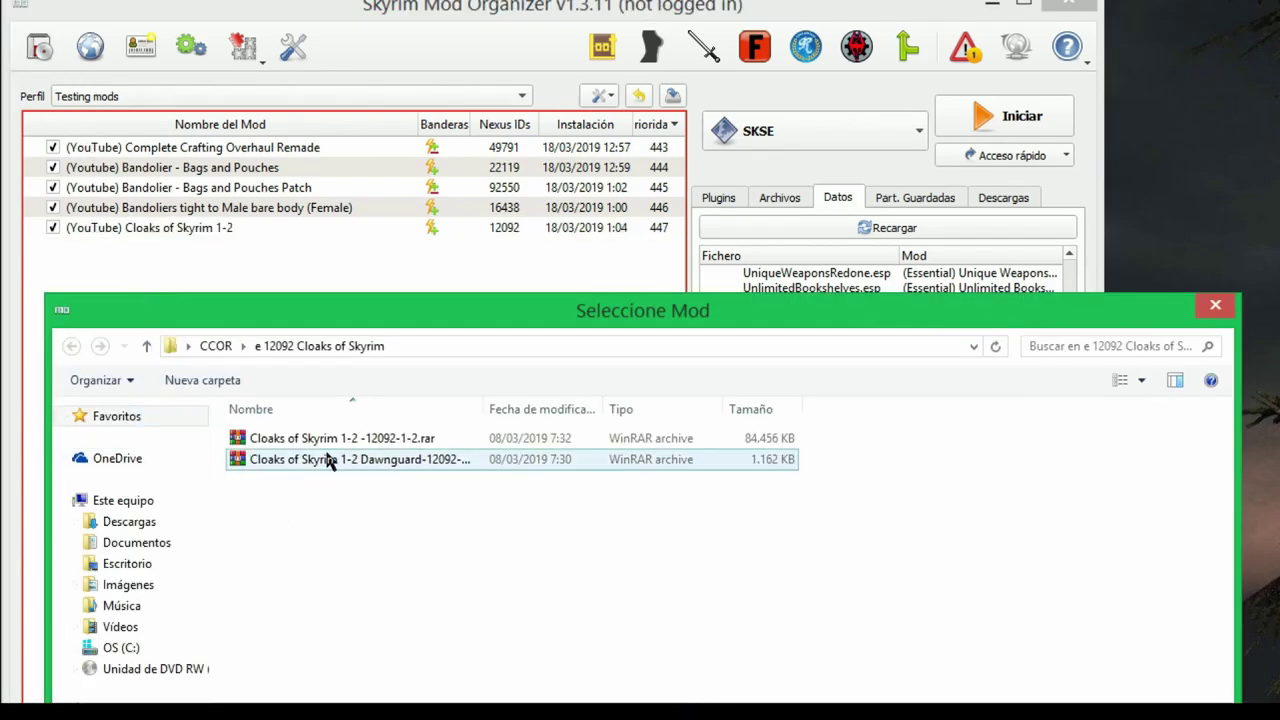
double_click(327, 461)
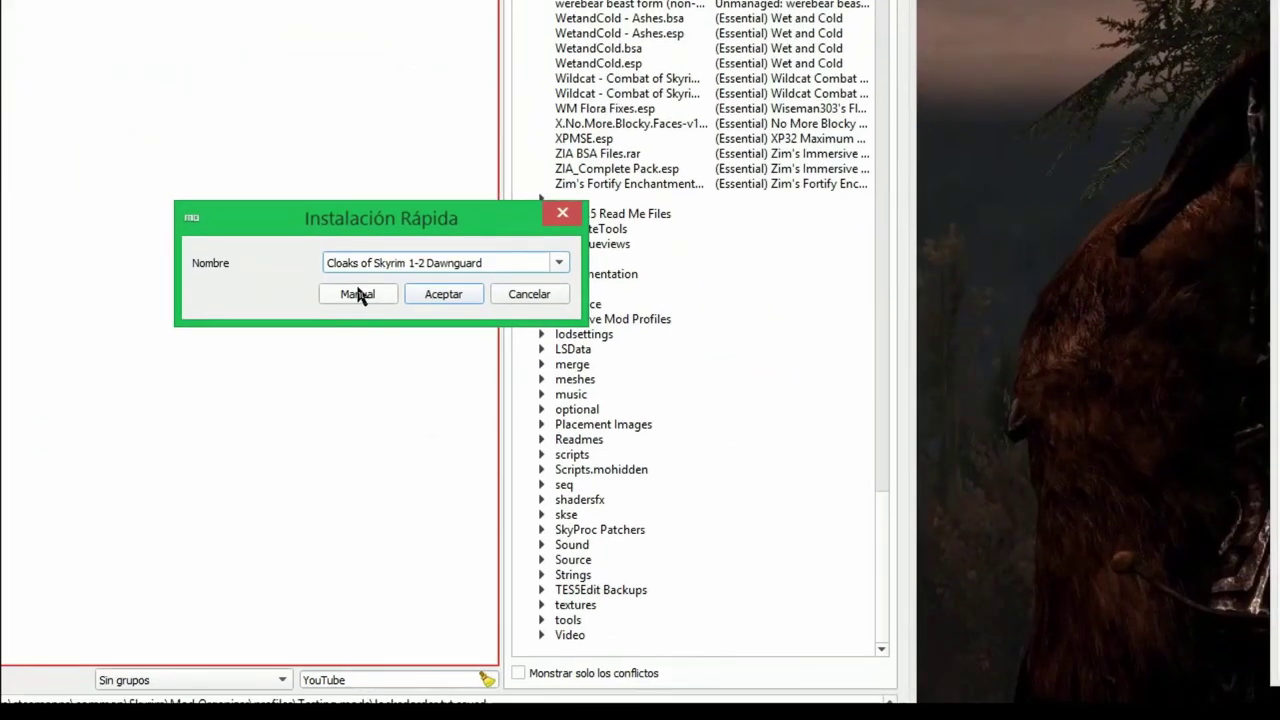
click(357, 294)
key(ctrl+v)
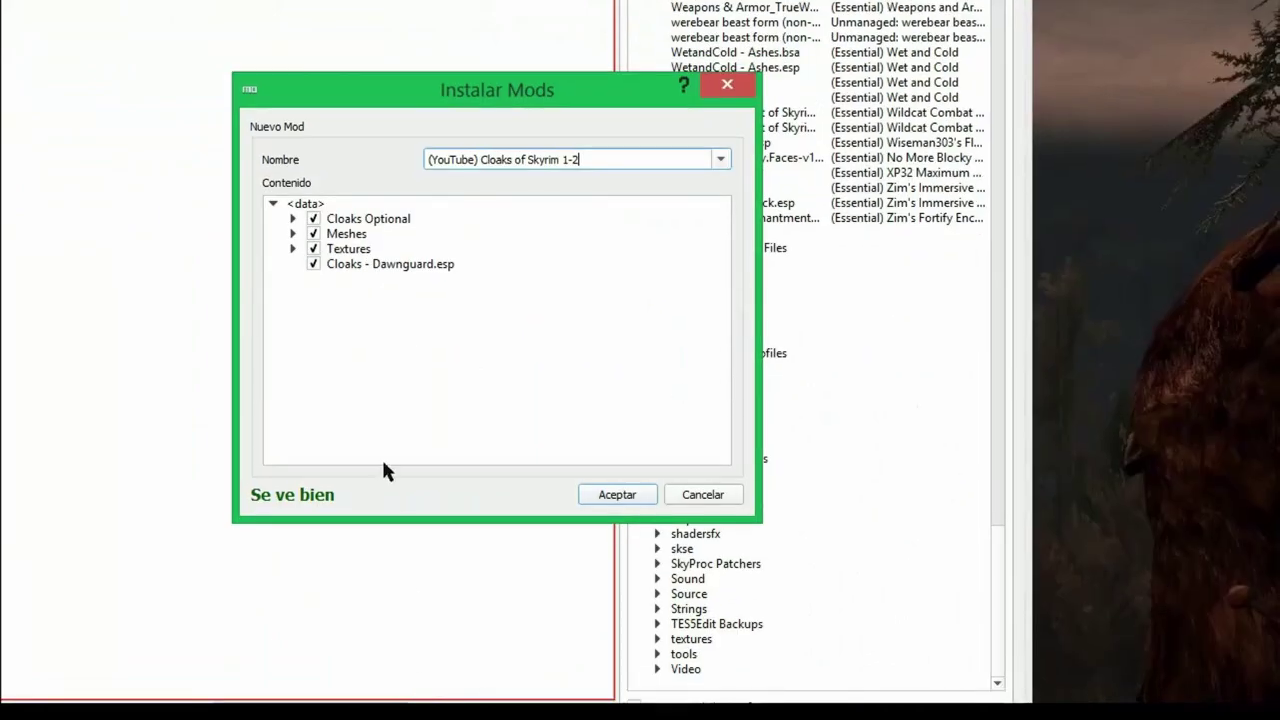
- Install the Dawnguard archive without Cloaks Optional and Cloaks - Dawnguard.esp, combining it with the existing Cloaks of Skyrim mod
click(314, 219)
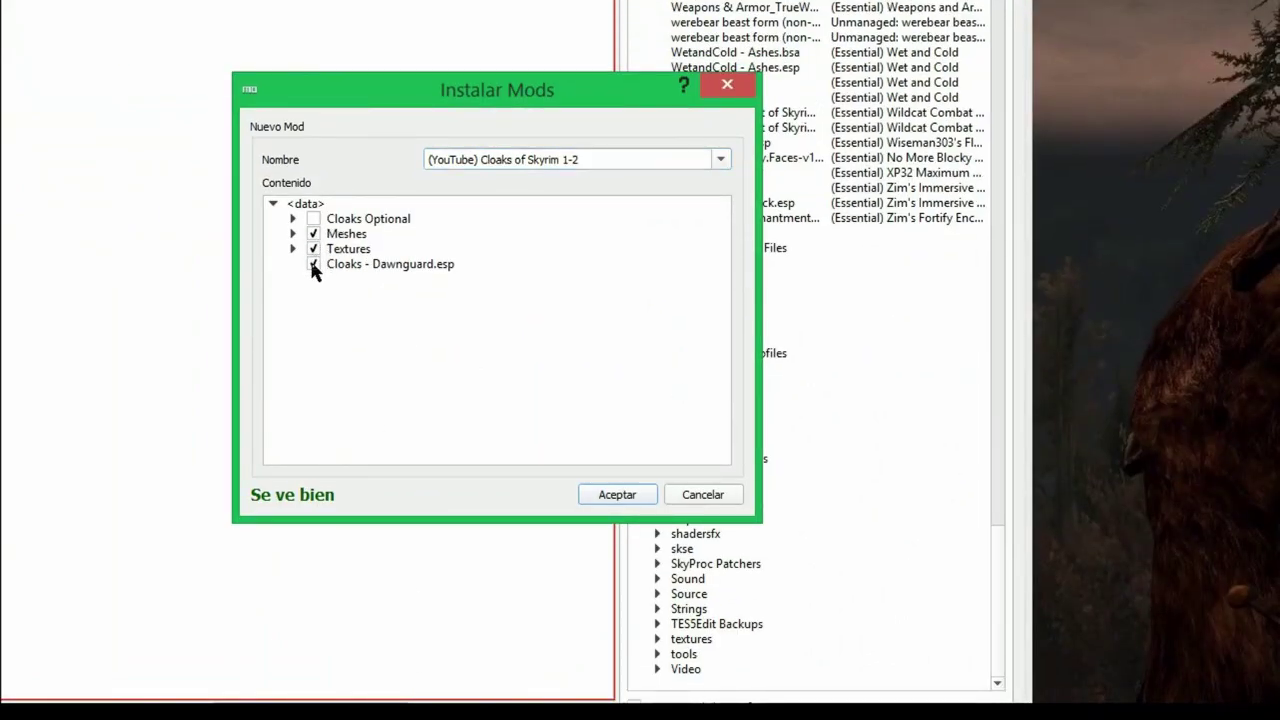
click(312, 264)
click(629, 500)
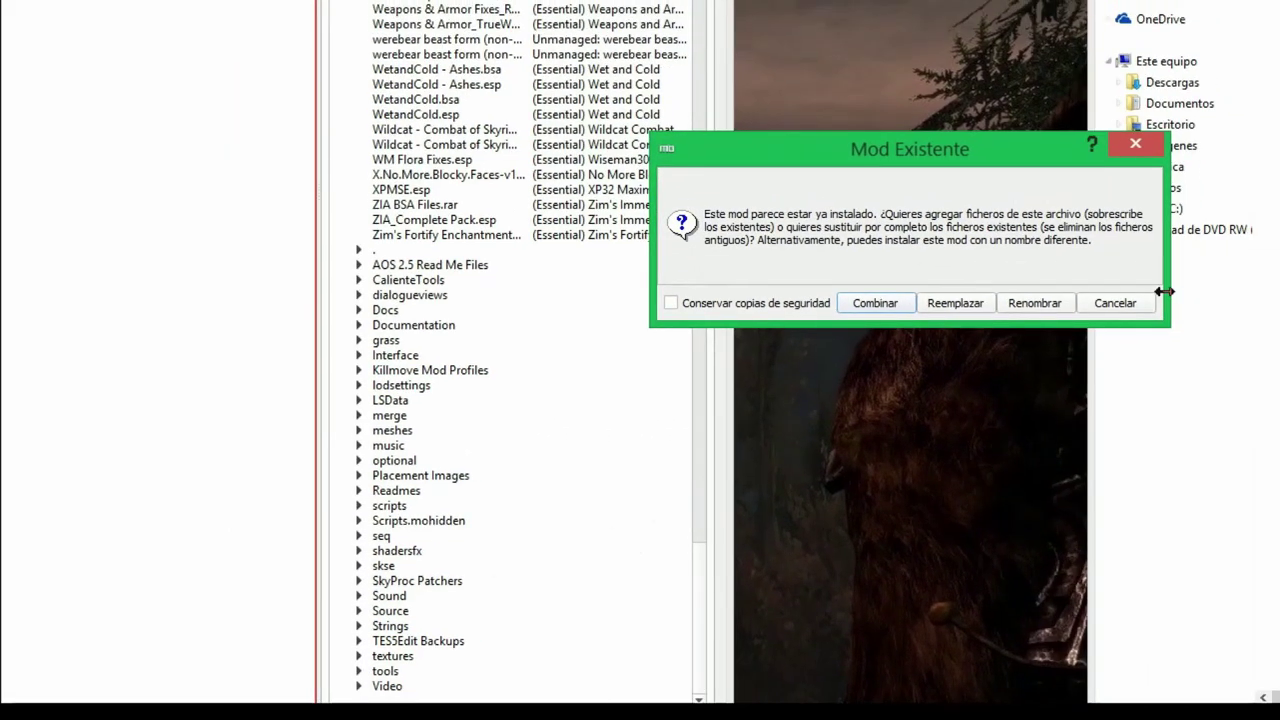
click(872, 303)
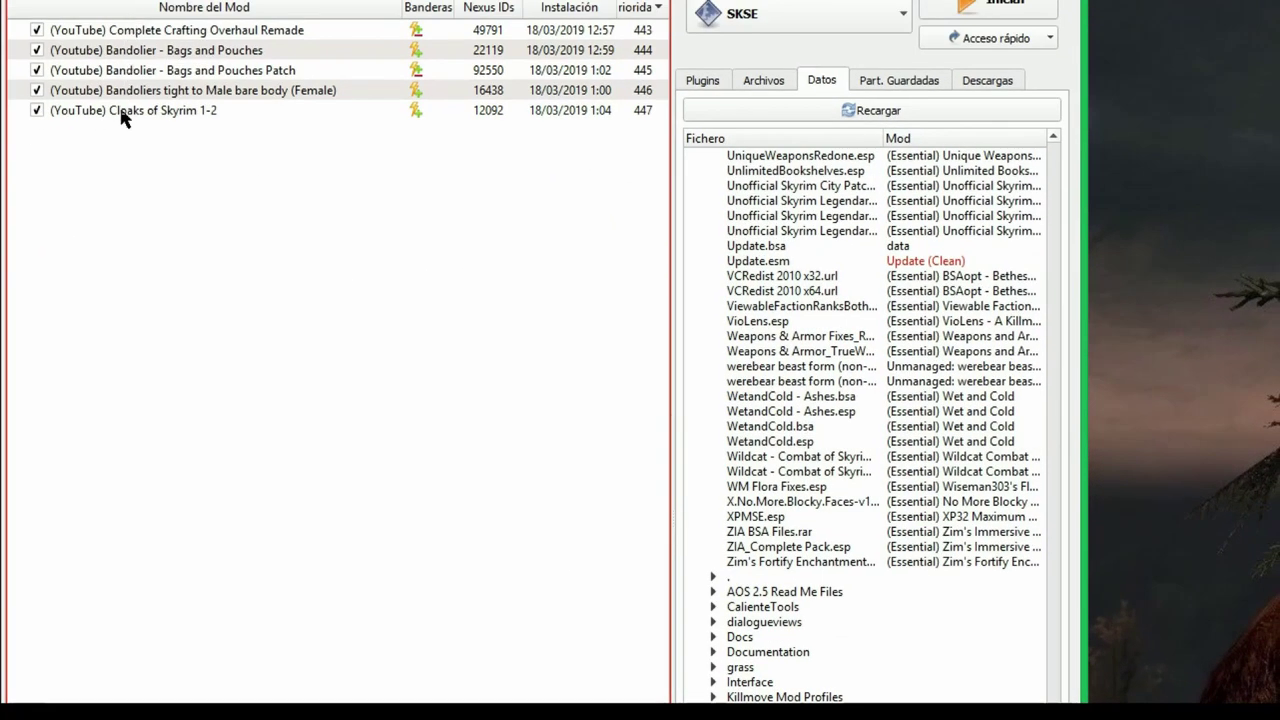
click(120, 115)
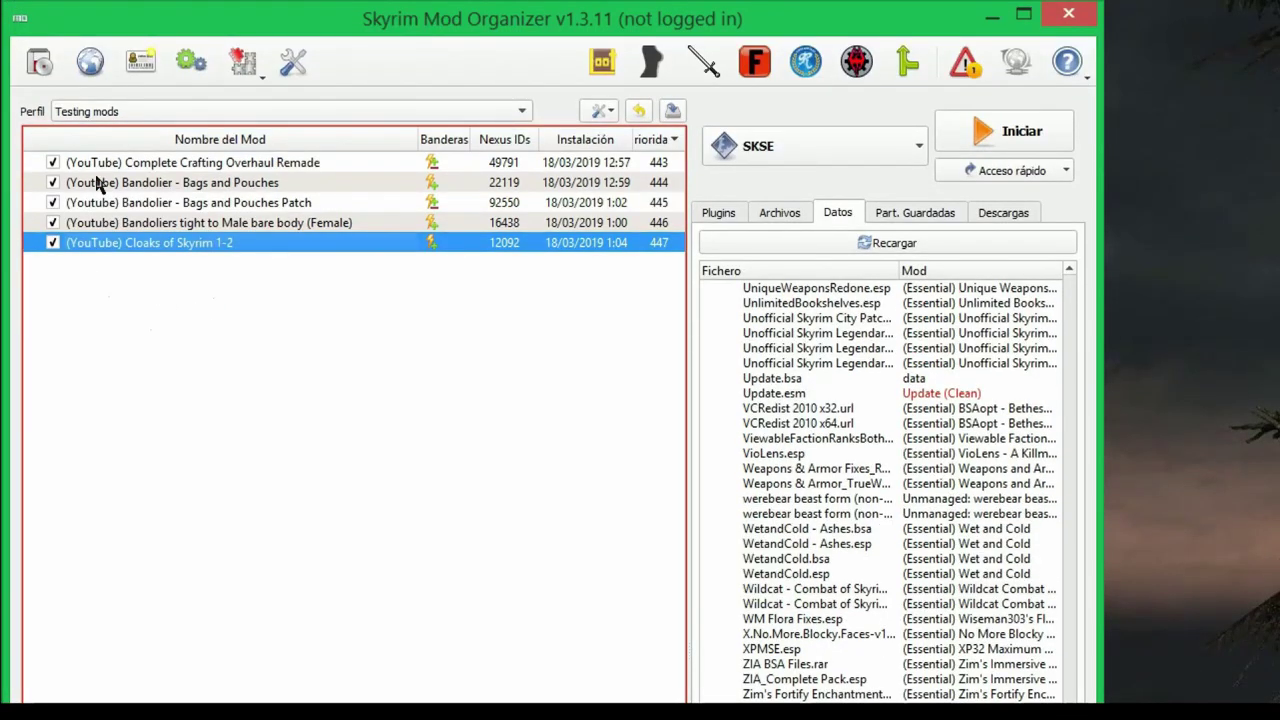
- Choose the Nerevars - Cloaks of Skyrim Ultra HD archive from the CCOR subfolder "f 46885 Nerevars - Cloaks of Skyrim Ultra HD V2" for installation
click(40, 64)
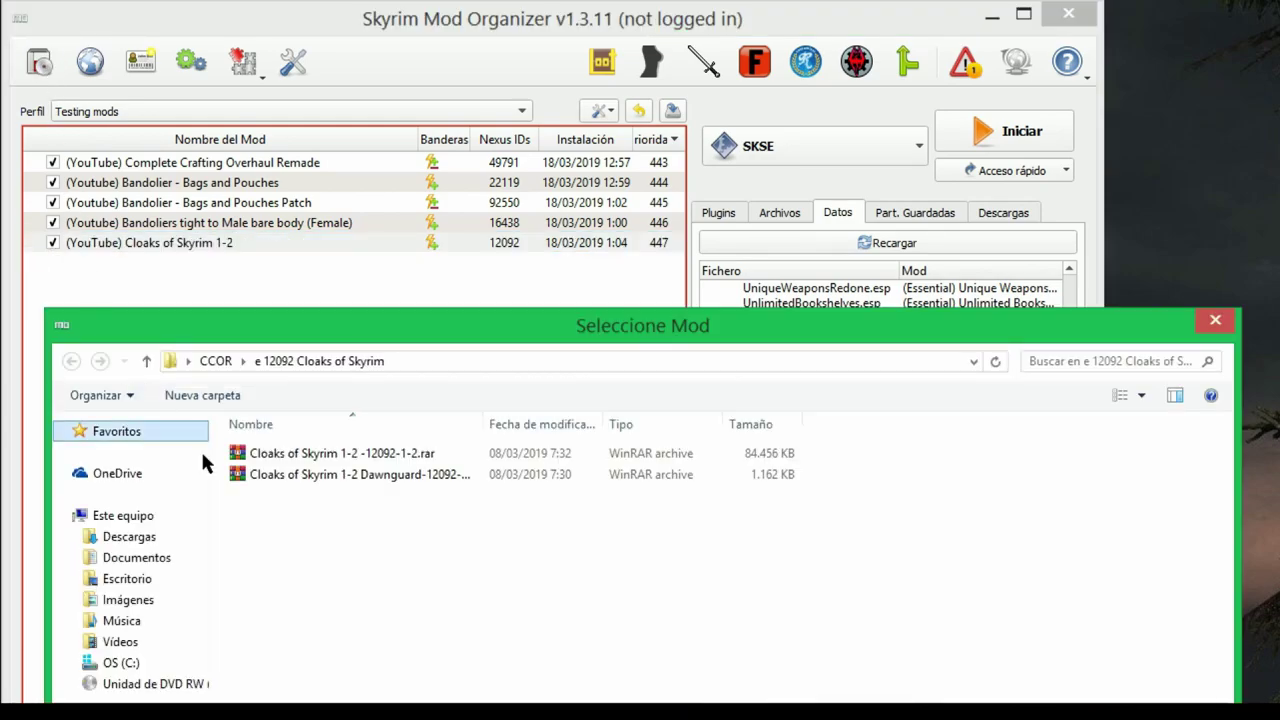
click(215, 365)
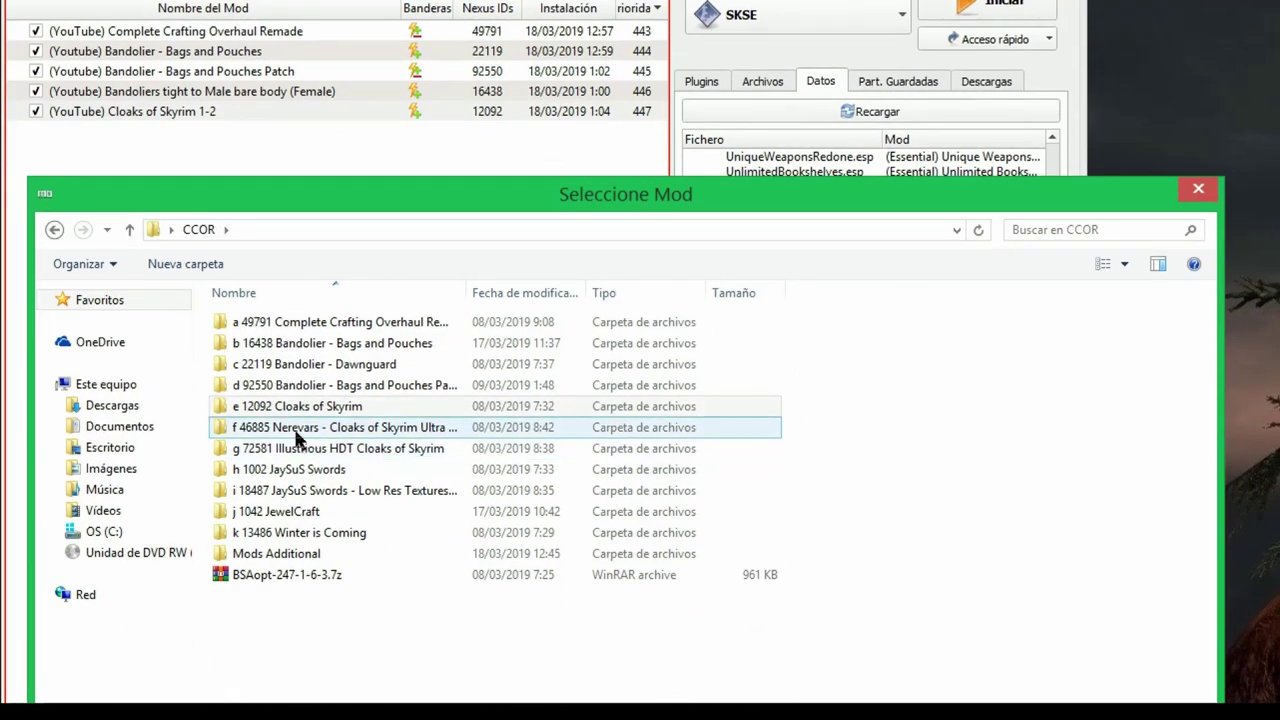
double_click(297, 430)
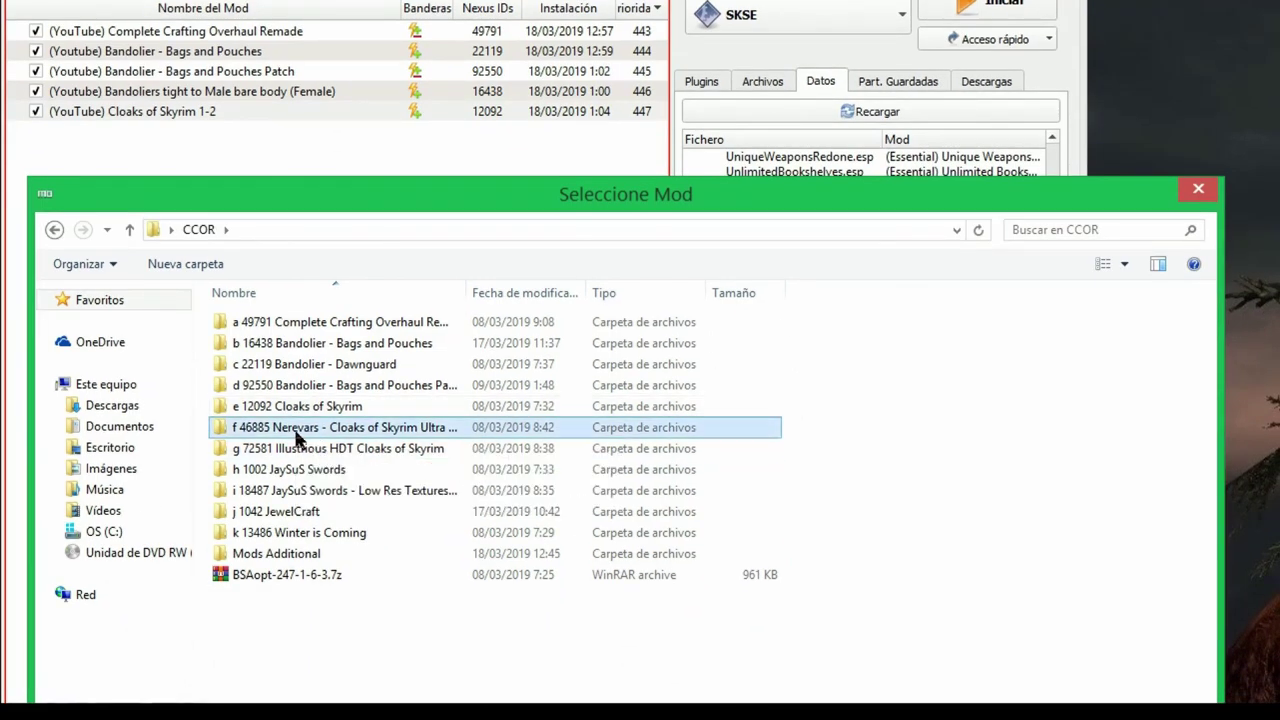
click(298, 322)
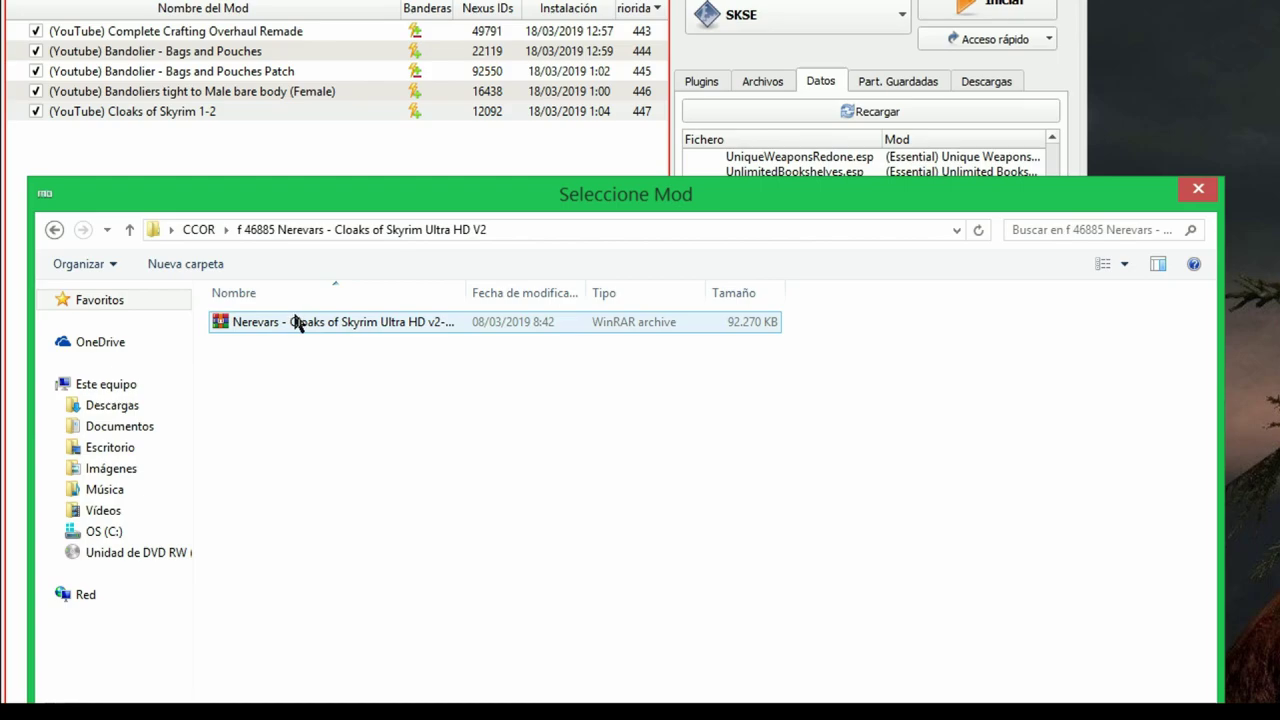
double_click(298, 322)
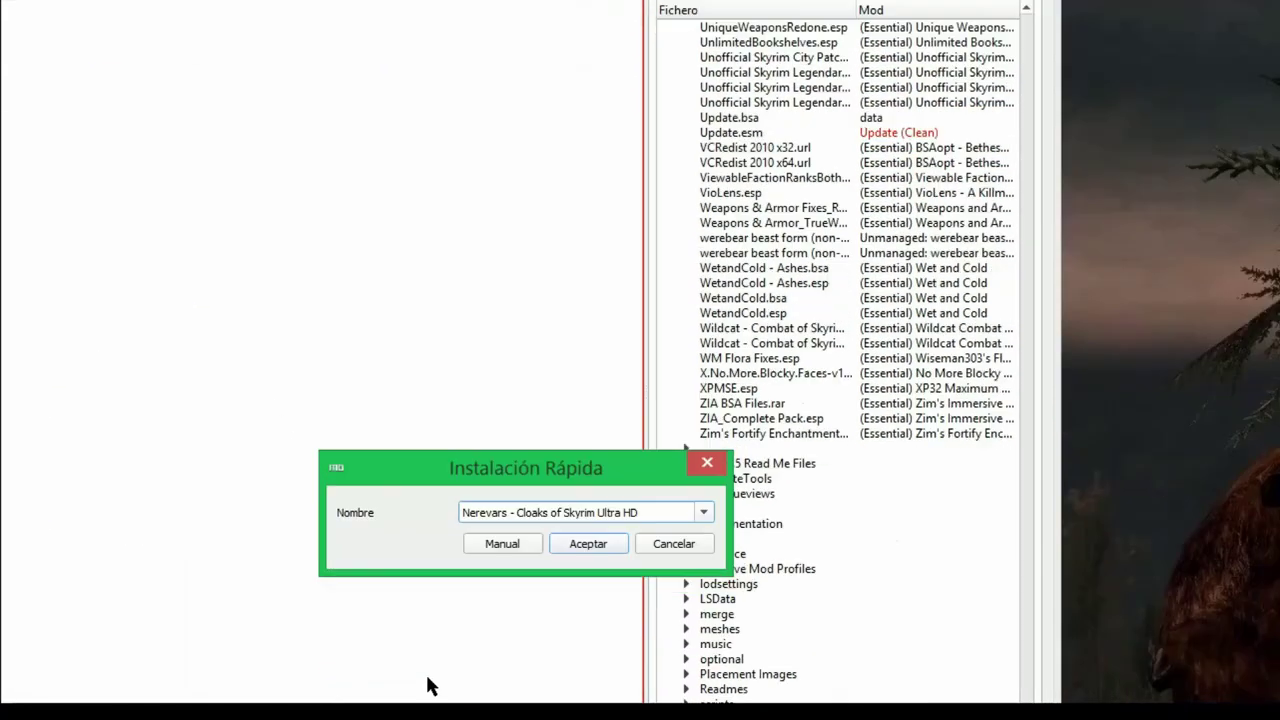
- Manually install the archive as "(YouTube) Nerevars - Cloaks of Skyrim Ultra HD" with its Data folder as data directory, and enable the mod
click(511, 673)
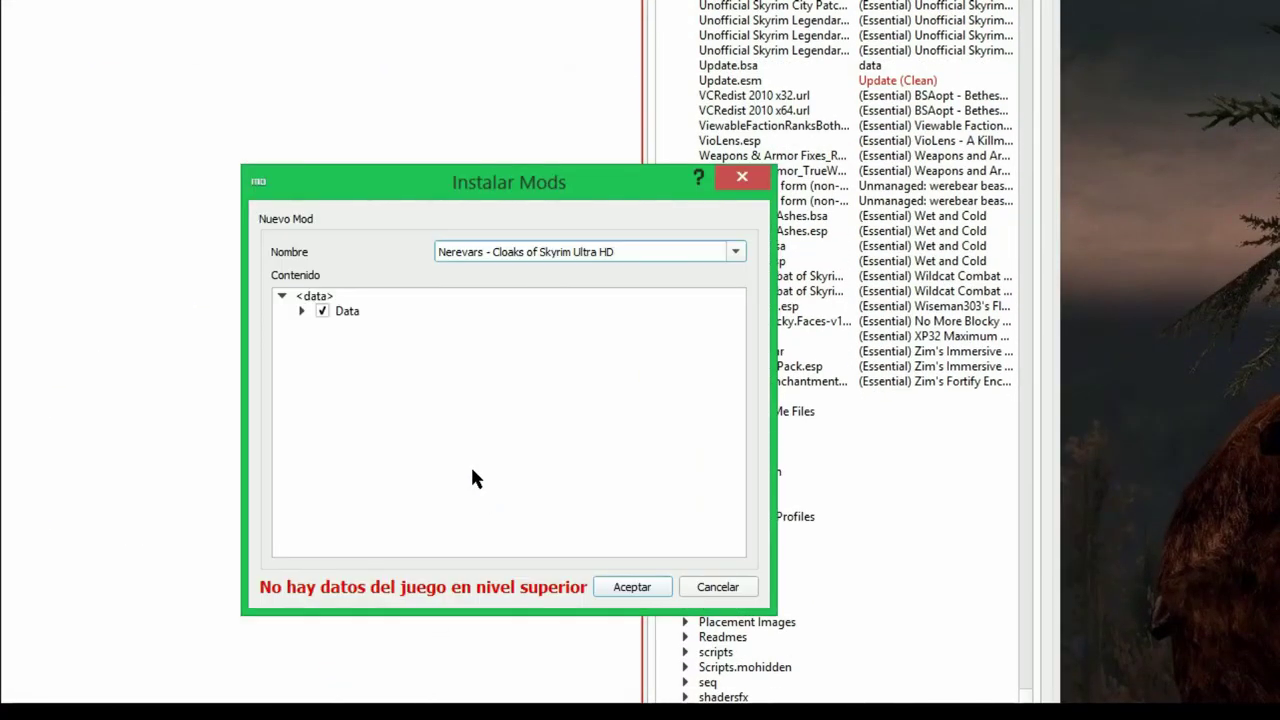
right_click(366, 311)
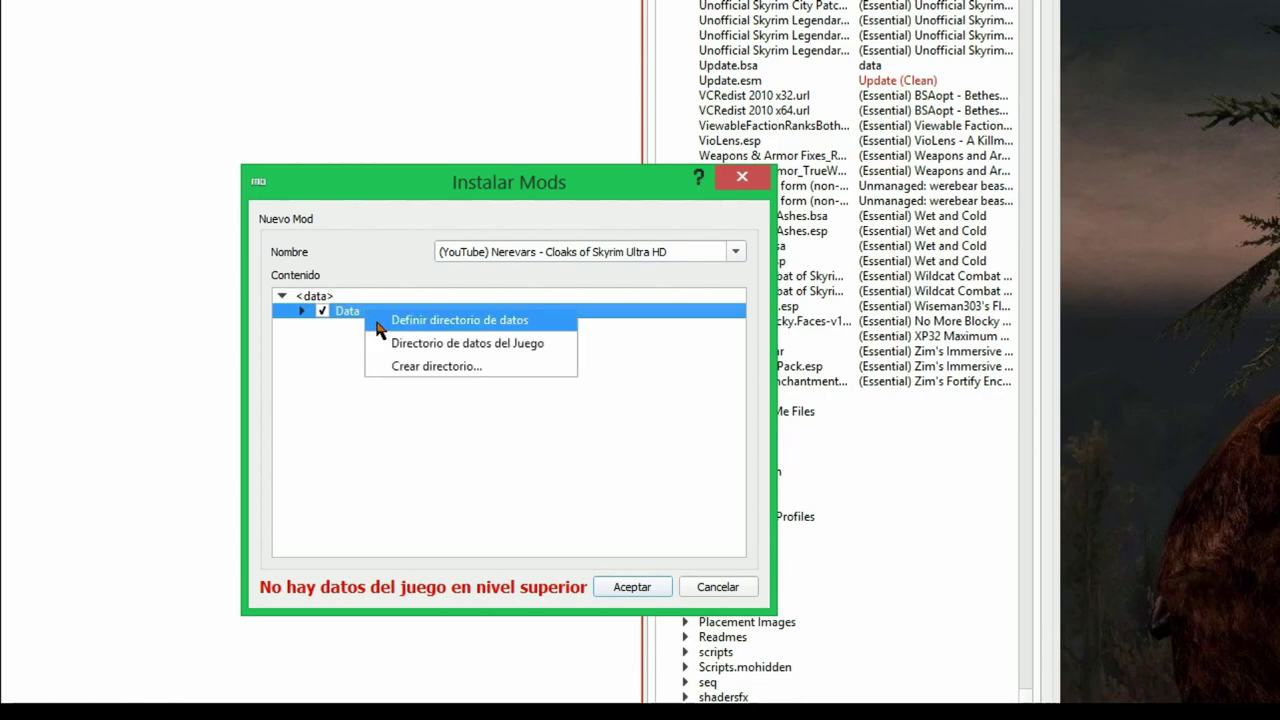
click(376, 322)
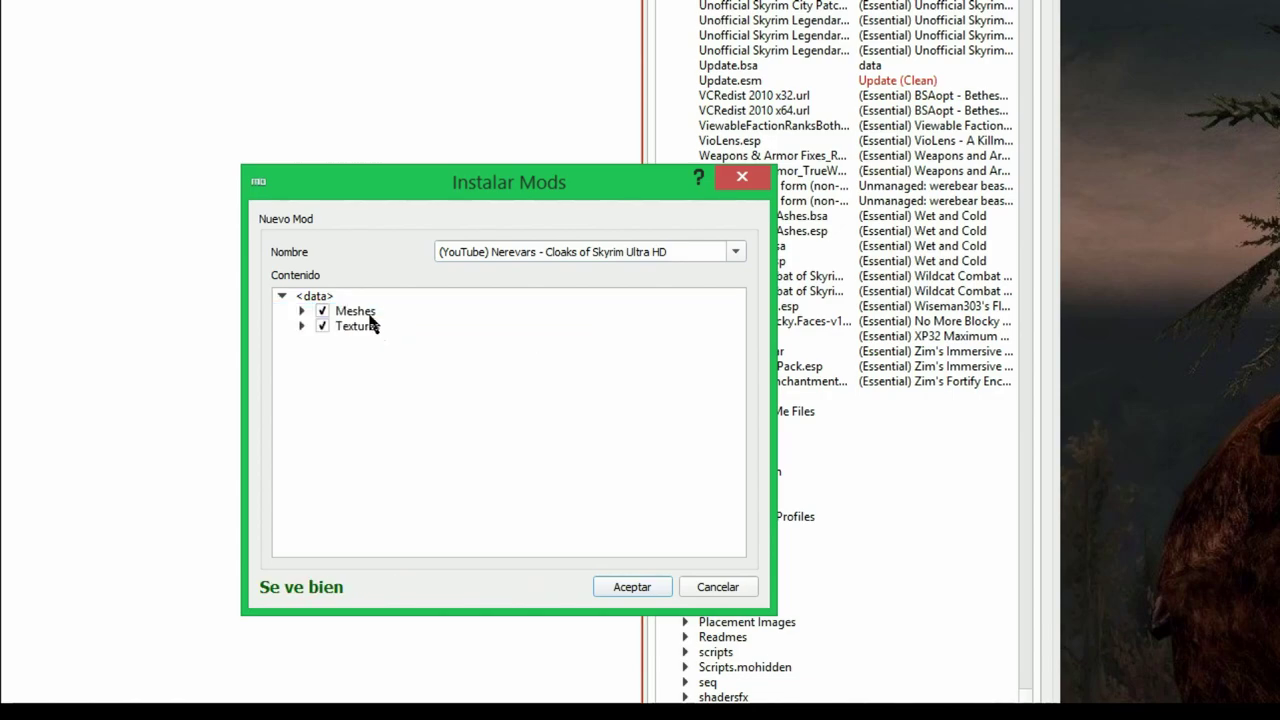
click(639, 586)
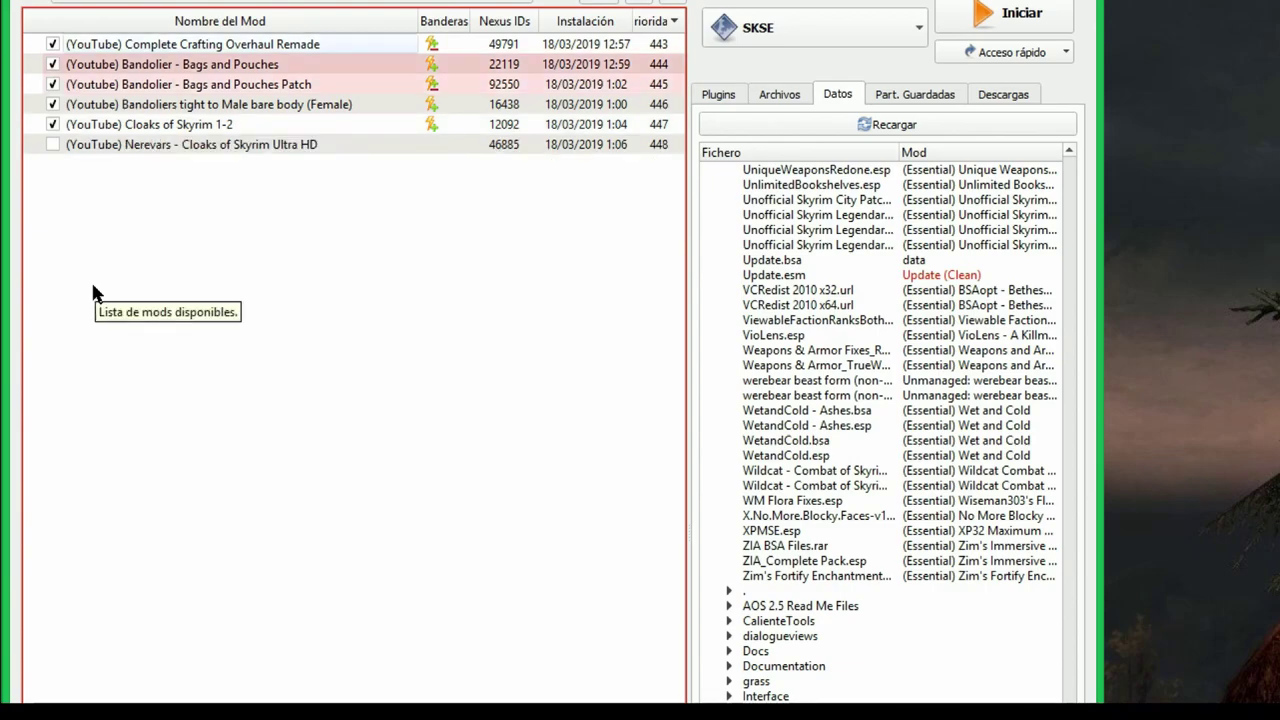
click(52, 144)
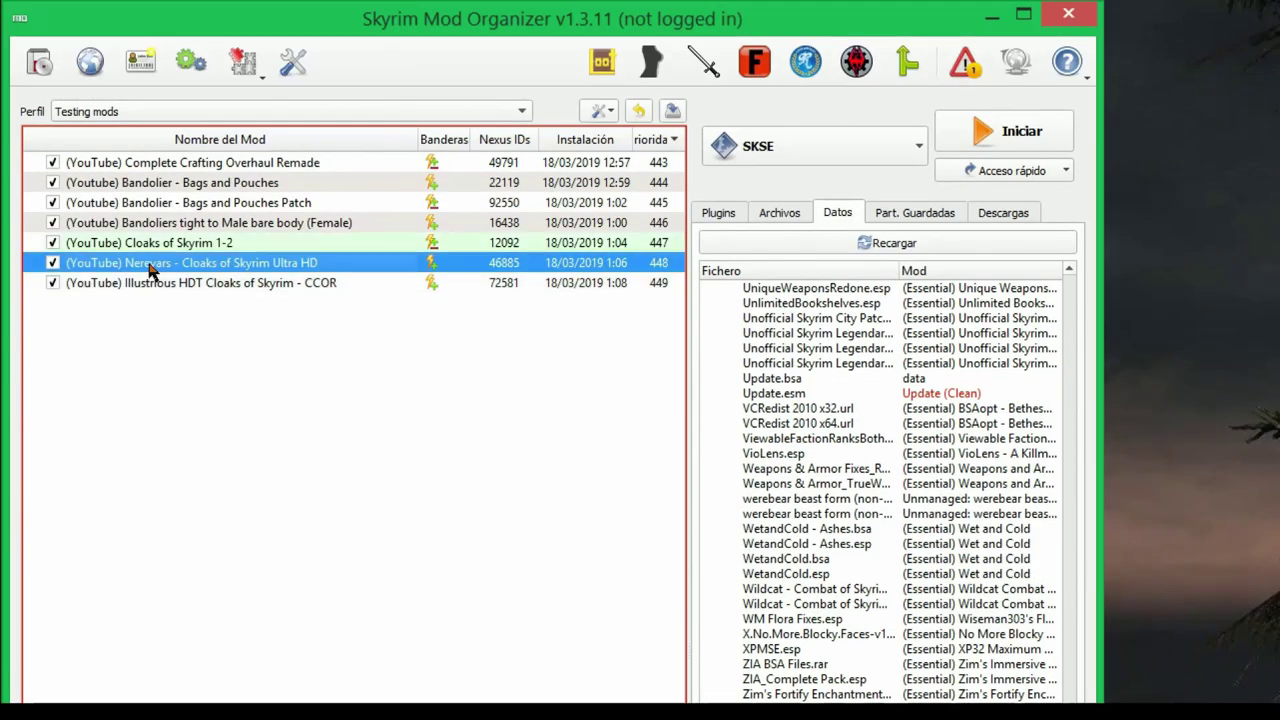
- Open the file tree of the Nerevars - Cloaks of Skyrim Ultra HD mod and expand Textures, Clothes and Cloaksofskyrim
double_click(150, 268)
click(515, 494)
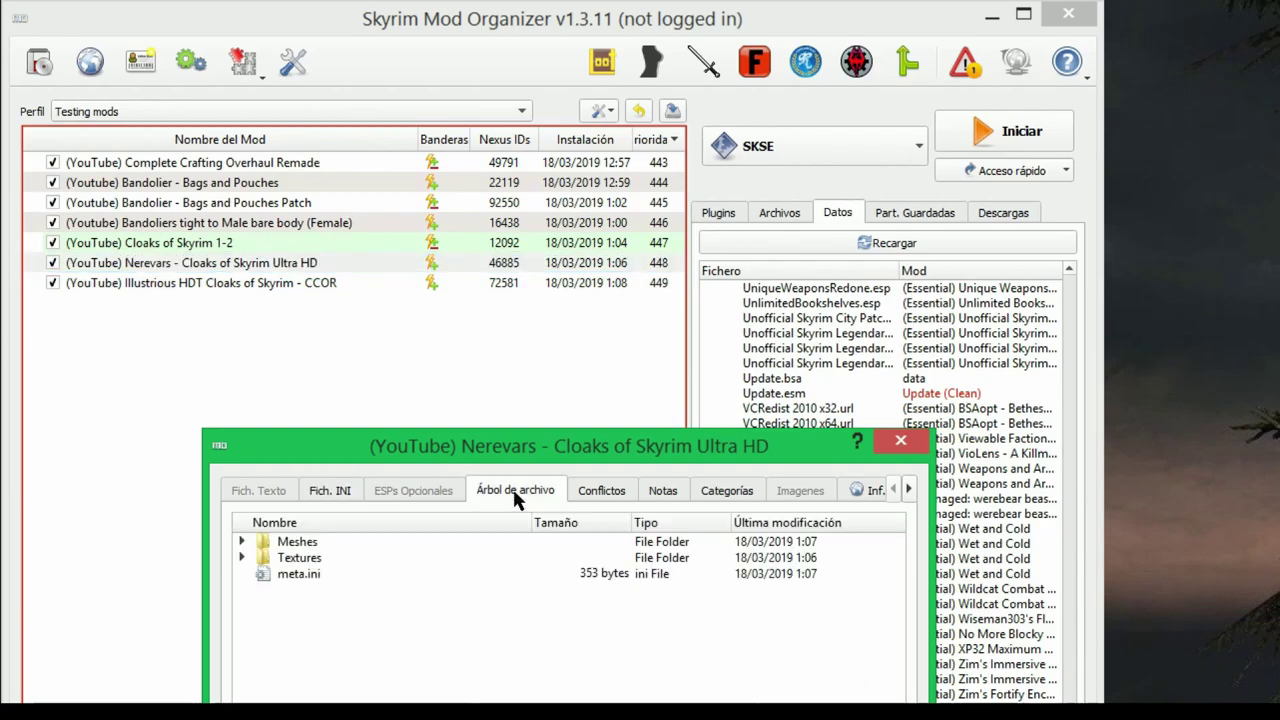
click(301, 559)
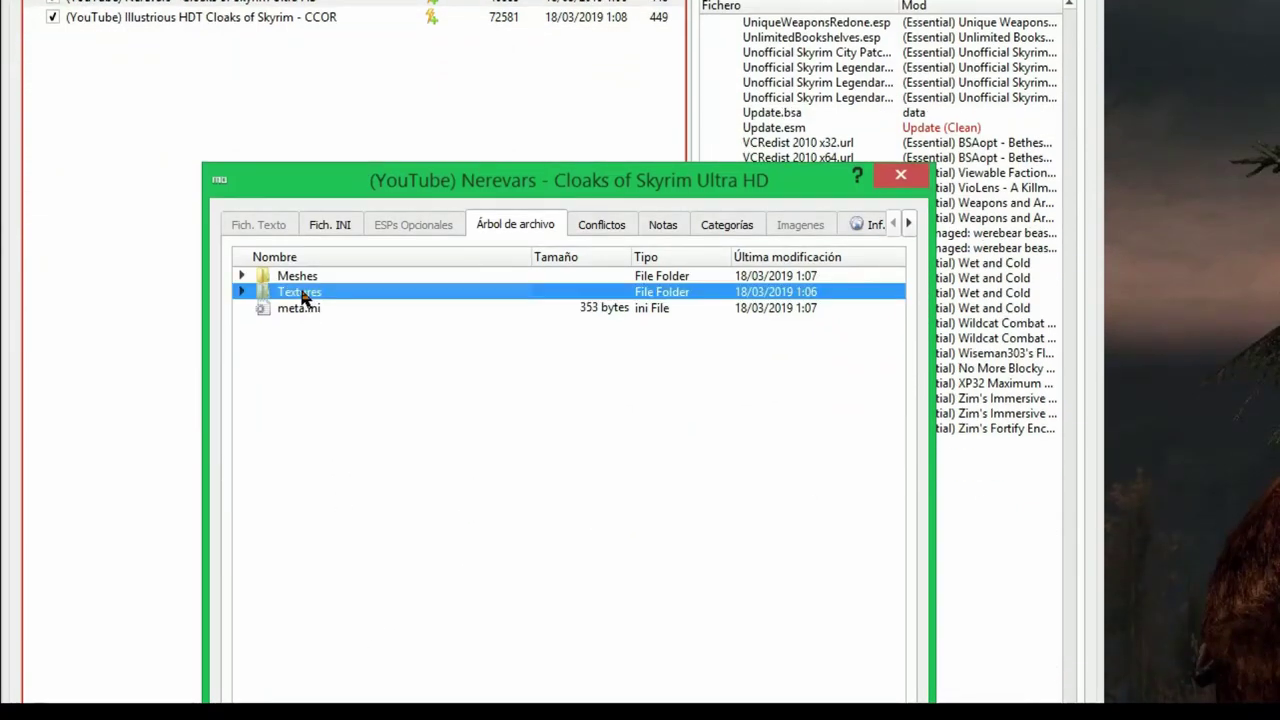
key(Right)
key(Down)
key(Right)
key(Down)
key(Down)
key(Up)
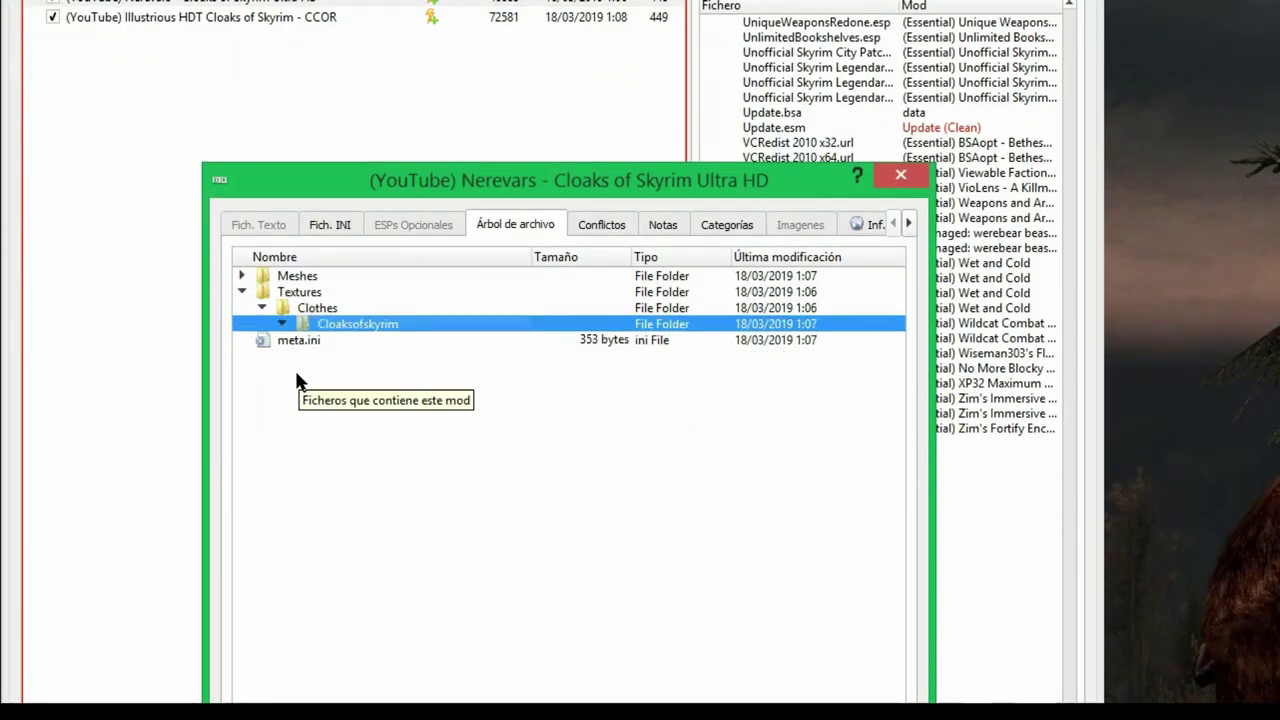
key(Right)
key(Right)
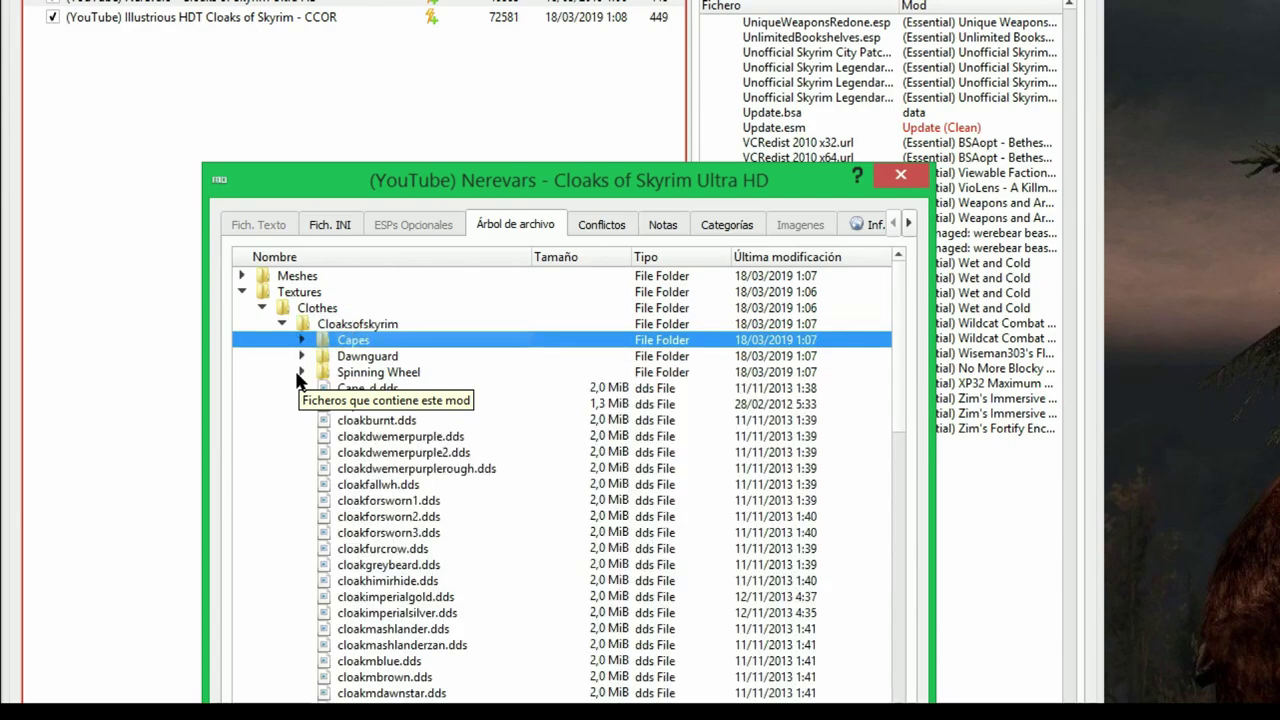
key(Down)
key(Down)
key(Down)
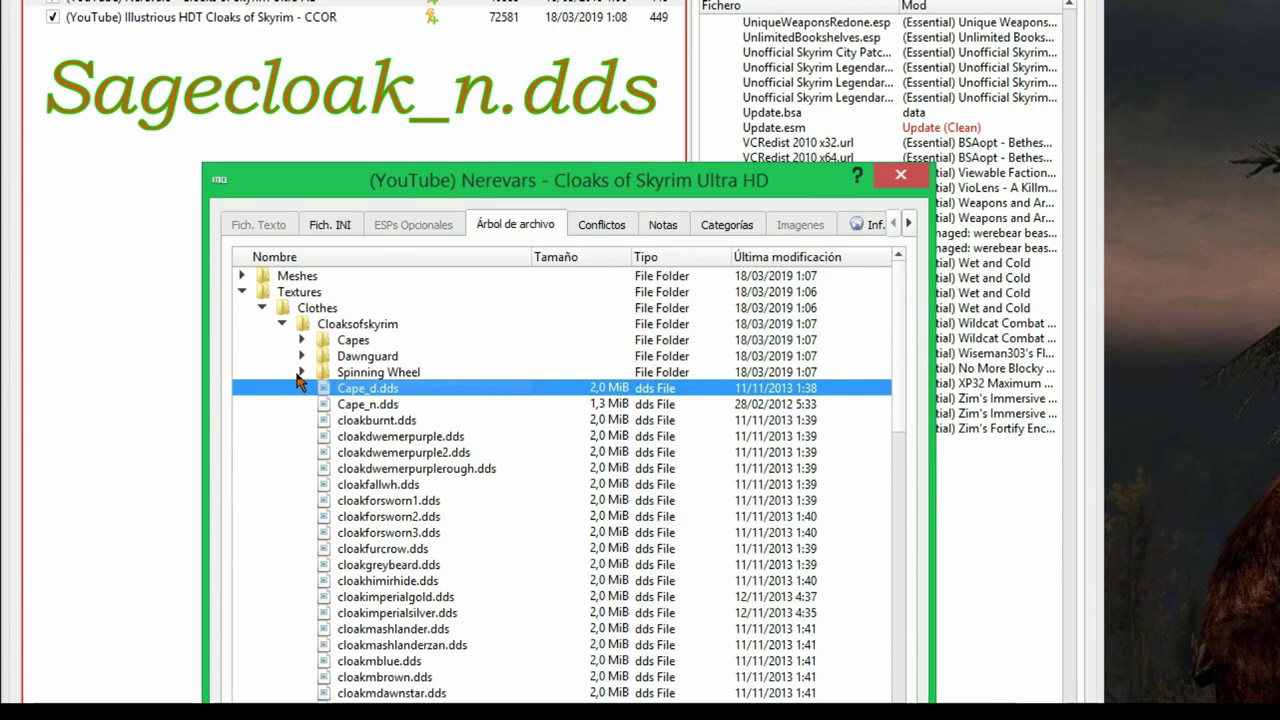
- Locate sagecloak_n.dds in the Cloaksofskyrim texture folder and bring up its option for hiding the file
scroll(365, 515, down, 15)
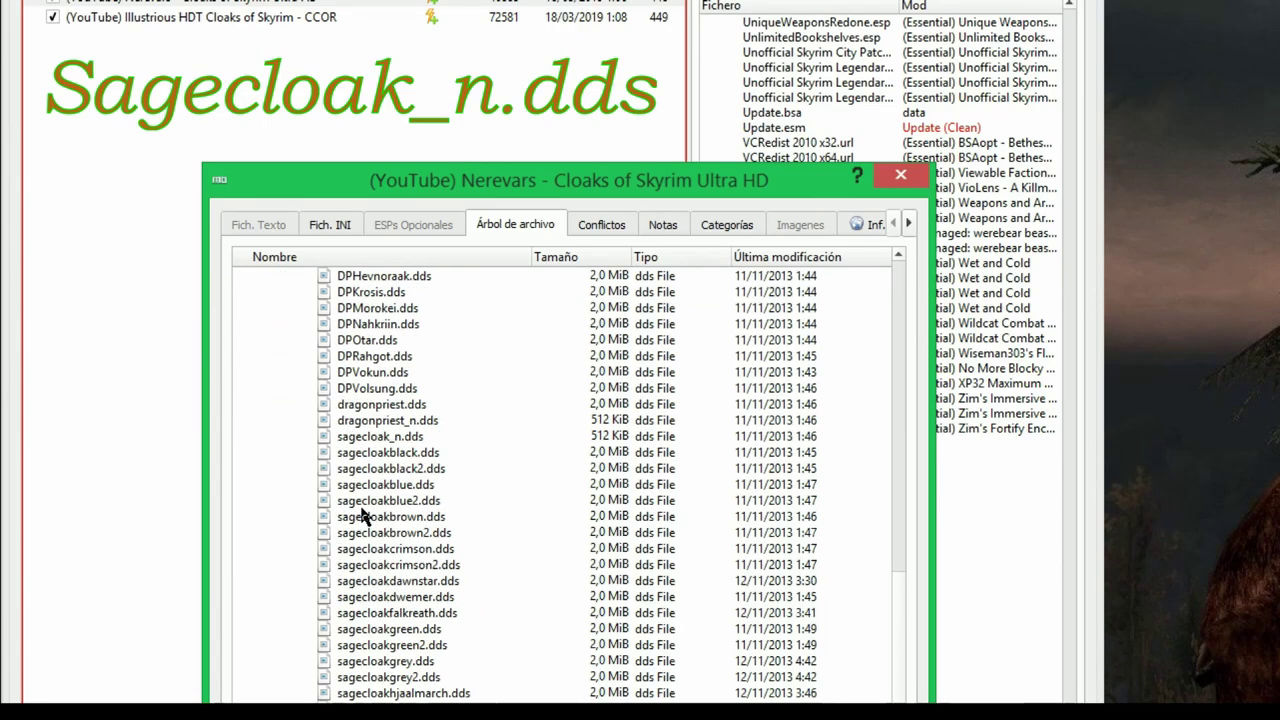
click(393, 437)
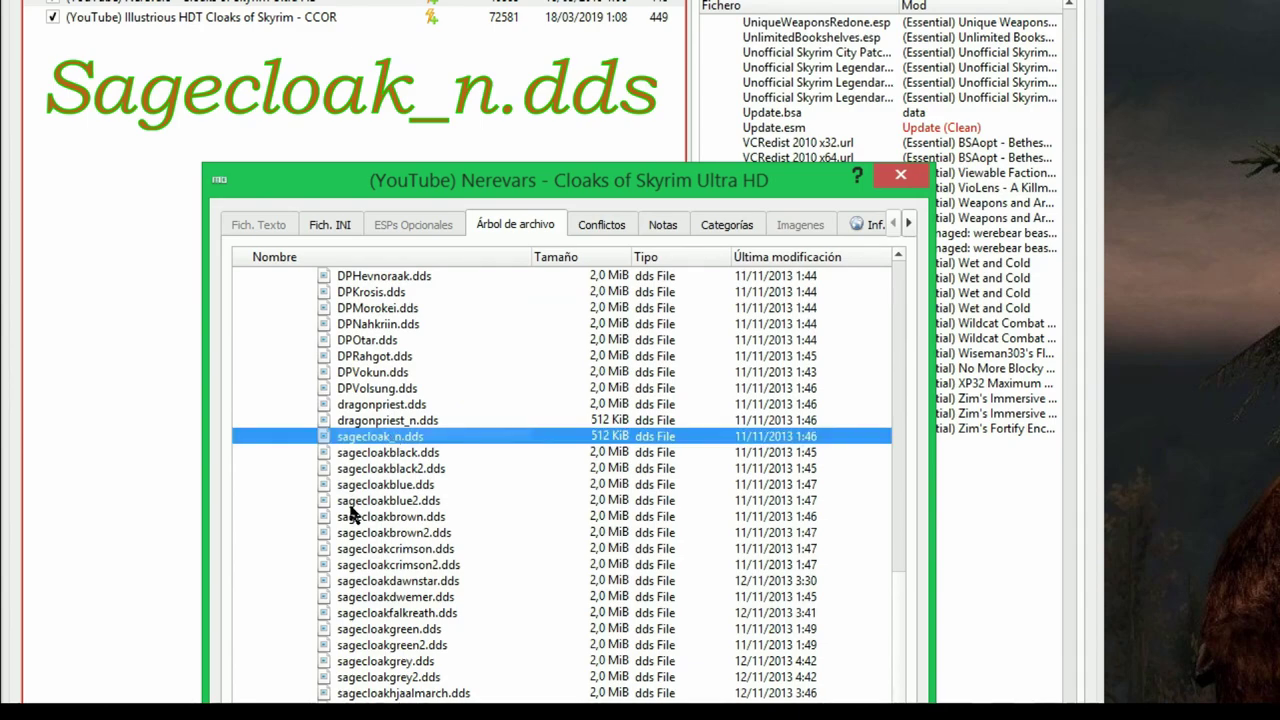
right_click(381, 437)
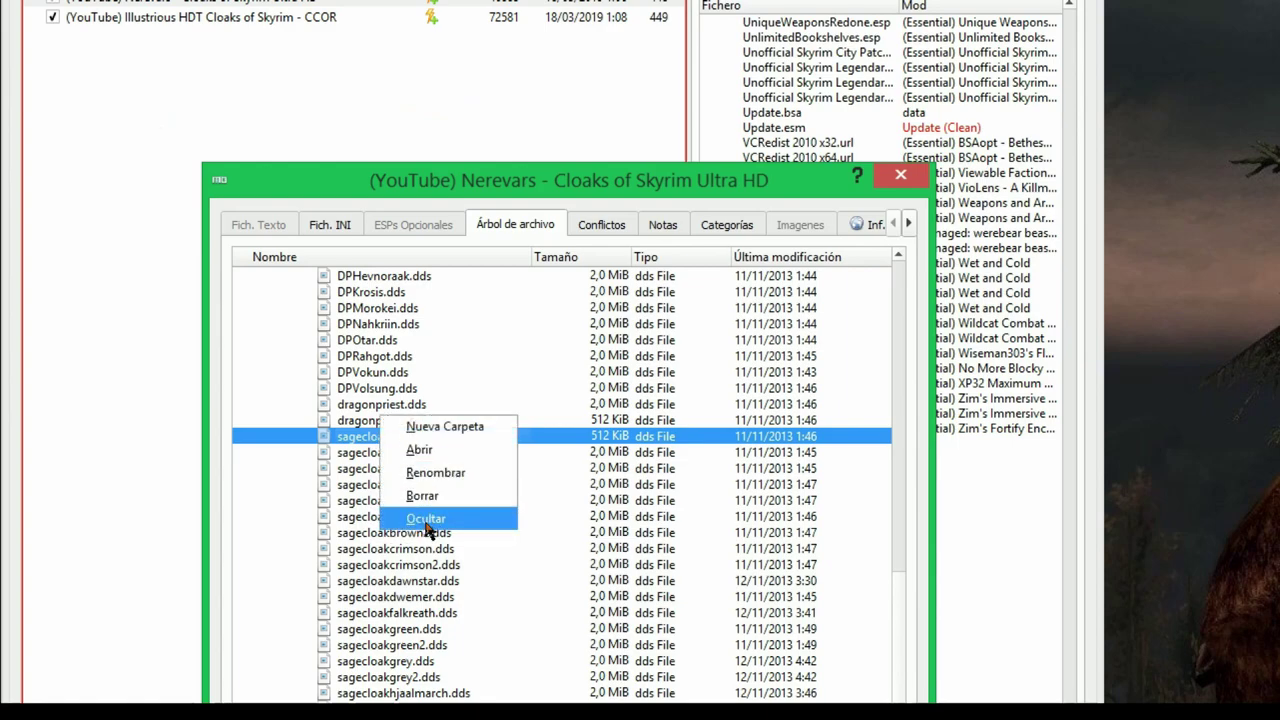
click(276, 452)
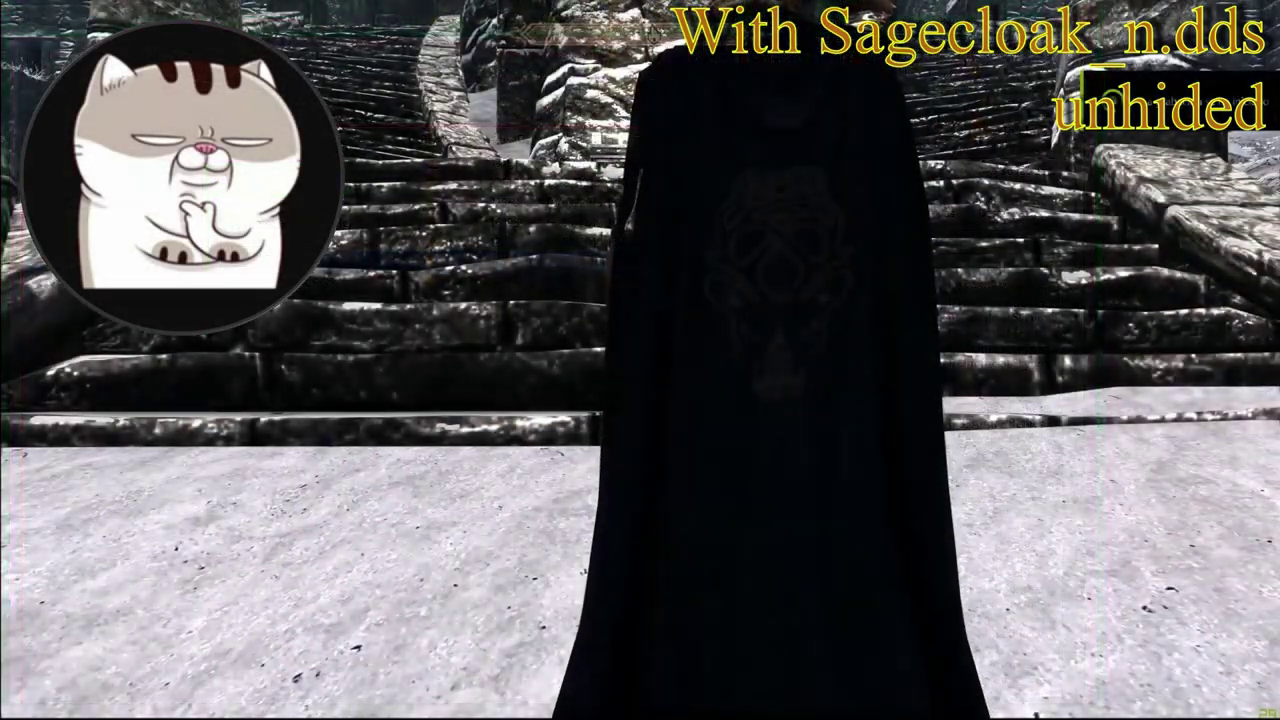
- Equip the Falkreath Cape from the apparel inventory to compare its look with the Falkreath Cloak
key(i)
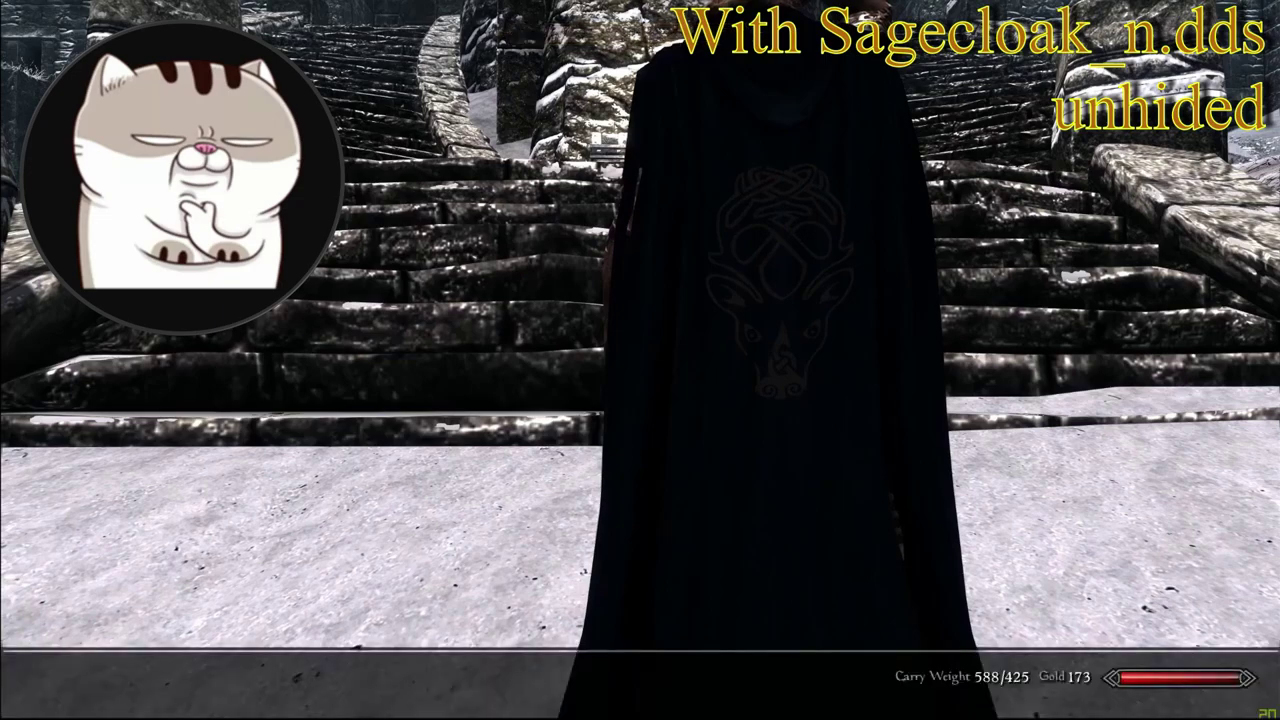
key(Return)
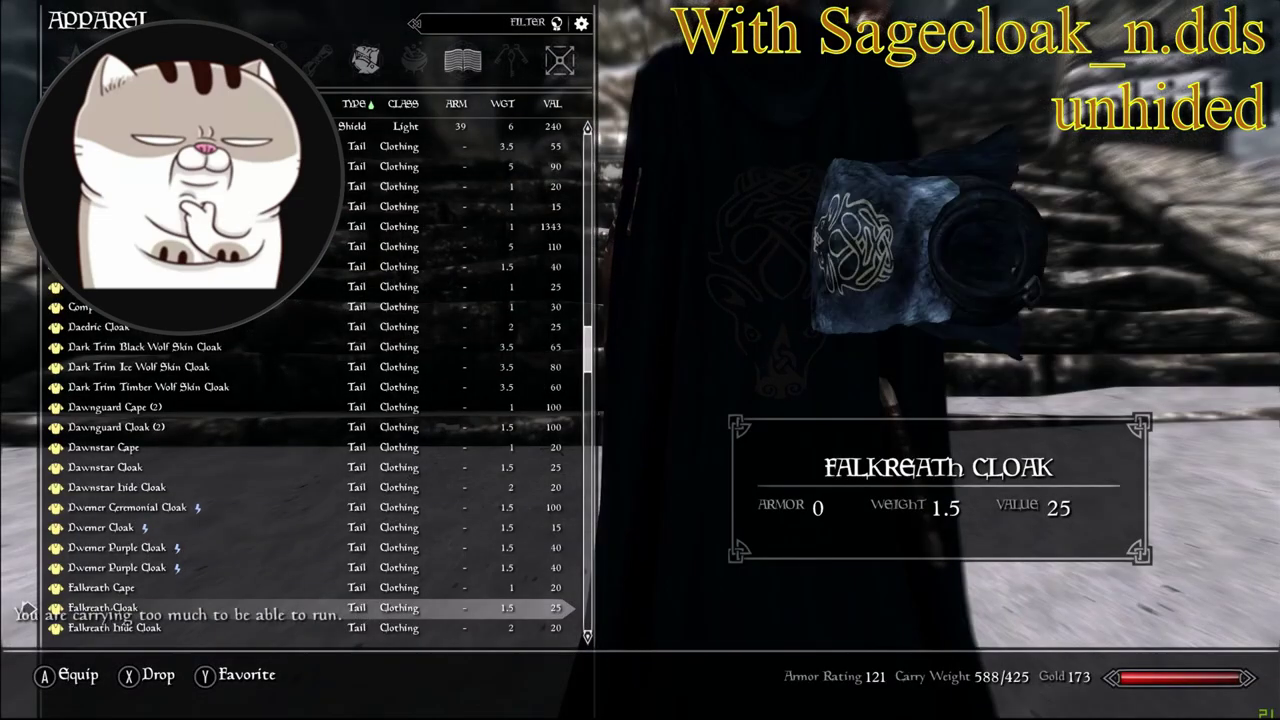
key(Down)
key(Down)
key(Down)
key(Up)
key(Up)
key(Up)
key(Up)
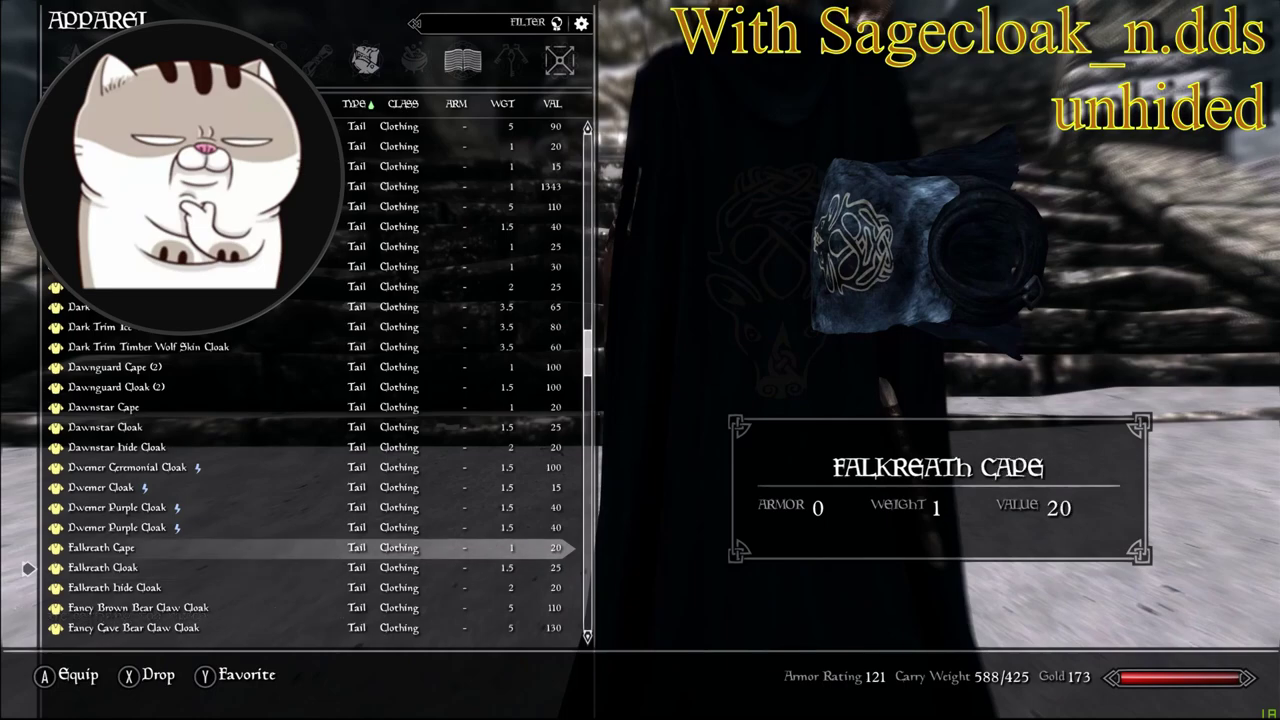
key(Return)
key(Down)
key(Down)
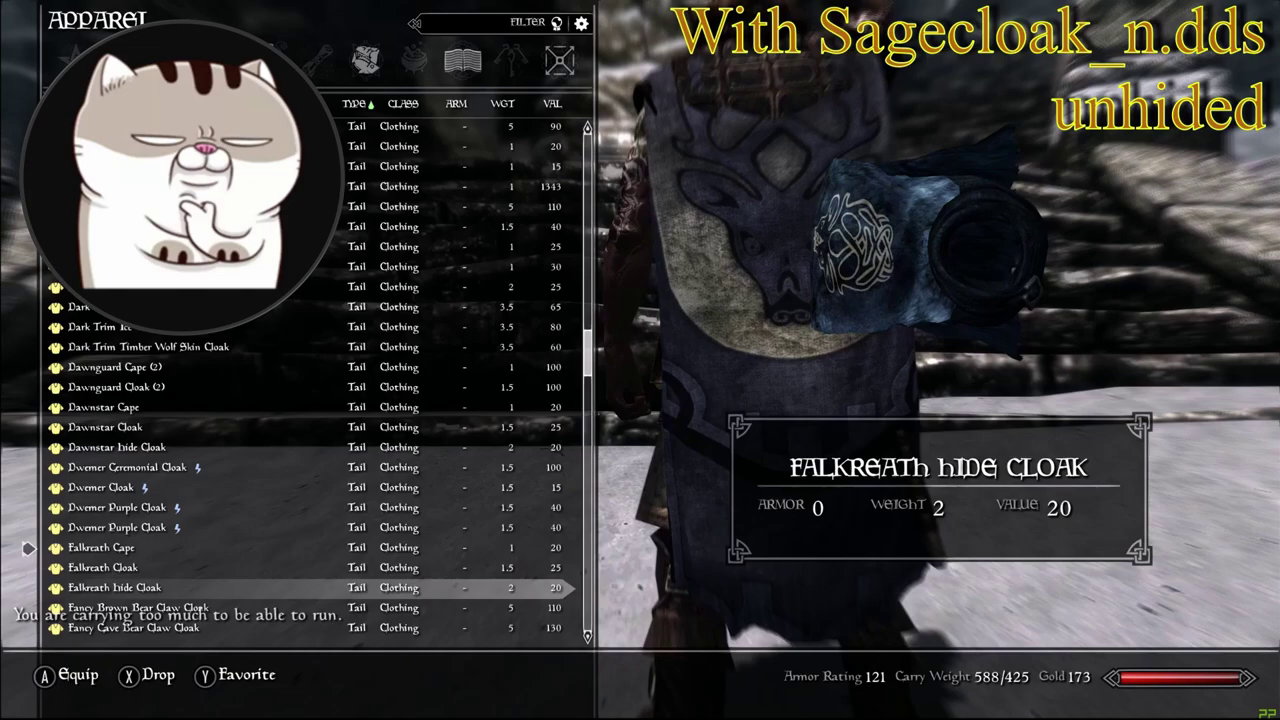
- Try the Falkreath cape variants again, equip the Falkreath Cloak and return to the game view to inspect it
key(Return)
key(Up)
key(Up)
key(Return)
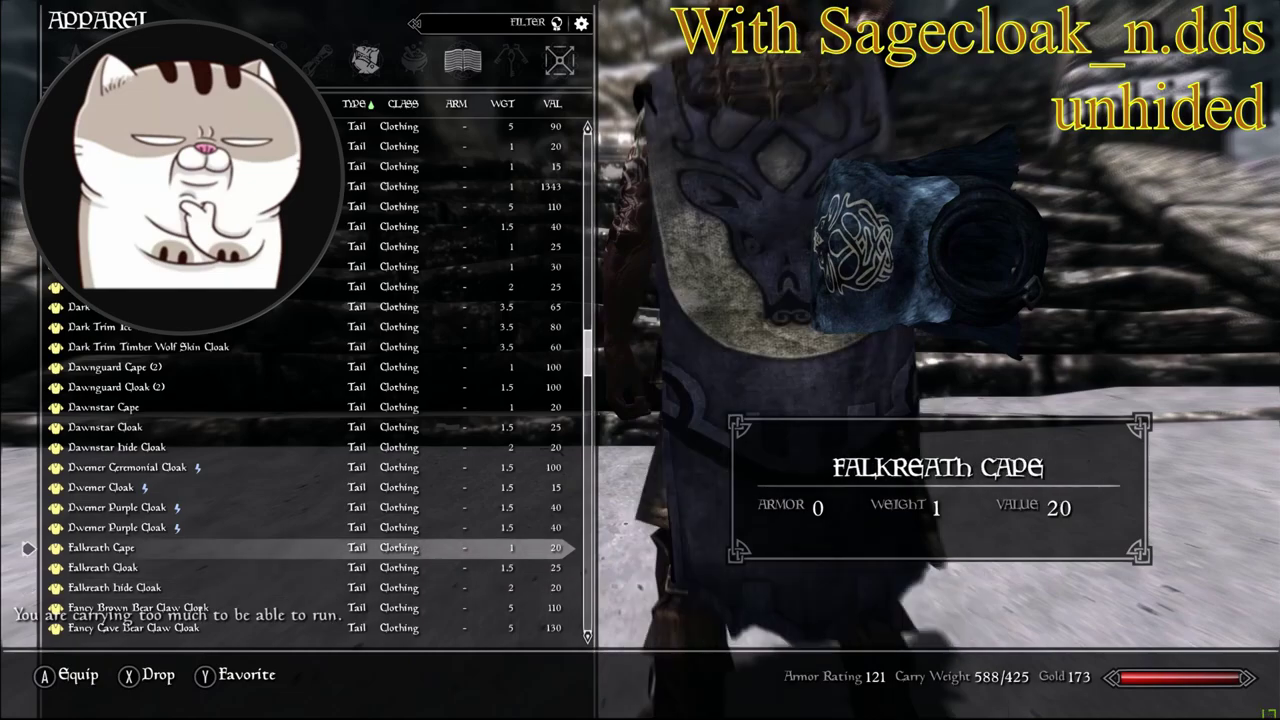
key(Down)
key(Return)
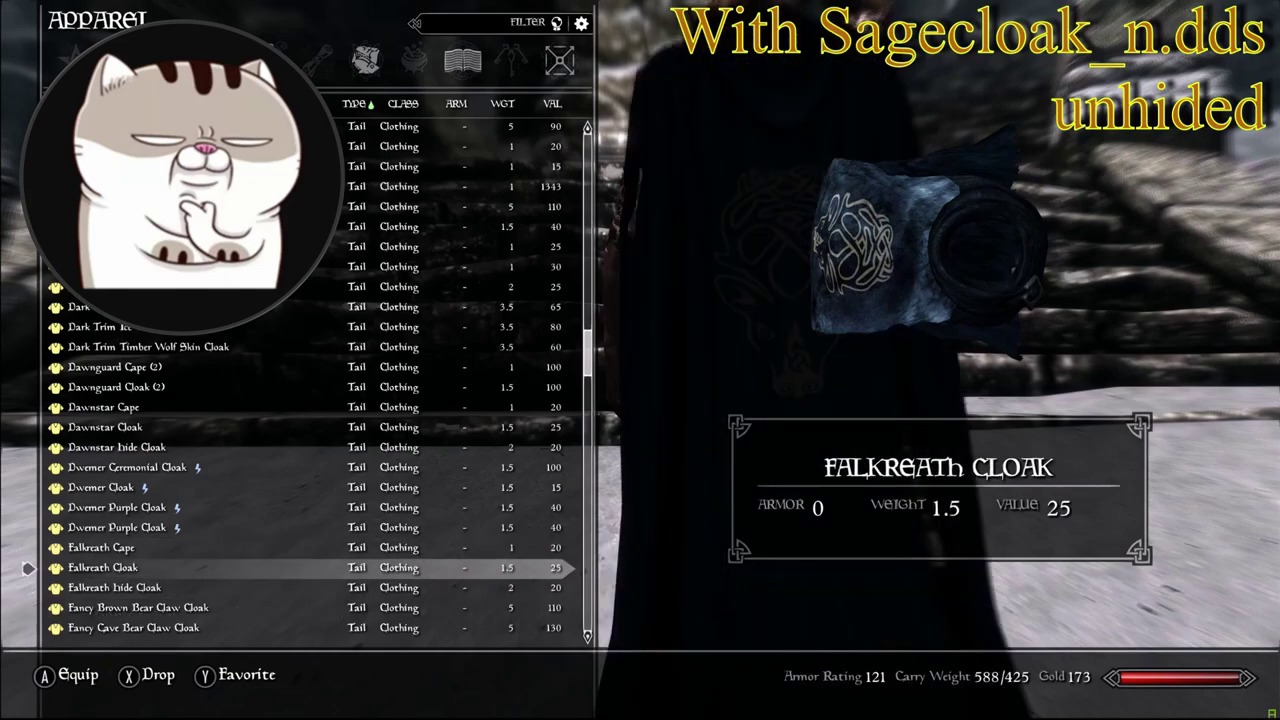
key(Escape)
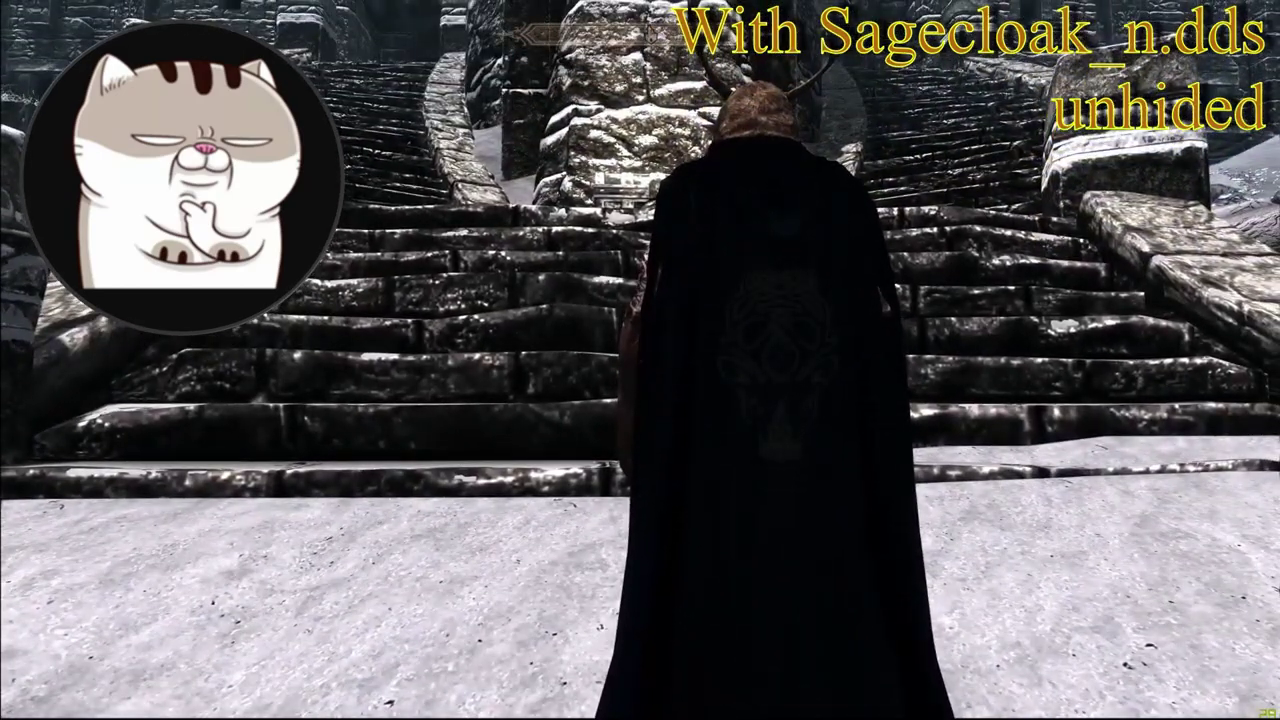
- Wear the Falkreath Hide Cloak and the Fine White Cloak from the apparel inventory to check their textures in the game view
key(i)
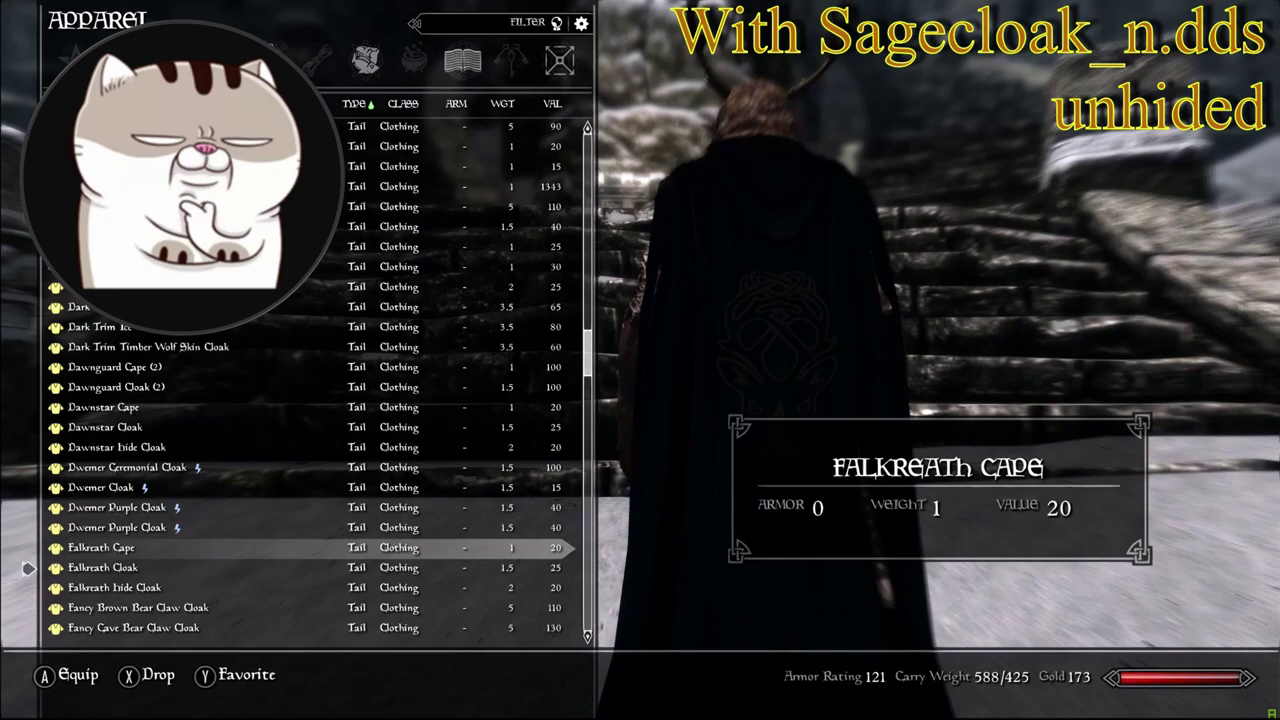
key(Down)
key(Down)
key(Down)
key(Down)
key(Up)
key(Up)
key(Up)
key(Up)
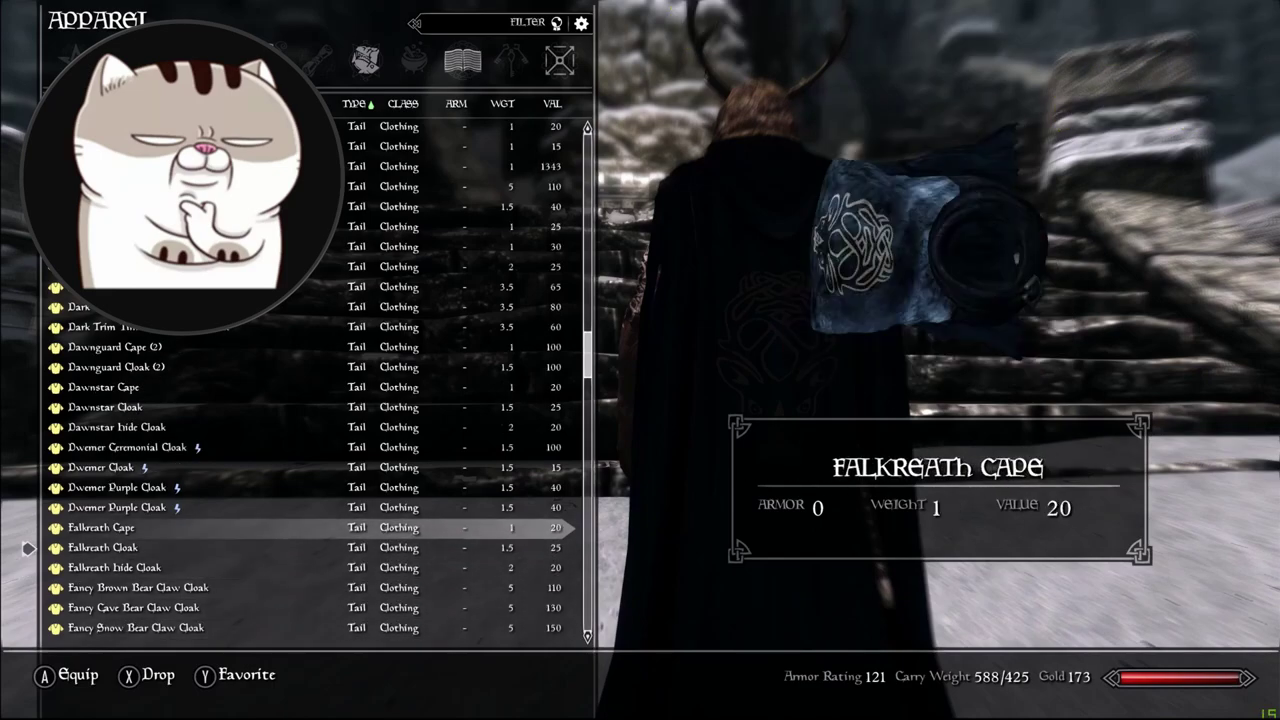
scroll(28, 400, down, 5)
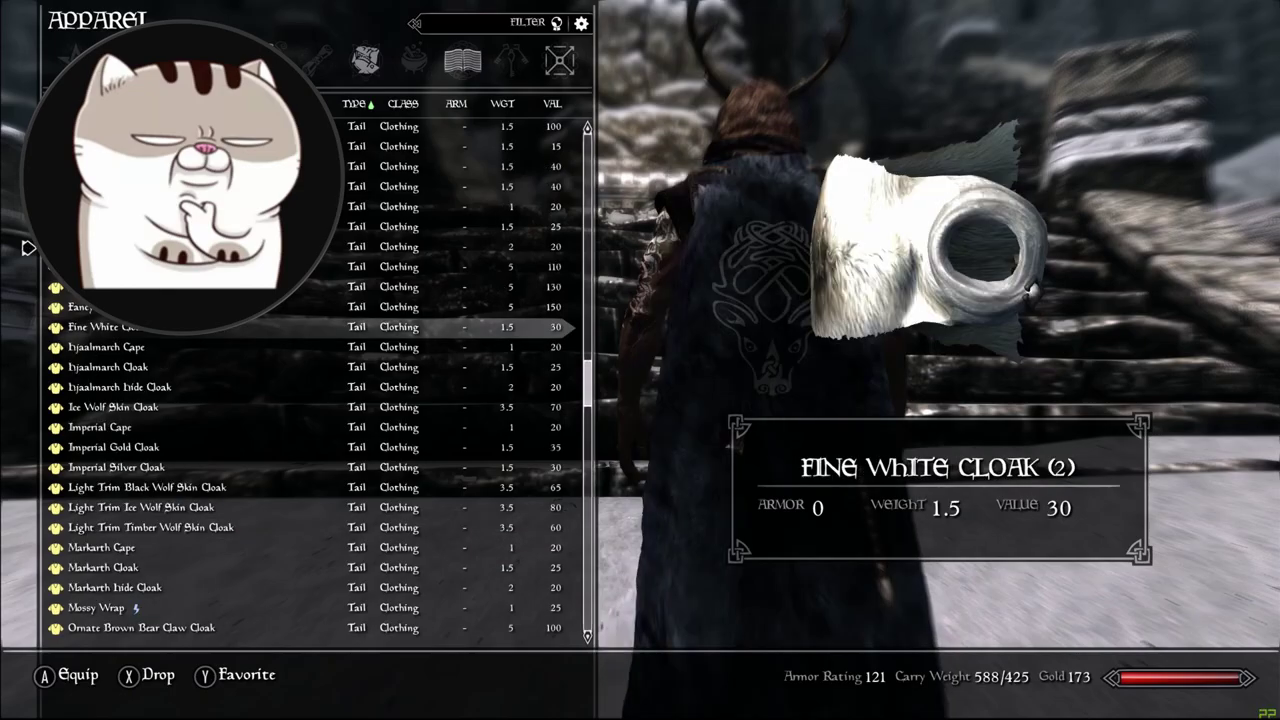
key(Return)
key(Tab)
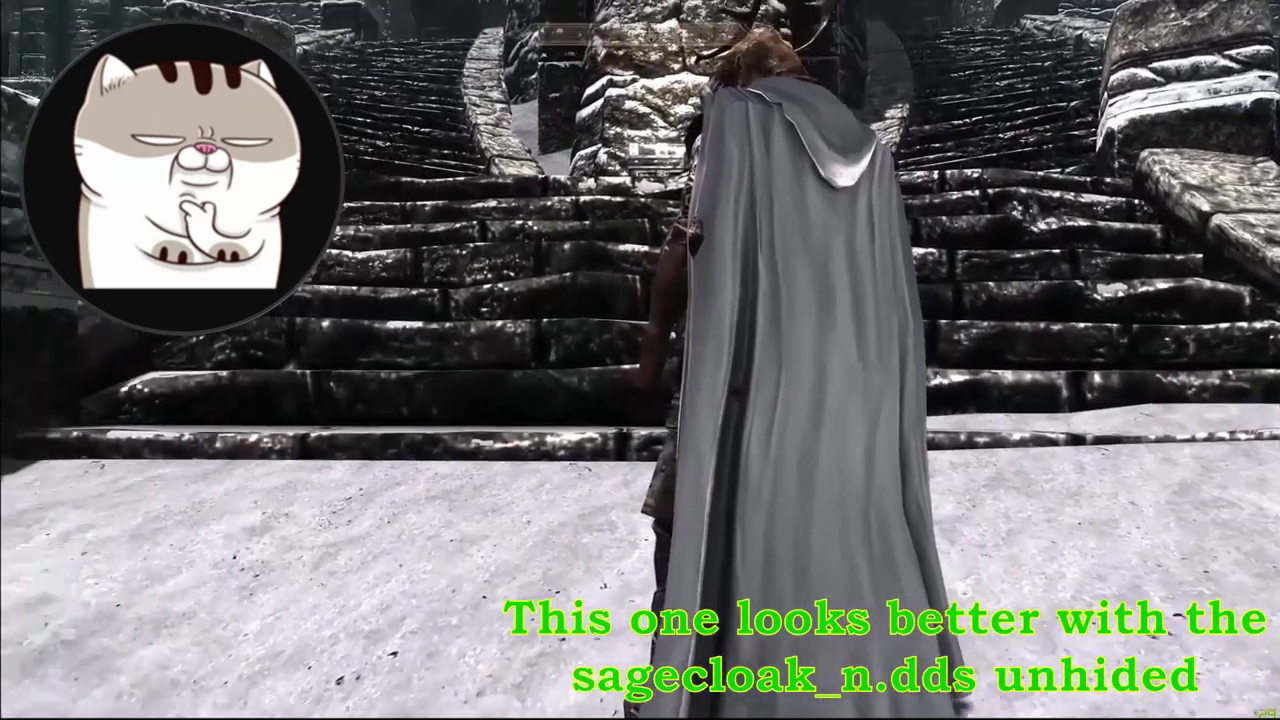
- Find the Whiterun Hide Cloak in the apparel inventory and equip it to examine its texture
key(i)
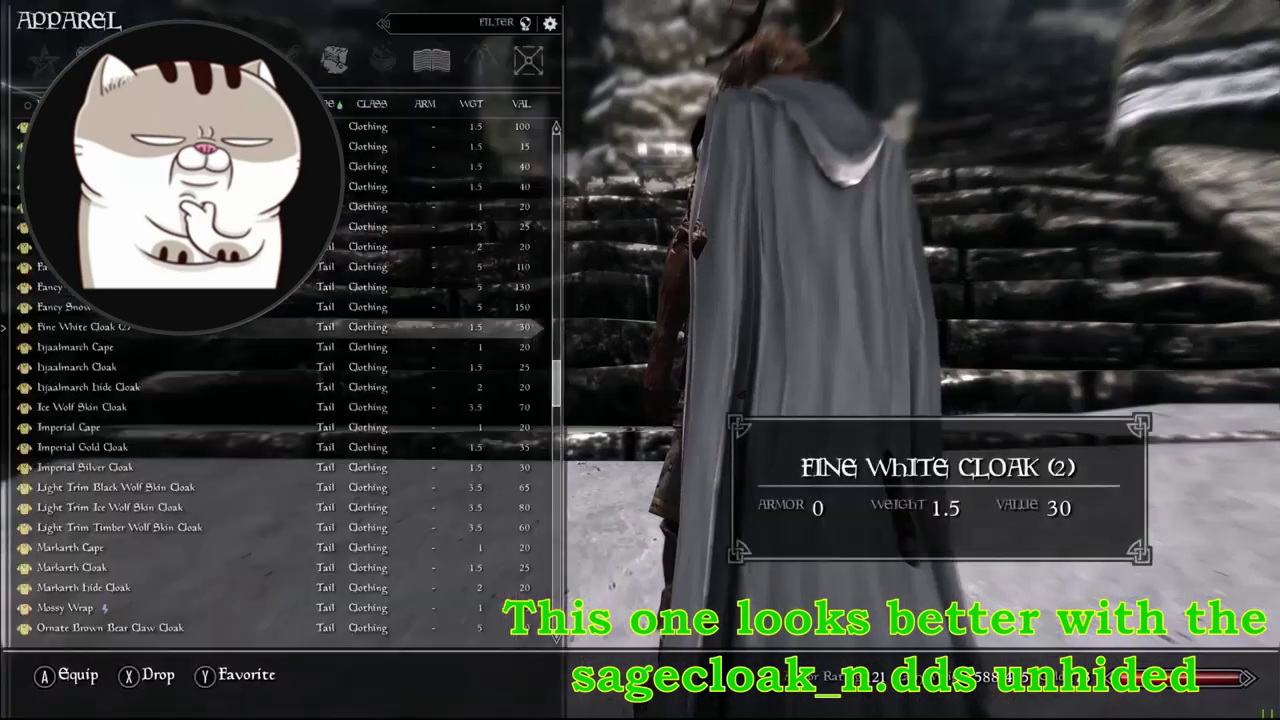
key(Down)
key(Down)
key(Down)
key(Down)
key(Down)
key(Down)
key(Down)
key(Down)
key(Down)
key(Down)
key(Down)
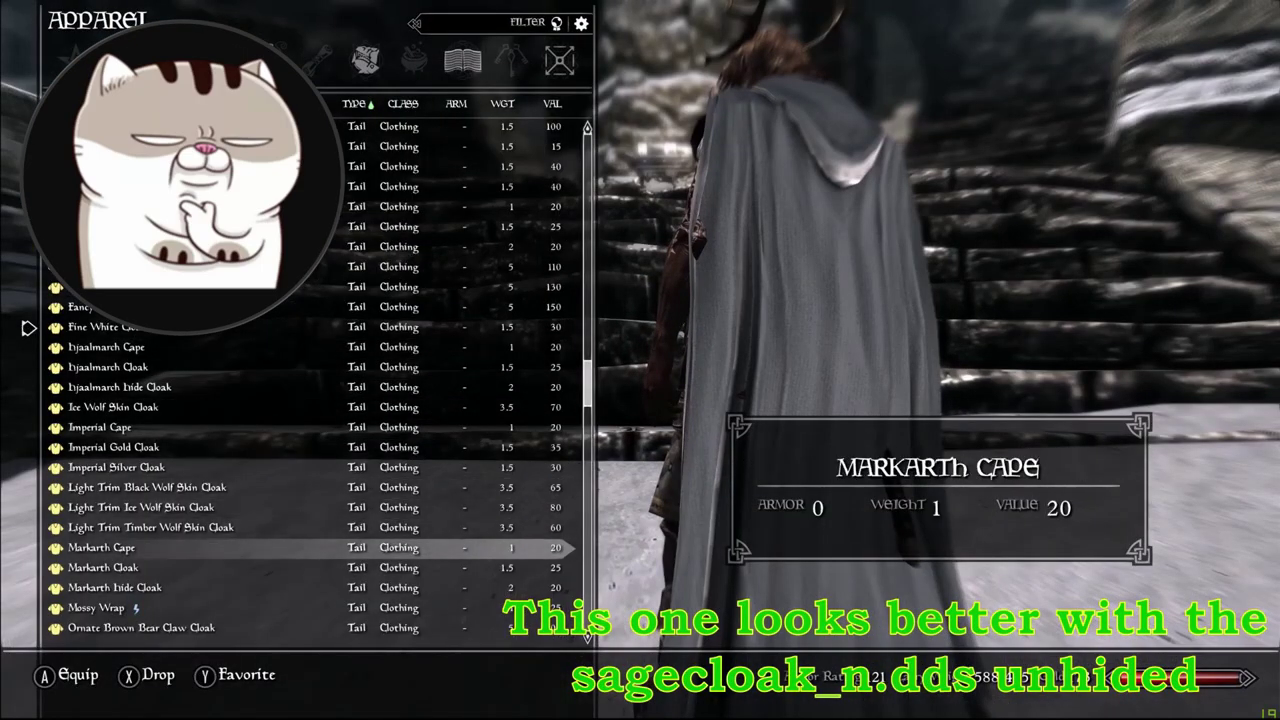
key(Down)
key(Down)
key(Down)
key(Down)
key(Down)
key(Down)
key(Down)
key(Down)
key(Down)
key(Down)
key(Down)
key(Down)
key(Down)
key(Down)
key(Down)
key(Down)
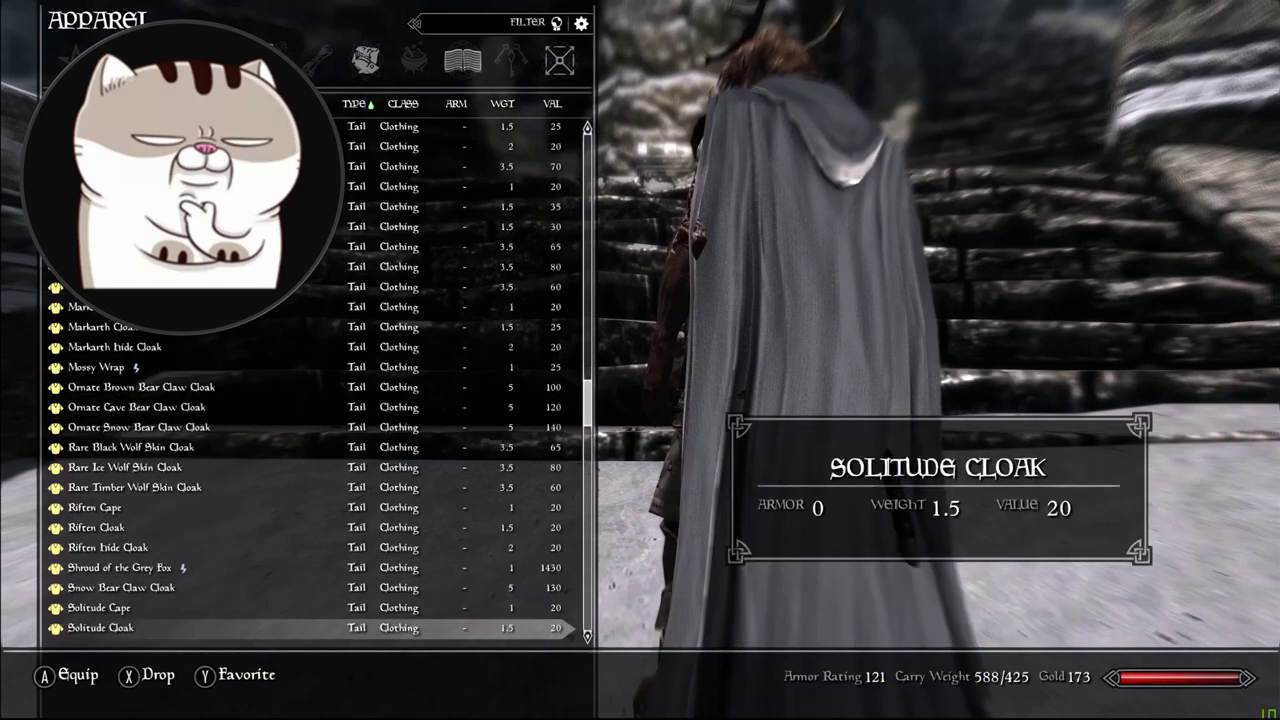
key(Down)
key(Down)
key(Down)
key(Down)
key(Down)
key(Down)
key(Down)
key(Down)
key(Down)
key(Down)
key(Return)
- Equip the Whiterun Cloak, compare it with the Whiterun Cape entry and leave the inventory
key(Up)
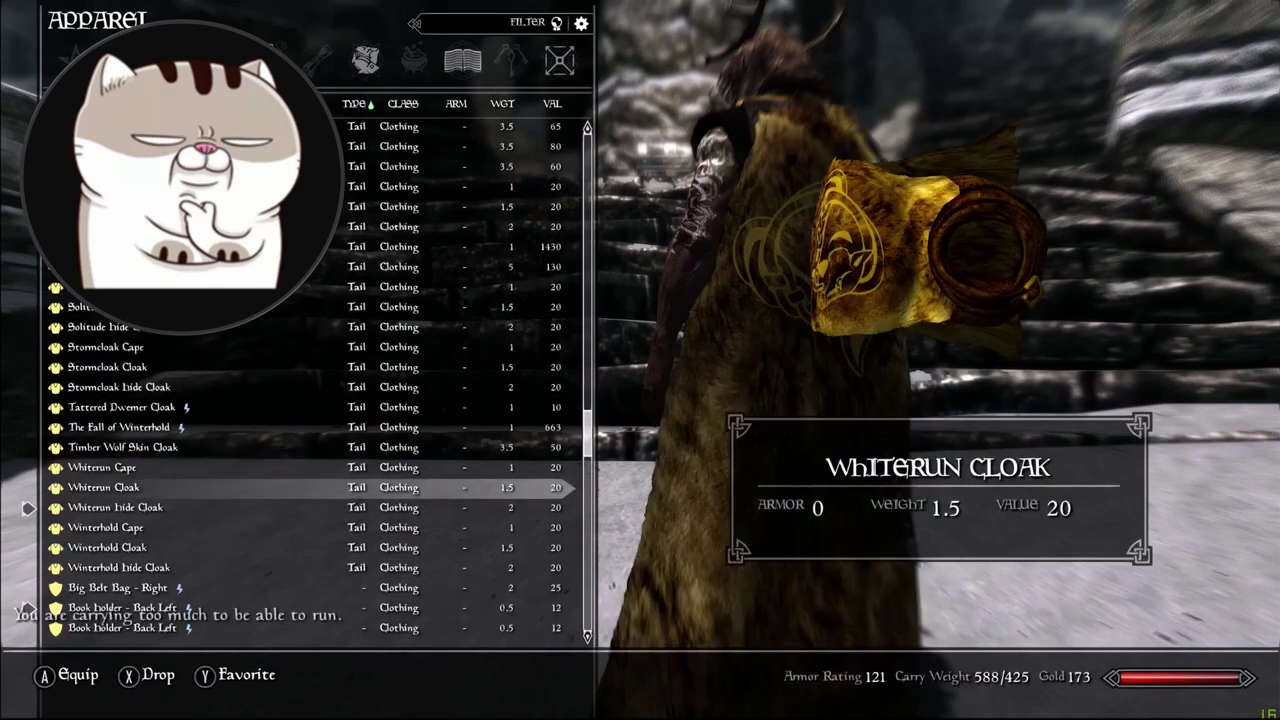
key(Return)
key(Up)
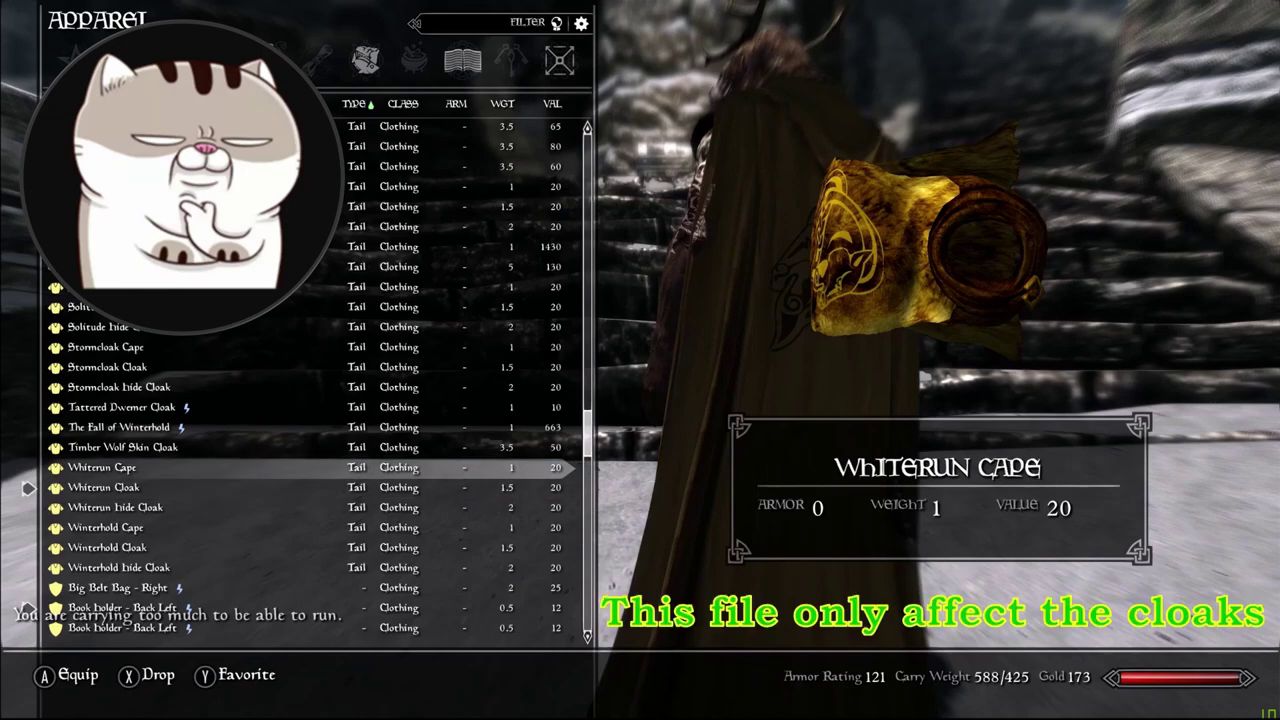
key(Return)
key(Down)
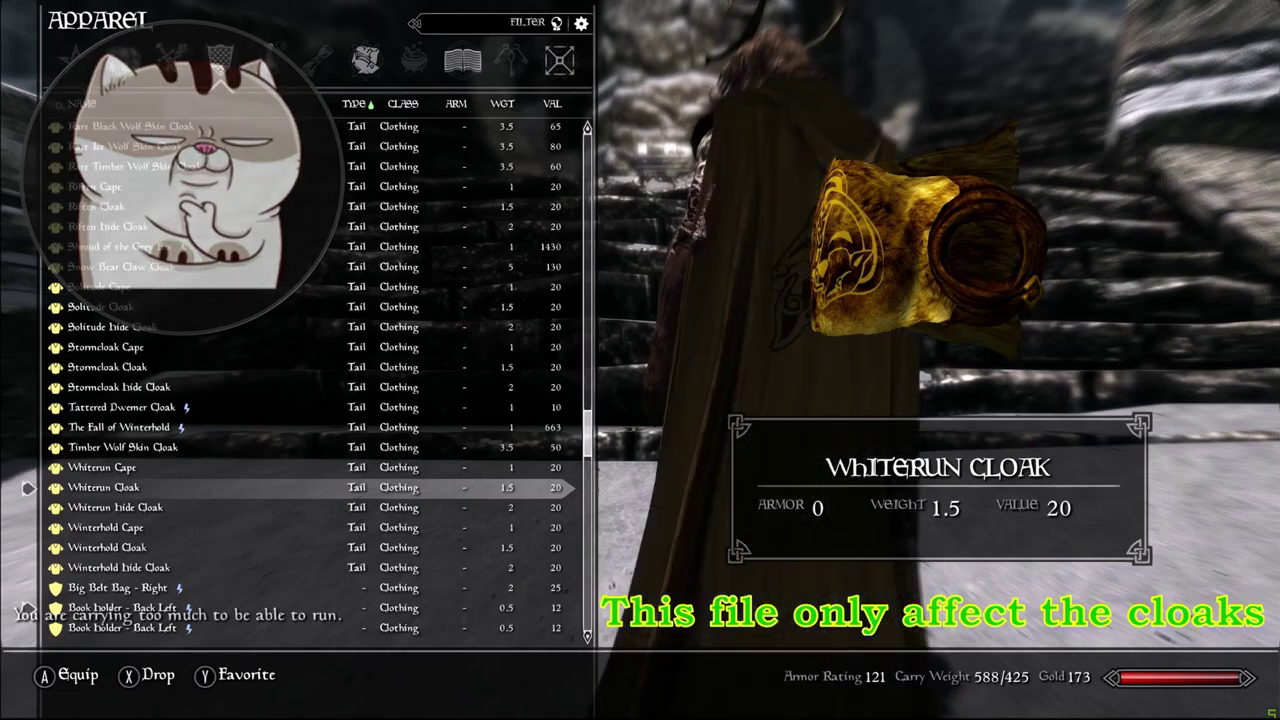
key(Tab)
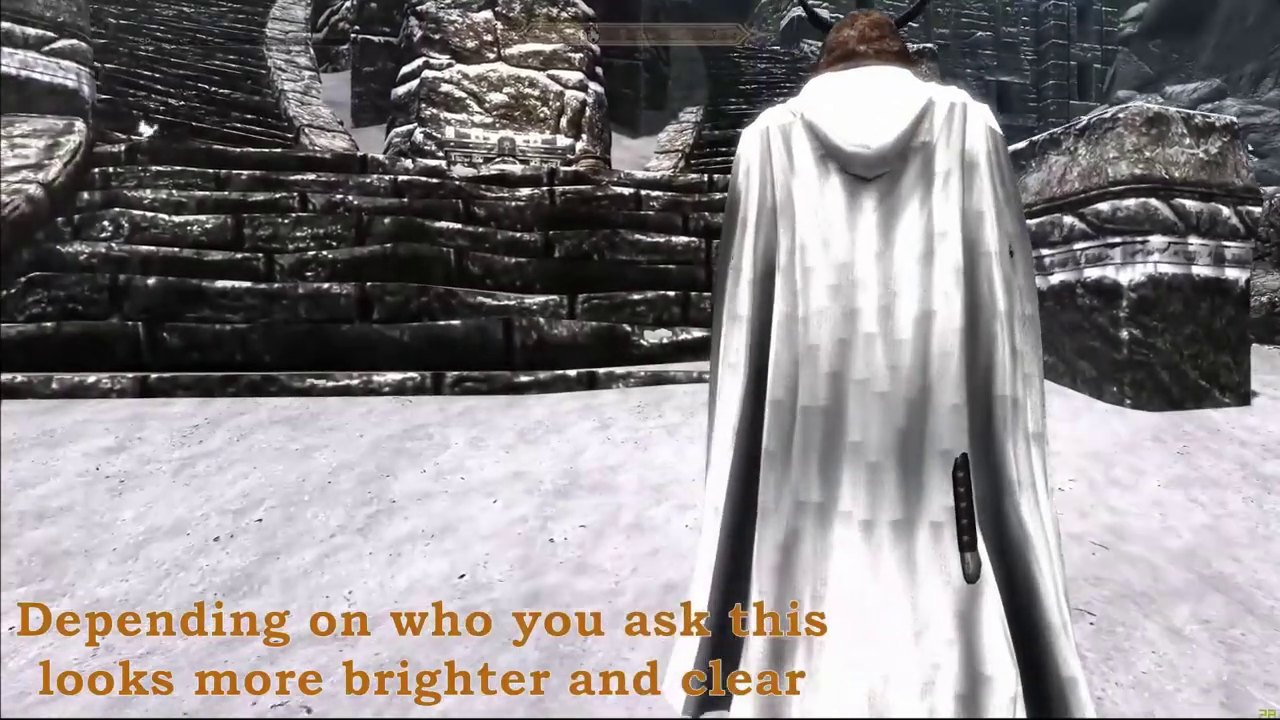
- Replace the worn white cloak with the Whiterun Cloak and return to the game view
key(w)
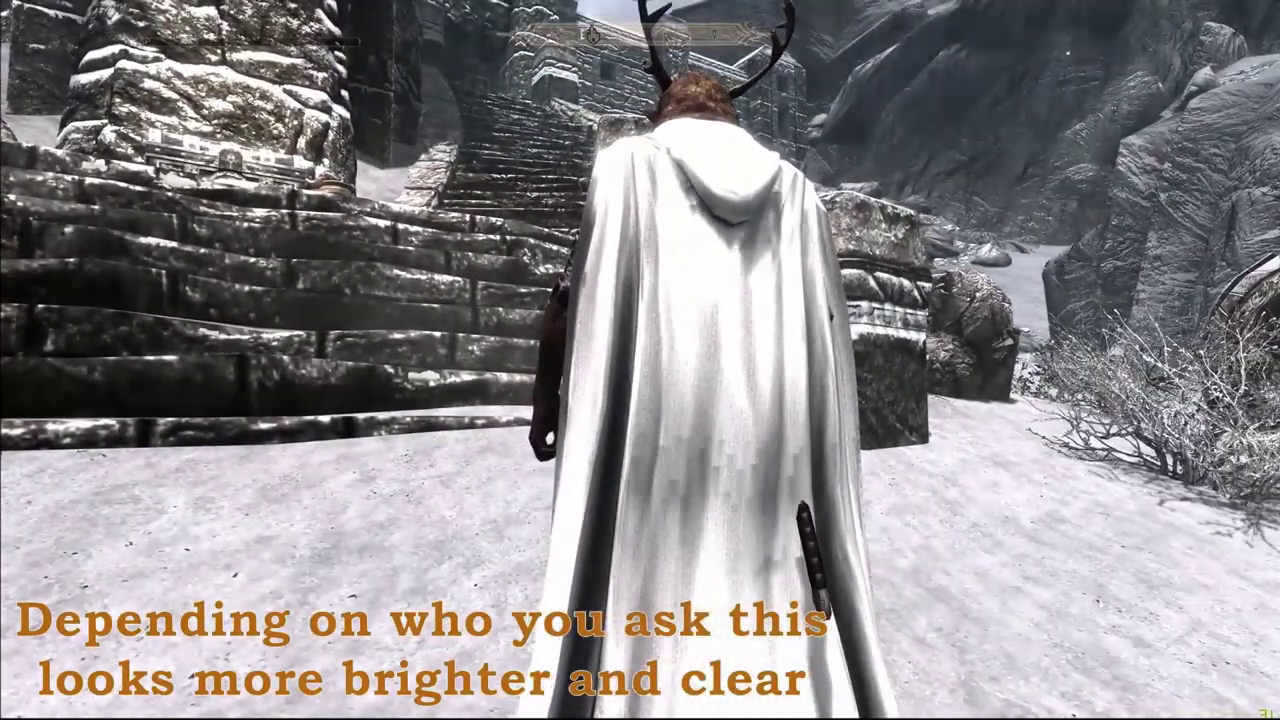
key(i)
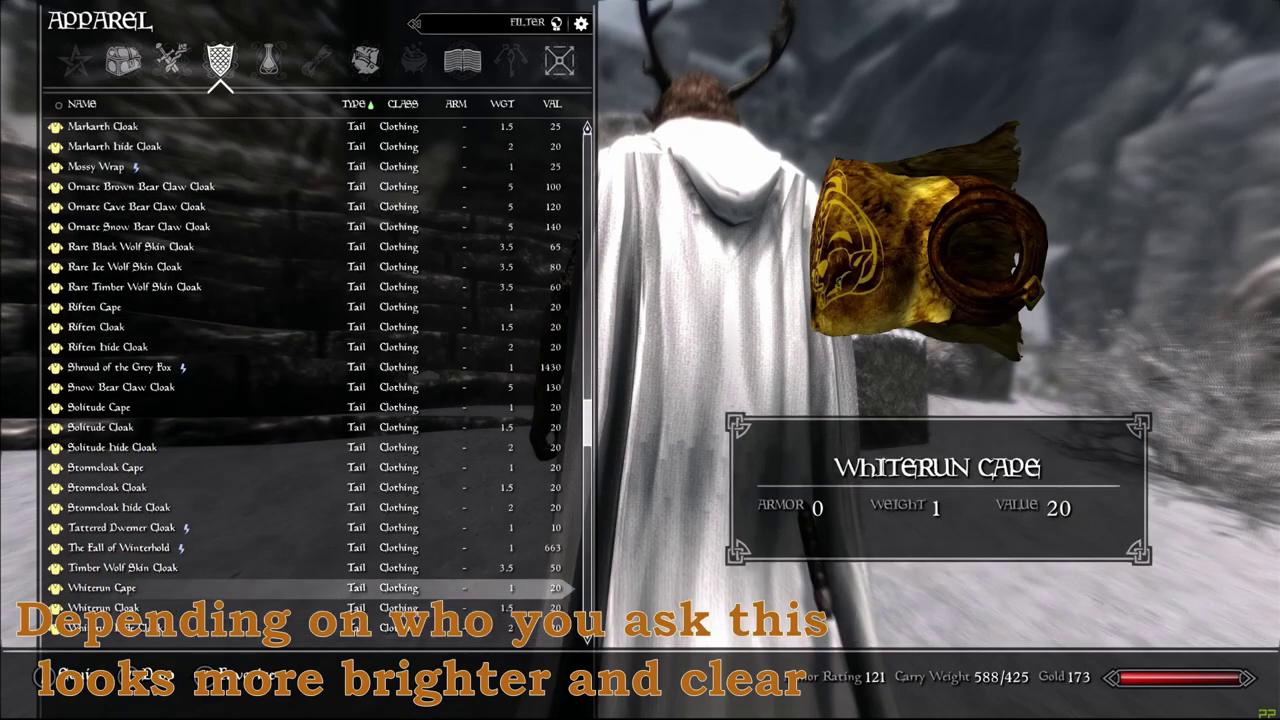
key(e)
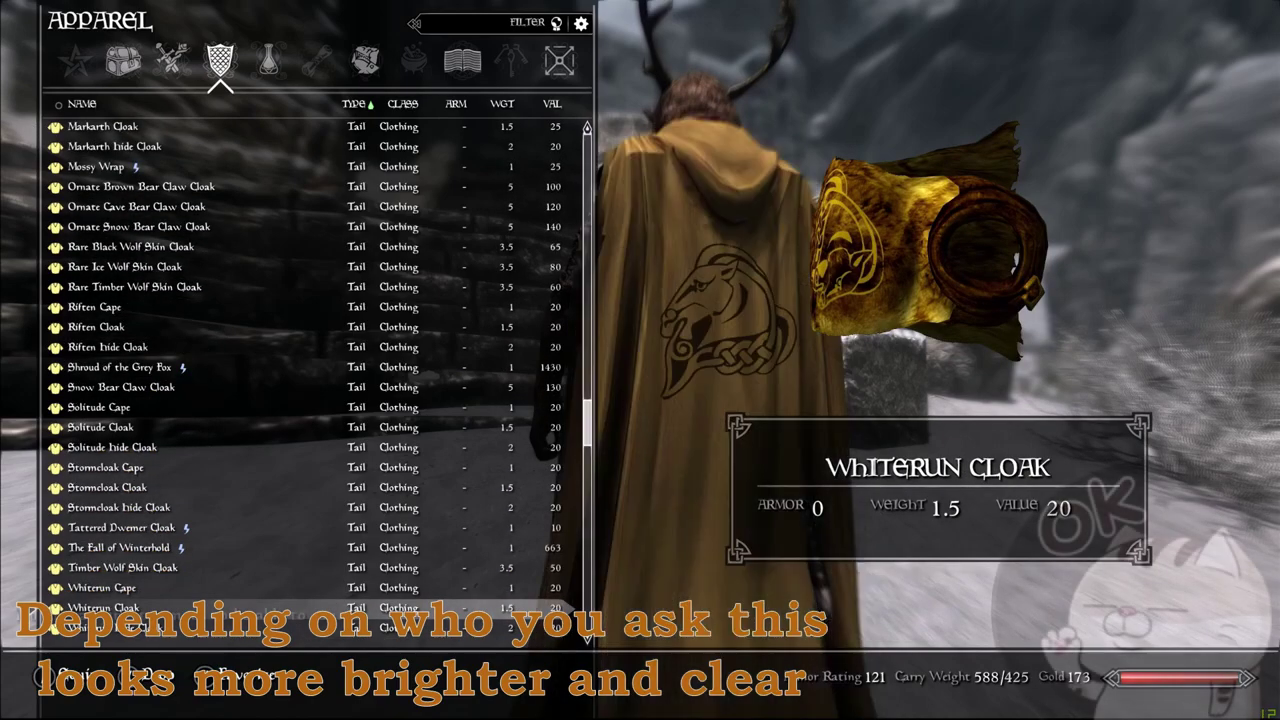
key(Tab)
- Examine the Whiterun Cloak's texture on the character from behind, the front and the side
key(w)
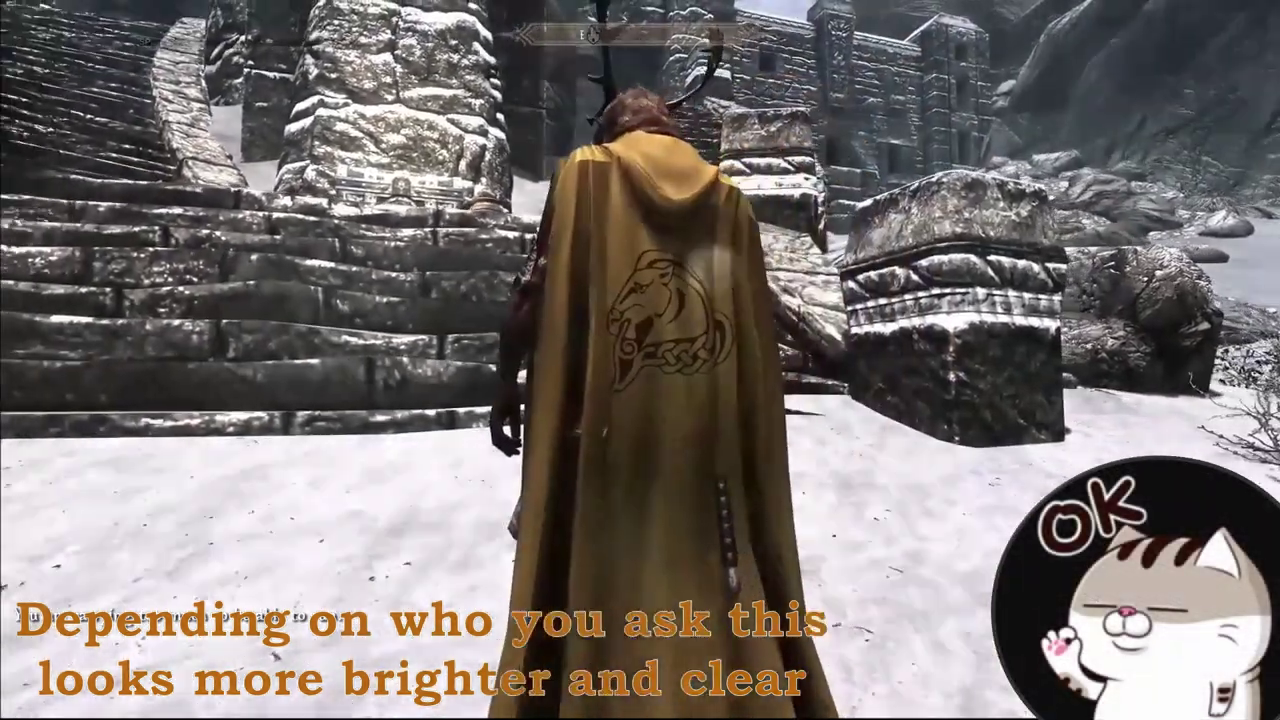
key(w)
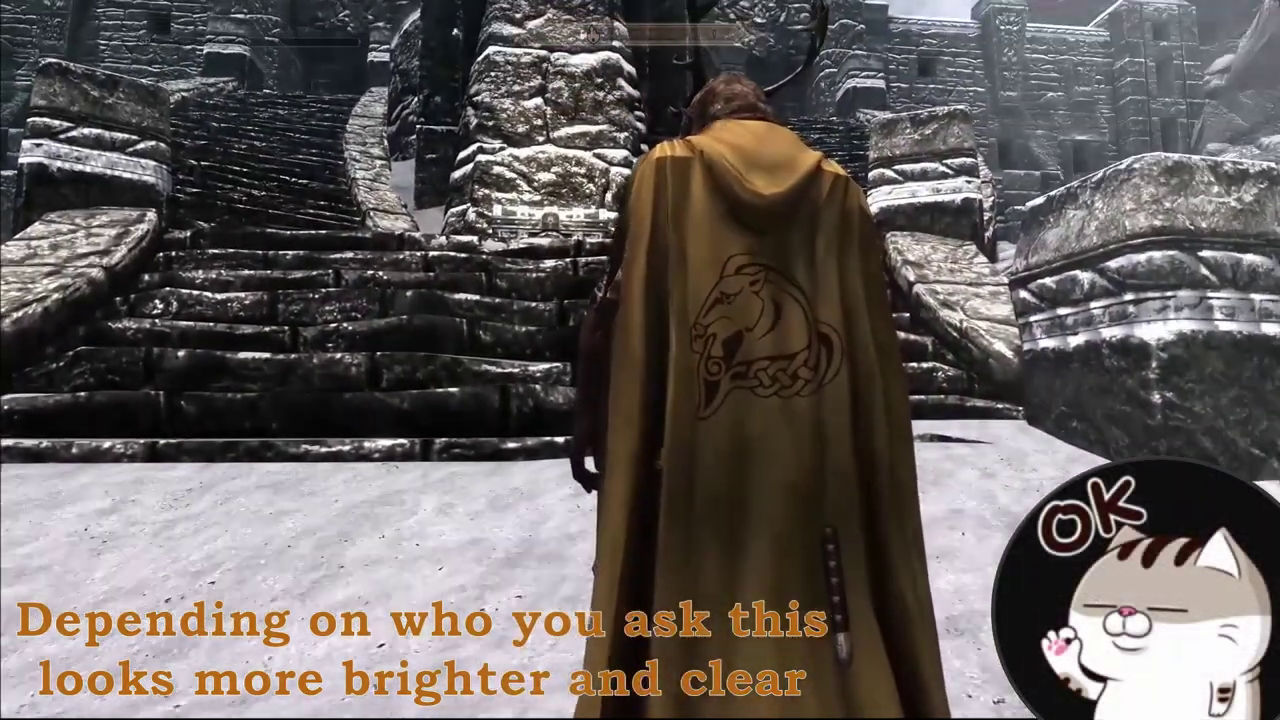
key(w)
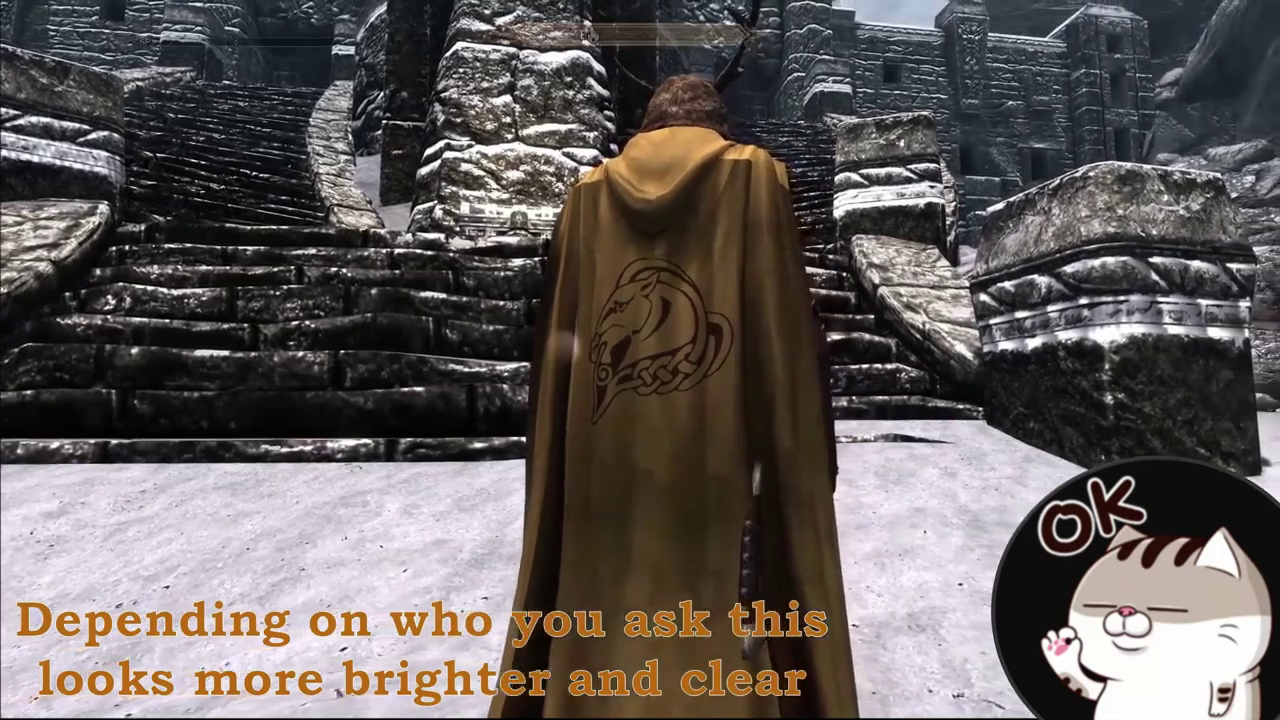
key(w)
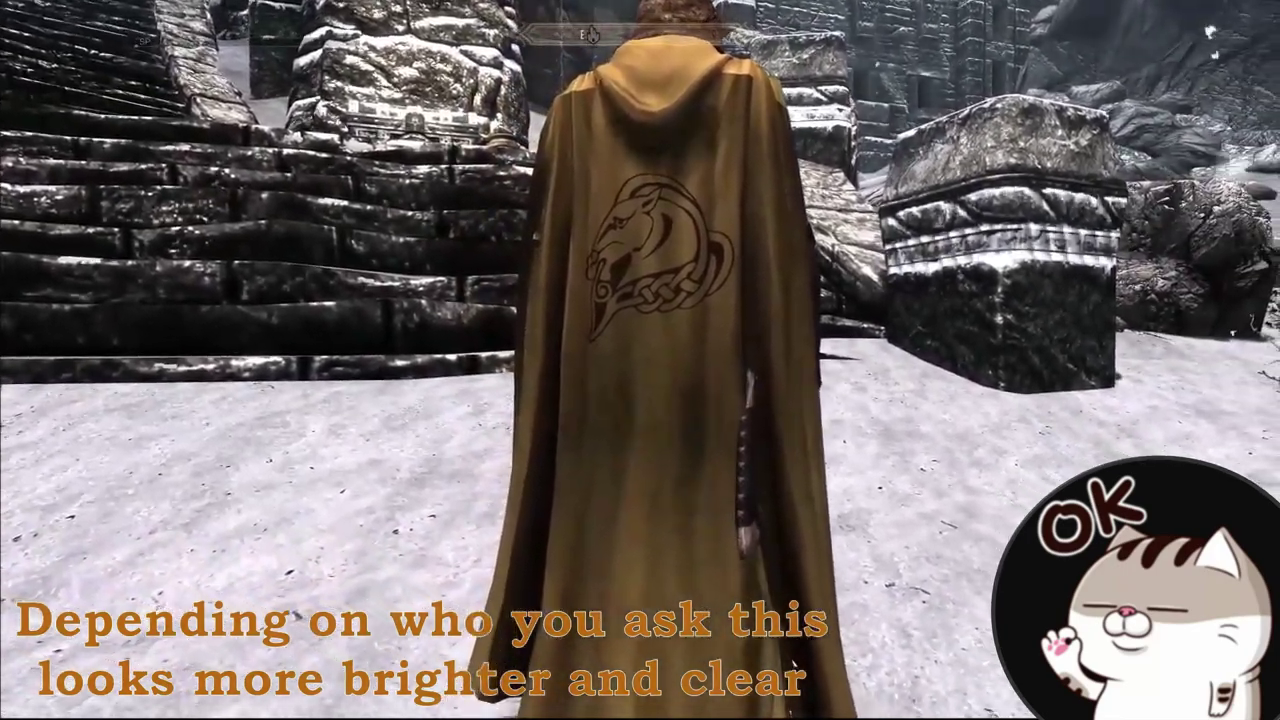
key(w)
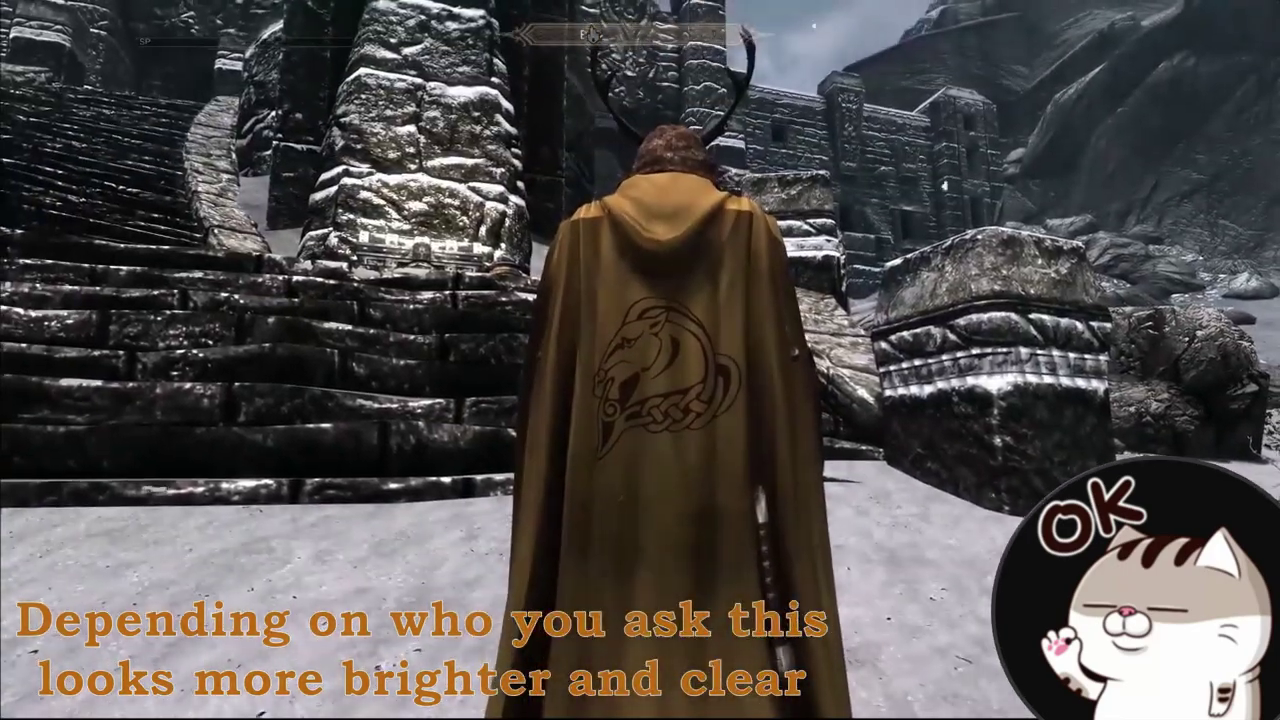
key(w)
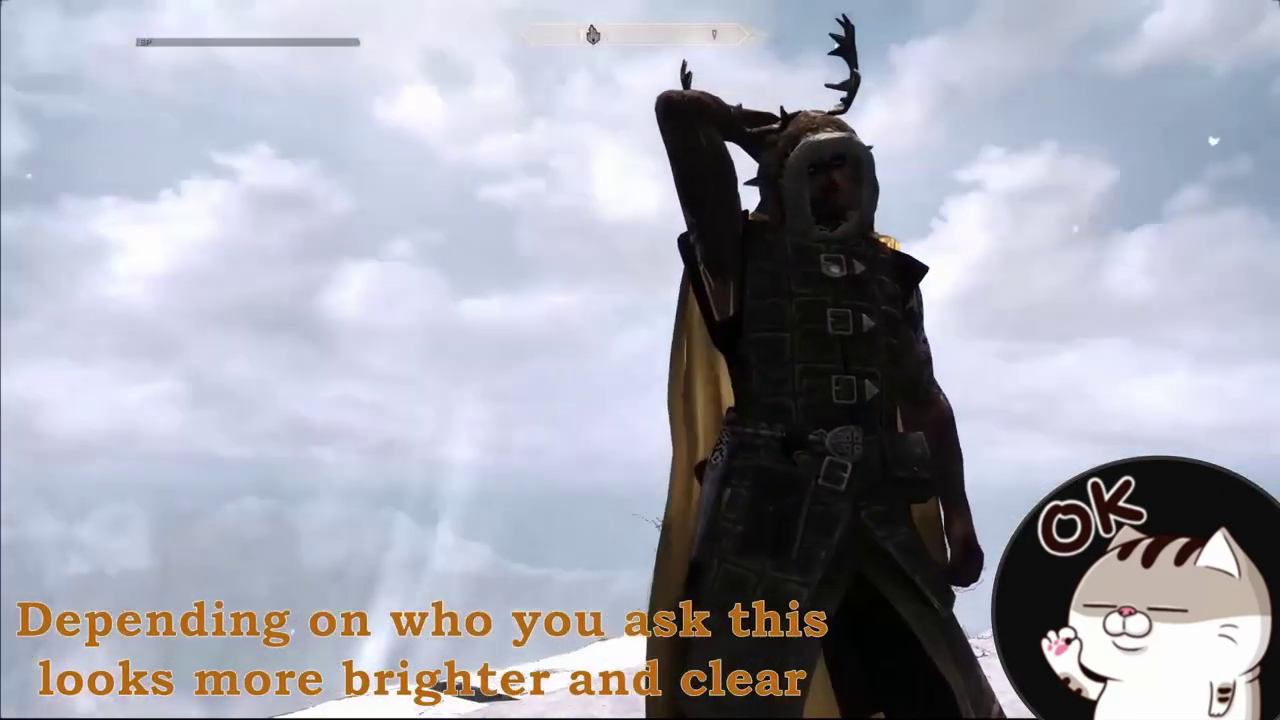
key(w)
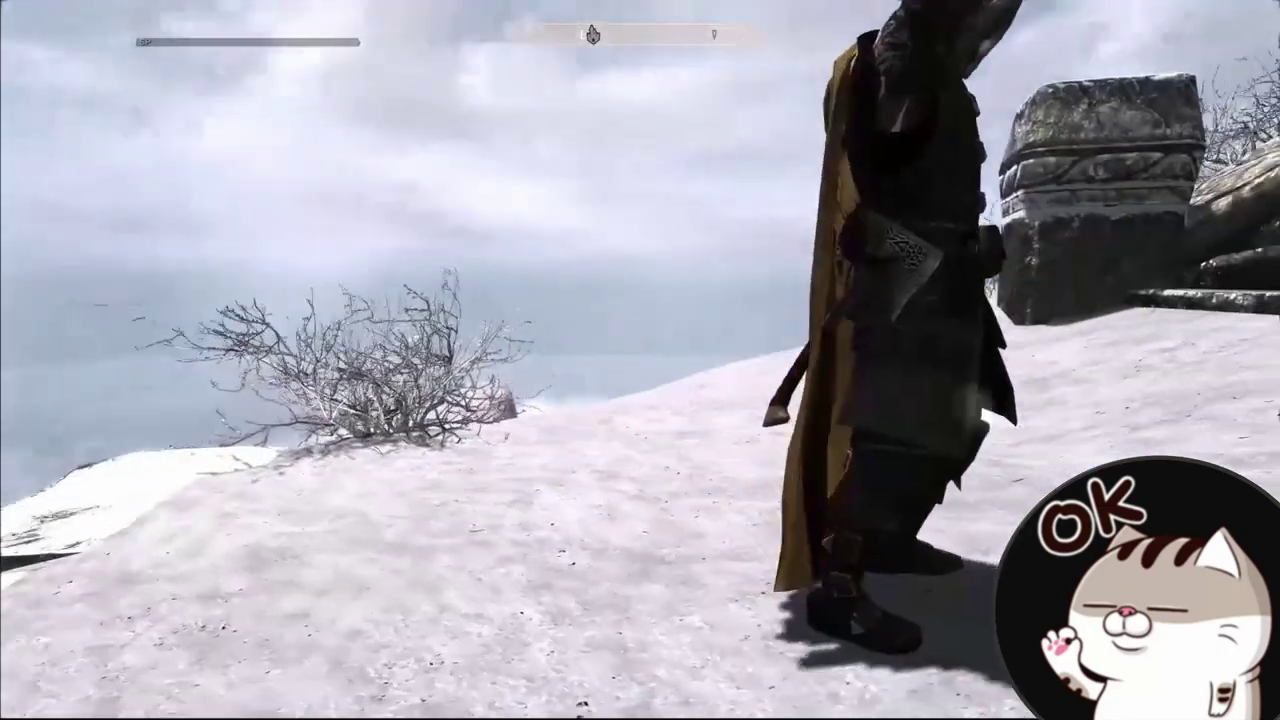
key(w)
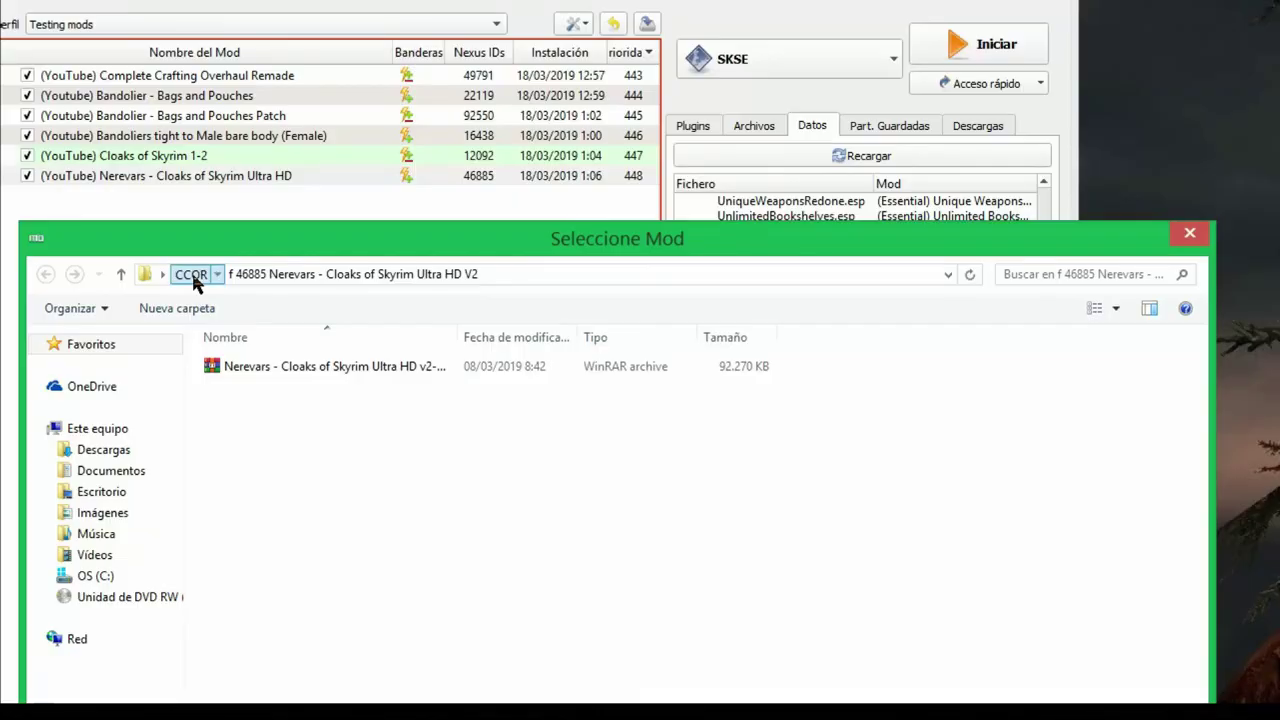
- Choose the Illustrious HDT Cloaks of Skyrim - CCOR archive from the "g 72581 Illustrious HDT Cloaks of Skyrim" folder for installation
click(188, 271)
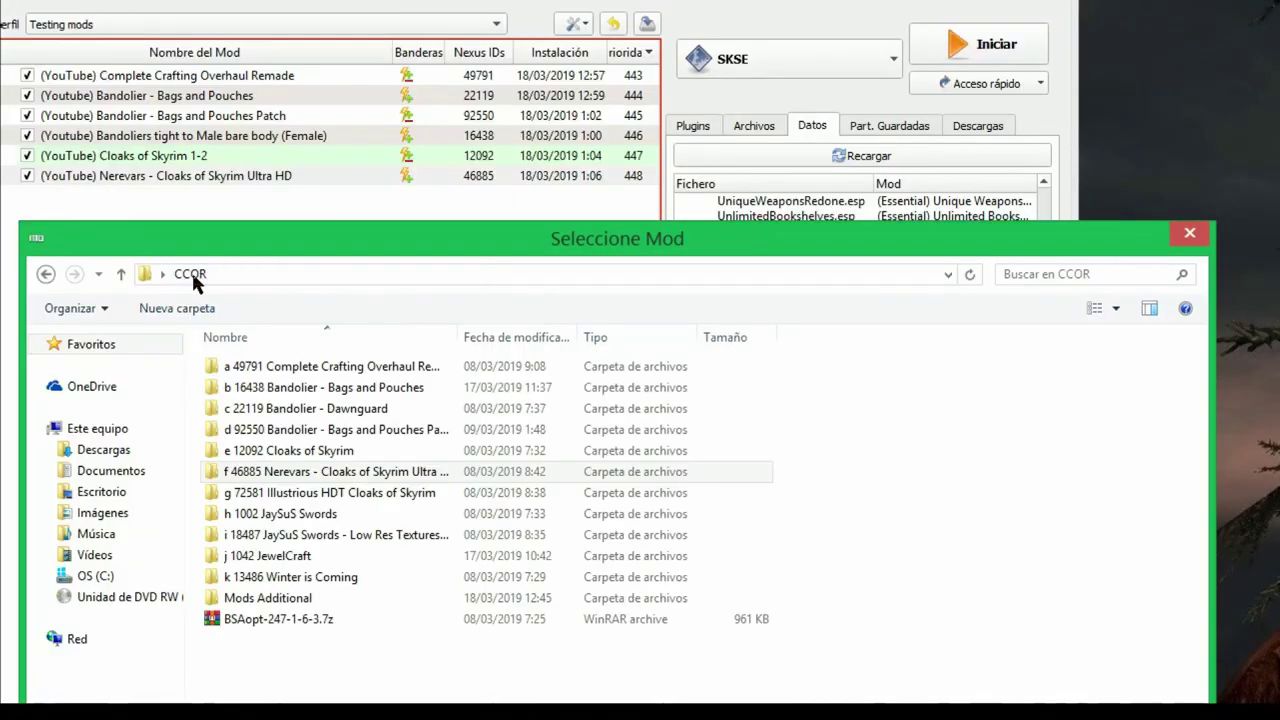
click(255, 495)
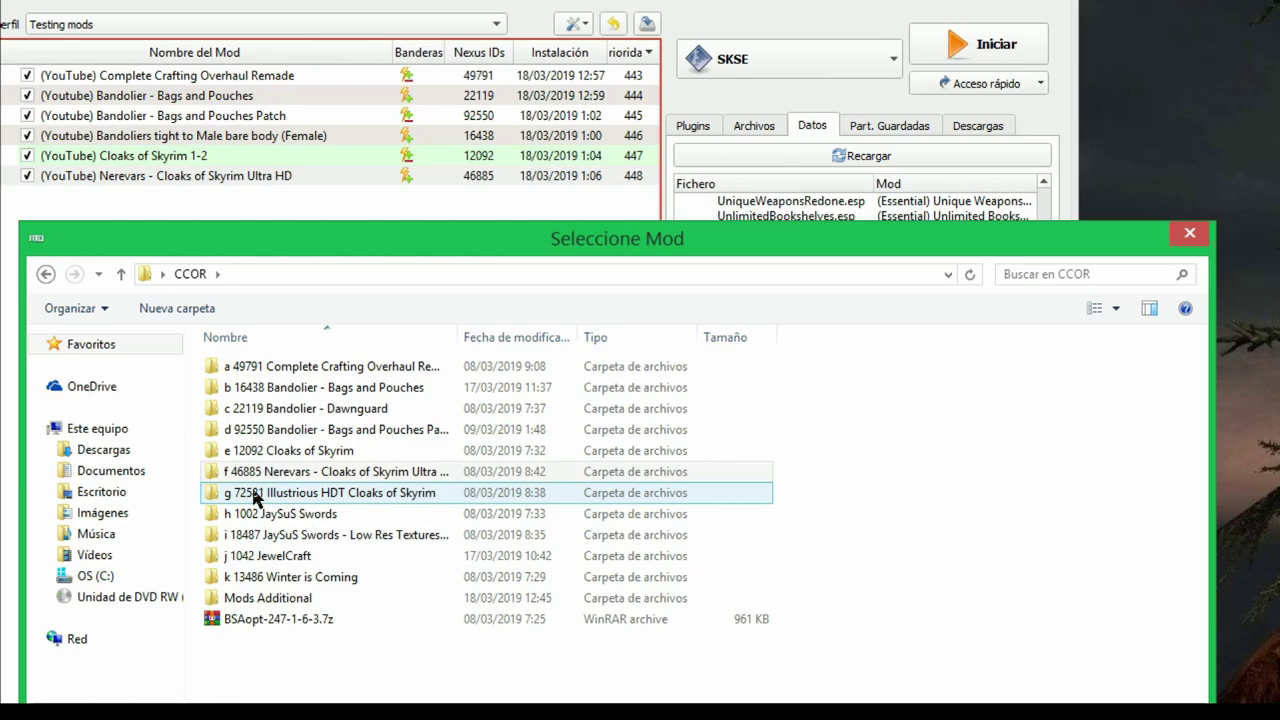
double_click(255, 495)
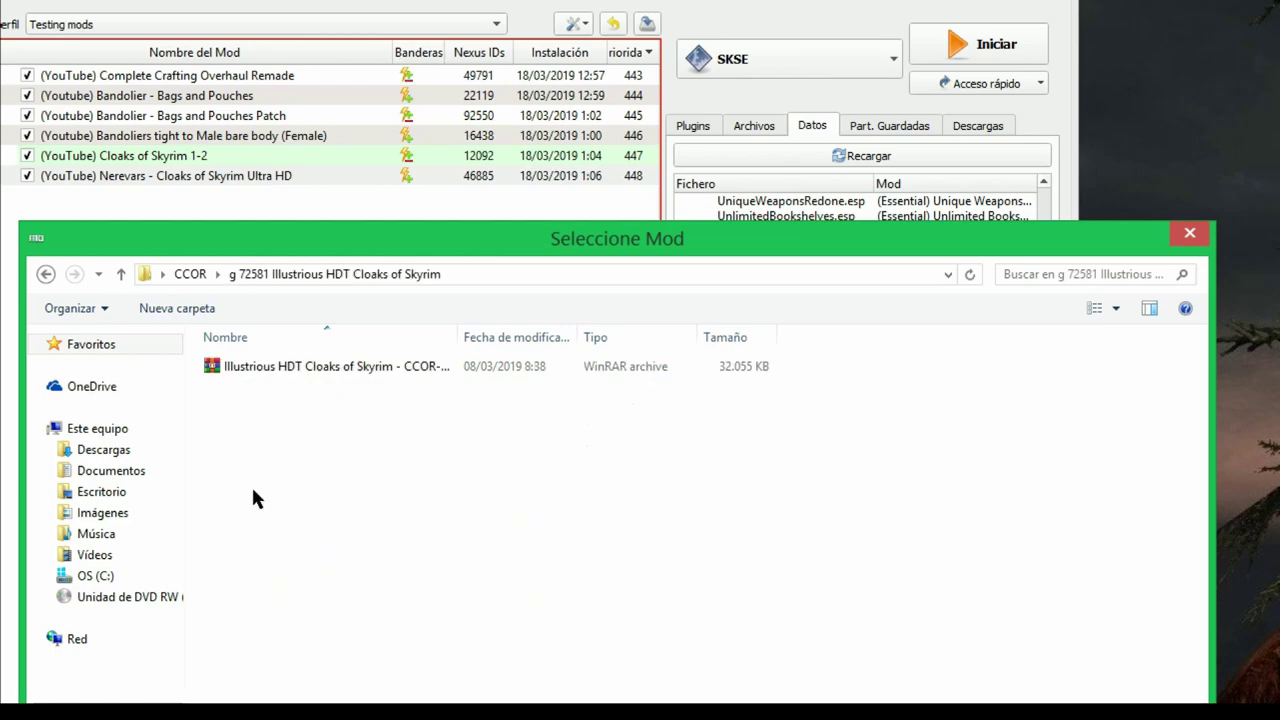
click(265, 373)
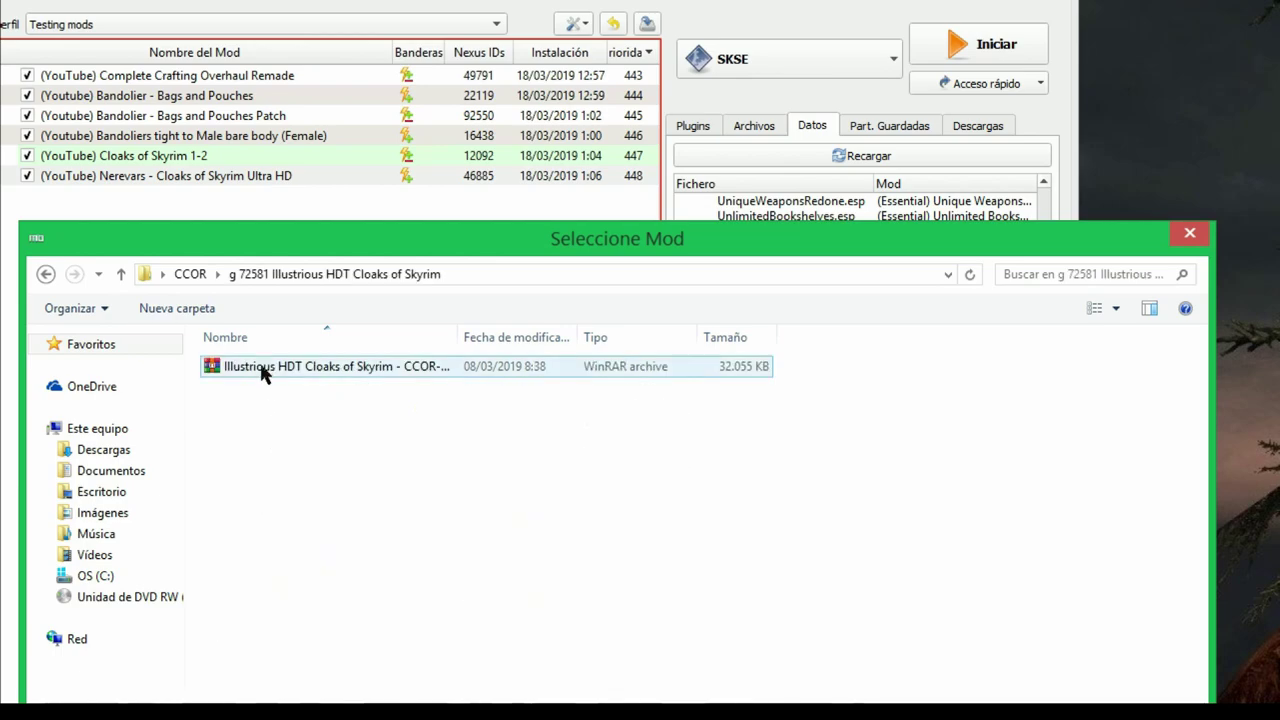
double_click(262, 370)
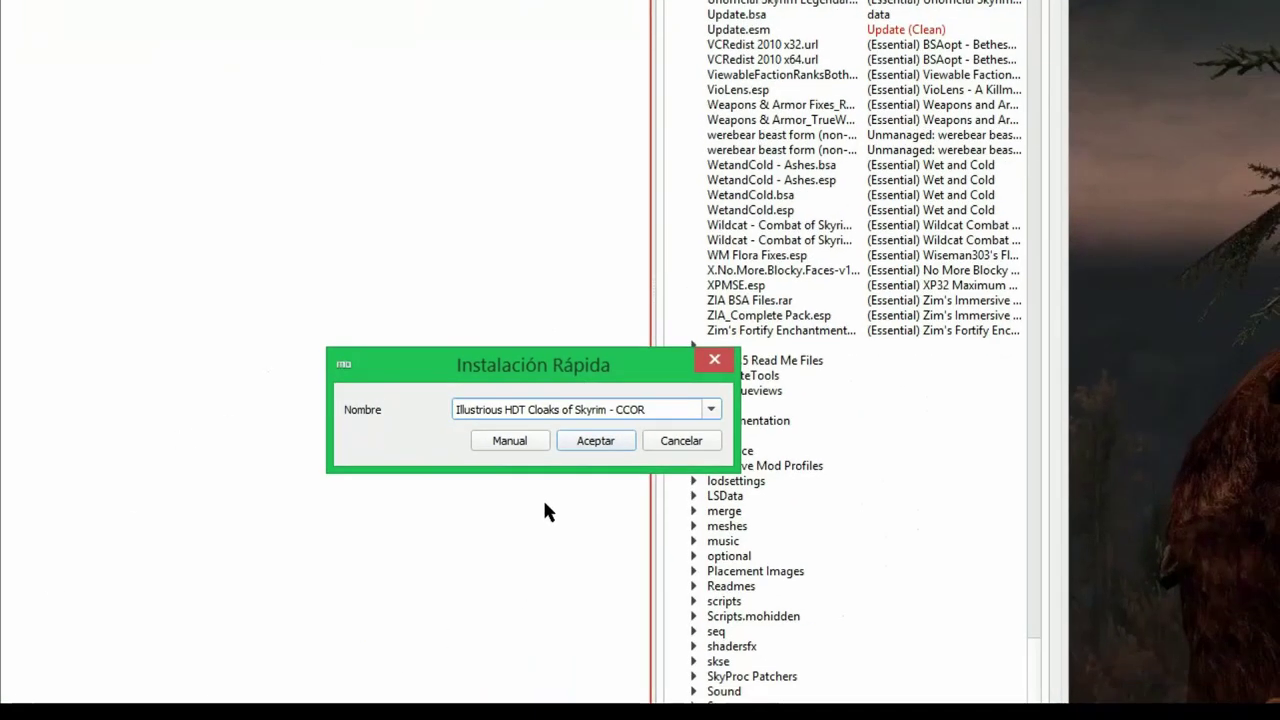
- Manually install the archive as "(YouTube) Illustrious HDT Cloaks of Skyrim - CCOR" and enable the mod
click(510, 441)
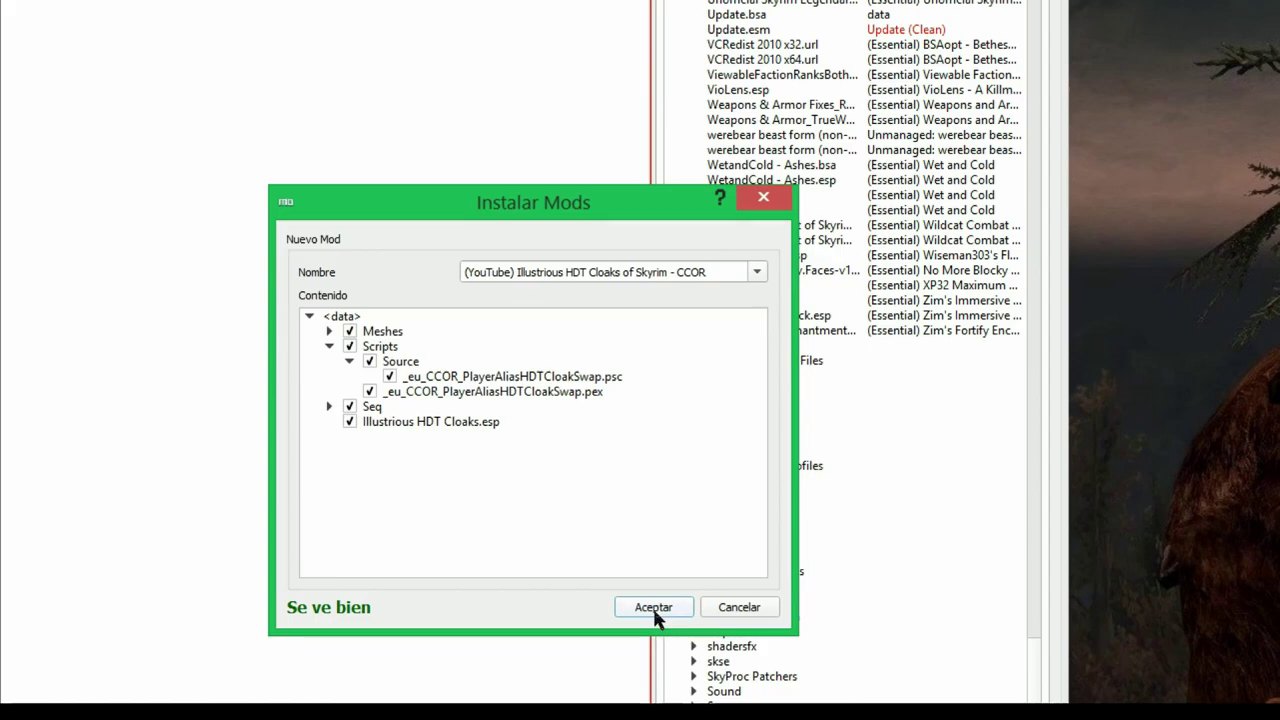
click(654, 612)
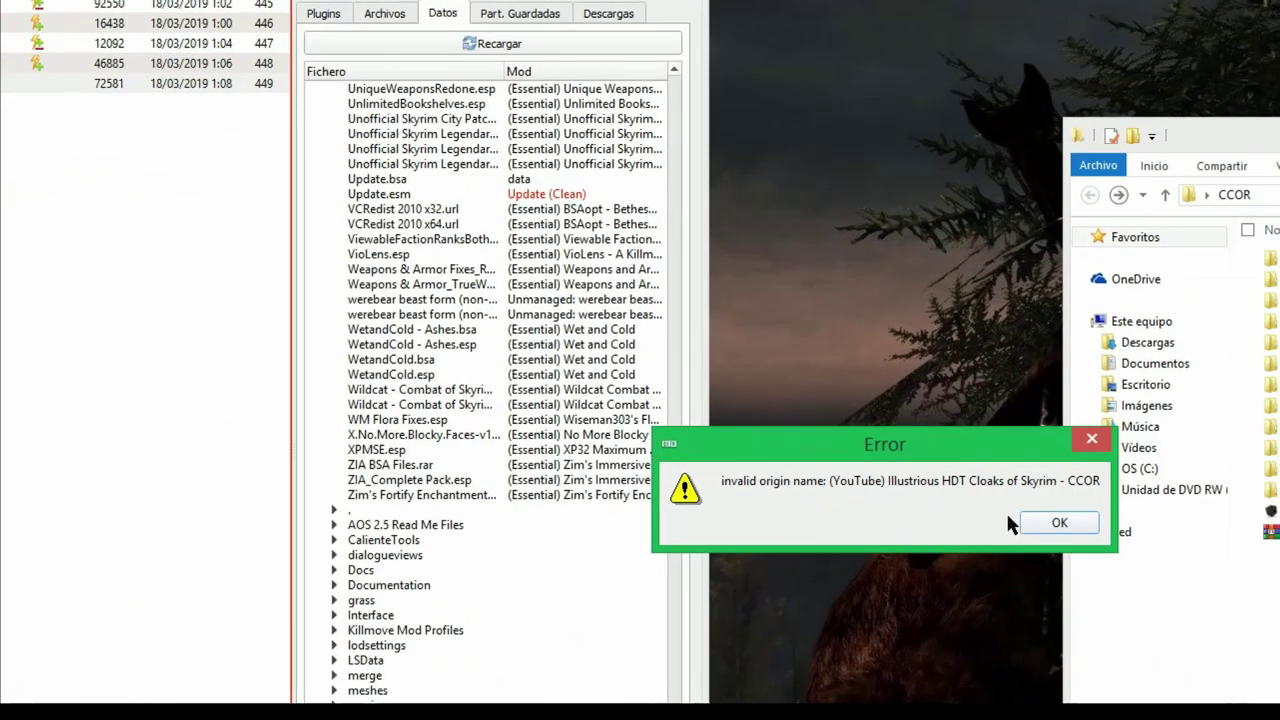
click(1080, 522)
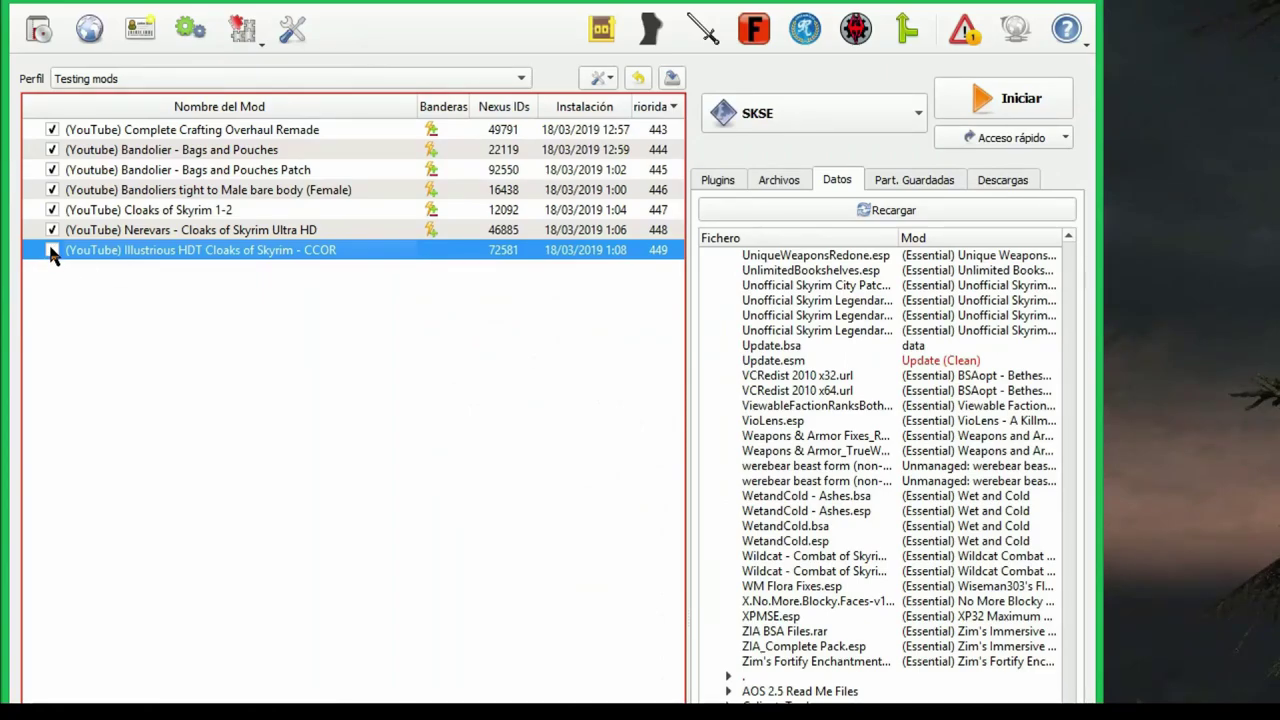
click(52, 250)
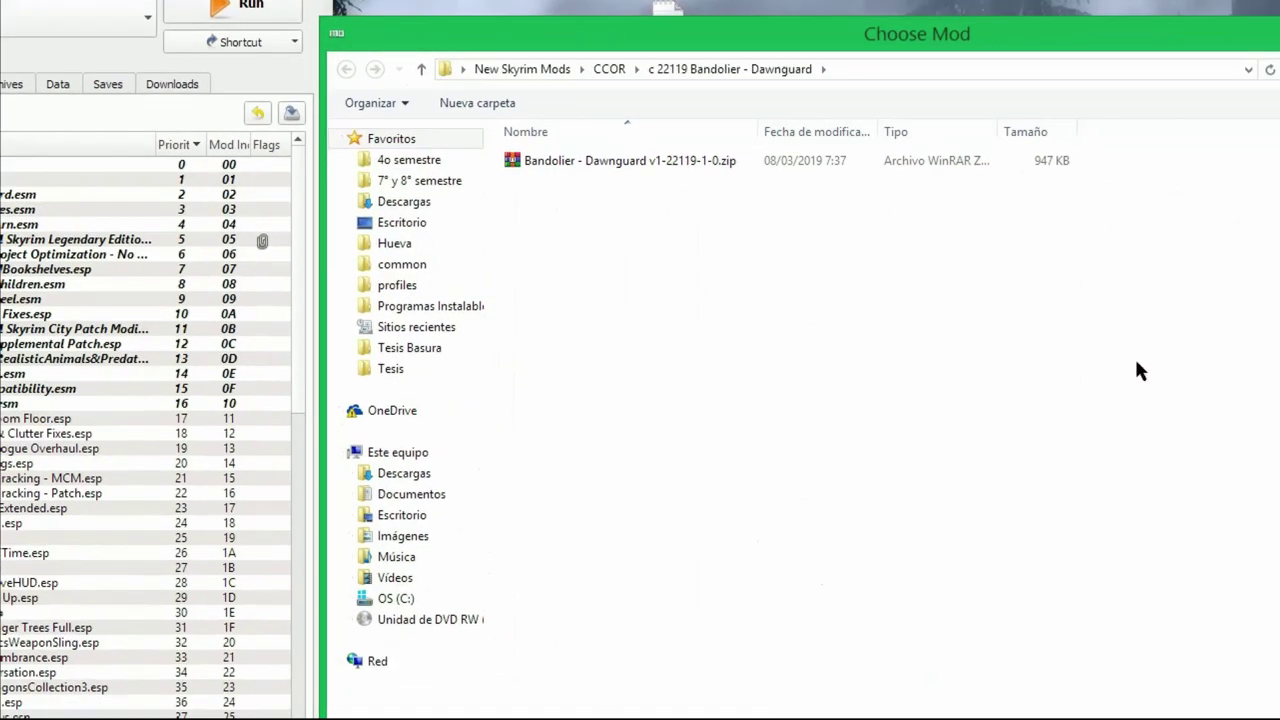
- Open the "Hotfix for all versions" archive from the g 72581 folder for manual installation, named "(YouTube) Illustrious HDT Cloaks of Skyrim - CCOR"
click(600, 72)
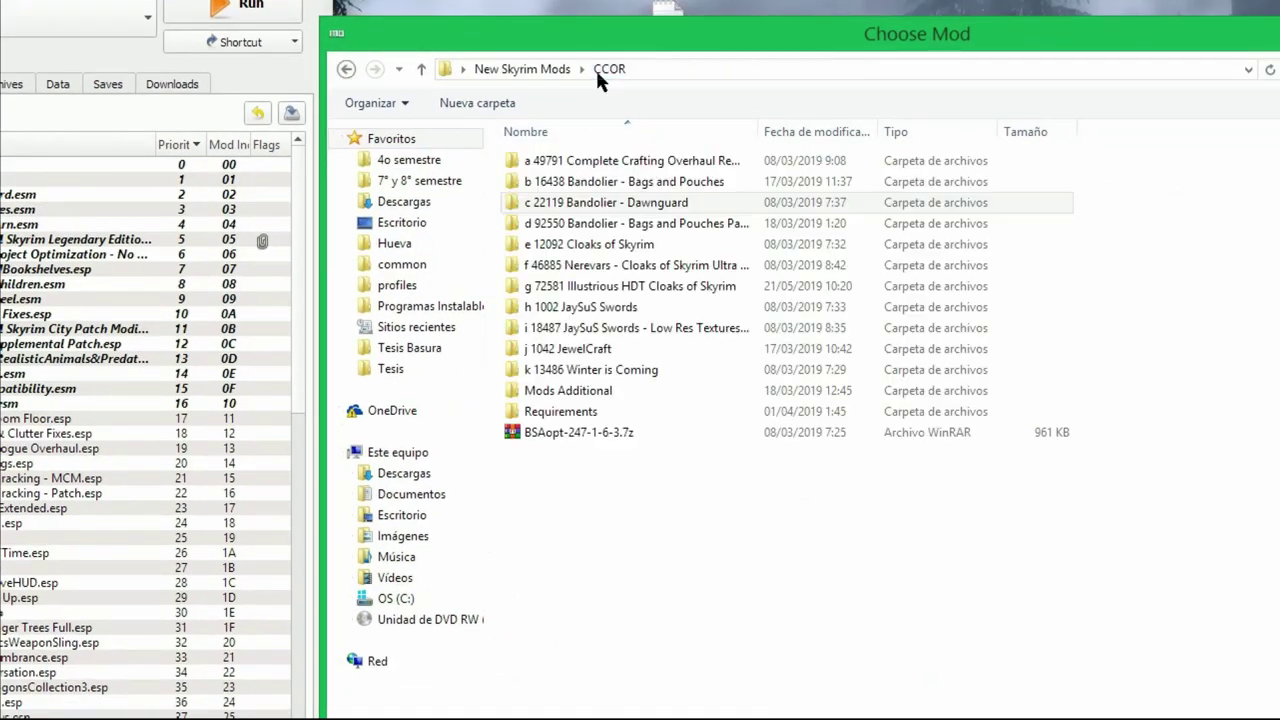
click(586, 286)
double_click(586, 286)
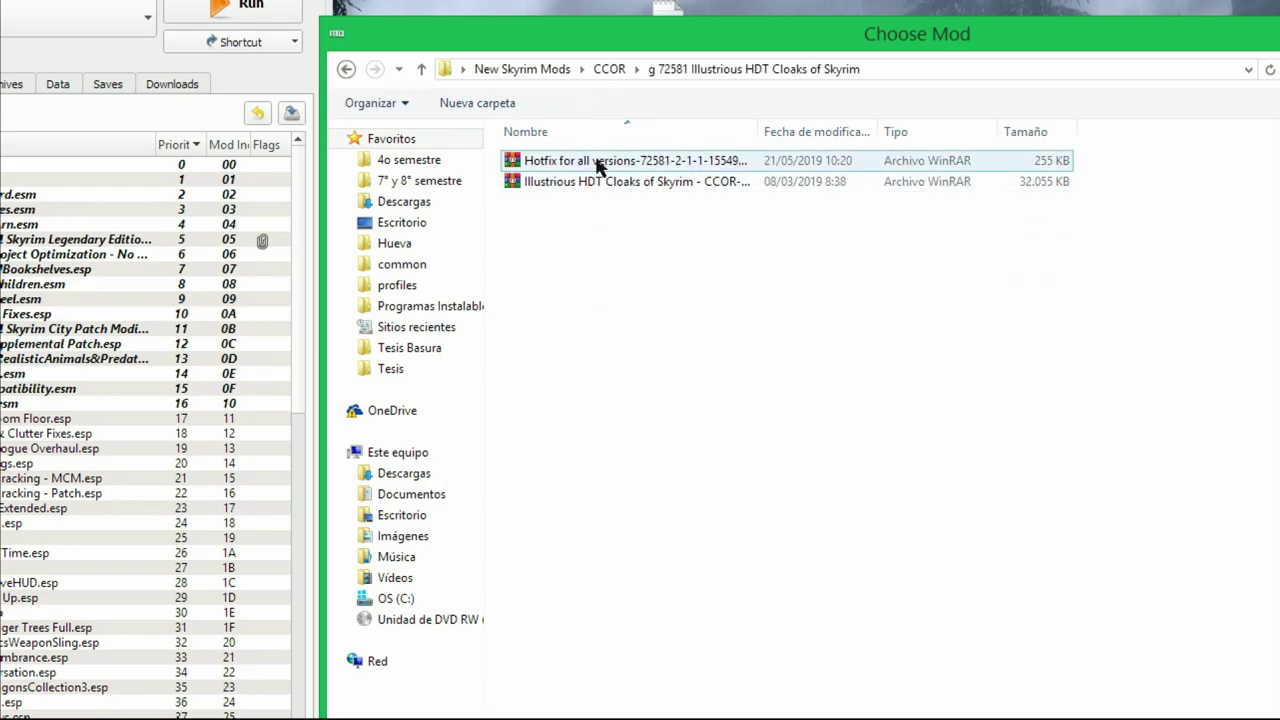
double_click(597, 157)
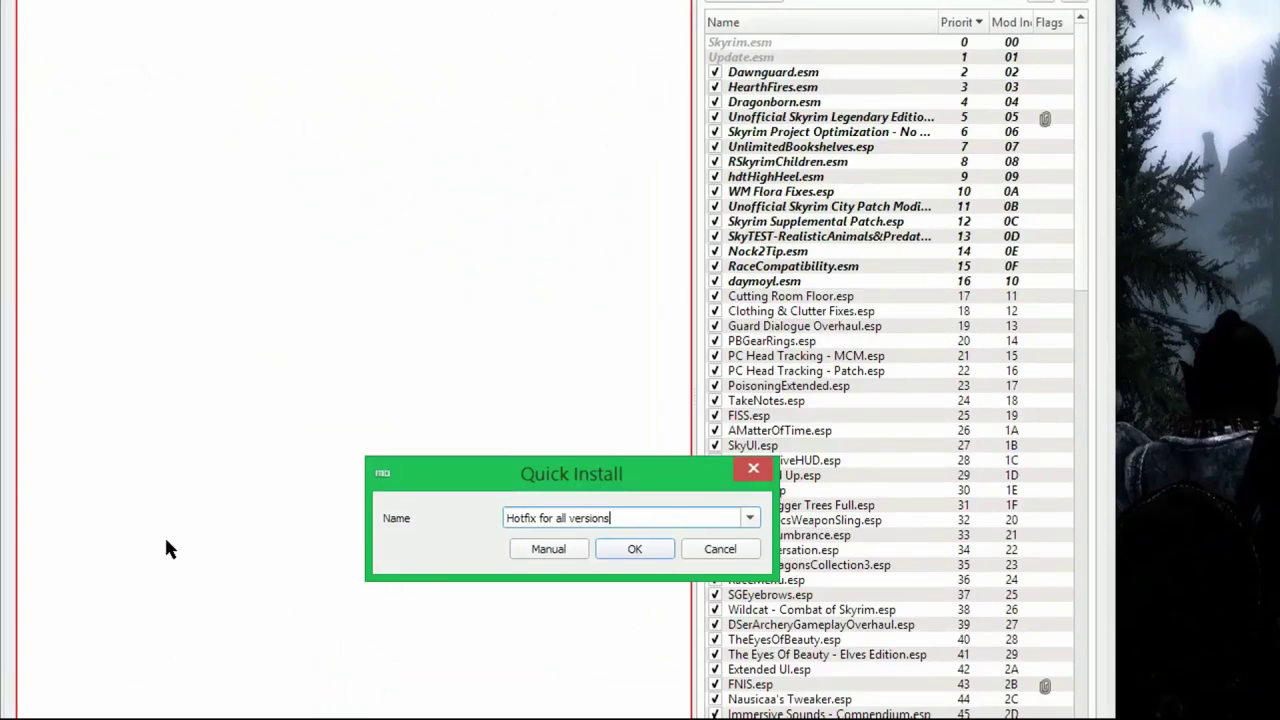
key(ctrl+a)
key(ctrl+v)
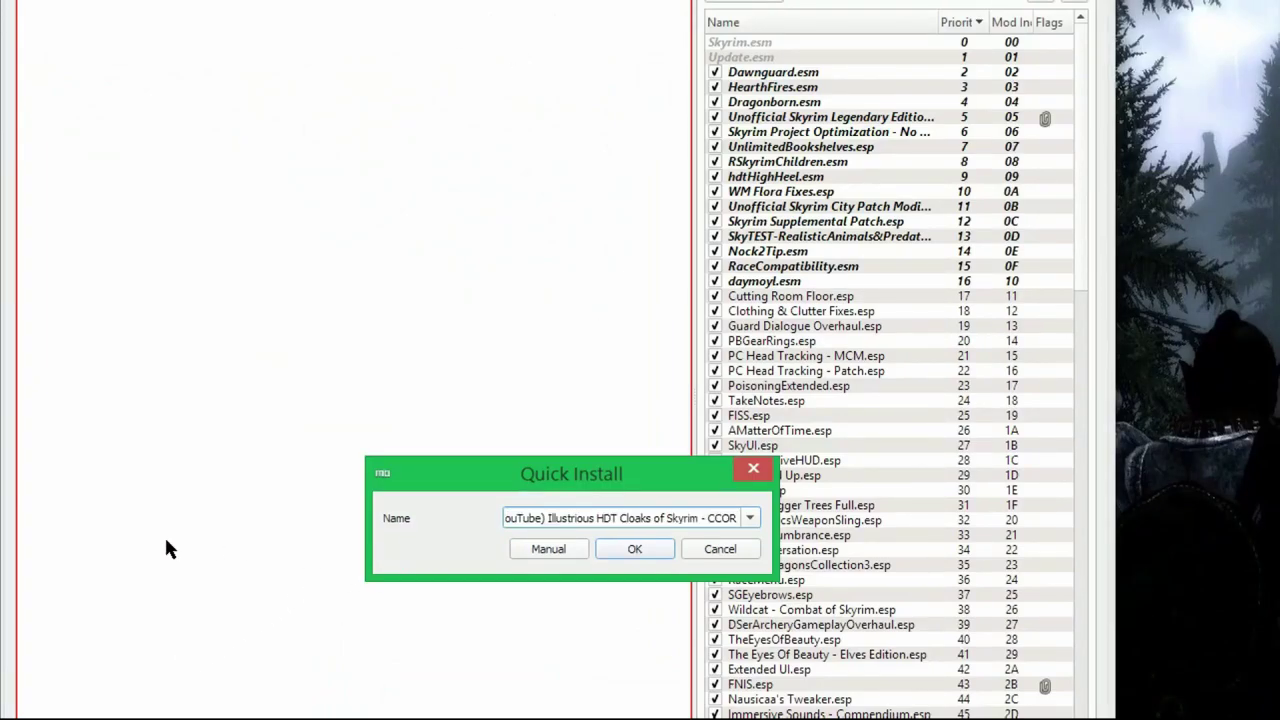
key(Tab)
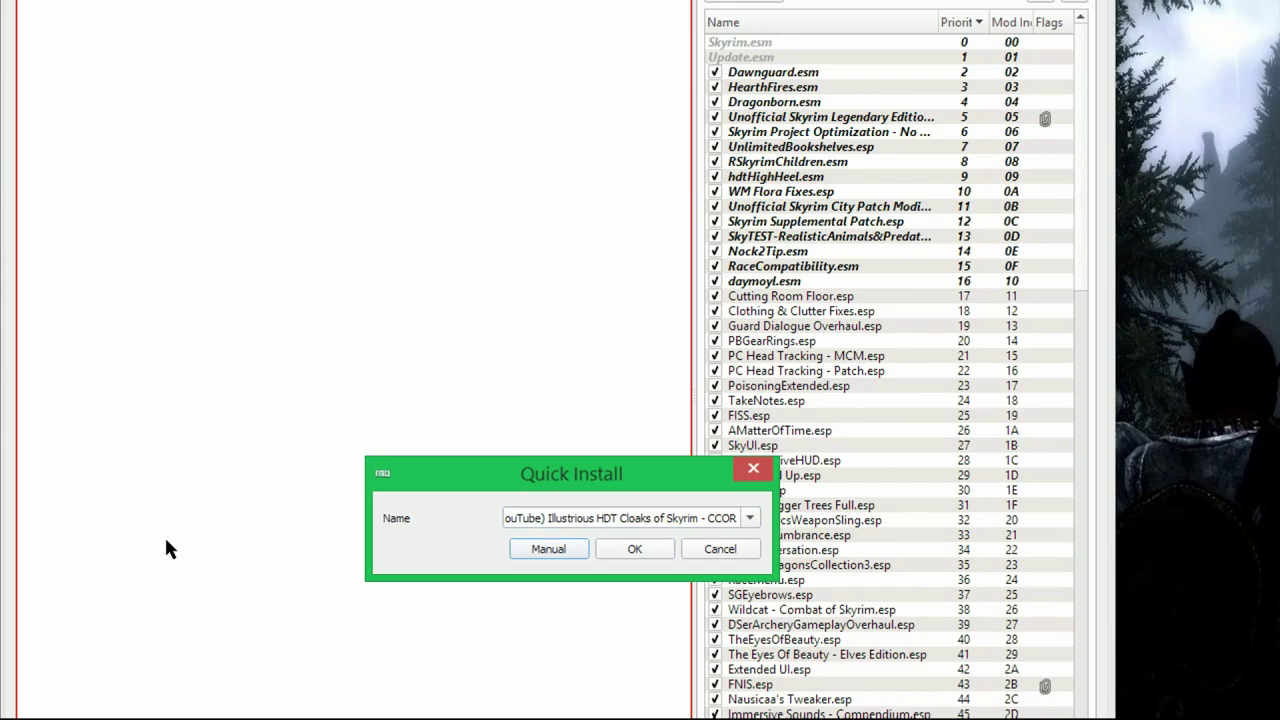
key(Return)
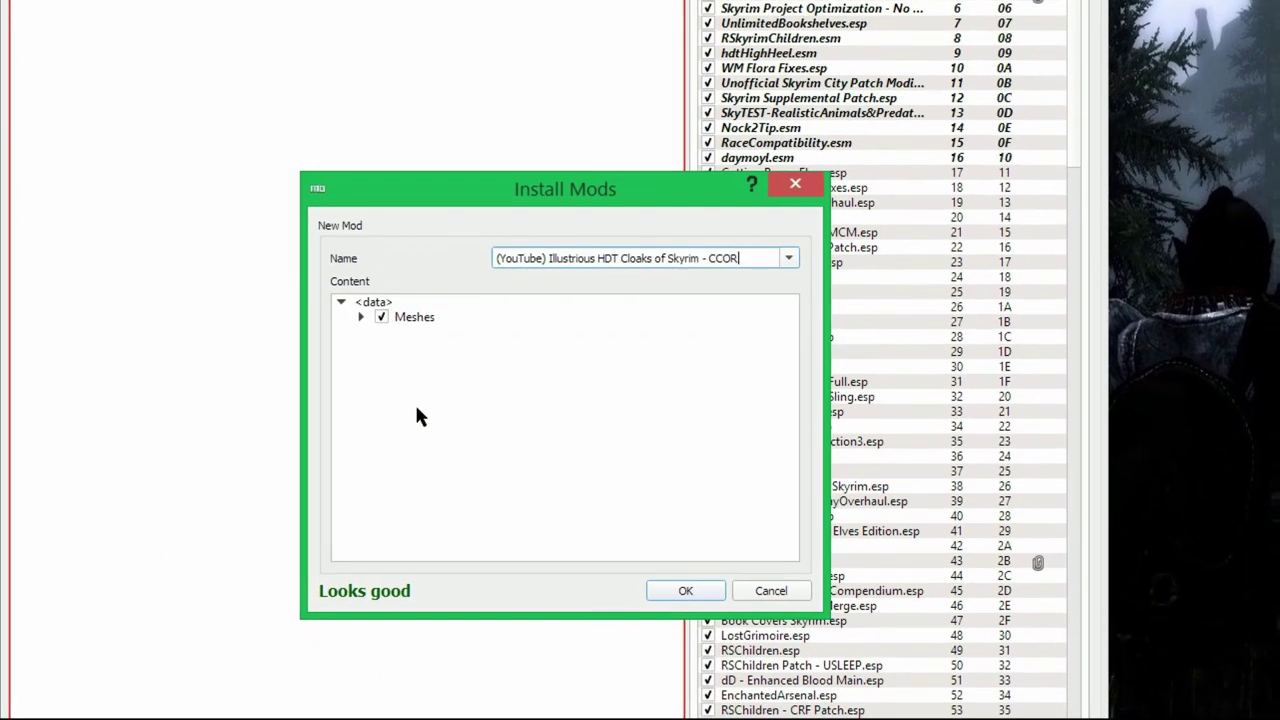
- Expand the hotfix's Meshes folder down to Clothes, CloaksofSkyrim and Holds to examine its mesh files
click(428, 318)
double_click(428, 317)
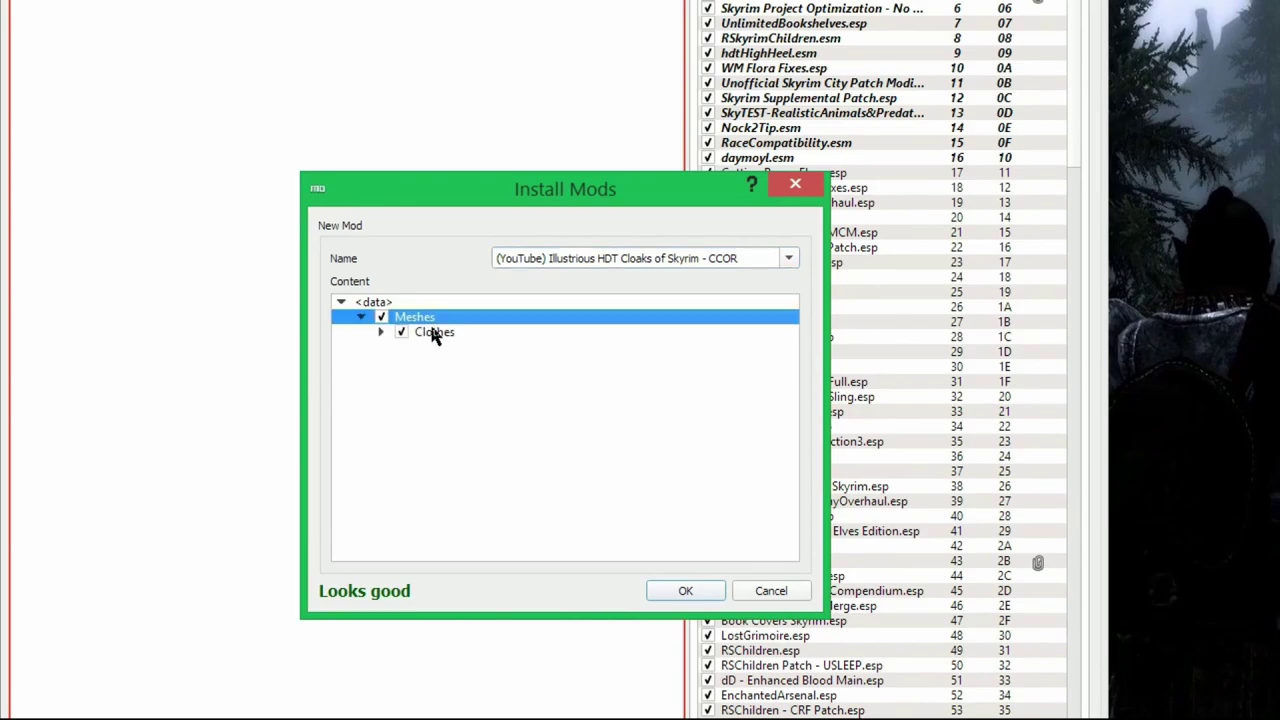
key(Right)
key(Right)
key(Right)
key(Right)
key(Right)
key(Right)
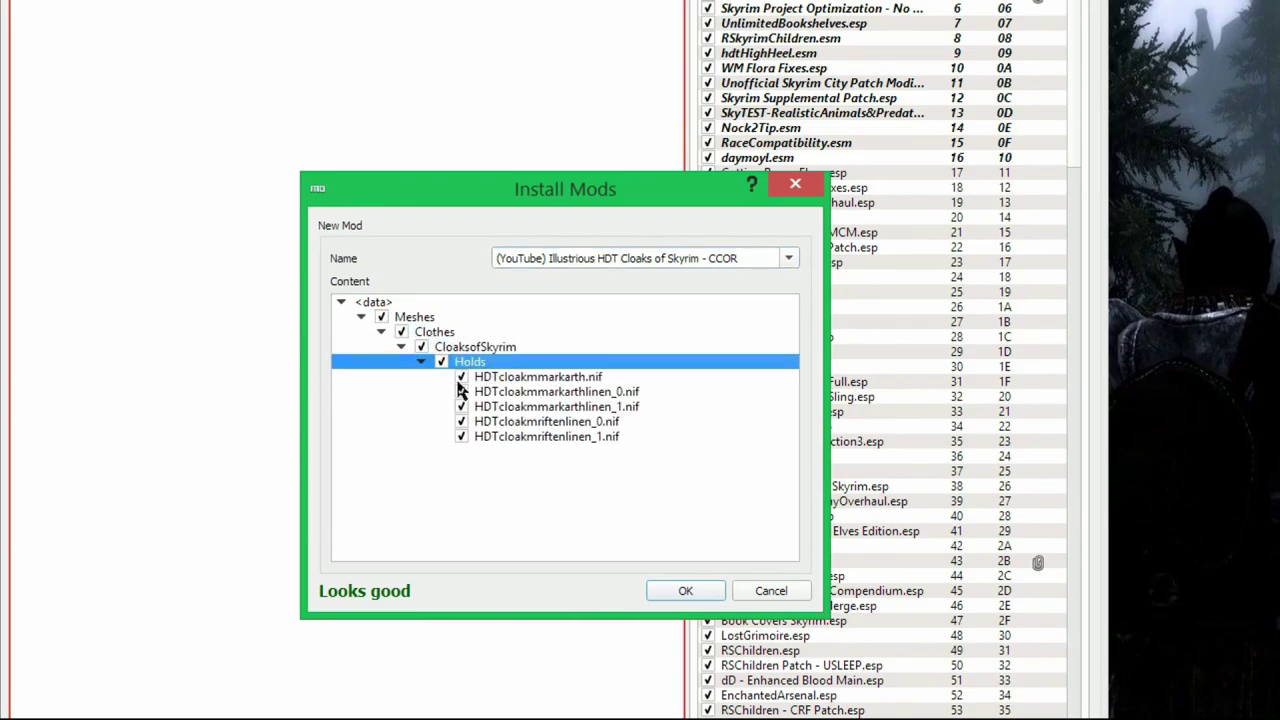
- Install the hotfix by merging its files into the existing Illustrious HDT Cloaks of Skyrim mod
click(680, 594)
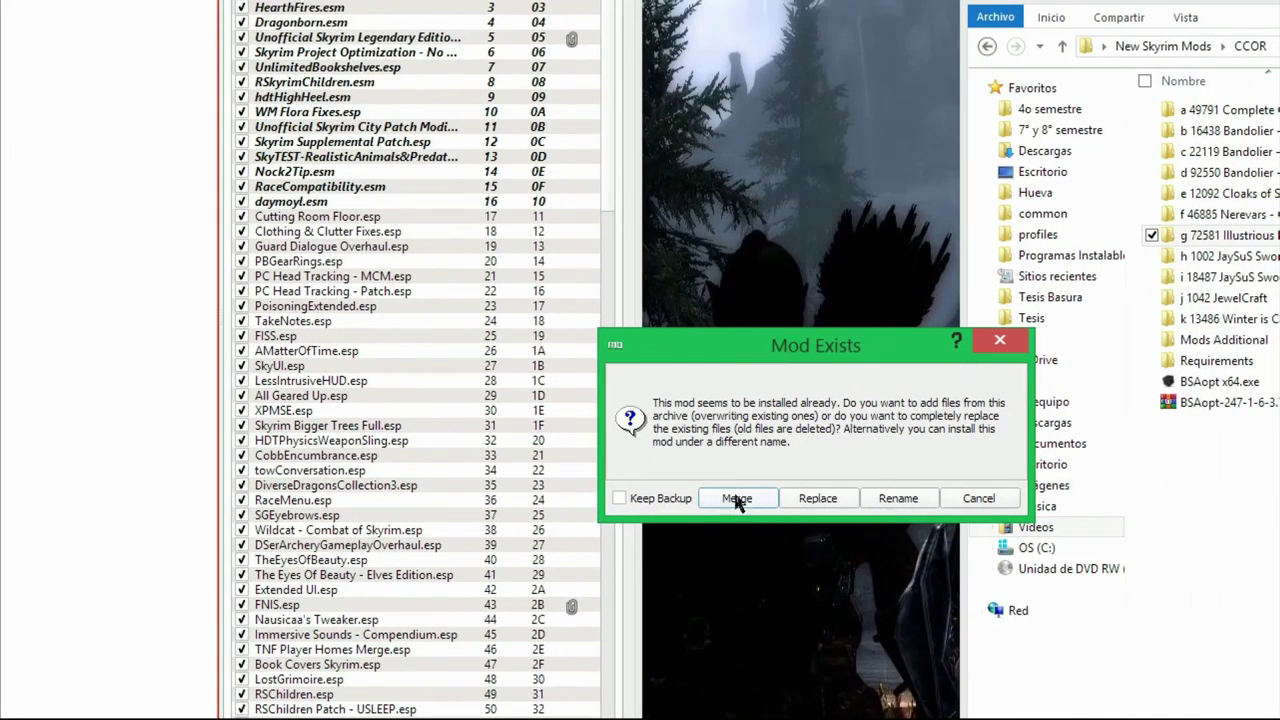
click(740, 500)
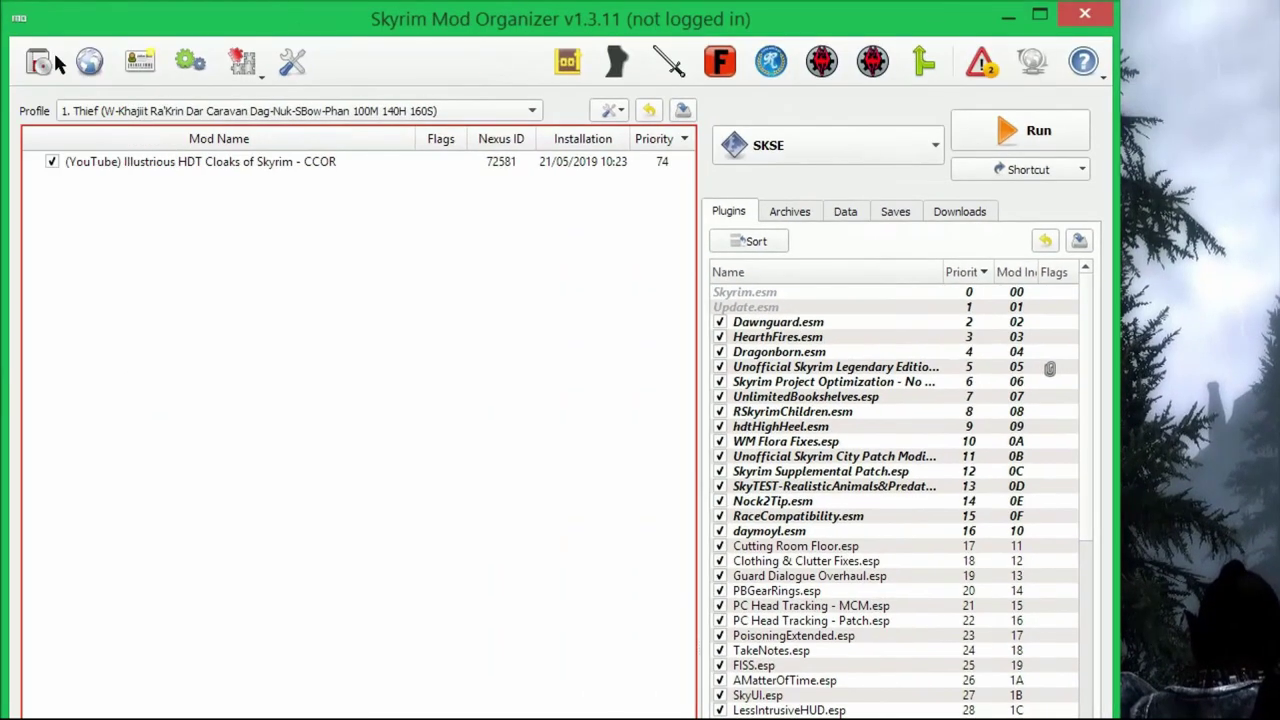
click(148, 160)
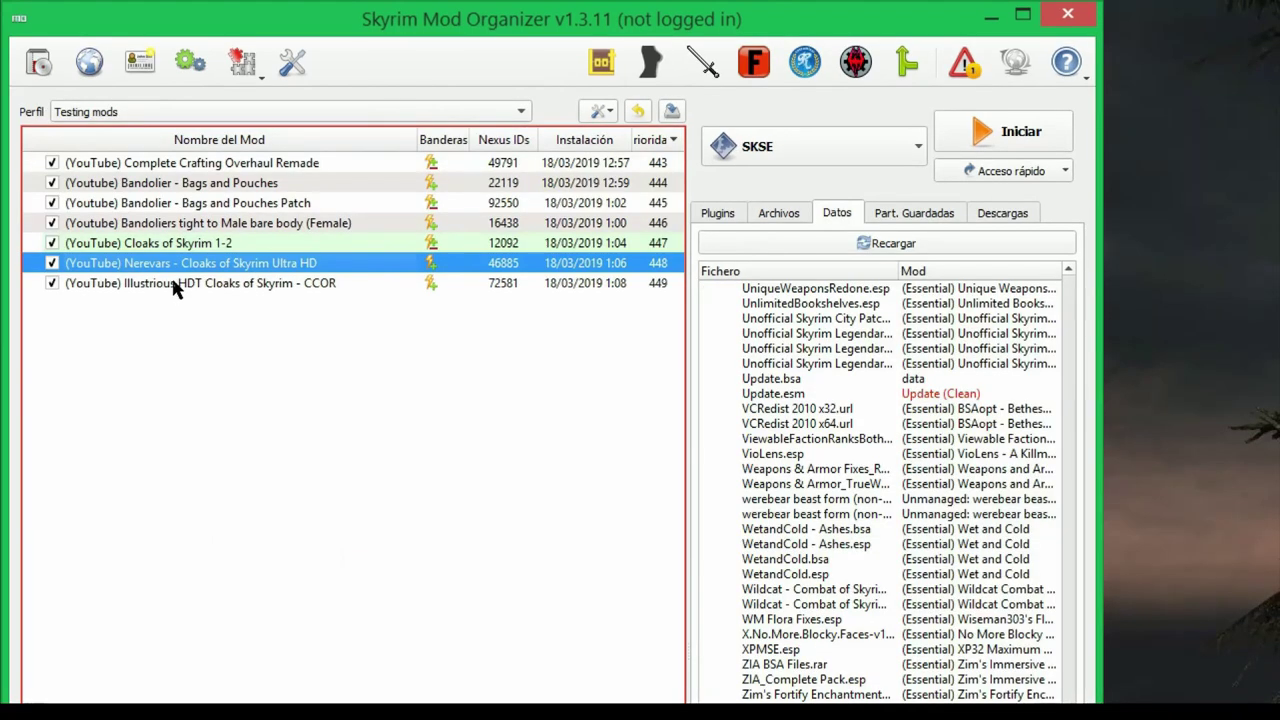
- Choose the archive JaySuS Swords V13C-1002-13C.rar from the "h 1002 JaySuS Swords" folder for installation
click(171, 283)
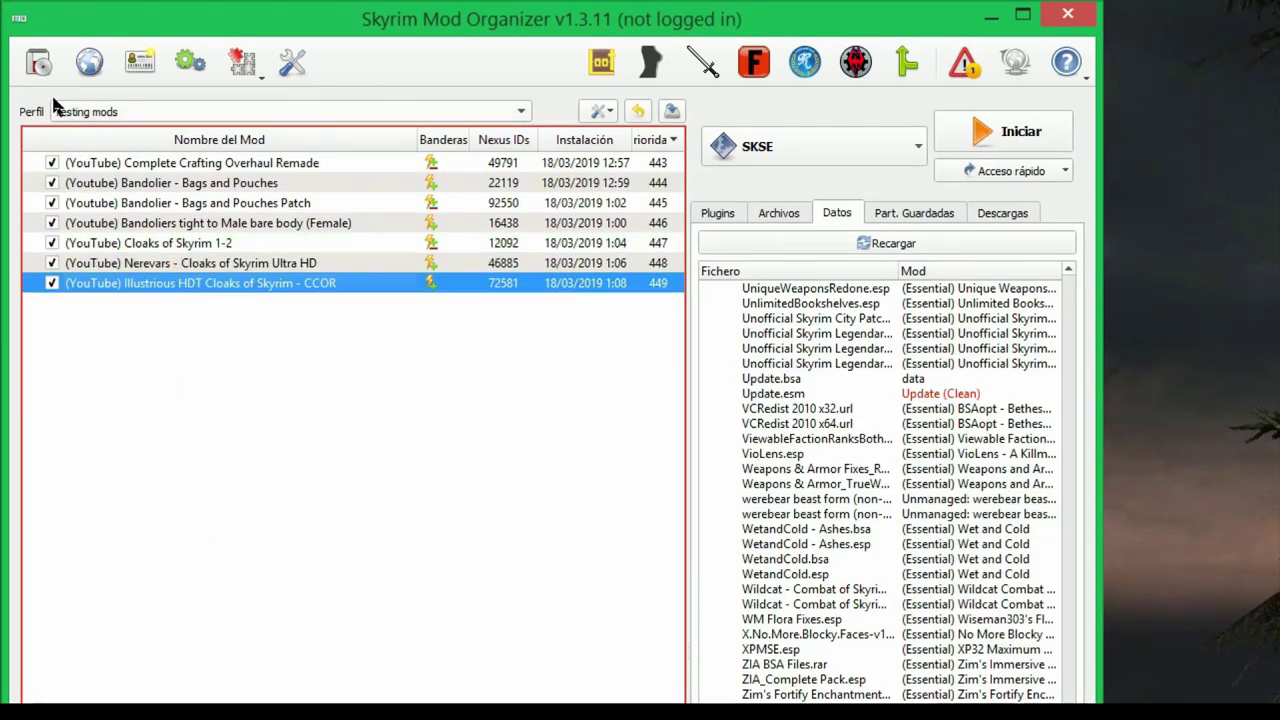
click(38, 64)
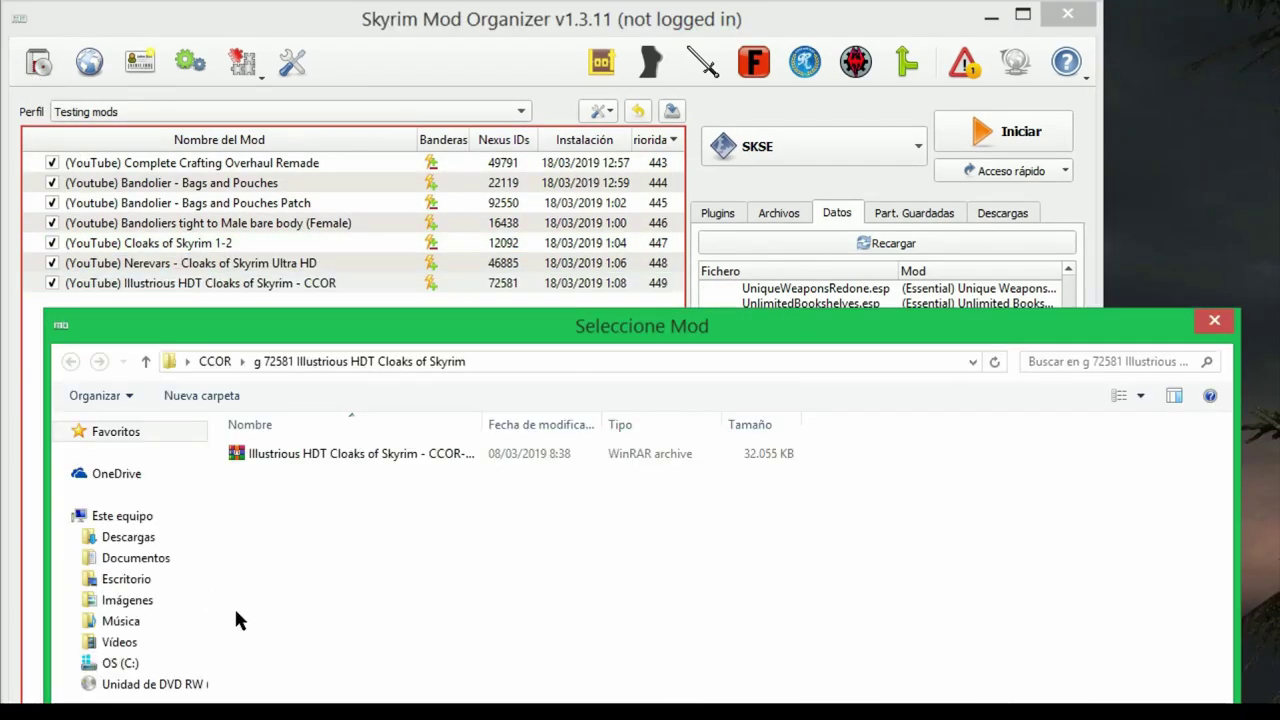
click(212, 362)
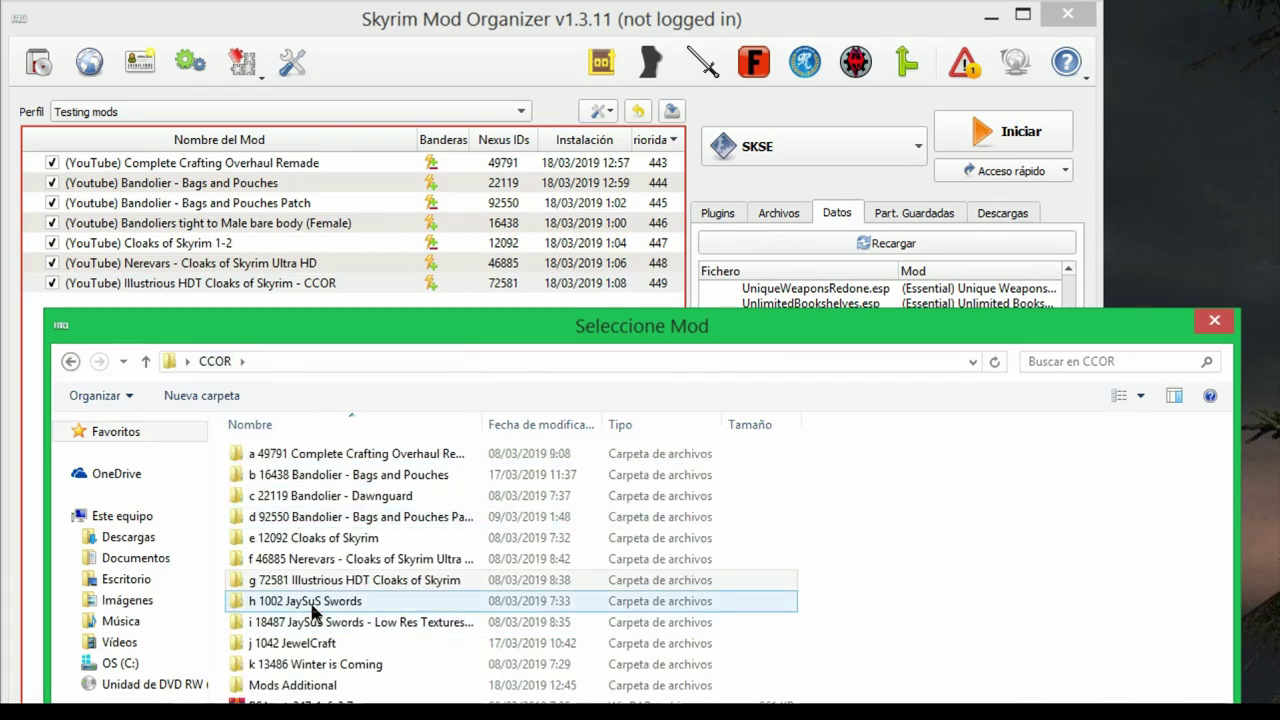
double_click(310, 603)
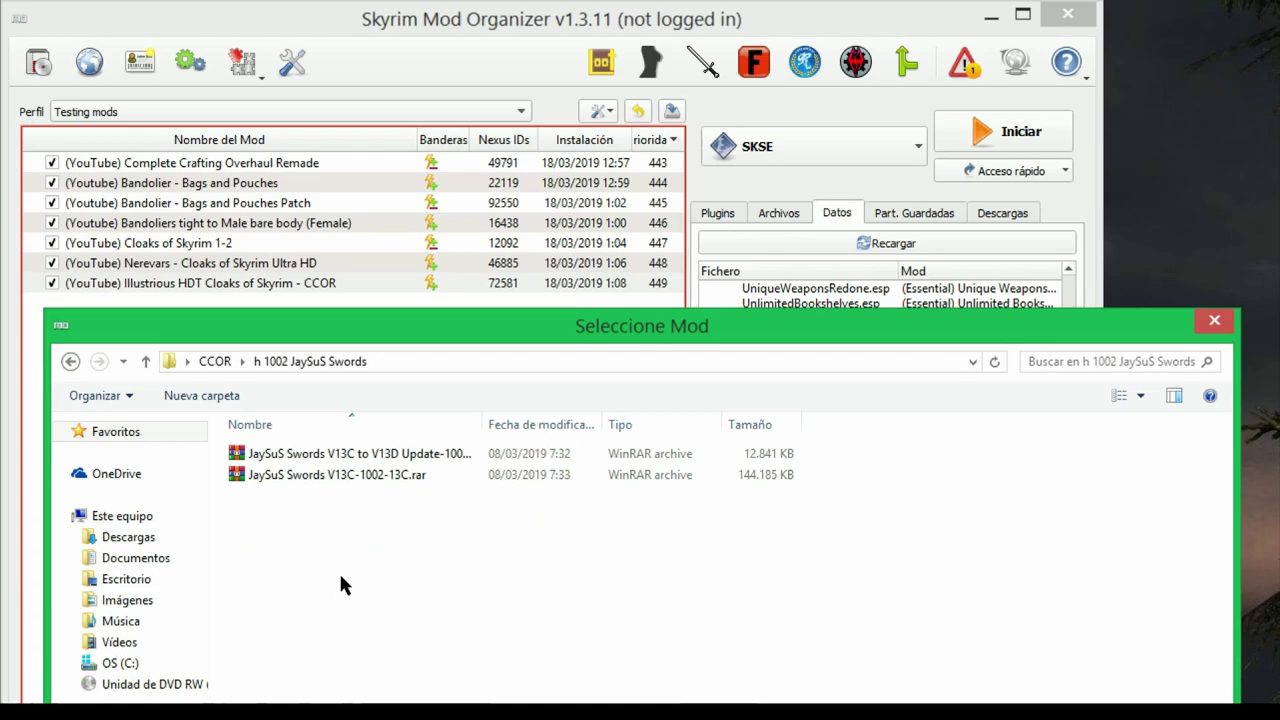
key(Down)
key(Down)
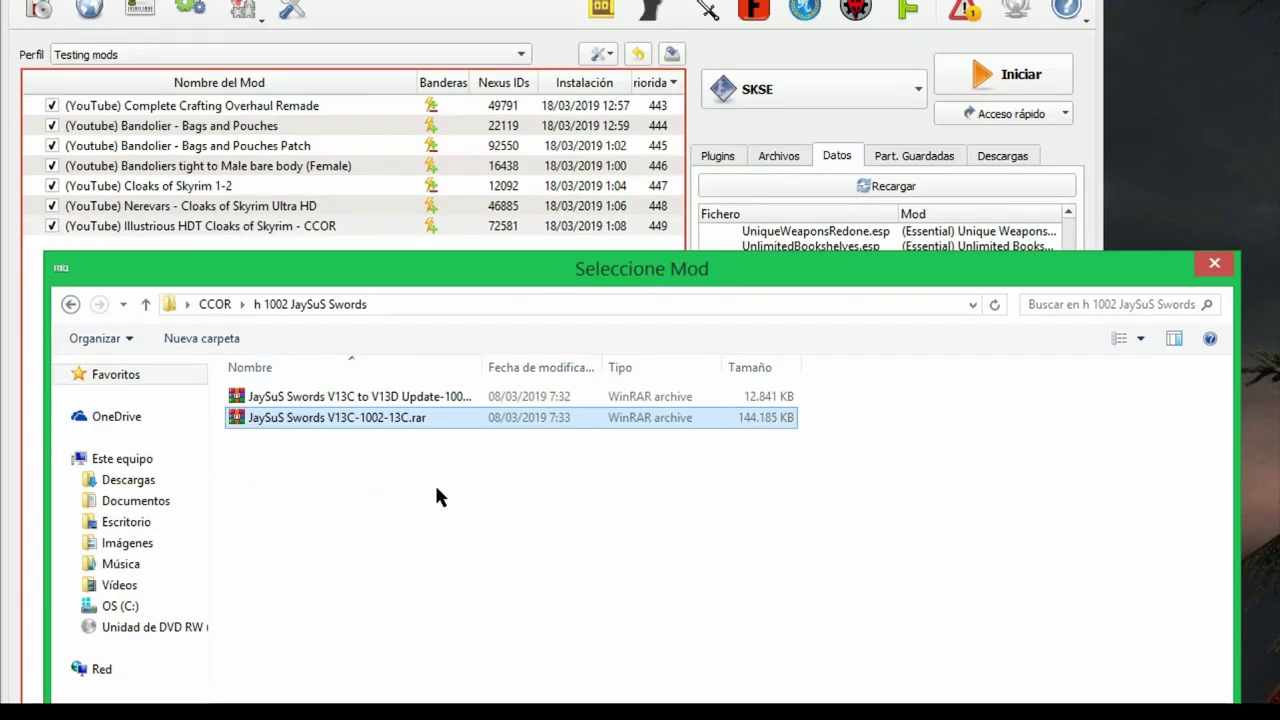
key(Return)
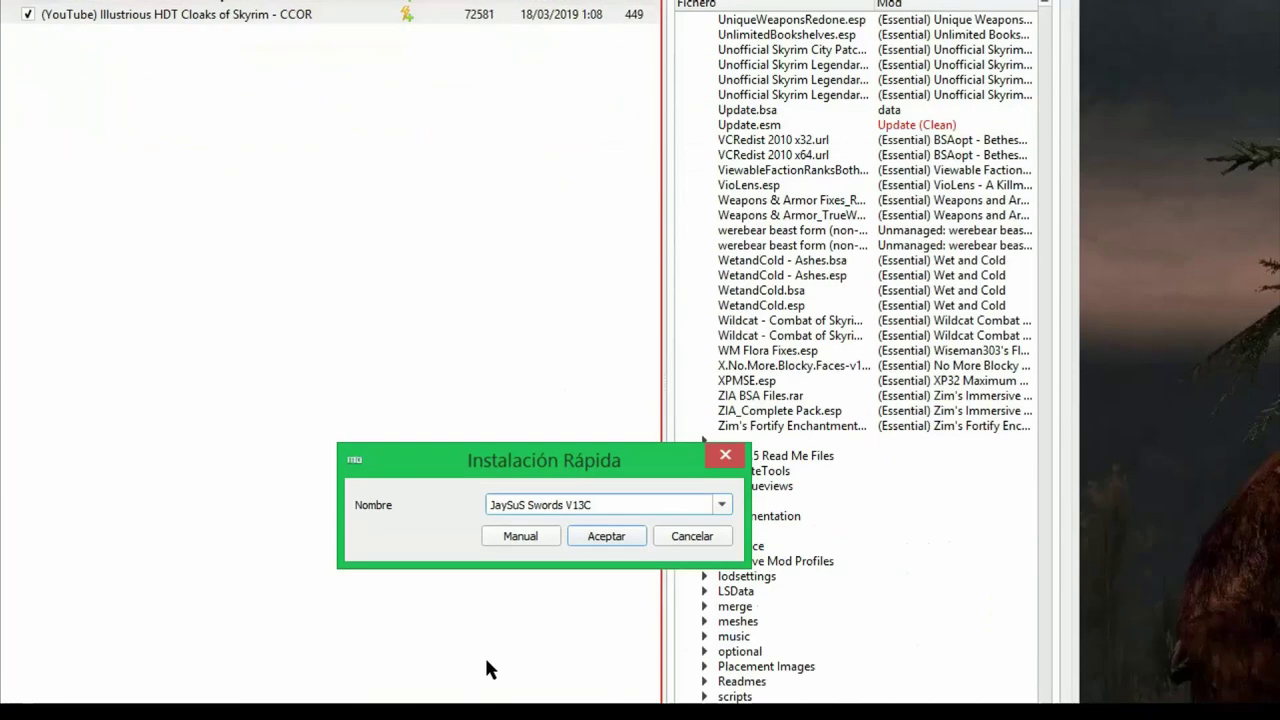
- Switch to manual installation and name the mod "(YouTube) JaySuS Swords V13D"
click(522, 536)
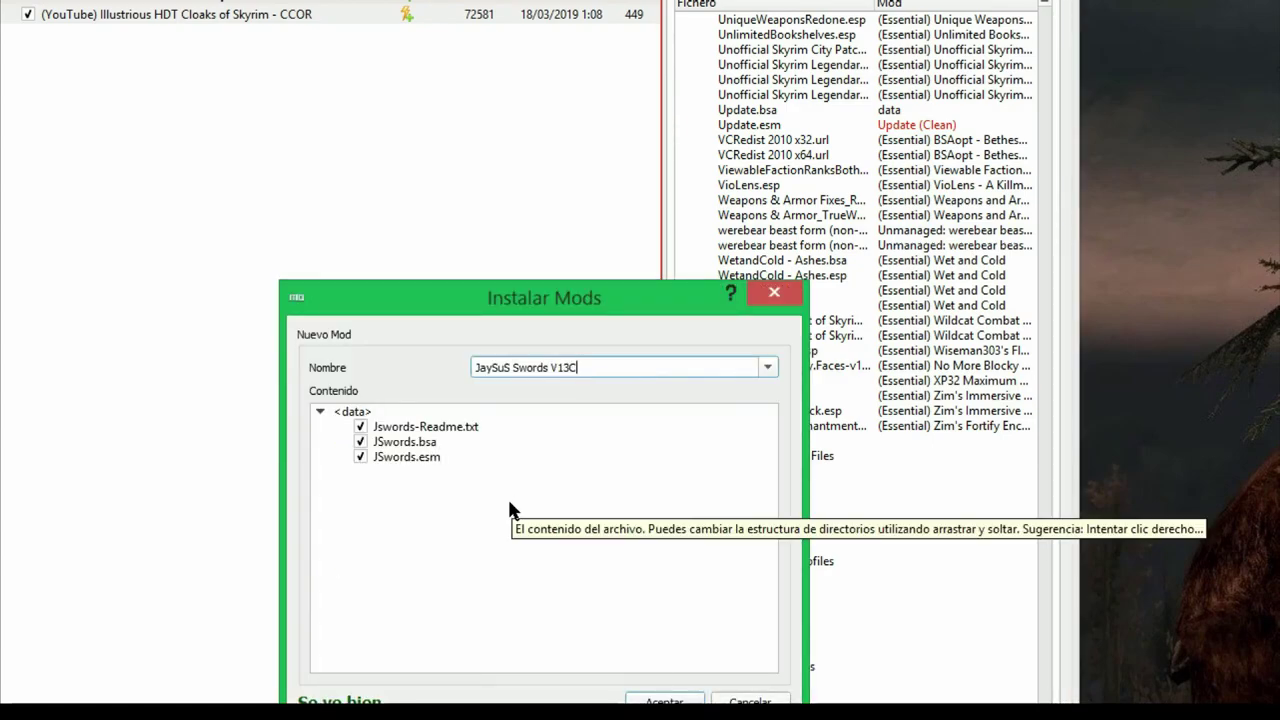
key(BackSpace)
text(D)
key(Home)
text((YouTube))
key(End)
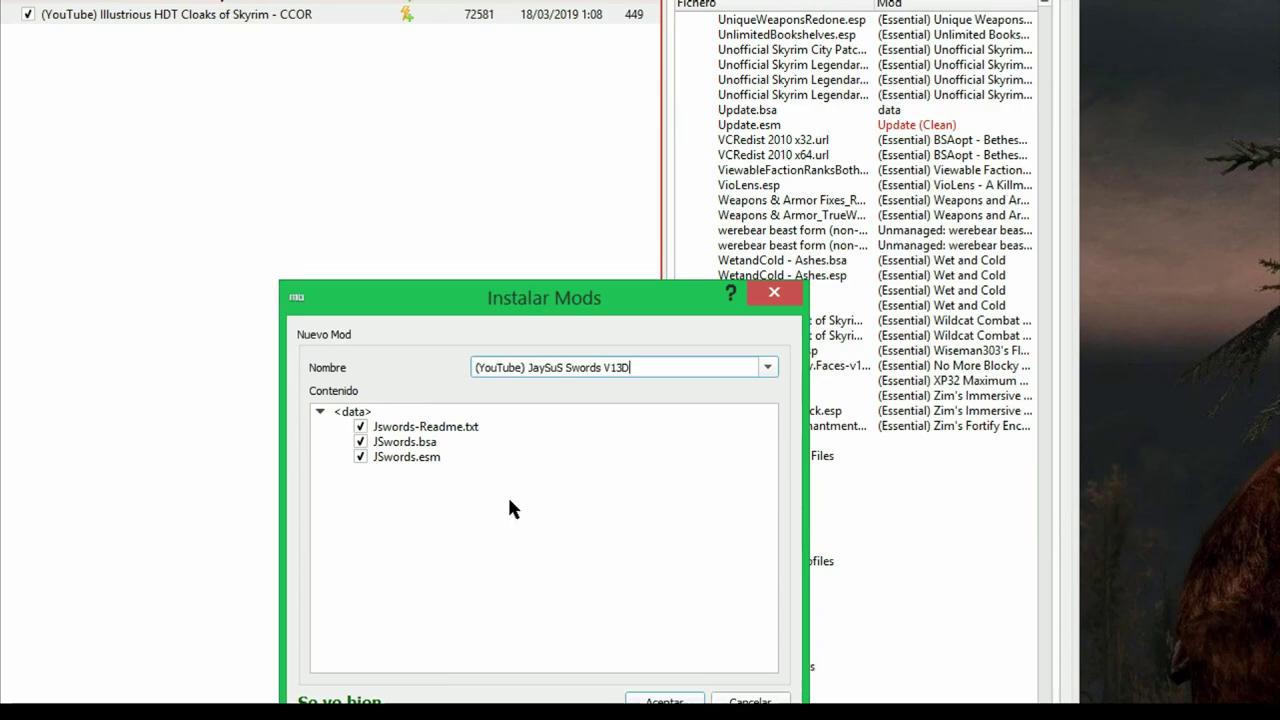
- Exclude Jswords-Readme.txt and JSwords.esm, install only JSwords.bsa and enable the JaySuS Swords mod
click(360, 426)
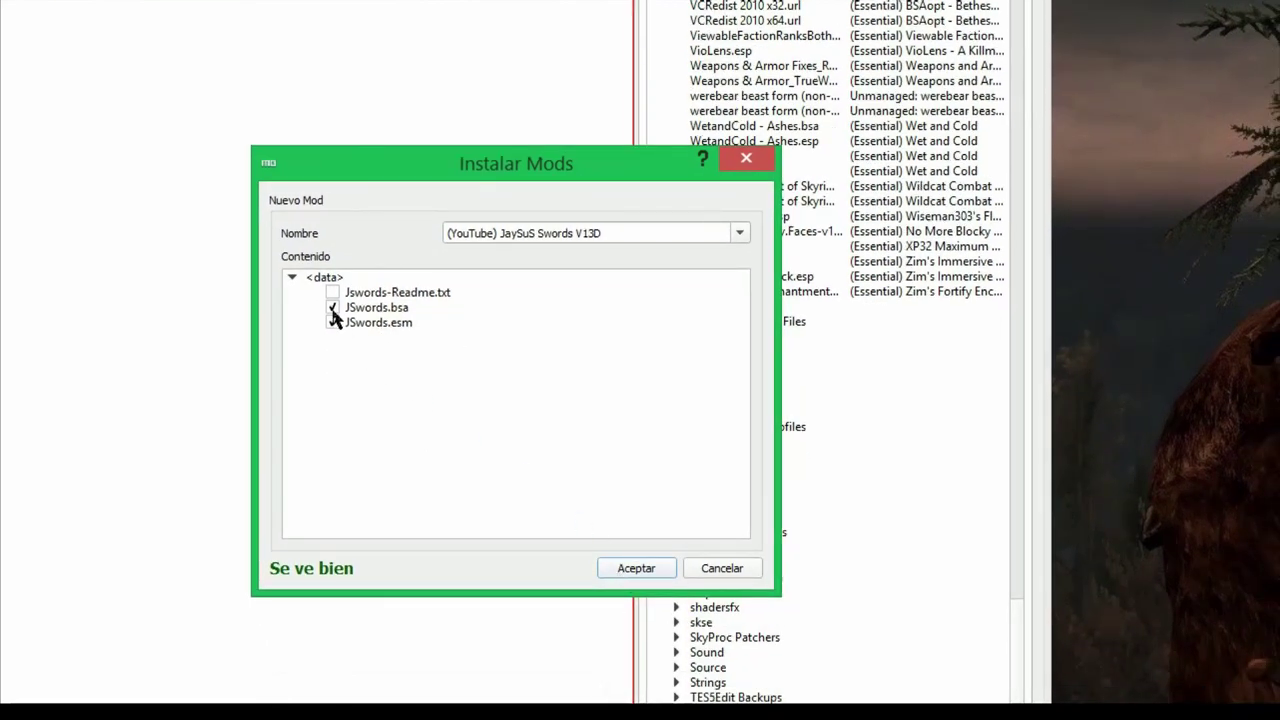
click(332, 322)
click(397, 328)
click(396, 311)
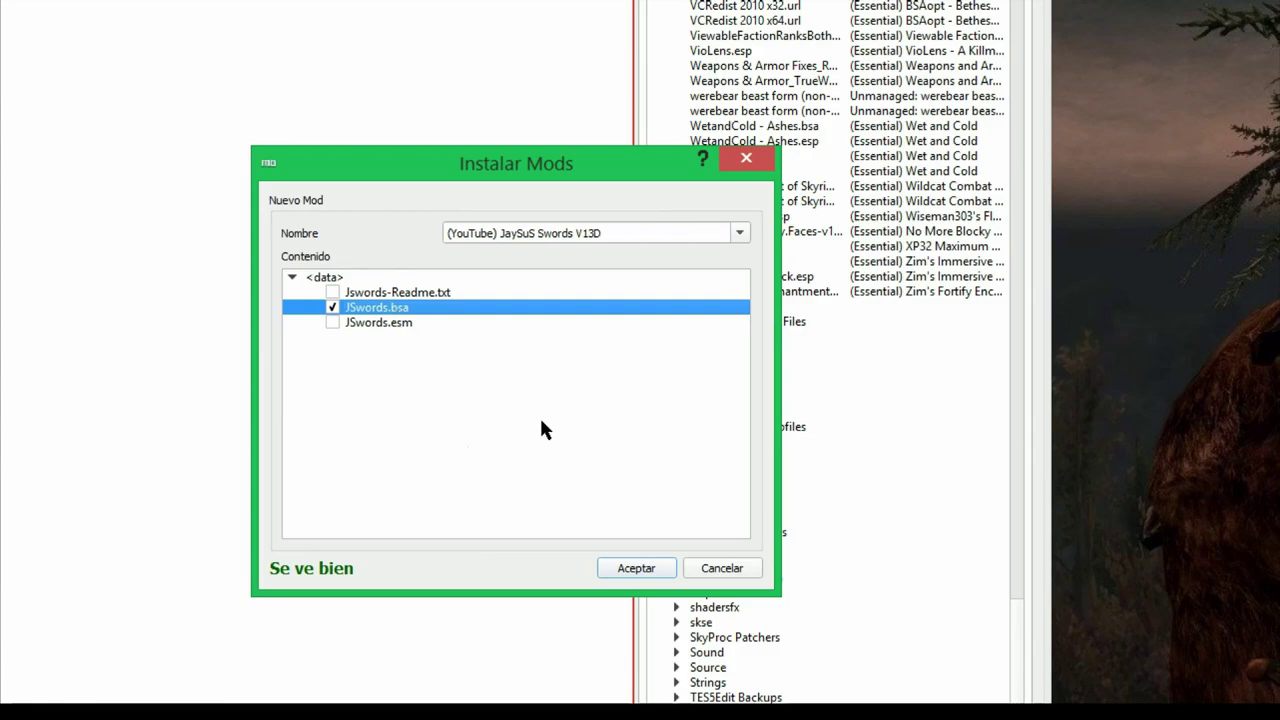
click(636, 568)
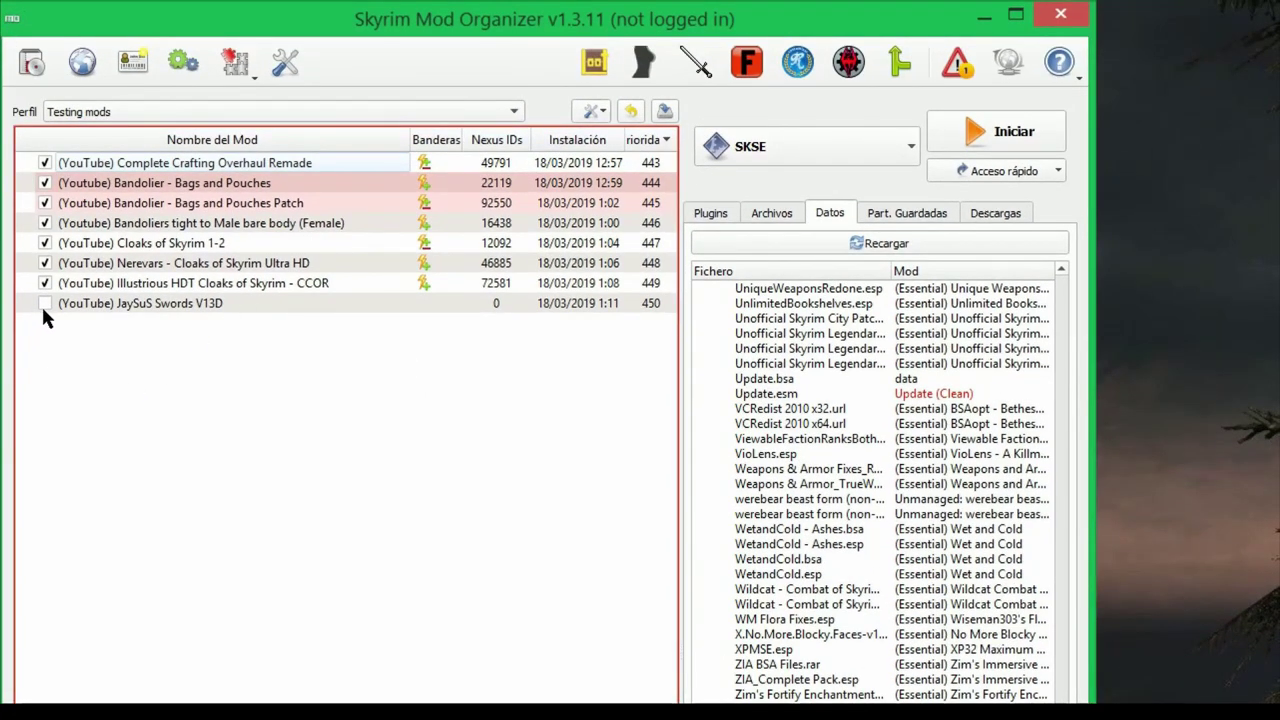
click(44, 303)
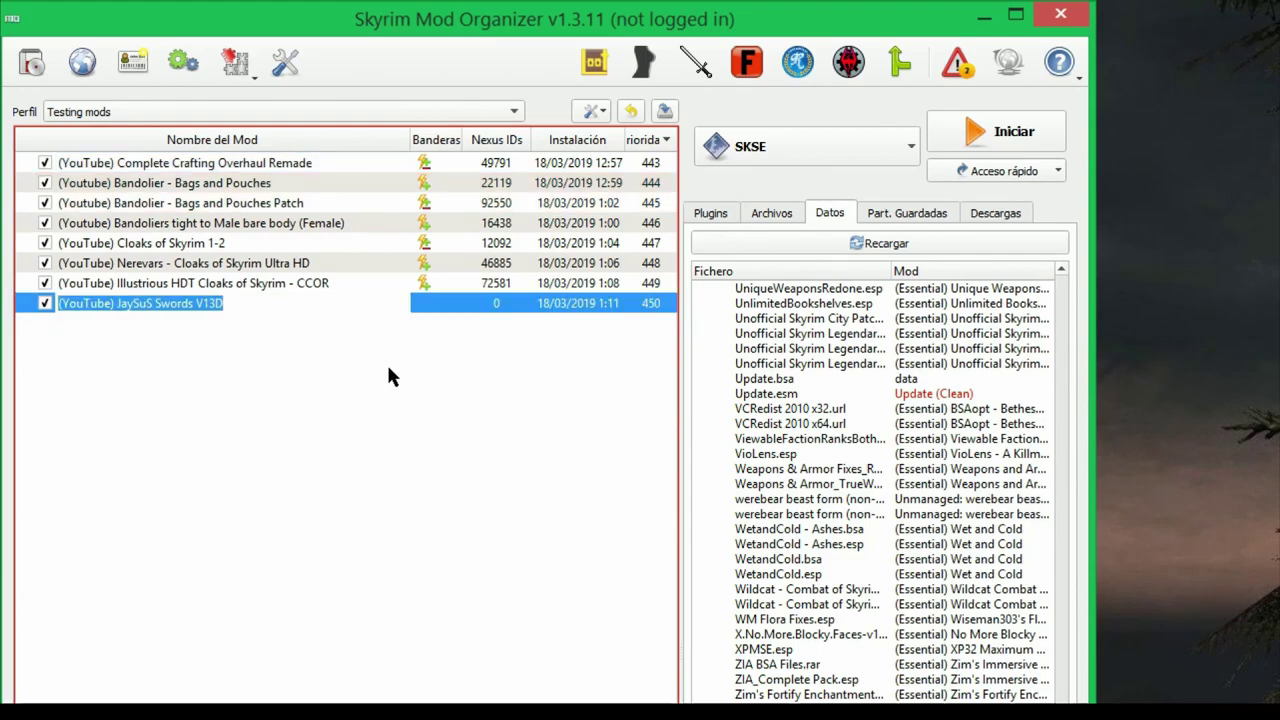
click(506, 314)
- Choose the JaySuS Swords V13C to V13D Update archive for manual installation and name it "(YouTube) JaySuS Swords V13D"
click(24, 66)
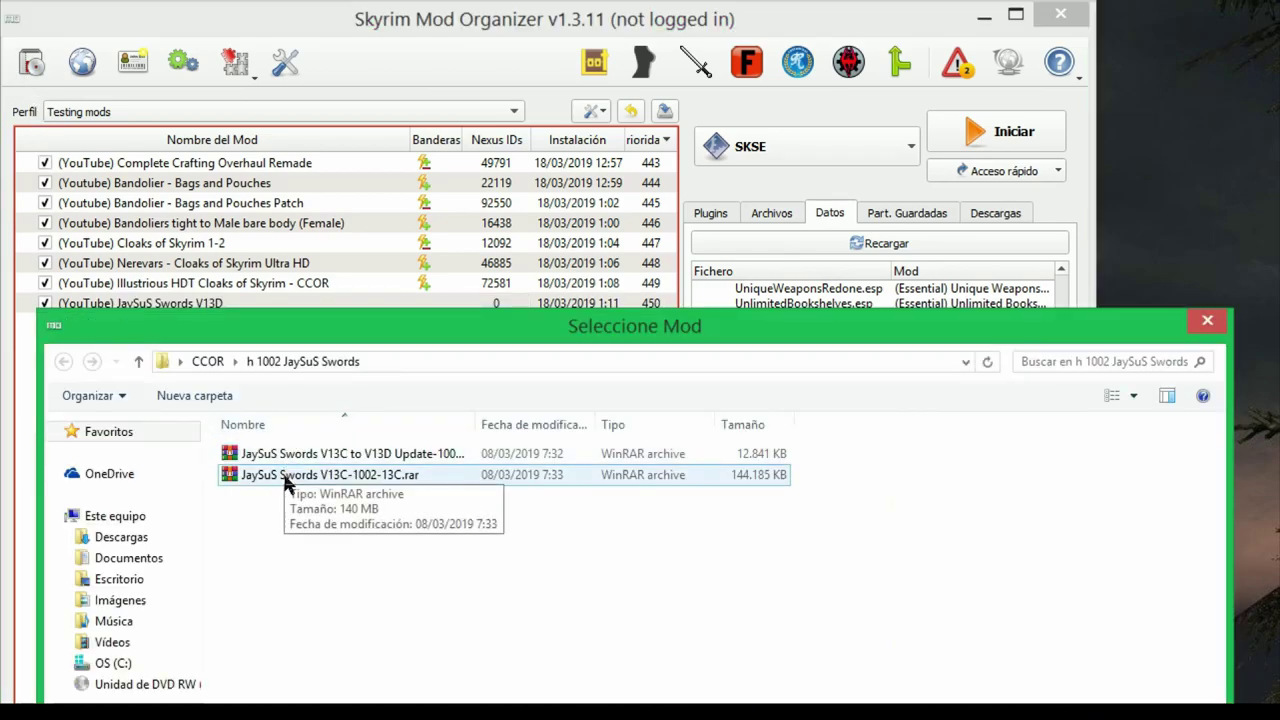
click(305, 460)
double_click(305, 460)
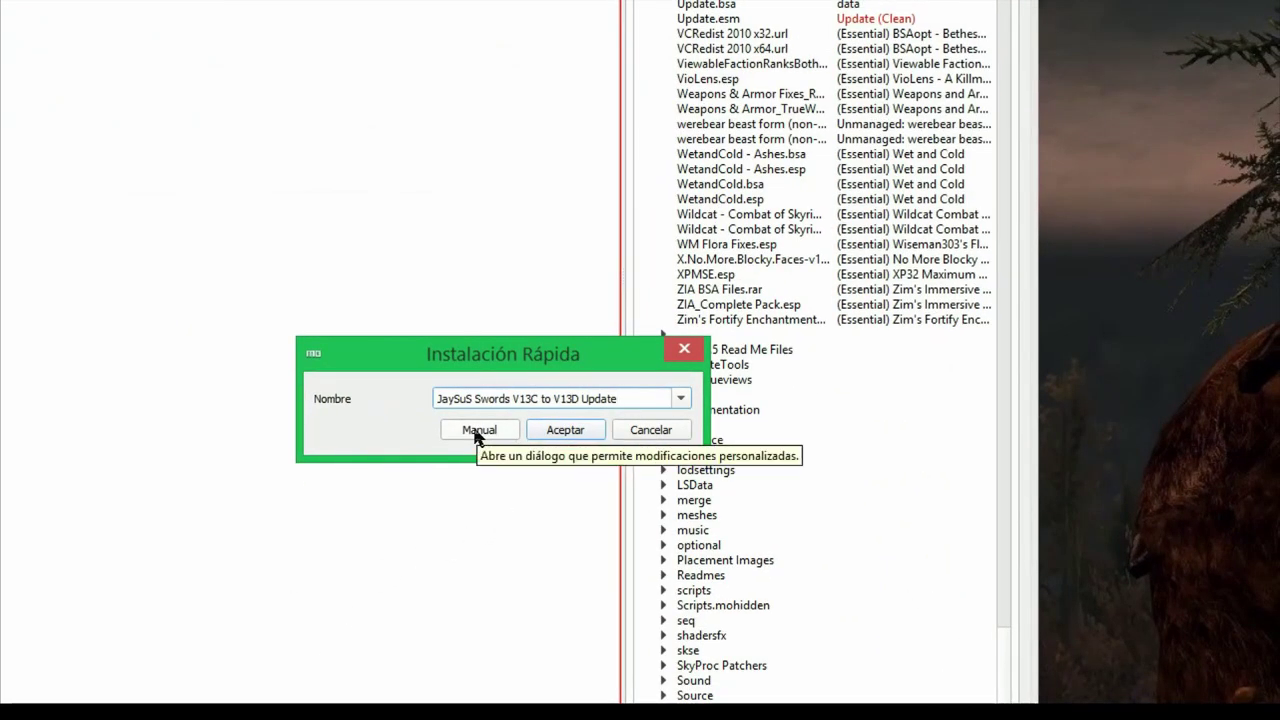
click(477, 431)
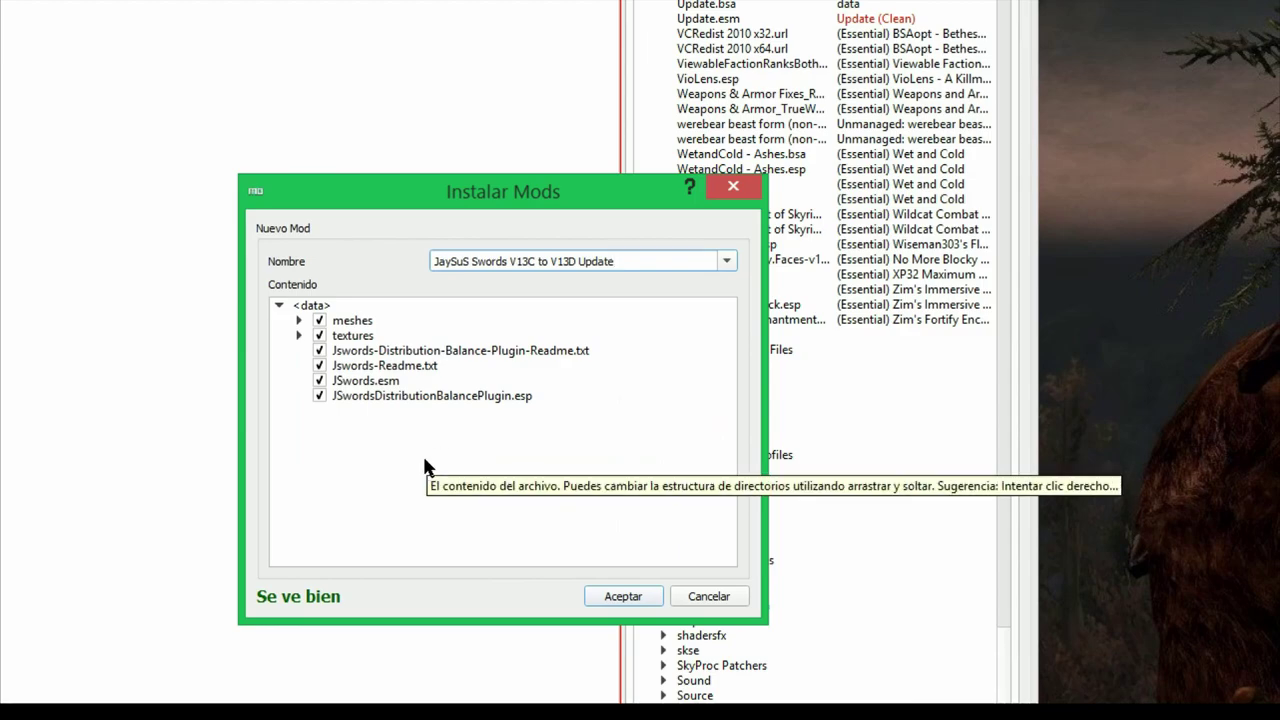
key(ctrl+a)
text((YouTube) JaySuS Swords V13D)
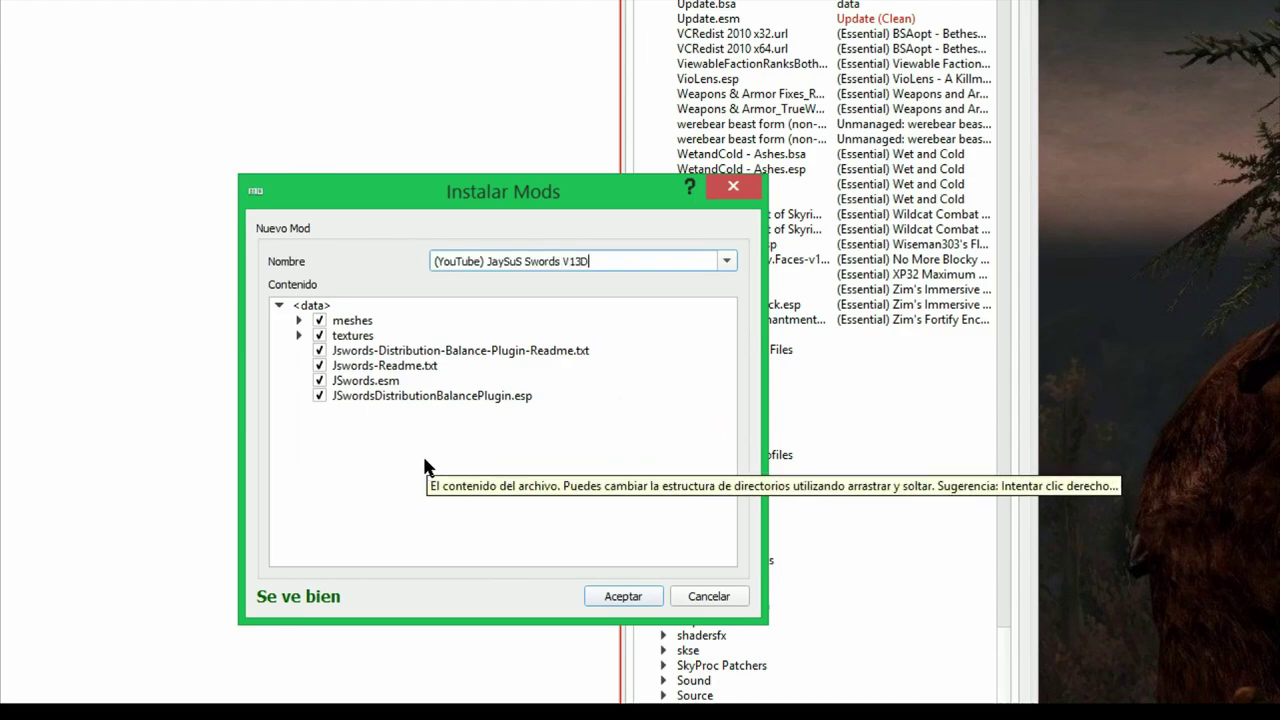
- Exclude both readme files and JSwordsDistributionBalancePlugin.esp, and merge the update into the existing JaySuS Swords mod
click(320, 351)
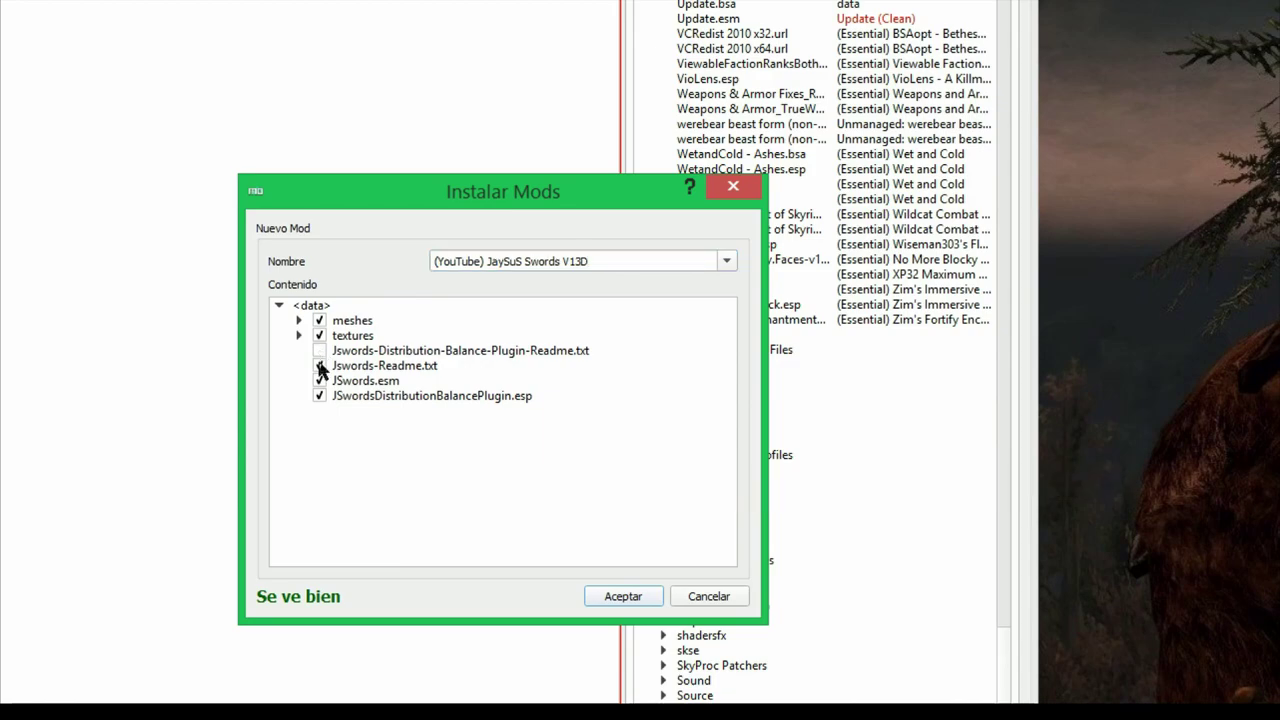
click(320, 366)
click(320, 397)
click(633, 597)
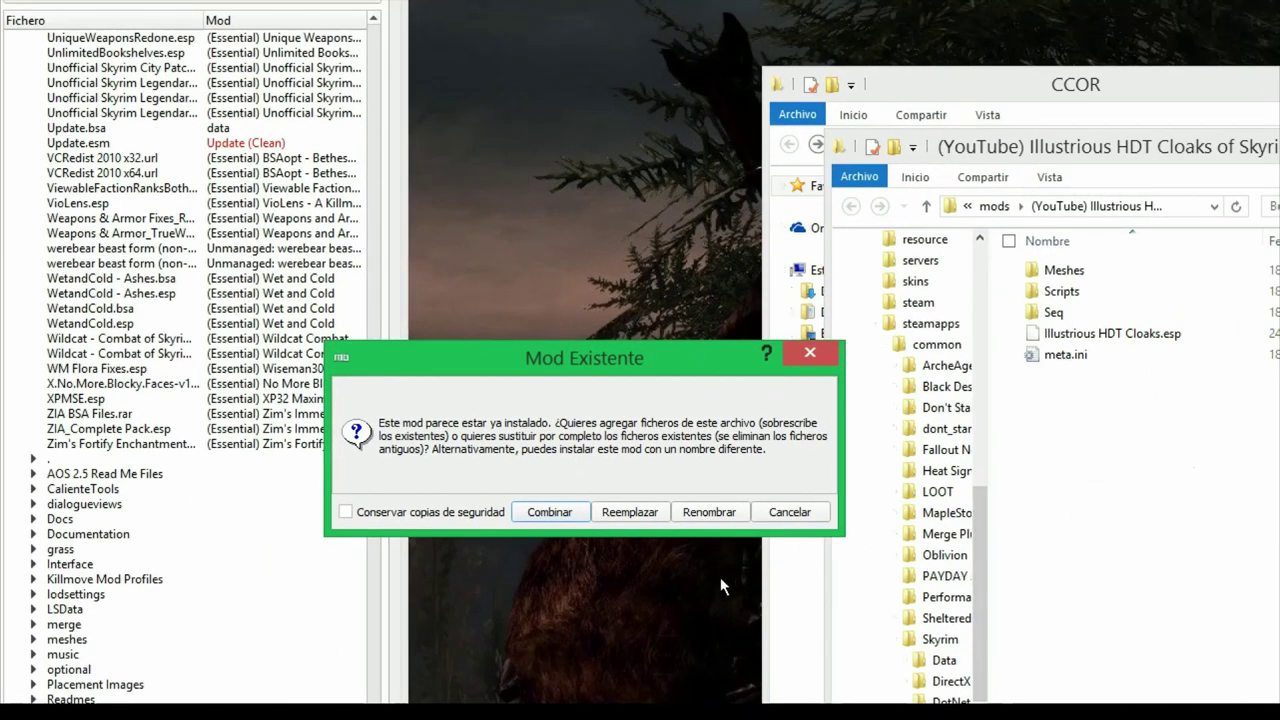
click(550, 515)
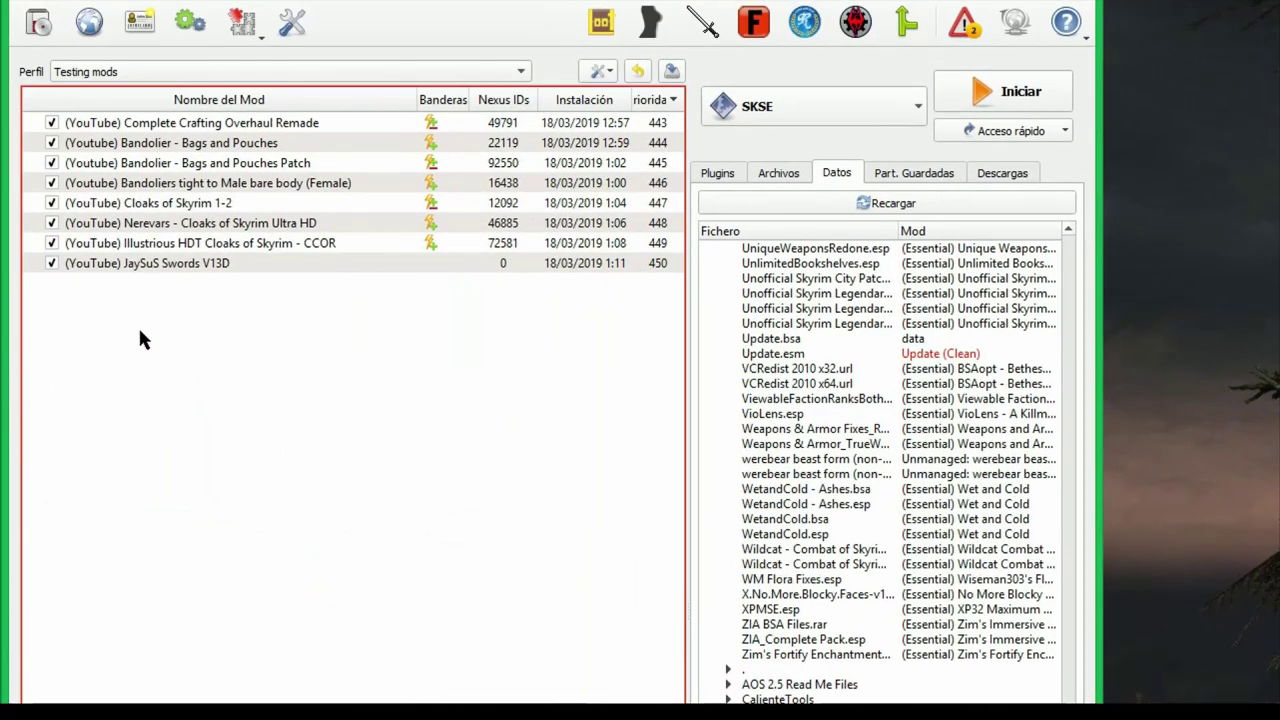
- Set the Nexus ID of (YouTube) JaySuS Swords V13D to 1002
click(244, 38)
double_click(500, 305)
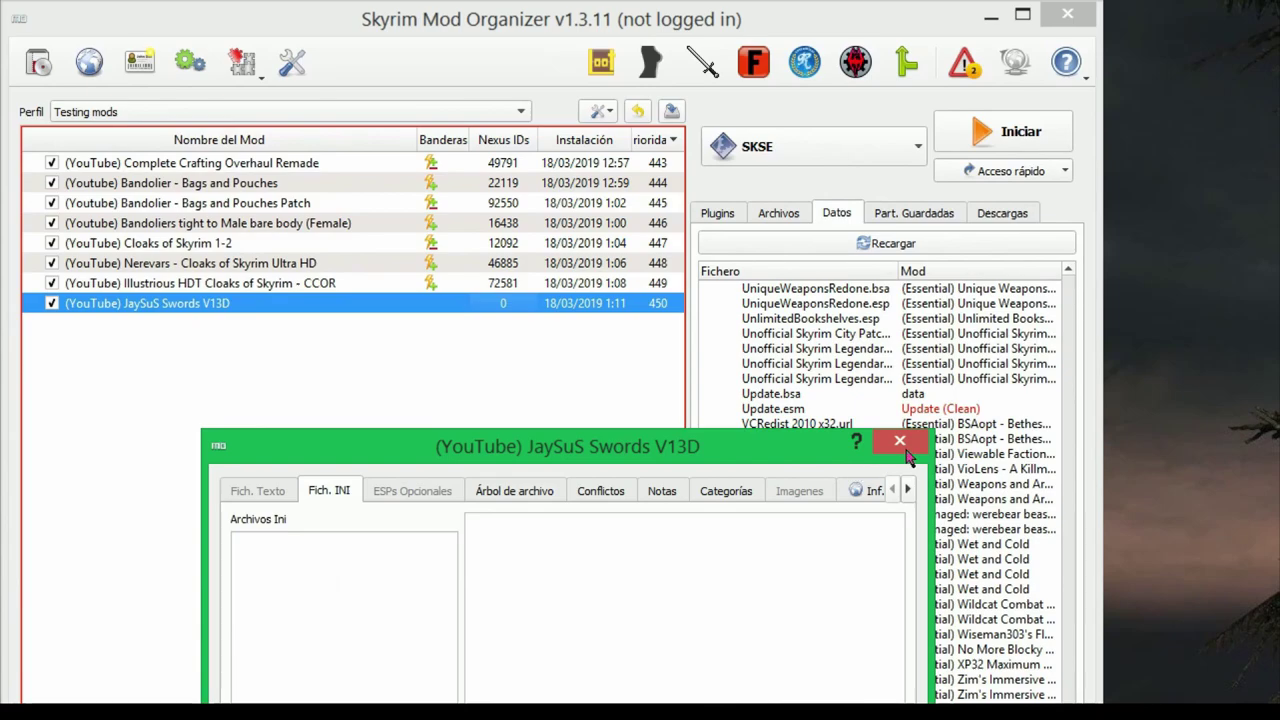
click(908, 455)
click(500, 305)
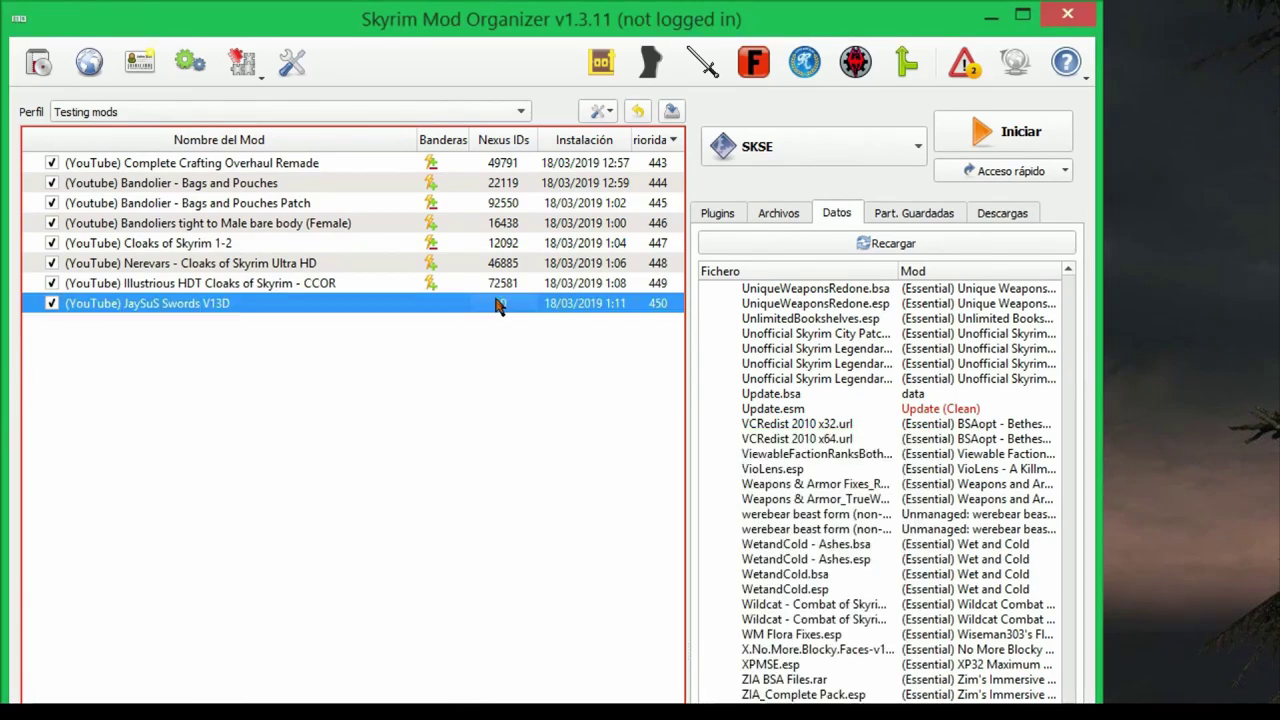
click(500, 305)
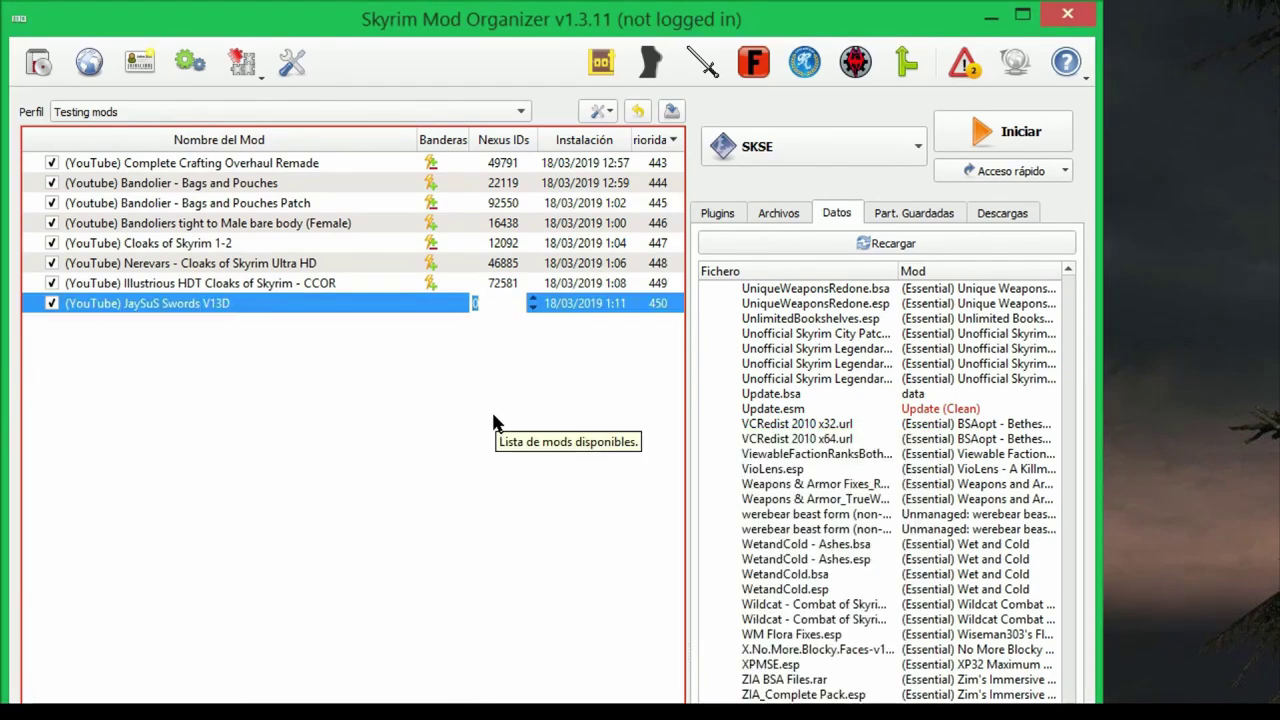
text(1002)
key(Return)
- Choose the archive in the "i 18487 JaySuS Swords - Low Res Textures for V13D" folder and prefix the mod name with "(YouTube)"
click(38, 62)
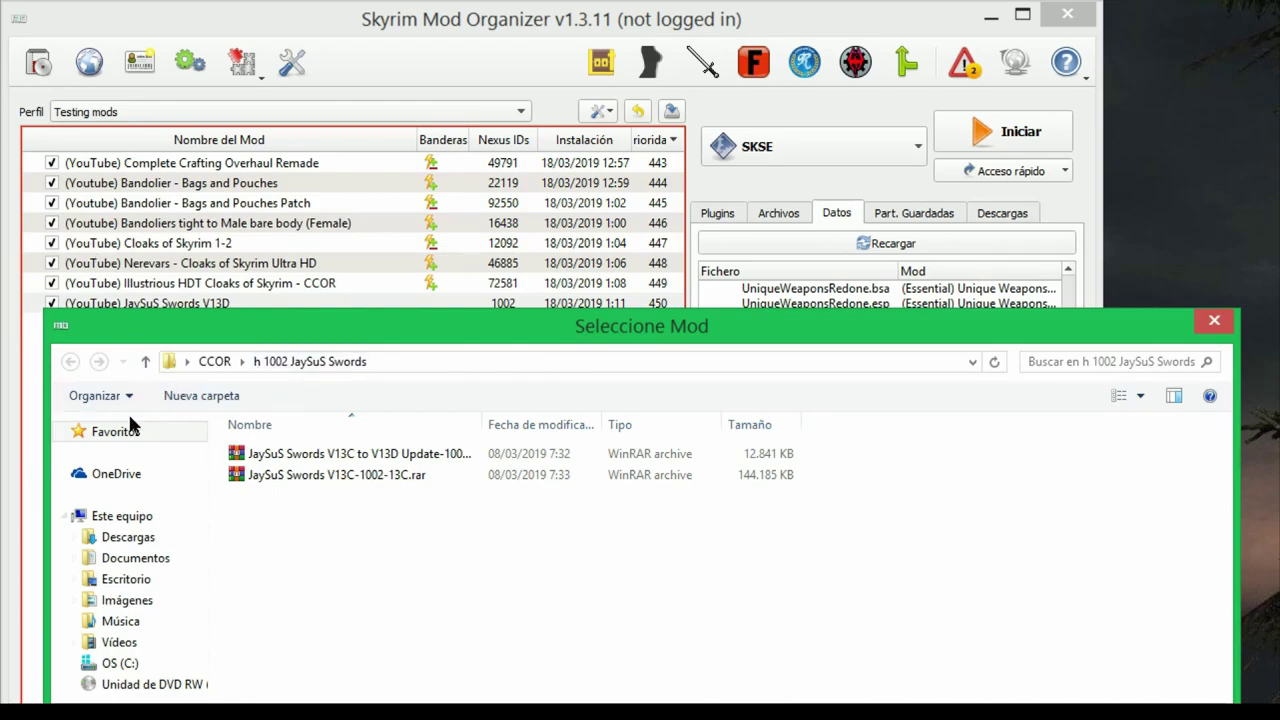
click(210, 362)
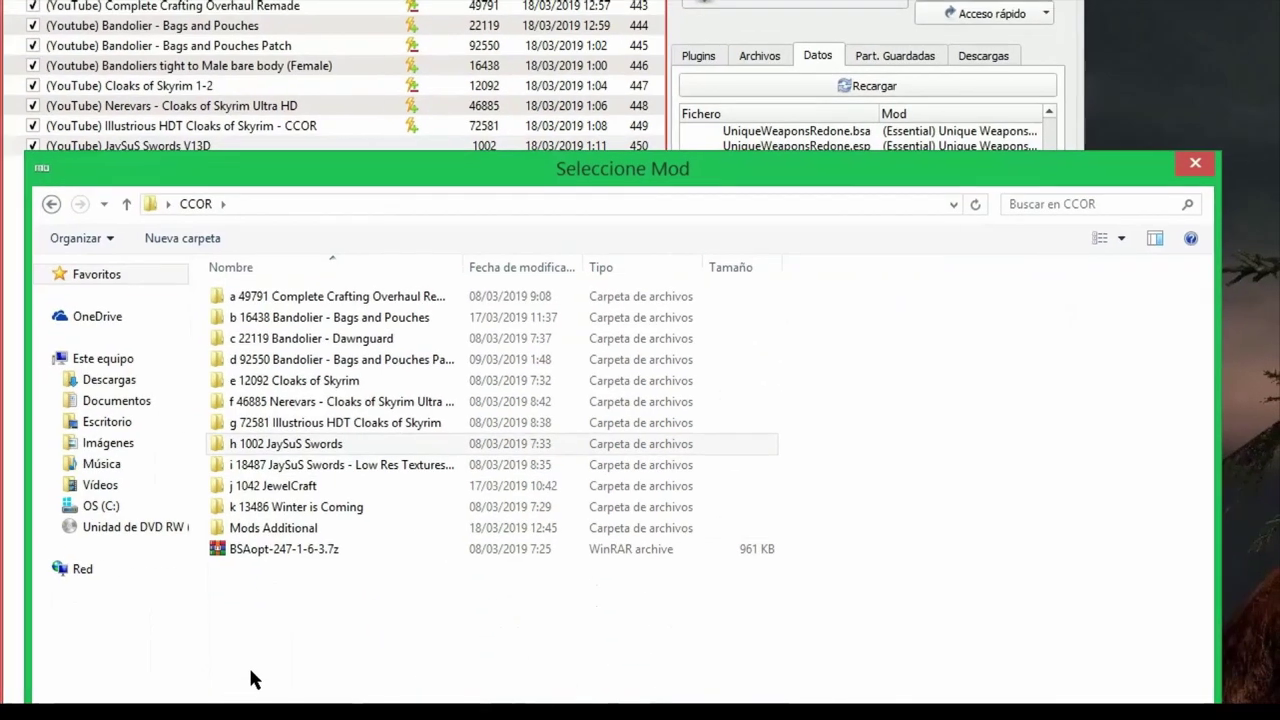
double_click(265, 460)
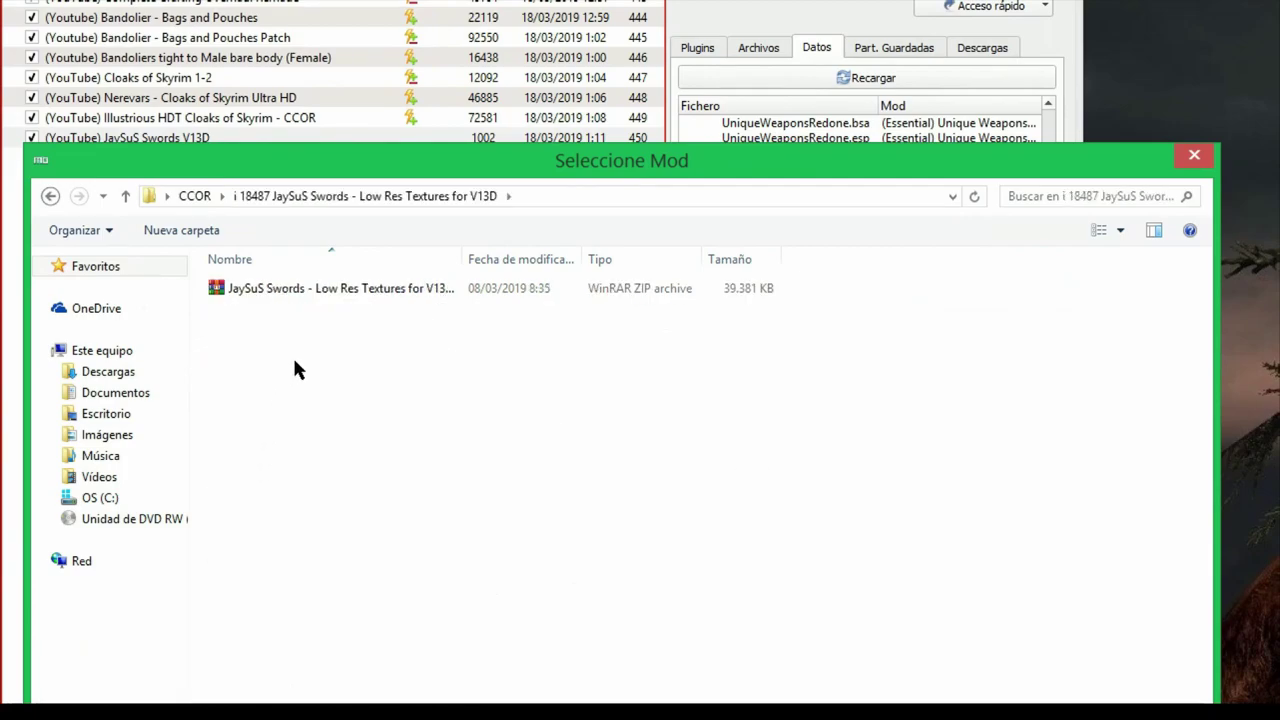
double_click(263, 290)
key(Home)
text((YouTube))
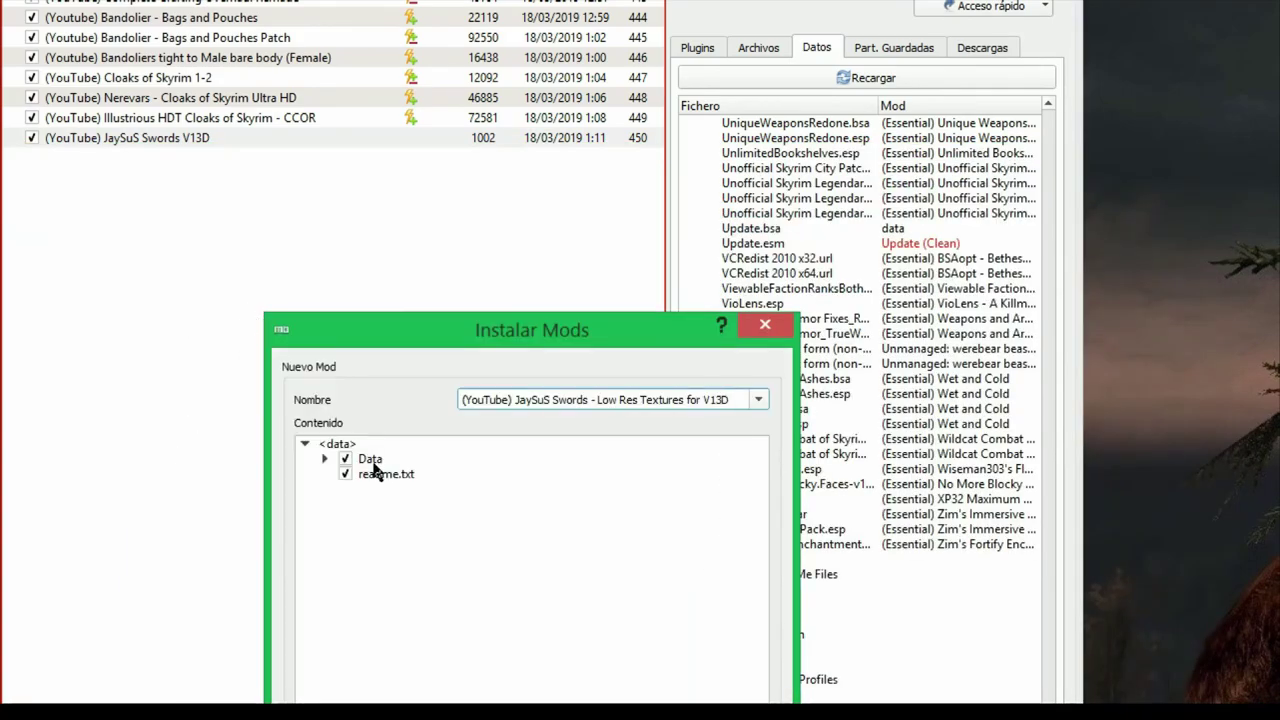
- Make the Data folder the top-level directory so only Textures remains, and install the low-res textures mod
click(372, 460)
right_click(372, 460)
click(391, 470)
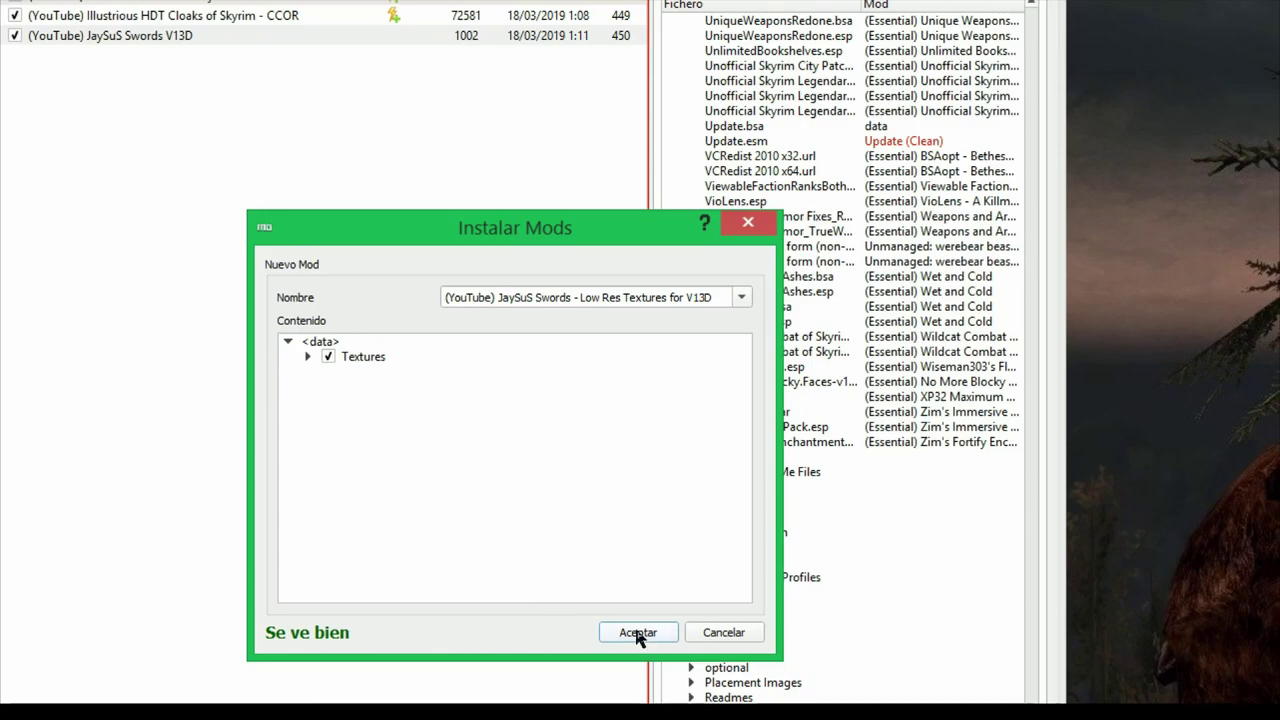
click(637, 634)
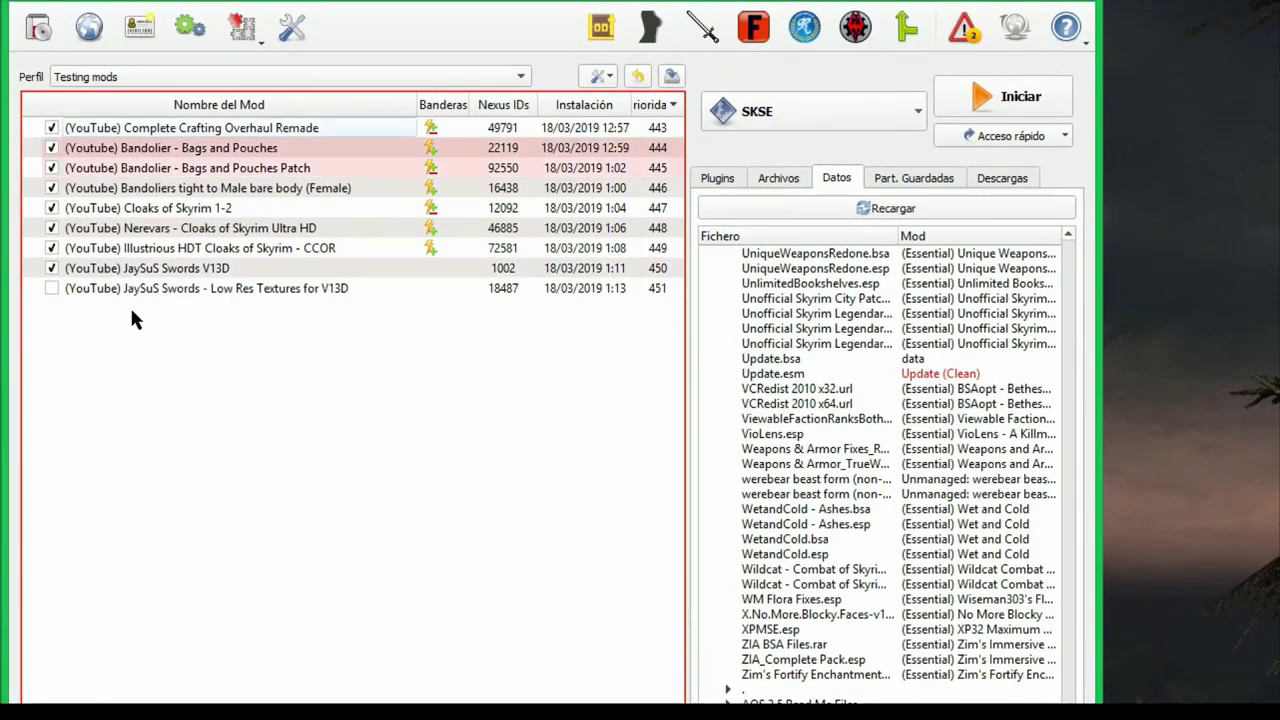
click(51, 288)
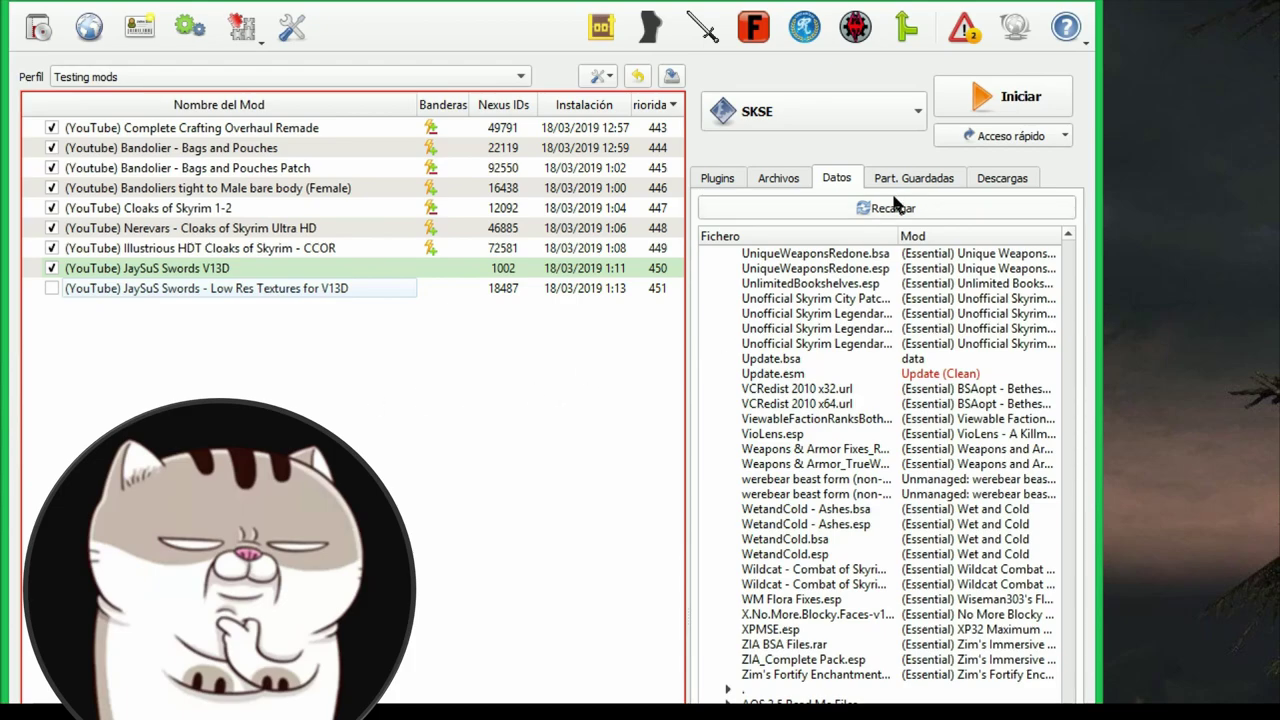
- Enable JSwords.bsa under (YouTube) JaySuS Swords V13D in the archive list and let MO manage archives
click(770, 177)
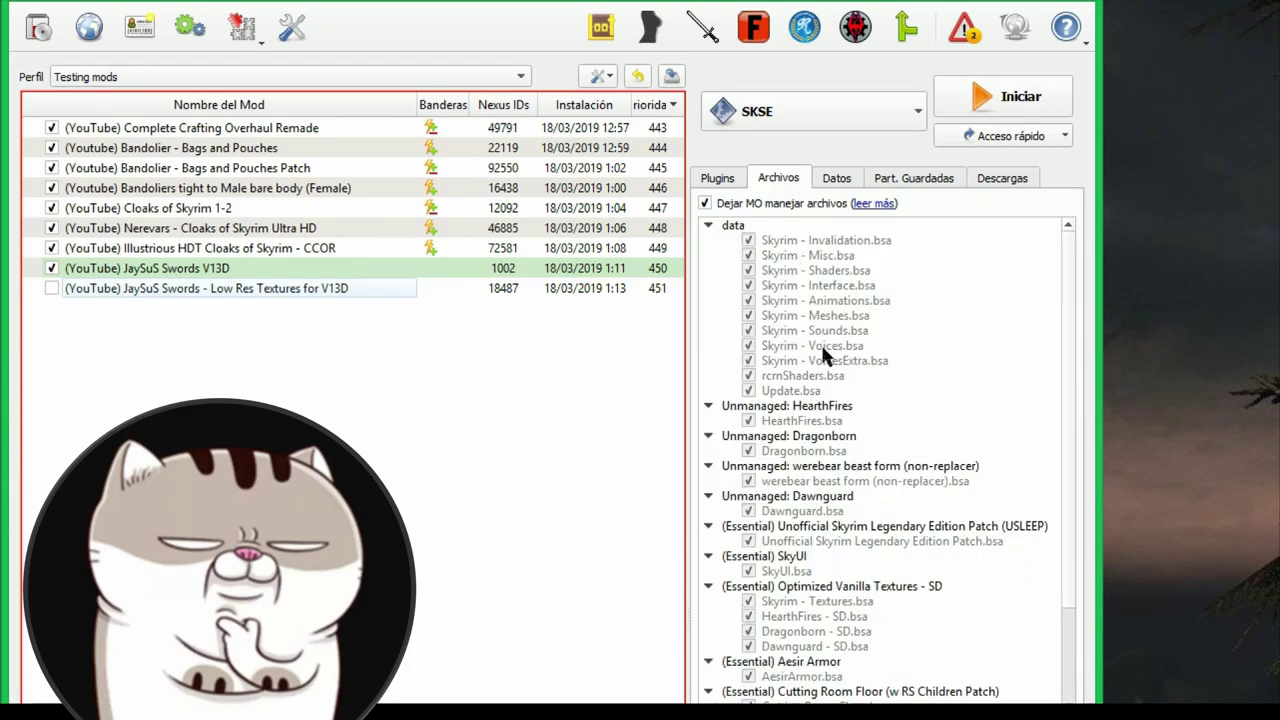
scroll(824, 357, down, 4)
scroll(826, 385, up, 3)
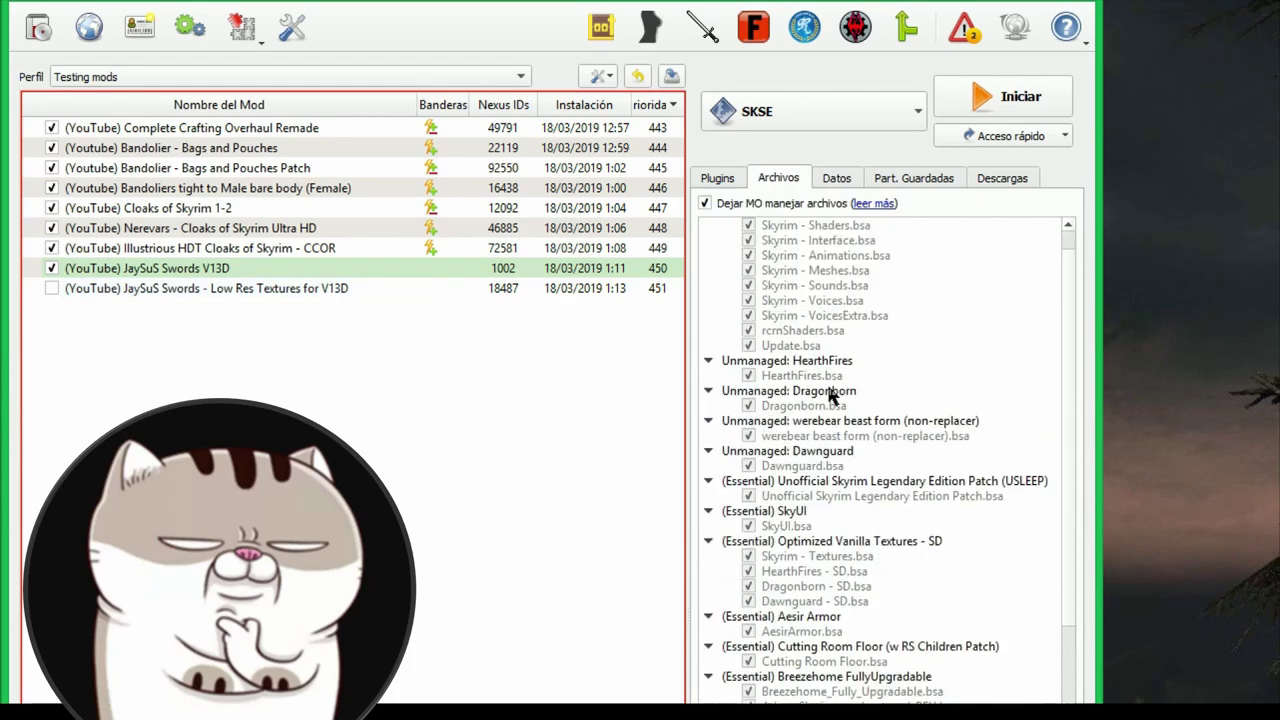
scroll(829, 397, down, 7)
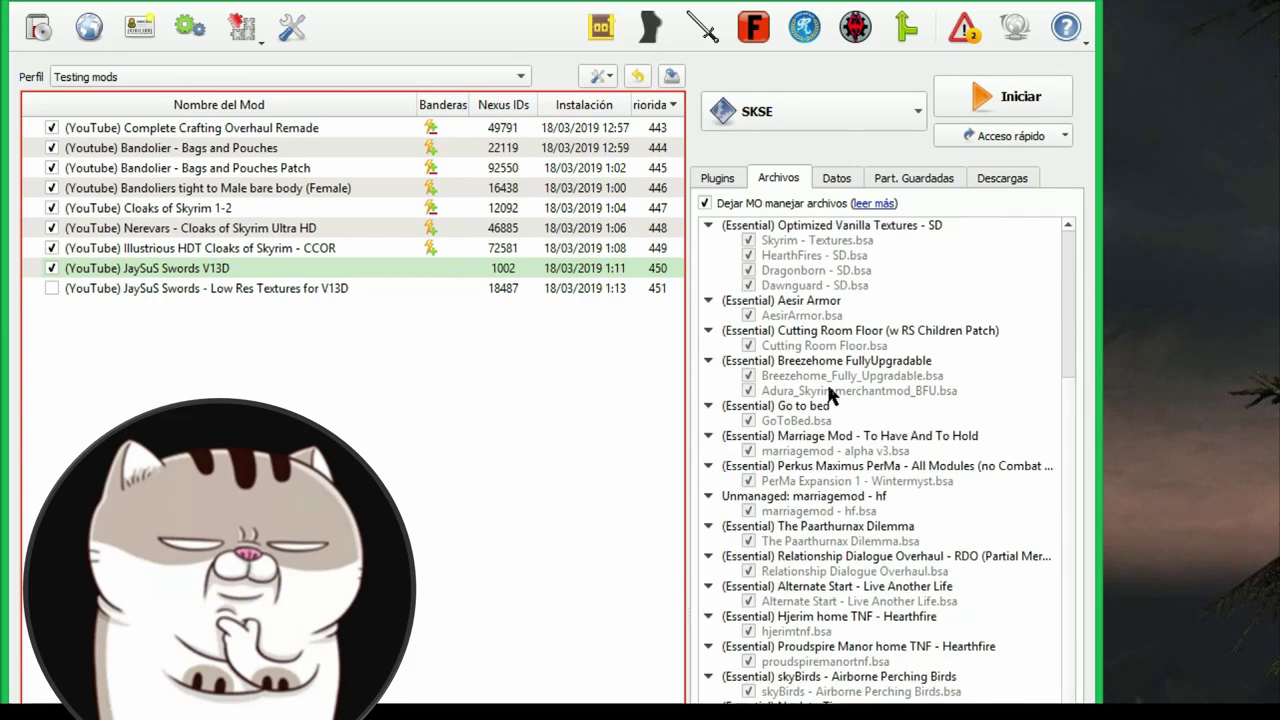
scroll(828, 393, down, 9)
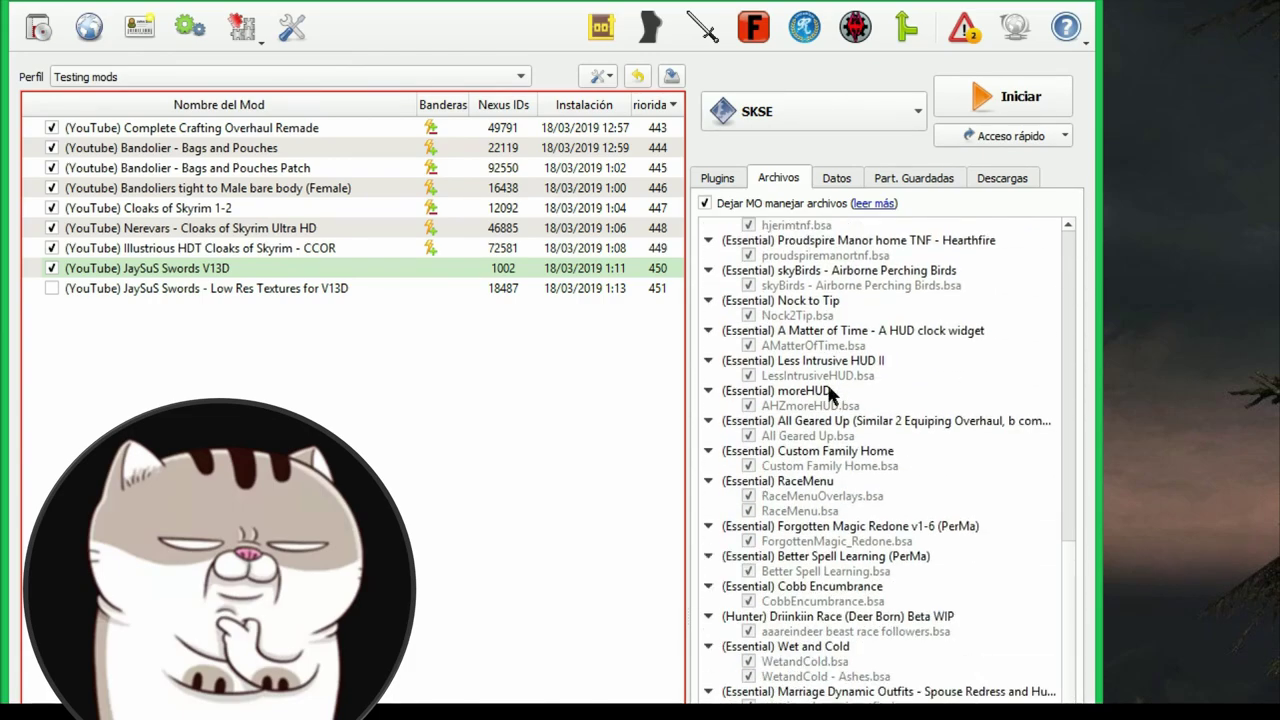
scroll(828, 391, down, 12)
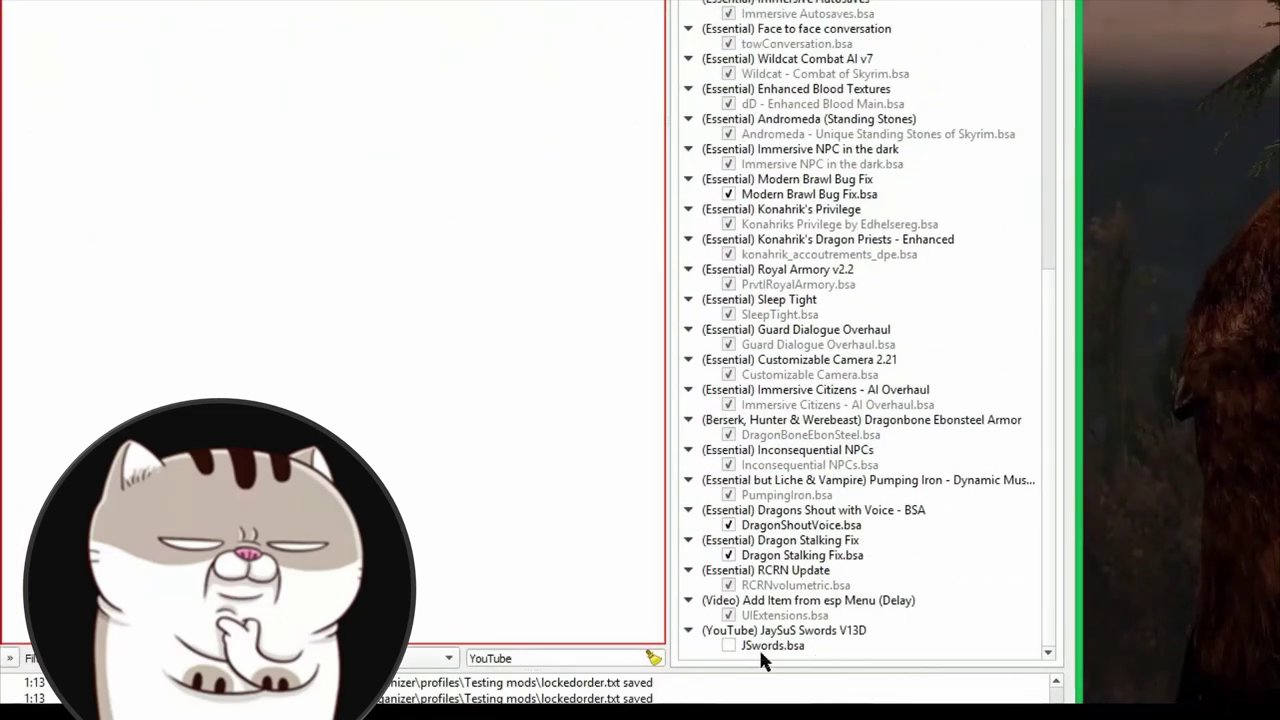
click(765, 632)
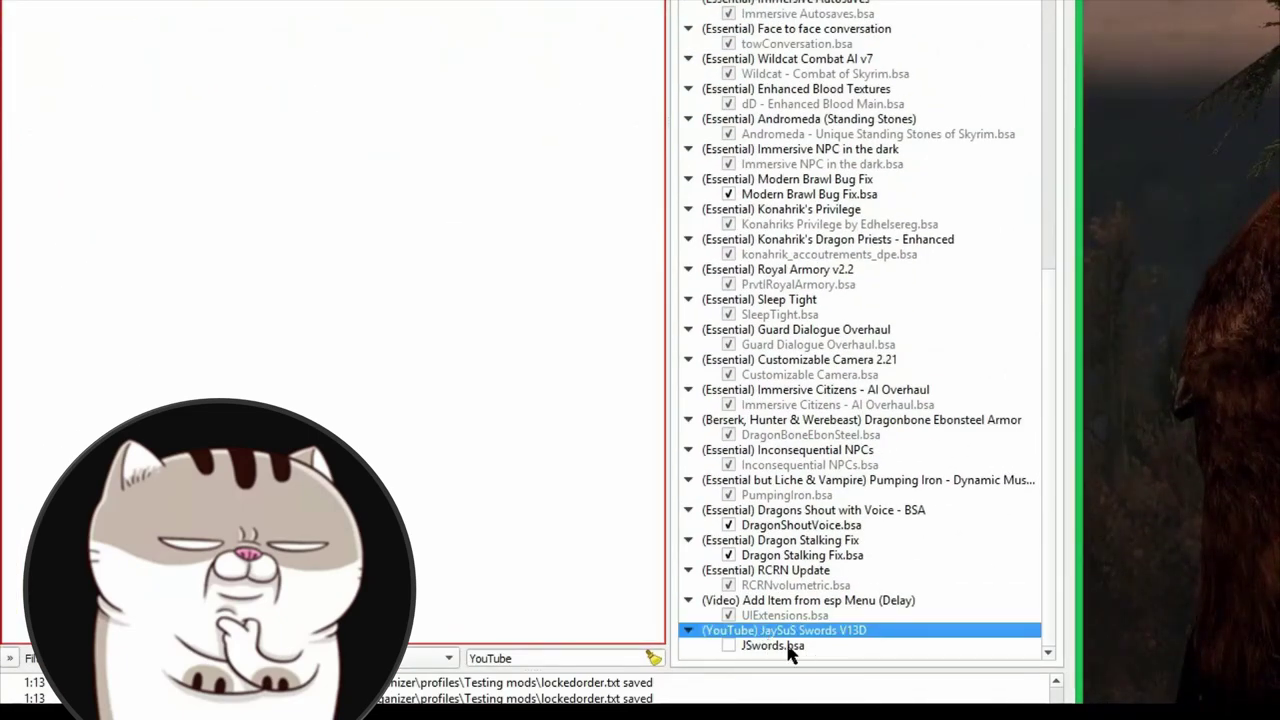
click(728, 645)
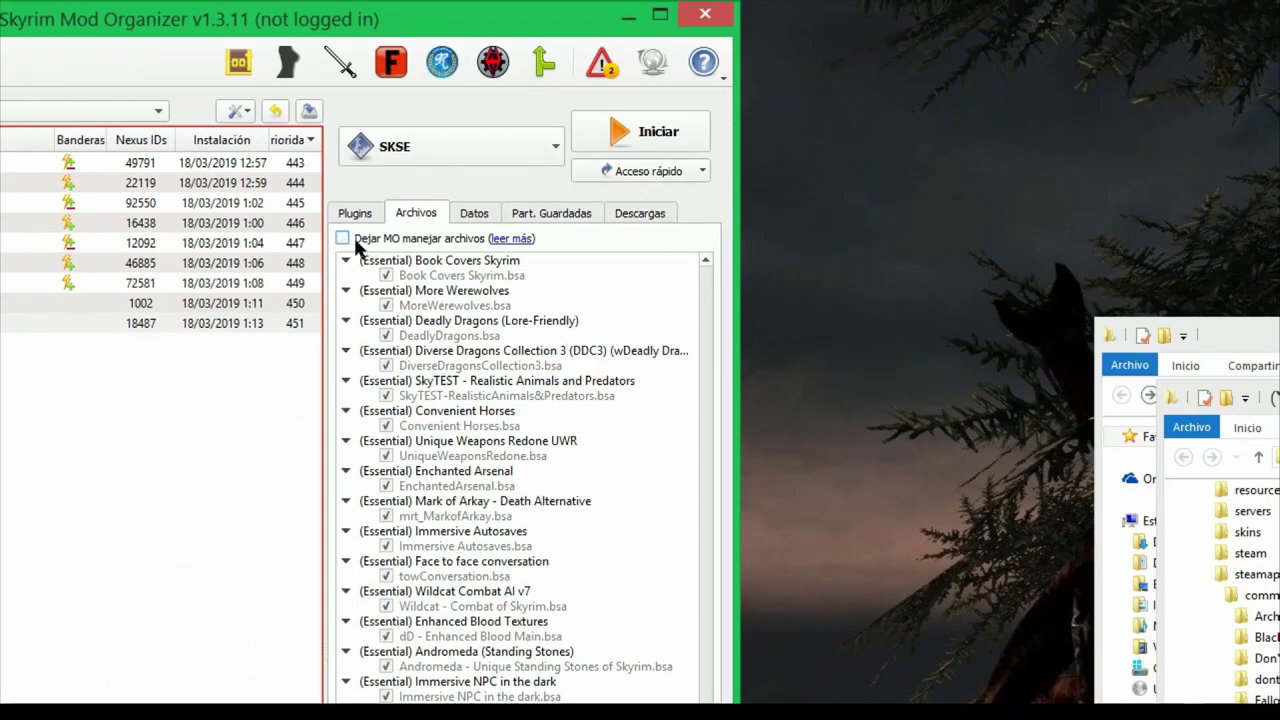
click(342, 240)
mouse_move(395, 245)
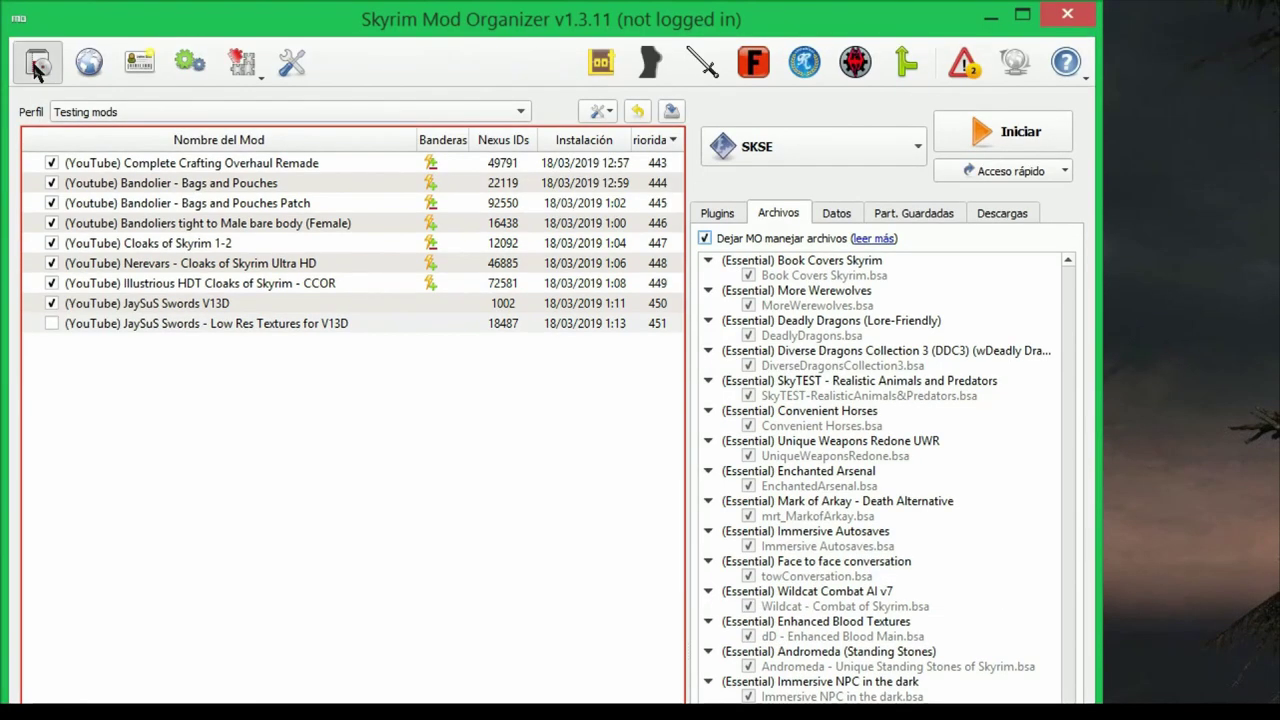
click(37, 63)
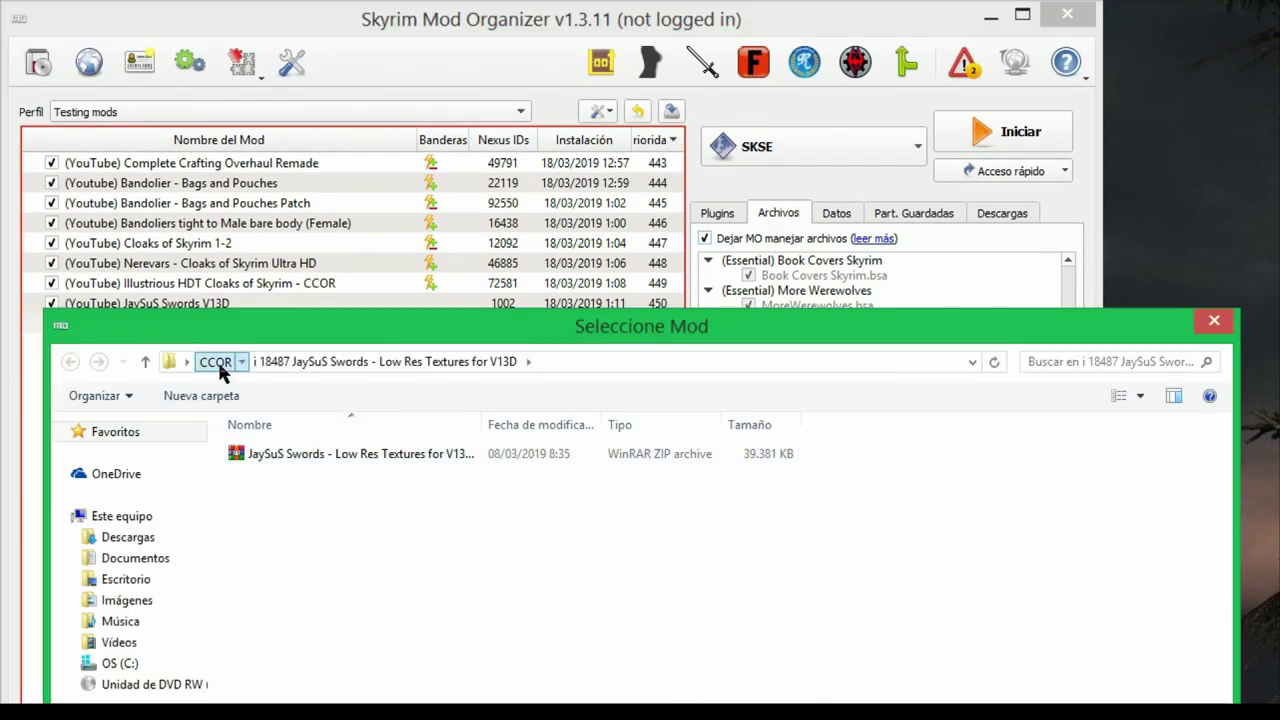
click(216, 362)
click(258, 340)
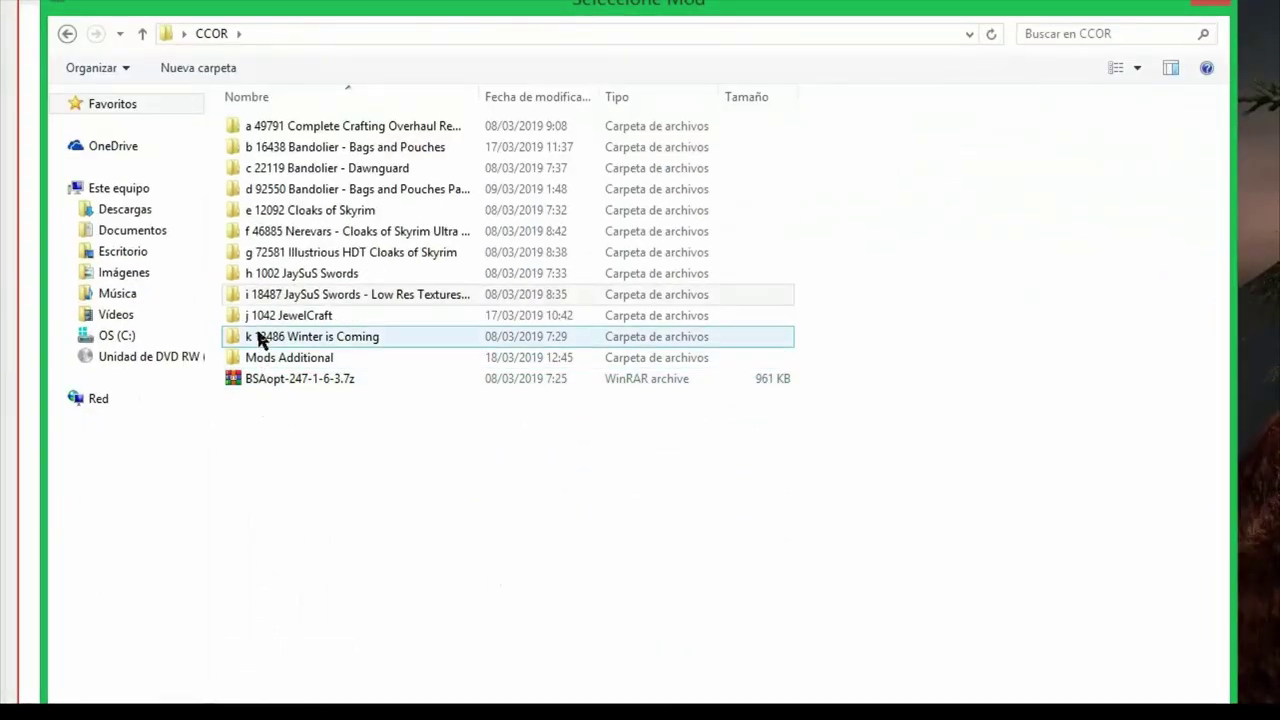
click(257, 316)
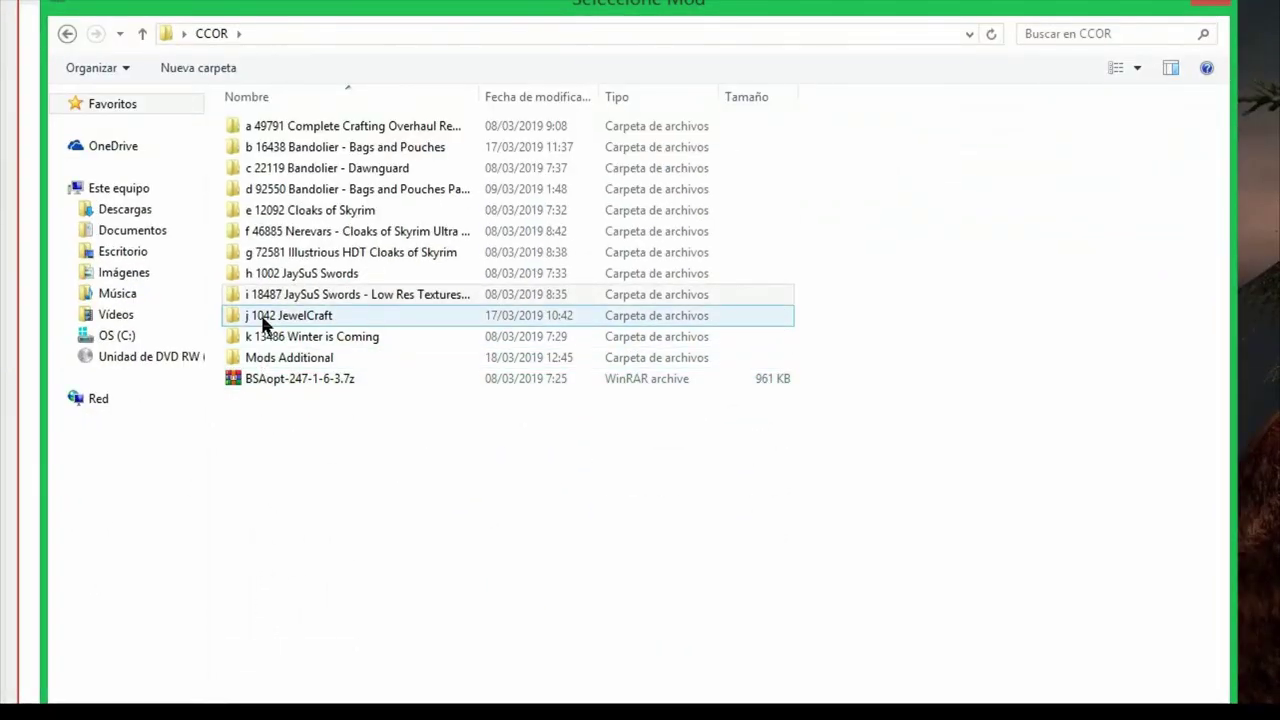
double_click(257, 316)
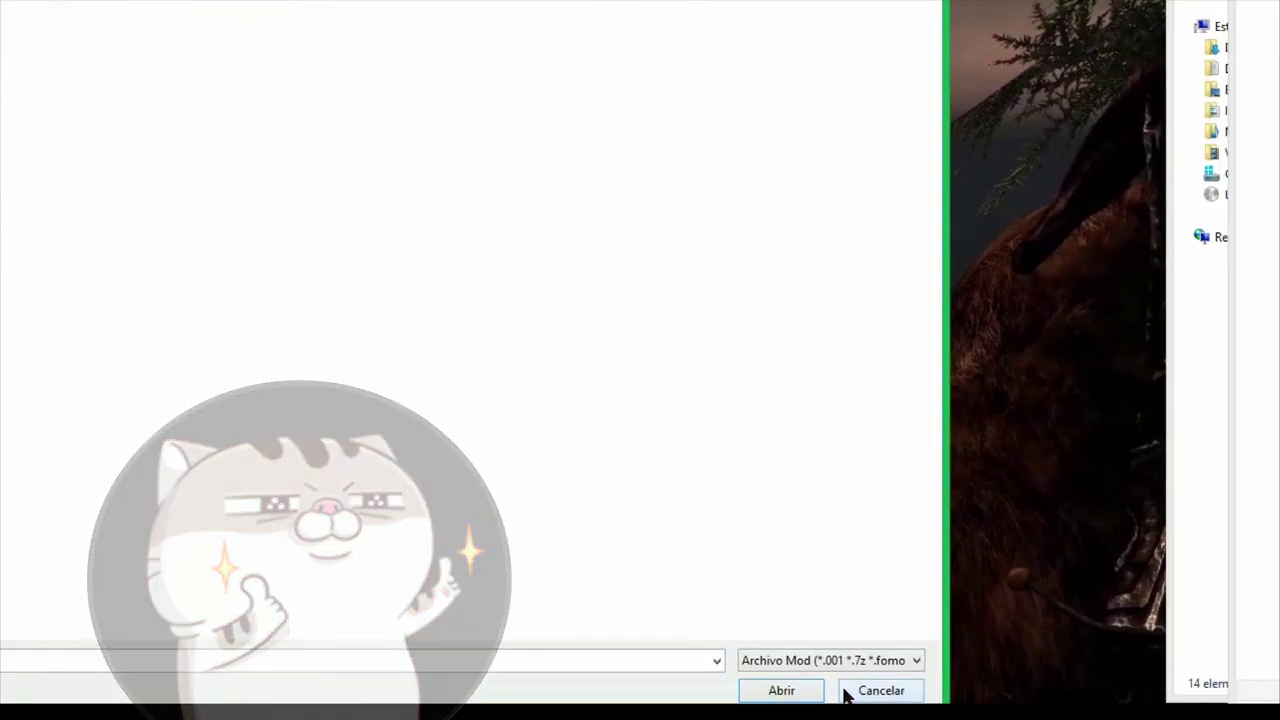
click(846, 691)
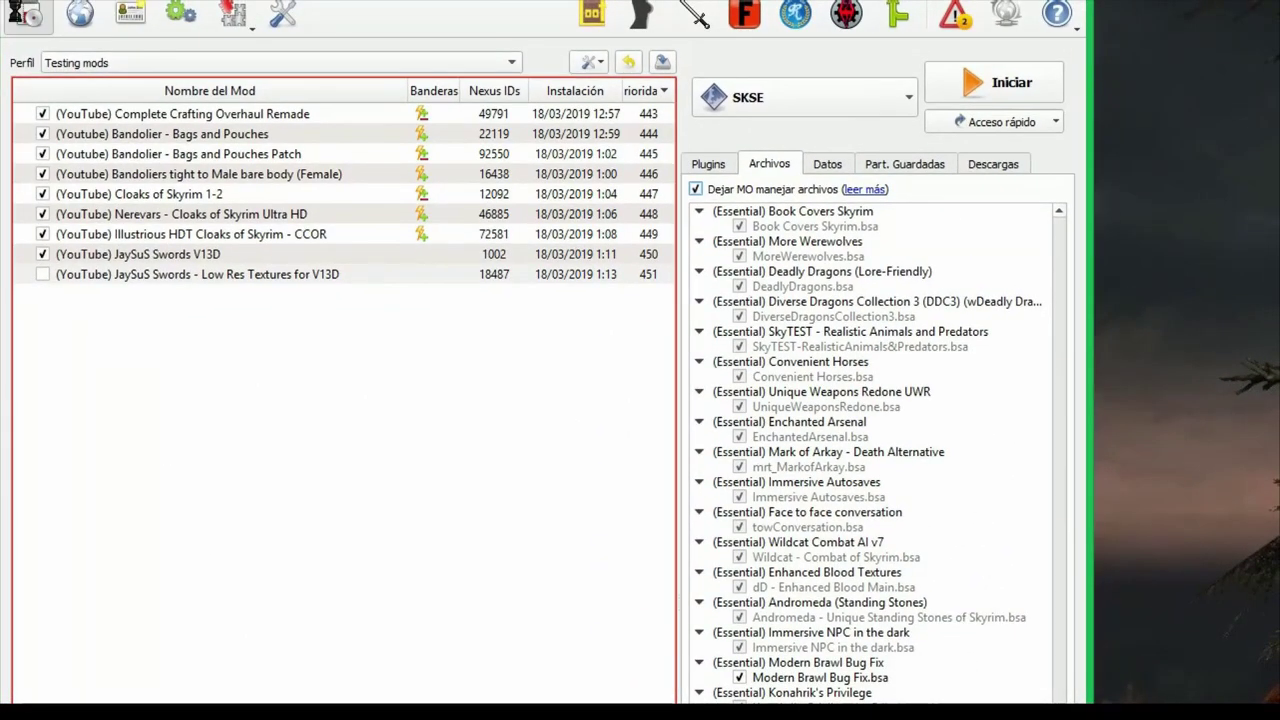
- Choose WIC Cloaks NMM 2_4-13486-2-4.7z from the "k 13486 Winter is Coming" folder and switch to manual installation
click(25, 14)
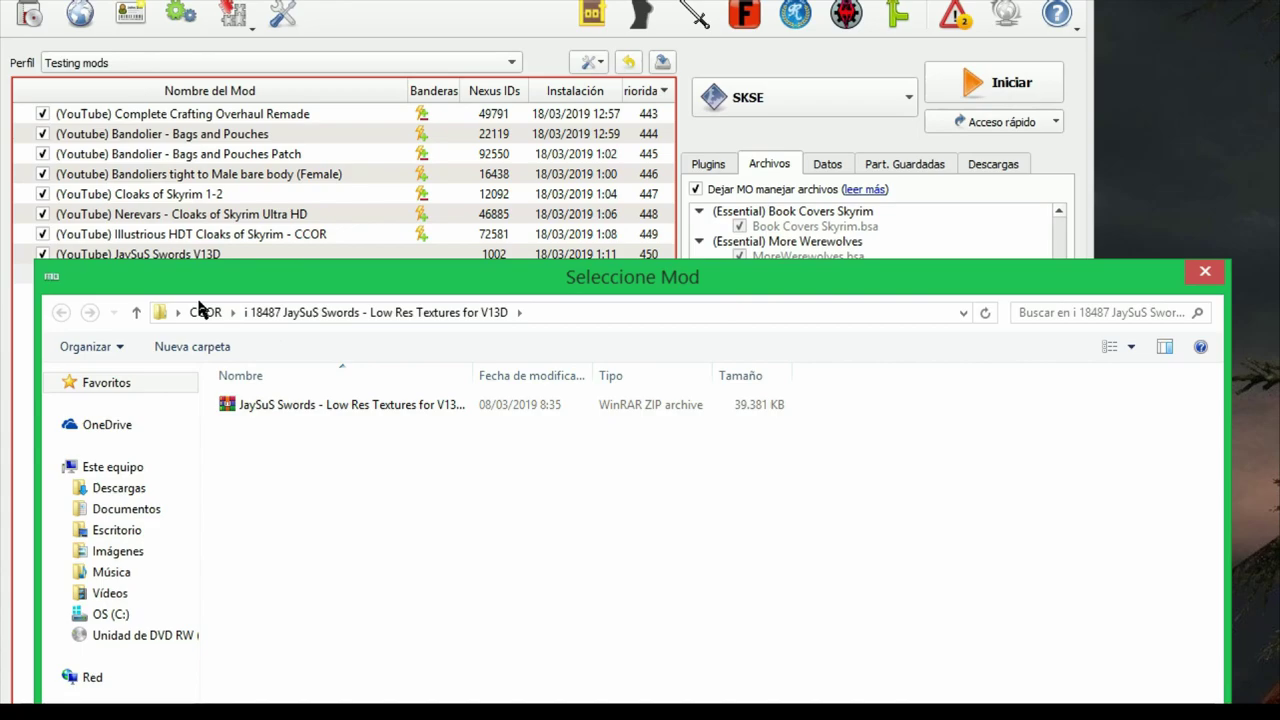
click(205, 313)
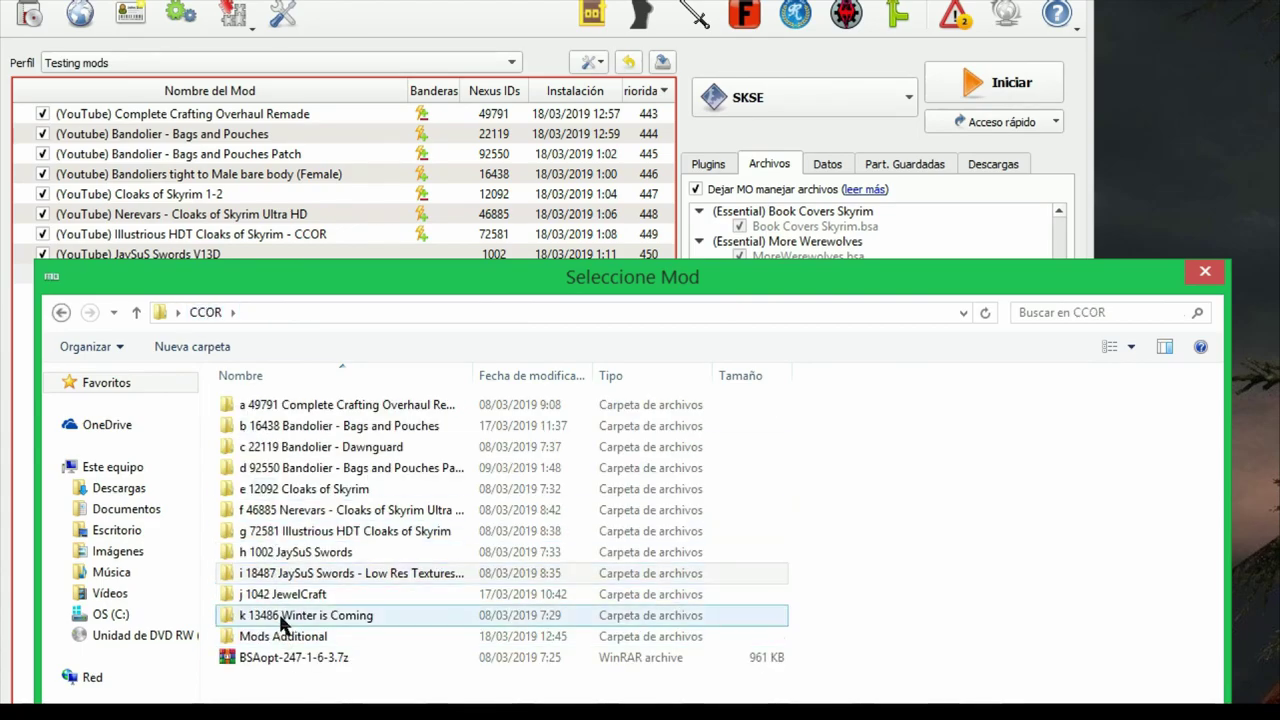
double_click(282, 618)
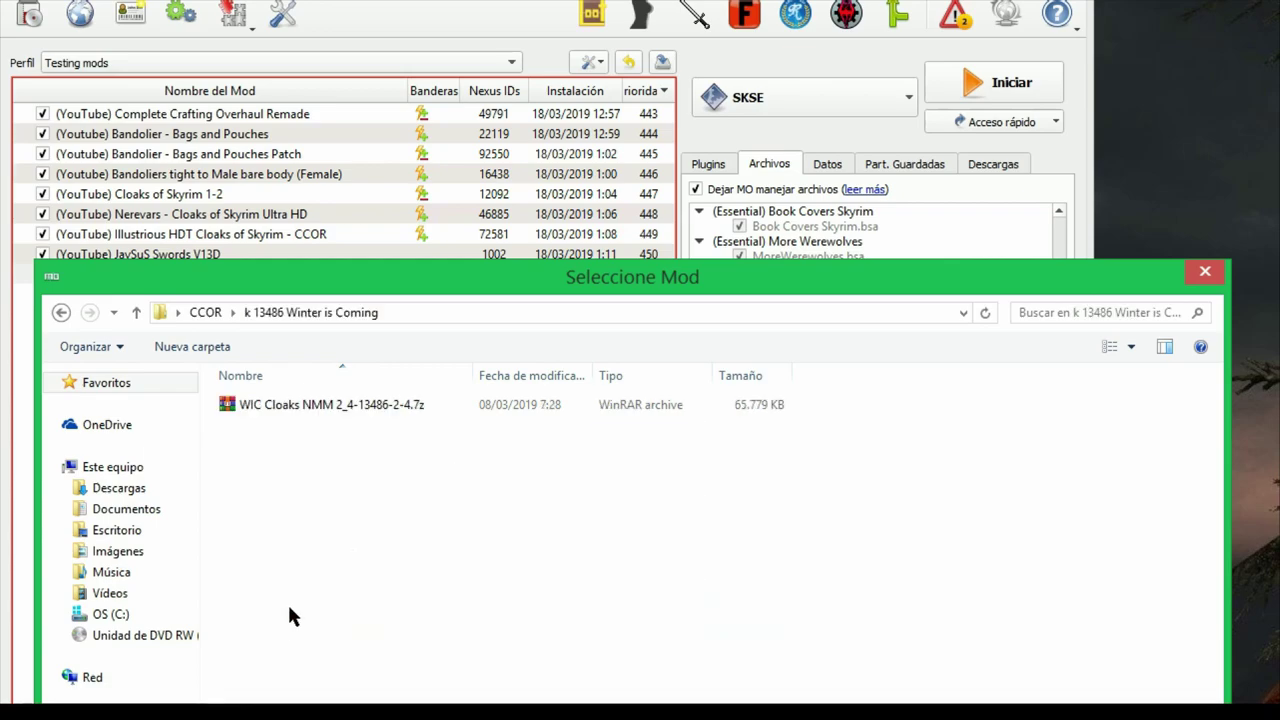
click(275, 418)
double_click(278, 413)
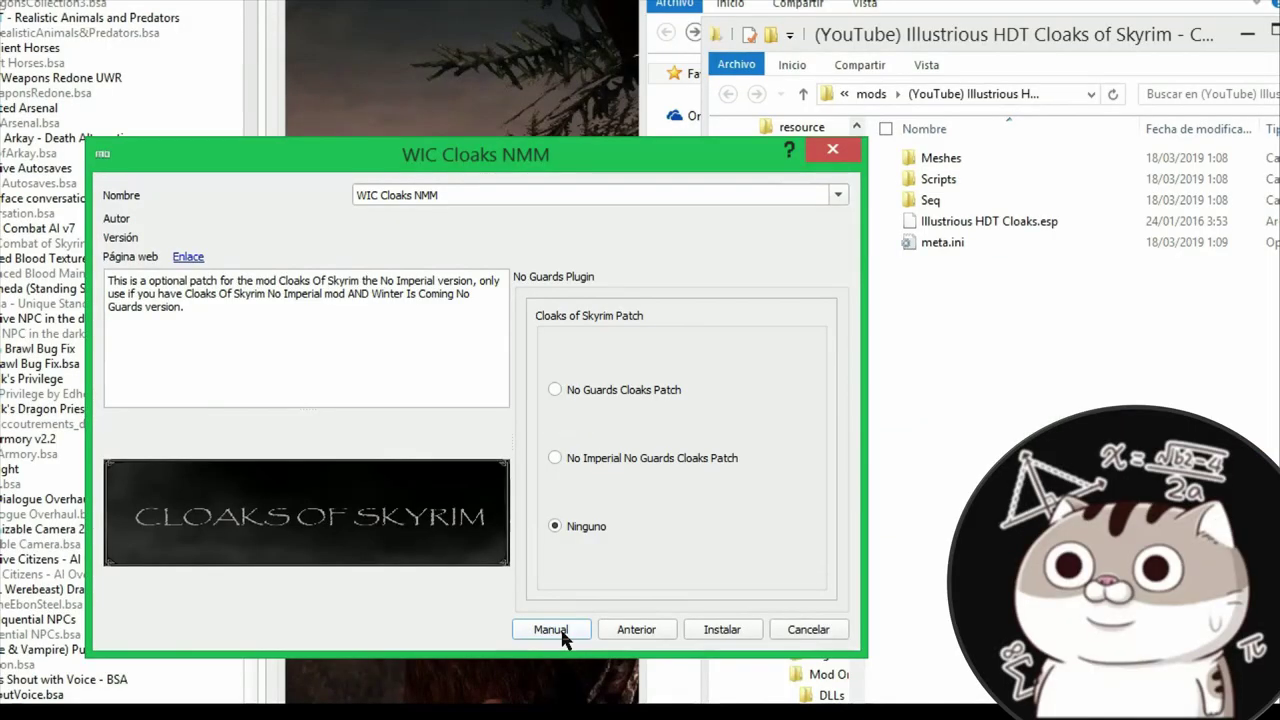
click(552, 630)
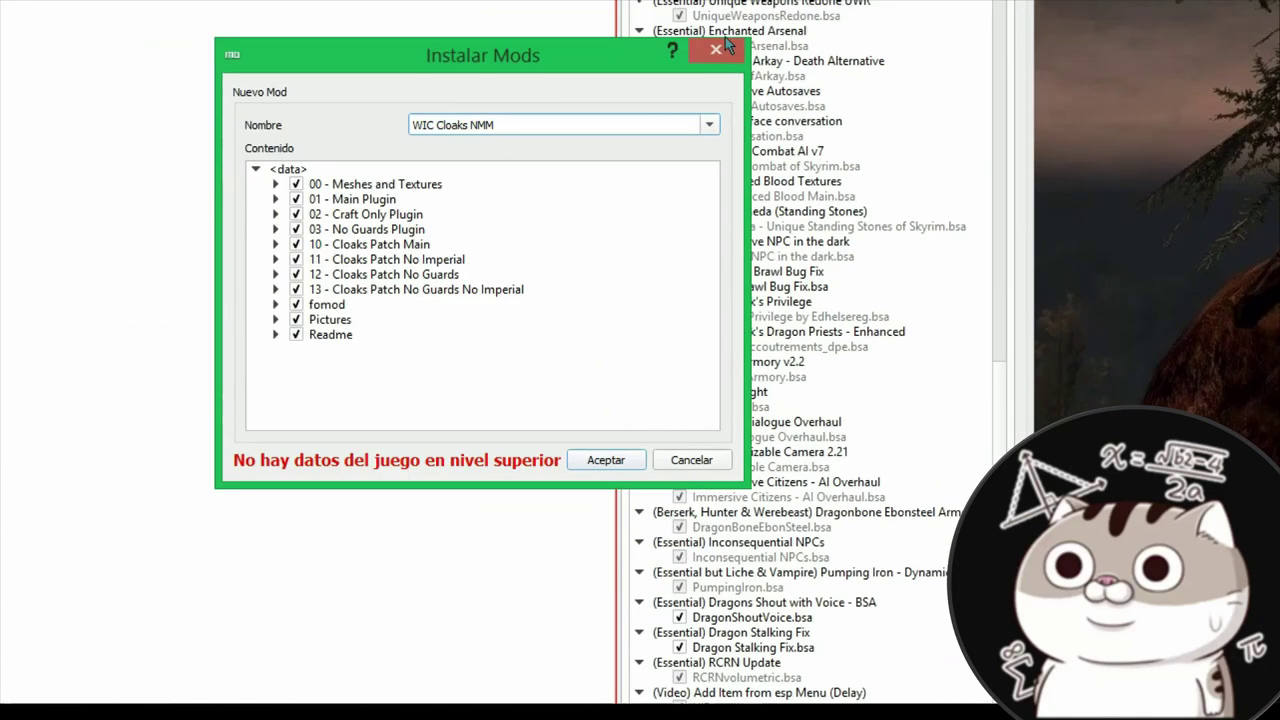
- Cancel the manual installation, choose WIC Cloaks NMM 2_4-13486-2-4.7z again and name the mod "(YouTube) Winter Is Coming Cloaks"
click(698, 478)
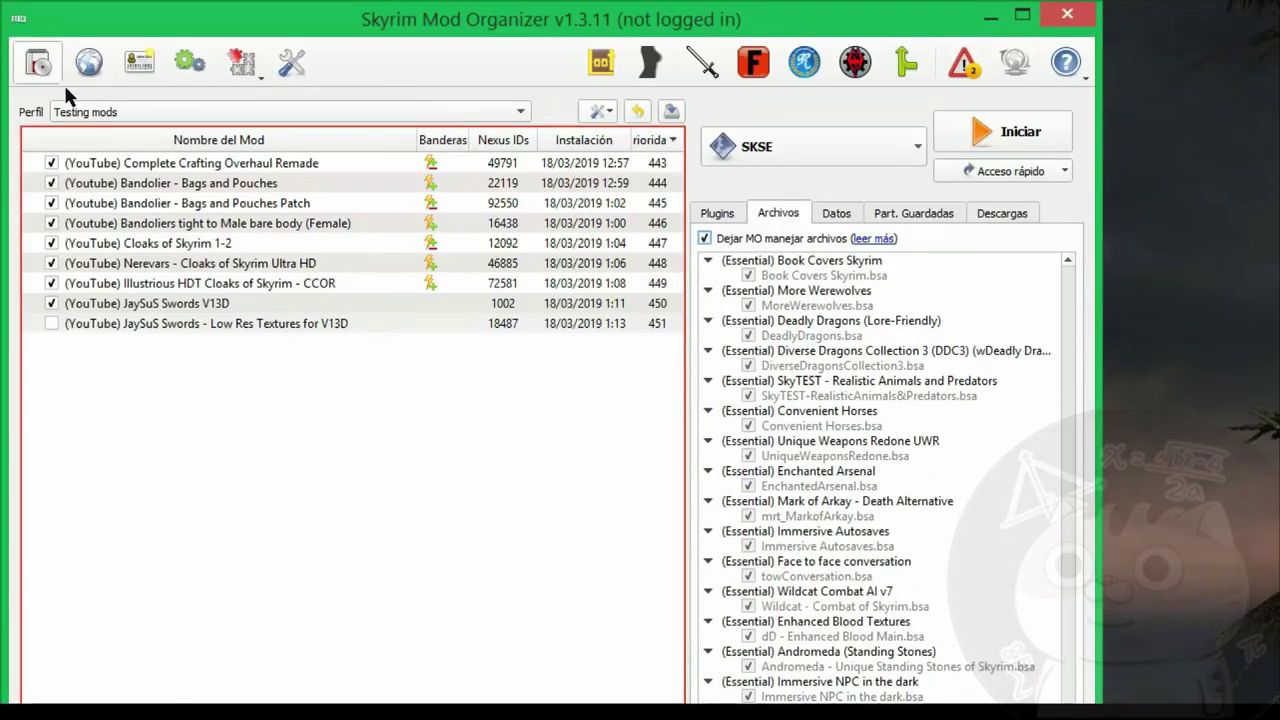
click(40, 66)
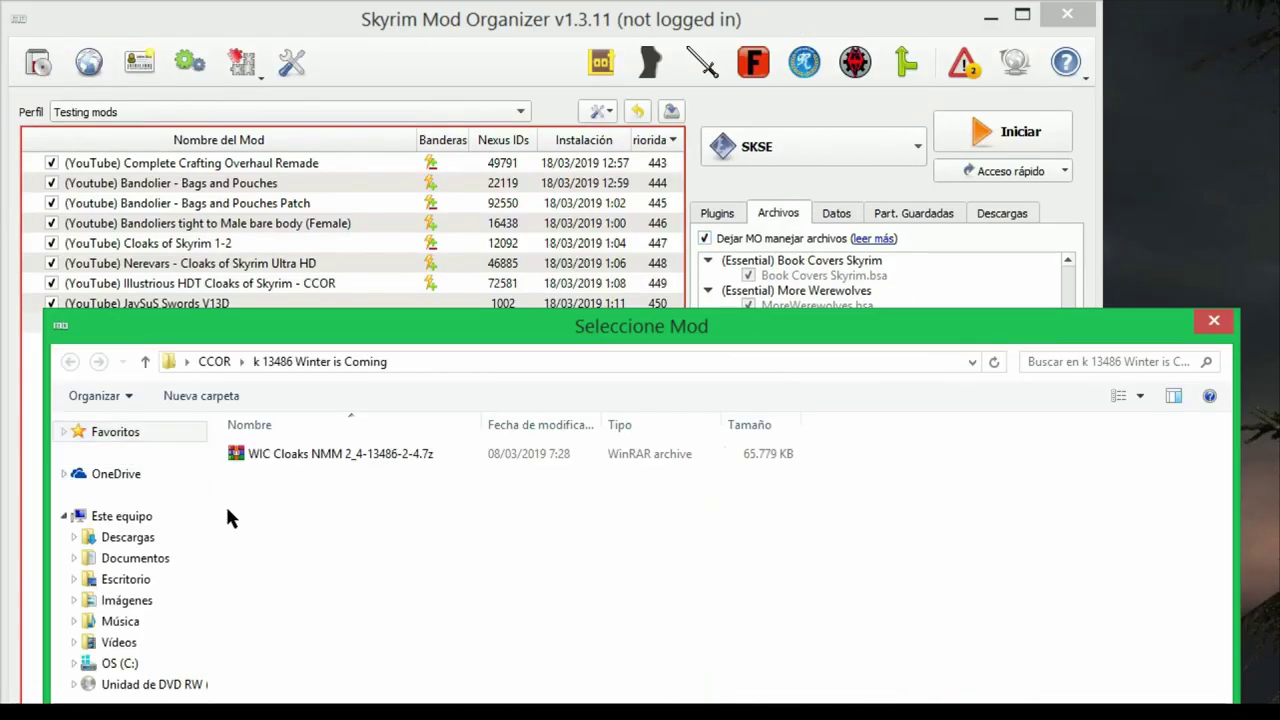
click(290, 456)
double_click(290, 456)
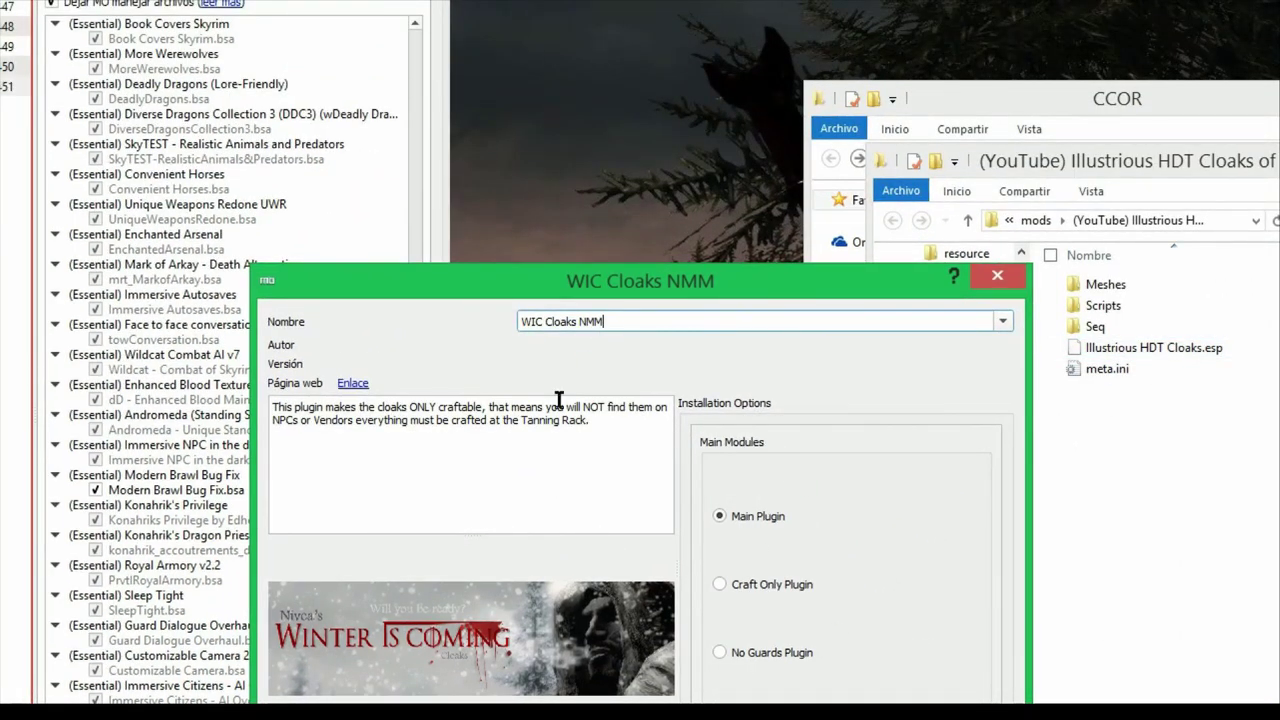
key(ctrl+a)
text((YouTube) Winter Is Coming Cloaks)
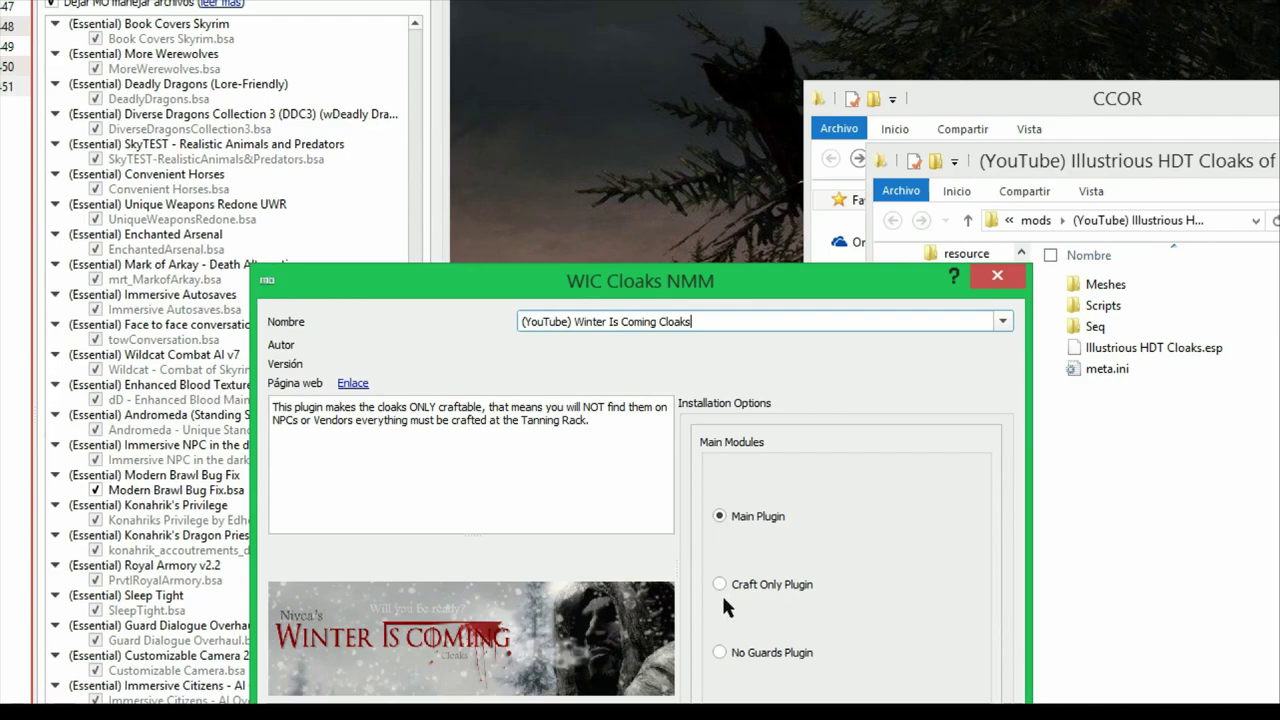
- Install the Winter Is Coming cloaks with Main Plugin and the Cloaks of Skyrim patch set to Ninguno
mouse_move(790, 655)
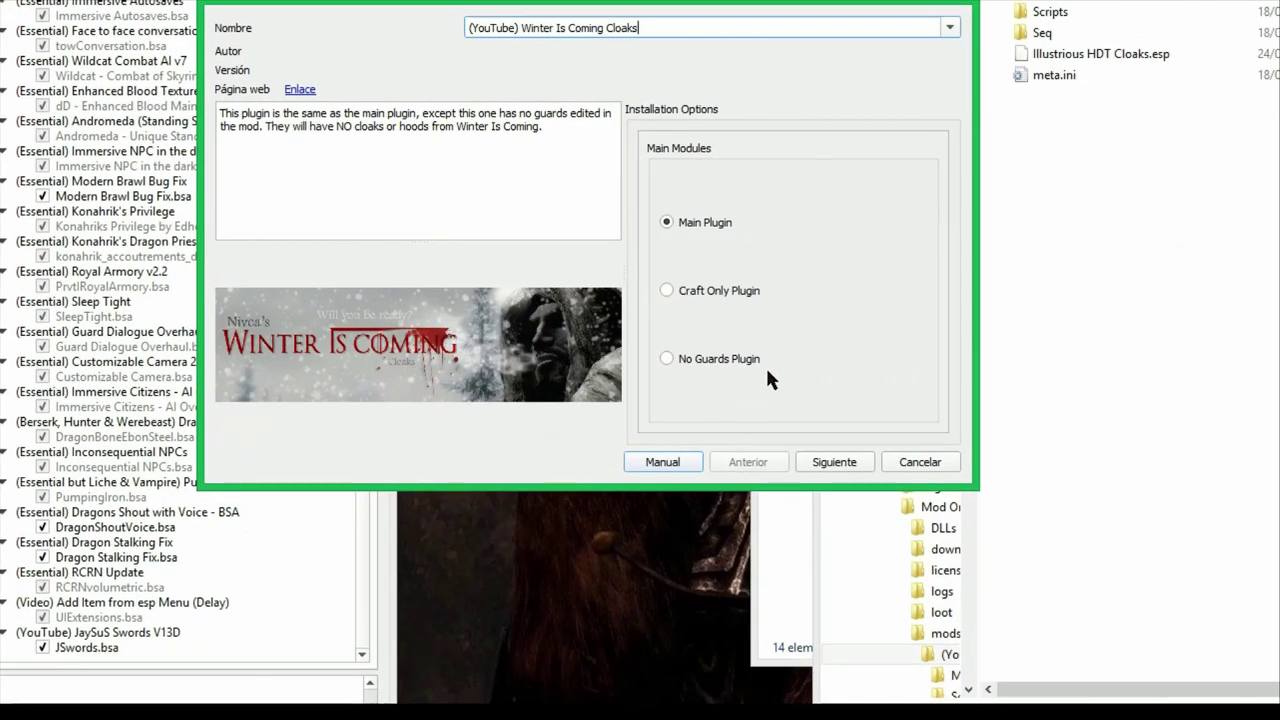
click(840, 465)
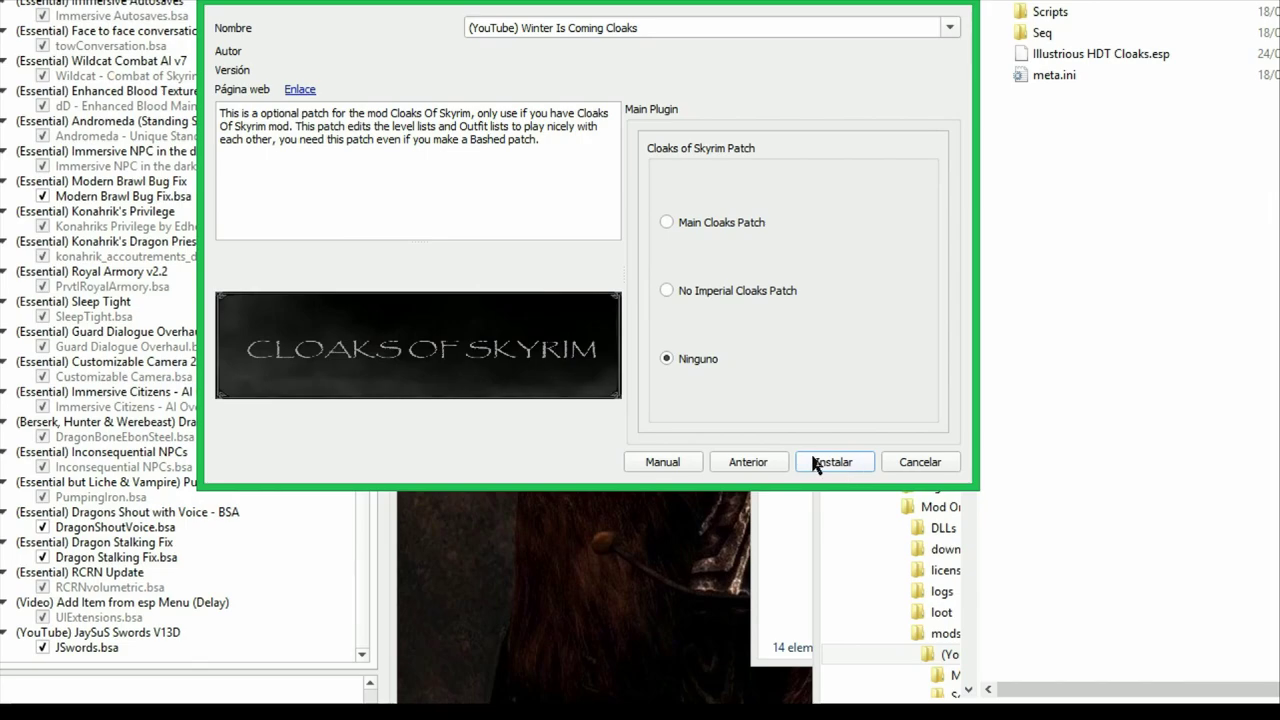
click(815, 462)
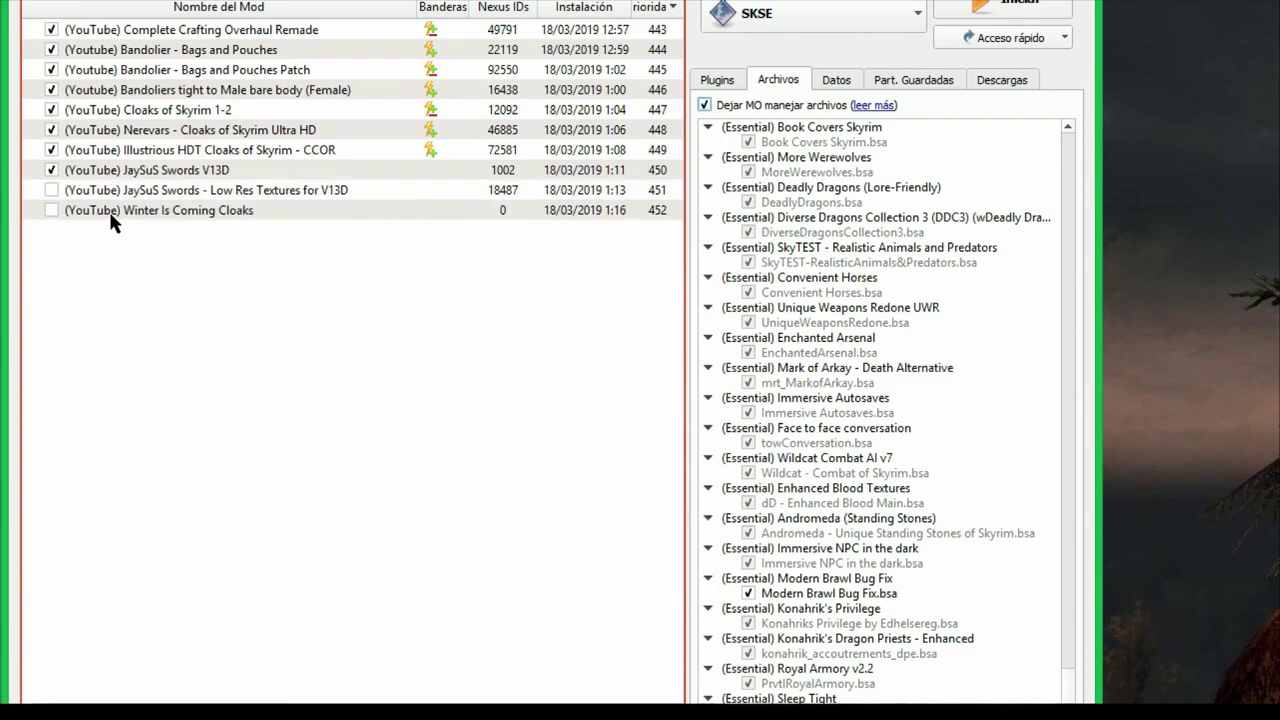
- Delete Winter Is Coming - Cloaks 2.4.txt from the file tree of the (YouTube) Winter Is Coming Cloaks mod
double_click(111, 214)
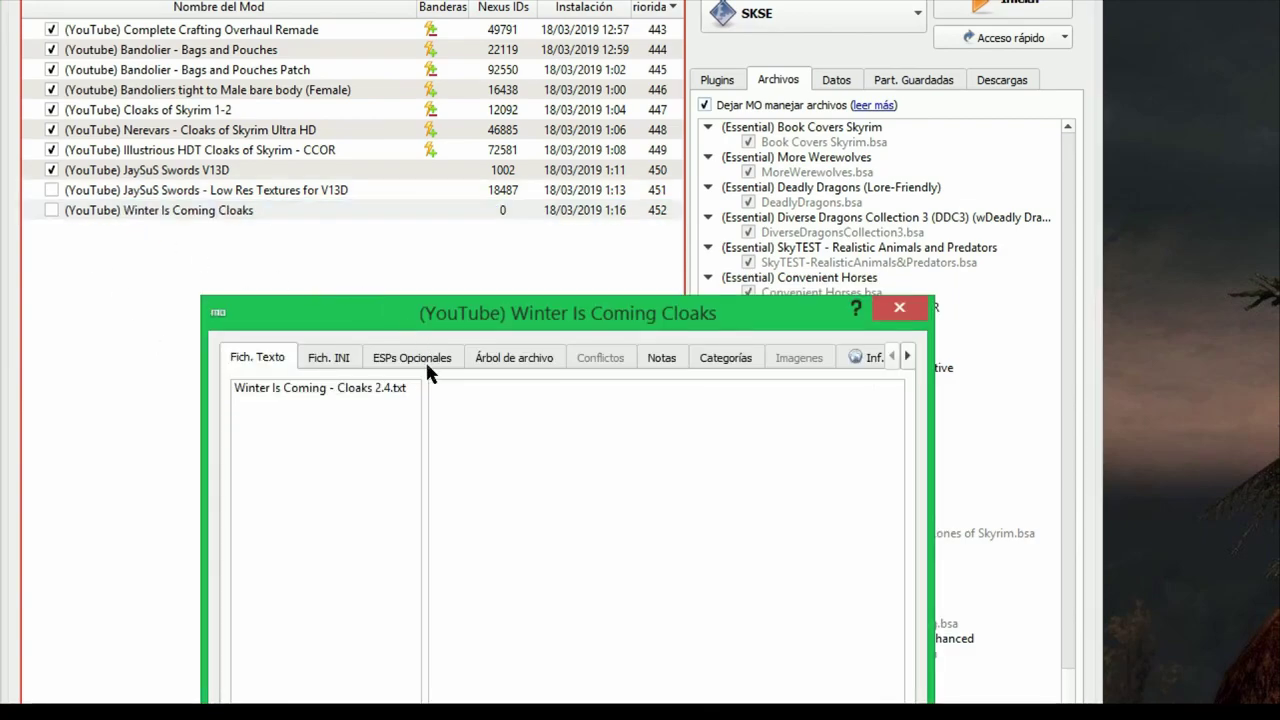
click(428, 366)
click(418, 624)
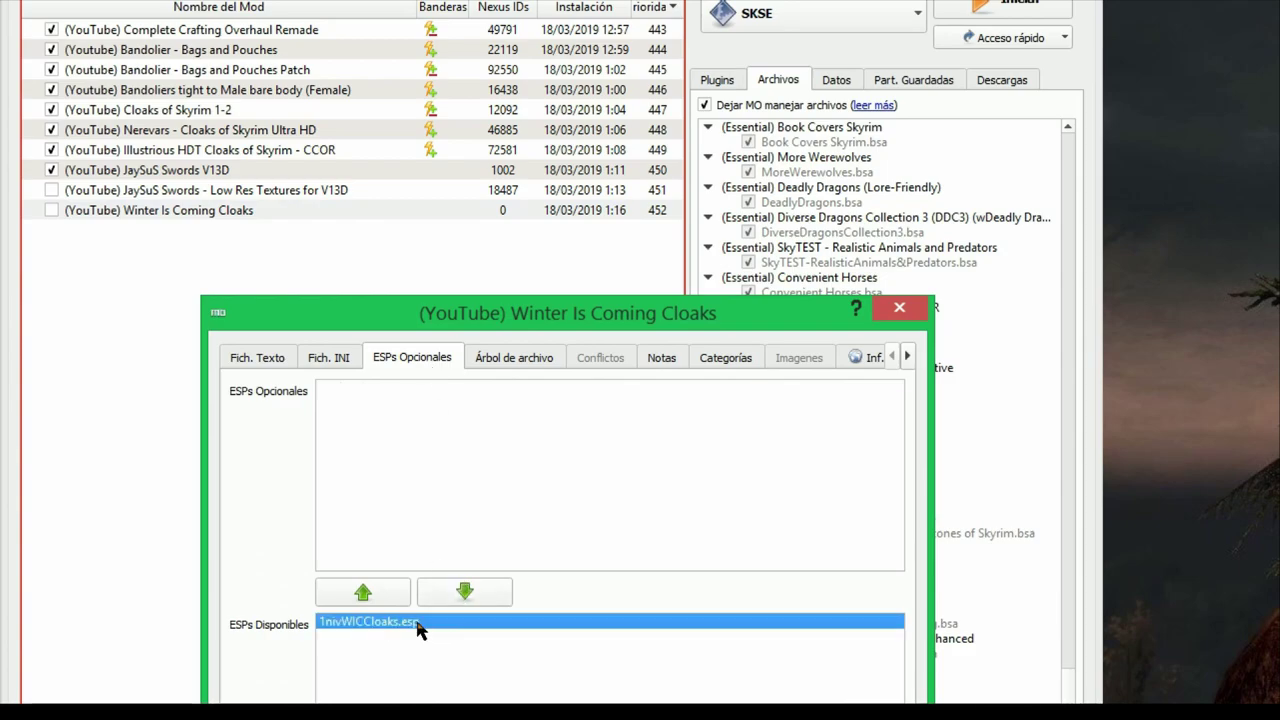
click(502, 360)
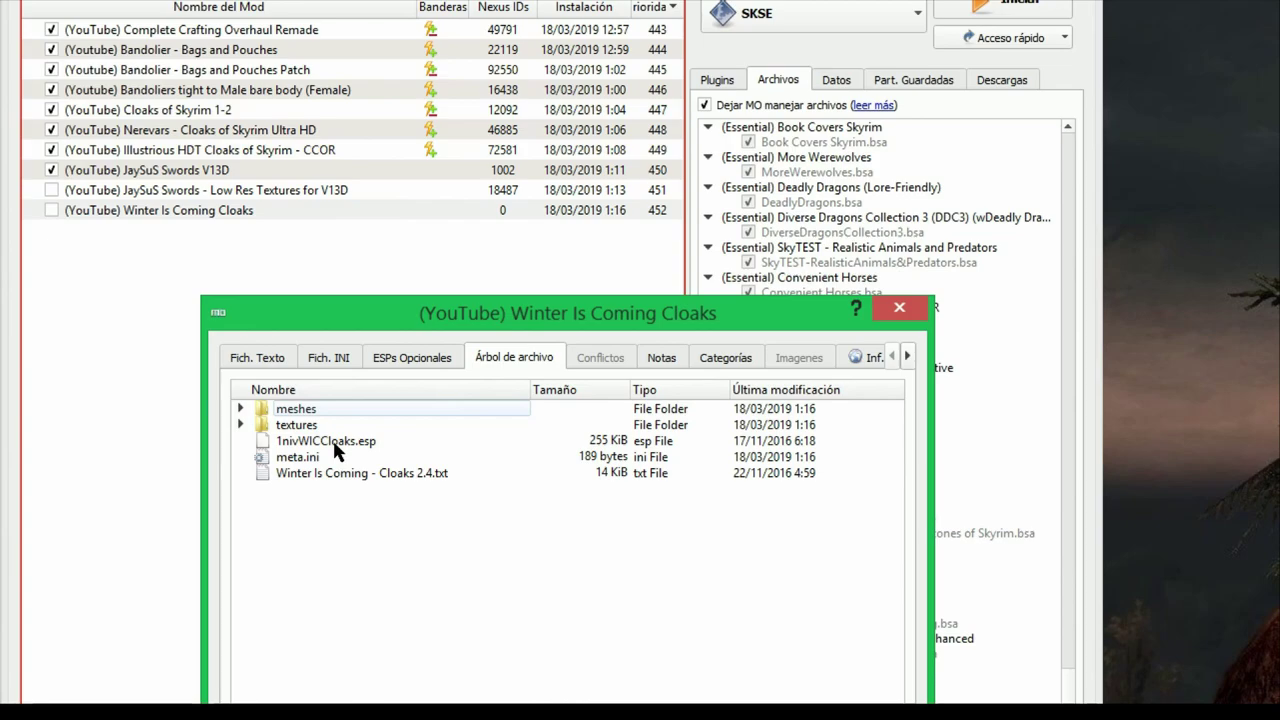
click(310, 474)
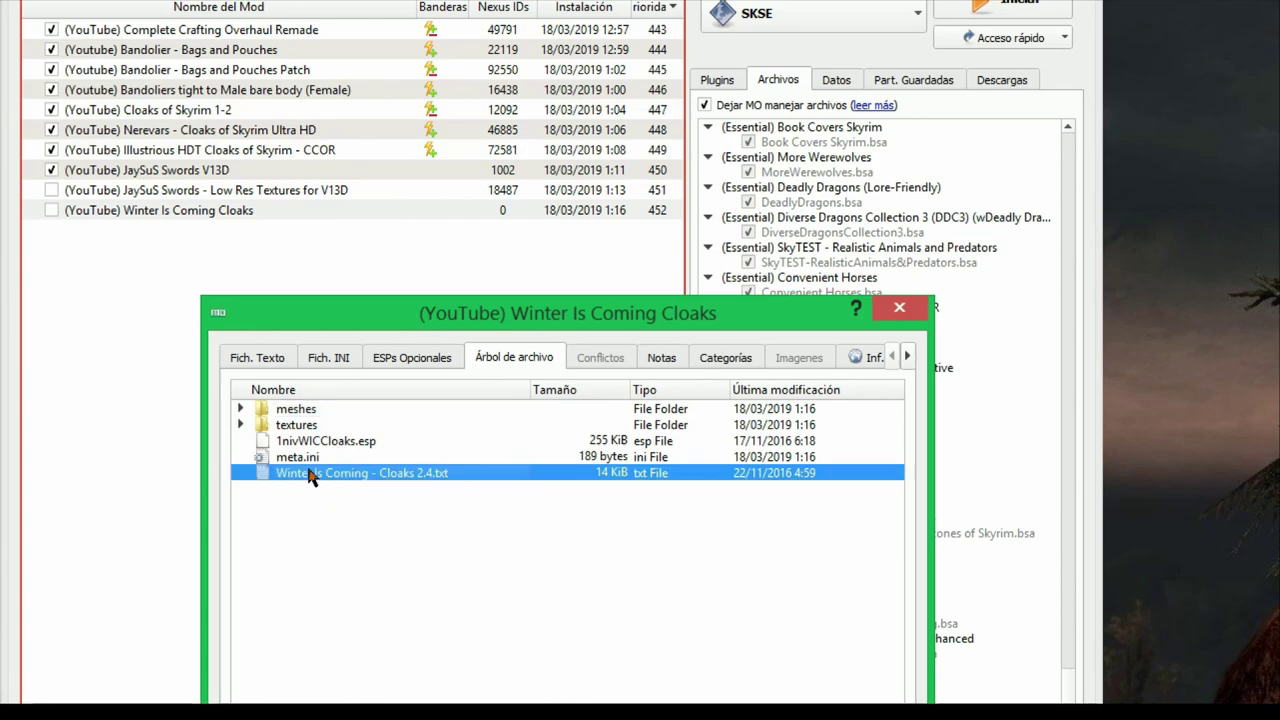
right_click(336, 476)
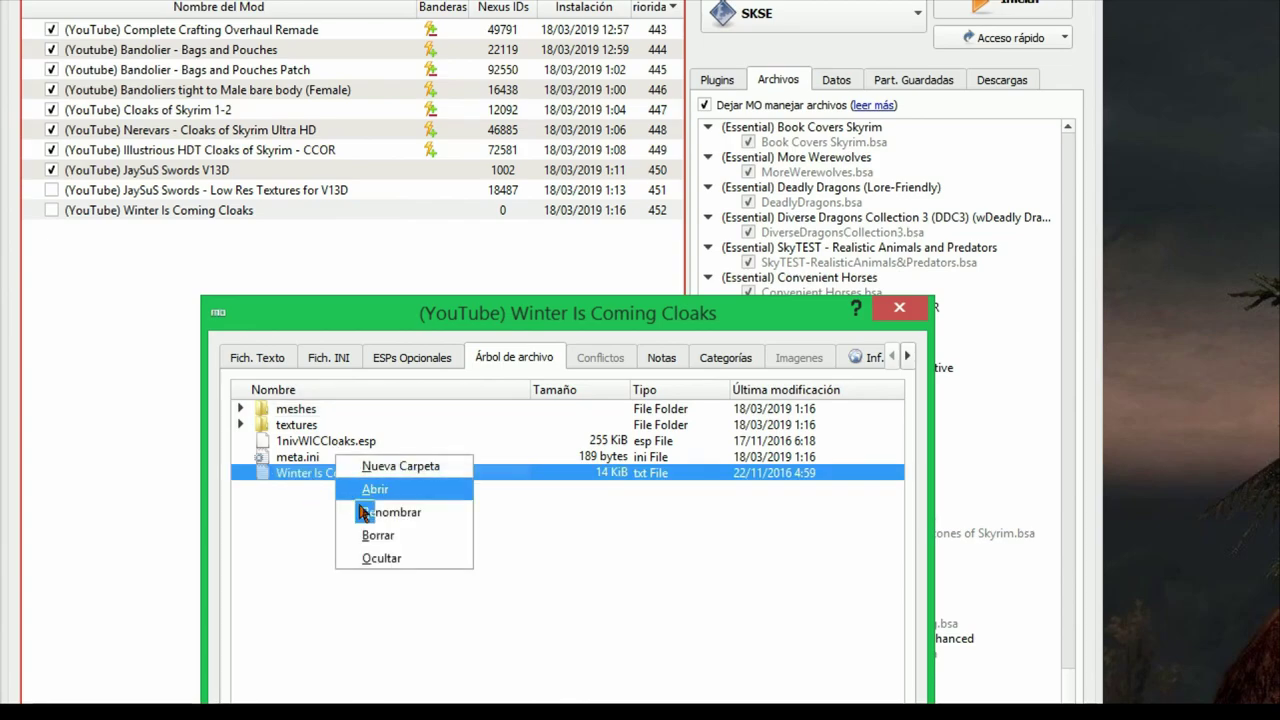
click(378, 536)
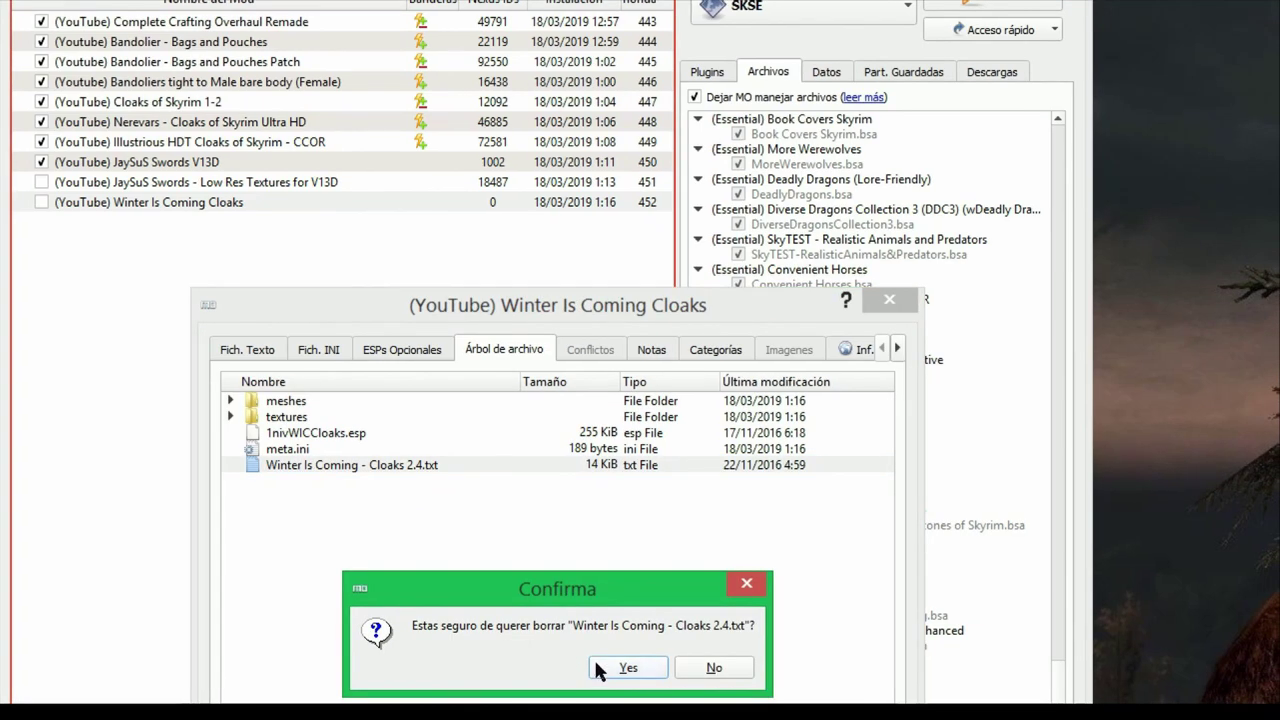
click(606, 662)
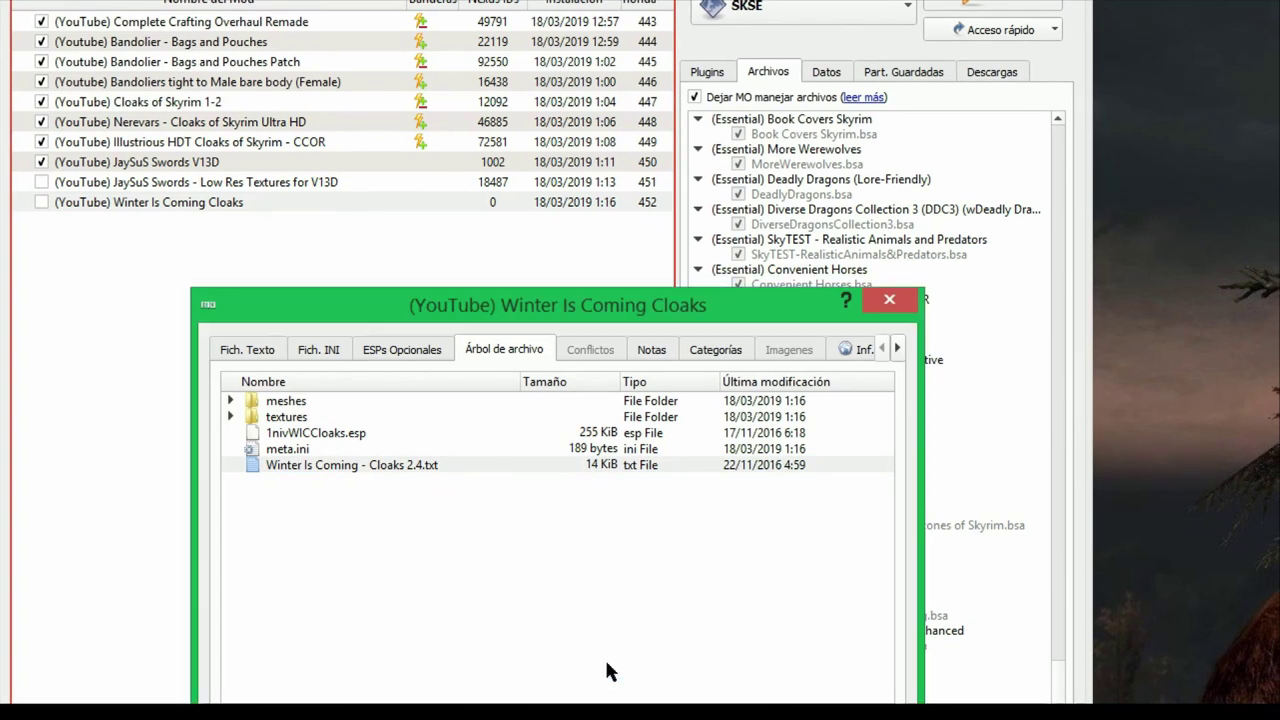
- Delete 1nivWICCloaks.esp from the mod's files and enable (YouTube) Winter Is Coming Cloaks in the mod list
right_click(302, 433)
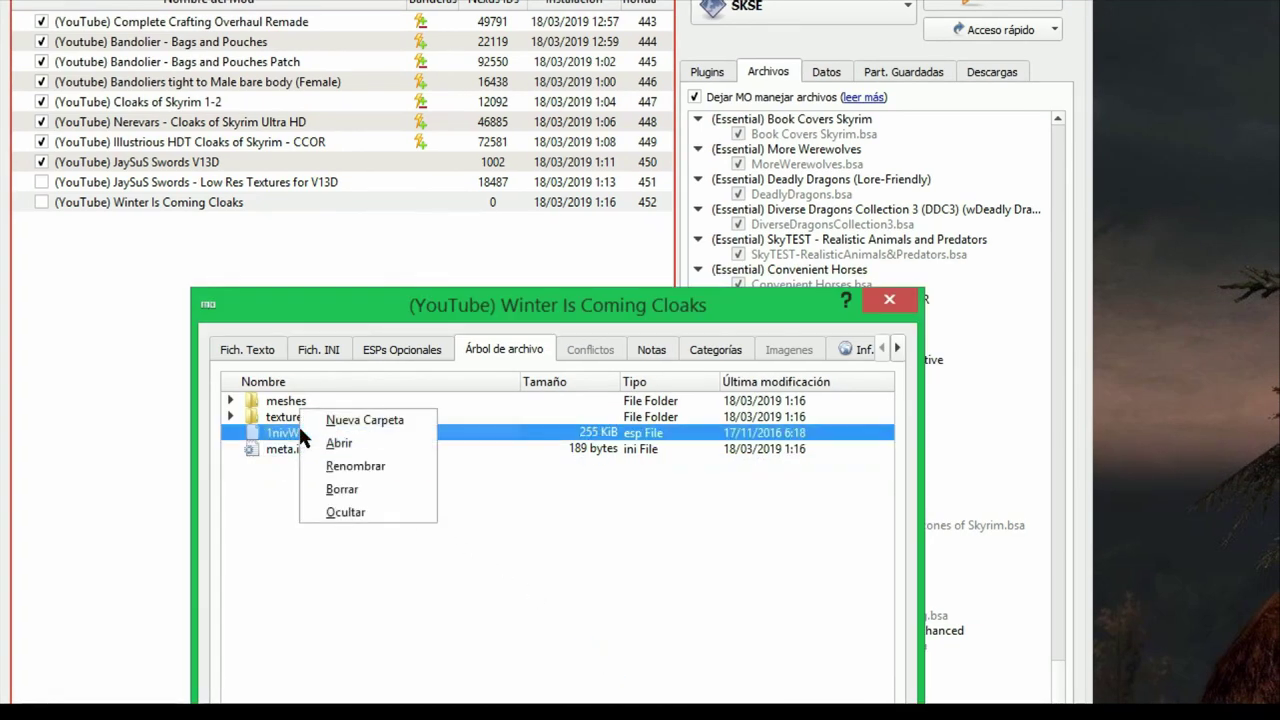
click(330, 490)
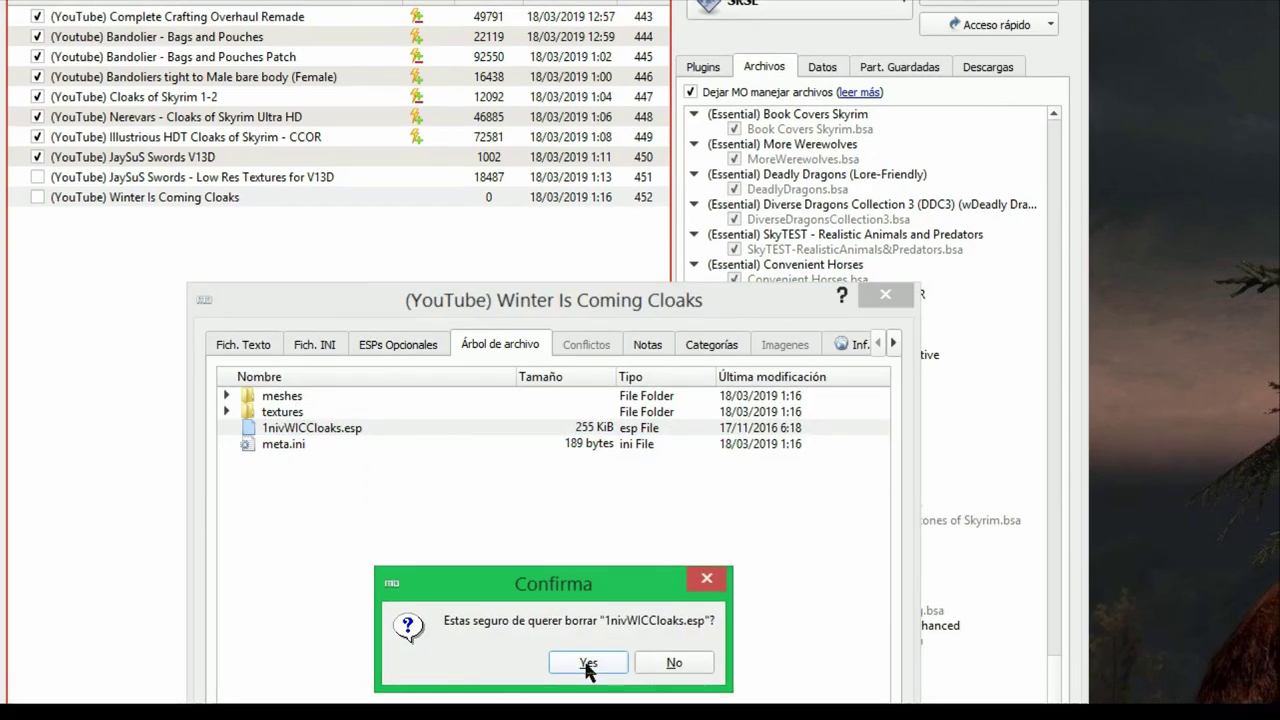
click(588, 664)
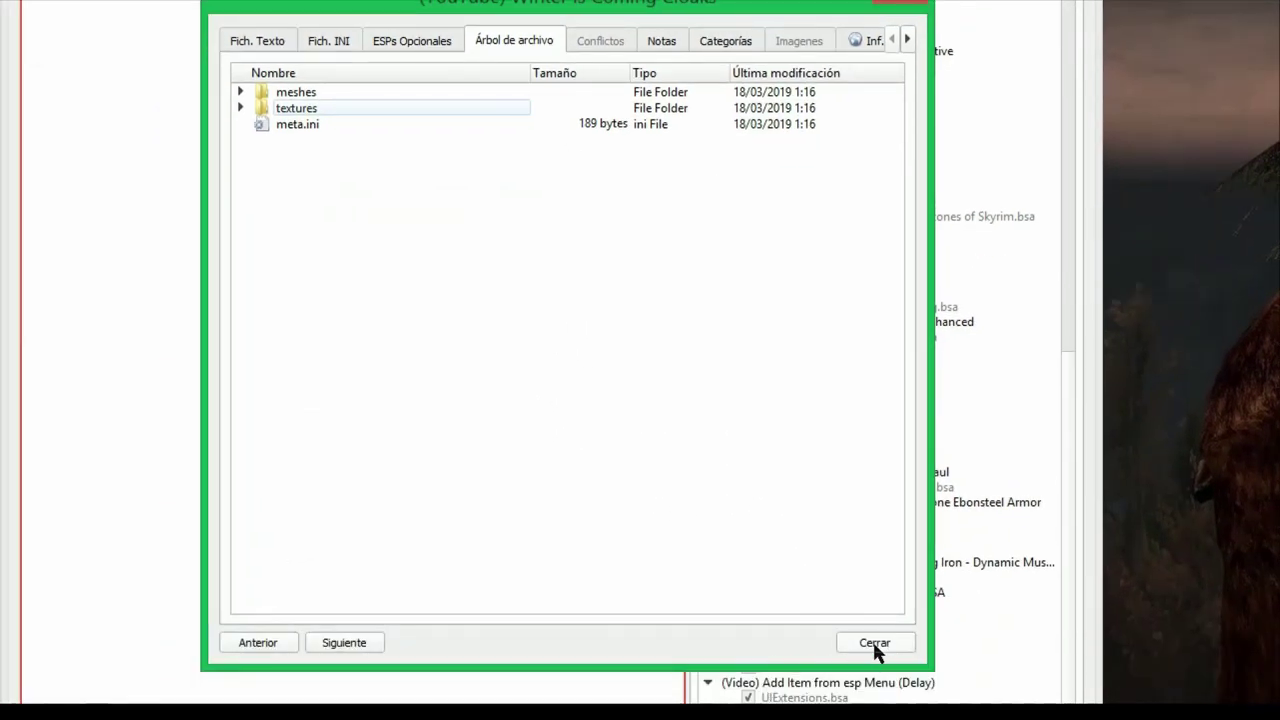
click(876, 643)
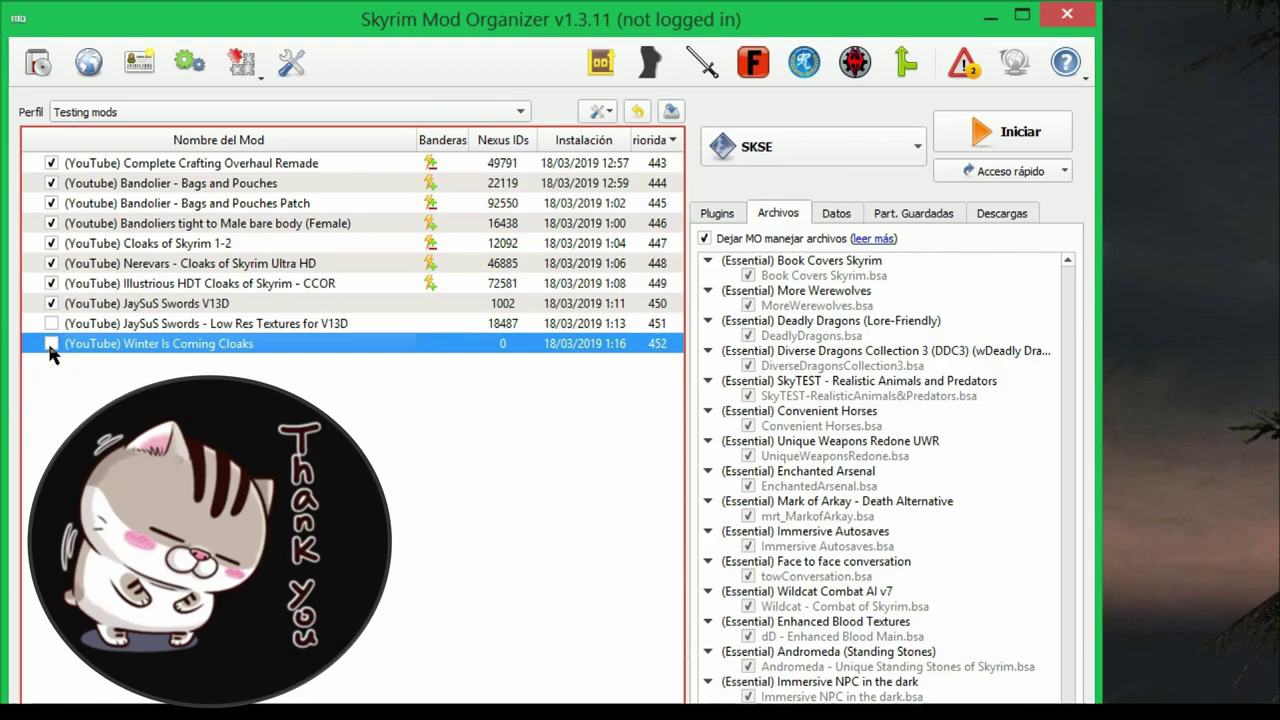
click(50, 344)
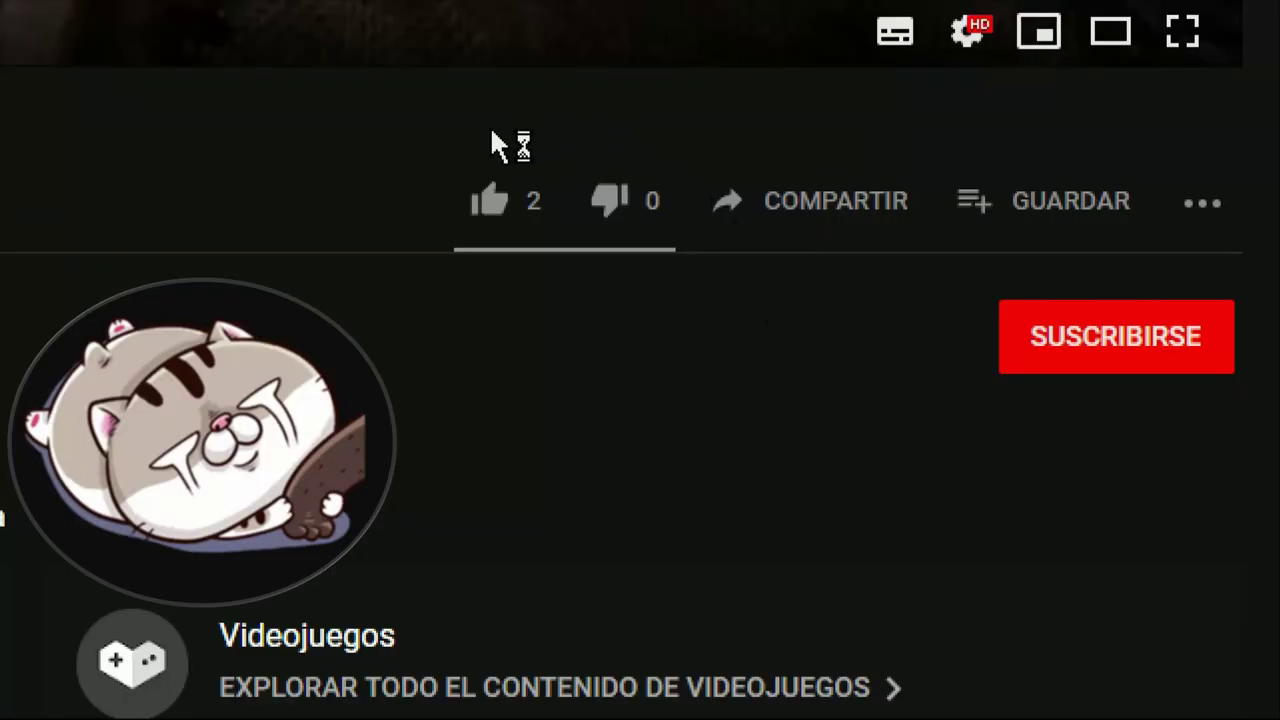
click(489, 212)
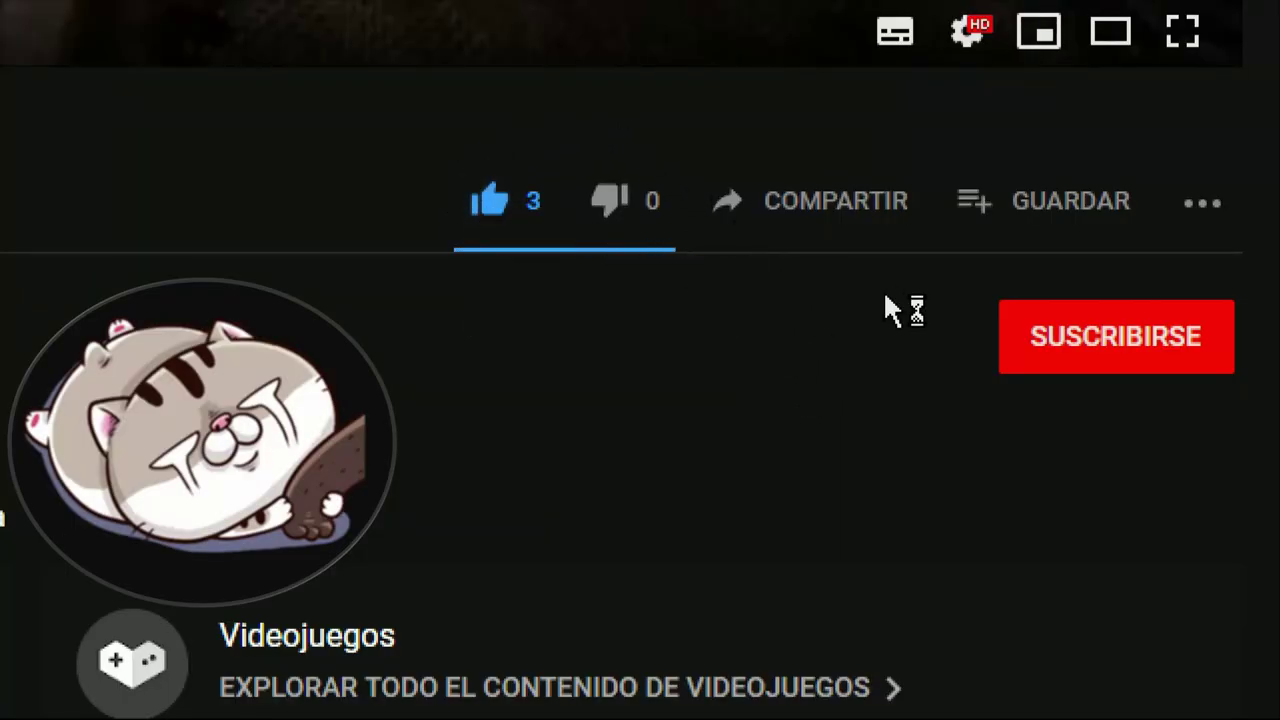
click(1132, 352)
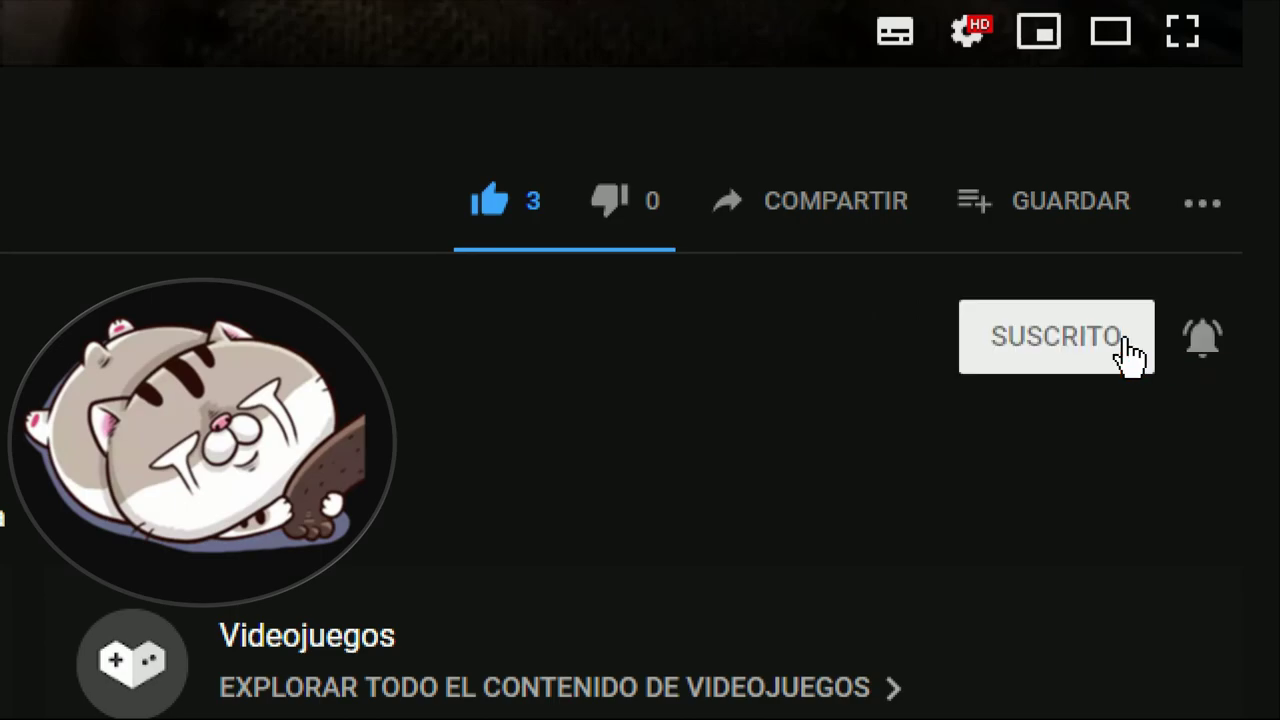
click(1200, 340)
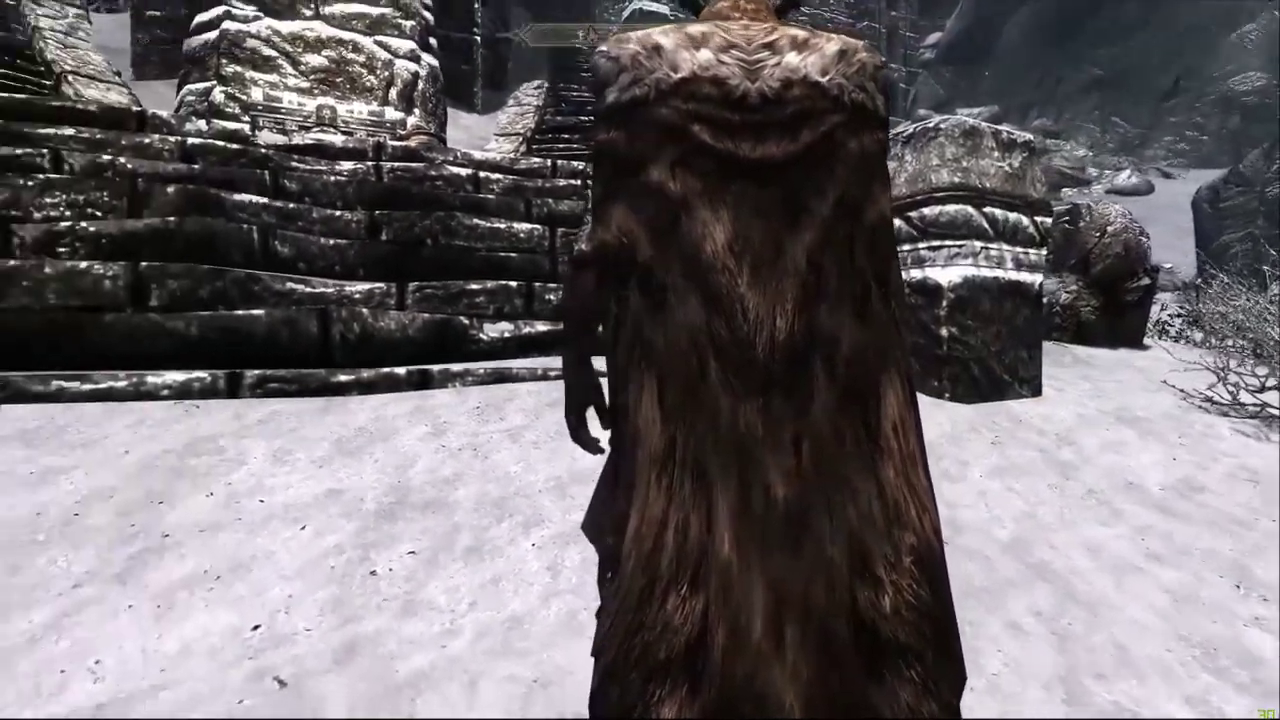
key(i)
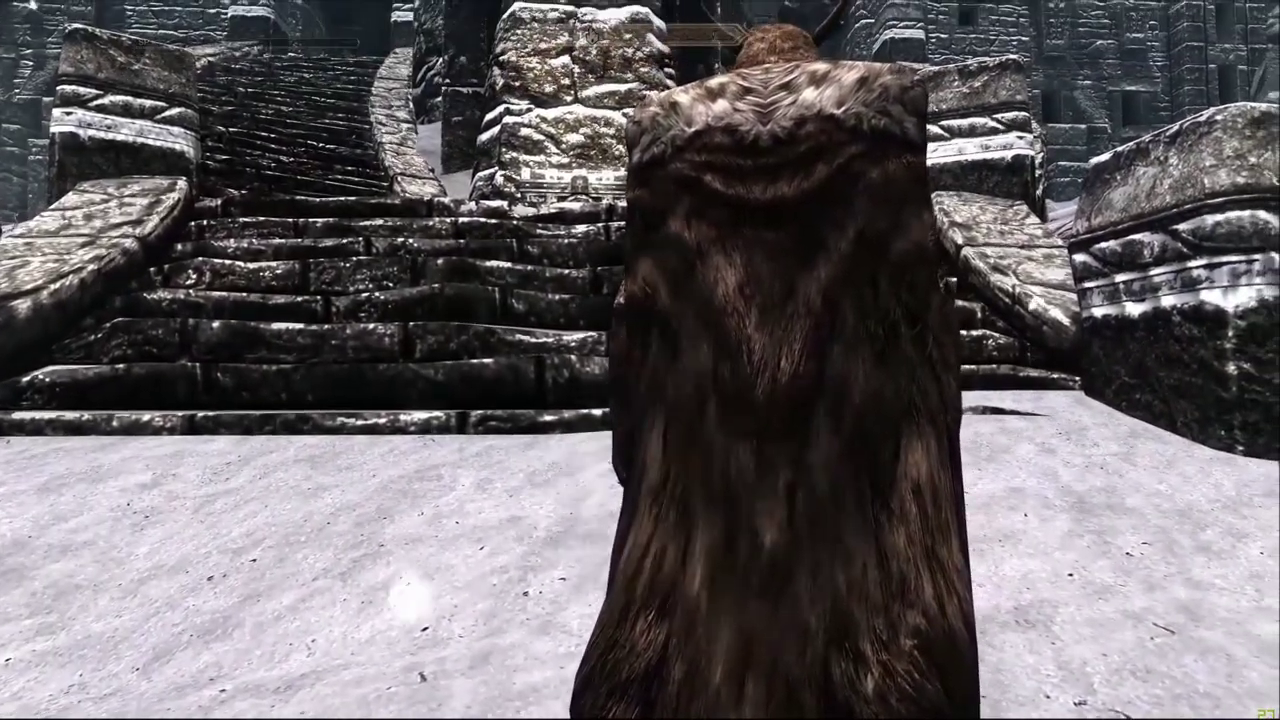
key(Tab)
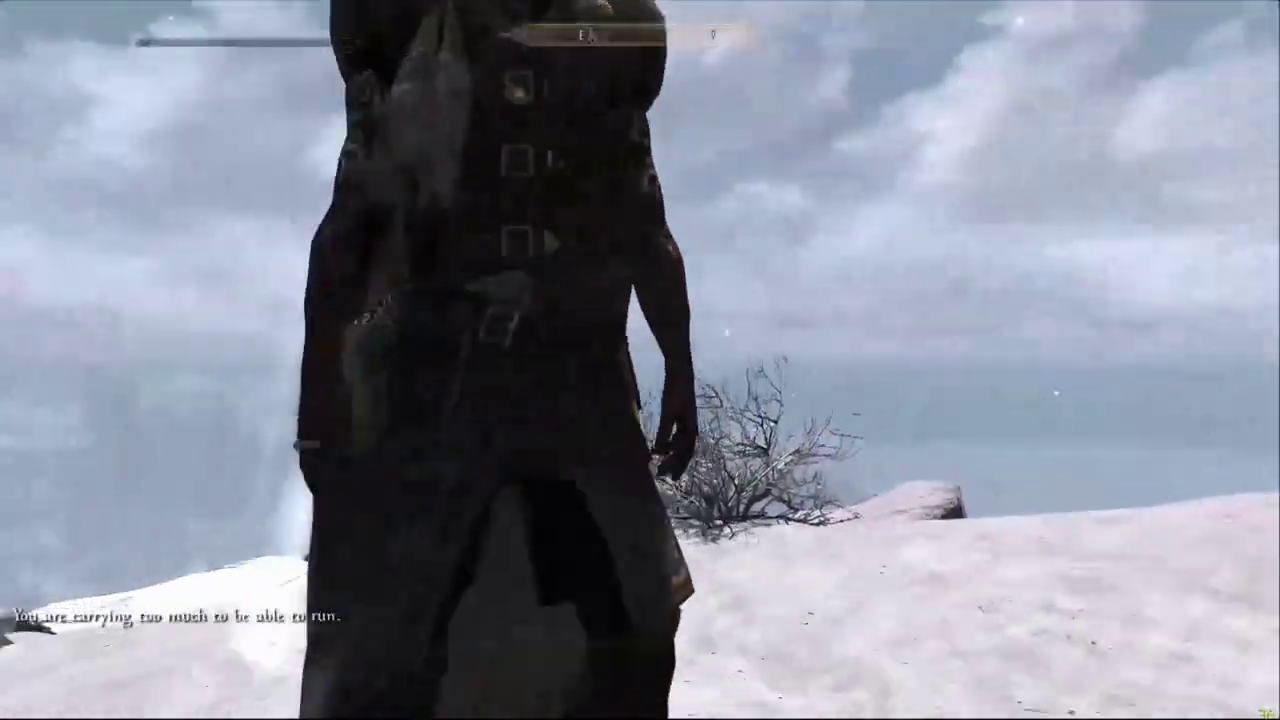
key(f)
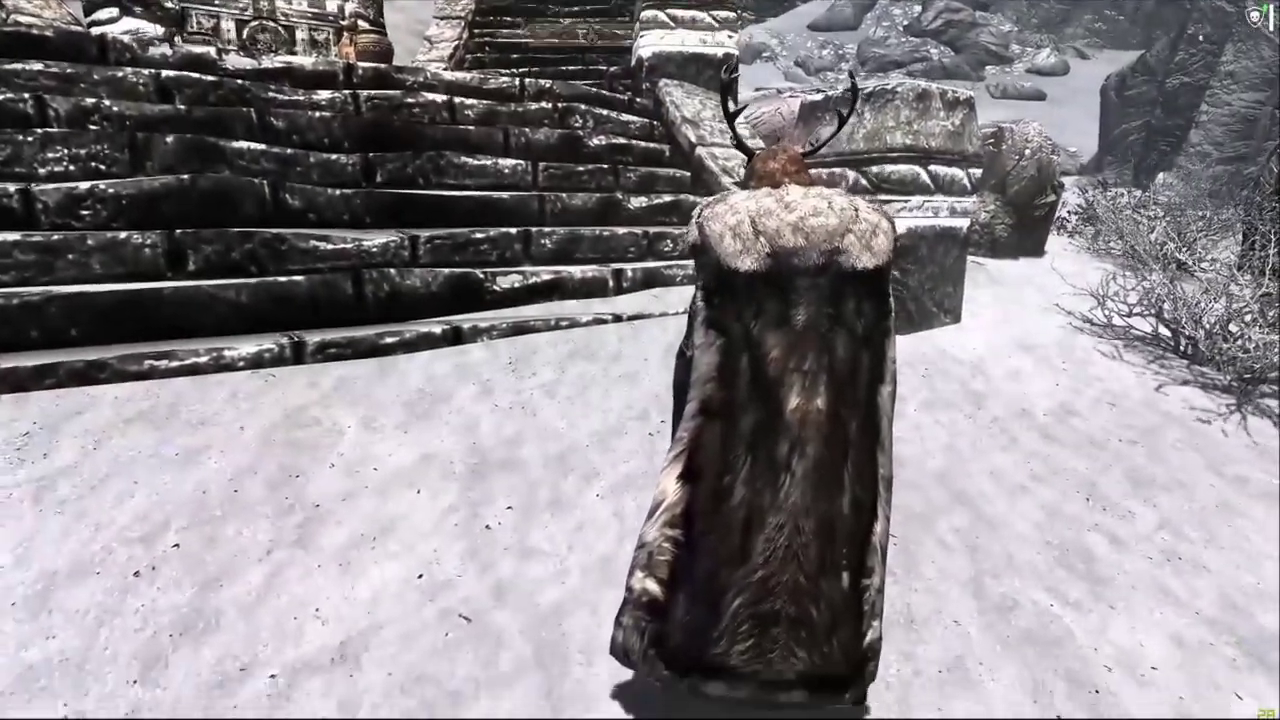
scroll(640, 360, up, 3)
scroll(640, 360, down, 2)
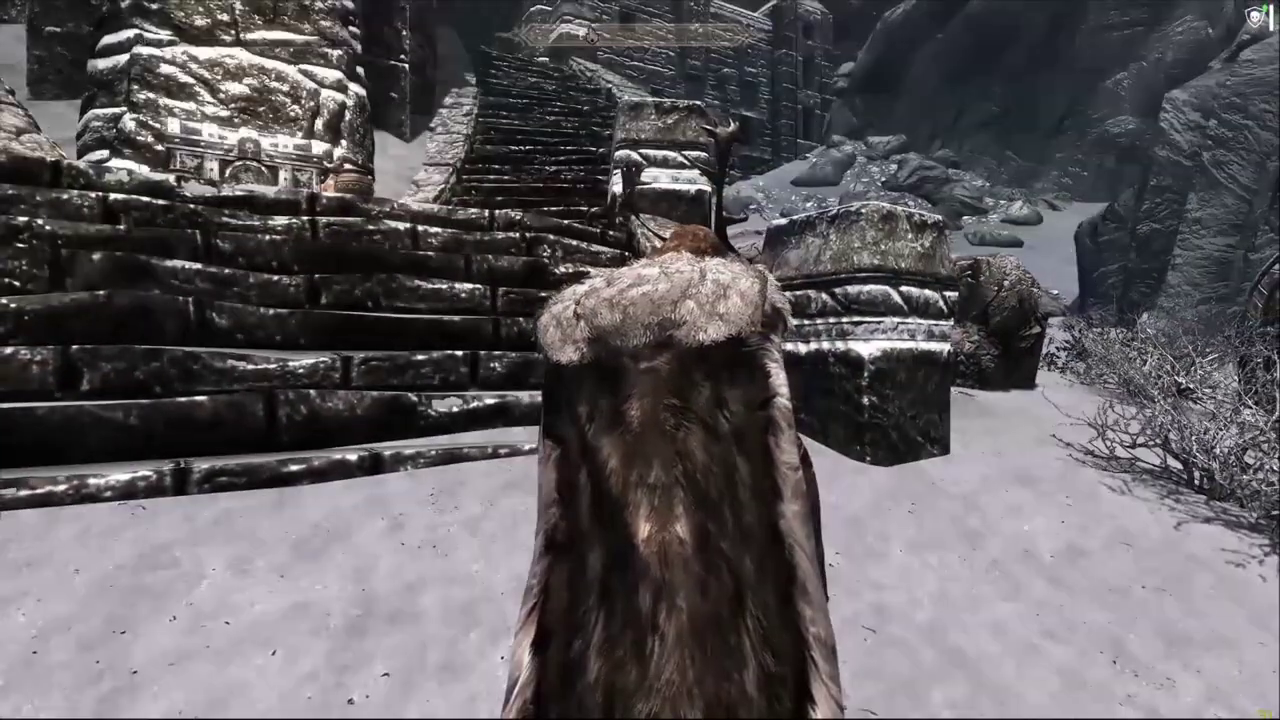
key(w)
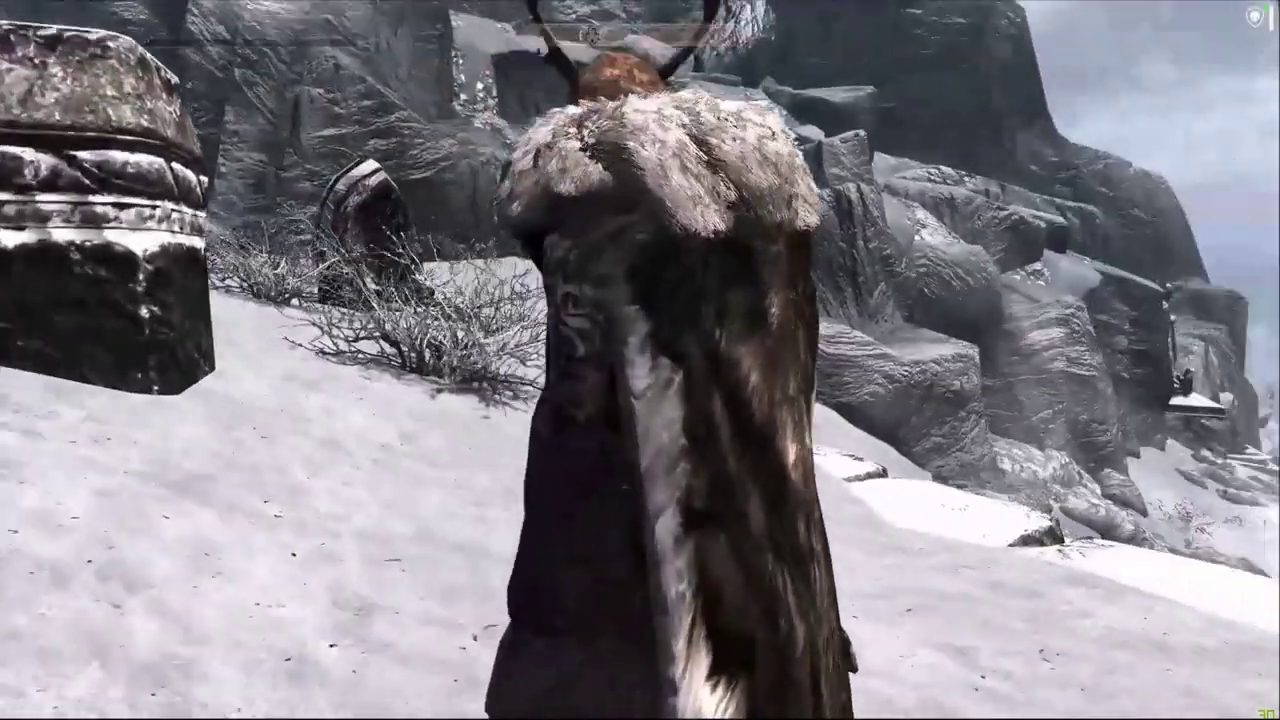
key(s)
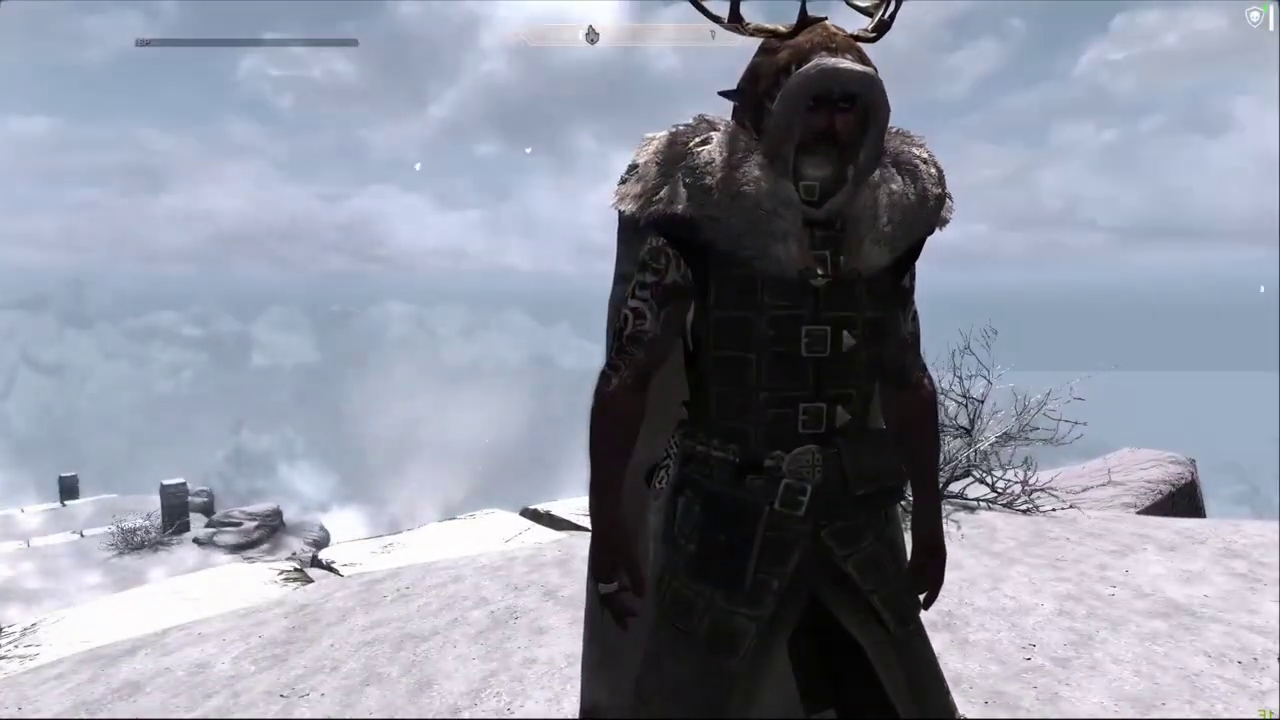